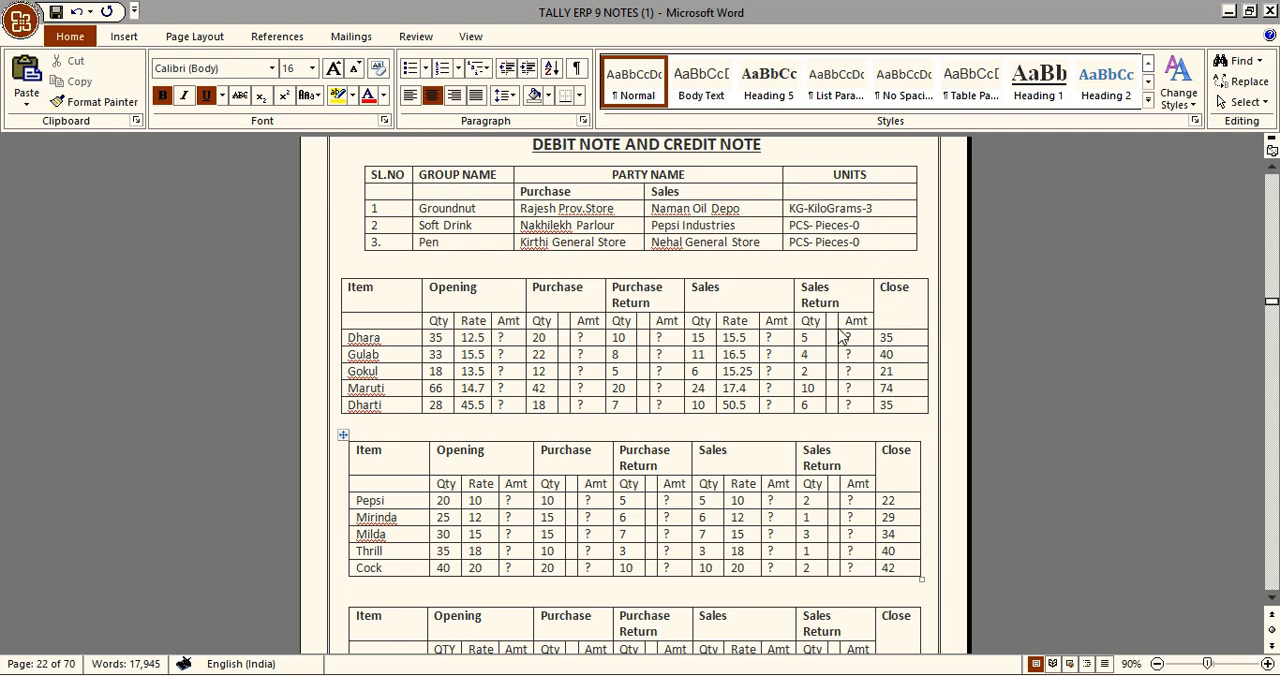
# Review the debit note and credit note item tables in the notes and switch to Busy's company creation form
pyautogui.scroll(-1, 766, 428)
pyautogui.scroll(-2, 764, 427)
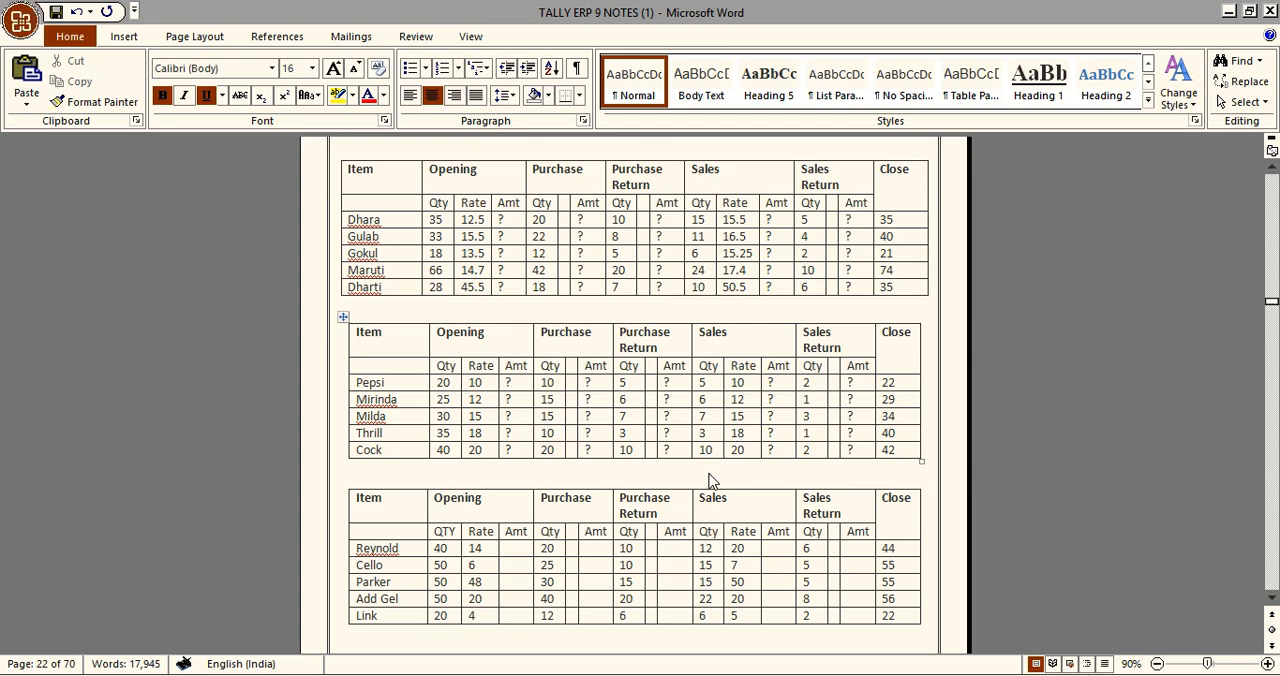
pyautogui.moveTo(793, 668)
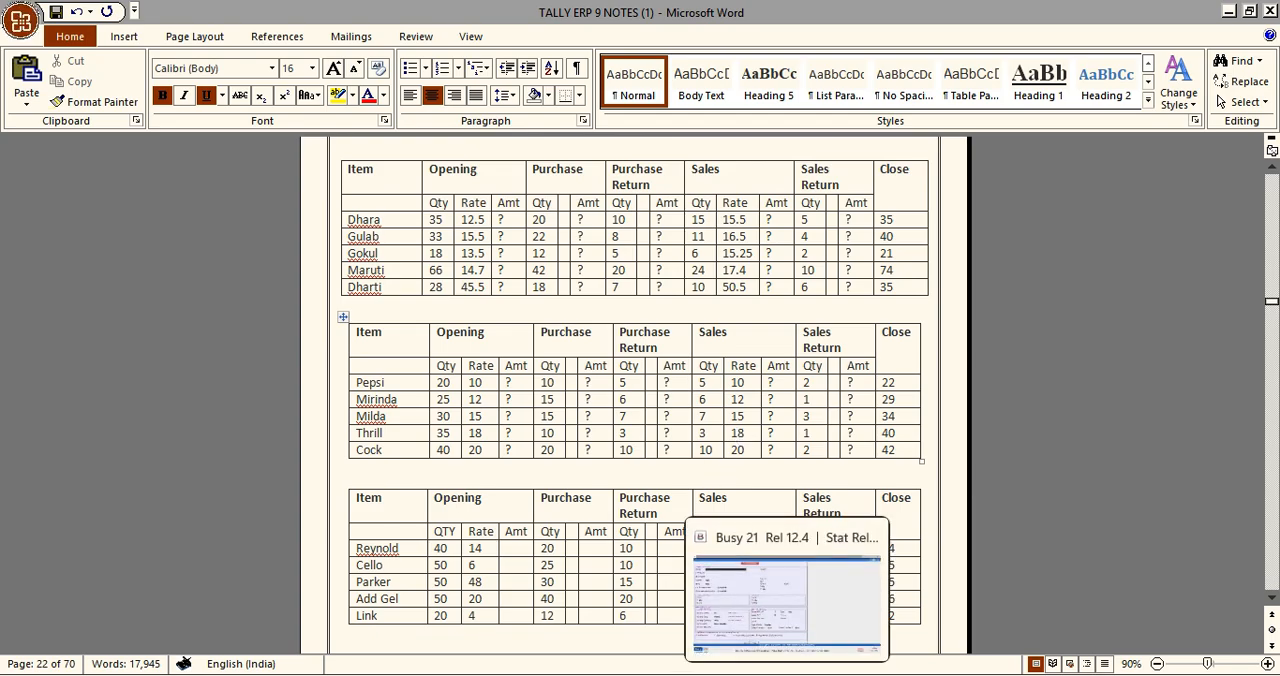
pyautogui.click(781, 614)
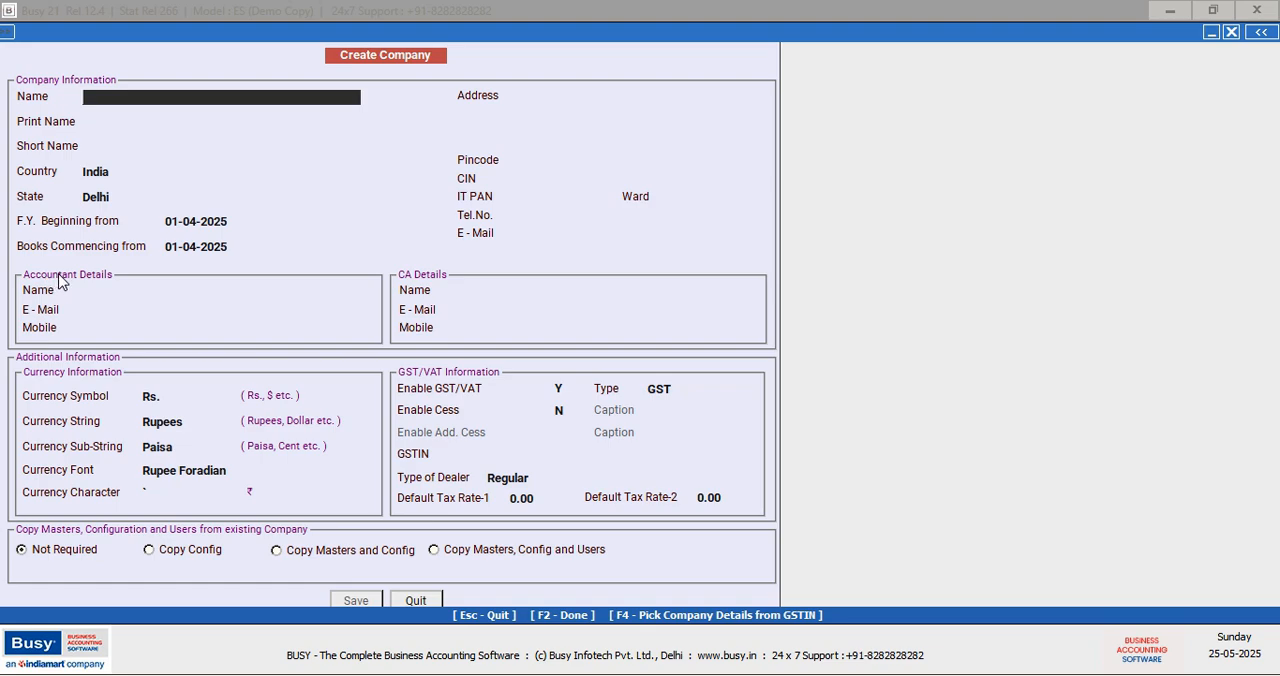
# Name the new company P.P Enterprises, keeping the same print name, no short name and India as country
pyautogui.write('P.P Enterprises')
pyautogui.press('Return')
pyautogui.press('Return')
pyautogui.press('Return')
pyautogui.press('Return')
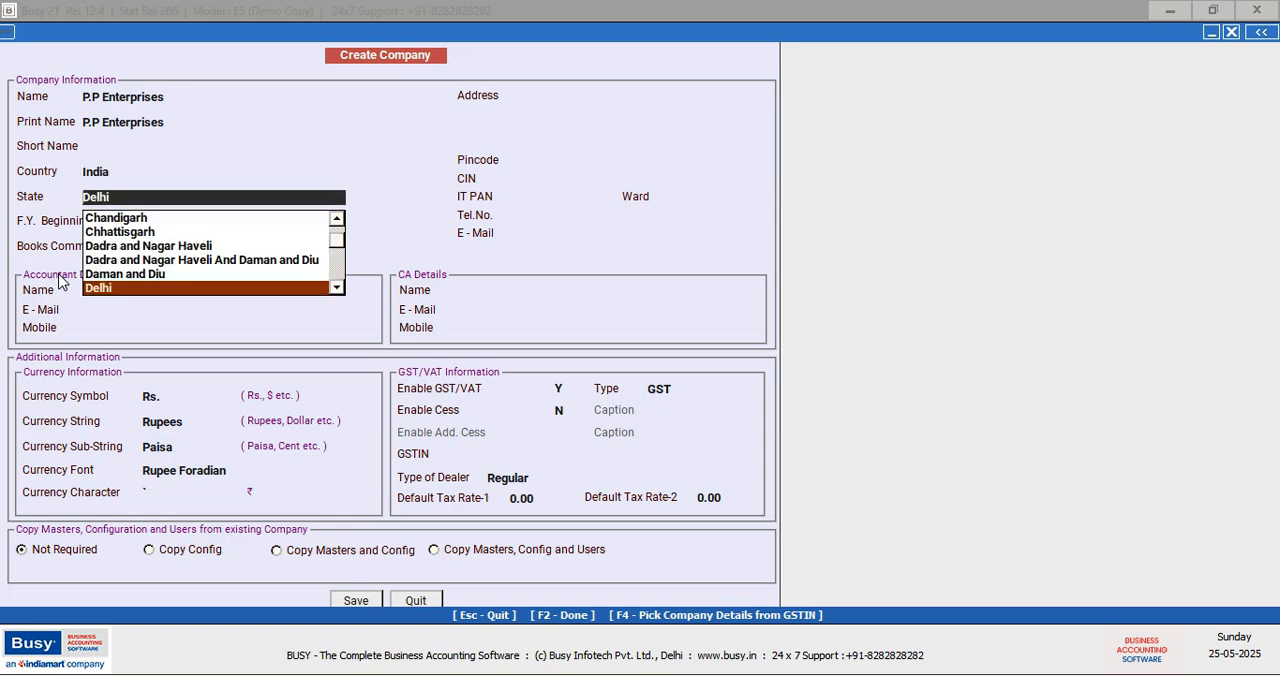
# Set the company's state to Karnataka and accept 01-04-2025 as the financial year and books commencing dates
pyautogui.write('k')
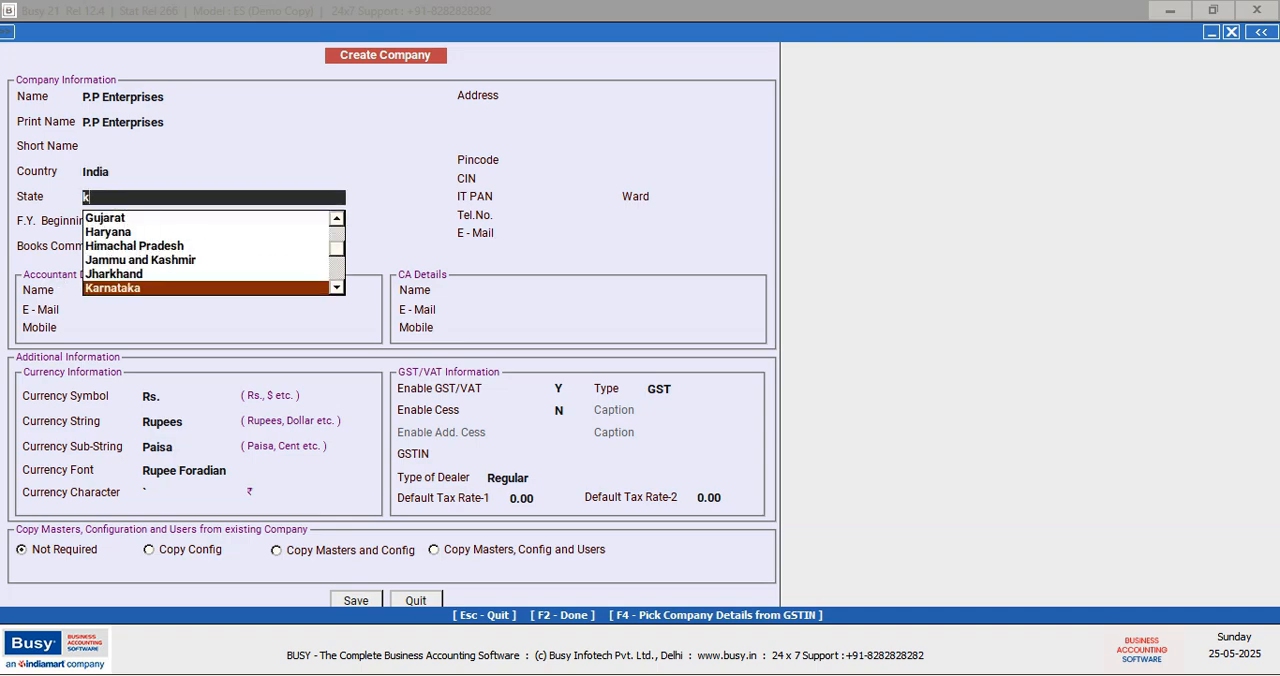
pyautogui.press('Return')
# Fill the company's address and pincode fields with asterisk placeholders
pyautogui.press('Return')
pyautogui.press('Return')
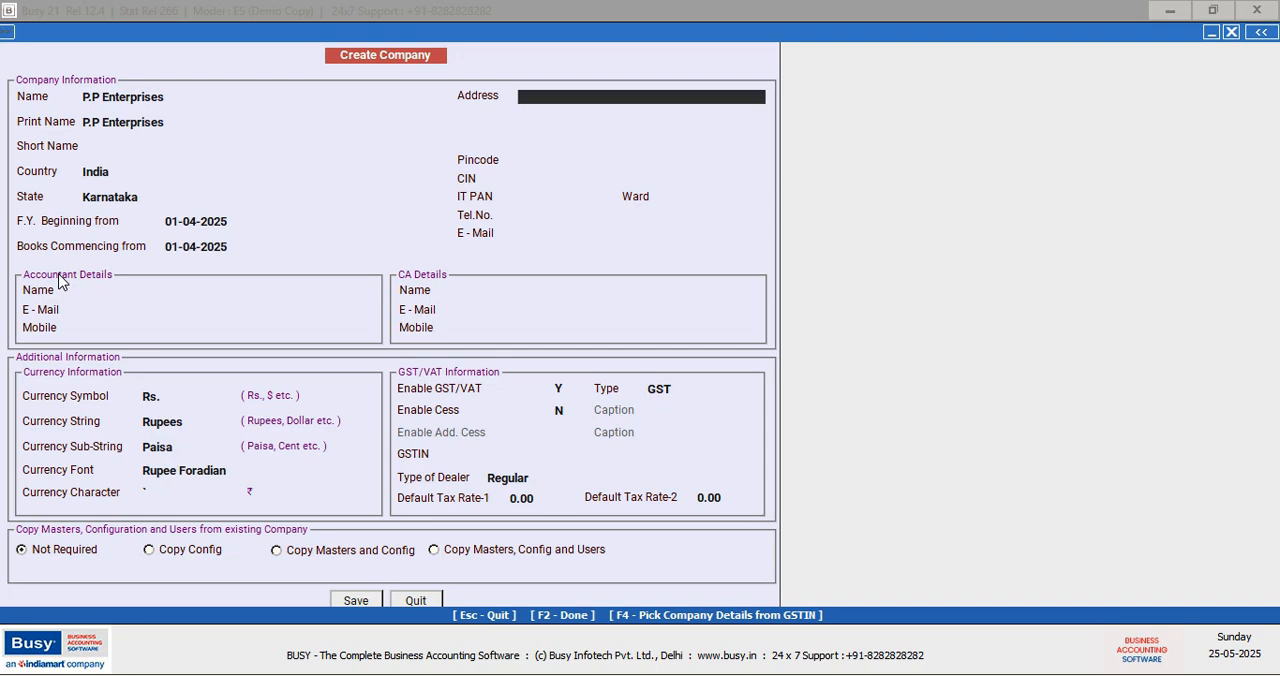
pyautogui.write('***********')
pyautogui.press('Return')
pyautogui.press('Return')
pyautogui.press('Return')
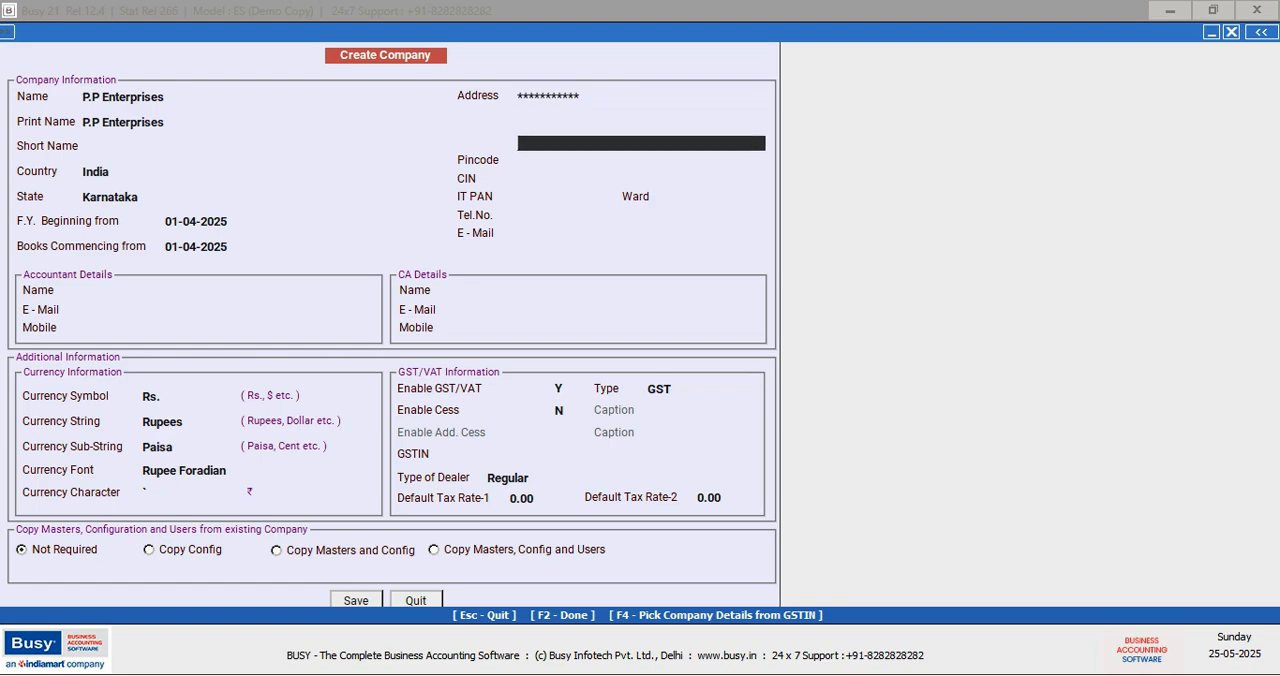
pyautogui.write('******')
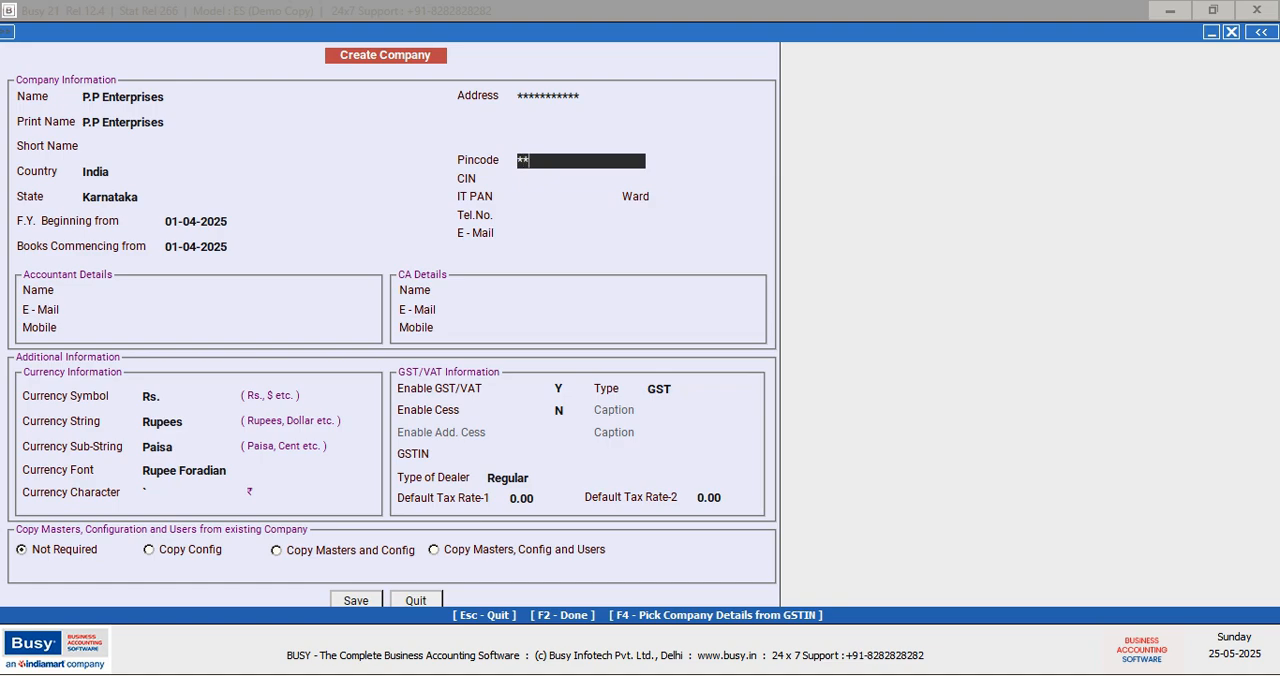
pyautogui.press('Return')
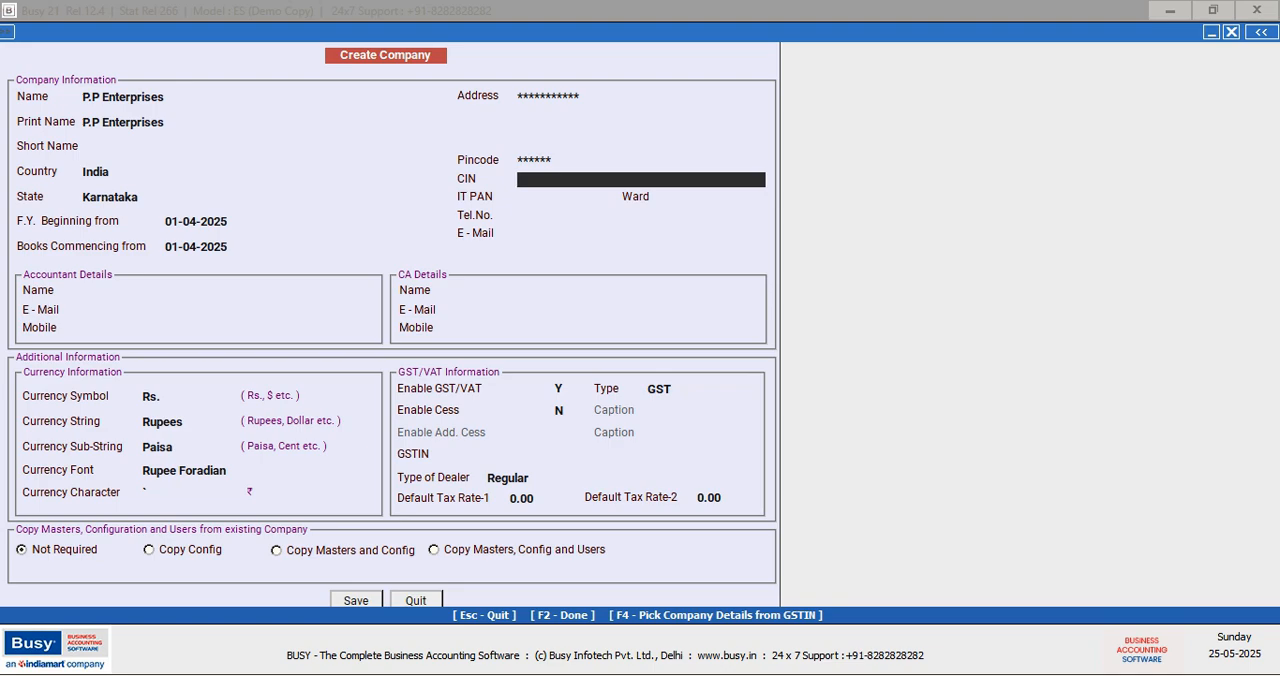
# Leave the CIN, IT PAN, ward, telephone, e-mail, accountant and CA details blank
pyautogui.press('Return')
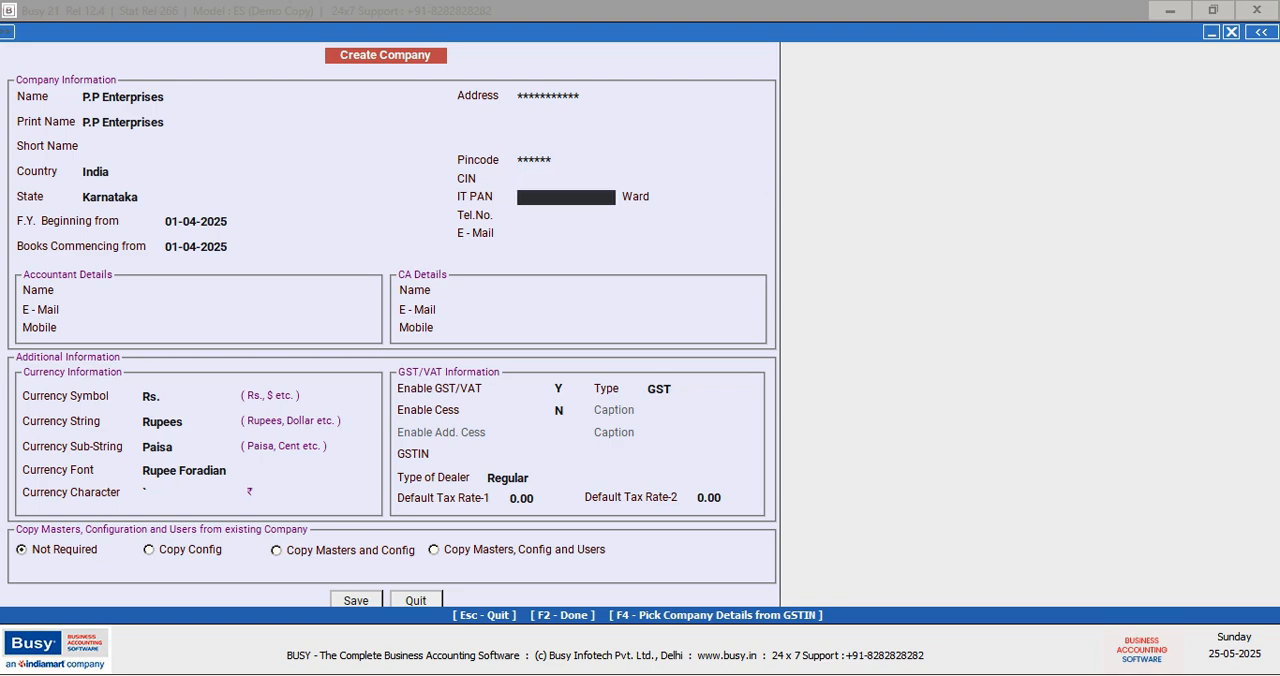
pyautogui.press('Return')
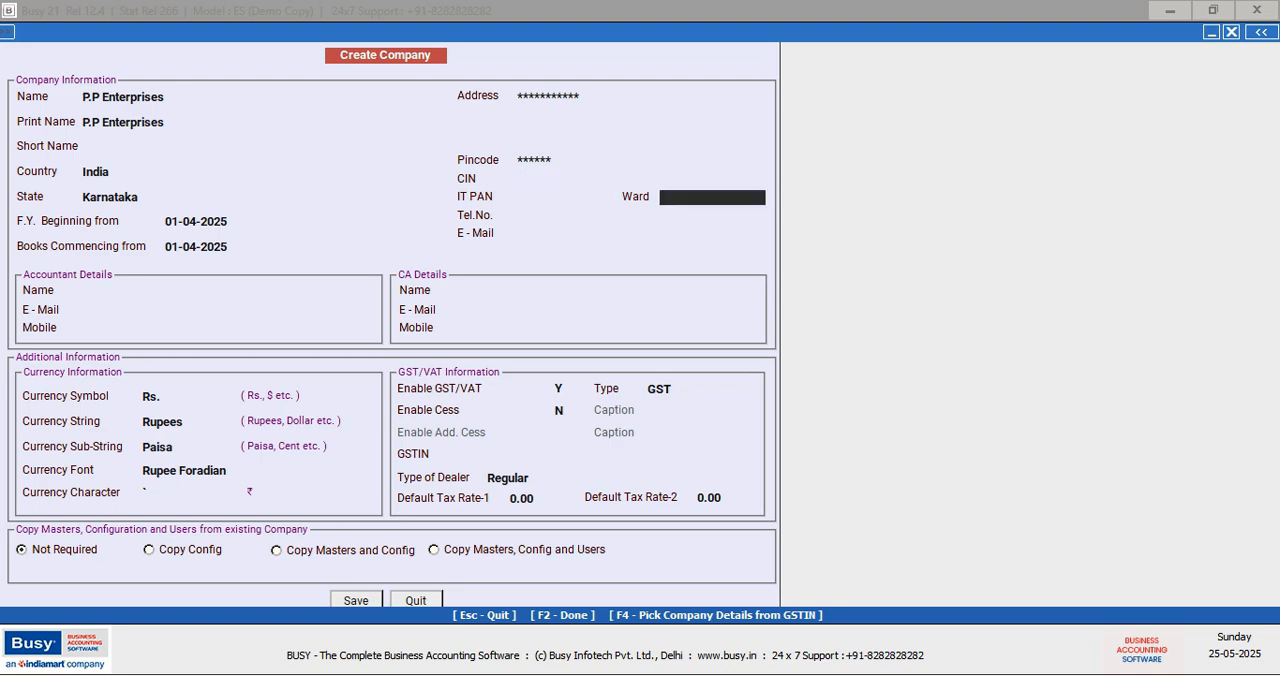
pyautogui.press('Return')
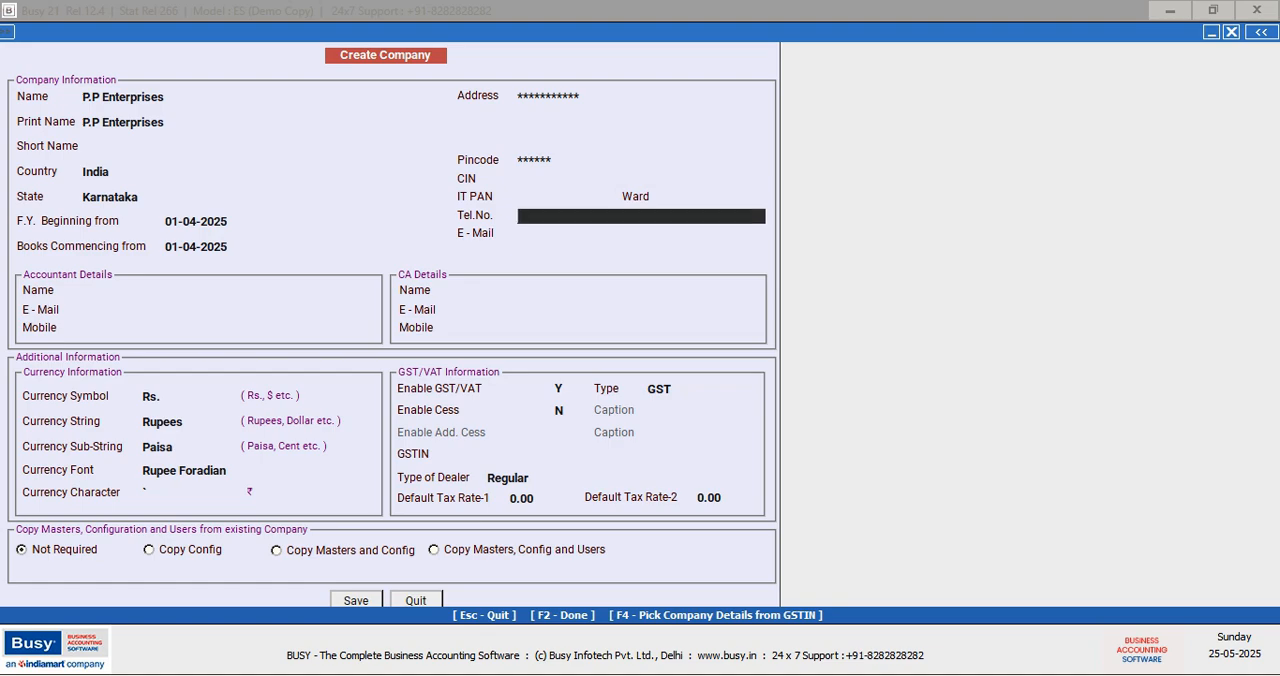
pyautogui.press('Return')
pyautogui.press('Return')
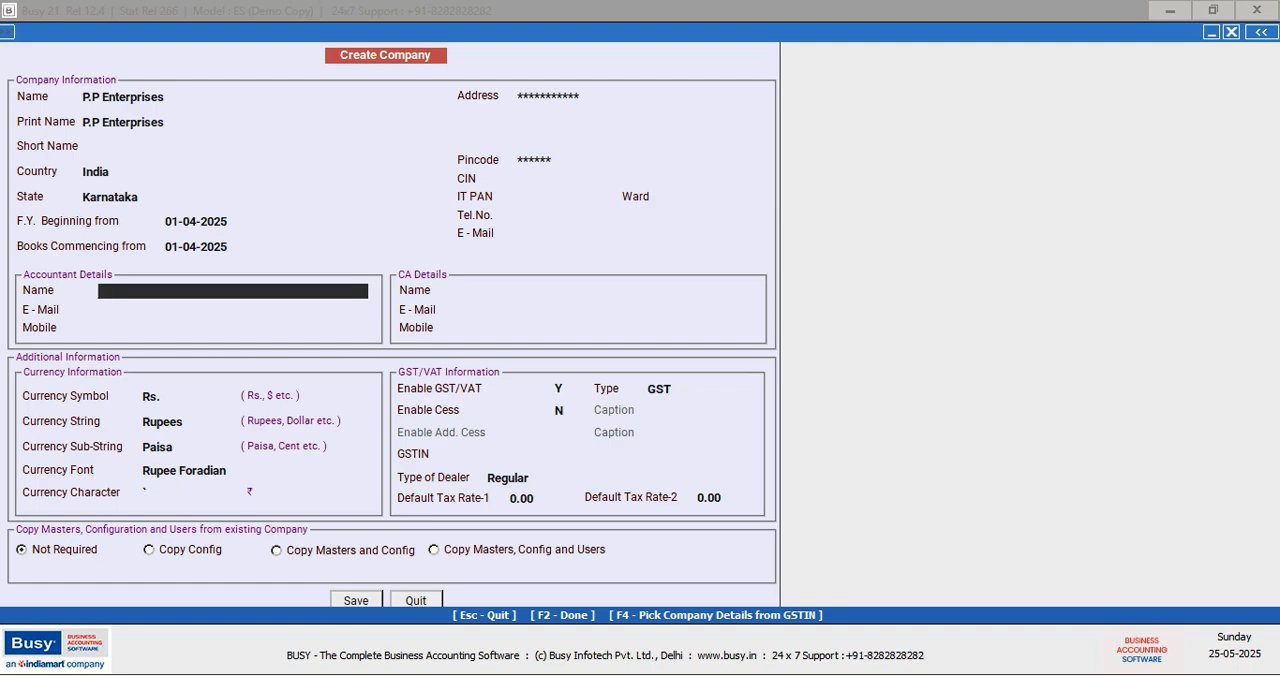
pyautogui.press('Return')
pyautogui.press('Return')
pyautogui.press('Return')
pyautogui.press('Return')
pyautogui.press('Return')
pyautogui.press('Return')
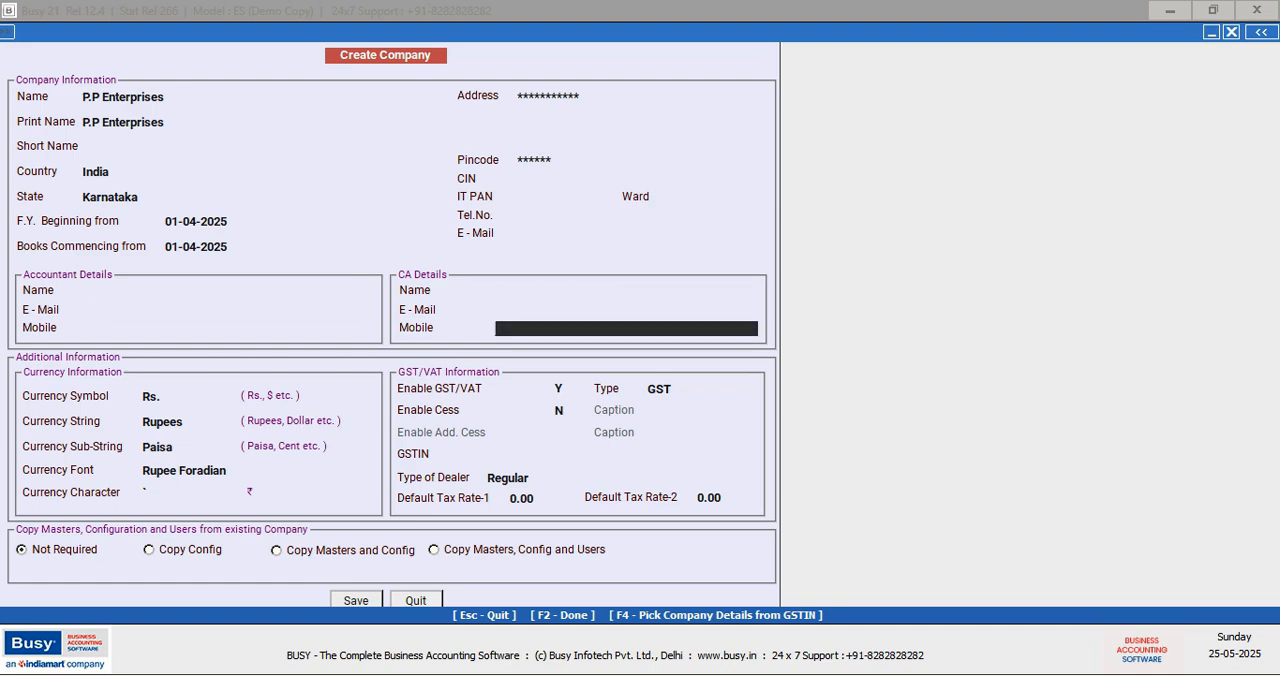
# Keep the default rupee currency settings and disable GST/VAT for the company
pyautogui.press('Return')
pyautogui.press('Return')
pyautogui.press('Return')
pyautogui.press('Return')
pyautogui.press('Return')
pyautogui.press('Return')
pyautogui.press('Return')
pyautogui.press('Return')
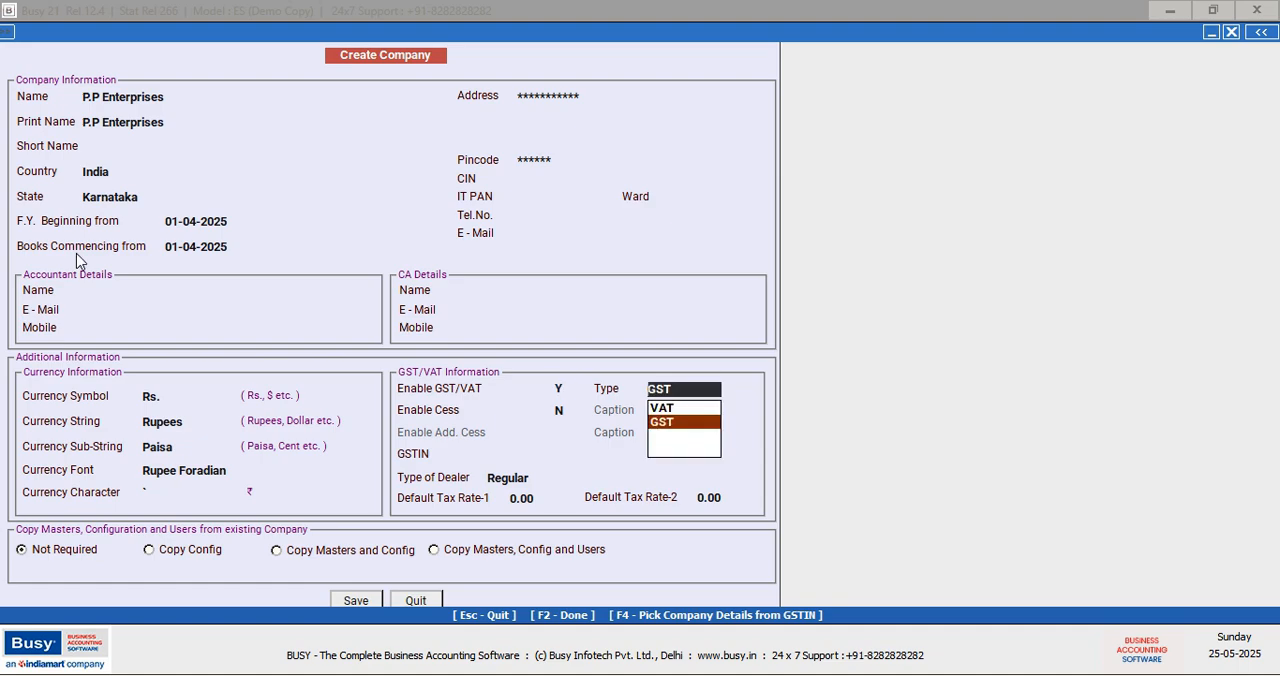
pyautogui.press('Return')
pyautogui.press('Return')
pyautogui.press('Return')
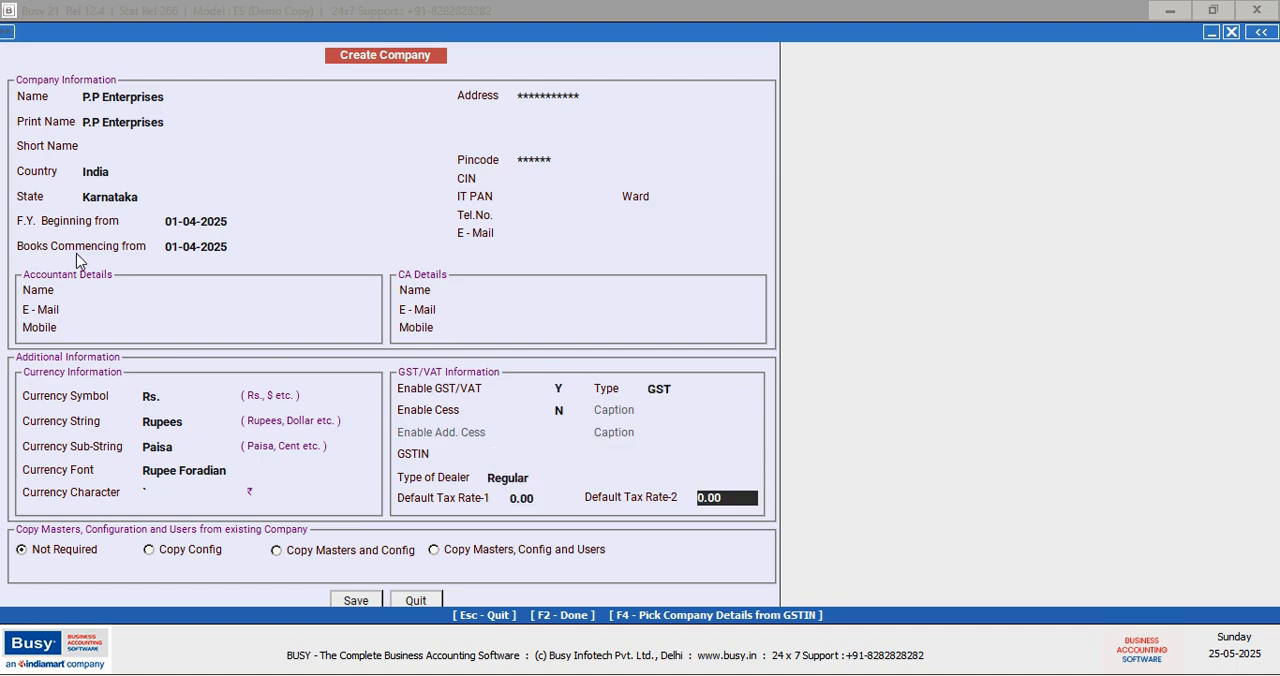
pyautogui.press('Up')
pyautogui.press('Up')
pyautogui.press('Up')
pyautogui.press('Up')
pyautogui.press('Up')
pyautogui.press('Up')
pyautogui.write('N')
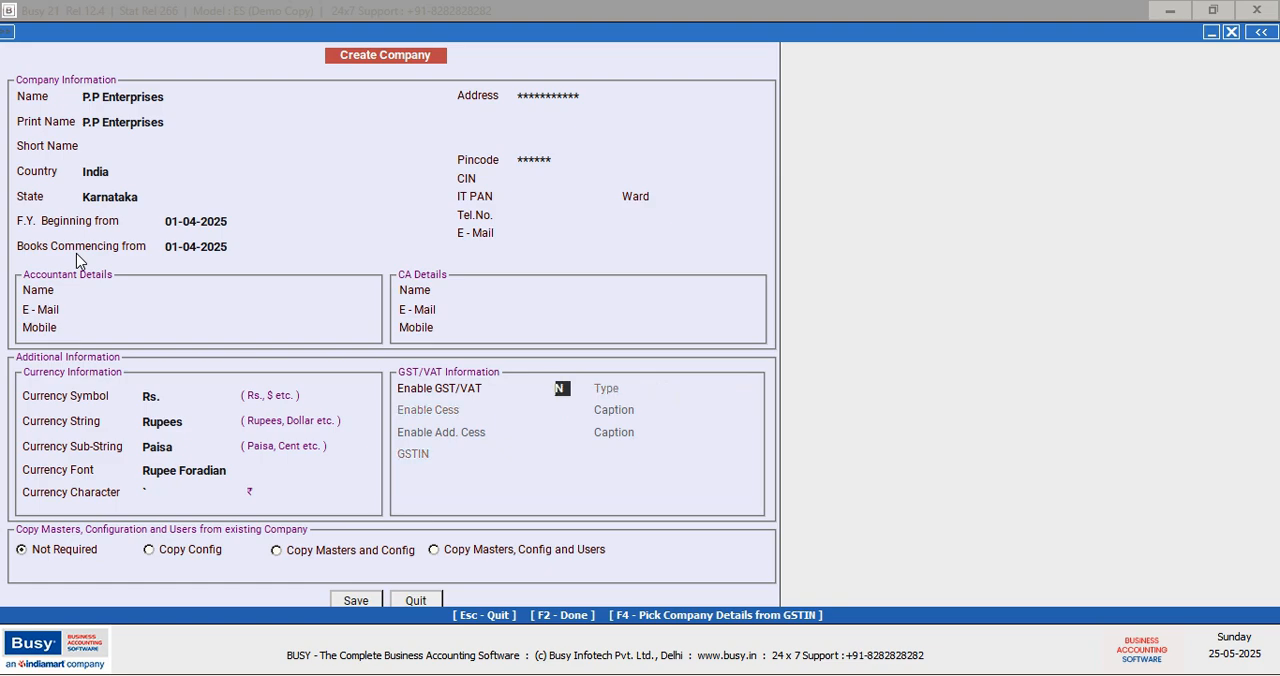
pyautogui.press('Return')
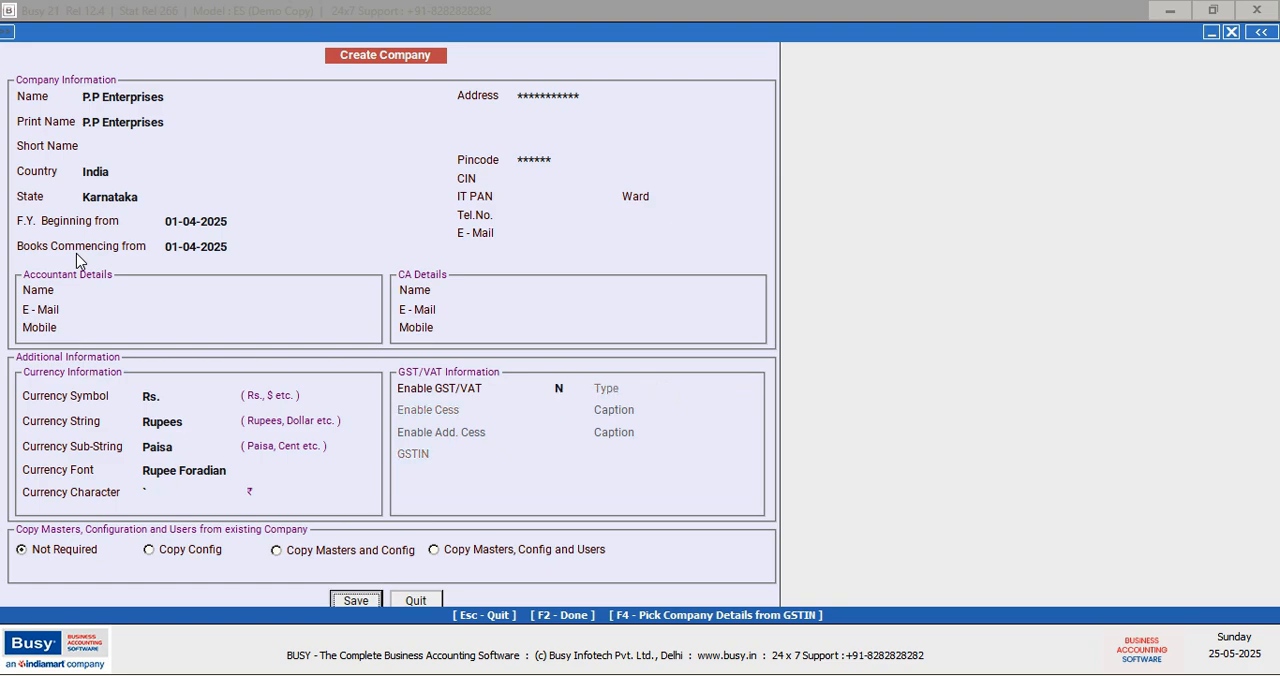
# Save the new company and acknowledge the creation message
pyautogui.press('Return')
pyautogui.press('Return')
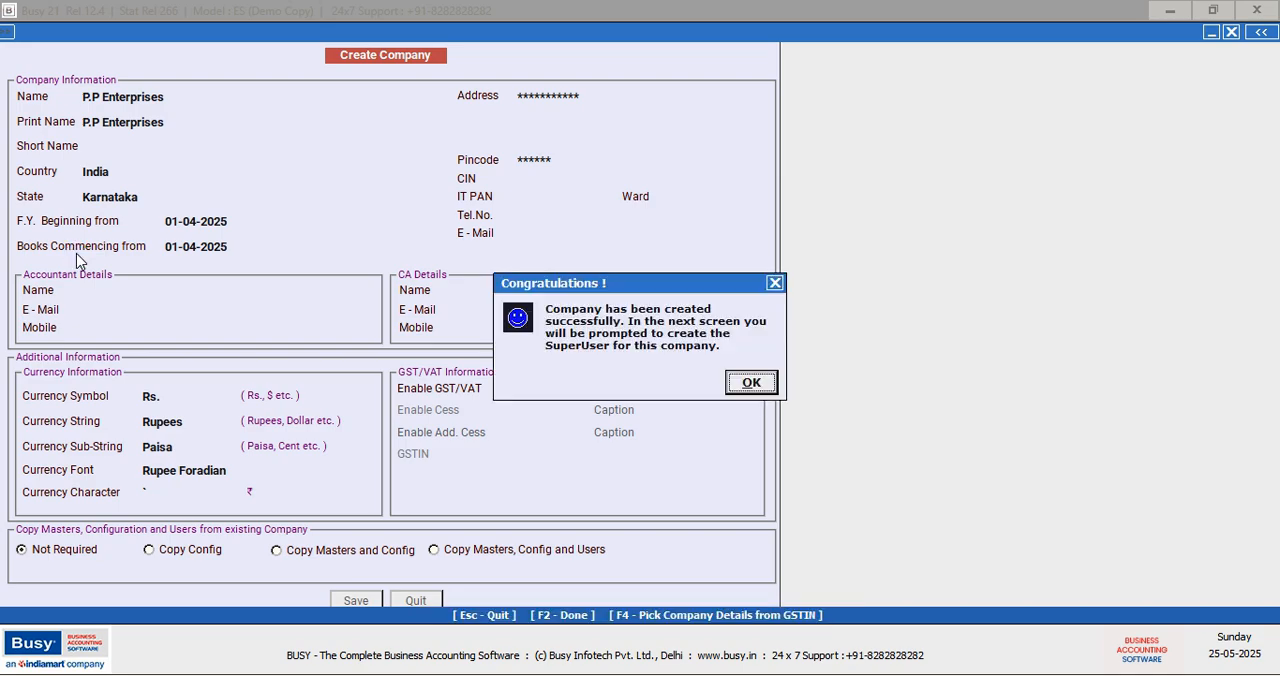
pyautogui.press('Return')
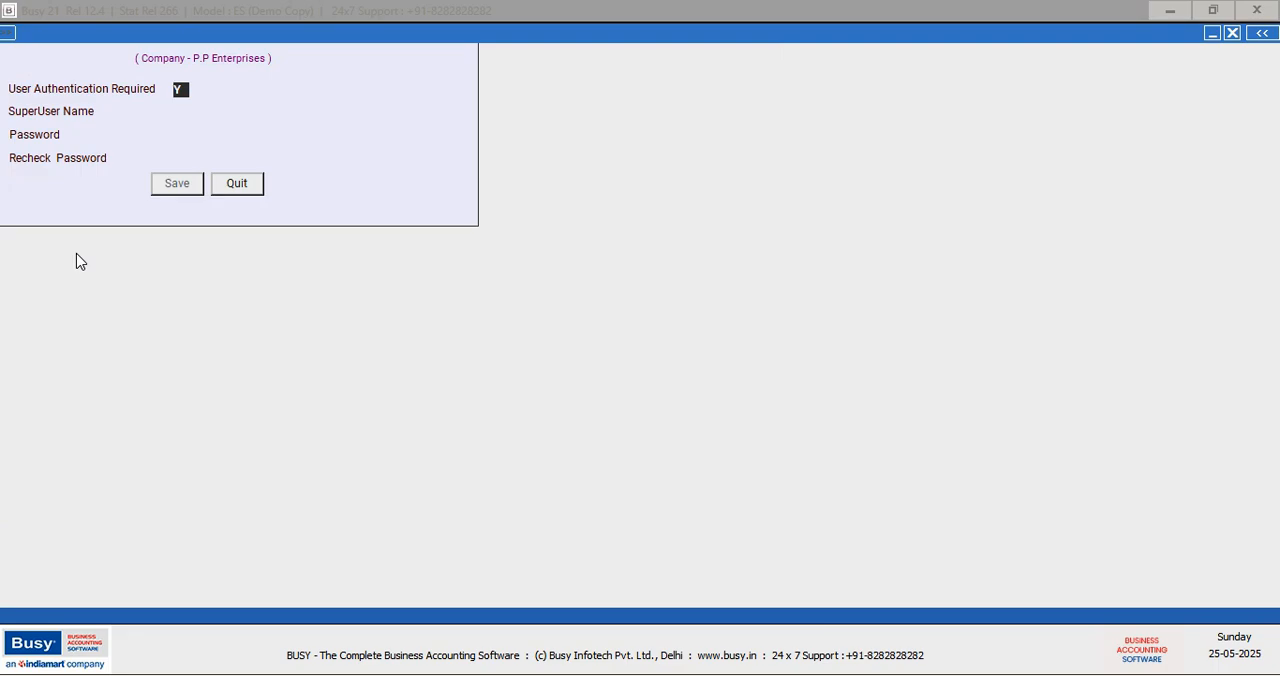
# Save the company without user authentication and exit the Features / Options setup
pyautogui.write('N')
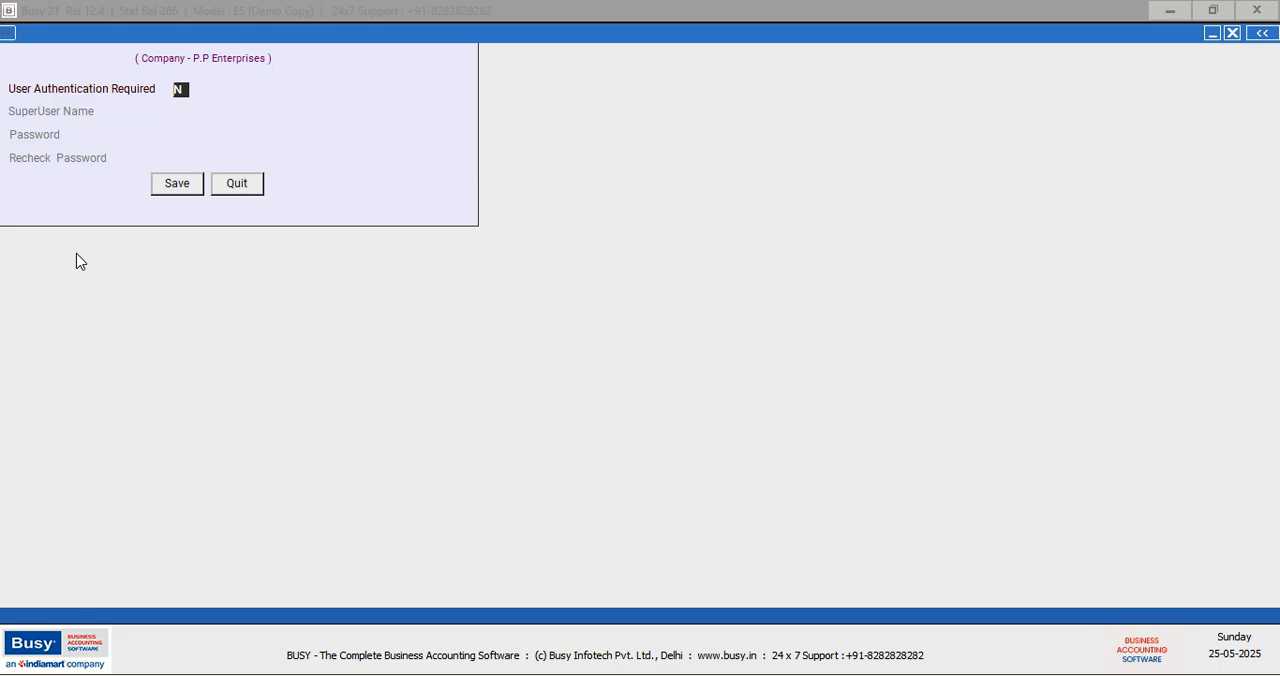
pyautogui.press('Return')
pyautogui.press('Return')
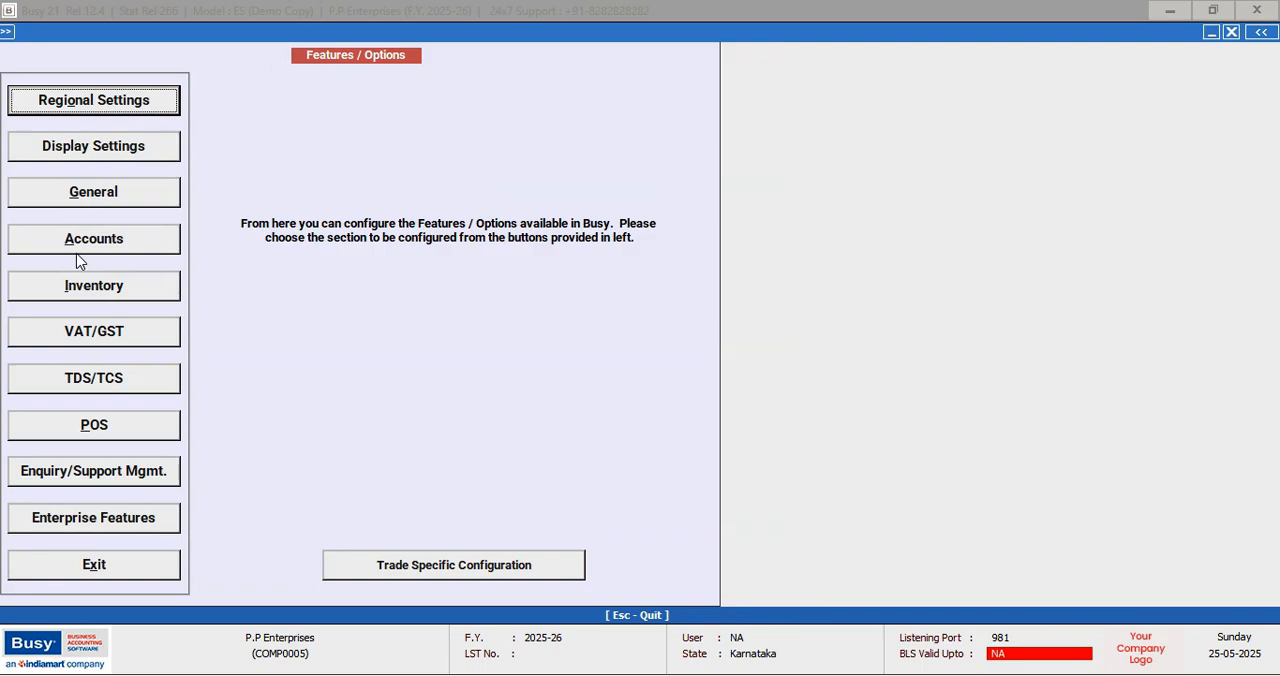
pyautogui.press('Escape')
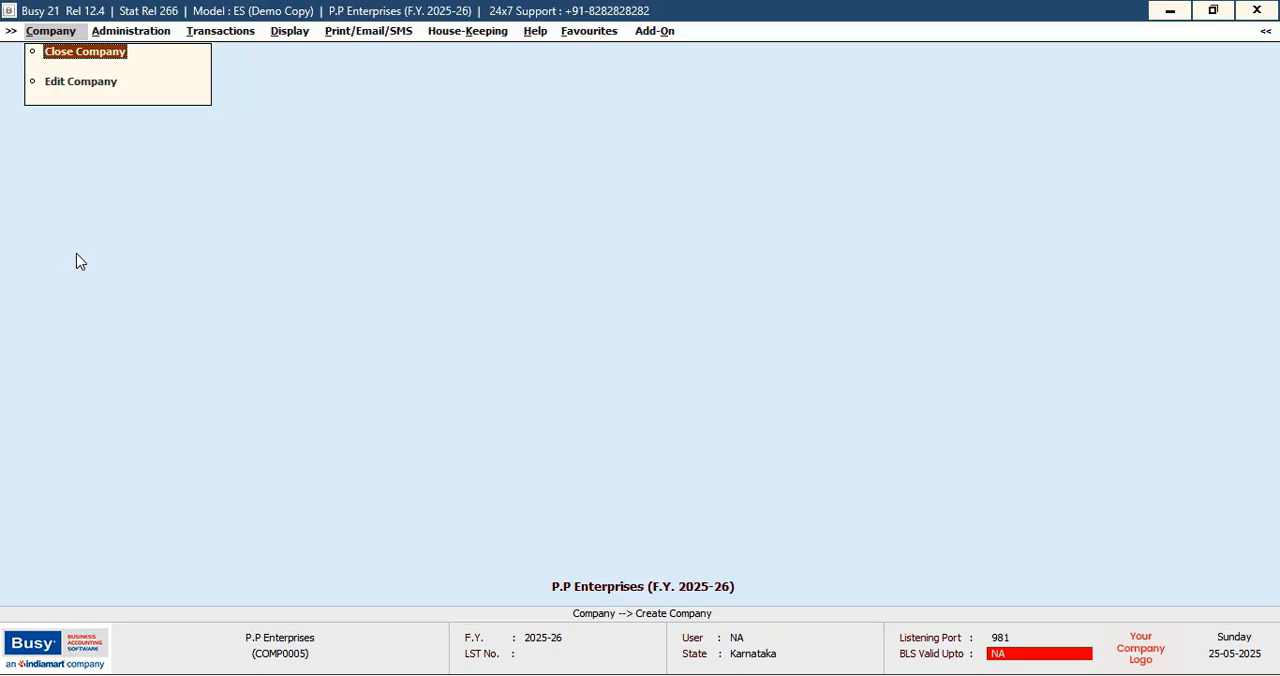
# Open the form for adding a new item group master
pyautogui.press('Right')
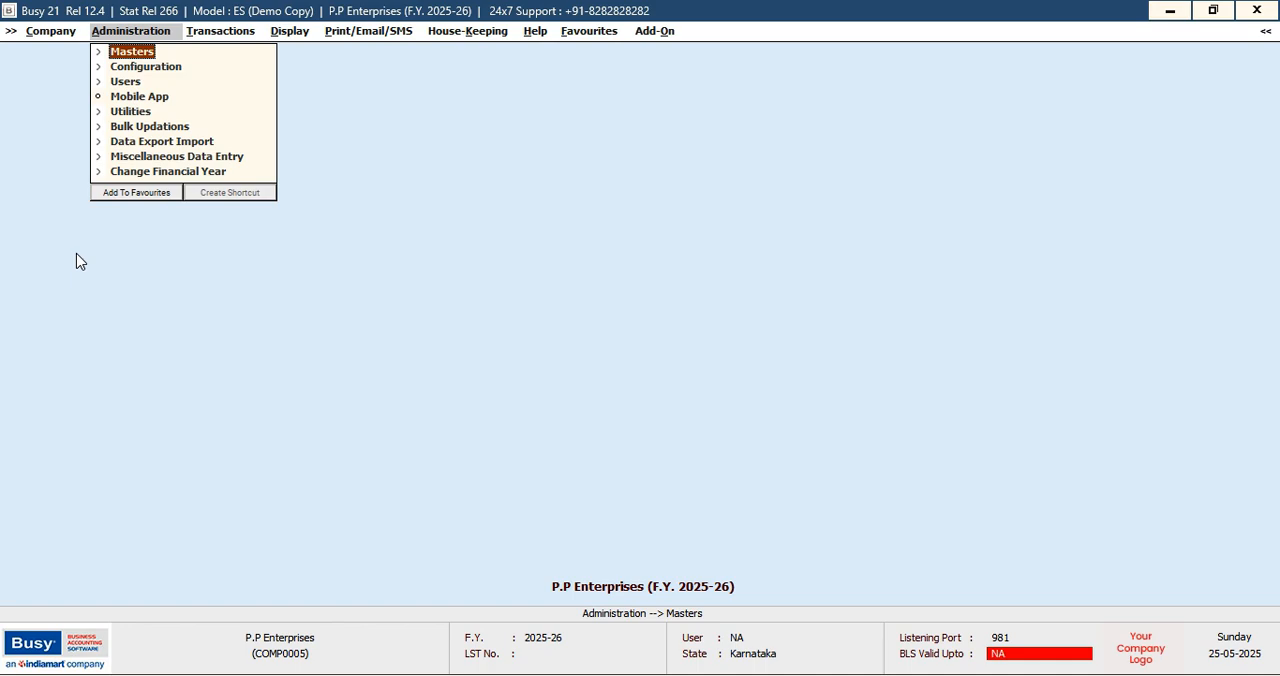
pyautogui.press('Return')
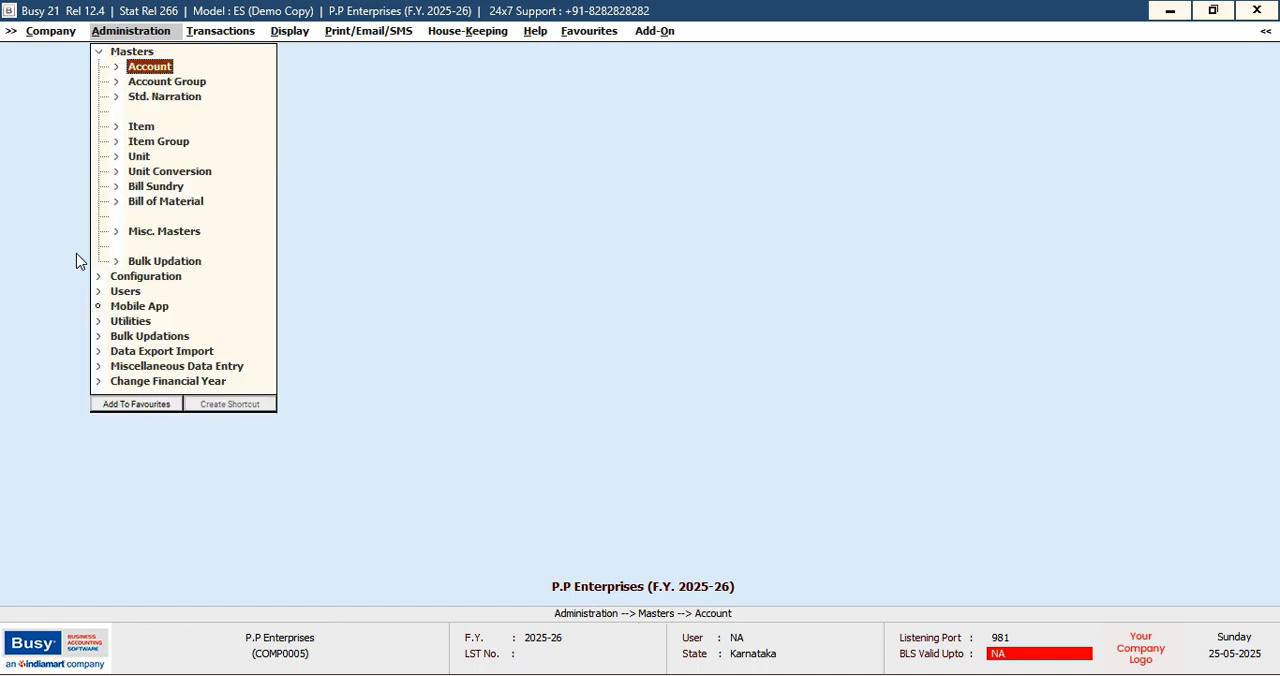
pyautogui.press('Down')
pyautogui.press('Down')
pyautogui.press('Down')
pyautogui.press('Down')
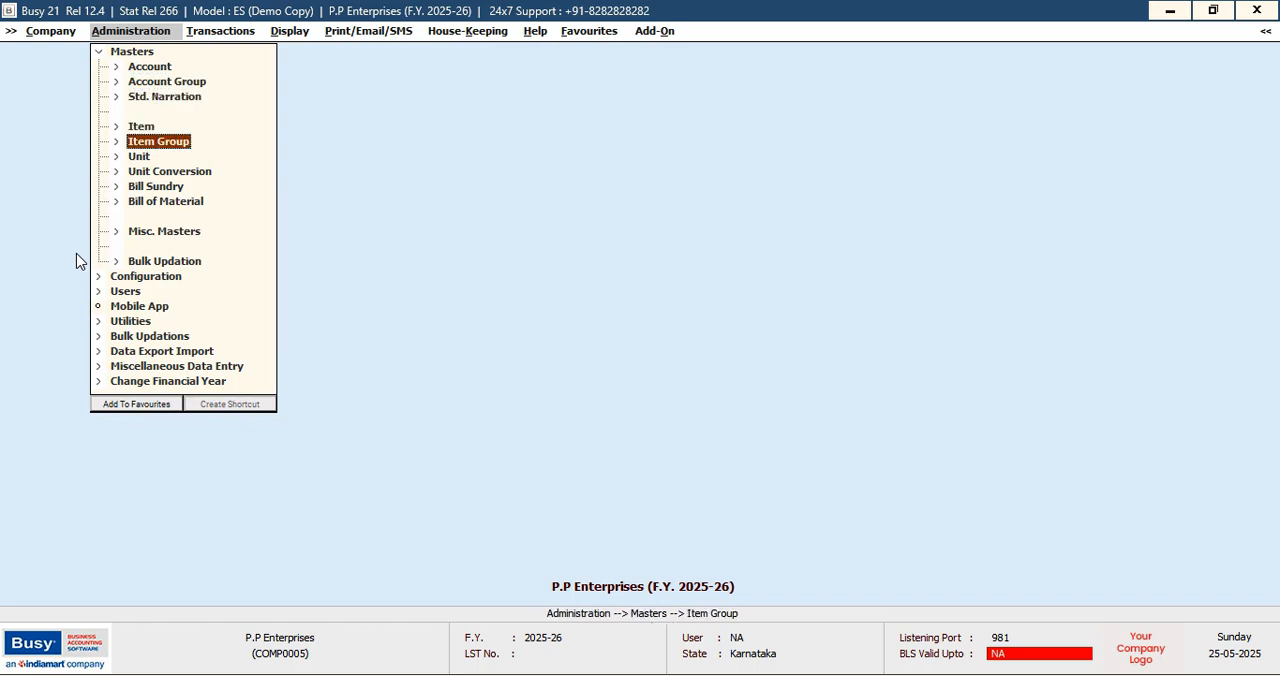
pyautogui.press('Return')
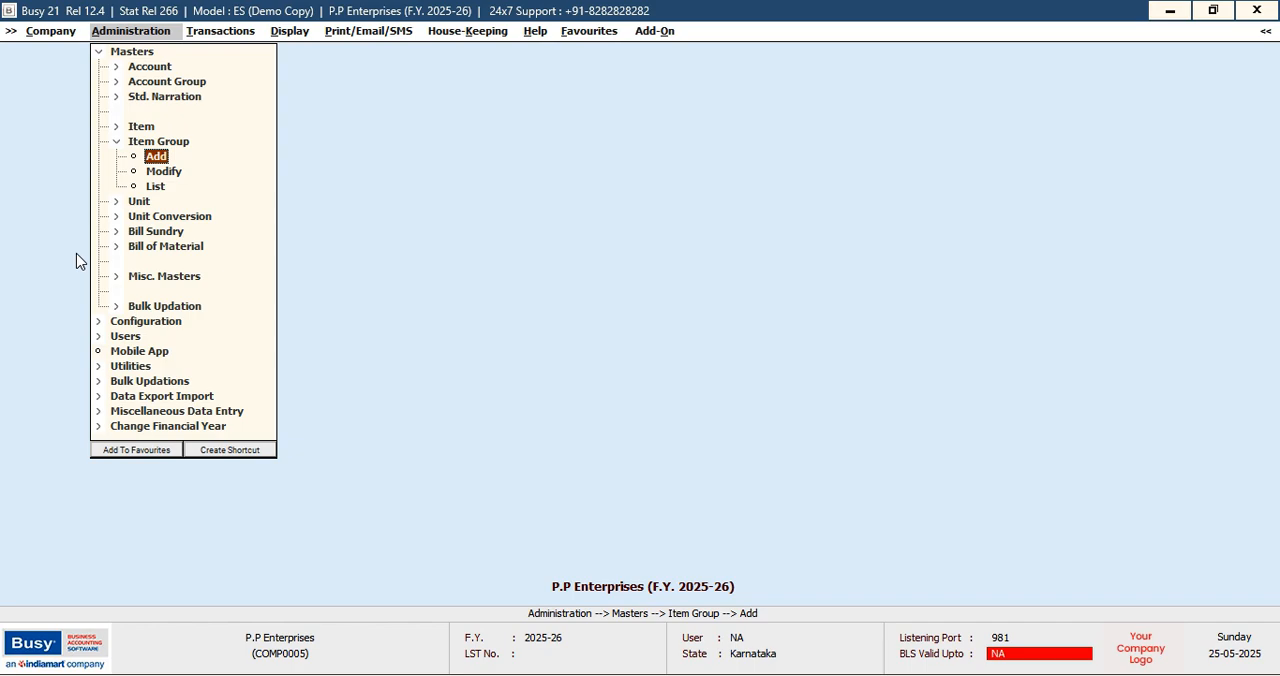
pyautogui.press('Return')
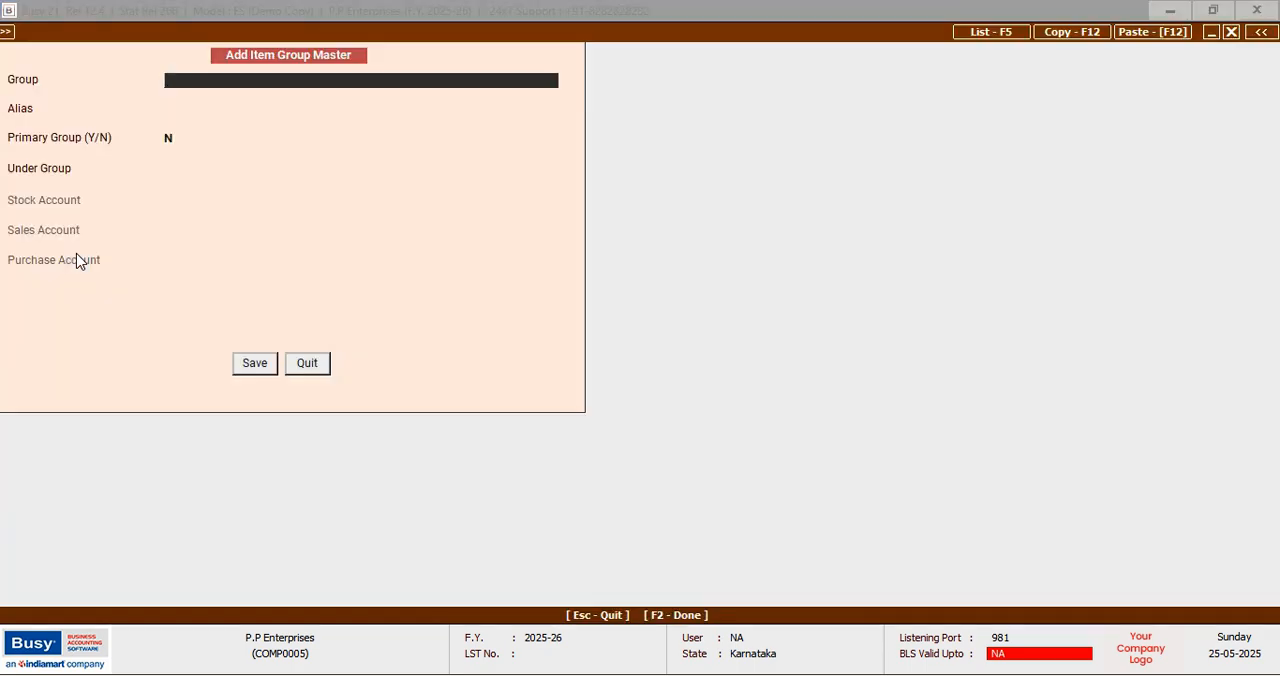
# Create the item group GROUND NUT as a primary group and save it
pyautogui.write('GROUND NUT')
pyautogui.press('Return')
pyautogui.press('Return')
pyautogui.write('Y')
# Create the item group SOFT DRINKS as a primary group and save it
pyautogui.press('Return')
pyautogui.press('Return')
pyautogui.write('SOFT DRINKS')
pyautogui.press('Return')
pyautogui.press('Return')
pyautogui.press('Return')
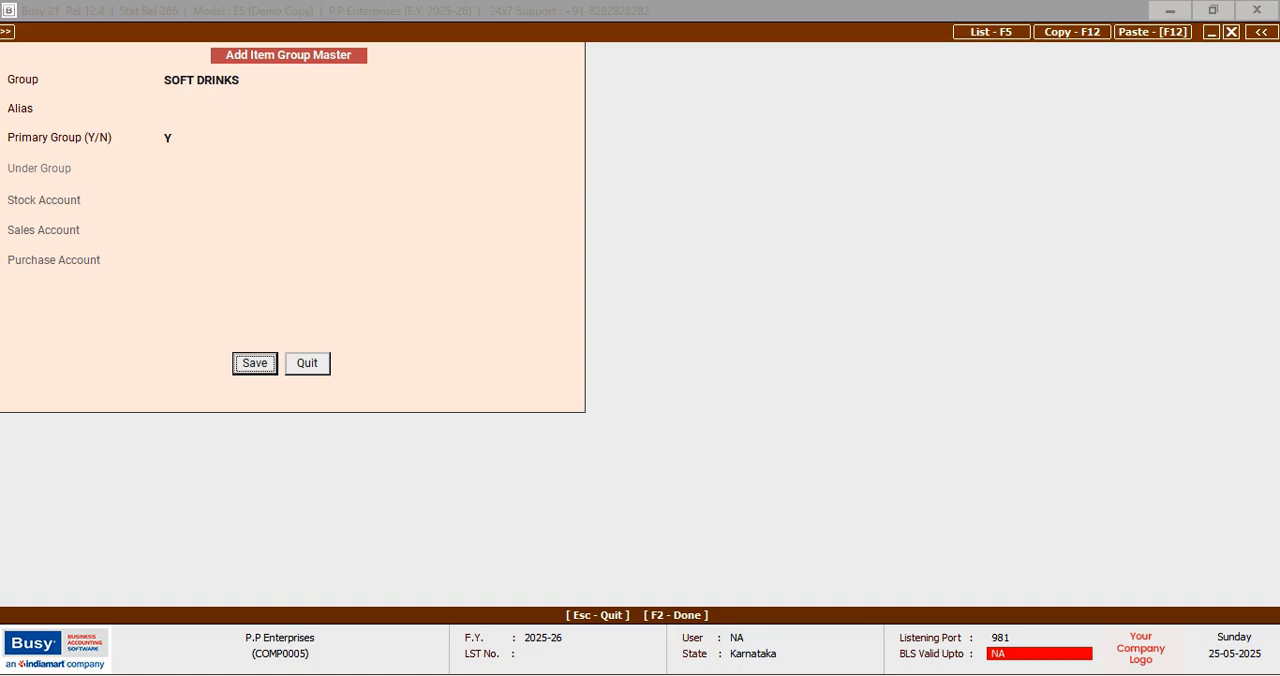
pyautogui.press('Return')
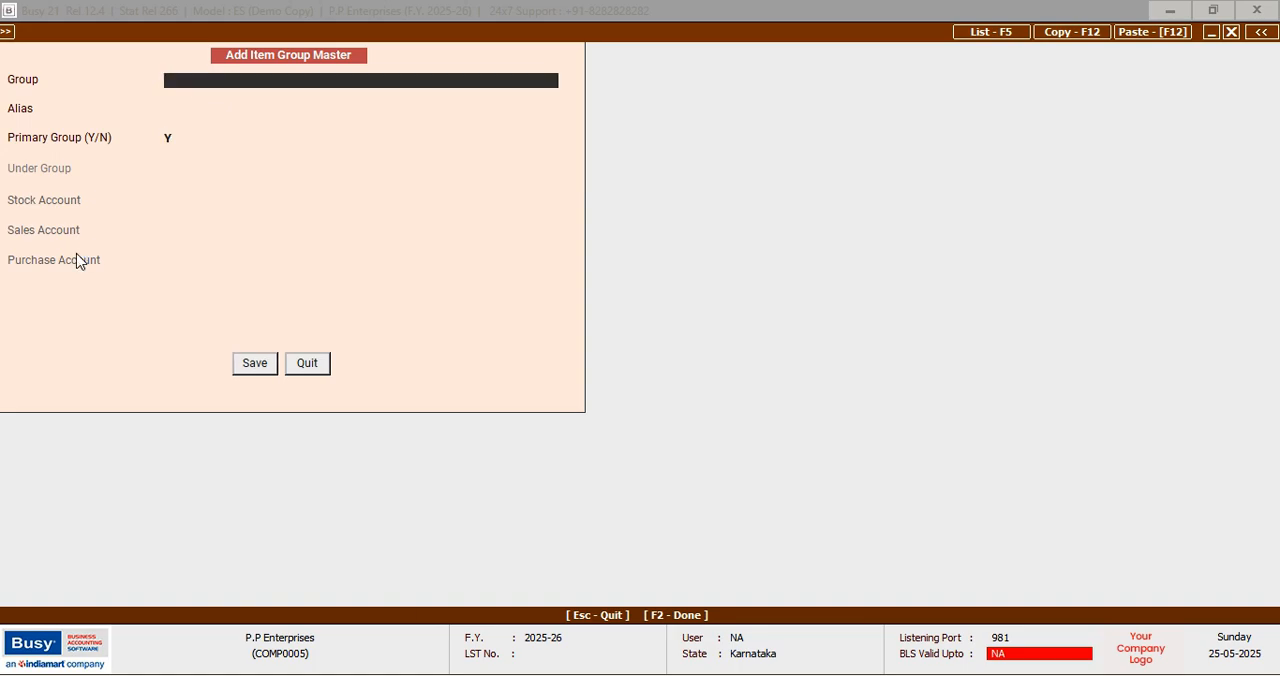
# Create the item group PEN as a primary group, save it and leave the item group form
pyautogui.write('PEN')
pyautogui.press('Return')
pyautogui.press('Return')
pyautogui.press('Return')
pyautogui.press('Return')
pyautogui.press('Escape')
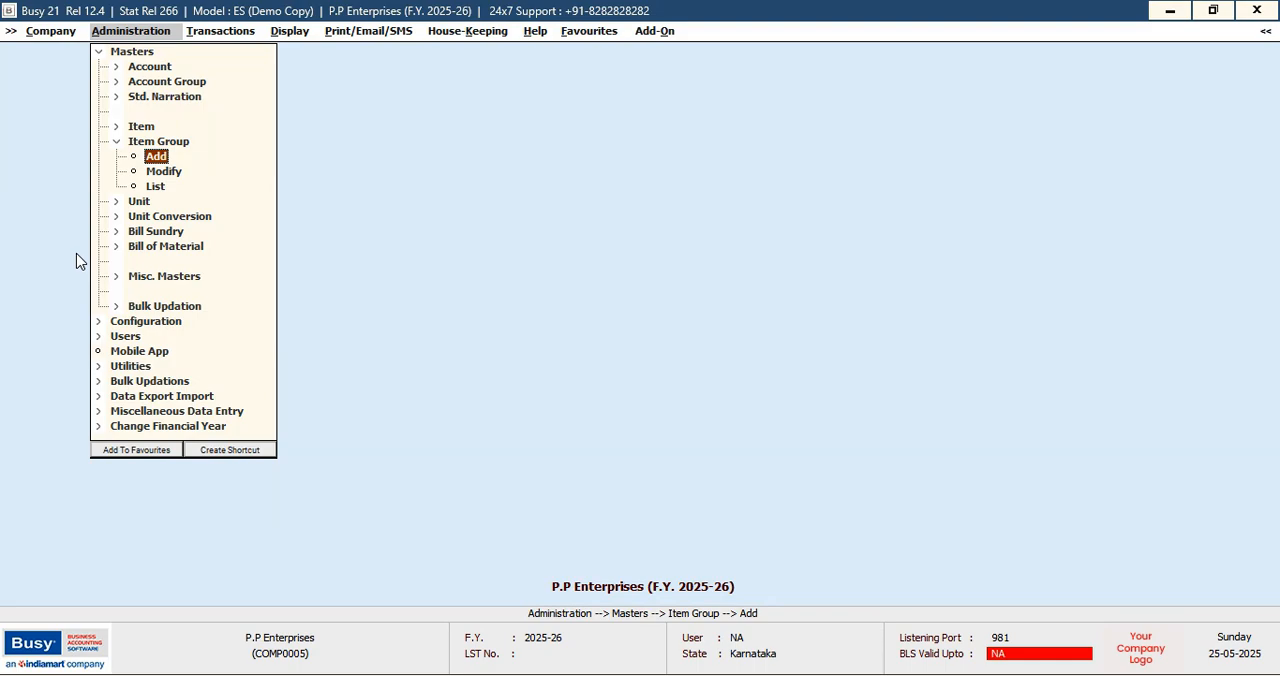
# Open the list of unit masters and check which units are already defined
pyautogui.press('Down')
pyautogui.press('Down')
pyautogui.press('Down')
pyautogui.press('Return')
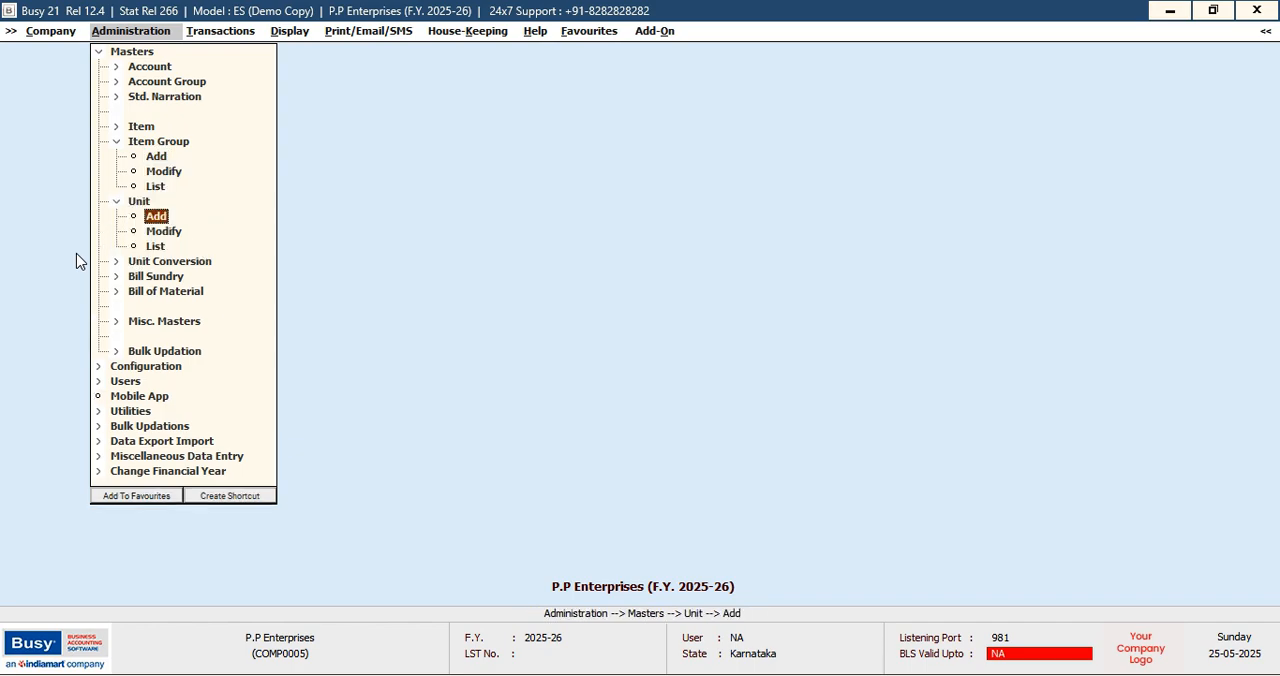
pyautogui.press('Down')
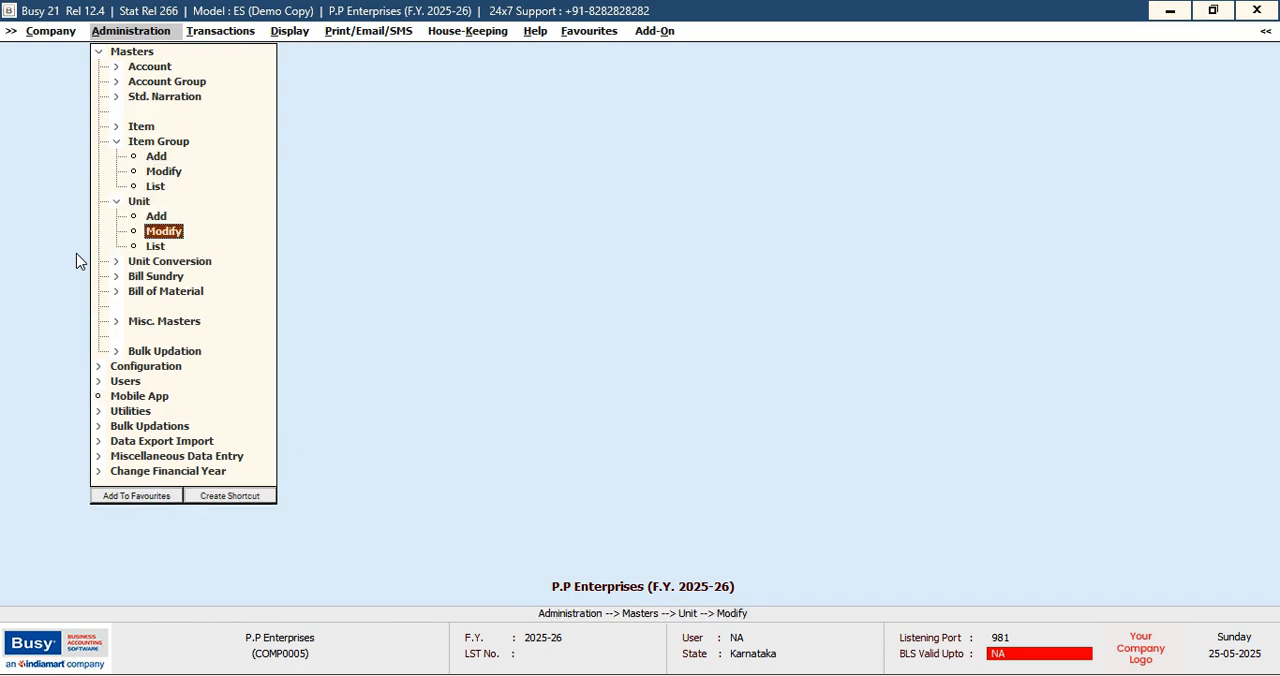
pyautogui.press('Down')
pyautogui.press('Return')
pyautogui.press('Return')
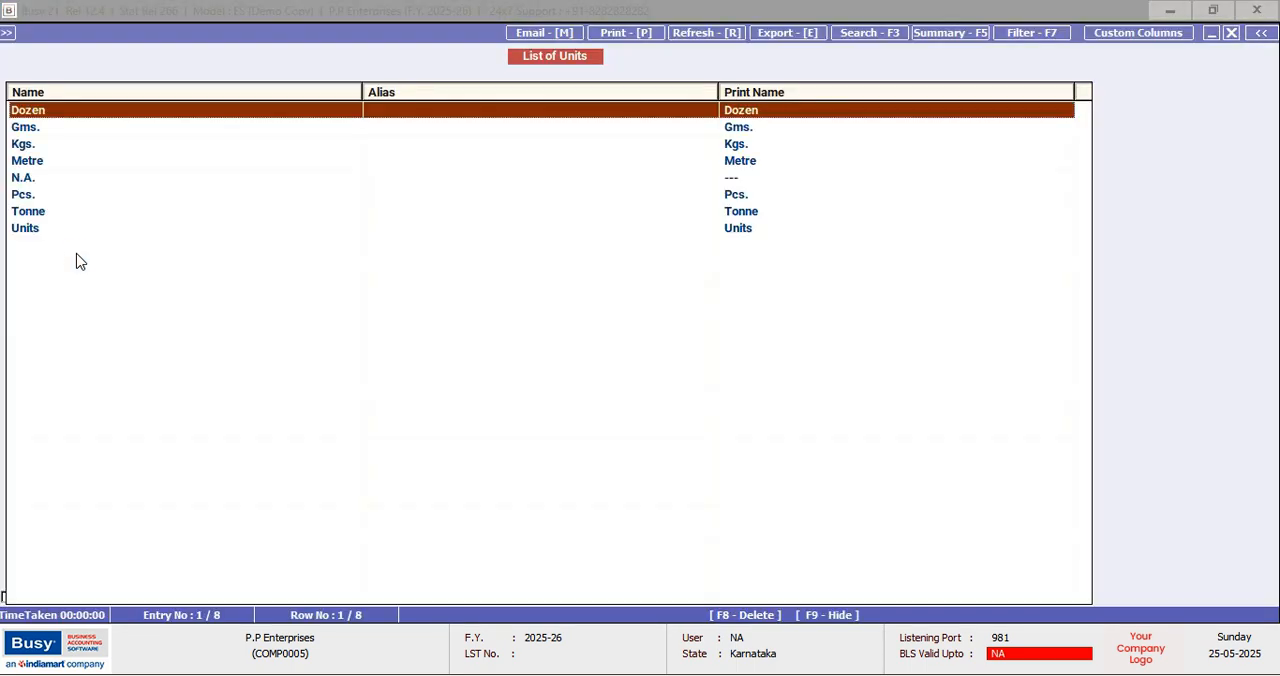
pyautogui.press('Down')
pyautogui.press('Down')
pyautogui.press('Down')
pyautogui.press('Down')
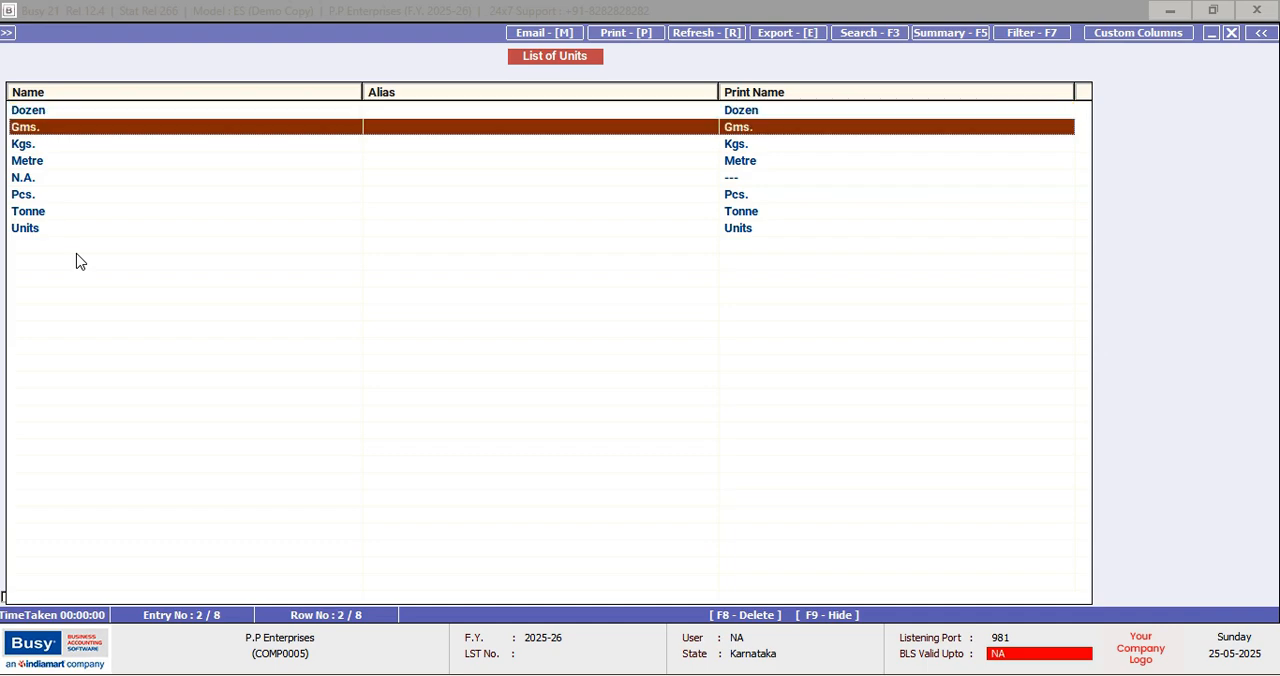
# Leave the list of units and open the form for adding a new item master
pyautogui.press('Down')
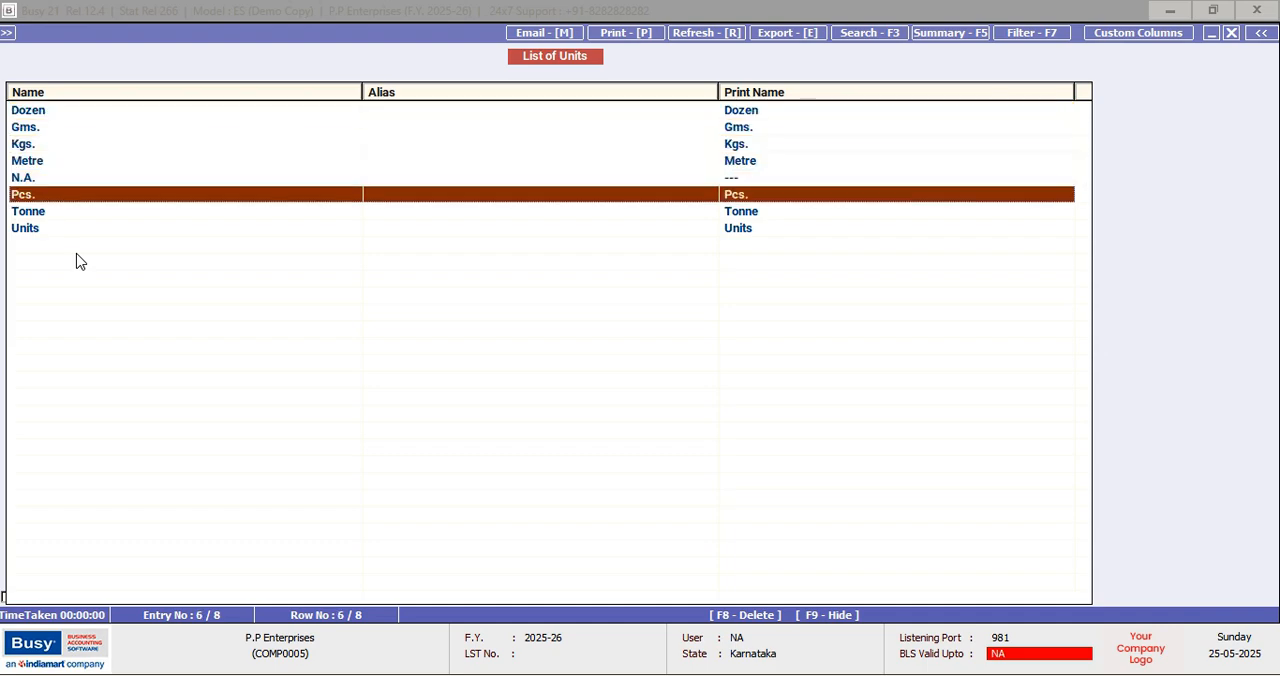
pyautogui.press('Escape')
pyautogui.press('Return')
pyautogui.press('Escape')
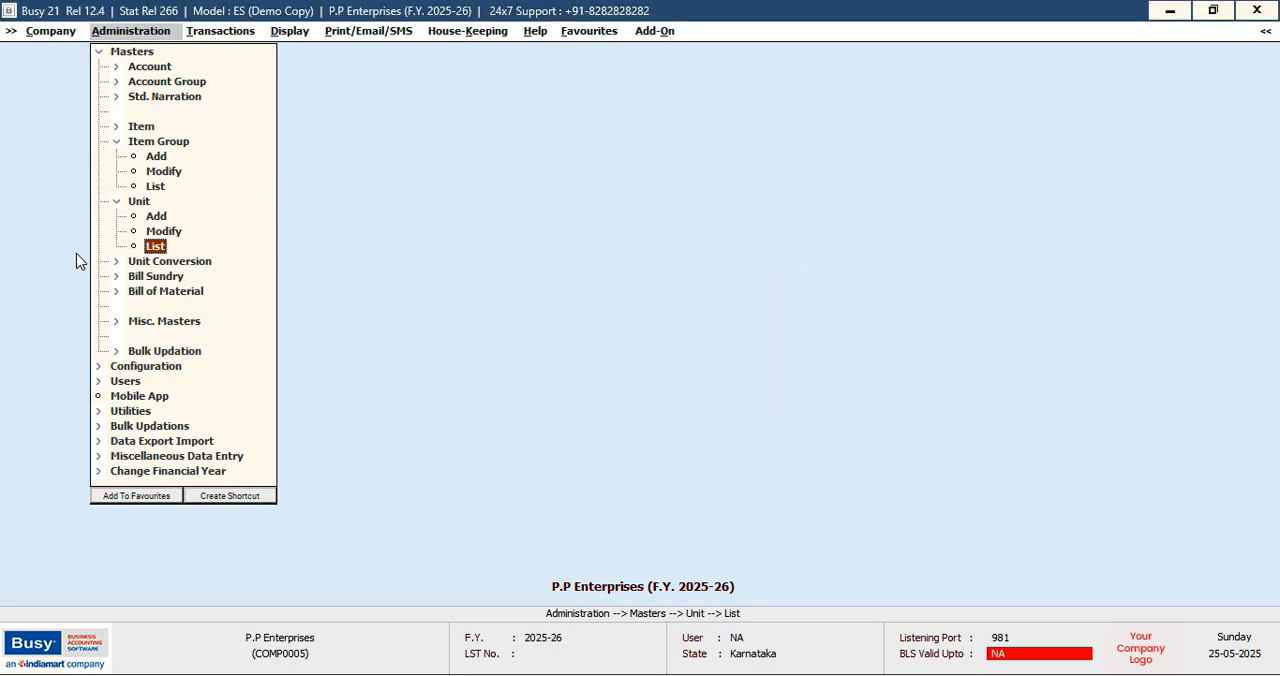
pyautogui.press('Up')
pyautogui.press('Up')
pyautogui.press('Up')
pyautogui.press('Up')
pyautogui.press('Up')
pyautogui.press('Up')
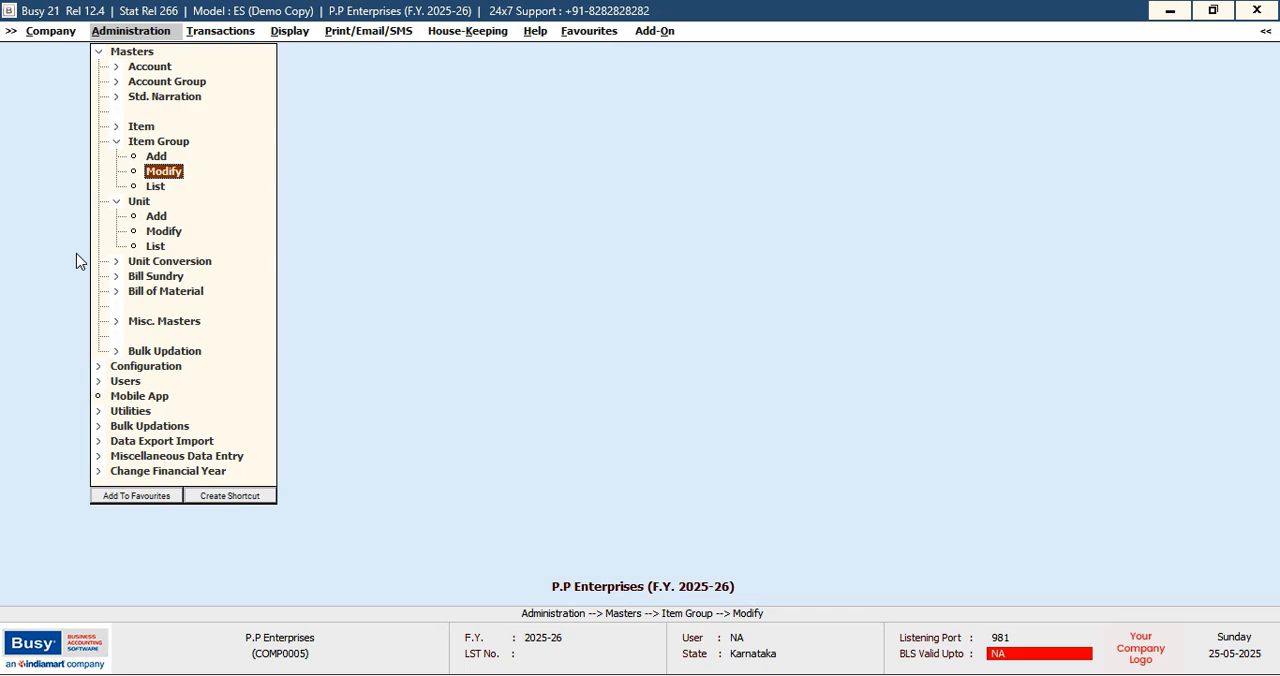
pyautogui.press('Up')
pyautogui.press('Up')
pyautogui.press('Right')
pyautogui.press('Down')
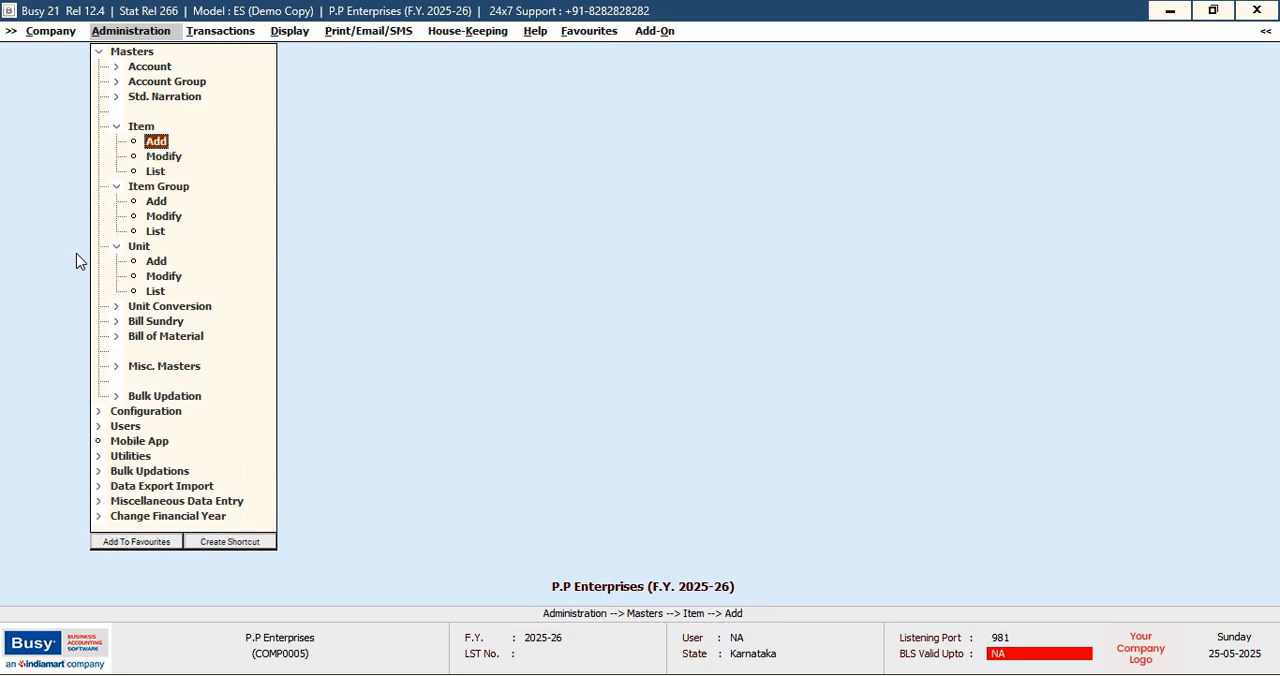
pyautogui.press('Return')
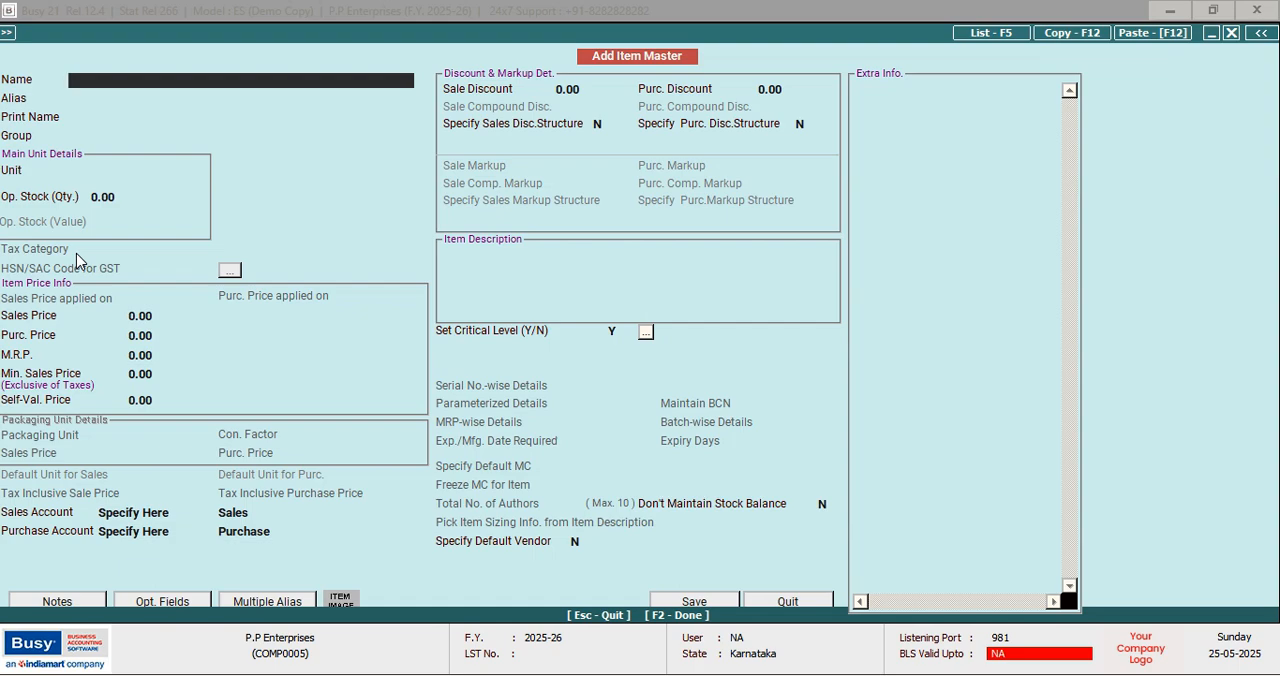
# Name the new item DHARA, keep the same print name and assign it to the item group GROUND NUT
pyautogui.write('DHARA')
pyautogui.press('Return')
pyautogui.press('Return')
pyautogui.press('Return')
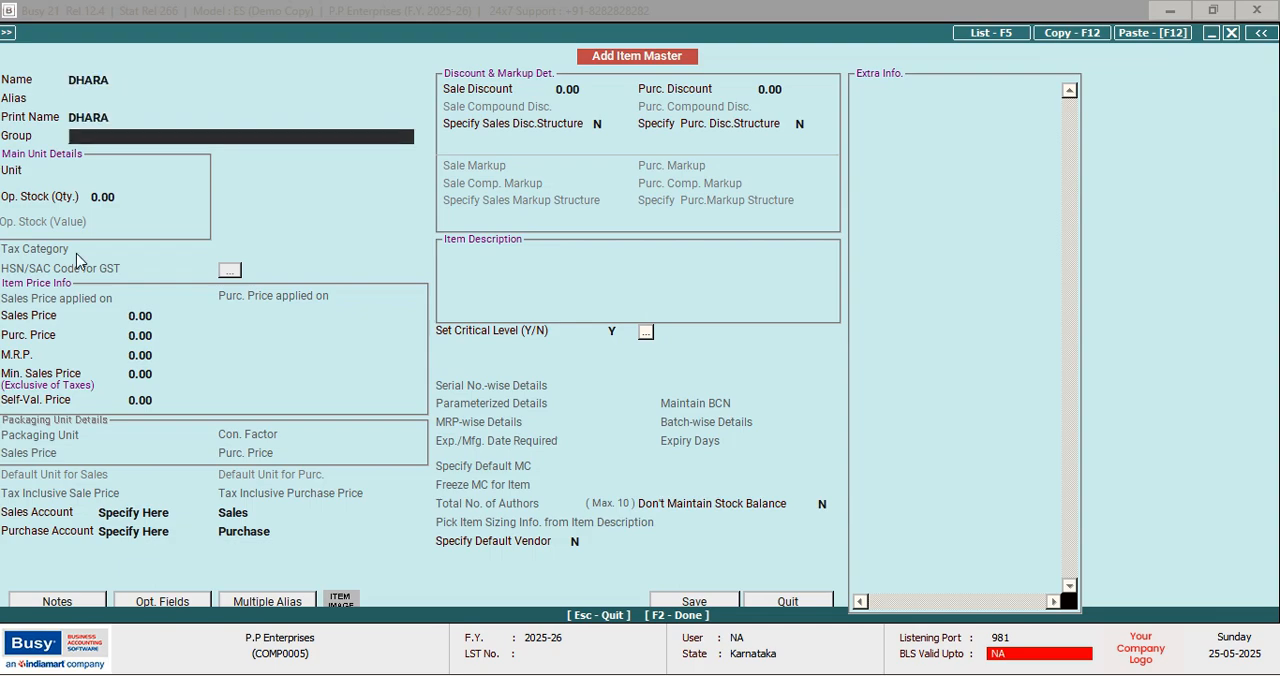
pyautogui.write('G')
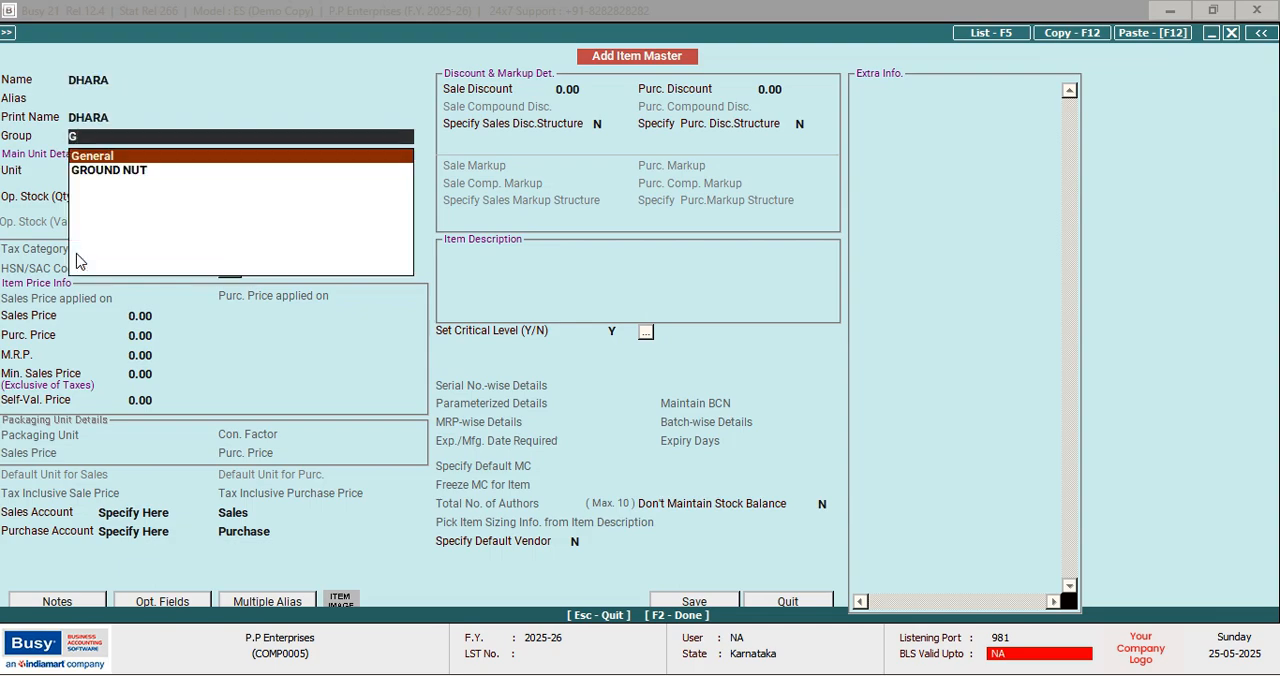
pyautogui.press('Down')
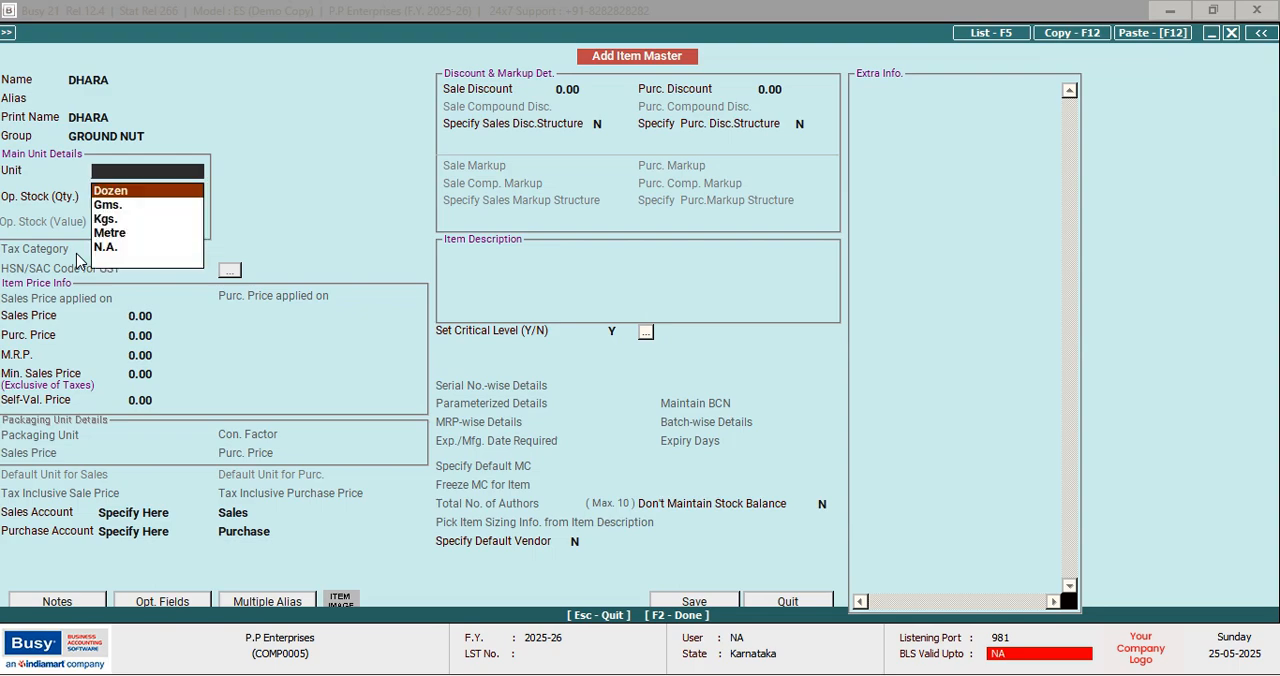
# Set DHARA's unit to Kgs. and enter an opening stock quantity of 35 with a value of 12.50
pyautogui.press('Return')
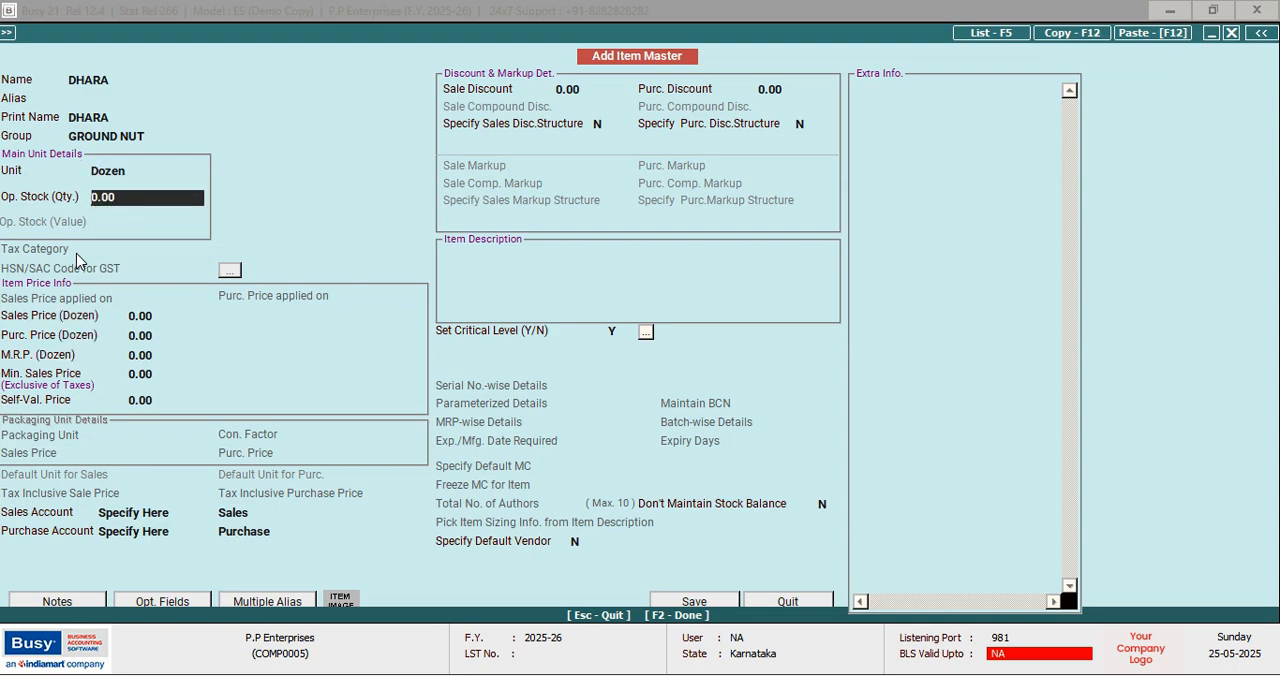
pyautogui.press('Up')
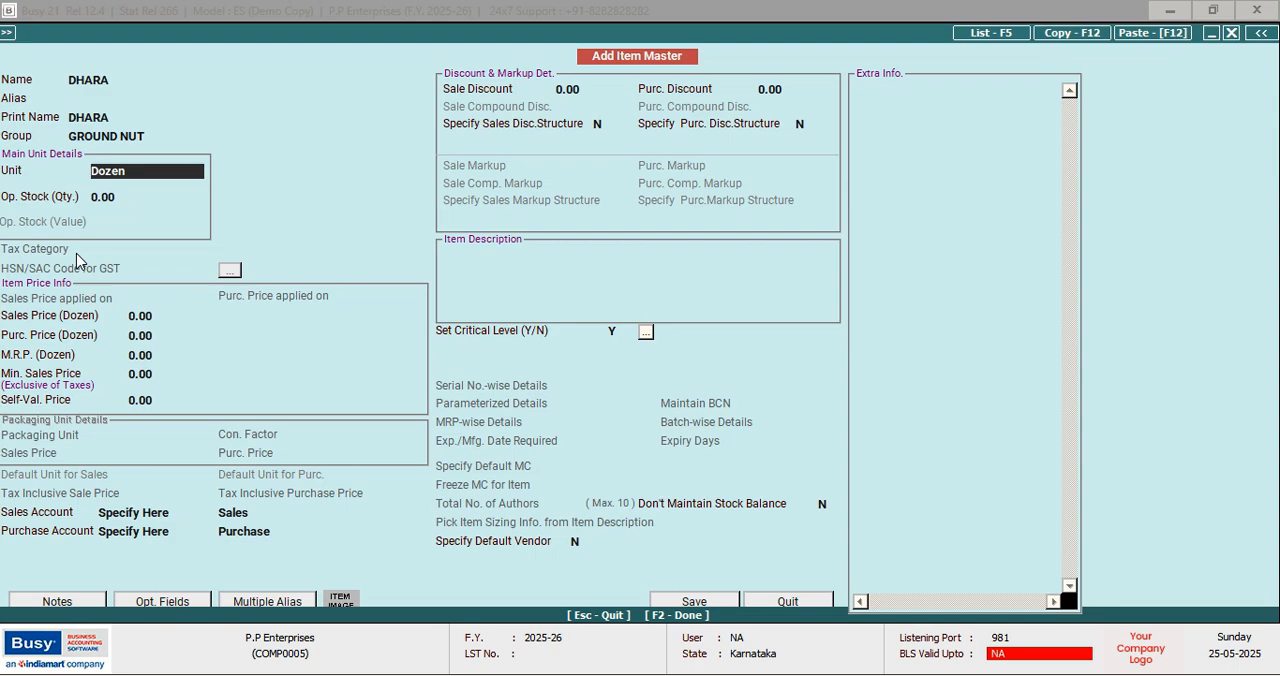
pyautogui.write('K')
pyautogui.press('Return')
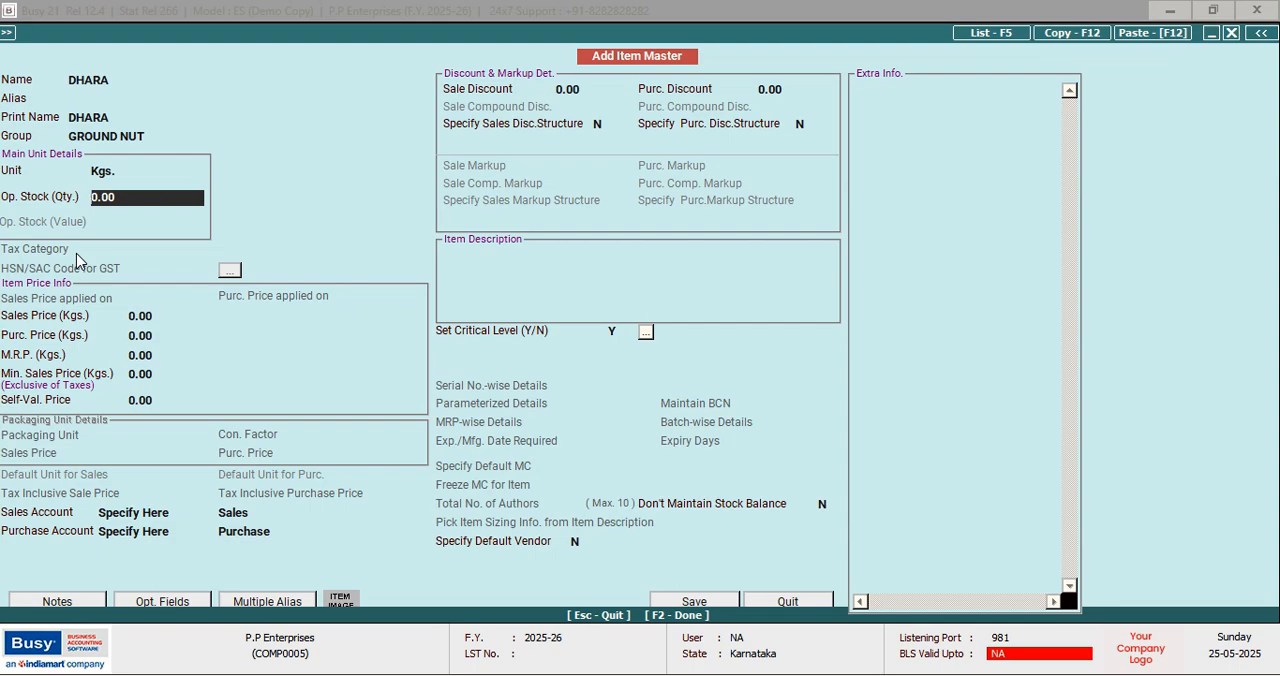
pyautogui.write('35')
pyautogui.press('Return')
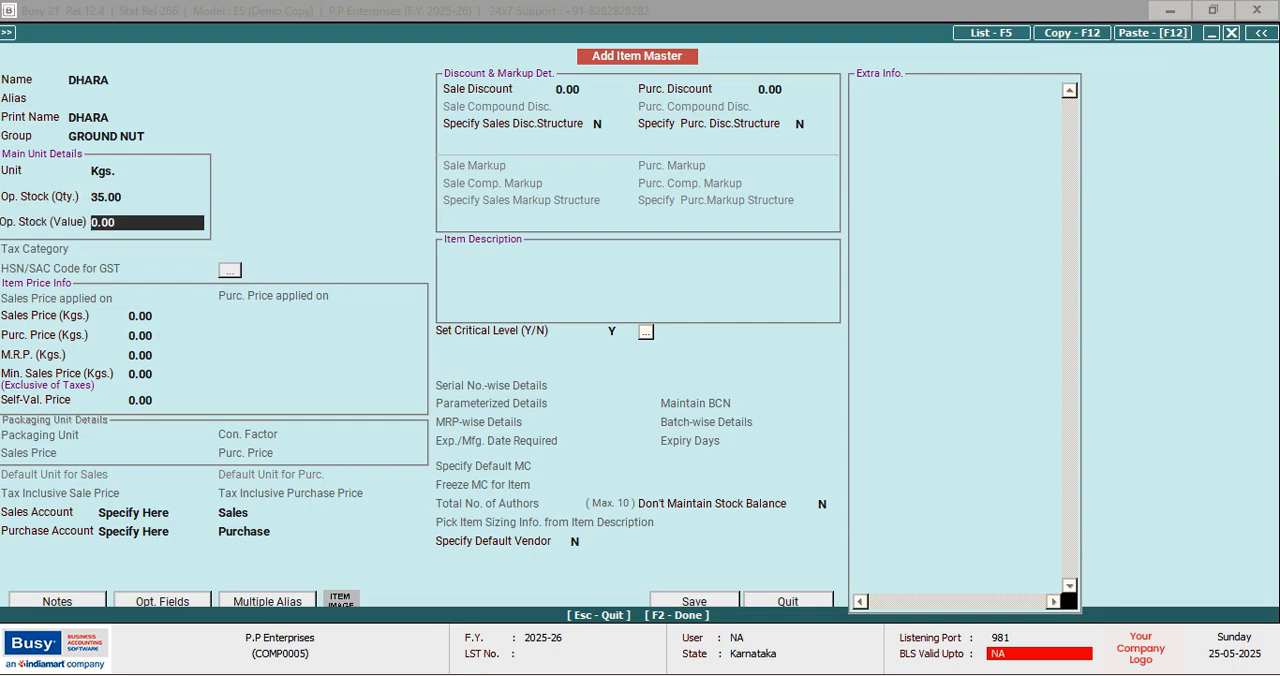
pyautogui.write('12.5')
pyautogui.press('Return')
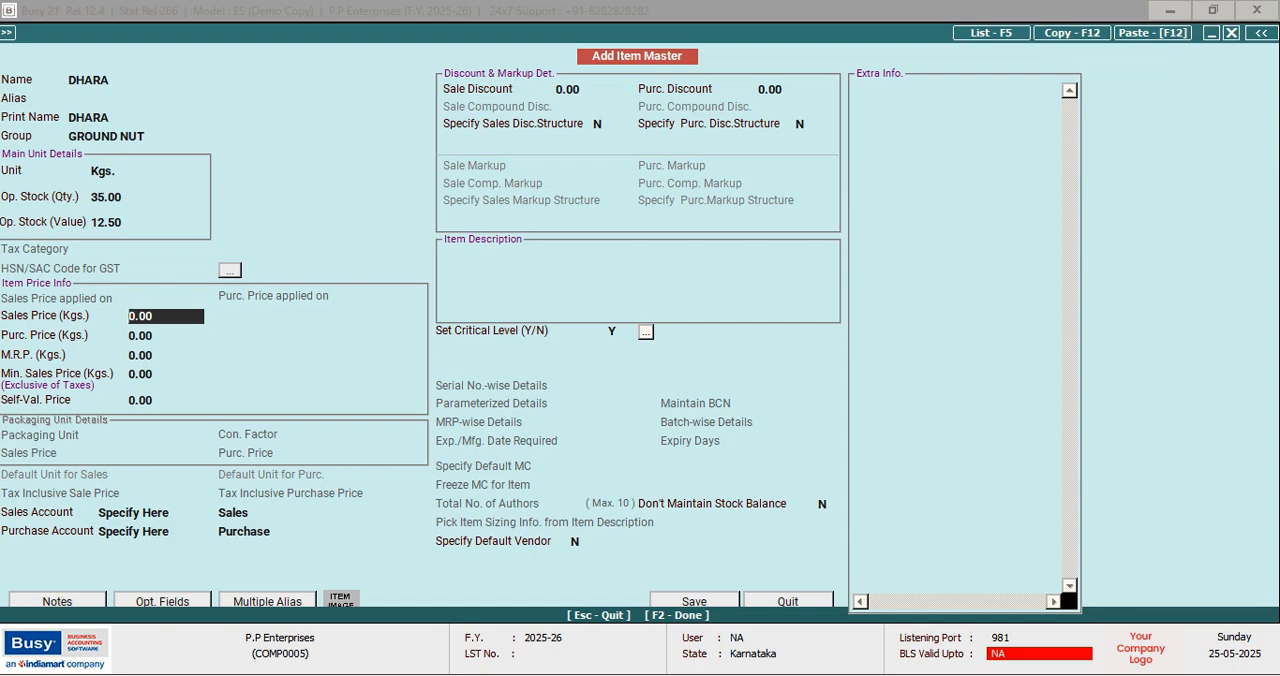
# Set DHARA's sales price to 15.50 and purchase price to 12.50, leave the other prices empty and save the item
pyautogui.write('15.50')
pyautogui.press('Return')
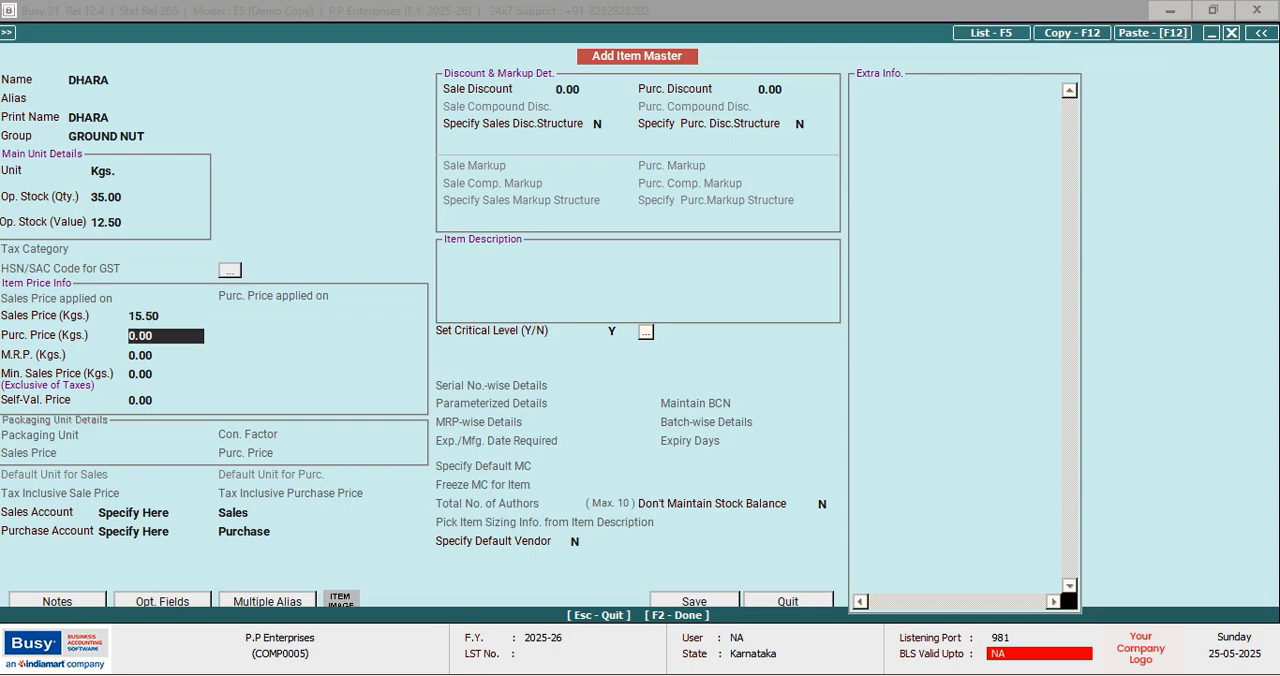
pyautogui.write('12.50')
pyautogui.press('Return')
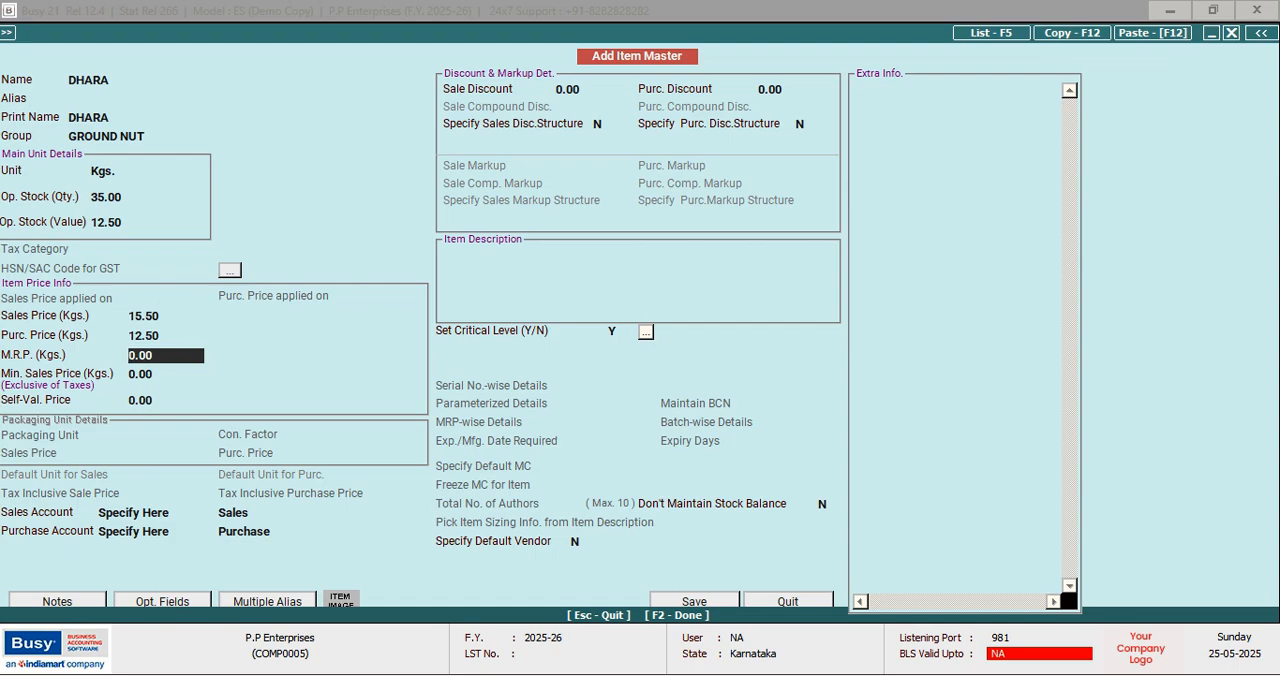
pyautogui.press('Return')
pyautogui.press('Return')
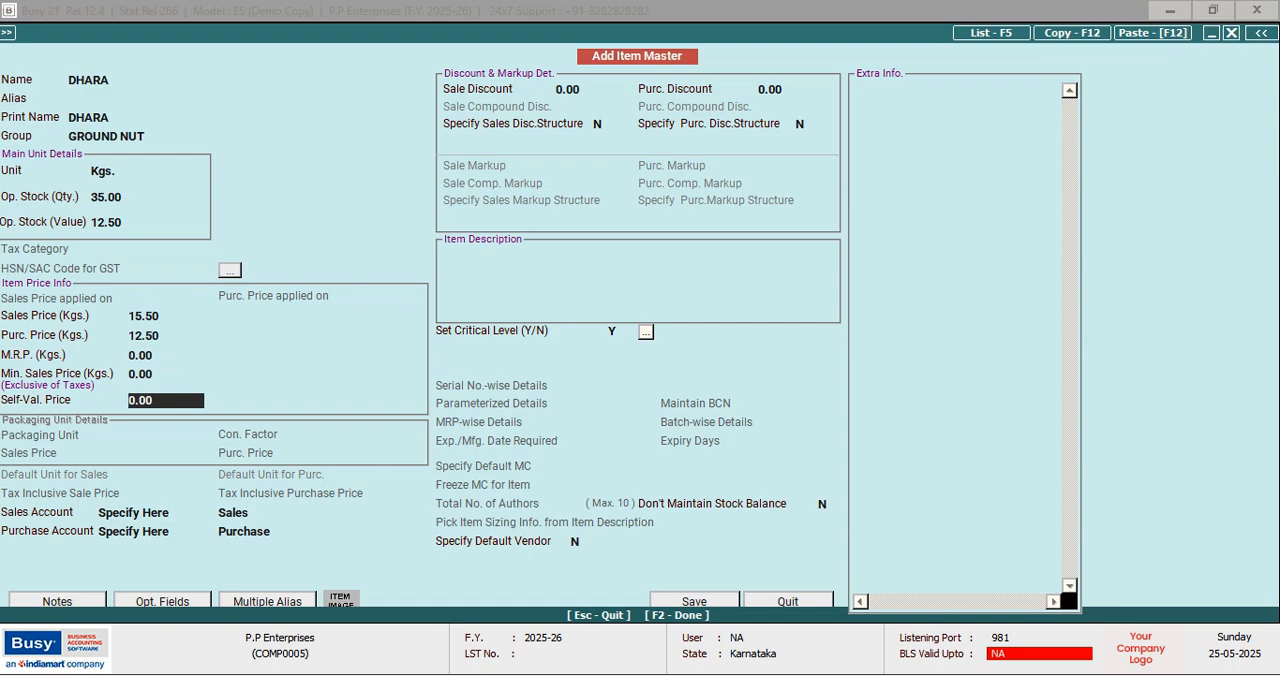
pyautogui.press('Return')
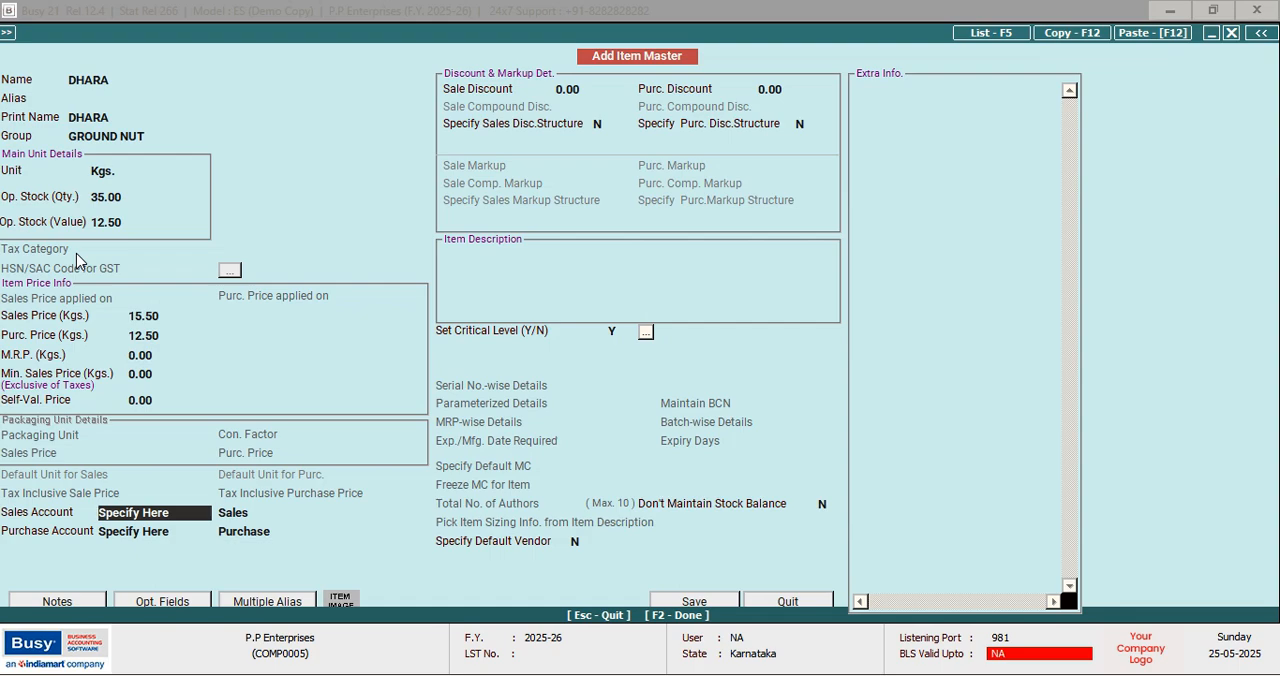
pyautogui.press('F2')
pyautogui.press('Return')
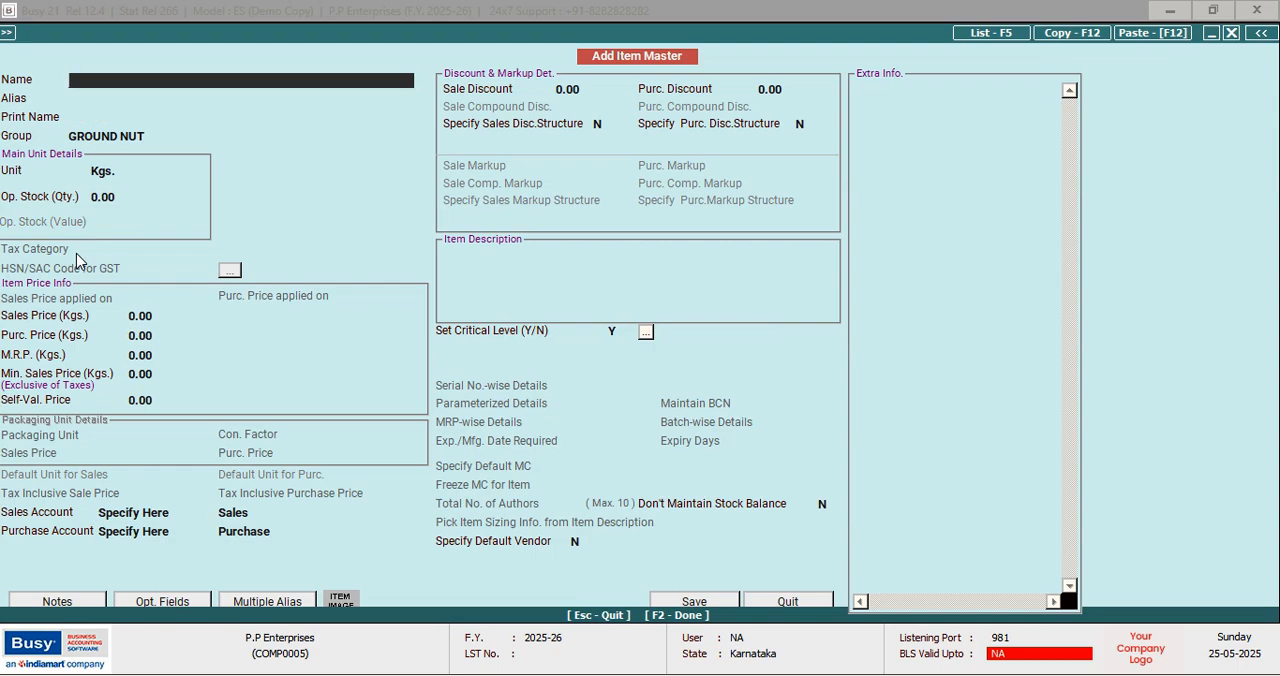
# Start another item named GULAB, keeping the group GROUND NUT and the unit Kgs
pyautogui.write('GULAB')
pyautogui.press('Return')
pyautogui.press('Return')
pyautogui.press('Return')
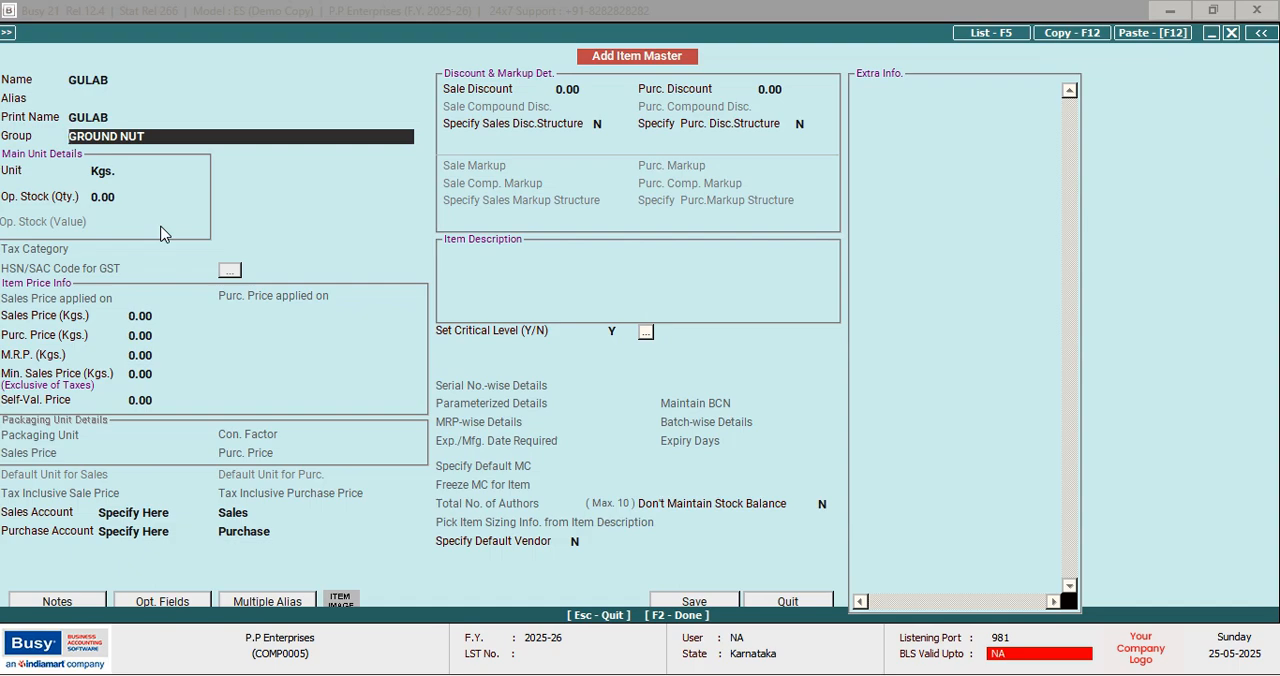
pyautogui.press('Return')
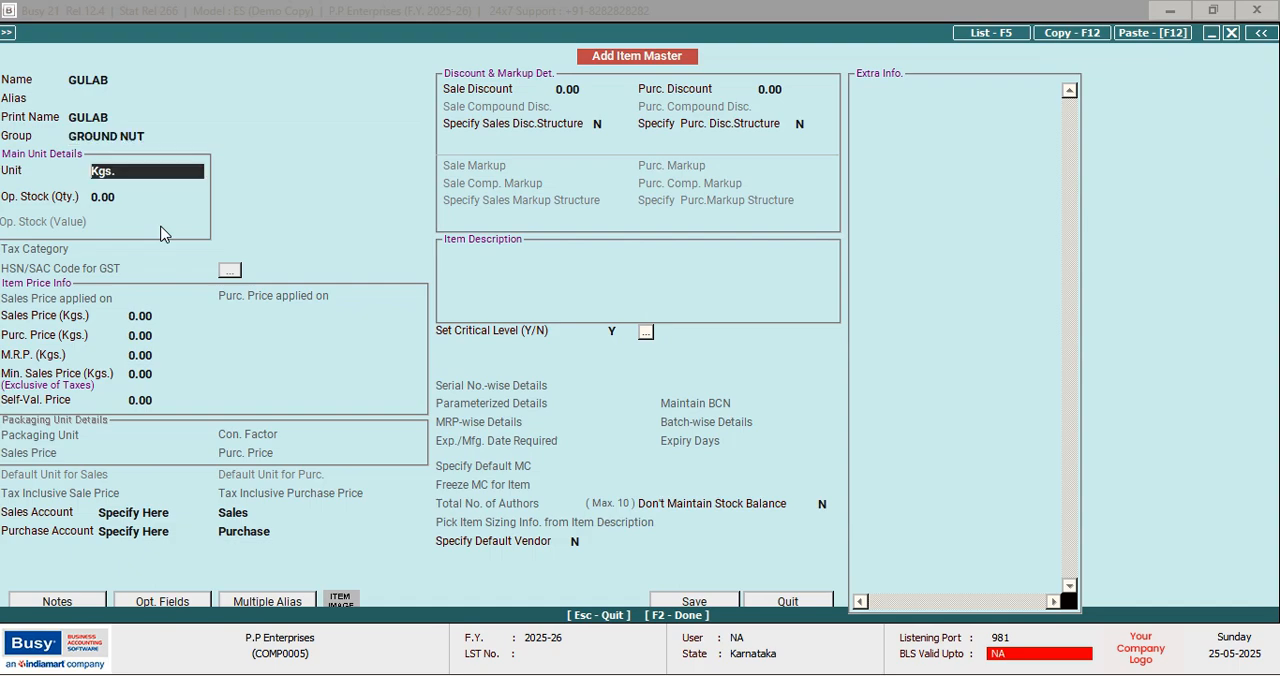
pyautogui.press('Return')
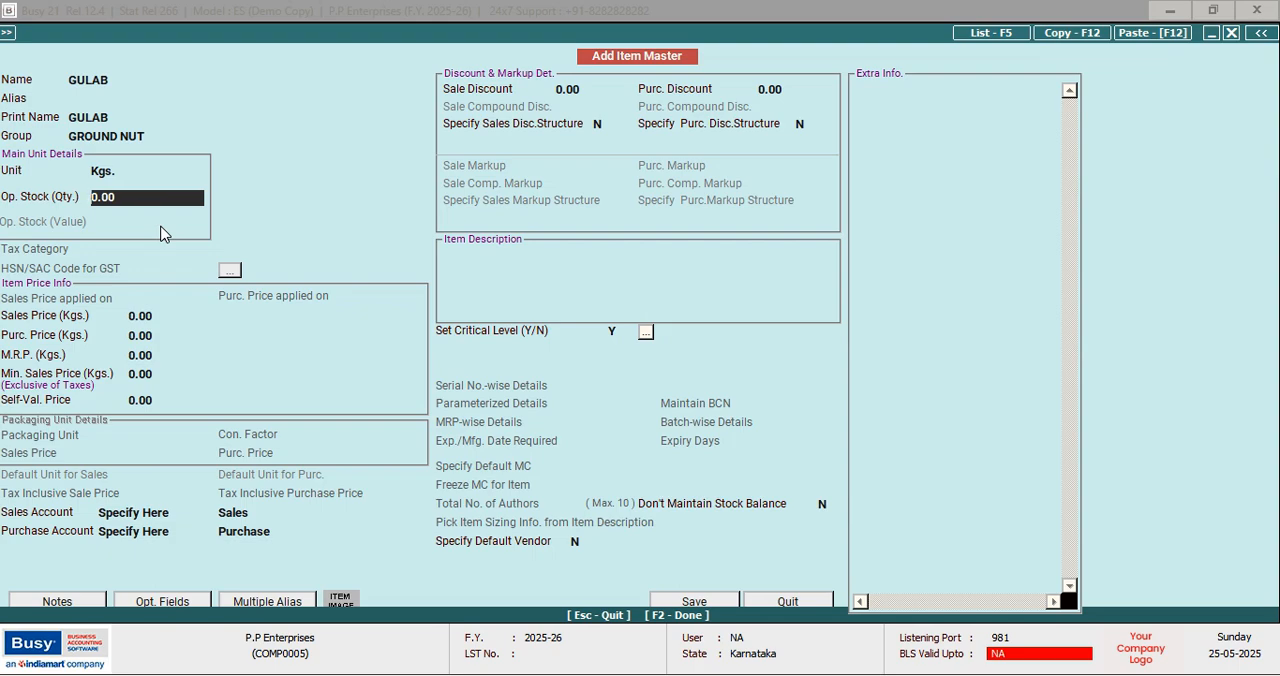
# Enter GULAB's opening stock as quantity 33 with a value of 15.50
pyautogui.write('33')
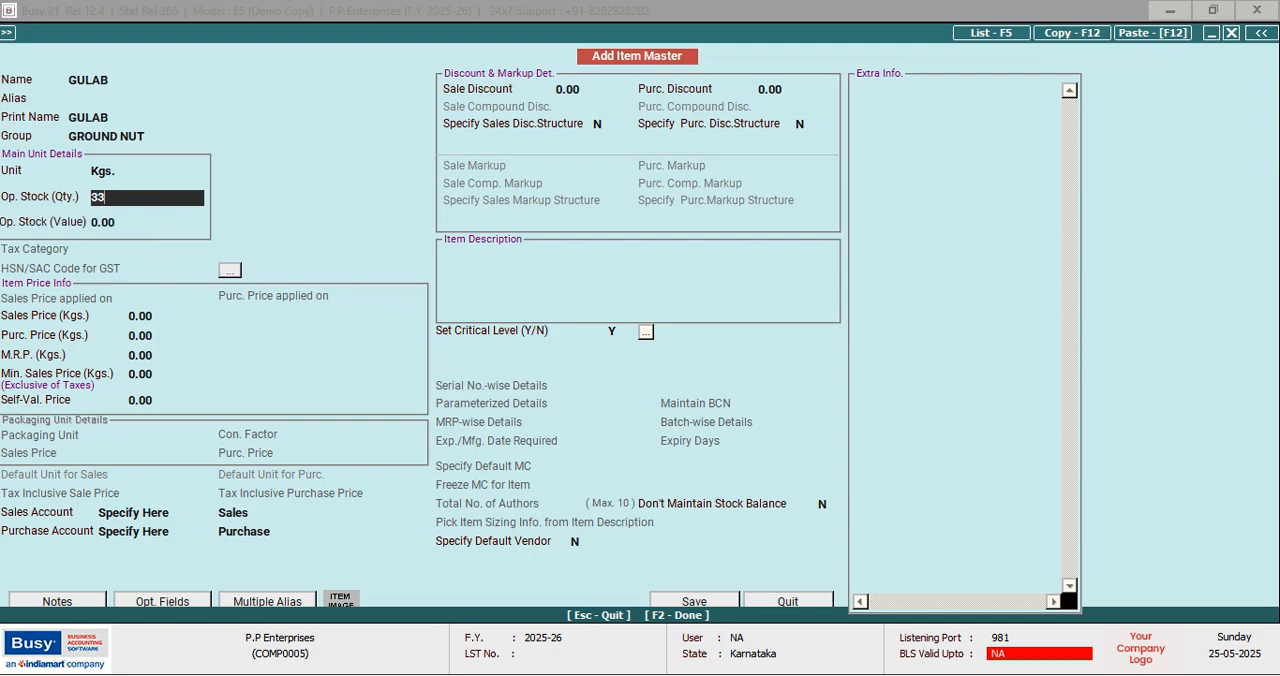
pyautogui.press('Return')
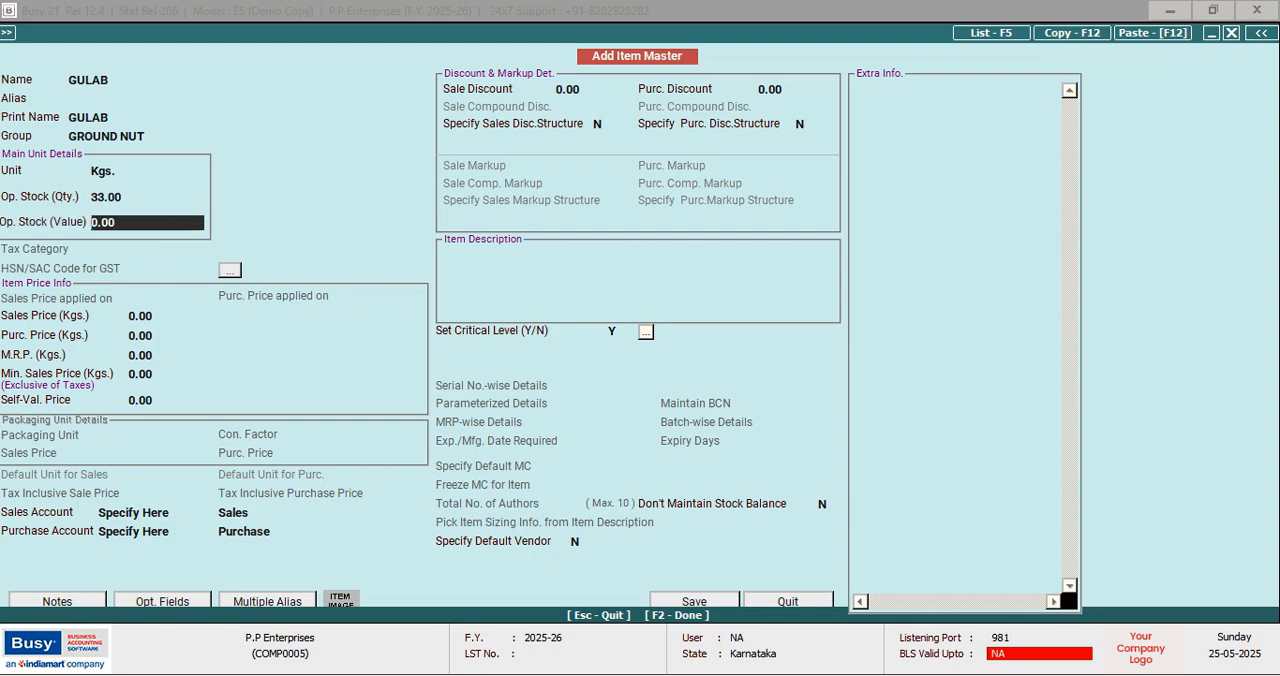
pyautogui.write('15.50')
pyautogui.press('Return')
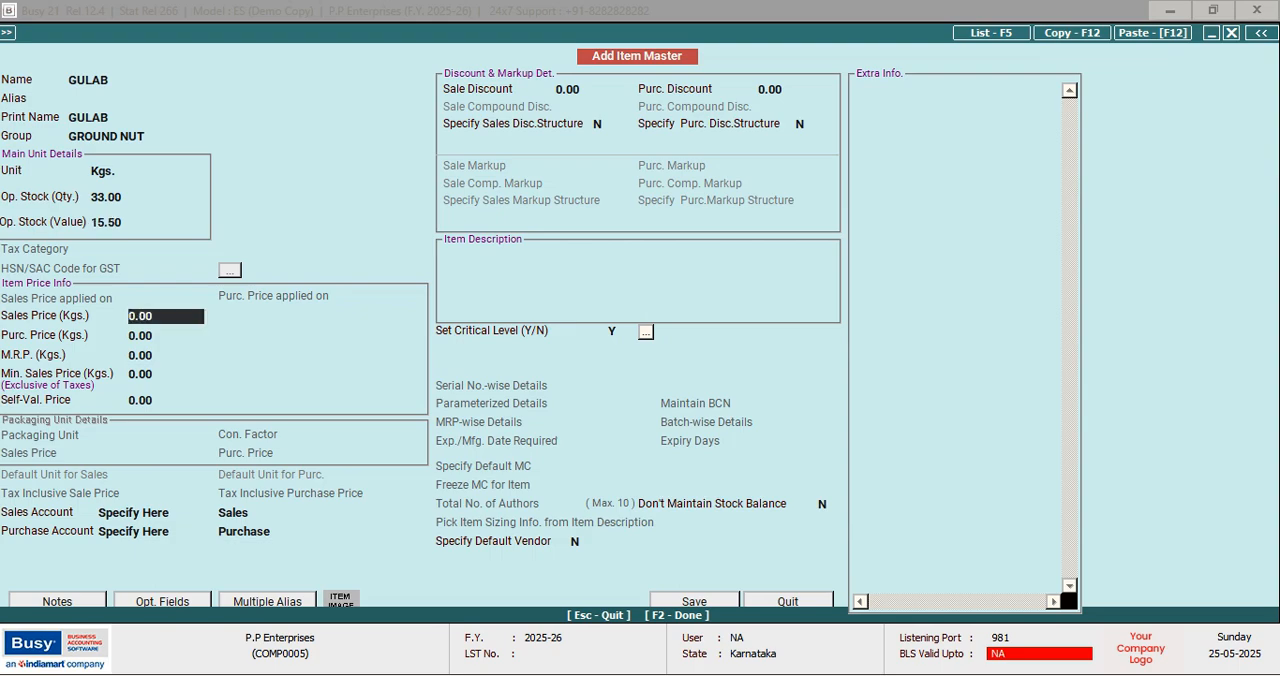
# Set GULAB's sales price to 16.50 and purchase price to 15.50, and save the item
pyautogui.write('16.50')
pyautogui.press('Return')
pyautogui.write('15')
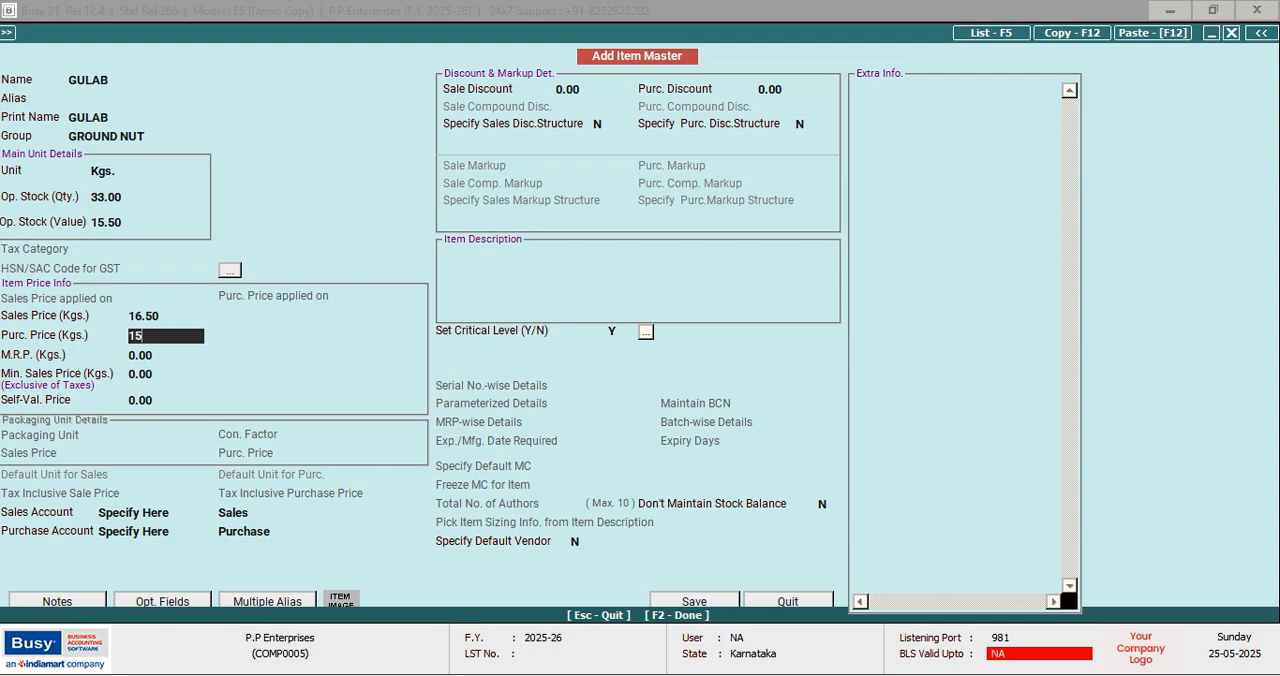
pyautogui.write('.50')
pyautogui.press('Return')
pyautogui.press('Return')
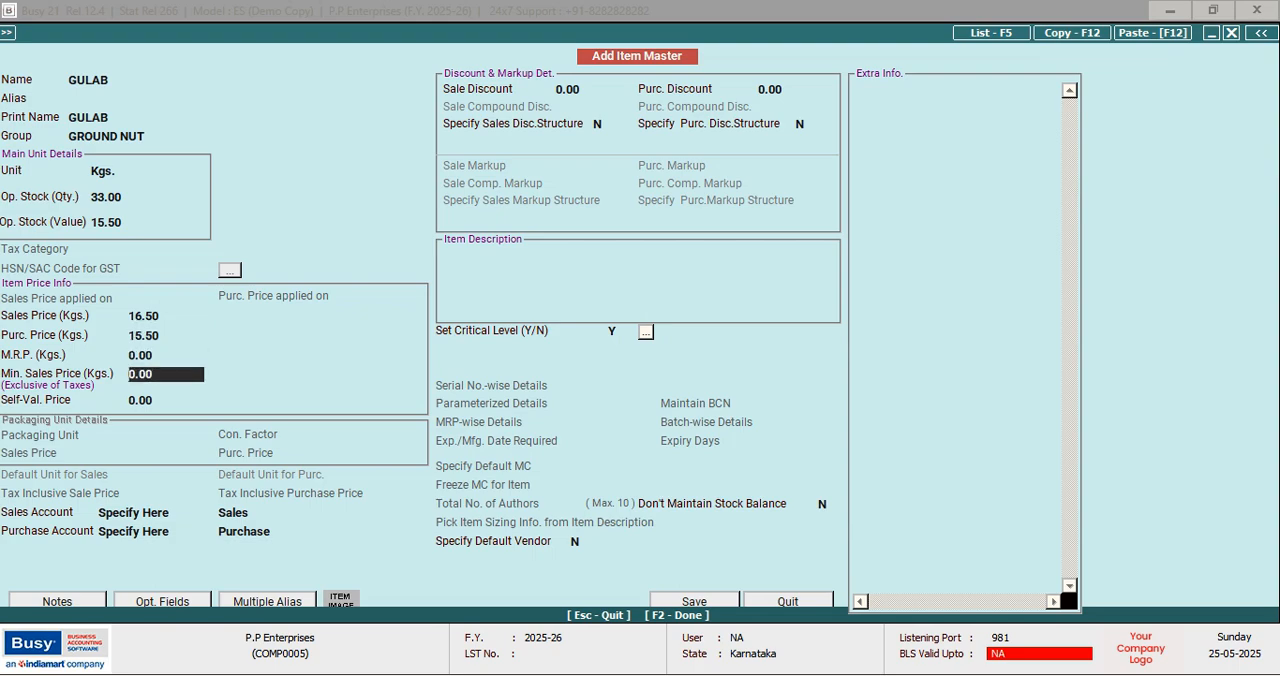
pyautogui.press('F2')
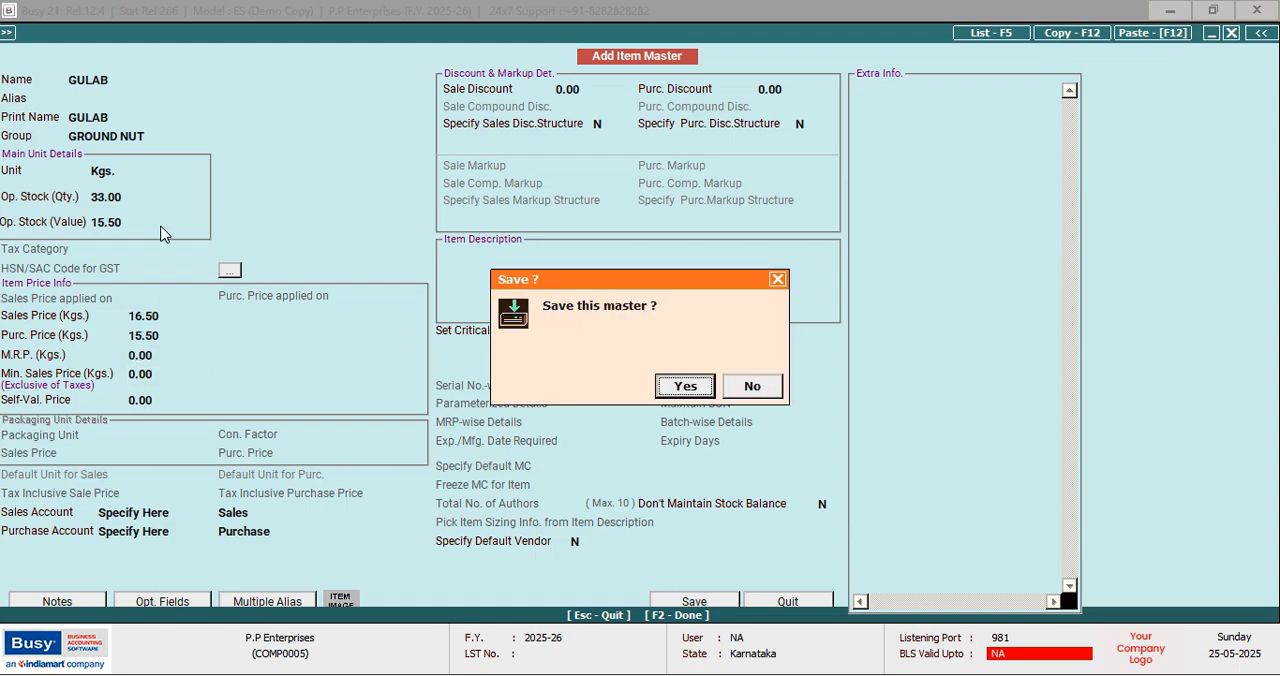
pyautogui.press('Return')
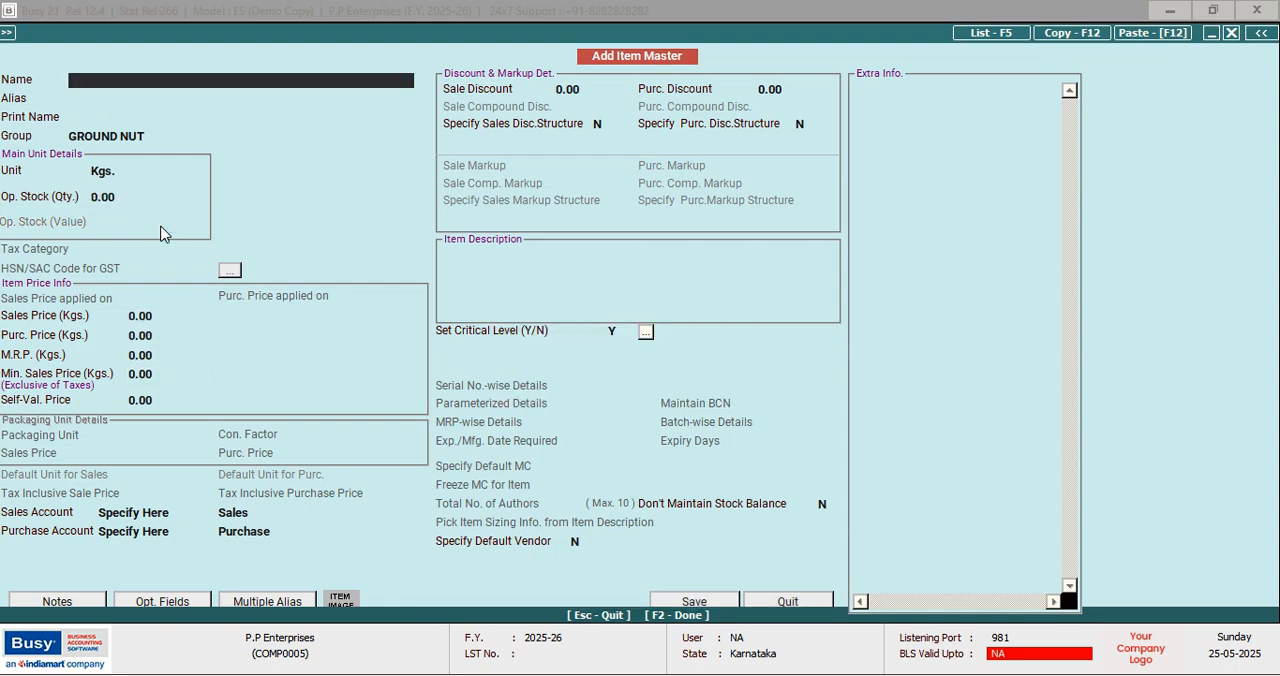
# Start another item named GOKUL, keeping the group GROUND NUT and the unit Kgs
pyautogui.write('GOKUL')
pyautogui.press('Return')
pyautogui.press('Return')
pyautogui.press('Return')
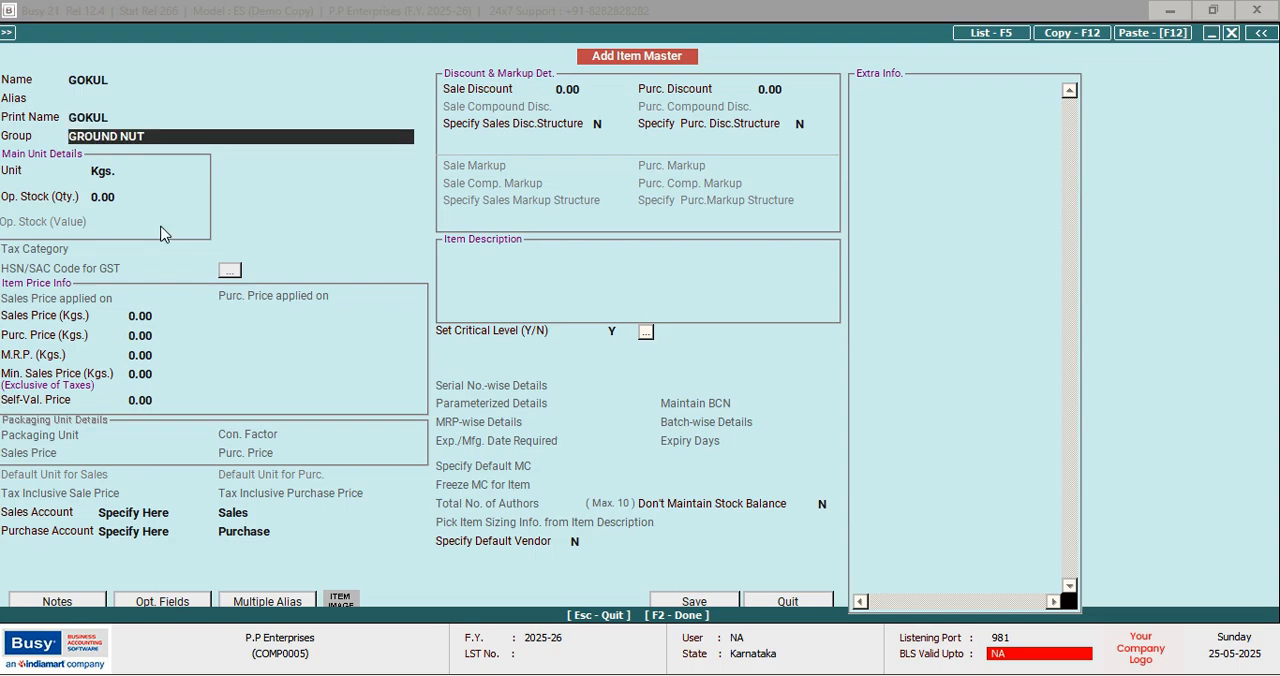
pyautogui.press('Return')
pyautogui.press('Return')
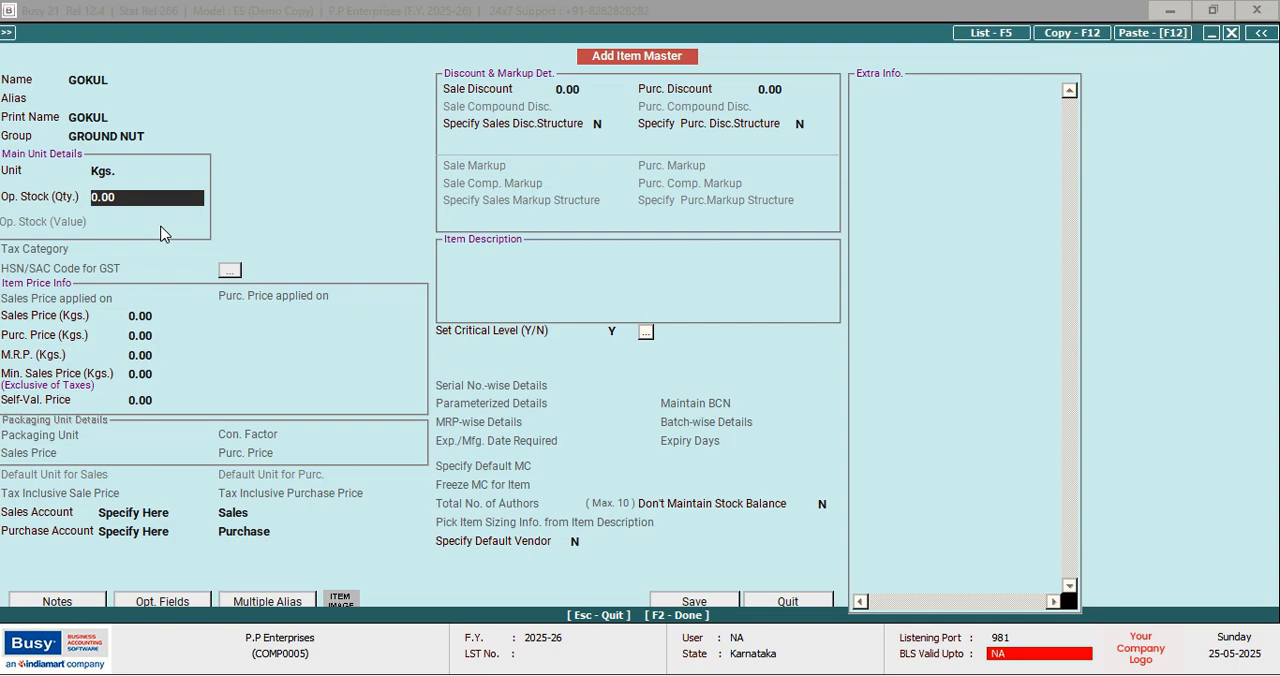
# Enter GOKUL's opening stock as quantity 18 with a value of 13.50
pyautogui.write('18')
pyautogui.press('Return')
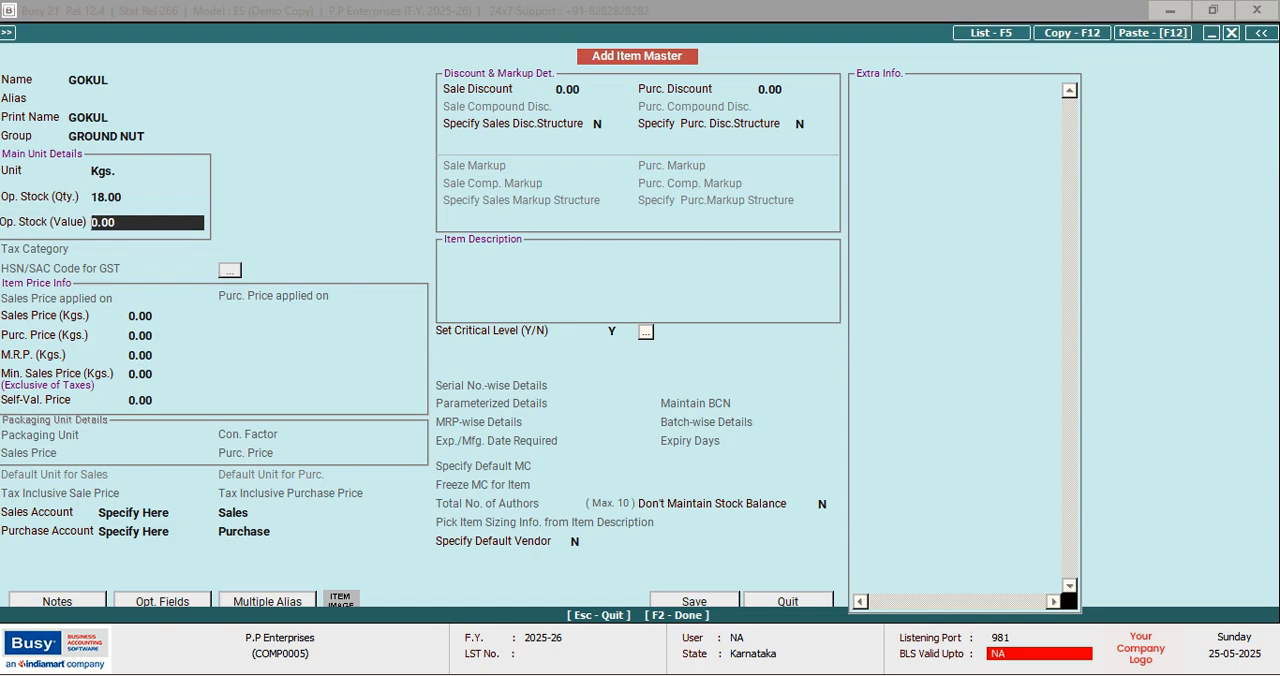
pyautogui.write('13.50')
pyautogui.press('Return')
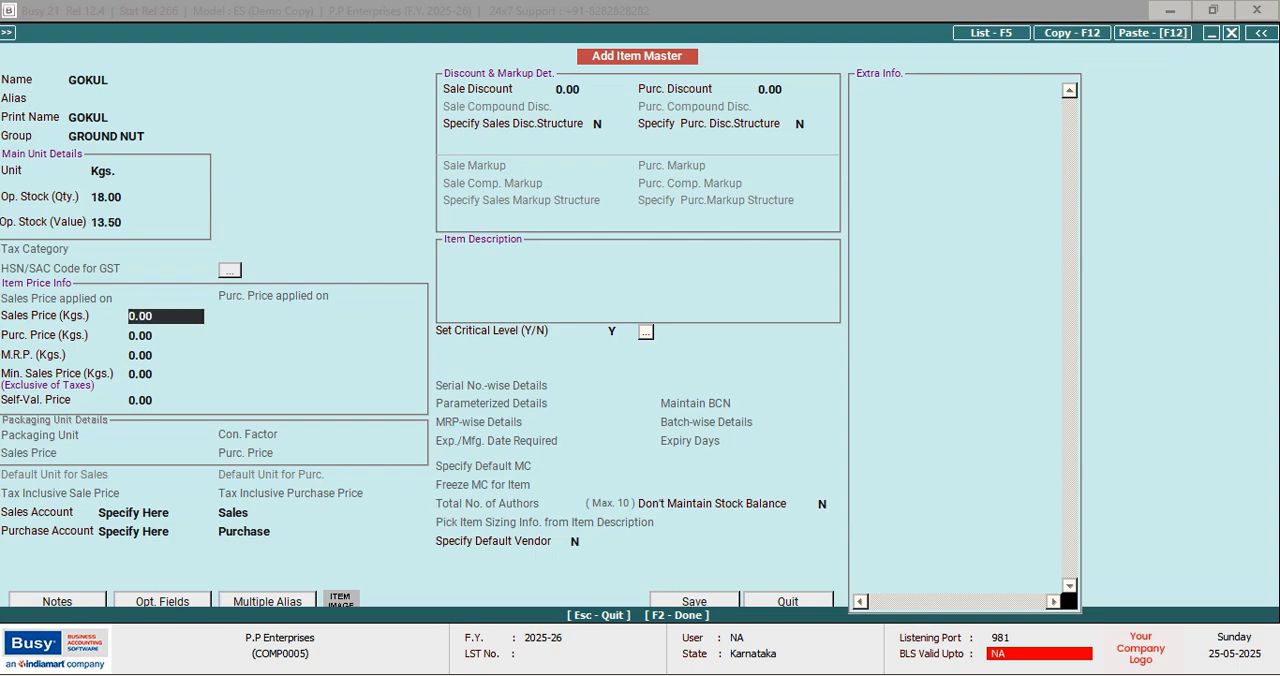
# Set GOKUL's sales price to 15.25 and purchase price to 13.50, and save the item
pyautogui.write('15.20')
pyautogui.press('BackSpace')
pyautogui.write('5')
pyautogui.press('Return')
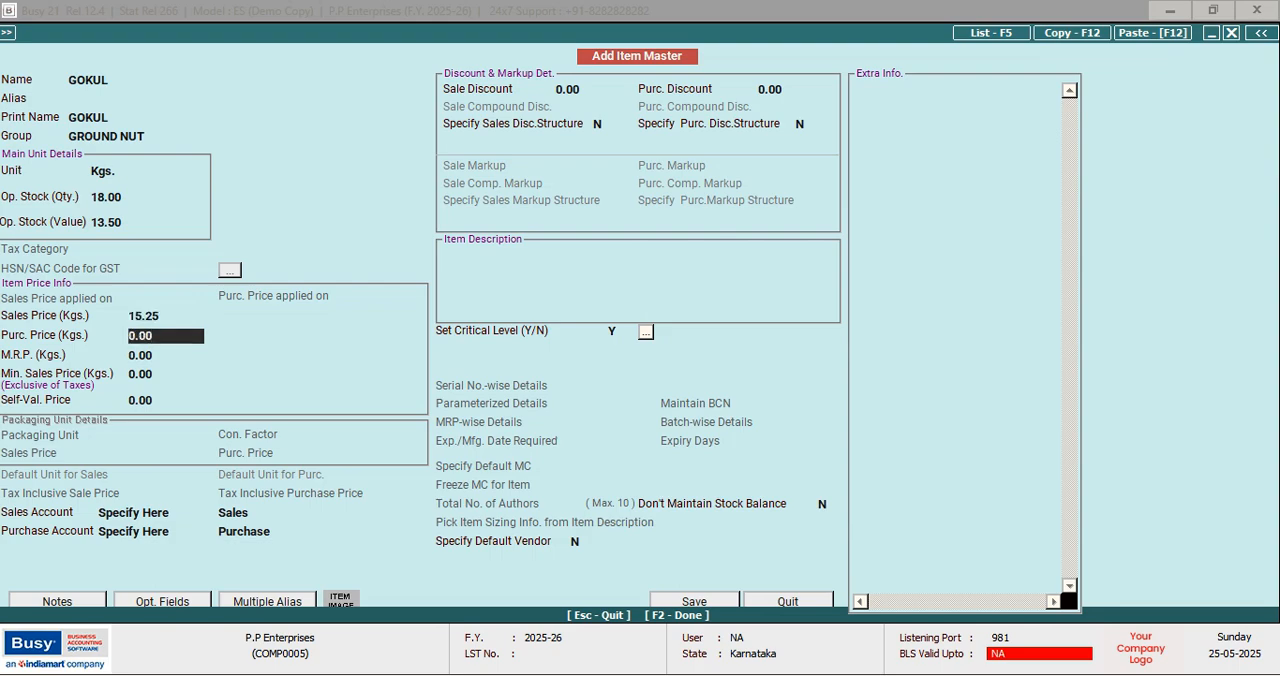
pyautogui.write('13.50')
pyautogui.press('Return')
pyautogui.press('F2')
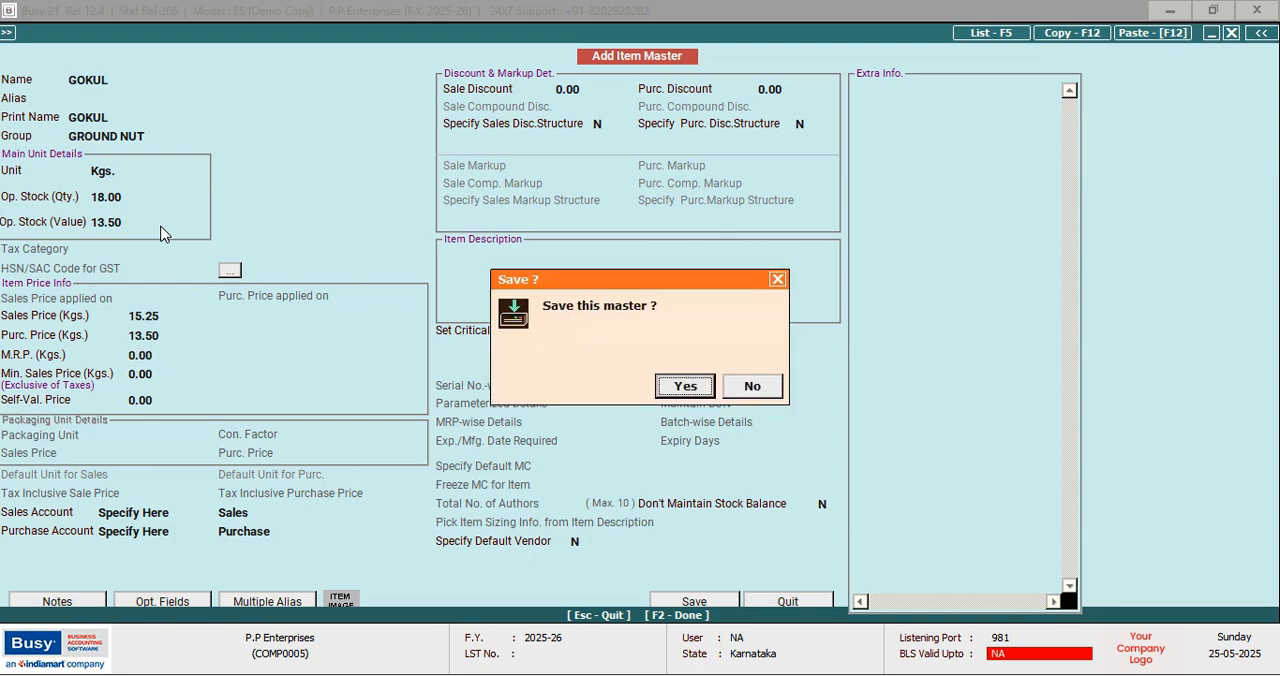
pyautogui.press('Return')
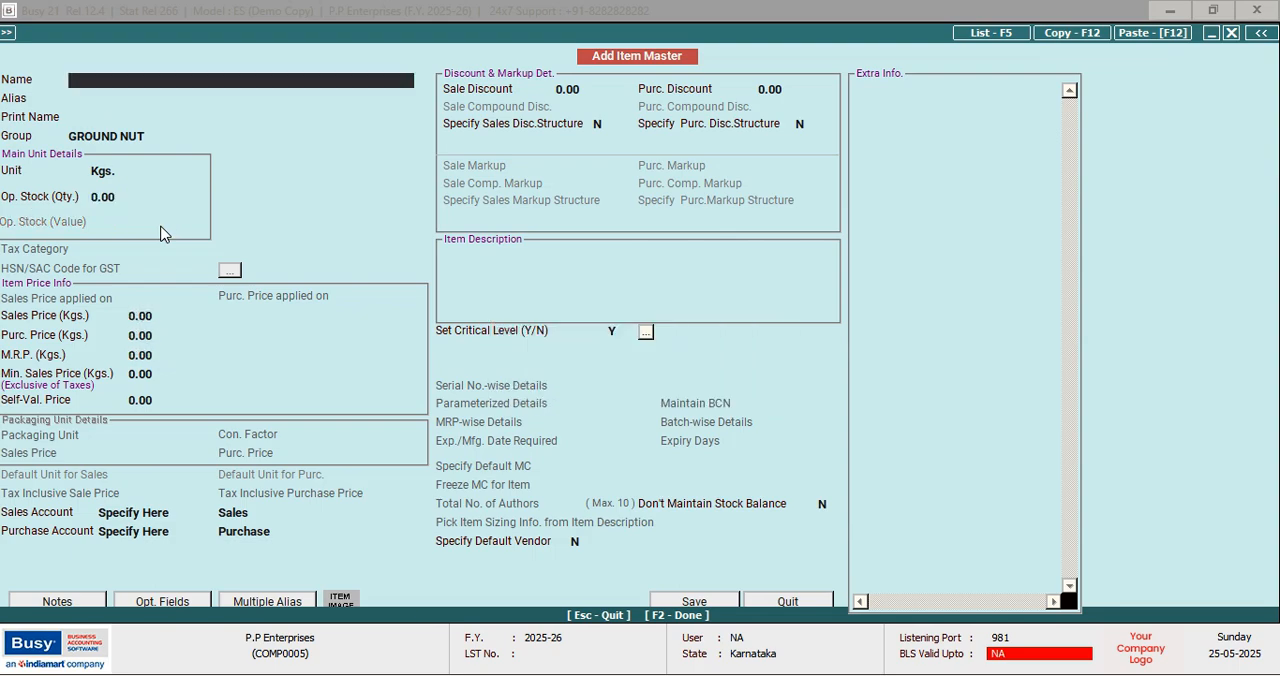
# Start another item named MARUTI, keeping the group GROUND NUT and the unit Kgs
pyautogui.write('MARUTI')
pyautogui.press('Return')
pyautogui.press('Return')
pyautogui.press('Return')
pyautogui.press('Return')
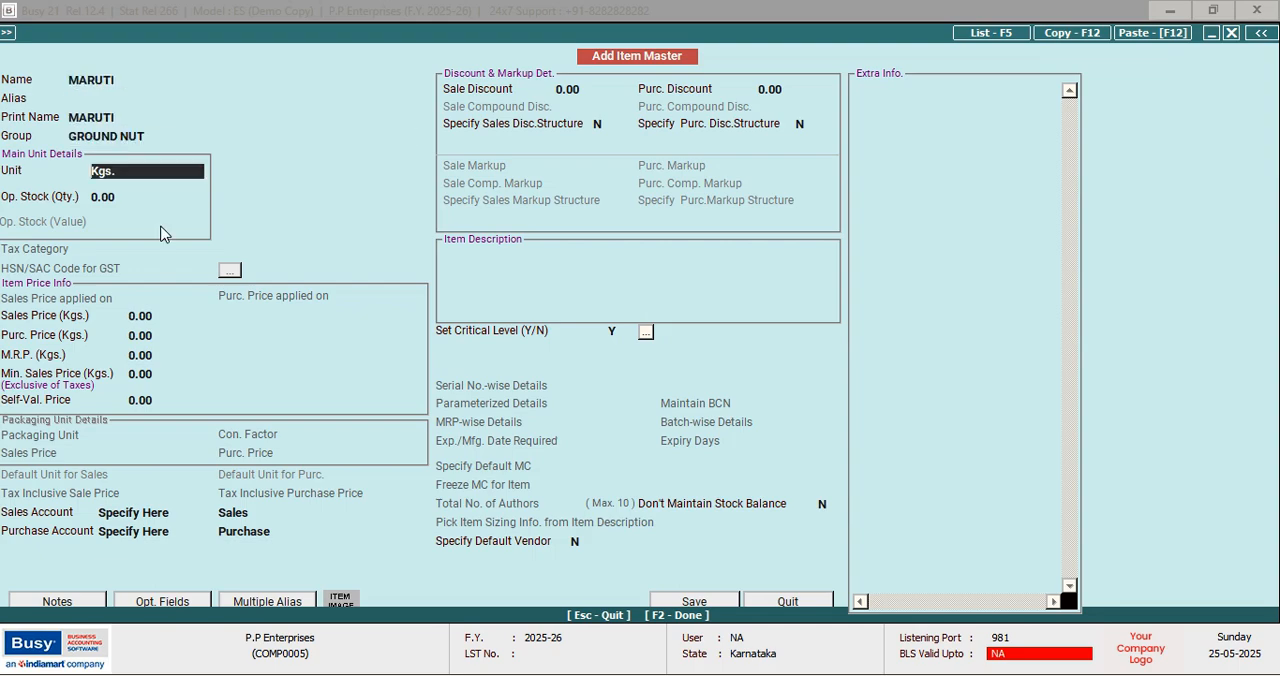
pyautogui.press('Return')
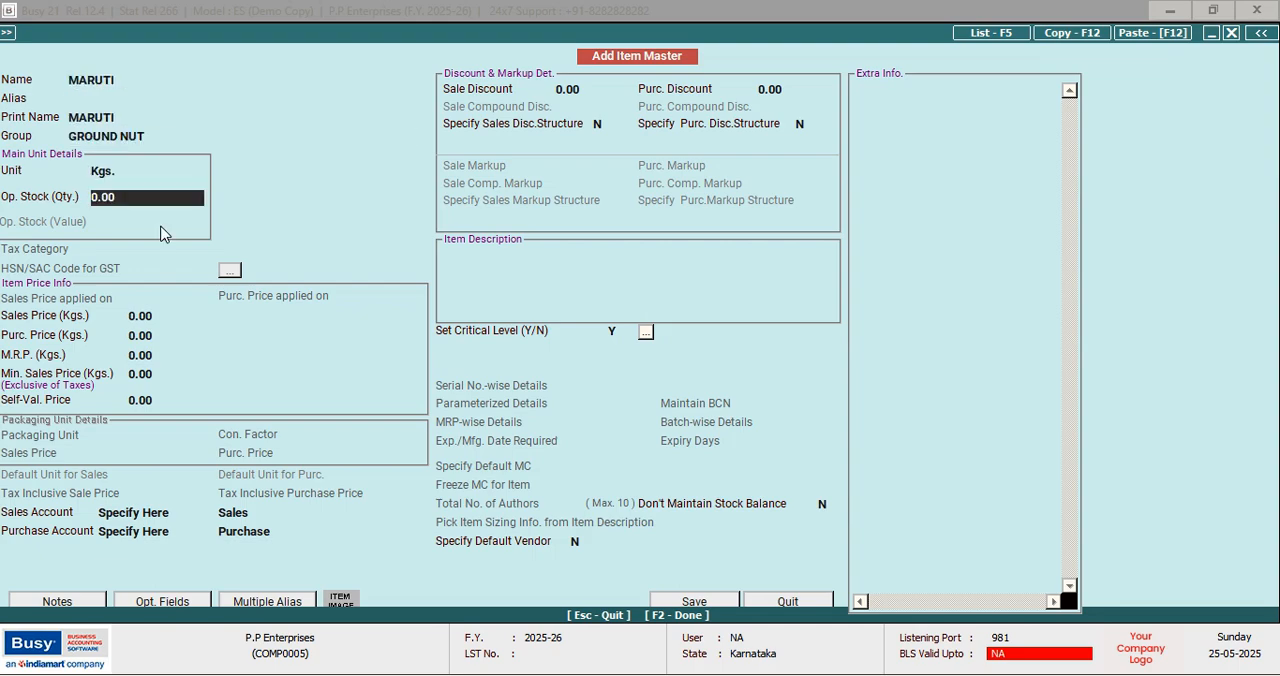
# Enter MARUTI's opening stock as quantity 55 with a value of 14.75
pyautogui.write('55')
pyautogui.press('Return')
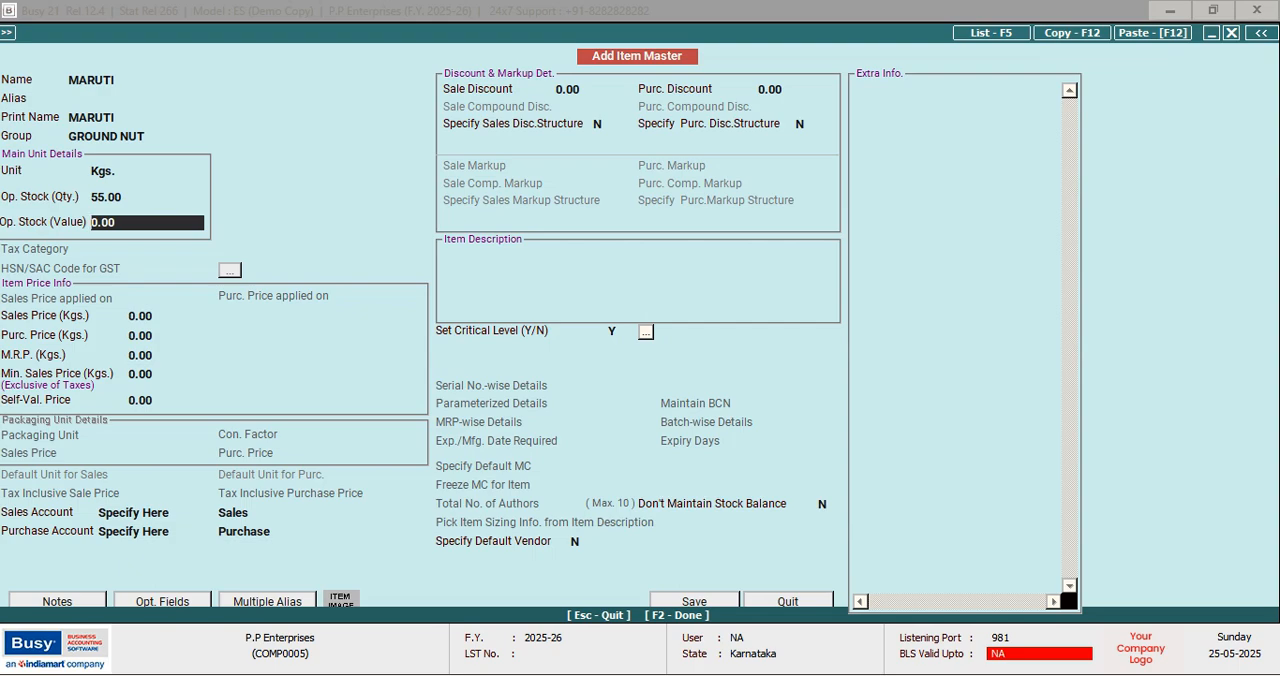
pyautogui.write('14.75')
pyautogui.press('Return')
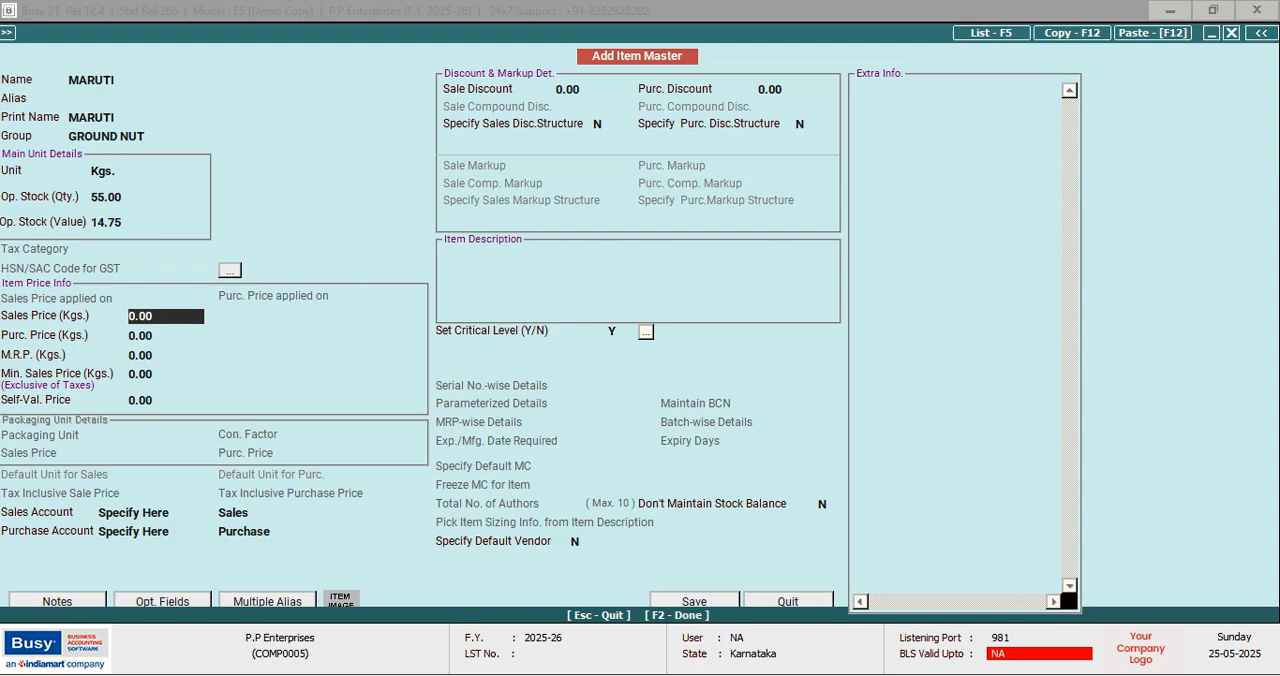
# Set MARUTI's sales price to 17.40 and purchase price to 14.75, and save the item
pyautogui.write('17.40')
pyautogui.press('Return')
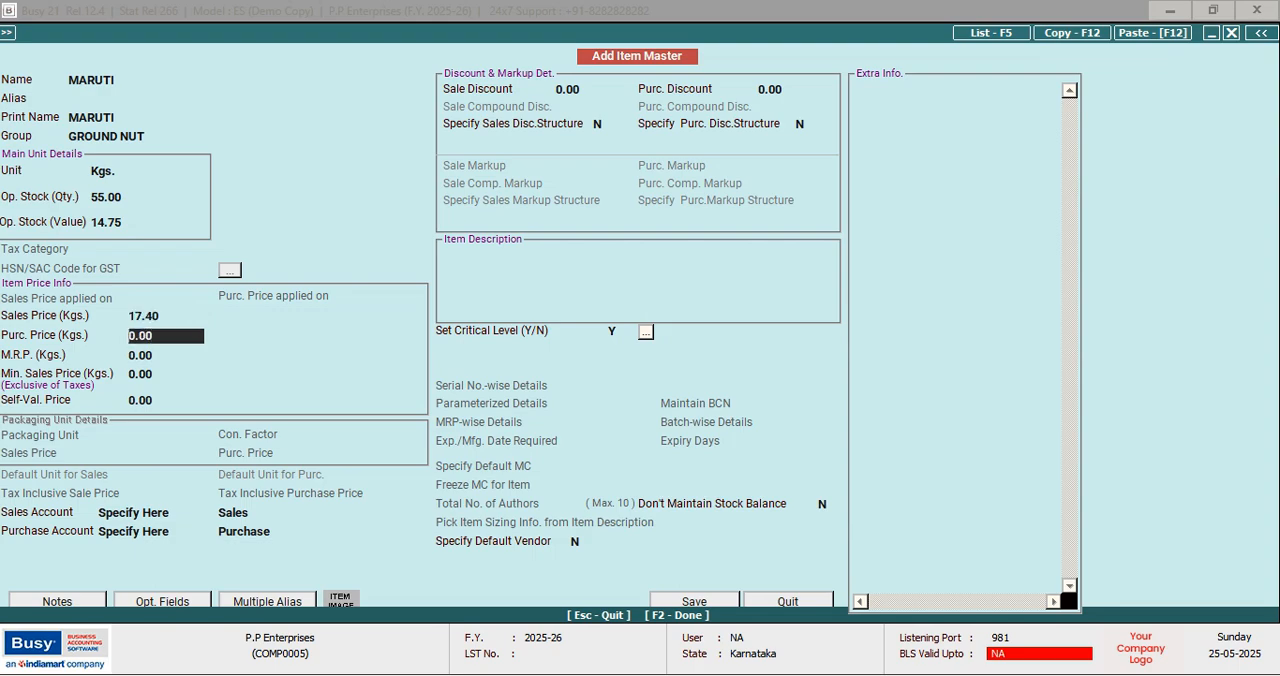
pyautogui.write('14.75')
pyautogui.press('Return')
pyautogui.press('Return')
pyautogui.press('Return')
pyautogui.press('Return')
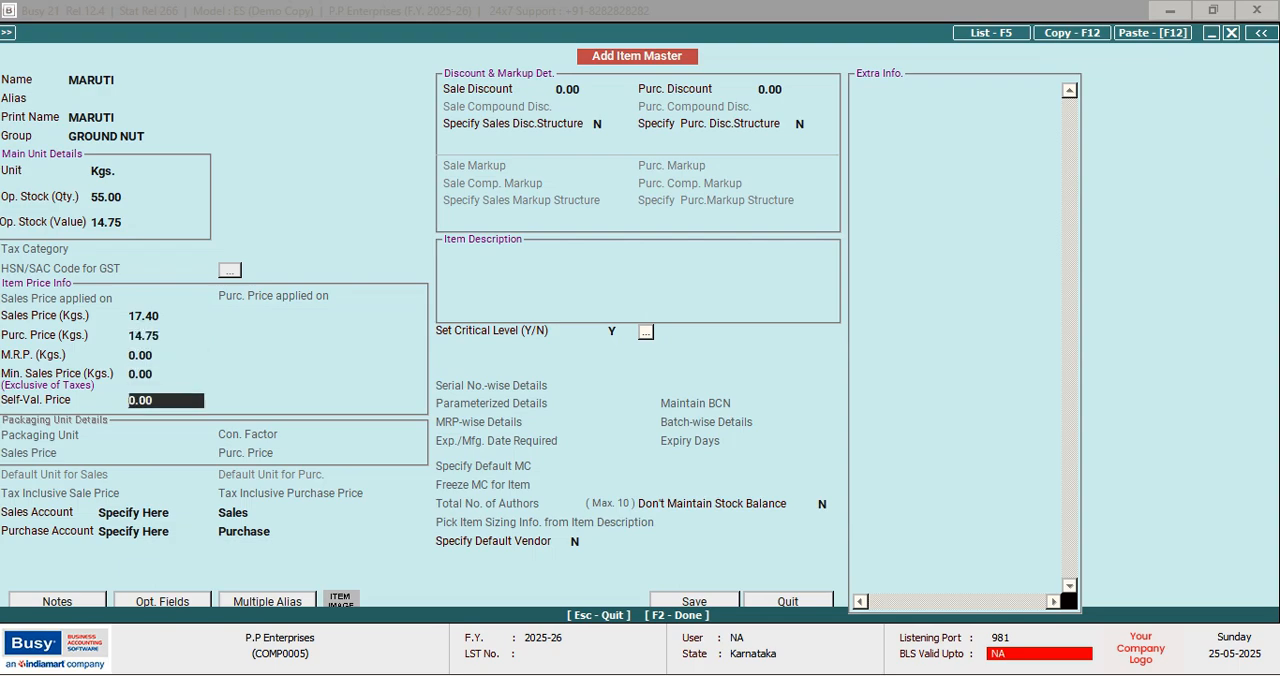
pyautogui.press('F2')
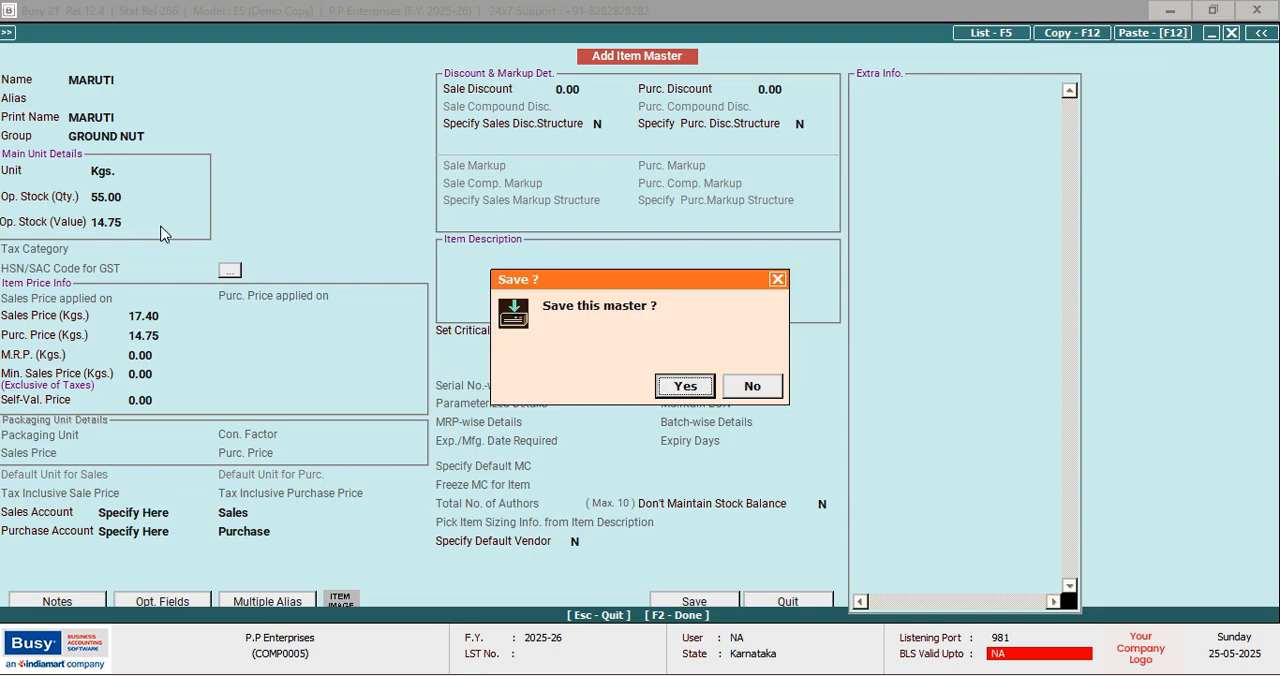
pyautogui.press('Return')
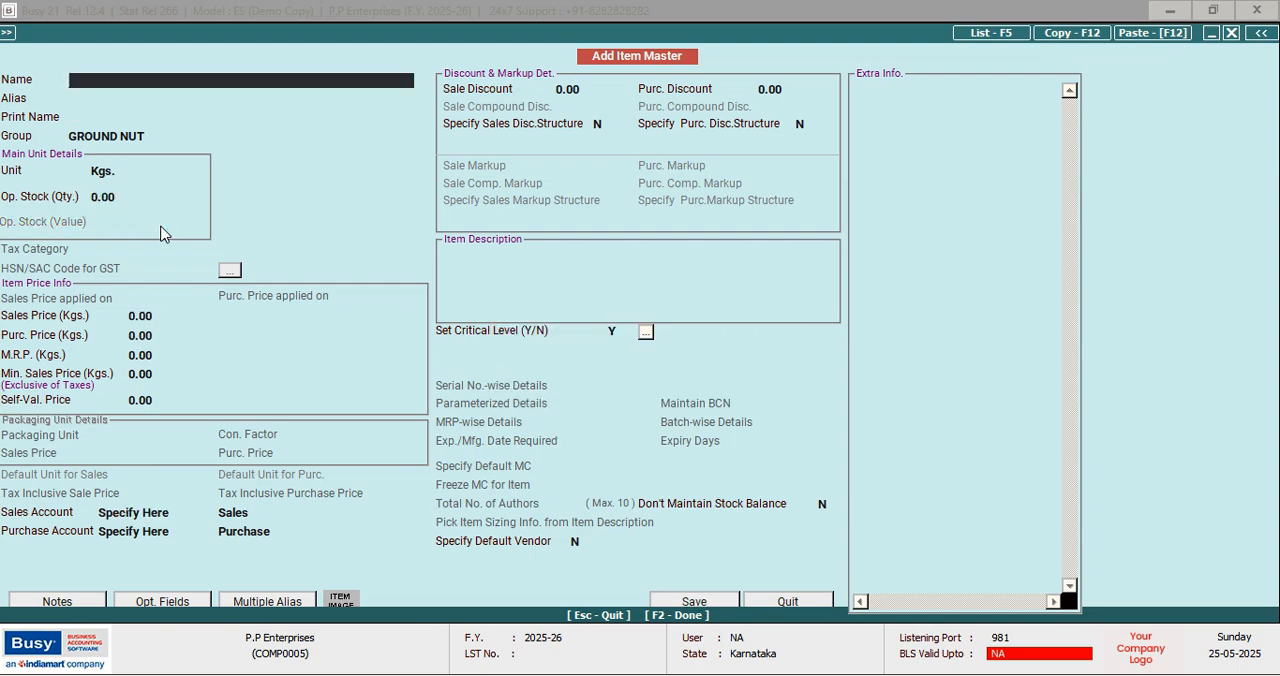
# Start another item named DHARTI, keeping the group GROUND NUT and the unit Kgs
pyautogui.write('DHARTI')
pyautogui.press('Return')
pyautogui.press('Return')
pyautogui.press('Return')
pyautogui.press('Return')
pyautogui.press('Return')
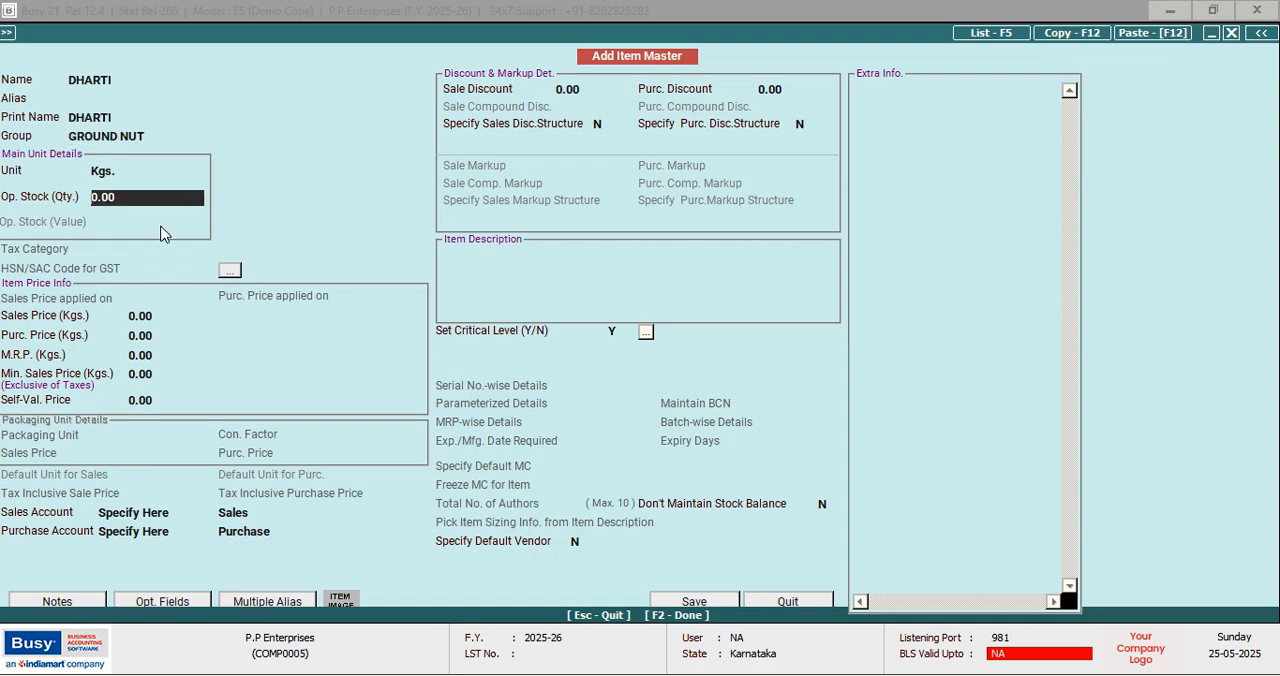
# Enter DHARTI's opening stock as quantity 28 with a value of 45.50
pyautogui.write('28')
pyautogui.press('Return')
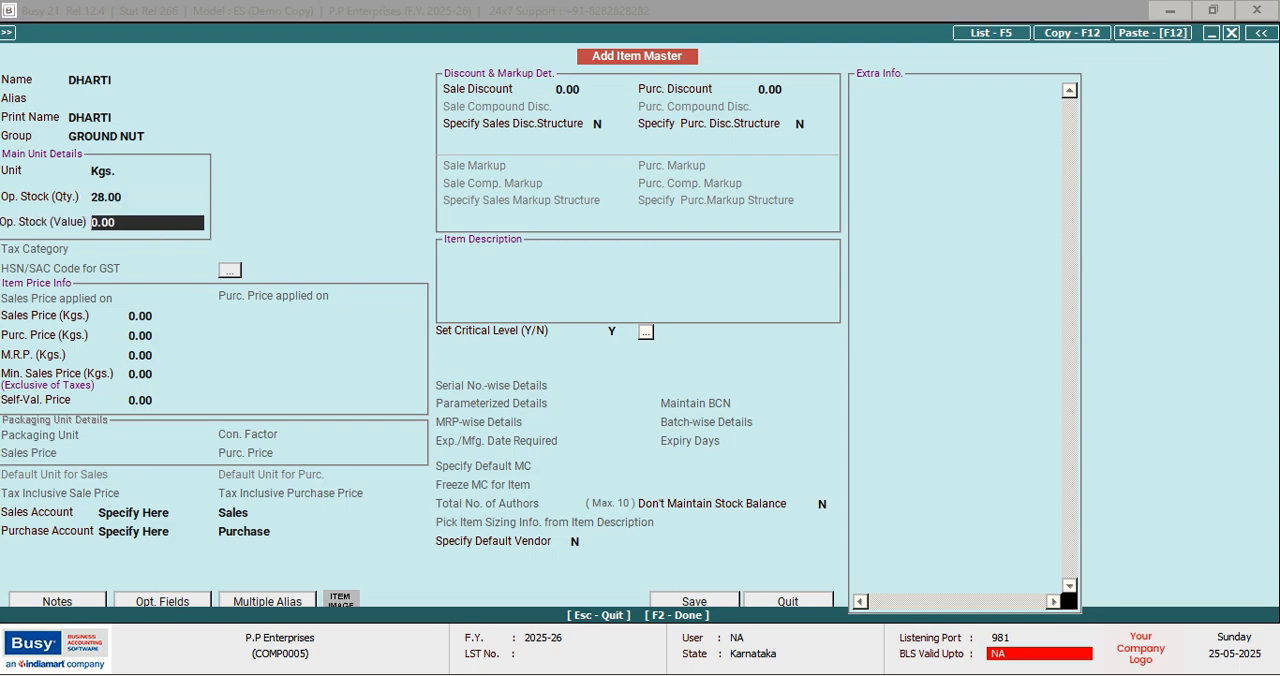
pyautogui.write('45.50')
pyautogui.press('Return')
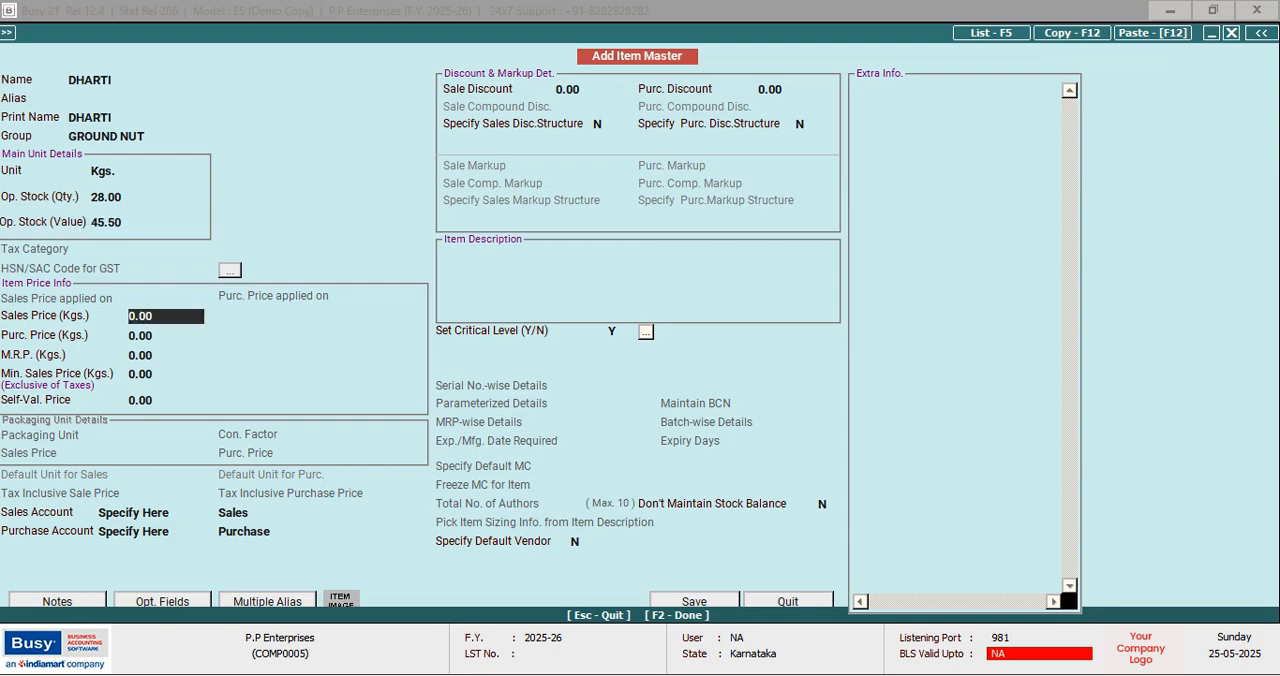
# Set DHARTI's sales price to 50.50 and purchase price to 45.50, and save the item
pyautogui.write('505')
pyautogui.press('BackSpace')
pyautogui.write('.50')
pyautogui.press('Return')
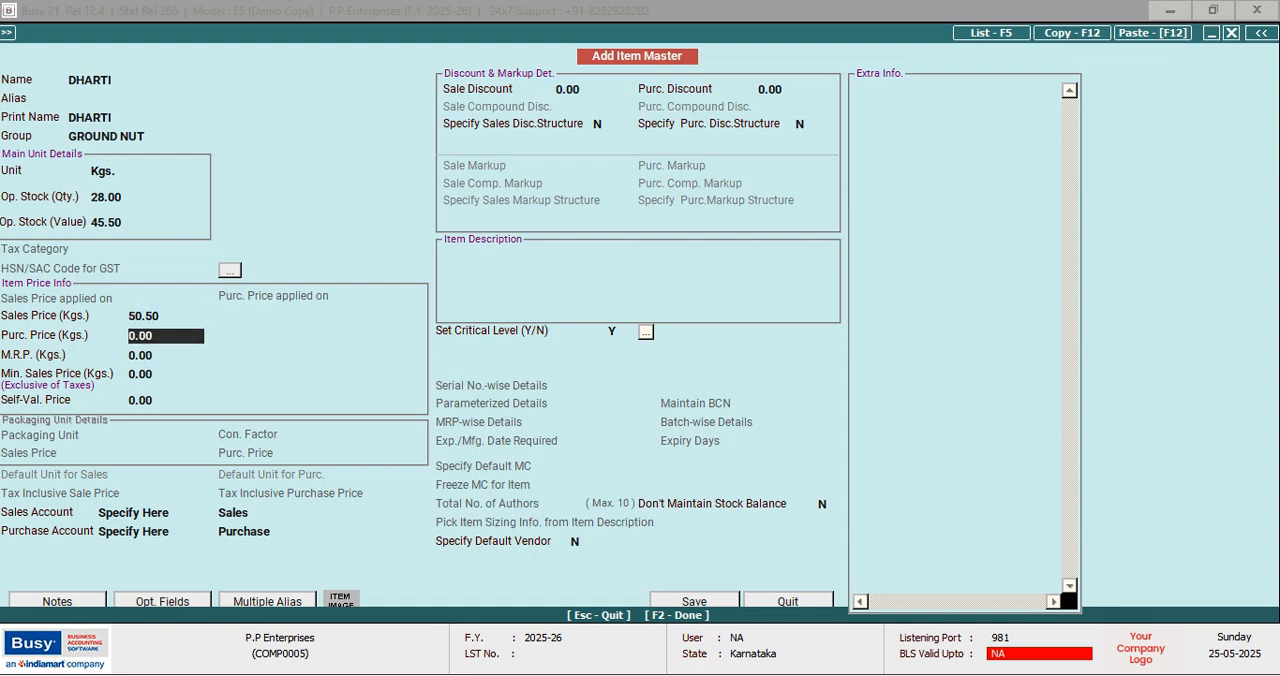
pyautogui.write('45.50')
pyautogui.press('Return')
pyautogui.press('Return')
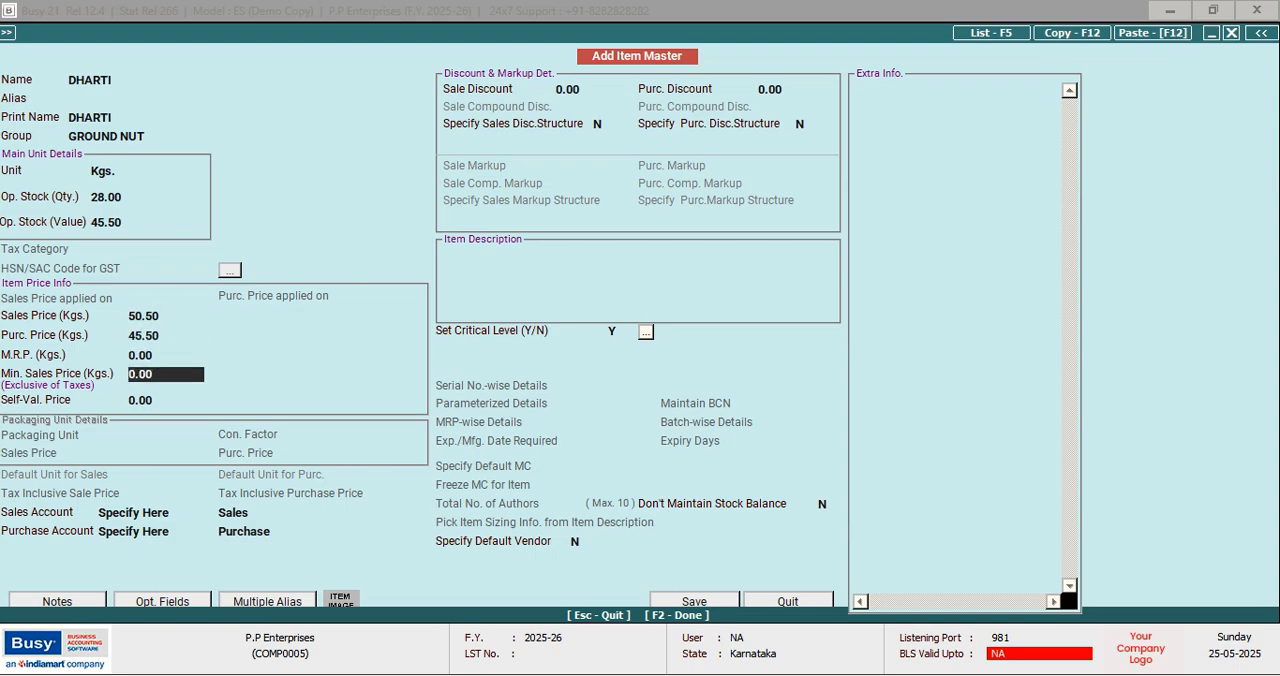
pyautogui.press('F2')
pyautogui.press('Return')
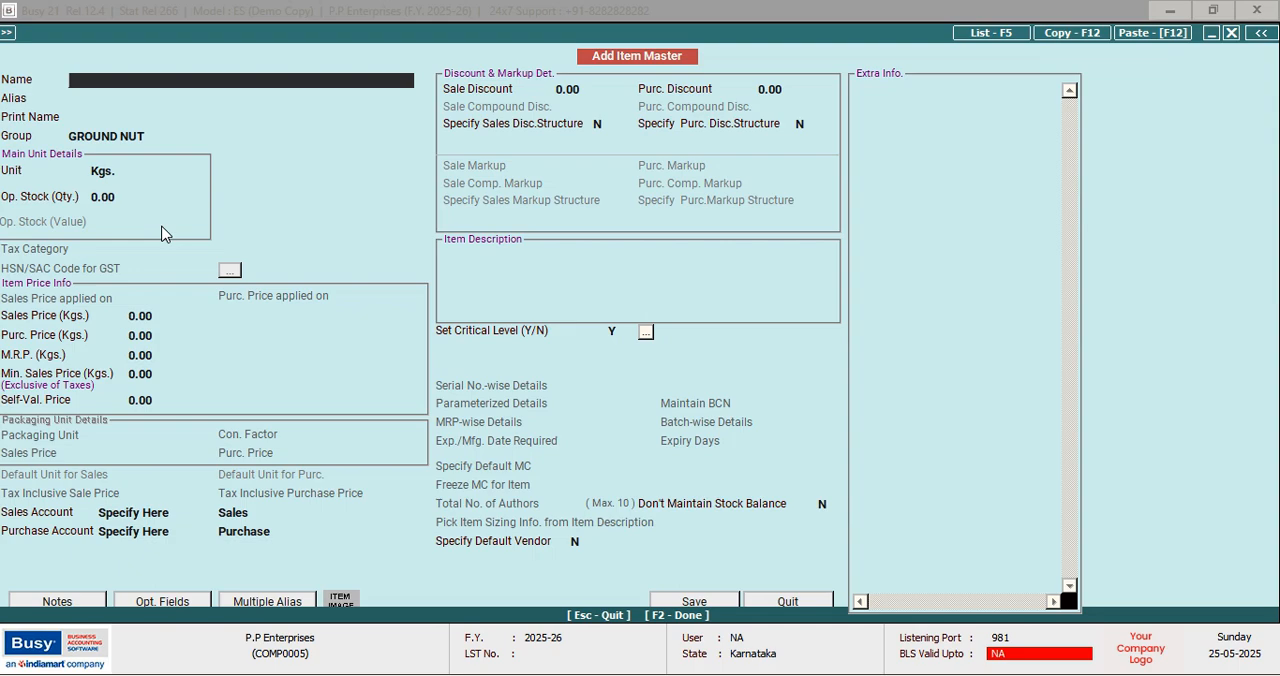
# Start another item named PEPSI in the group SOFT DRINKS with the unit Pcs
pyautogui.write('PEPSI')
pyautogui.press('Return')
pyautogui.press('Return')
pyautogui.press('Return')
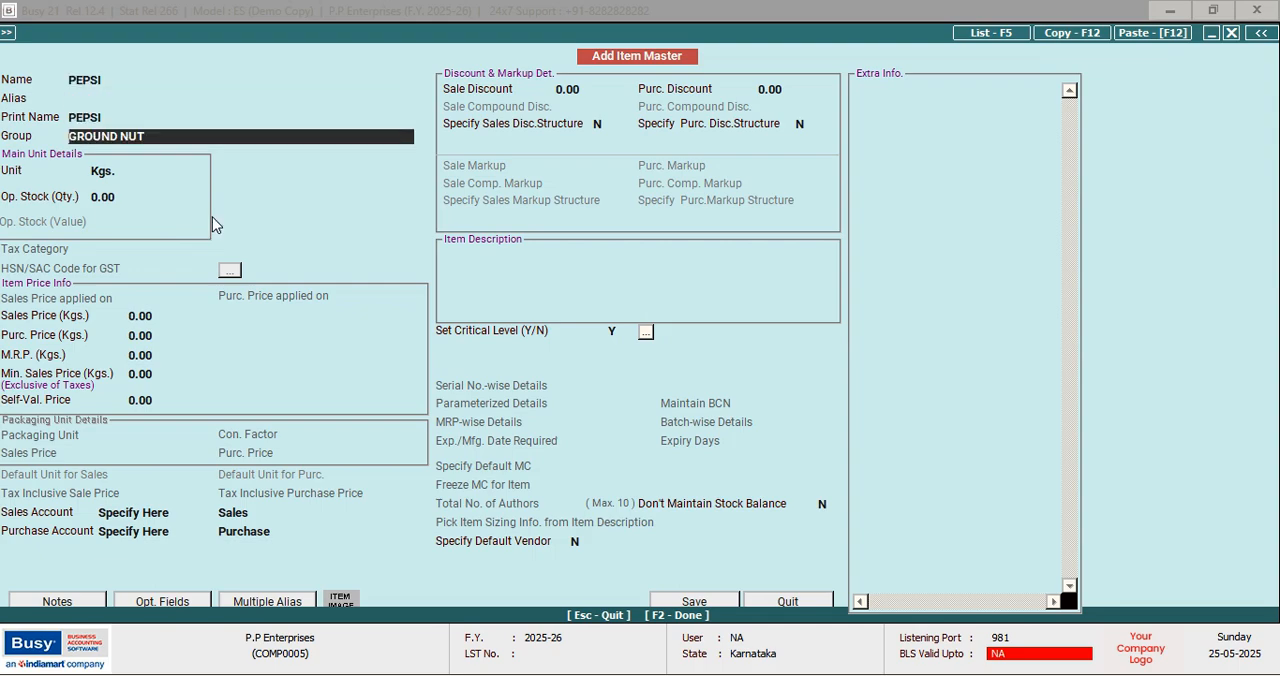
pyautogui.write('s')
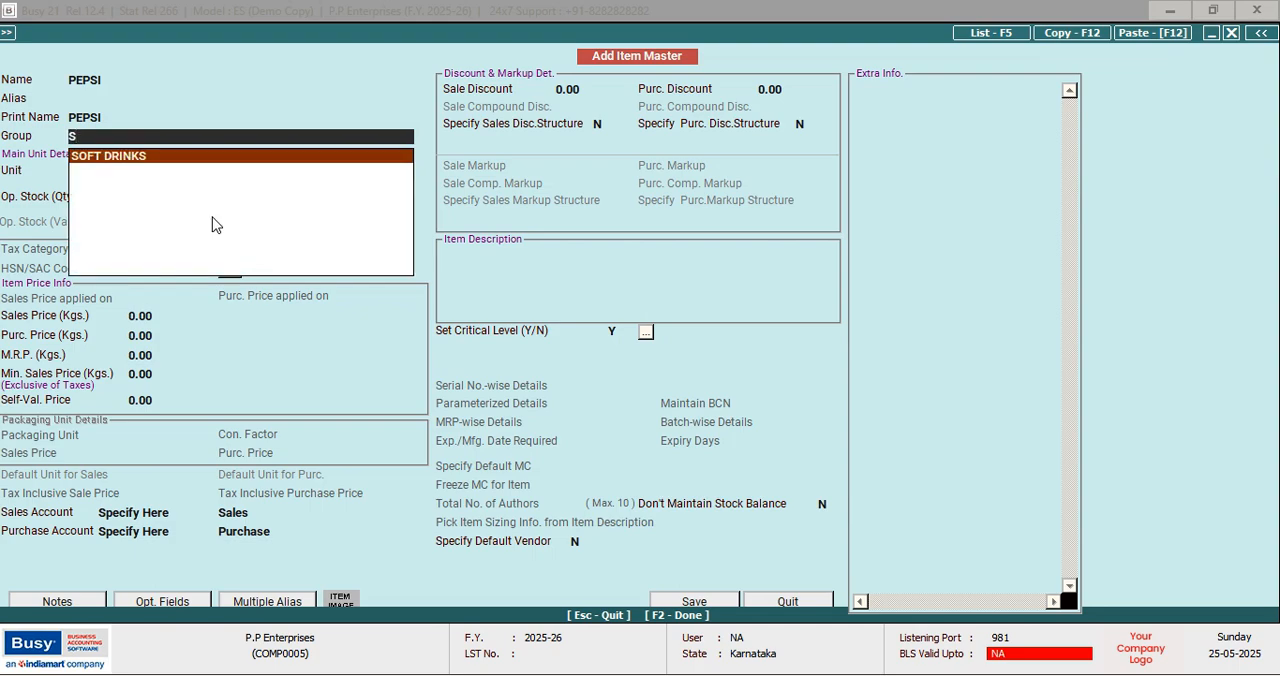
pyautogui.press('Return')
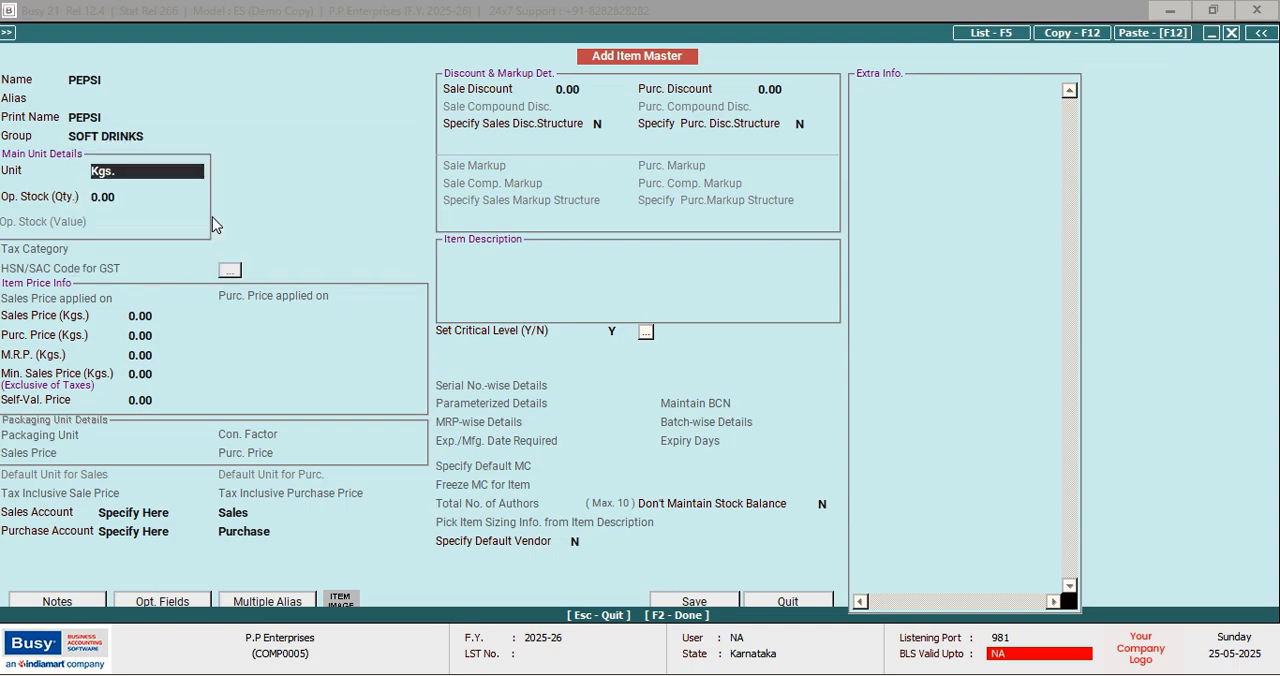
pyautogui.write('P')
pyautogui.press('Return')
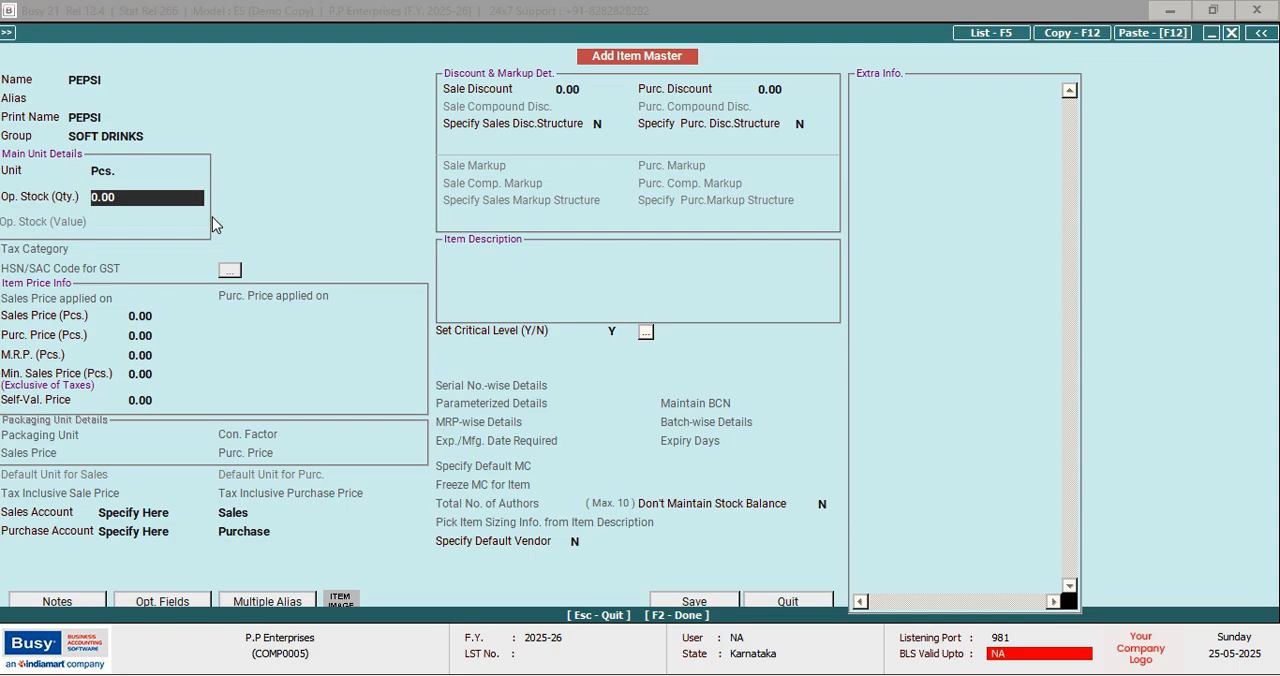
# Enter PEPSI's opening stock as quantity 20 with a value of 10
pyautogui.write('20')
pyautogui.press('Return')
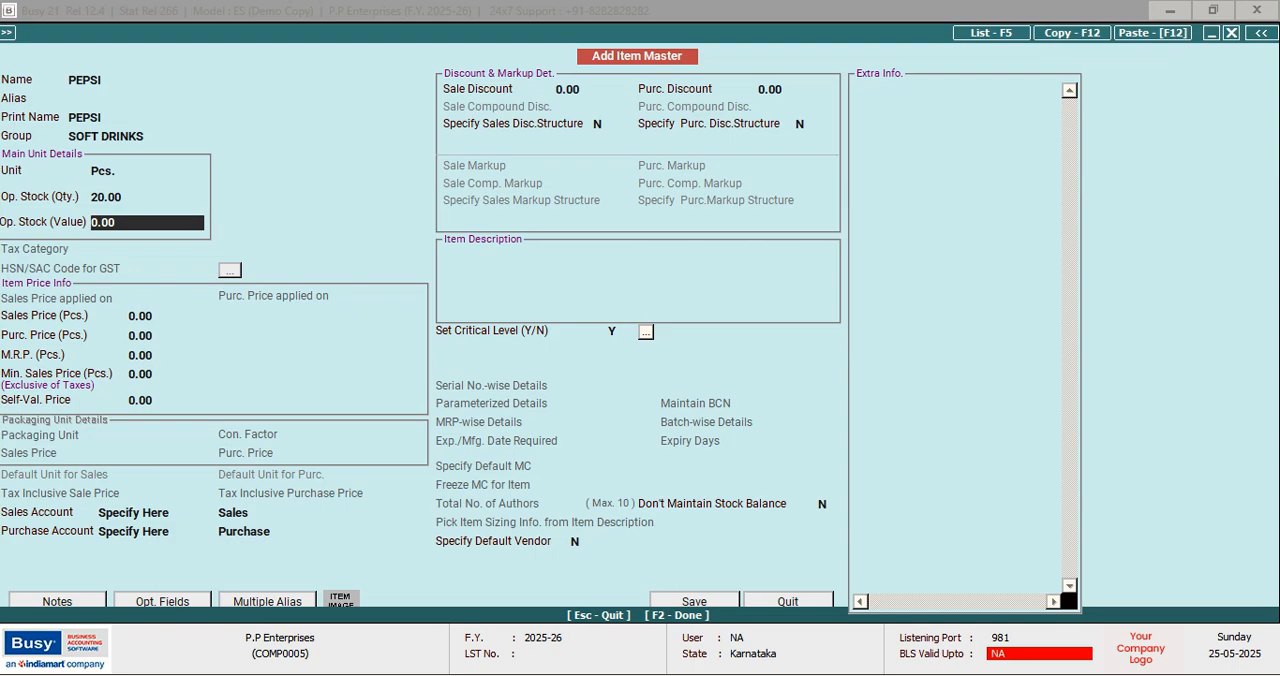
pyautogui.write('10')
pyautogui.press('Return')
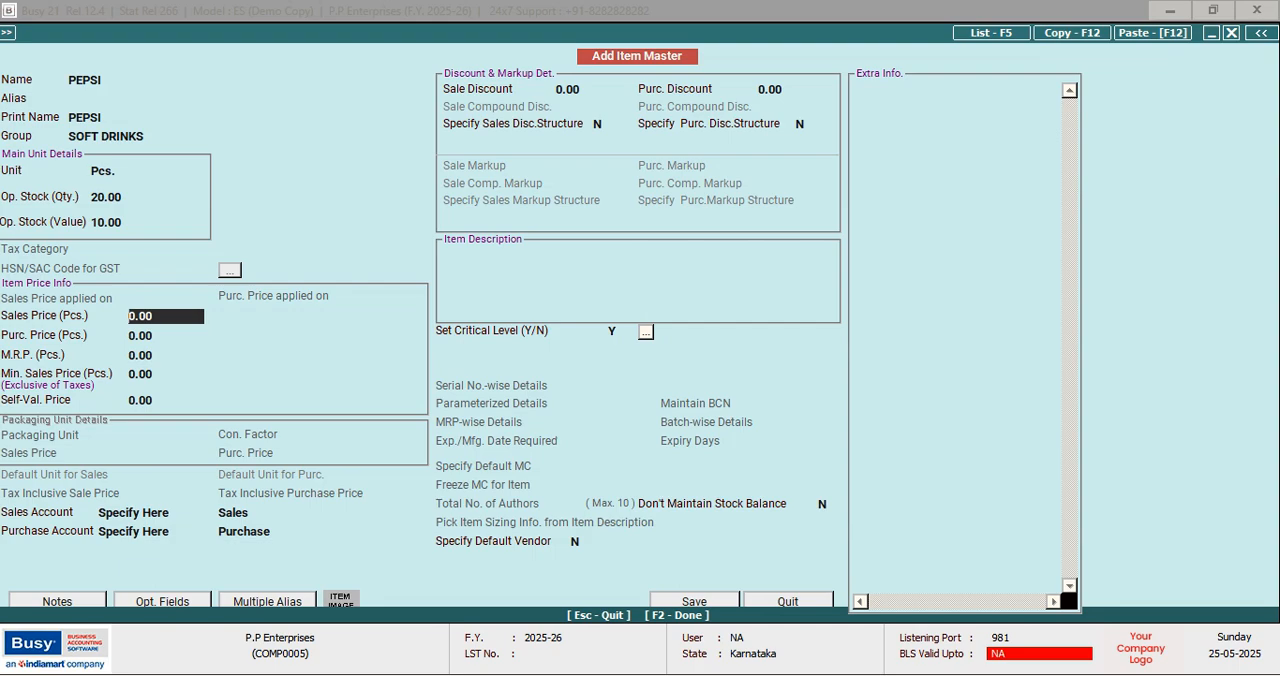
# Set PEPSI's sales price and purchase price to 10 each, and save the item
pyautogui.write('10')
pyautogui.press('Return')
pyautogui.write('10')
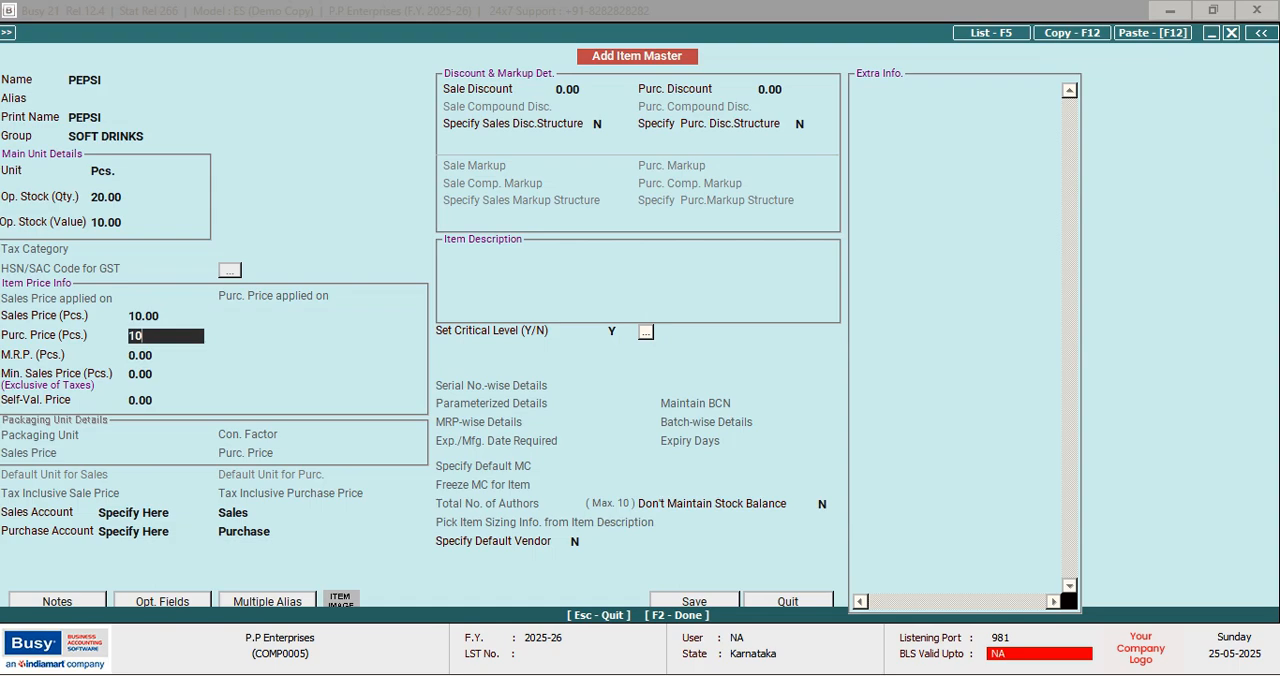
pyautogui.press('Return')
pyautogui.press('Return')
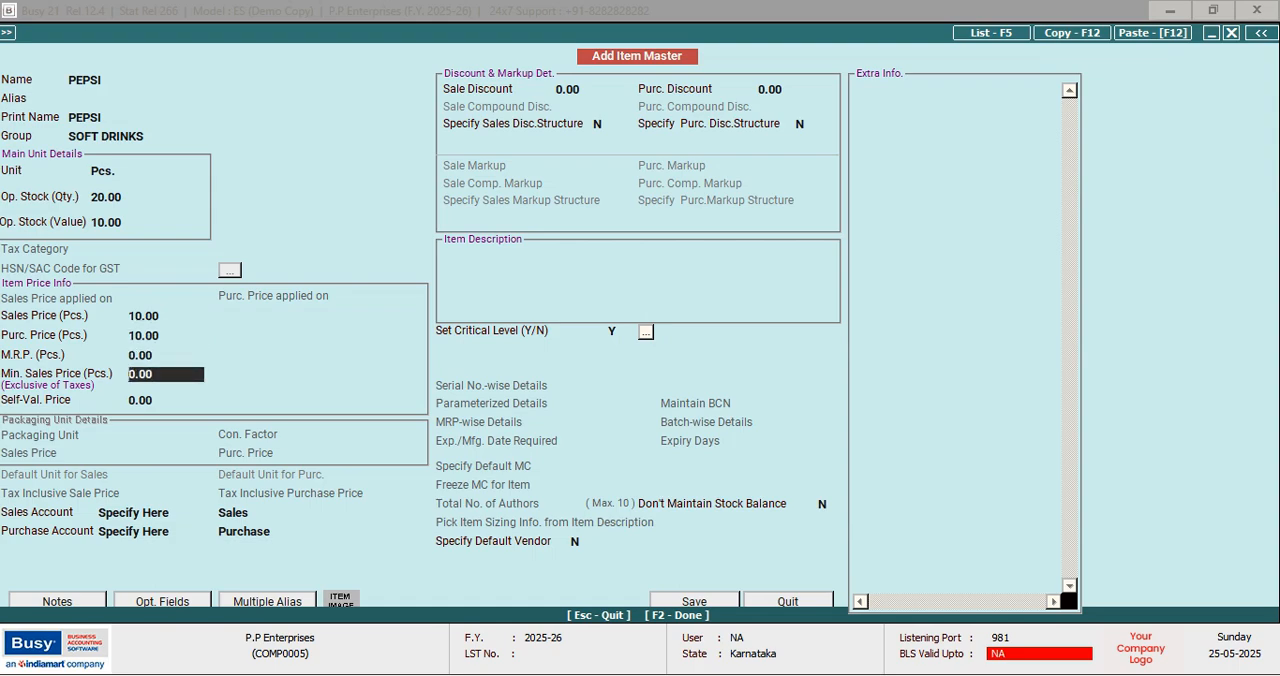
pyautogui.press('F2')
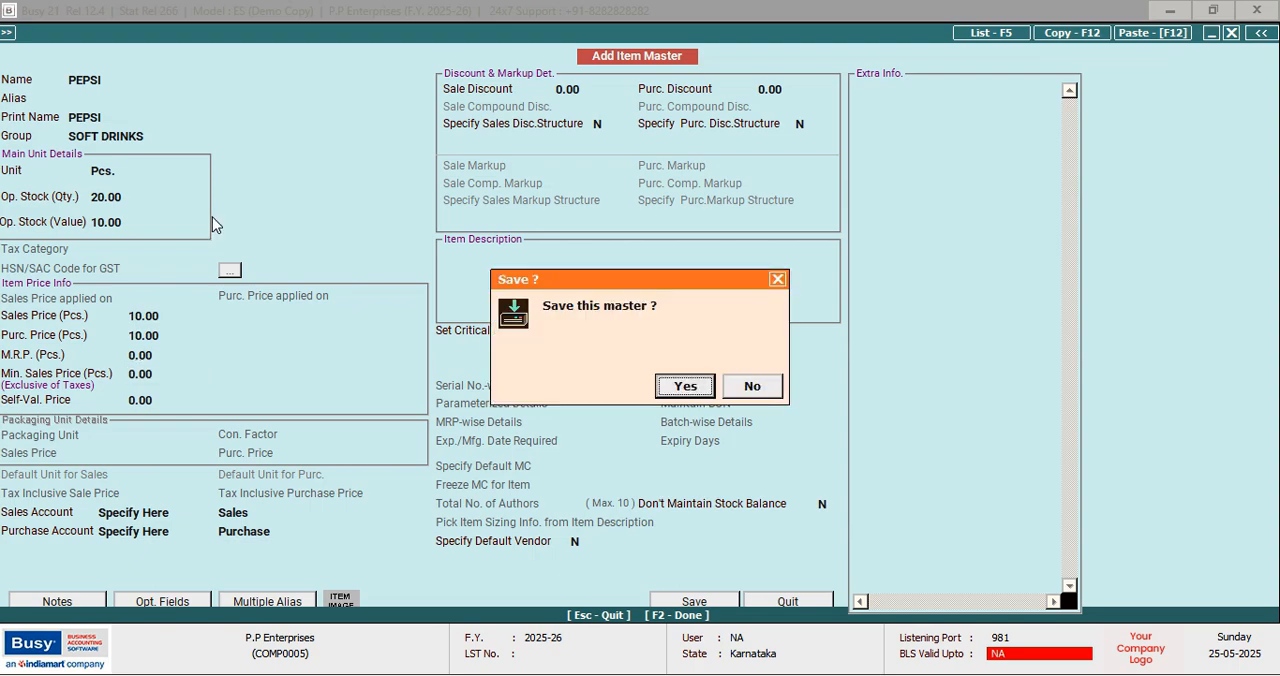
pyautogui.press('Return')
# Start another item named MIRINDA, keeping the group SOFT DRINKS and the unit Pcs
pyautogui.write('MIRINDA')
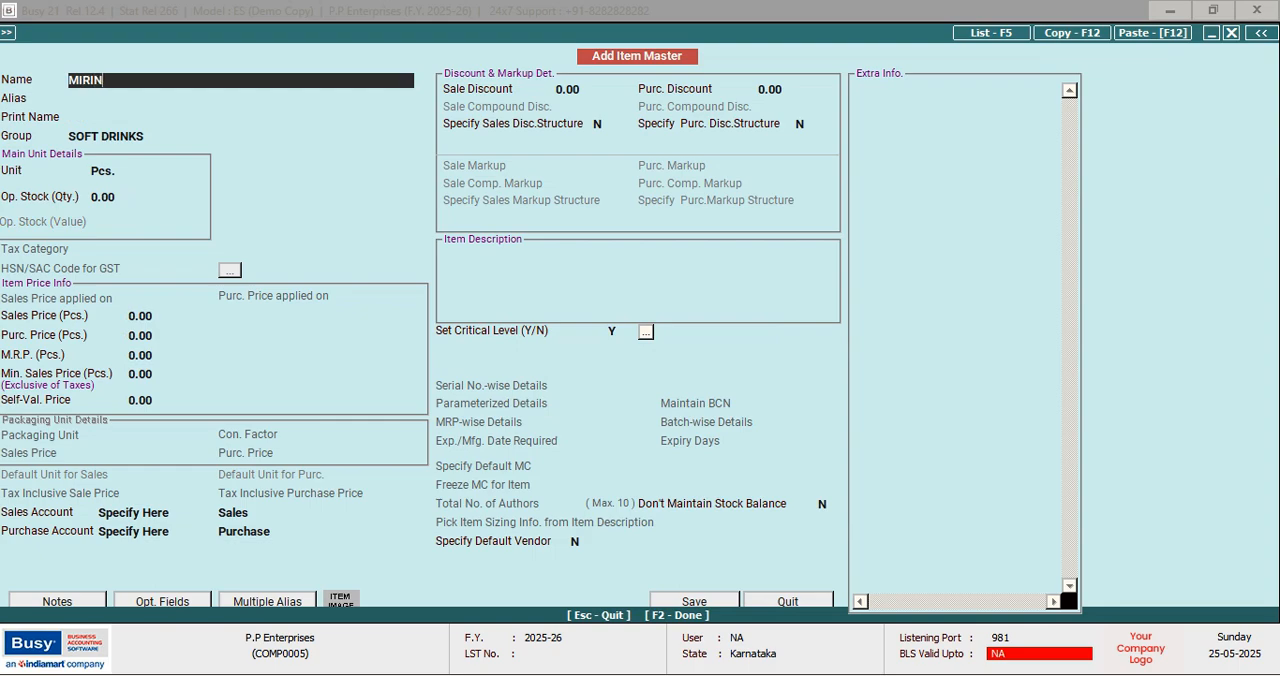
pyautogui.press('Return')
pyautogui.press('Return')
pyautogui.press('Return')
pyautogui.press('Return')
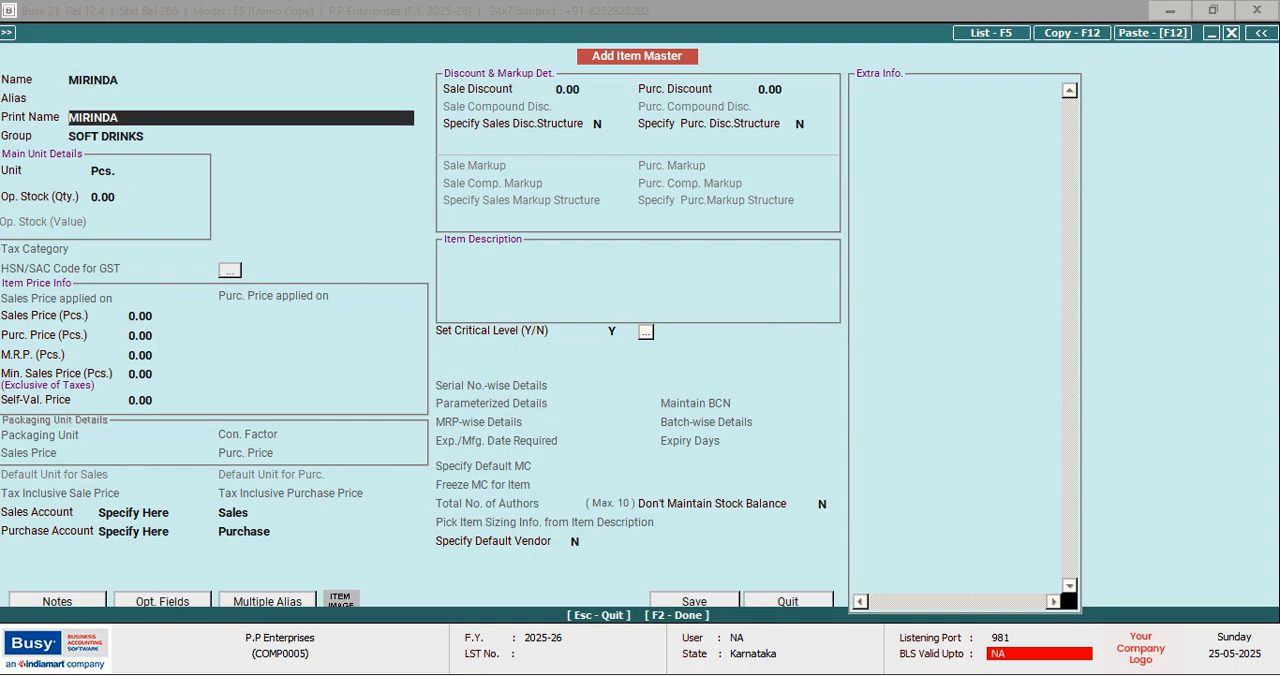
pyautogui.press('Return')
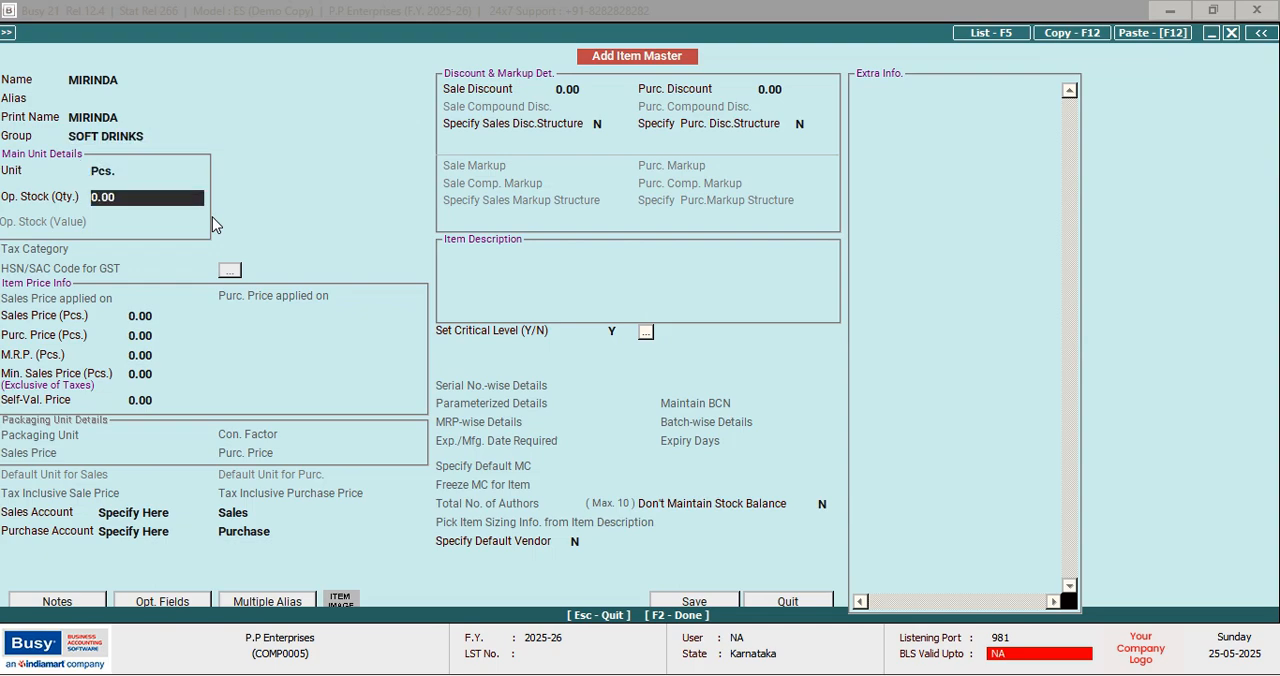
# Enter MIRINDA's opening stock as quantity 25 with a value of 12
pyautogui.write('25')
pyautogui.press('Return')
pyautogui.write('12')
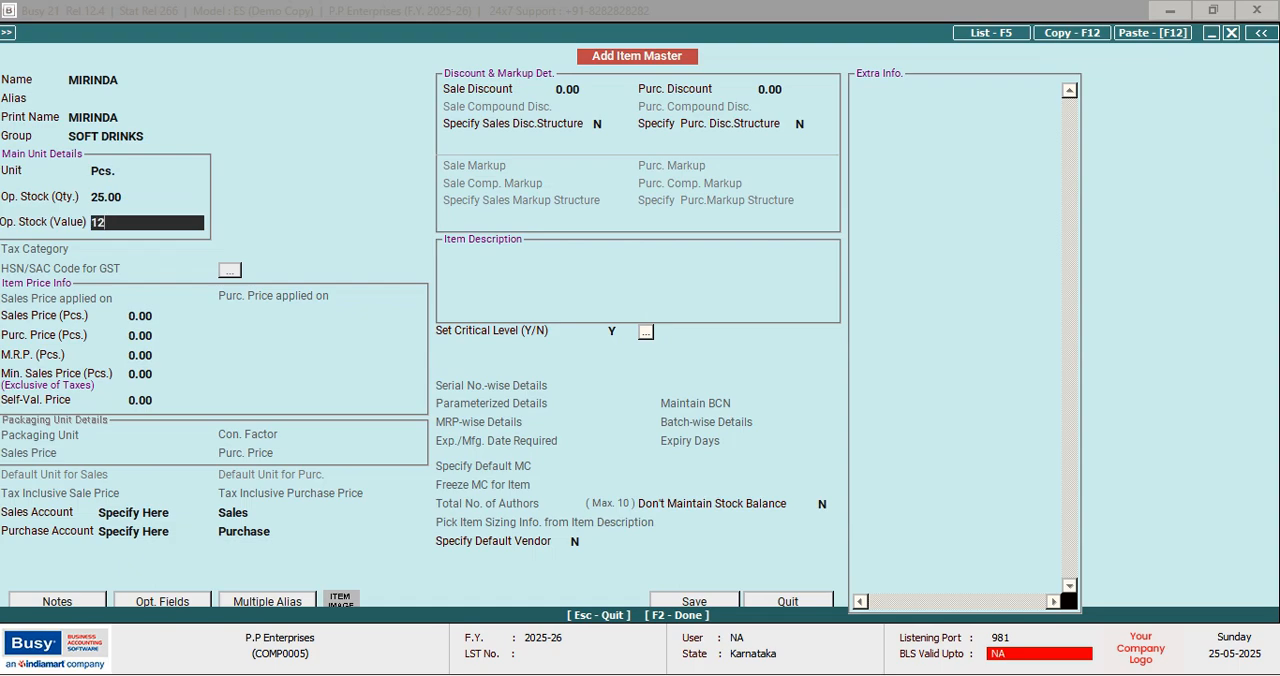
pyautogui.press('Return')
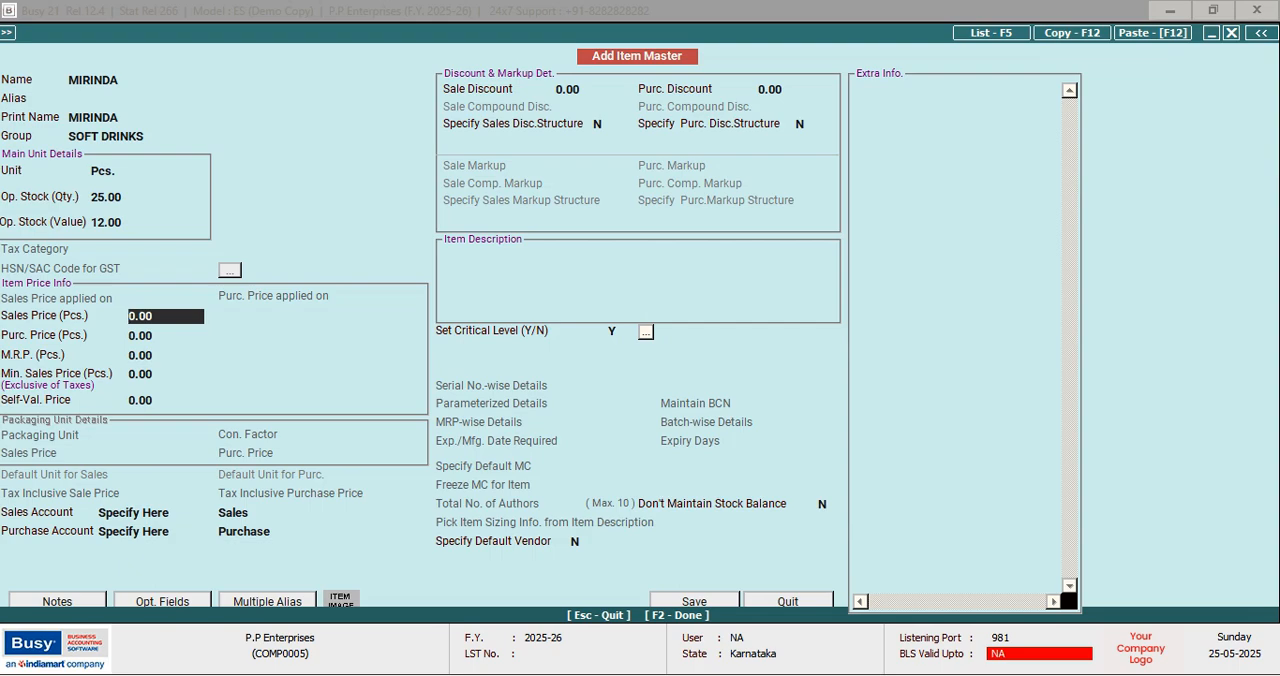
# Set MIRINDA's sales price and purchase price to 12 each, and save the item
pyautogui.write('12')
pyautogui.press('Return')
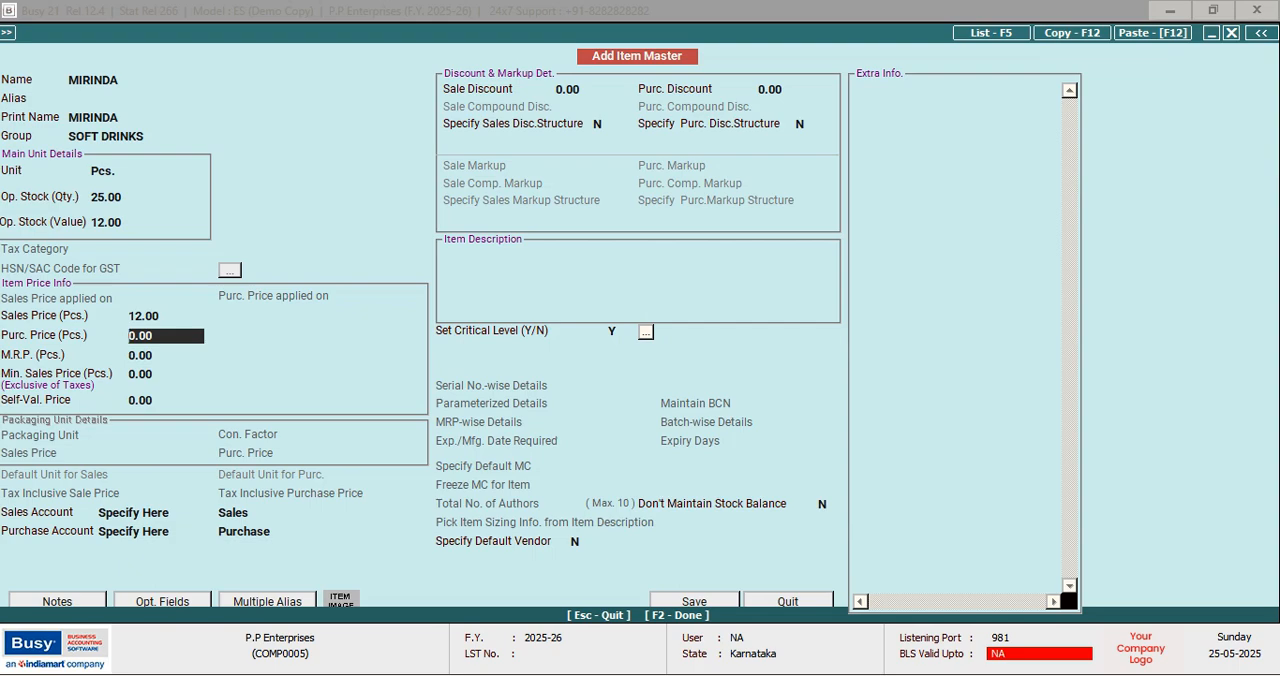
pyautogui.write('12')
pyautogui.press('Return')
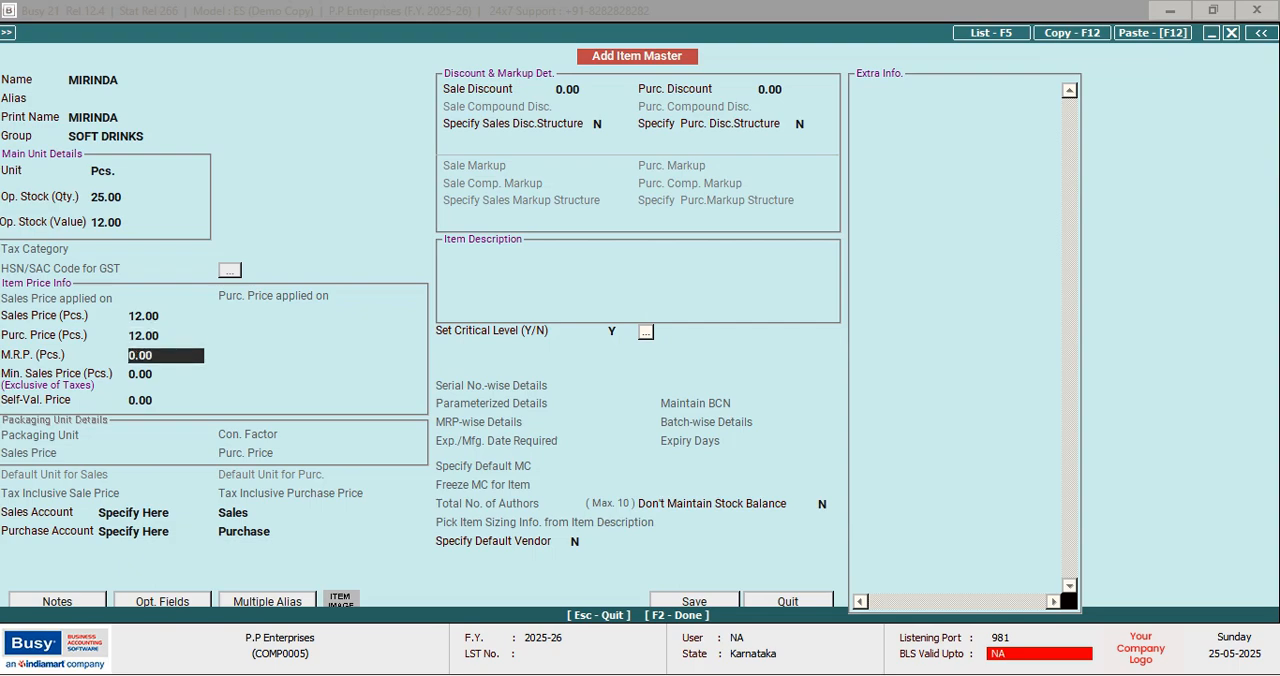
pyautogui.press('F2')
pyautogui.press('Return')
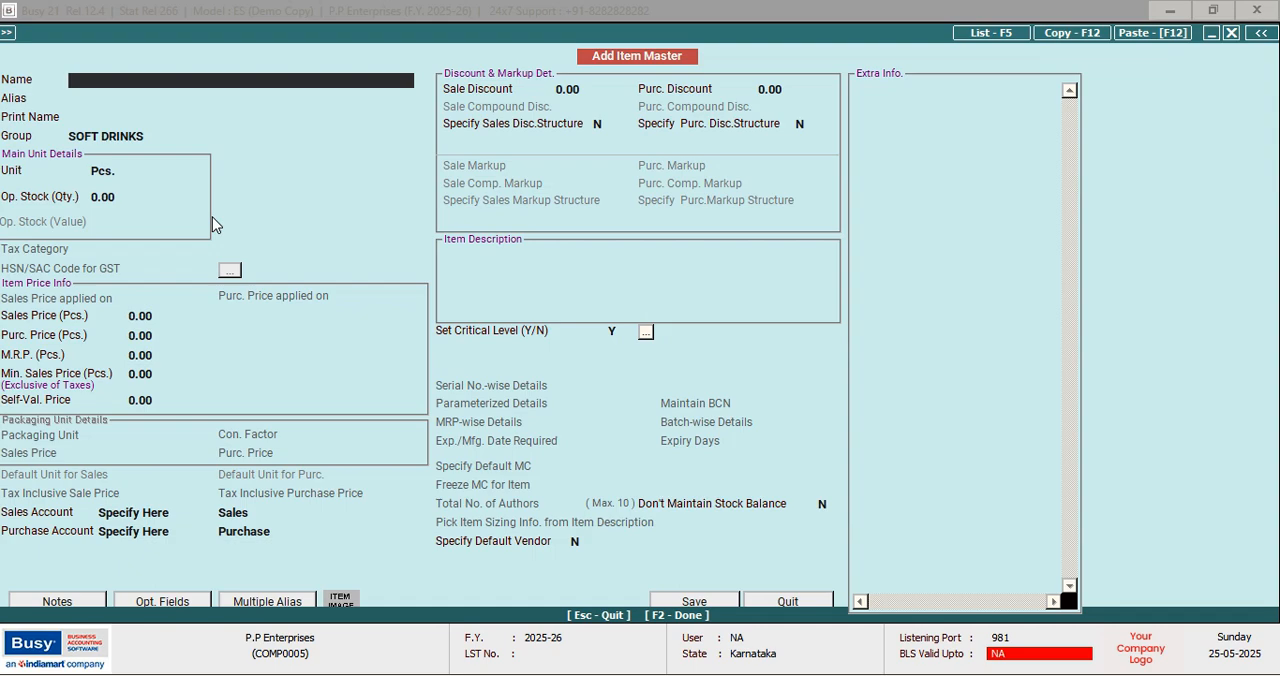
# Start another item named MILDA, keeping the group SOFT DRINKS and the unit Pcs
pyautogui.write('MILDA')
pyautogui.press('Return')
pyautogui.press('Return')
pyautogui.press('Return')
pyautogui.press('Return')
pyautogui.press('Return')
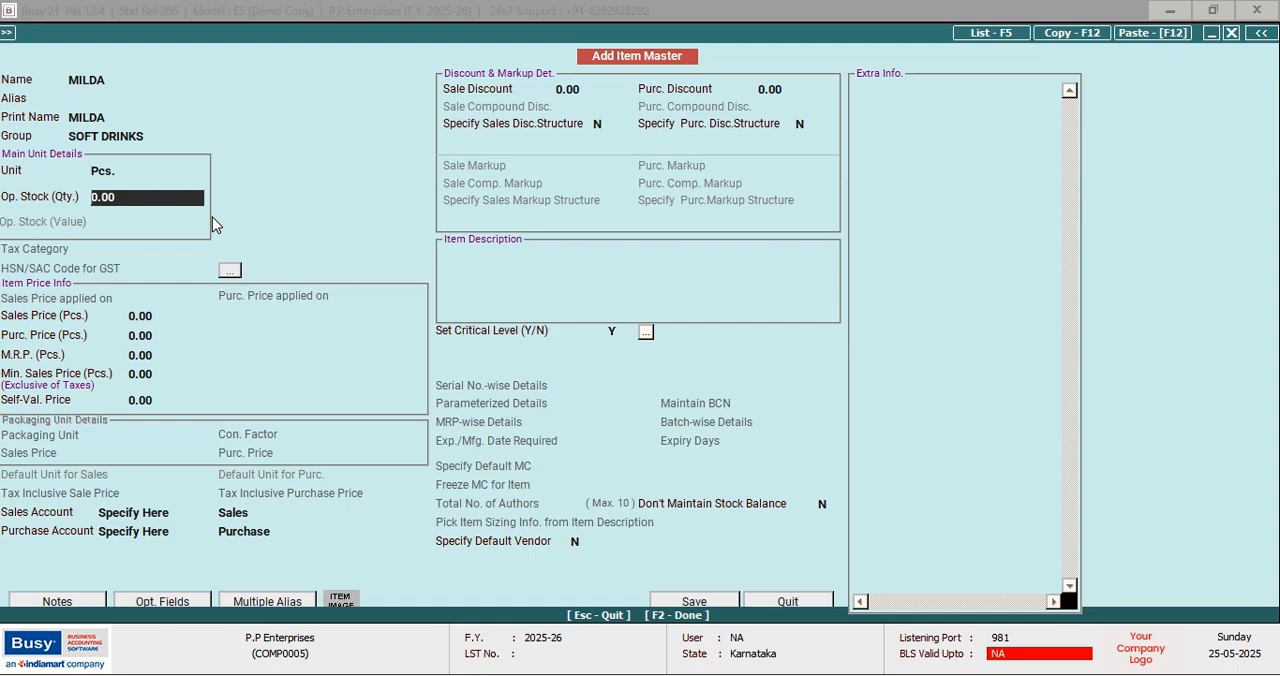
# Enter MILDA's opening stock as quantity 30 with a value of 15
pyautogui.write('30')
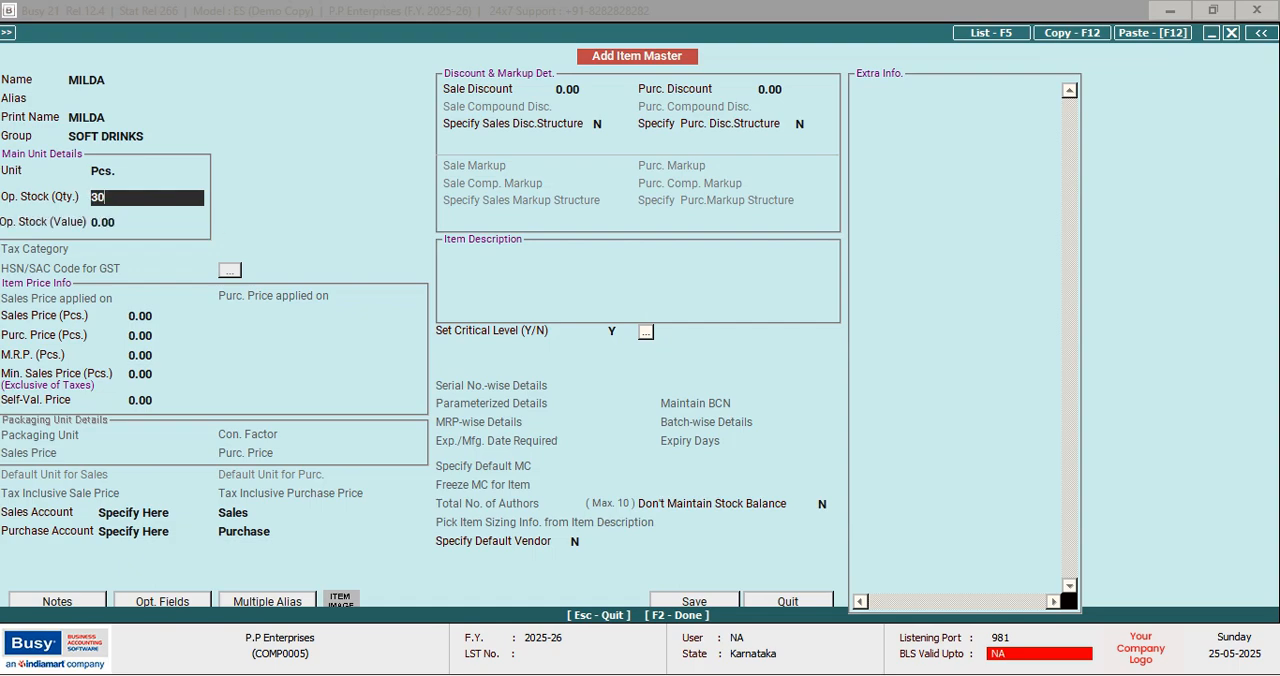
pyautogui.press('Return')
pyautogui.write('15')
pyautogui.press('Return')
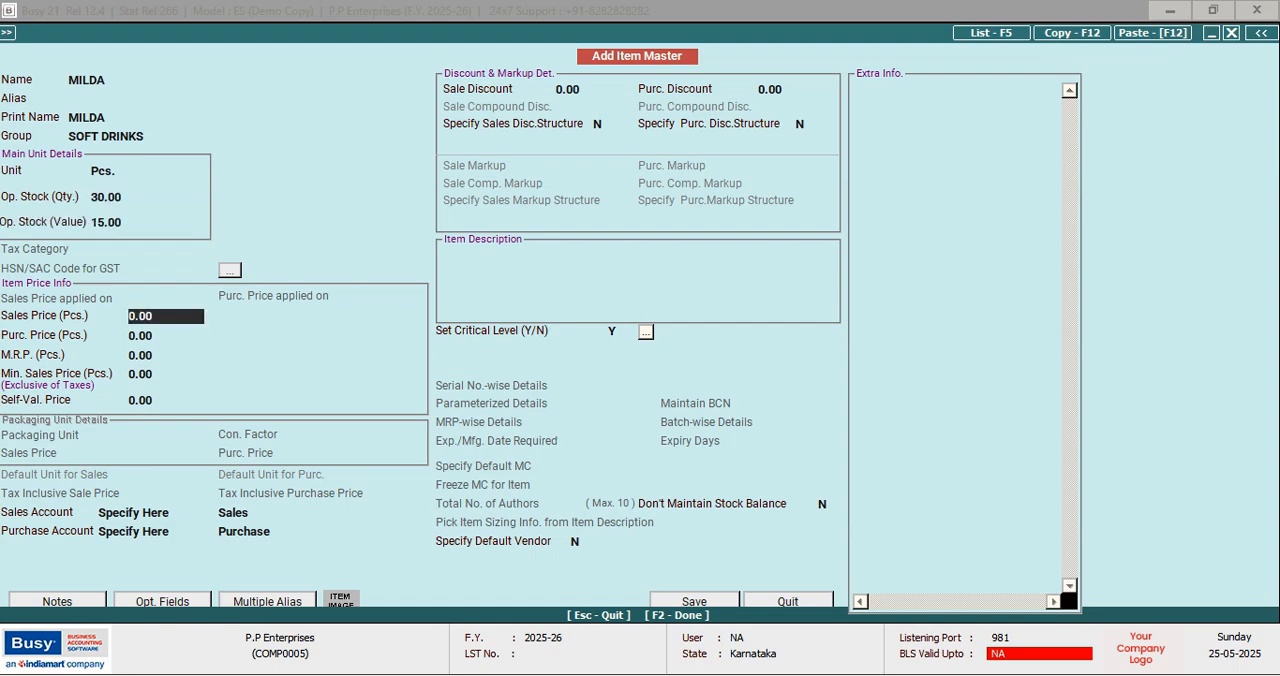
# Set MILDA's sales price and purchase price to 15 each, and save the item
pyautogui.write('15')
pyautogui.press('Return')
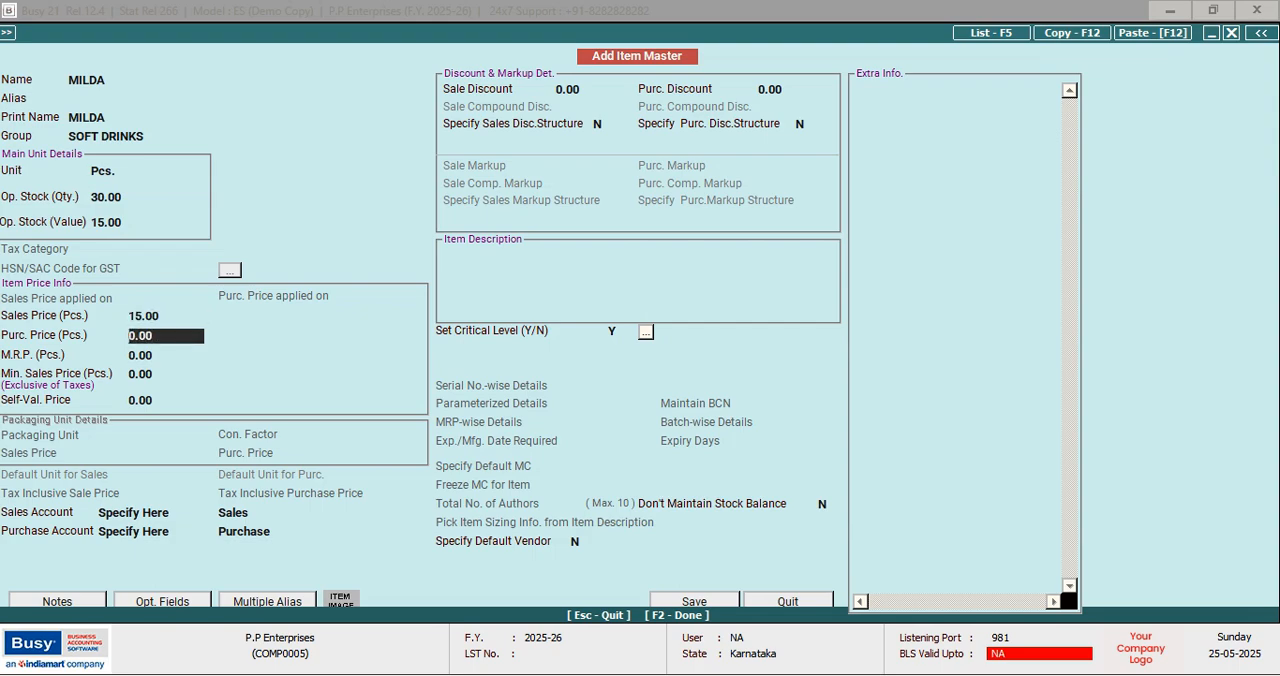
pyautogui.write('15')
pyautogui.press('Return')
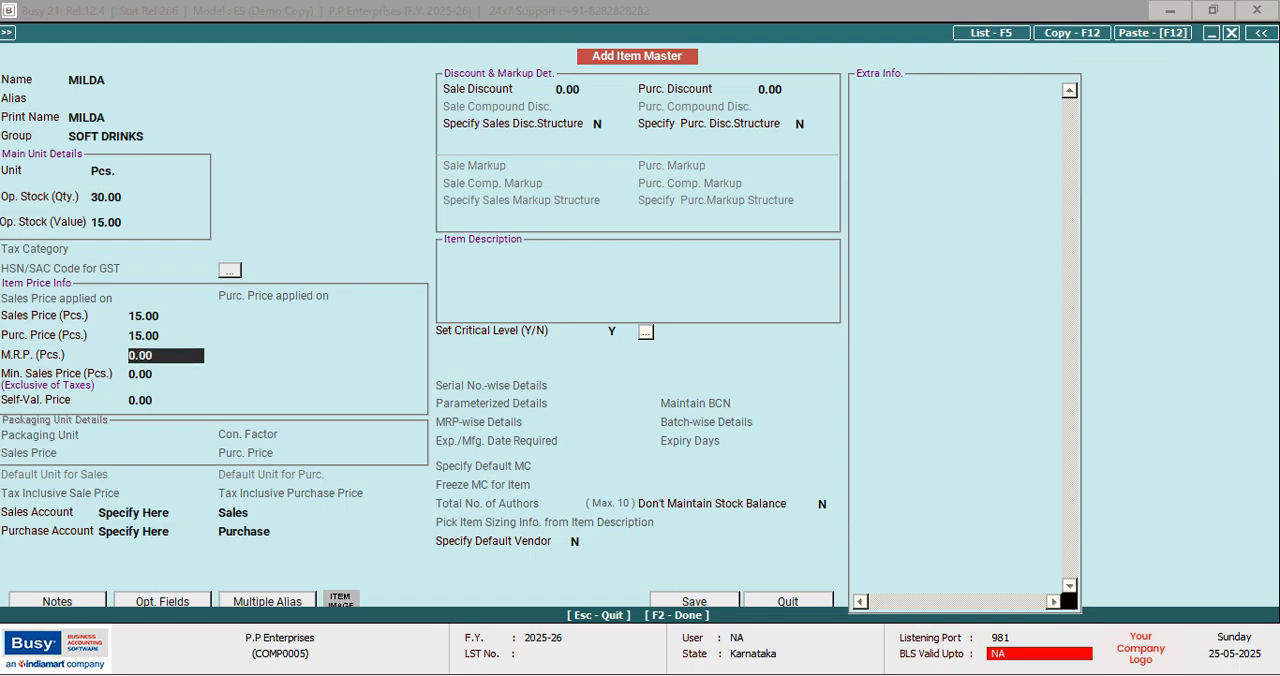
pyautogui.press('F2')
pyautogui.press('Return')
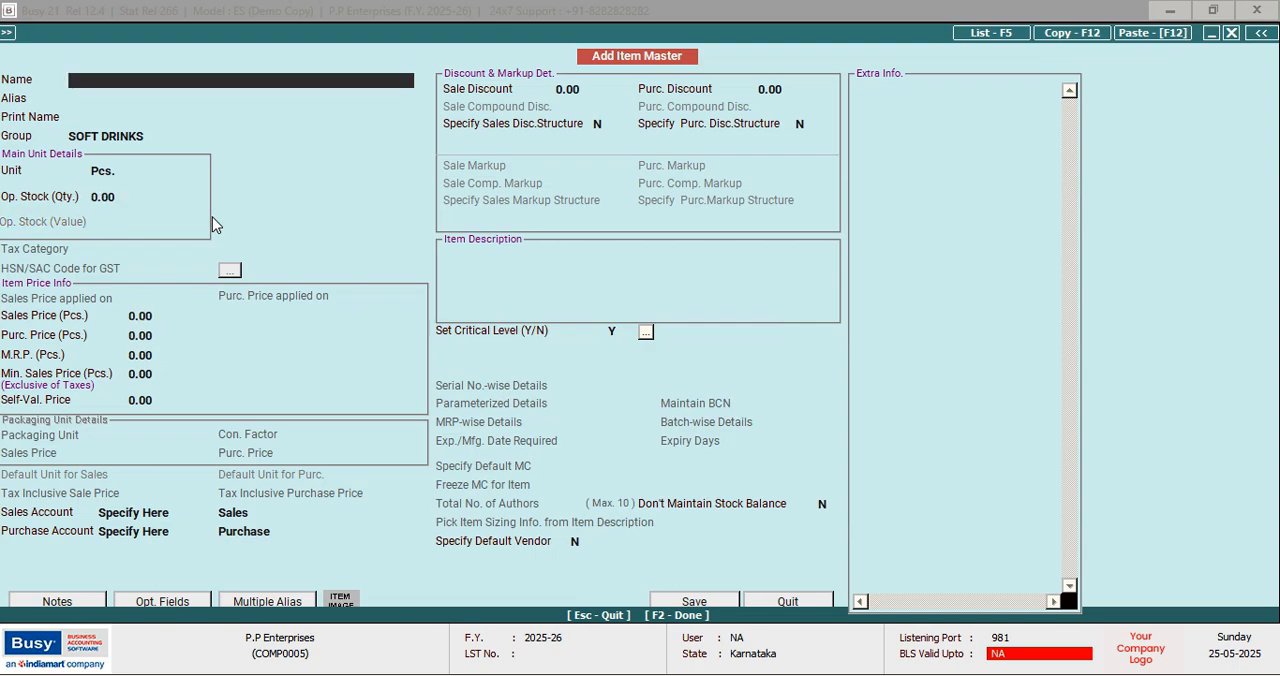
# Start another item named THRILL, keeping the group SOFT DRINKS and the unit Pcs
pyautogui.write('THRILL')
pyautogui.press('Return')
pyautogui.press('Return')
pyautogui.press('Return')
pyautogui.press('Return')
pyautogui.press('Return')
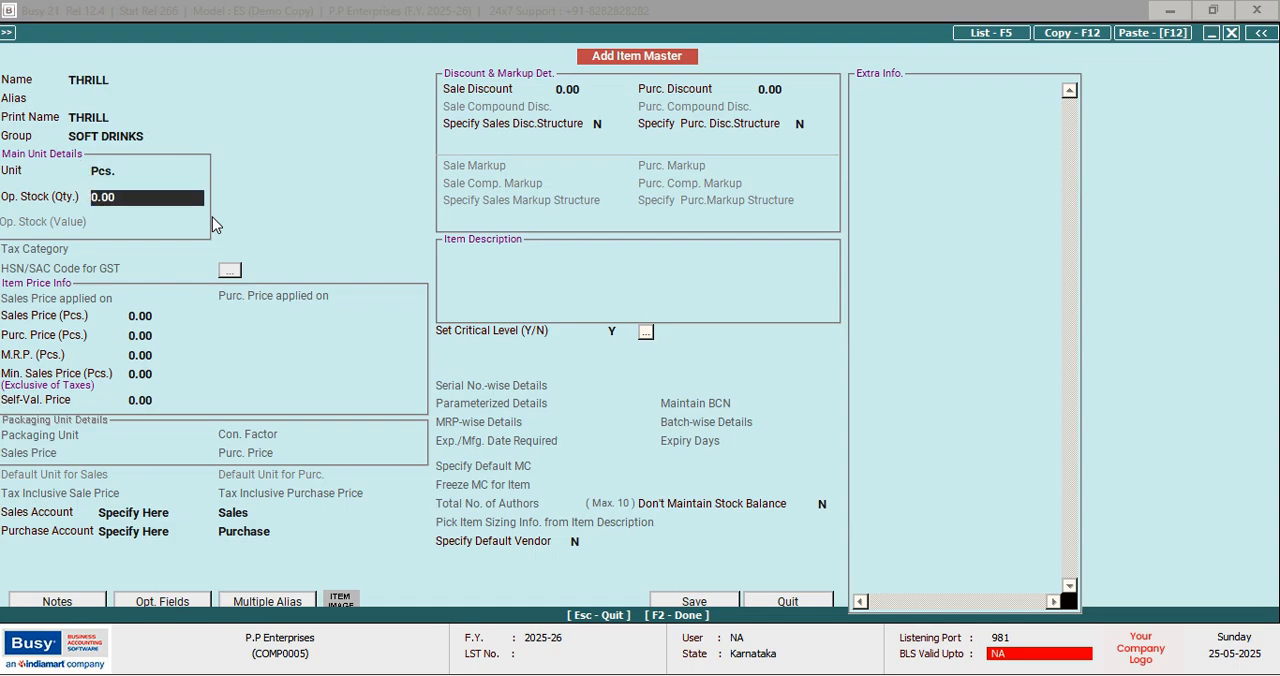
# Enter THRILL's opening stock as quantity 35 with a value of 18
pyautogui.write('35')
pyautogui.press('Return')
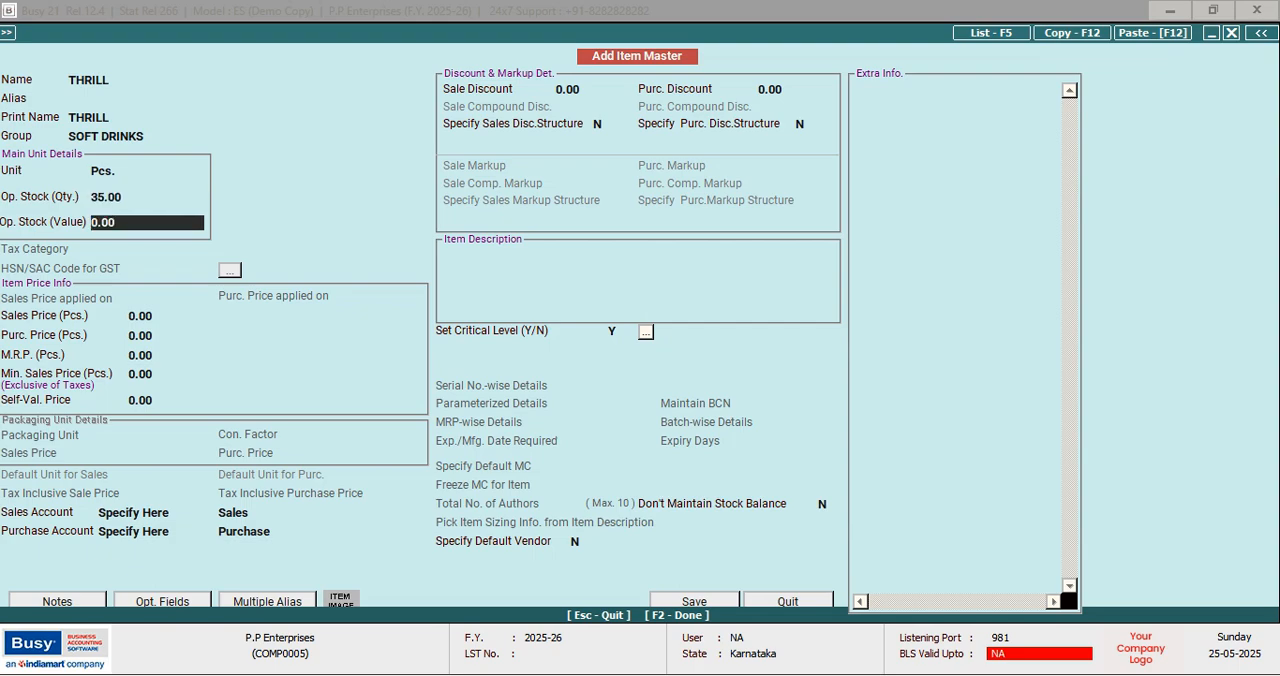
pyautogui.write('18')
pyautogui.press('Return')
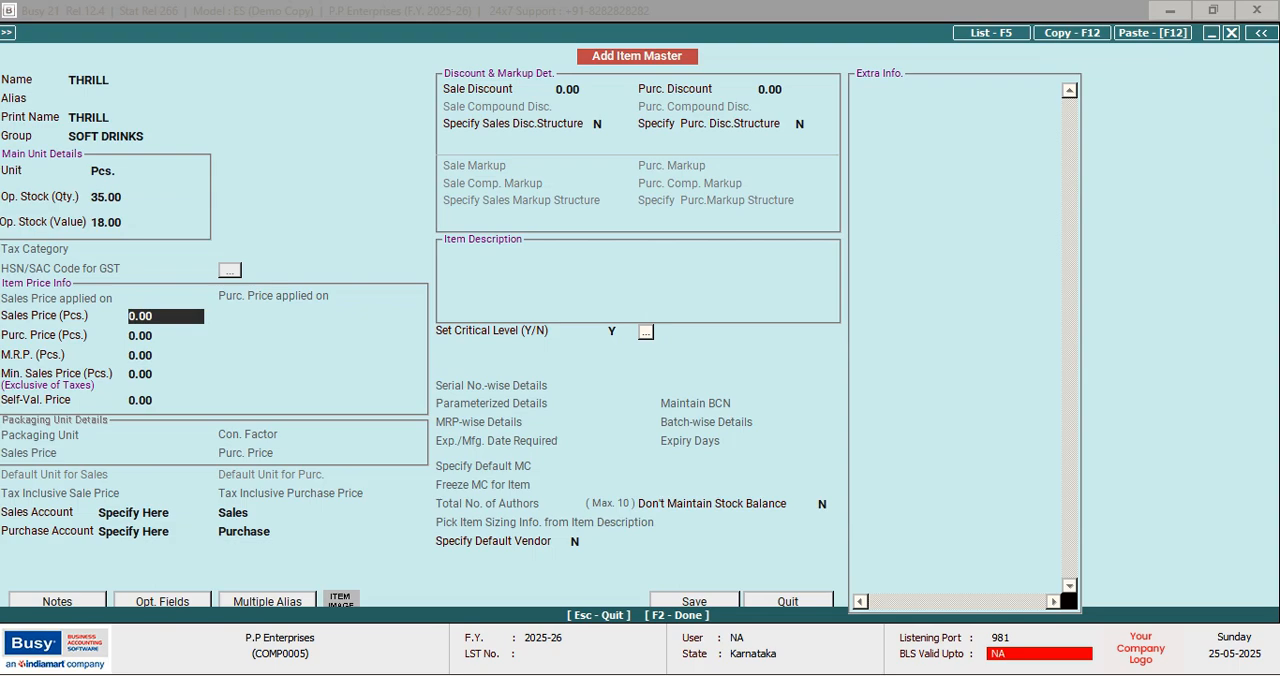
# Set THRILL's sales price and purchase price to 18 each, and save the item
pyautogui.write('18')
pyautogui.press('Return')
pyautogui.write('18')
pyautogui.press('Return')
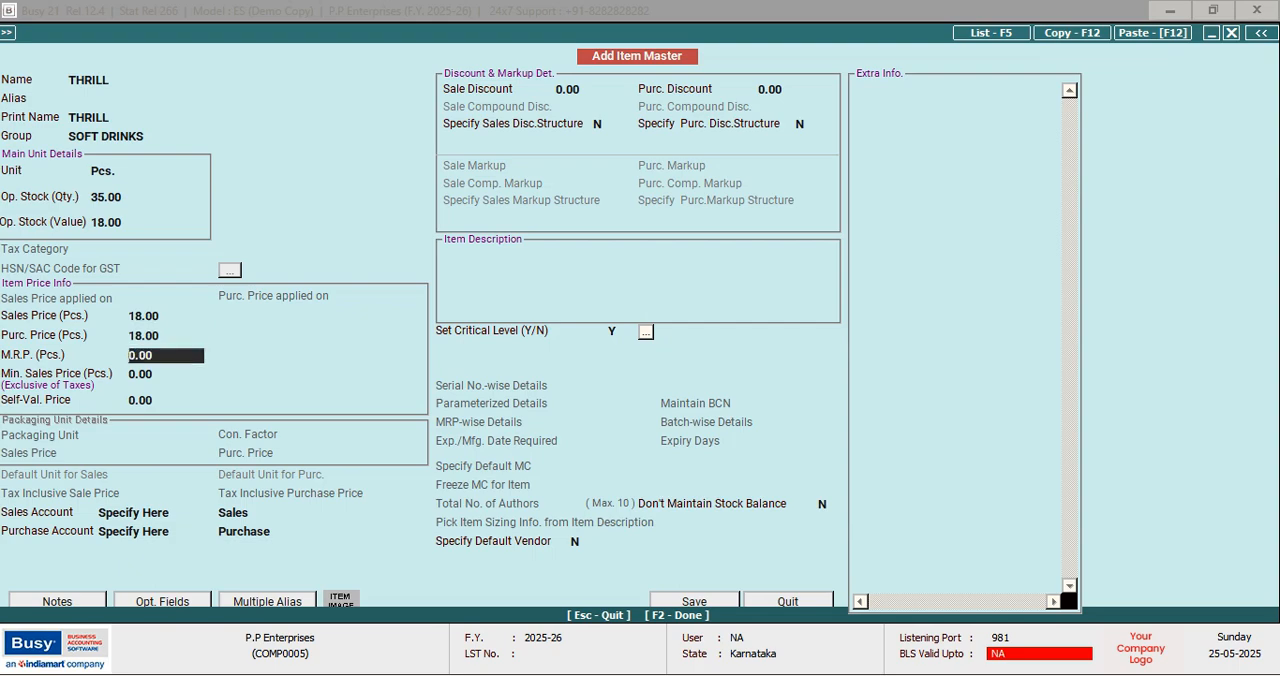
pyautogui.press('F2')
pyautogui.press('Return')
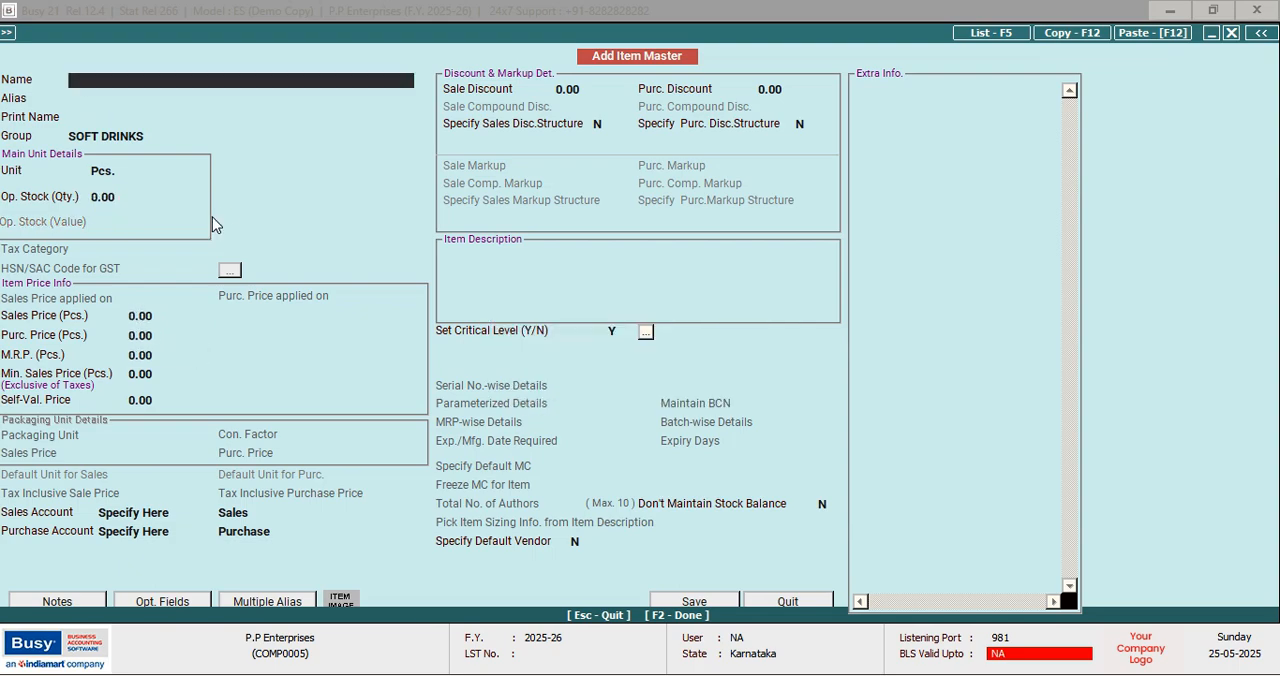
# Start another item named COCK, keeping the group SOFT DRINKS and the unit Pcs
pyautogui.write('COCK')
pyautogui.press('Return')
pyautogui.press('Return')
pyautogui.press('Return')
pyautogui.press('Return')
pyautogui.press('Return')
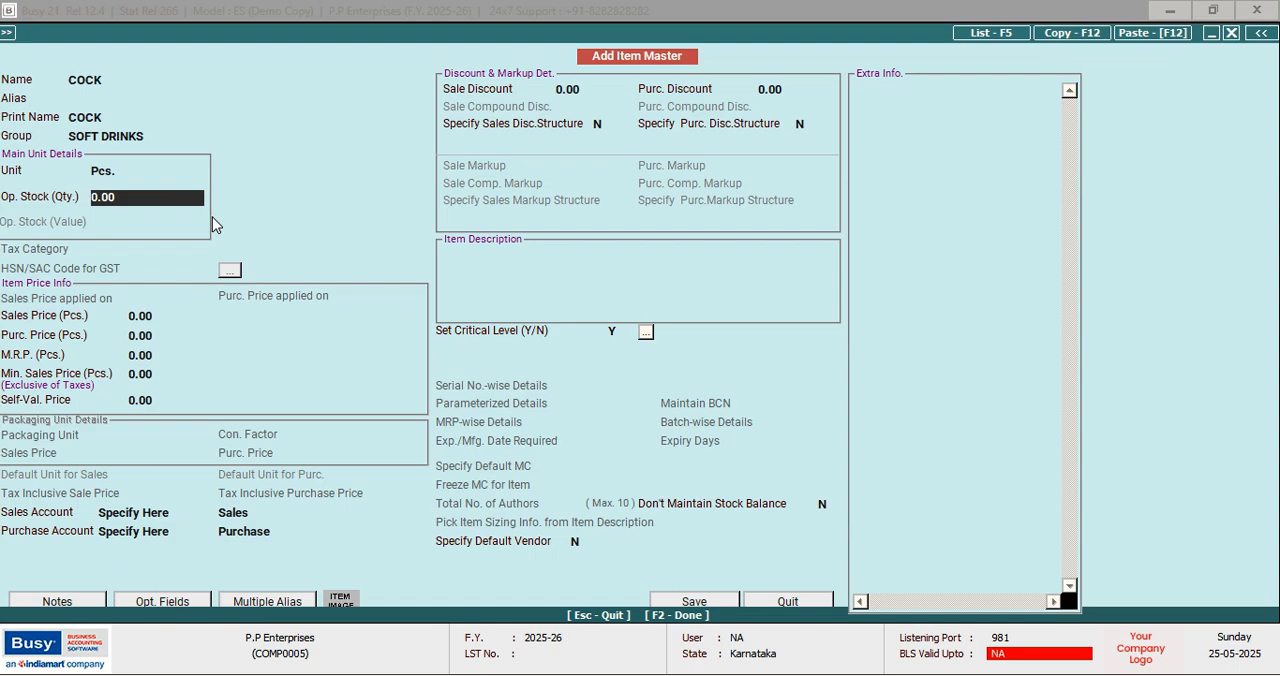
# Enter COCK's opening stock as quantity 40 with a value of 20
pyautogui.write('40')
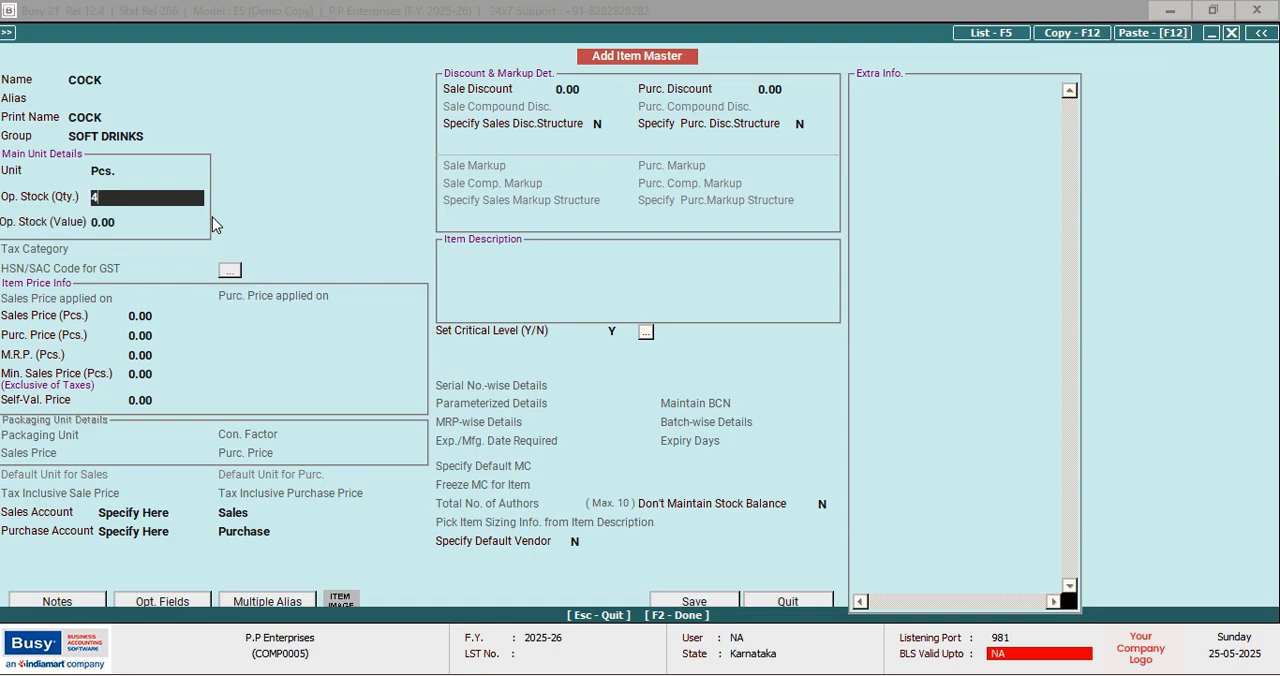
pyautogui.press('Return')
pyautogui.write('20')
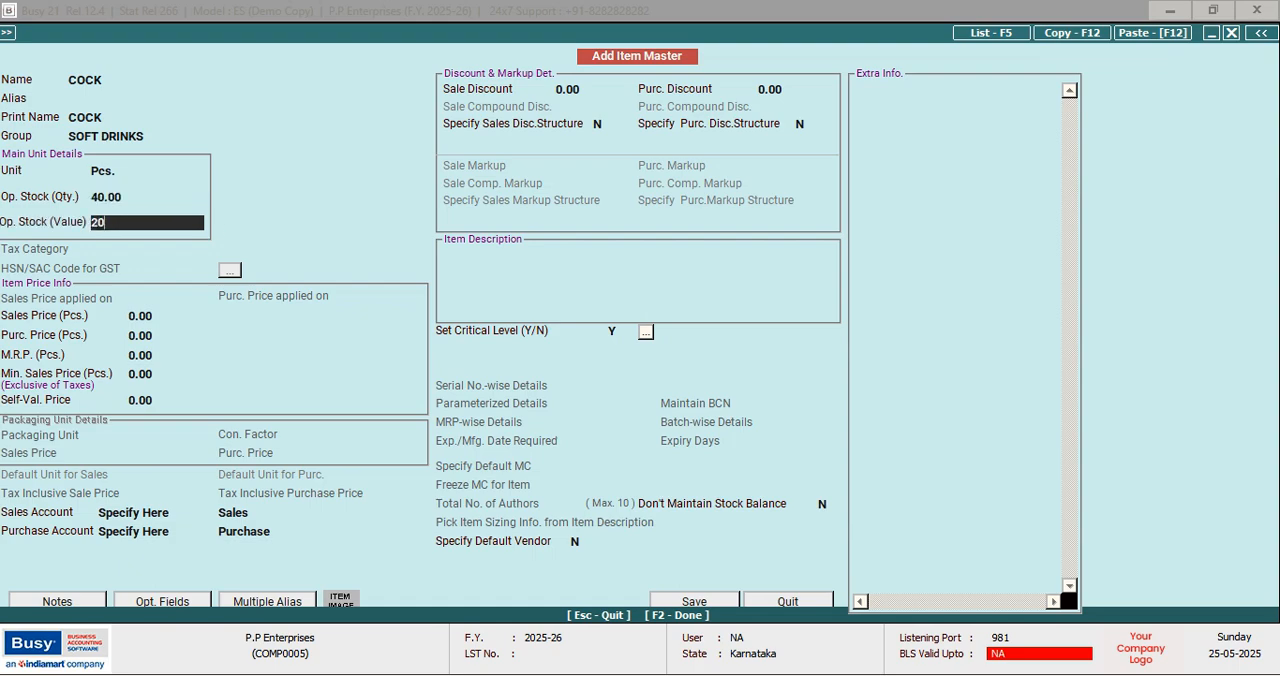
pyautogui.press('Return')
# Set COCK's sales price and purchase price to 20 each, and save the item
pyautogui.write('20')
pyautogui.press('Return')
pyautogui.write('20')
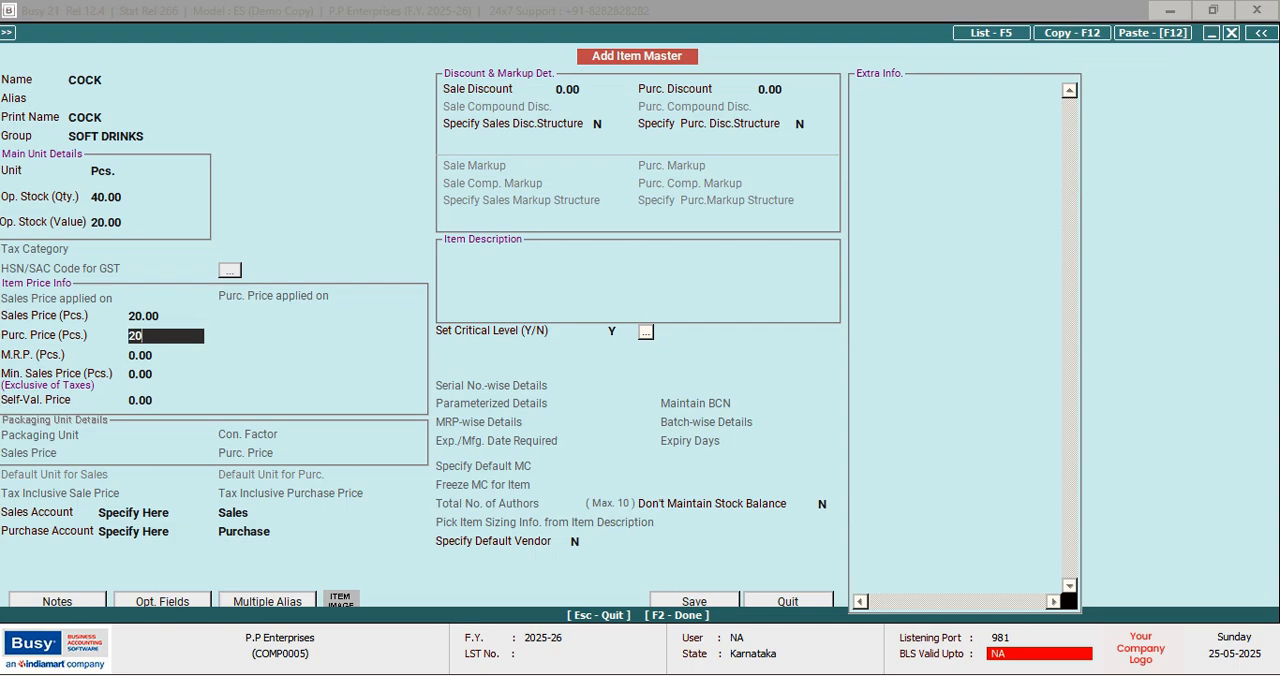
pyautogui.press('Return')
pyautogui.press('F2')
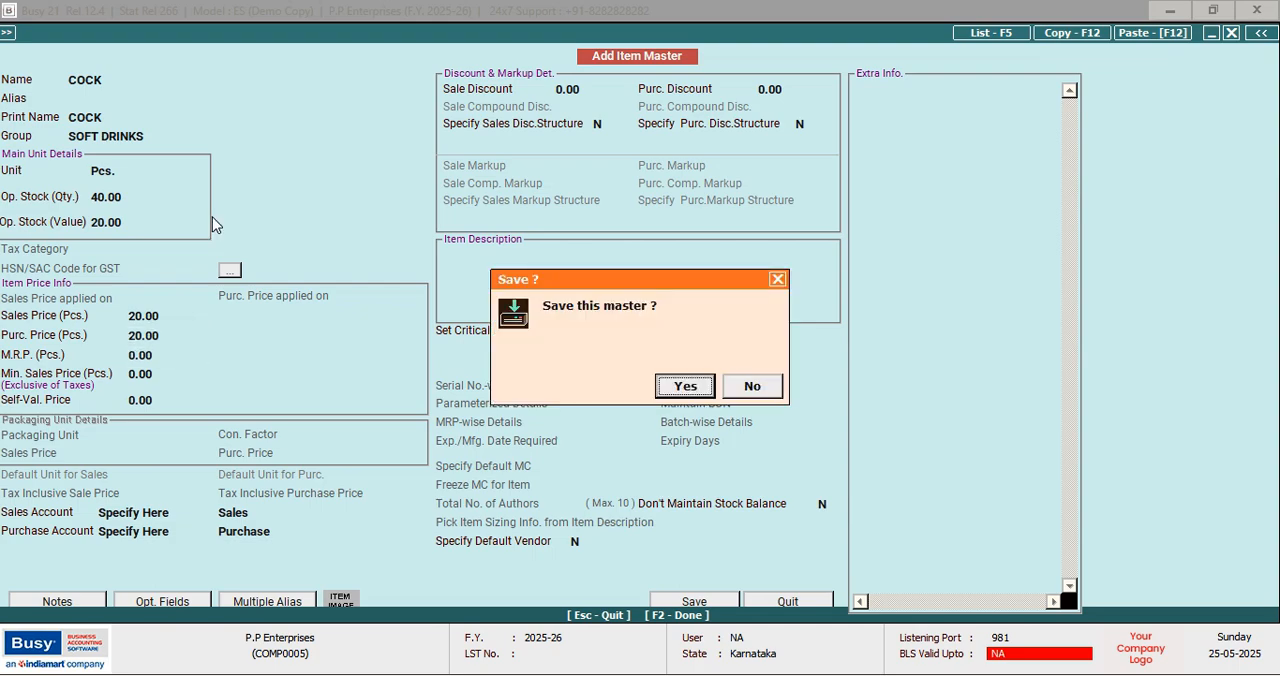
pyautogui.press('Return')
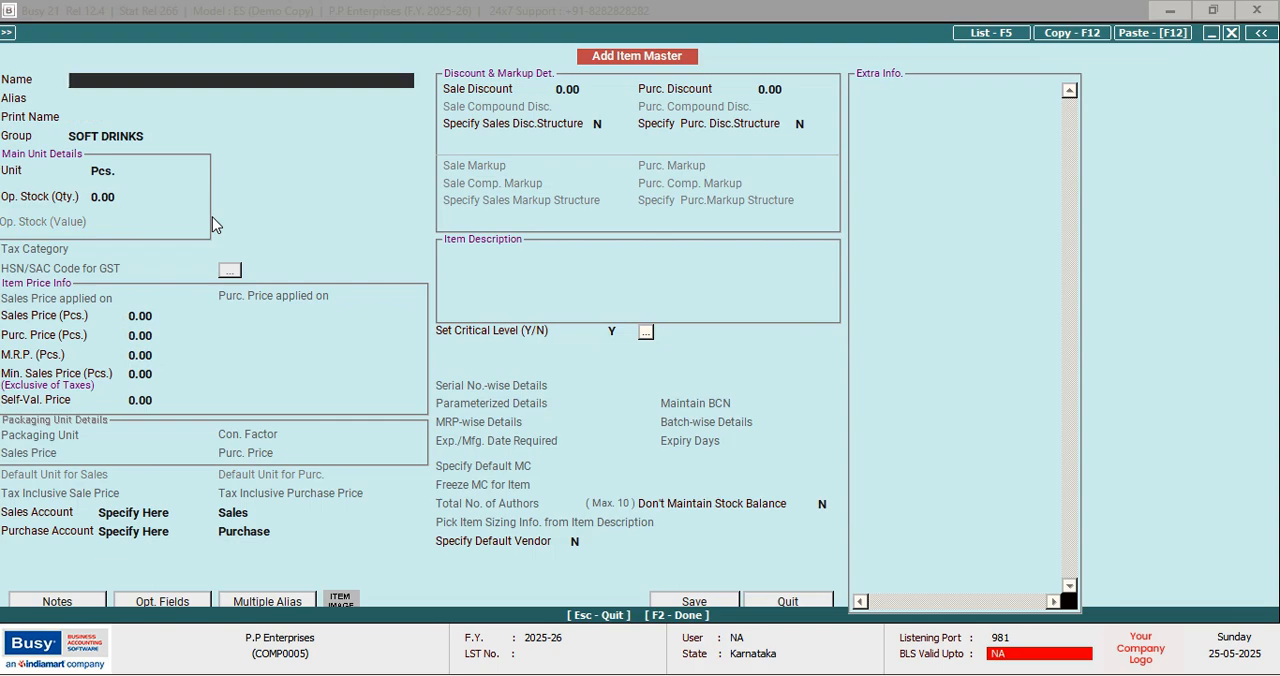
# Start another item named REYNOLD, assigning it to the group PEN and keeping the unit Pcs
pyautogui.write('REYNOLS')
pyautogui.press('BackSpace')
pyautogui.write('D')
pyautogui.press('Return')
pyautogui.press('Return')
pyautogui.press('Return')
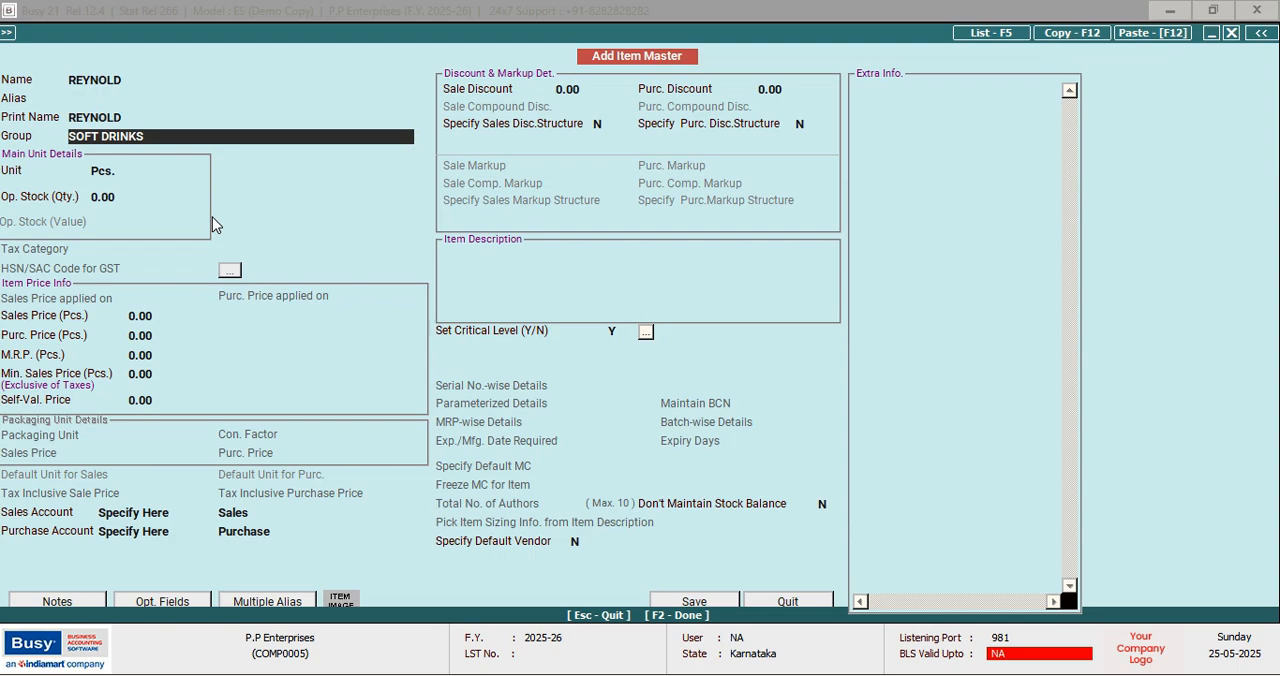
pyautogui.write('P')
pyautogui.press('Return')
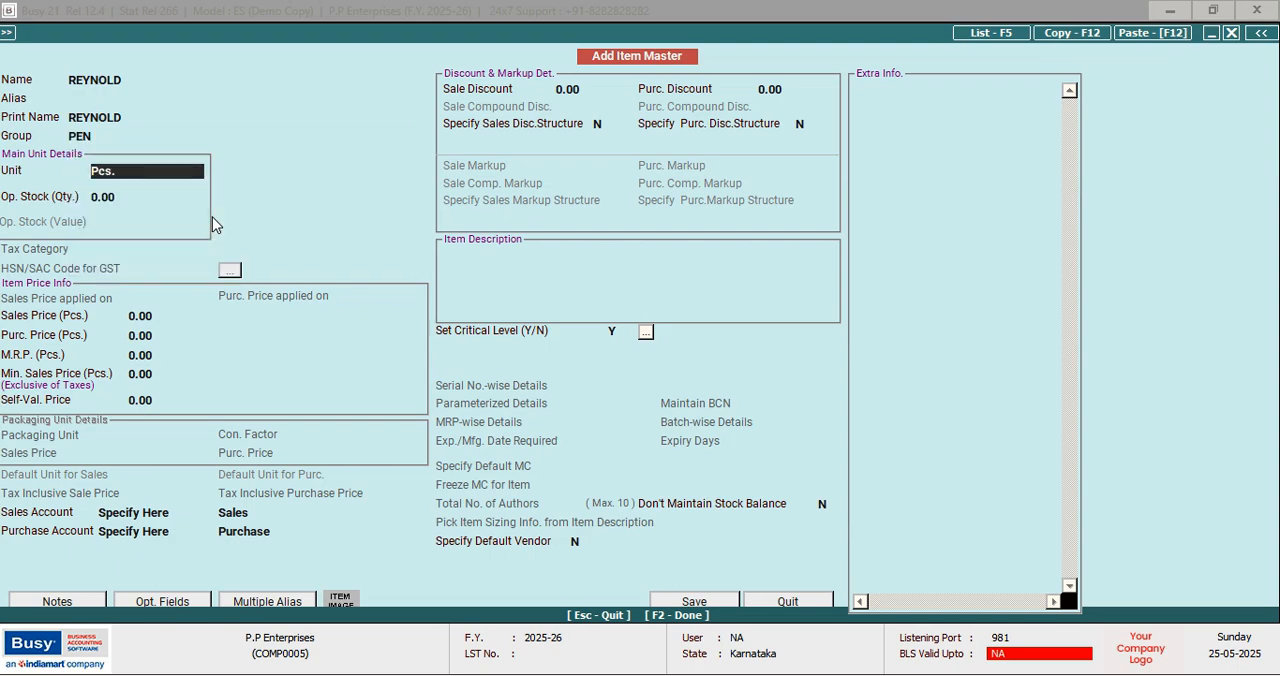
pyautogui.press('Return')
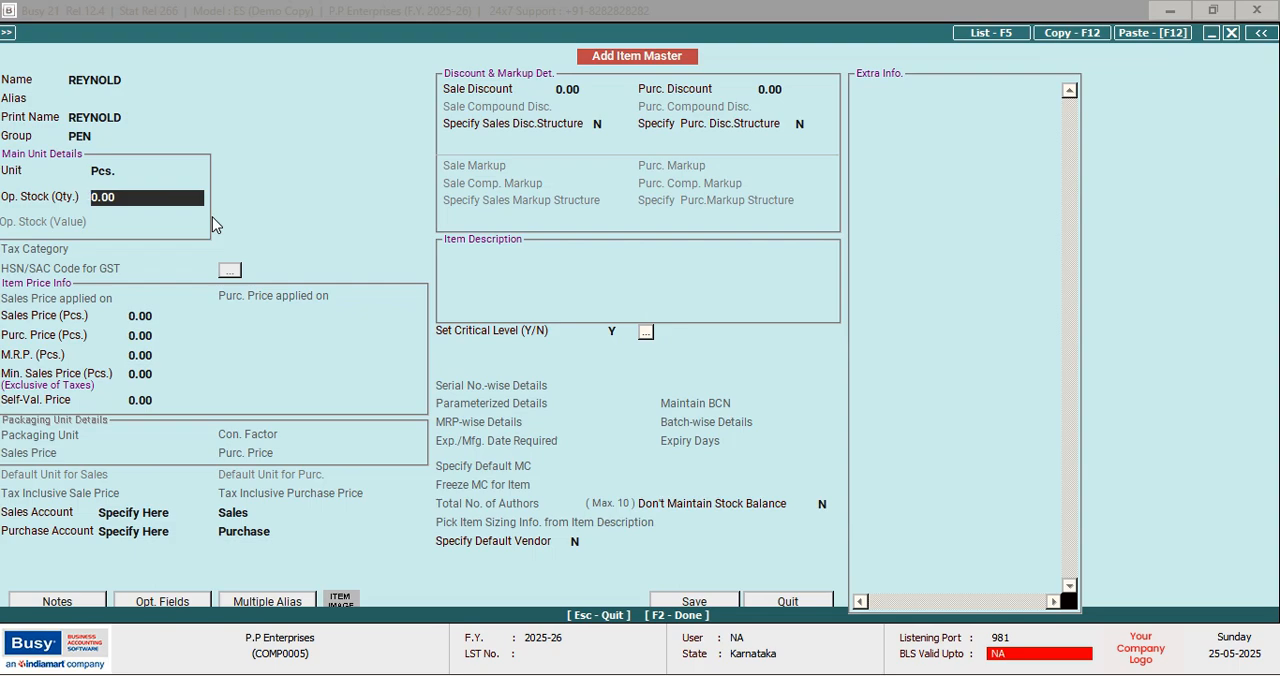
# Enter REYNOLD's opening stock as quantity 40 with a value of 14
pyautogui.write('40')
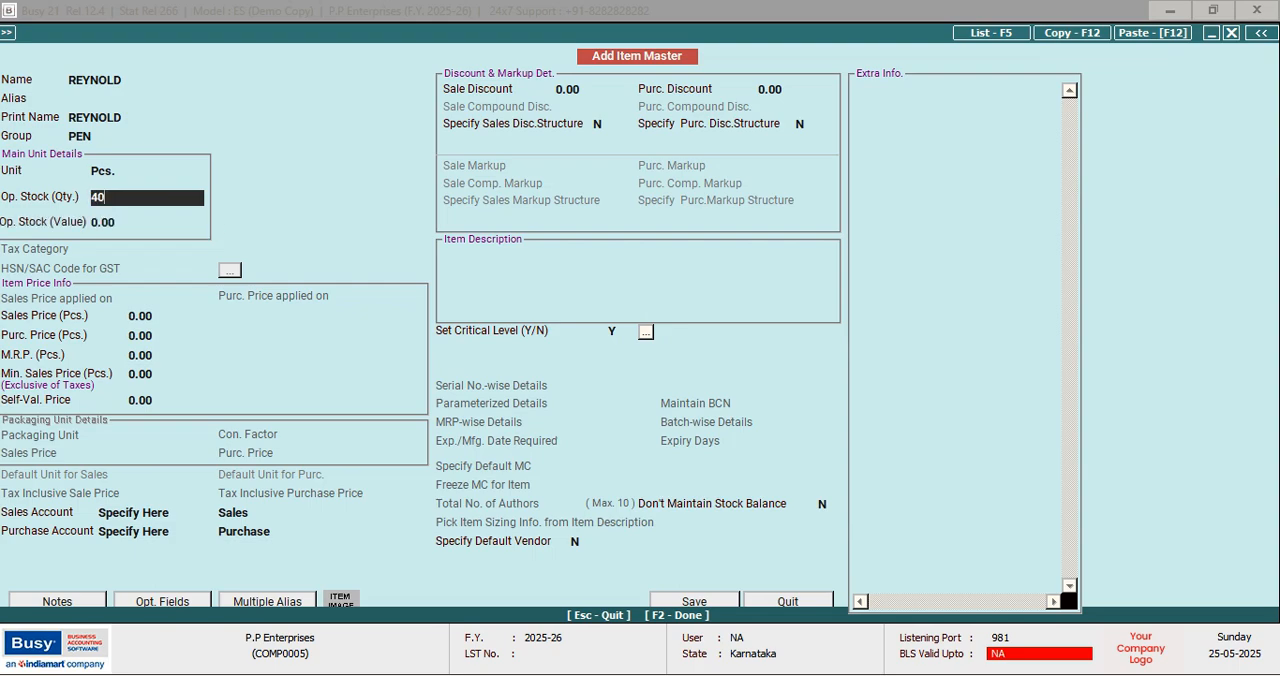
pyautogui.press('Return')
pyautogui.write('14')
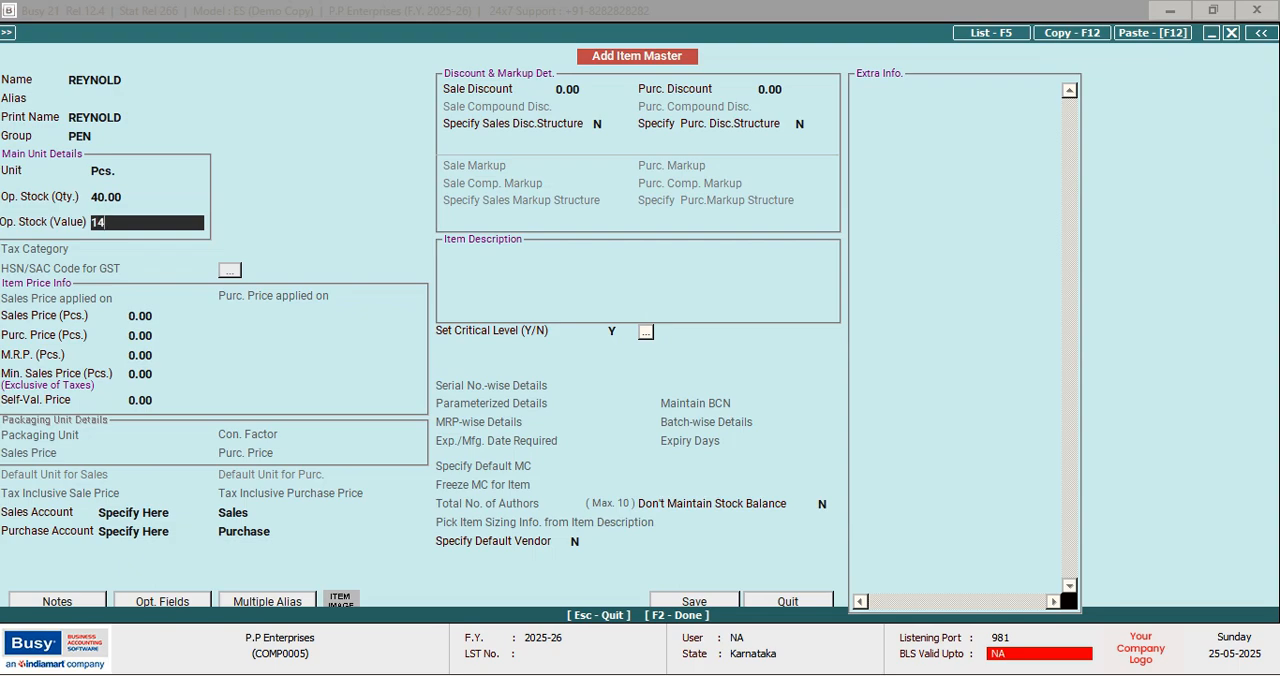
pyautogui.press('Return')
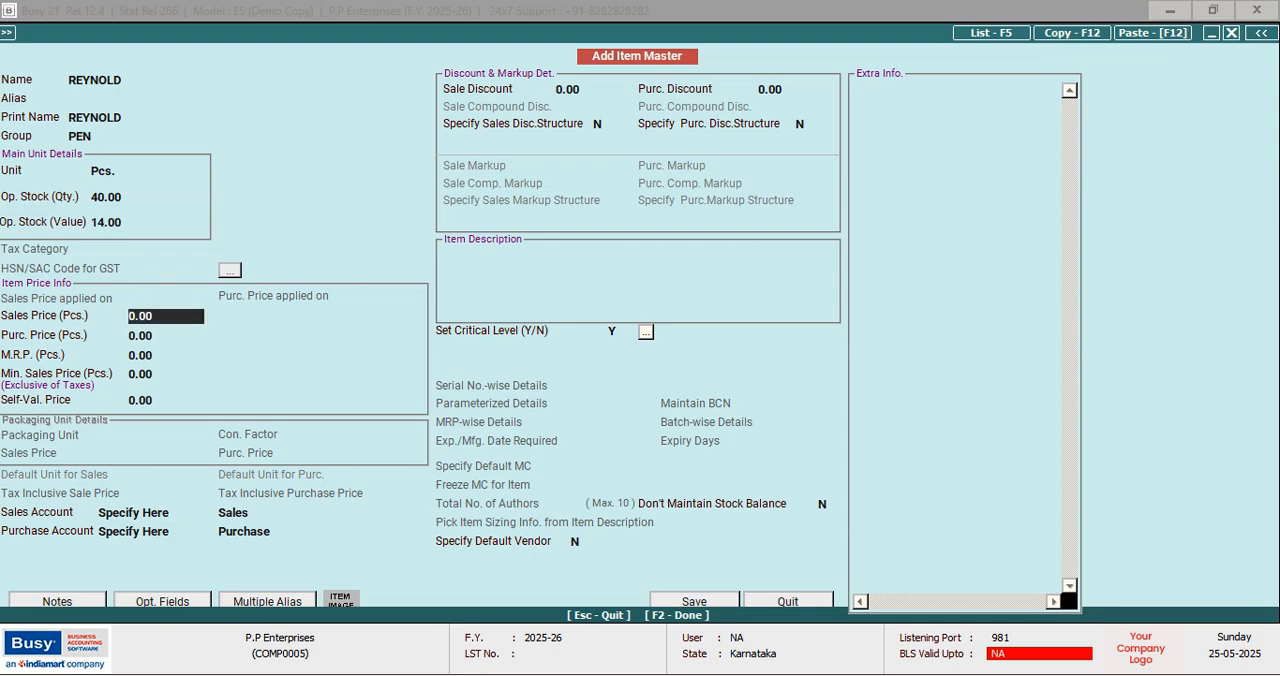
# Set REYNOLD's sales price to 14 and purchase price to 20, and save the item
pyautogui.write('14')
pyautogui.press('Return')
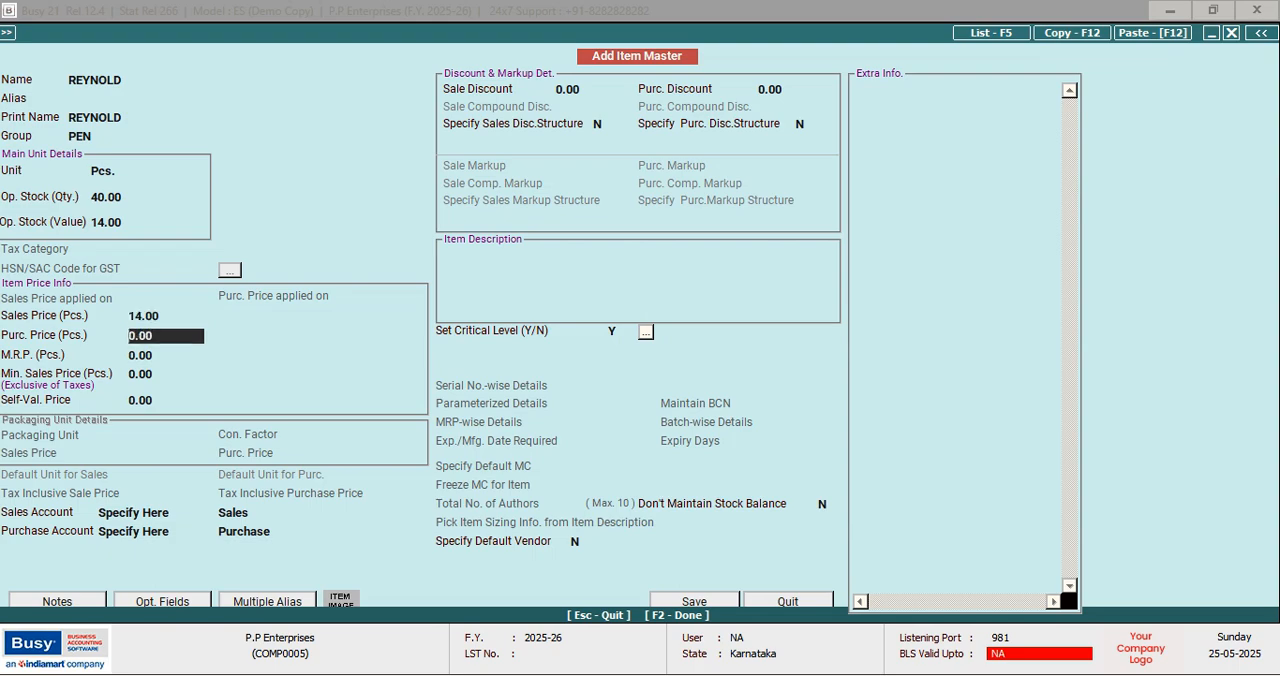
pyautogui.write('20')
pyautogui.press('Return')
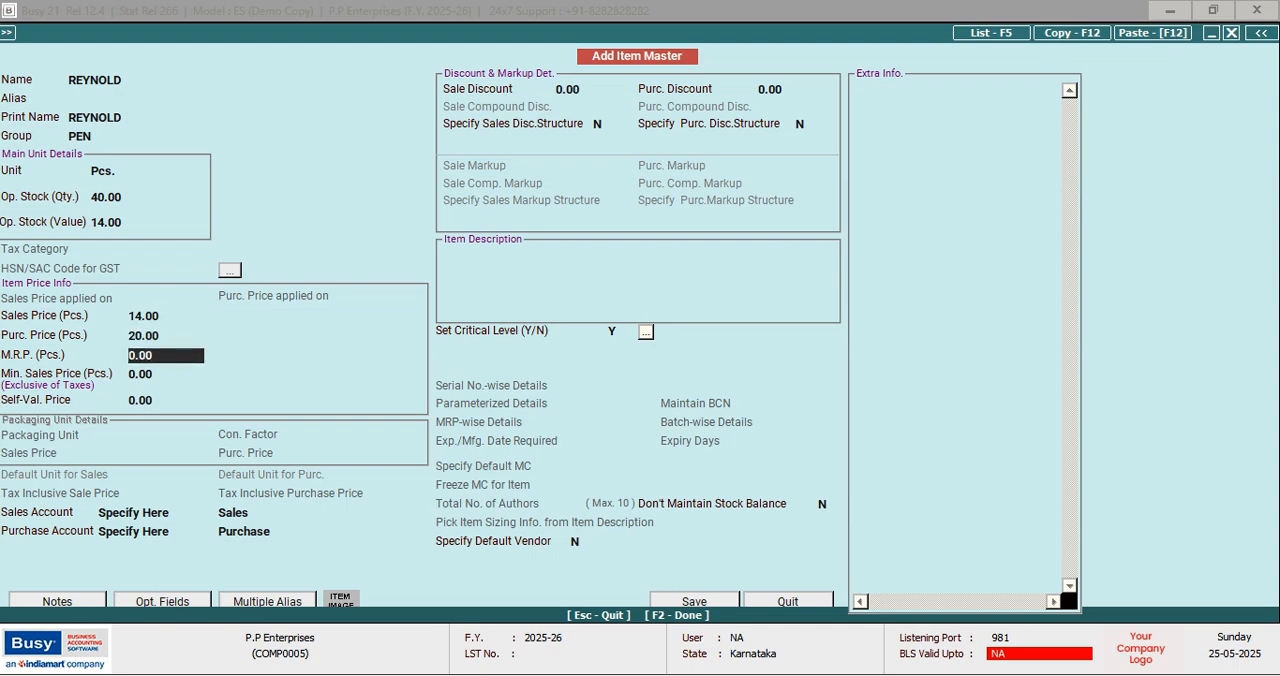
pyautogui.press('F2')
pyautogui.press('Return')
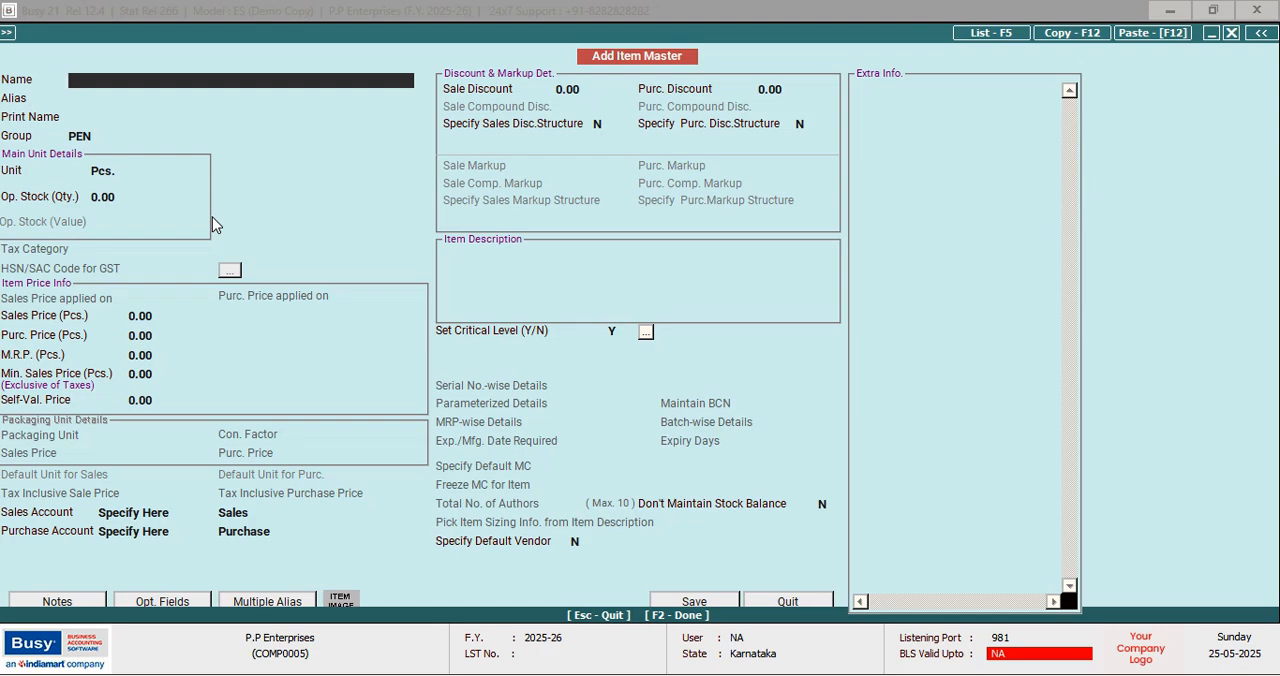
# Start another item named CELLO, keeping the group PEN and the unit Pcs
pyautogui.write('CELLO')
pyautogui.press('Return')
pyautogui.press('Return')
pyautogui.press('Return')
pyautogui.press('Return')
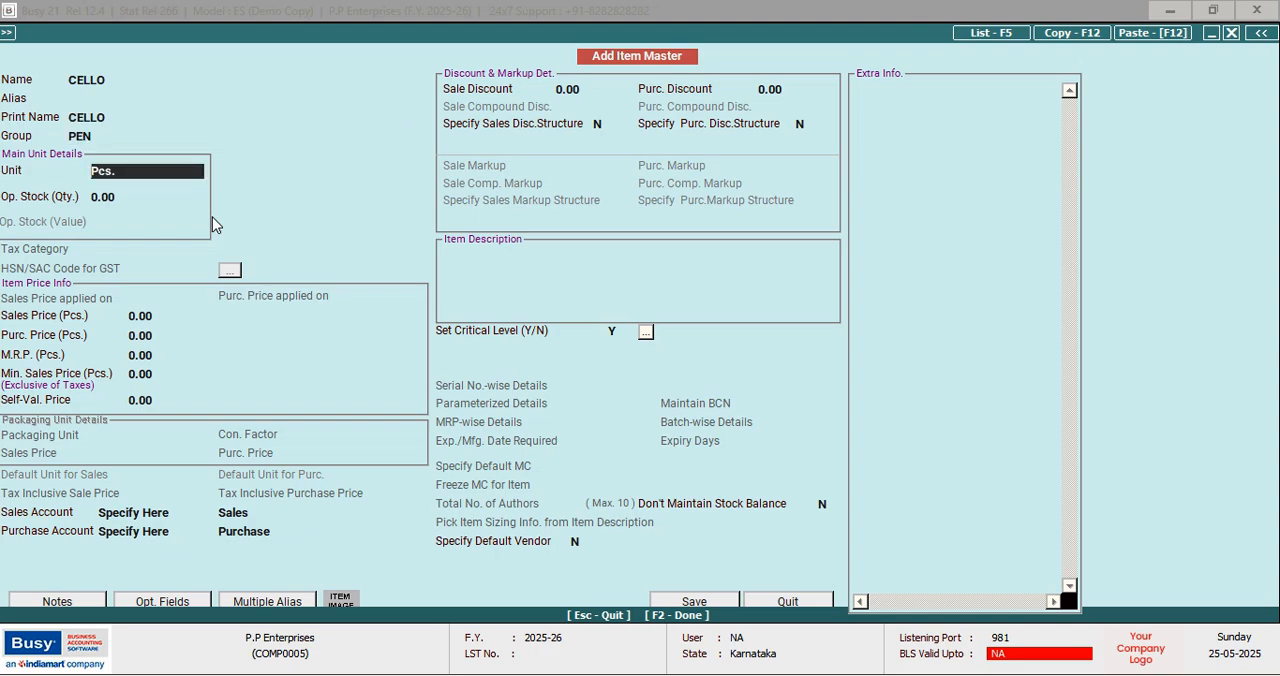
pyautogui.press('Return')
# Enter CELLO's opening stock as quantity 50 with a value of 6
pyautogui.write('50')
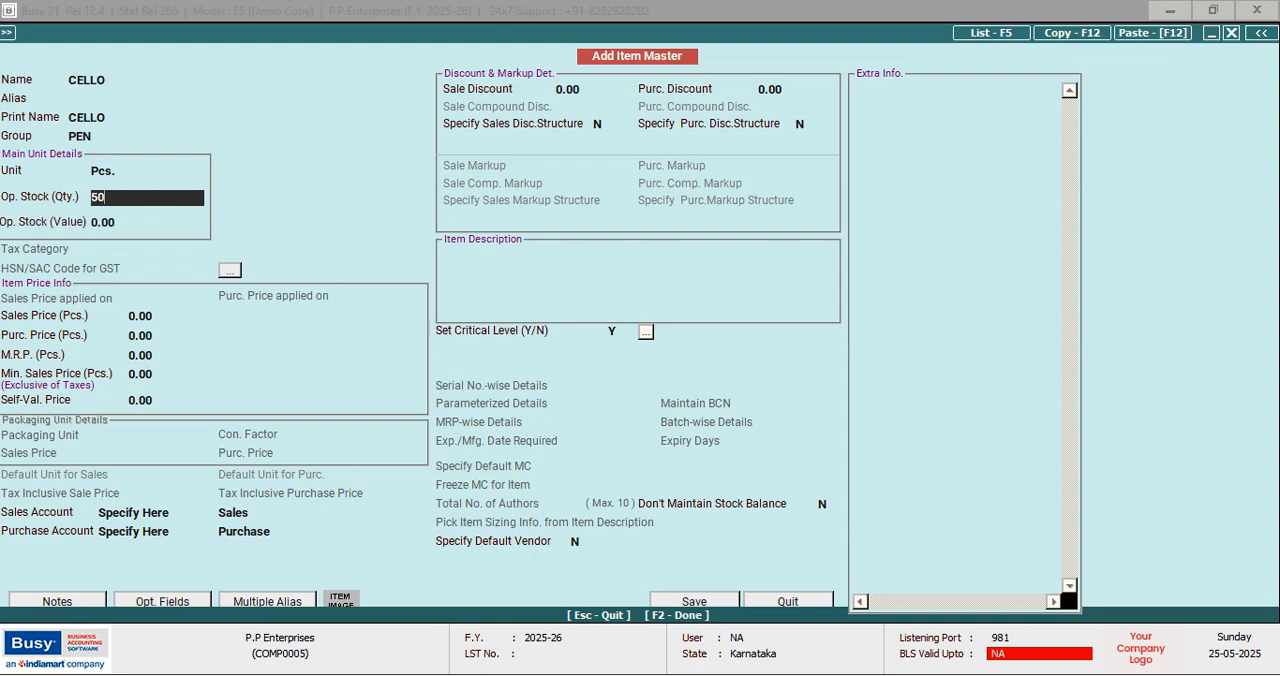
pyautogui.press('Return')
pyautogui.write('06')
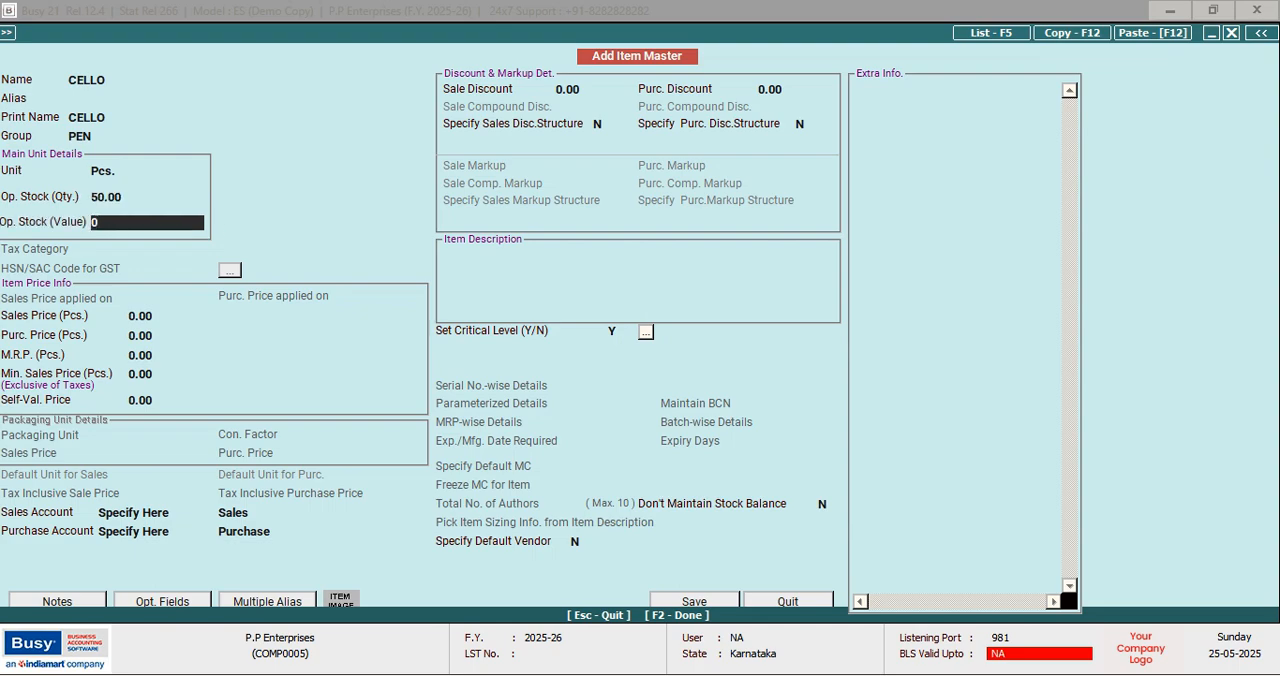
pyautogui.press('Return')
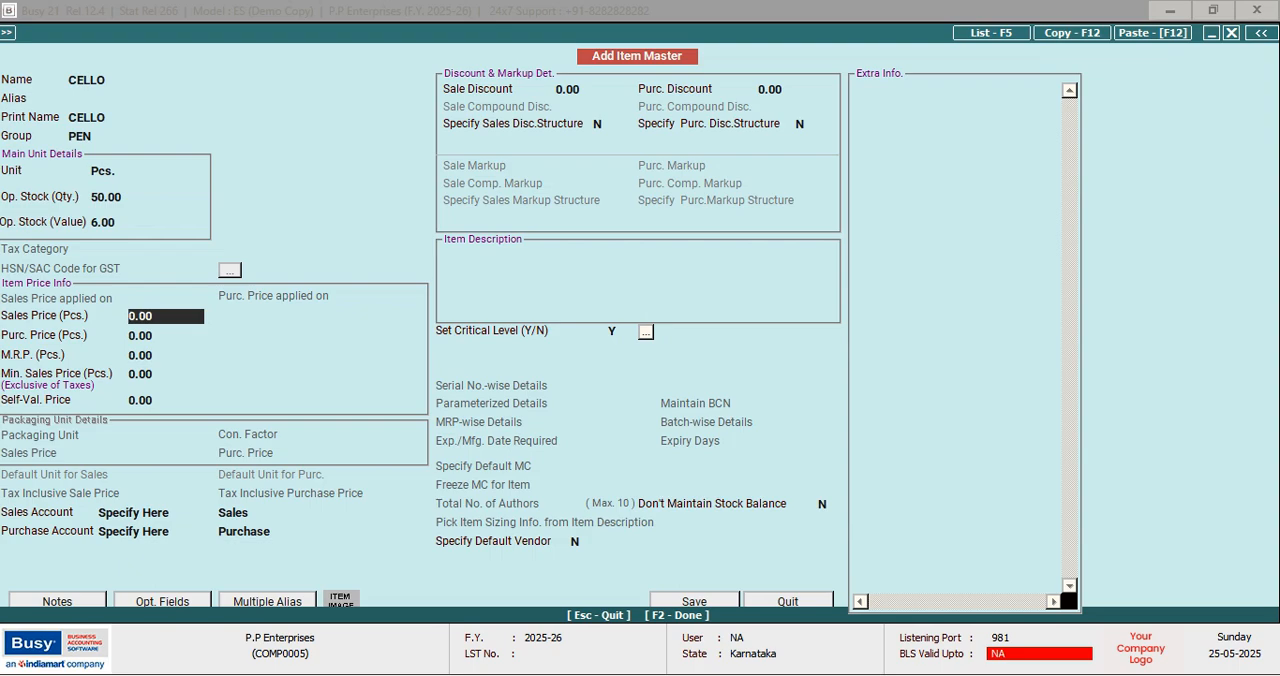
# Set CELLO's sales price to 7 and purchase price to 6, and save the item
pyautogui.write('7')
pyautogui.press('Return')
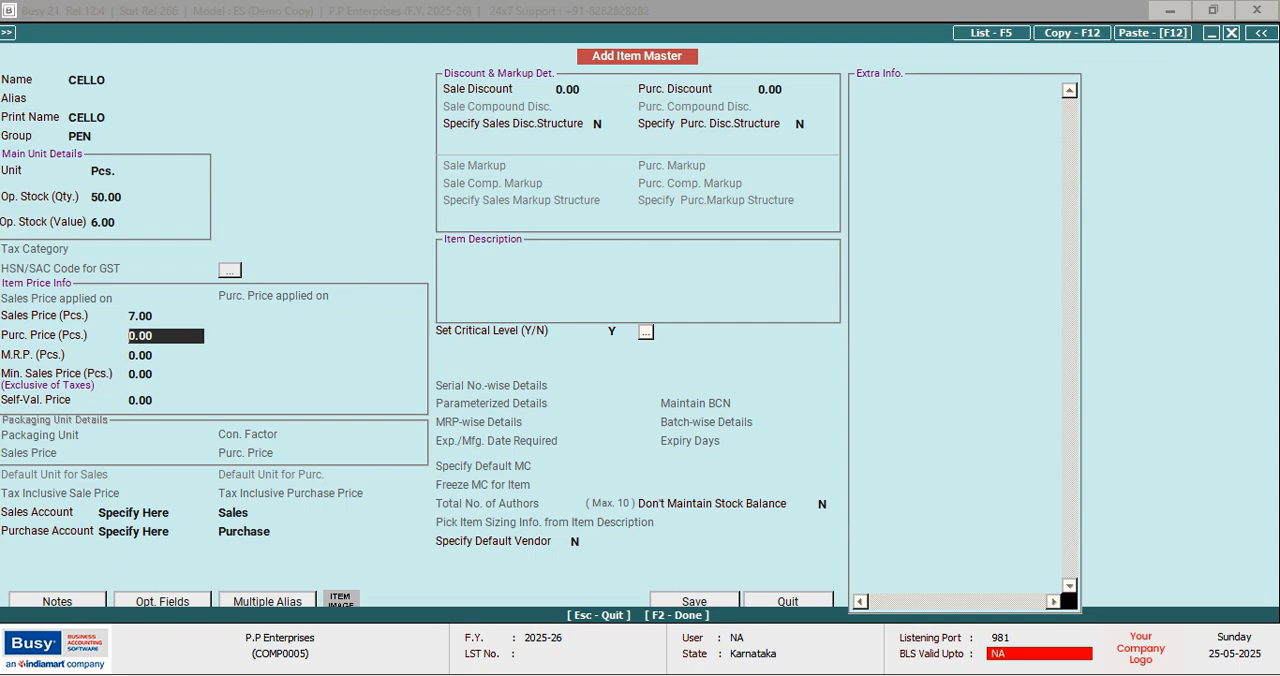
pyautogui.write('6')
pyautogui.press('Return')
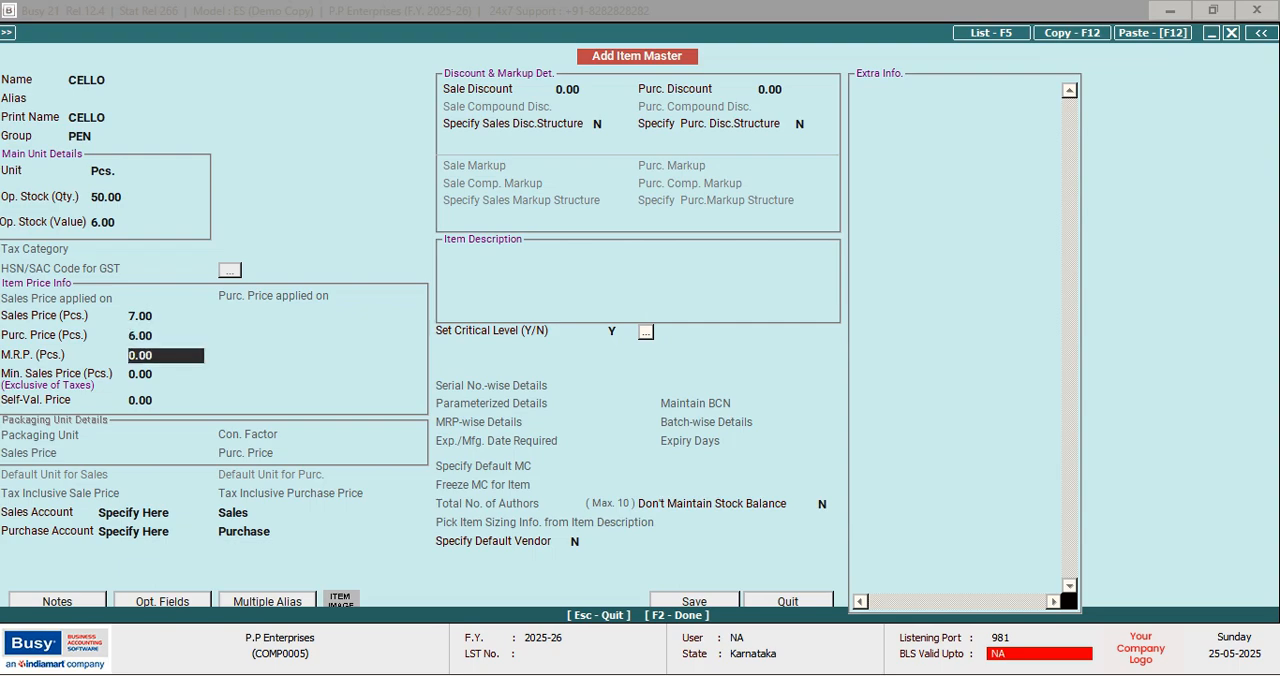
pyautogui.press('F2')
pyautogui.press('Return')
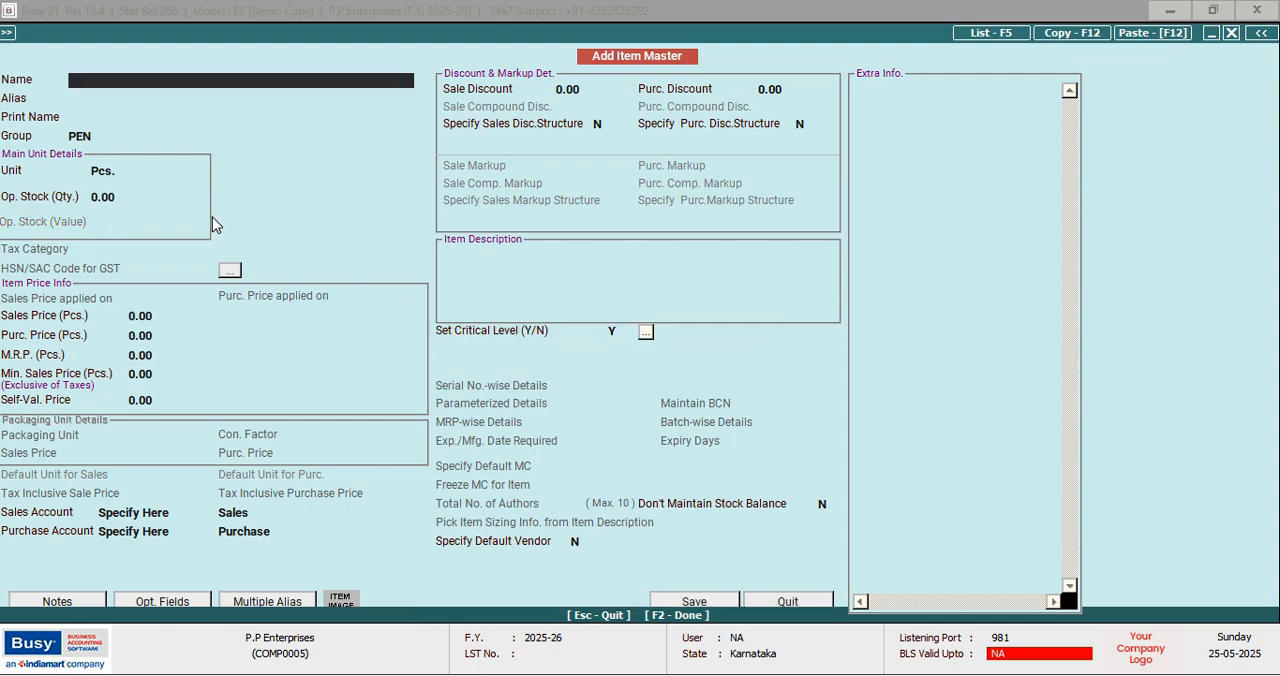
# Start another item named PARKER, keeping the group PEN and the unit Pcs
pyautogui.write('PARKER')
pyautogui.press('Return')
pyautogui.press('Return')
pyautogui.press('Return')
pyautogui.press('Return')
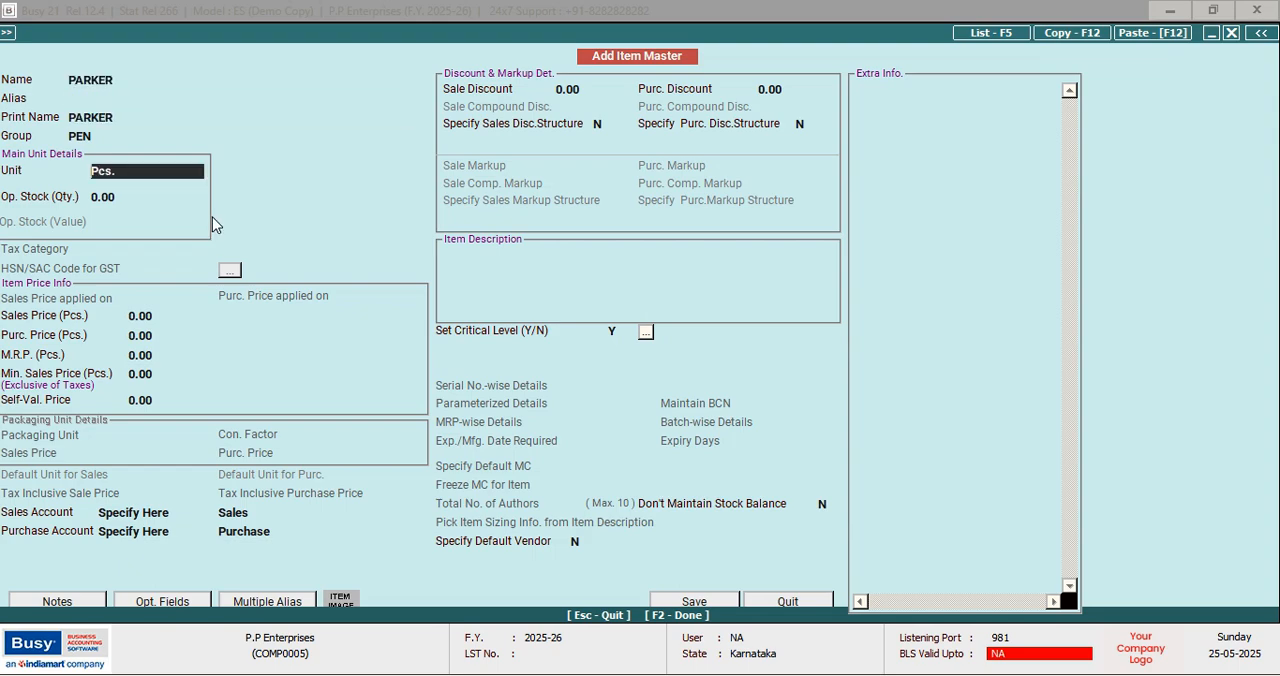
pyautogui.press('Return')
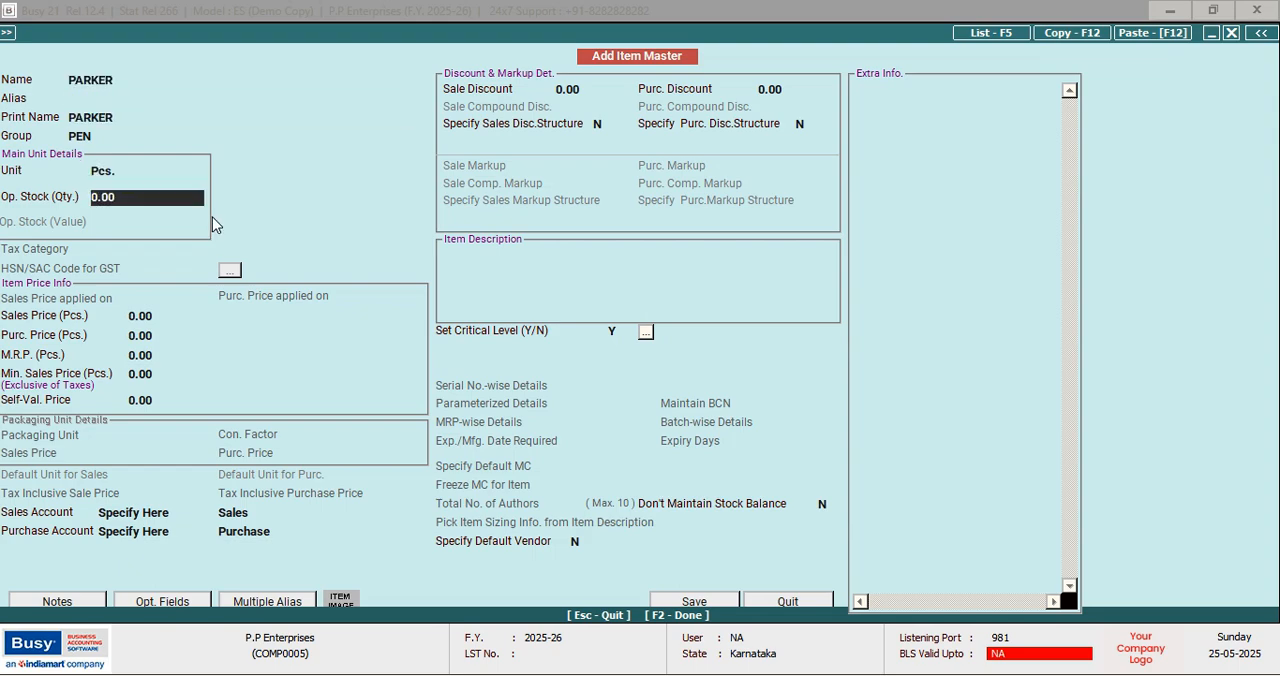
# Enter PARKER's opening stock as quantity 50 with a value of 48
pyautogui.write('50')
pyautogui.press('Return')
pyautogui.write('48')
pyautogui.press('Return')
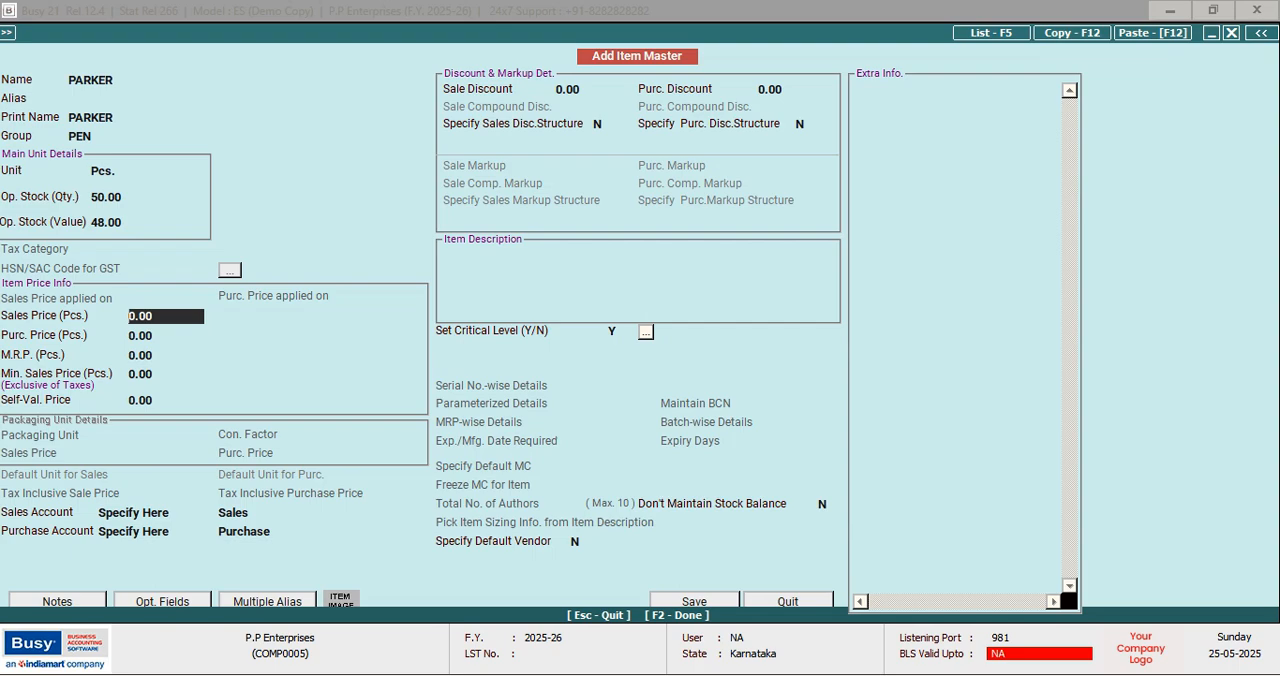
# Set PARKER's sales price to 50 and its purchase price to 48
pyautogui.write('50')
pyautogui.press('Return')
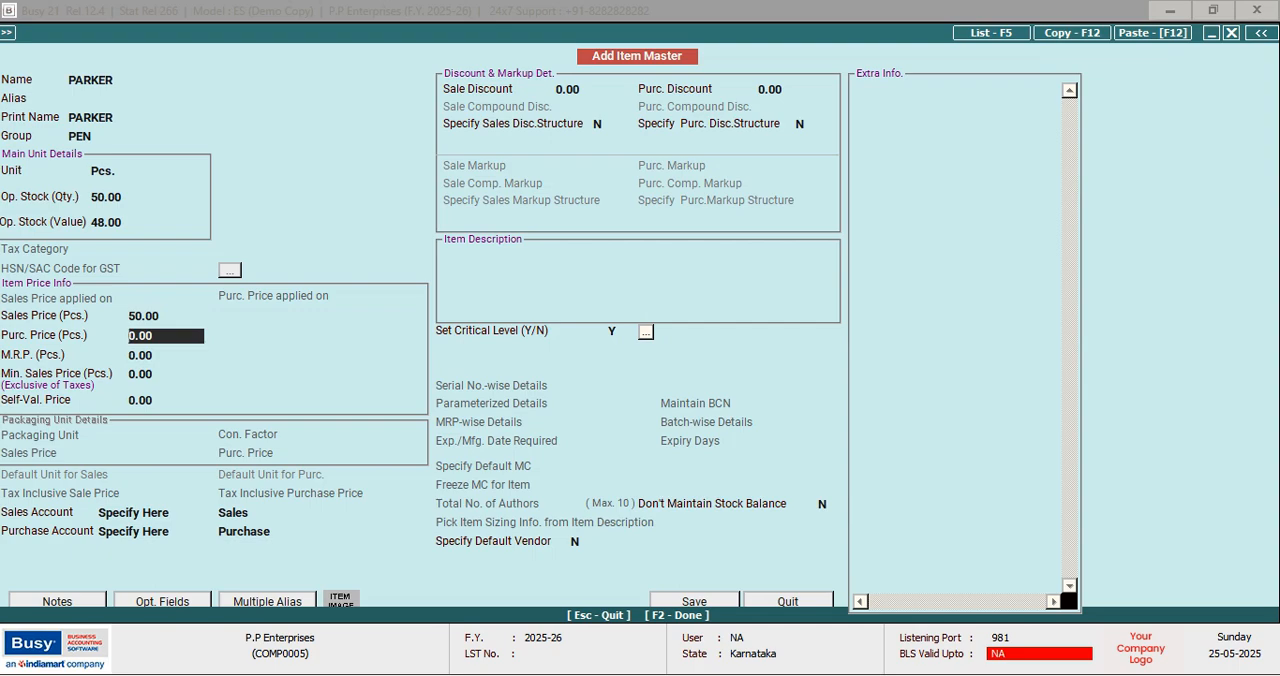
pyautogui.write('48')
pyautogui.press('Return')
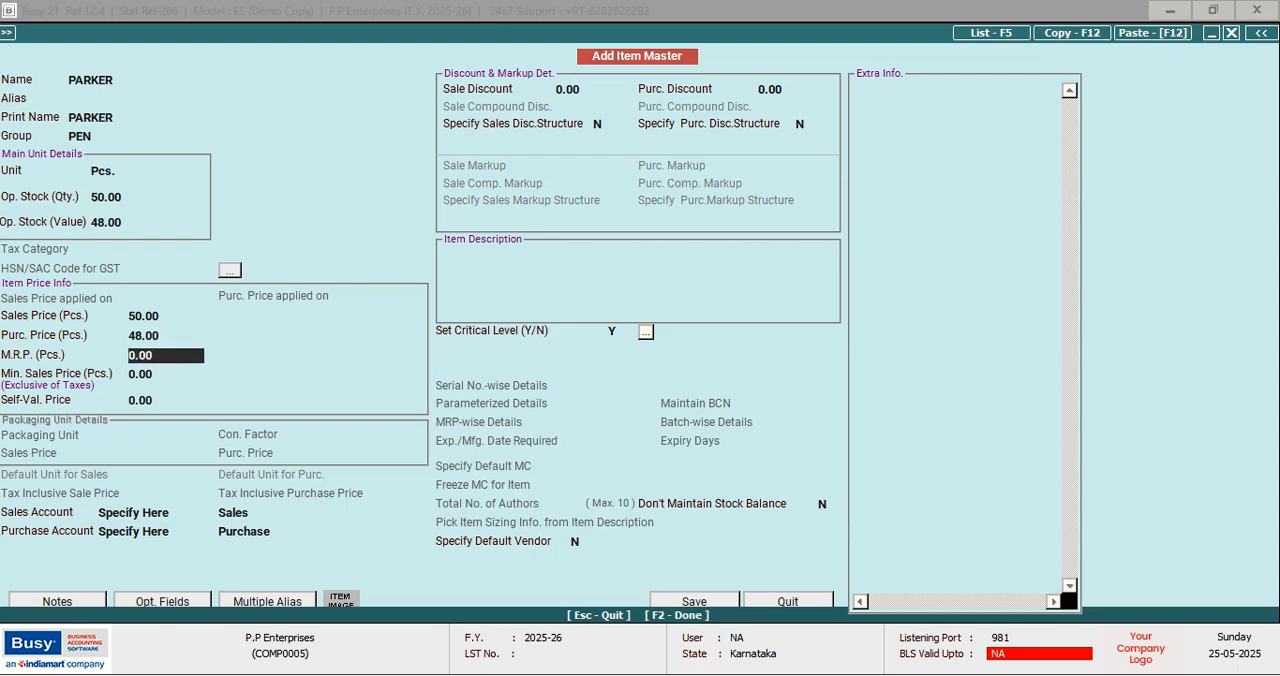
# Save the PARKER item and start another named ADD GEL, keeping the group PEN and the unit Pcs
pyautogui.press('F2')
pyautogui.press('Return')
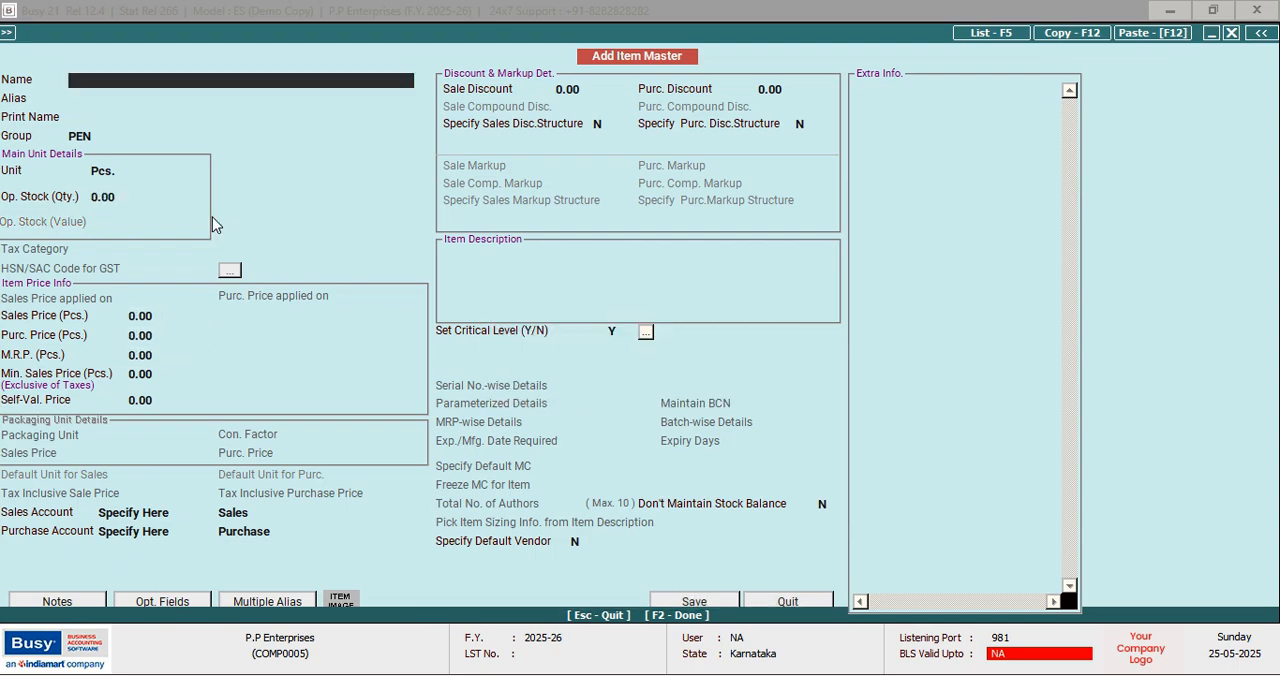
pyautogui.write('ADD GEL')
pyautogui.press('Return')
pyautogui.press('Return')
pyautogui.press('Return')
pyautogui.press('Return')
pyautogui.press('Return')
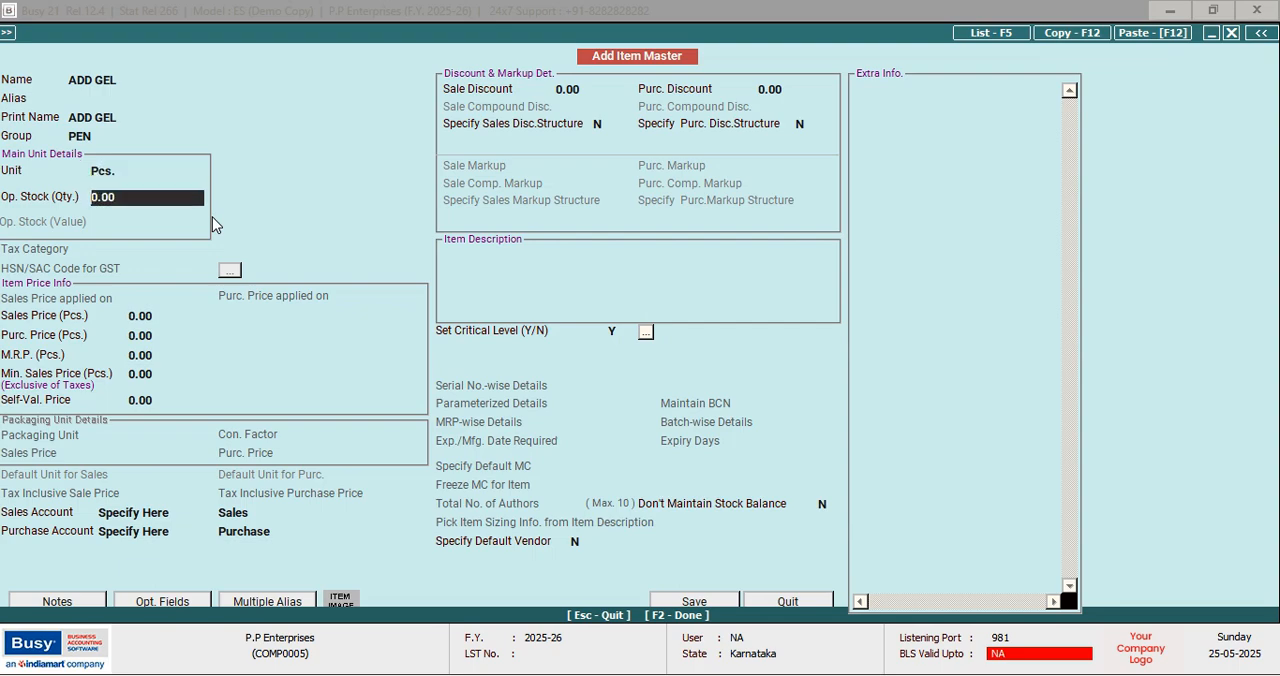
# Enter ADD GEL's opening stock as quantity 50 with a value of 20
pyautogui.write('50')
pyautogui.press('Return')
pyautogui.write('20')
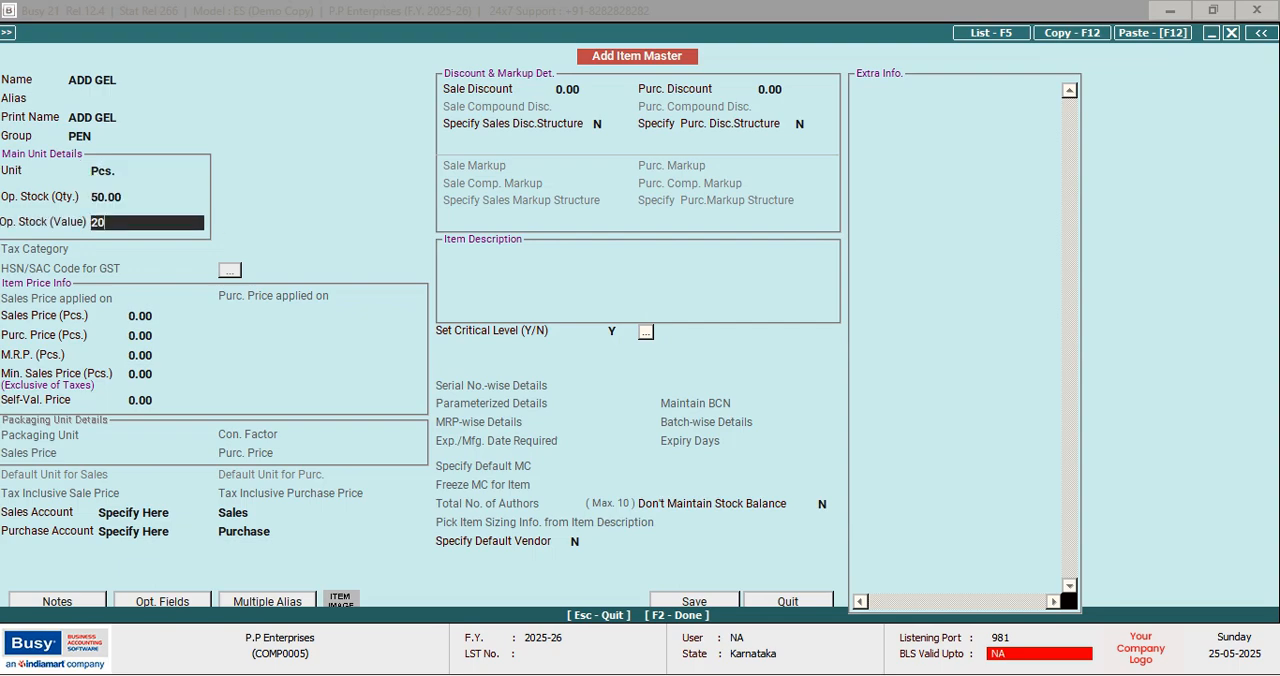
pyautogui.press('Return')
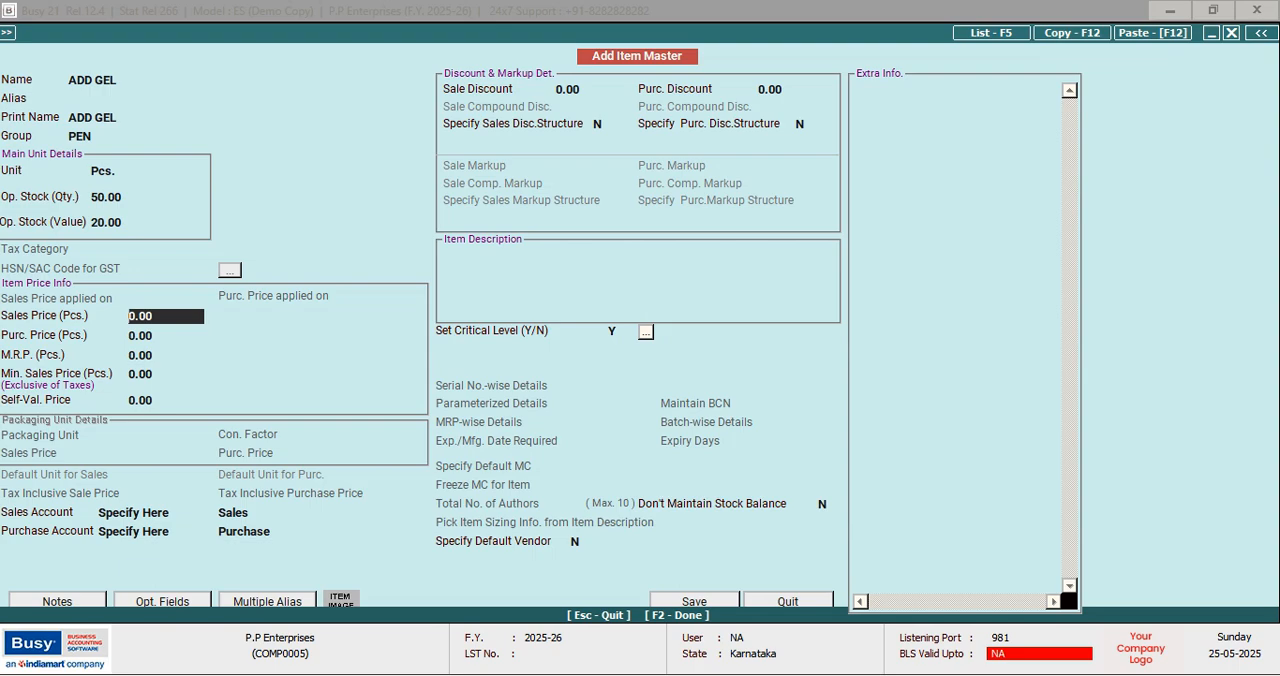
# Set both the sales price and the purchase price of ADD GEL to 20, and save the item
pyautogui.write('20')
pyautogui.press('Return')
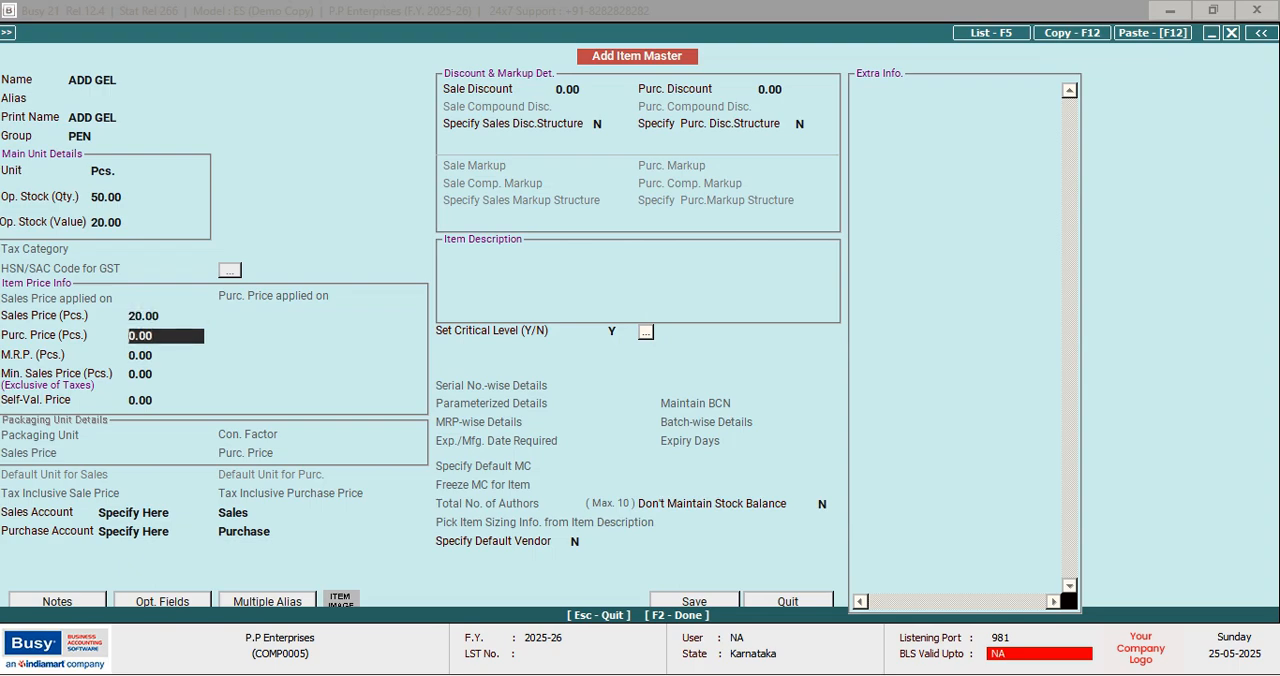
pyautogui.write('20')
pyautogui.press('Return')
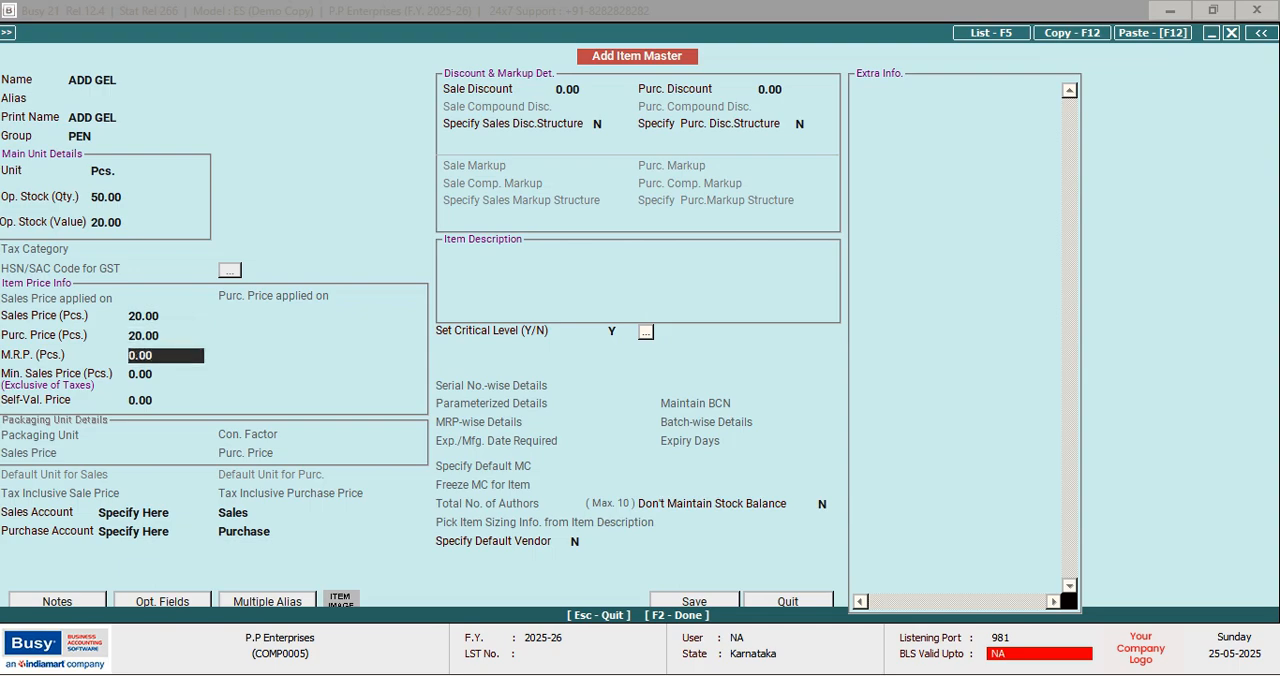
pyautogui.press('F2')
pyautogui.press('Return')
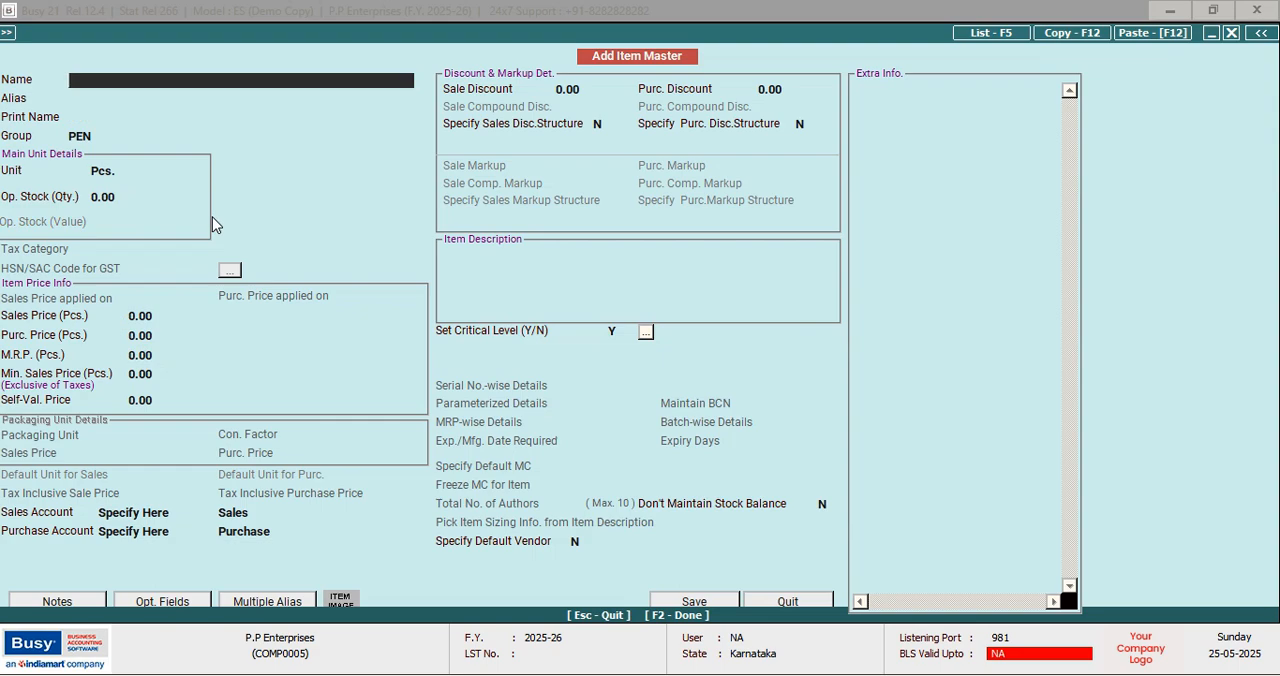
# Start another item named LINK, keeping the group PEN and the unit Pcs
pyautogui.write('LINK')
pyautogui.press('Return')
pyautogui.press('Return')
pyautogui.press('Return')
pyautogui.press('Return')
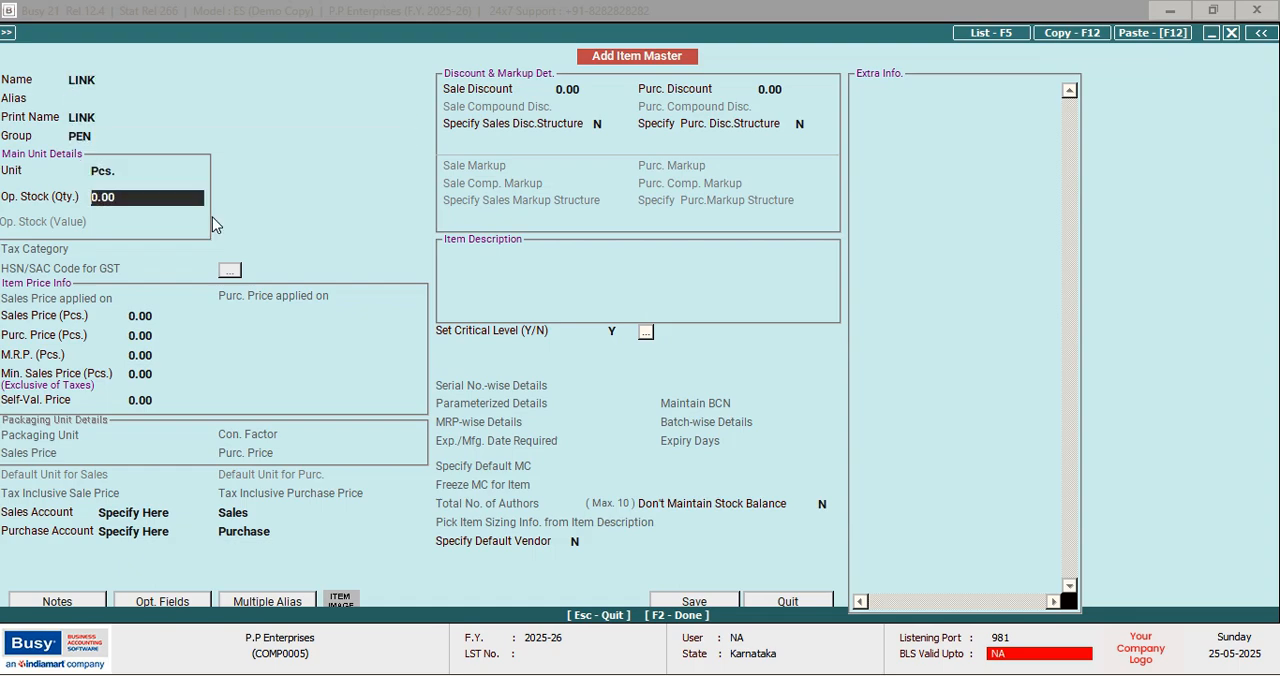
# Enter LINK's opening stock as quantity 20 with a value of 4
pyautogui.write('20')
pyautogui.press('Return')
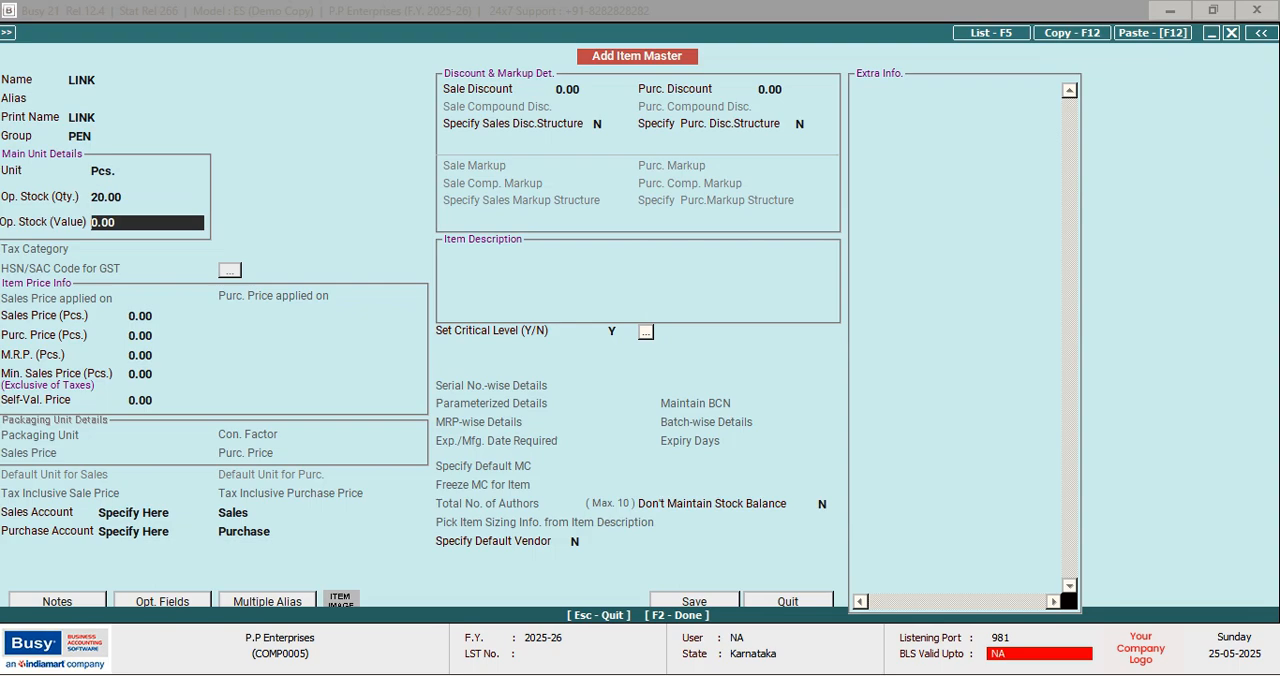
pyautogui.write('4')
pyautogui.press('Return')
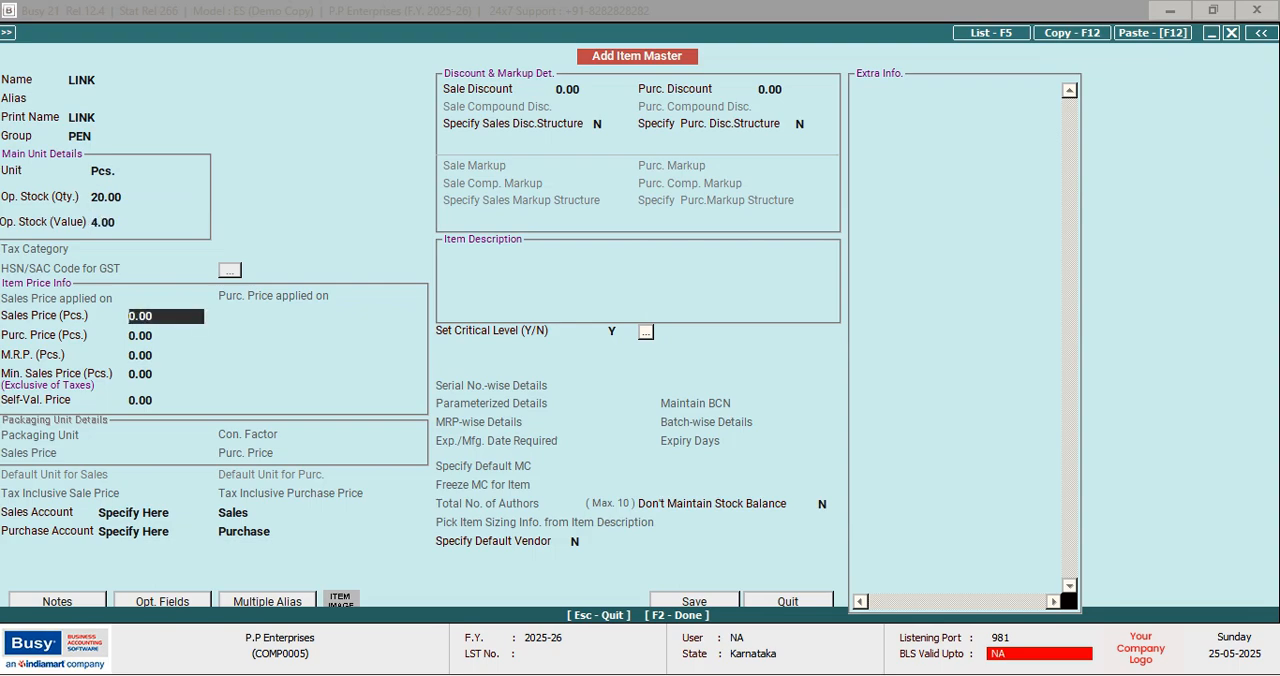
# Set LINK's sales price to 5 and its purchase price to 4, and save the item
pyautogui.write('5')
pyautogui.press('Return')
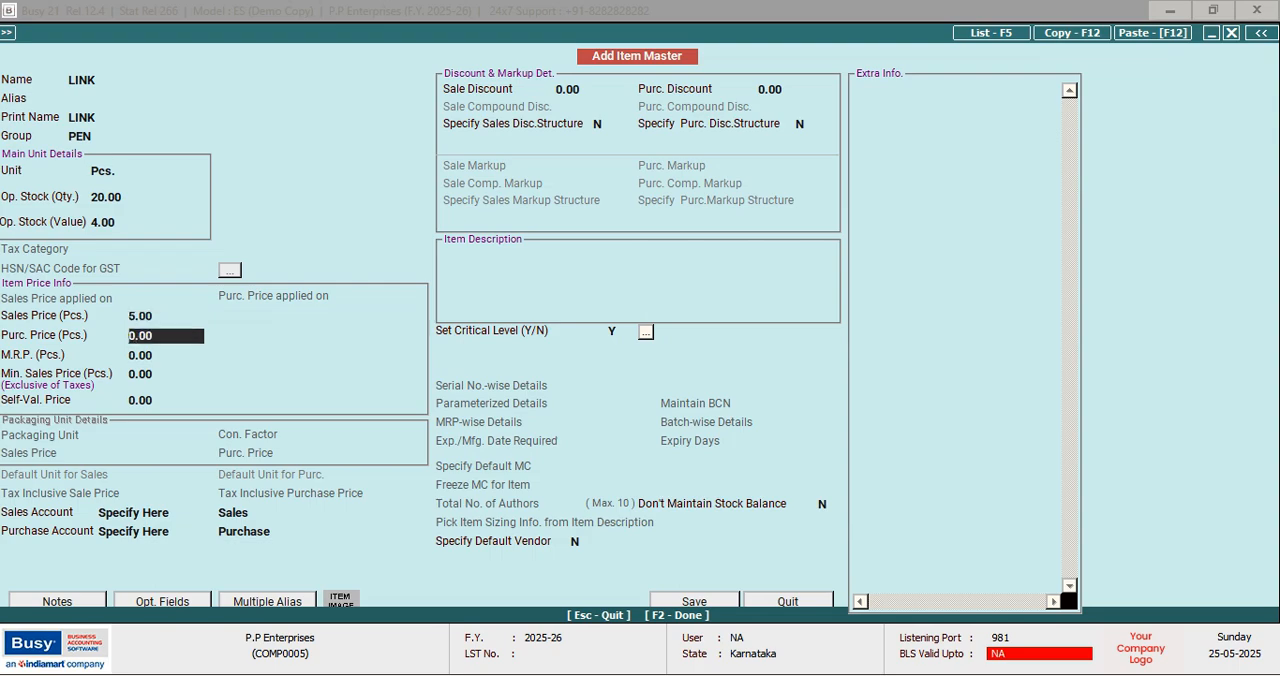
pyautogui.write('4')
pyautogui.press('Return')
pyautogui.press('F2')
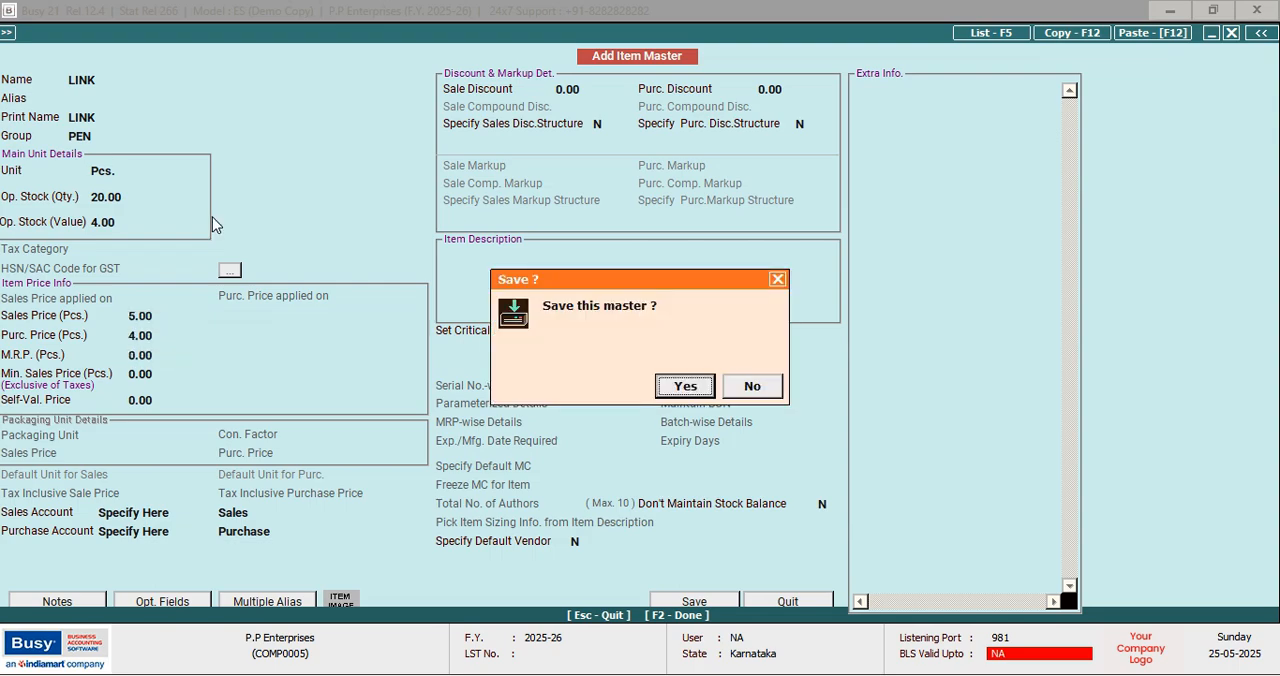
pyautogui.press('Return')
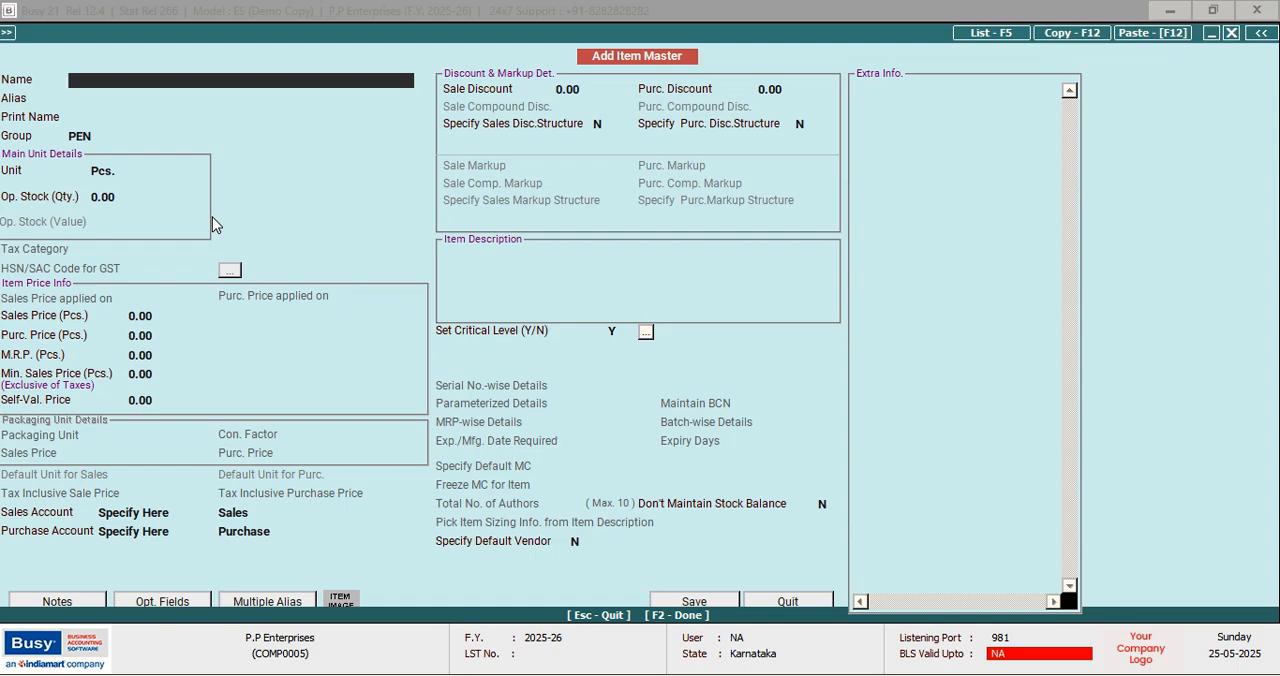
# Leave item entry and open a blank account master for adding party accounts
pyautogui.press('Escape')
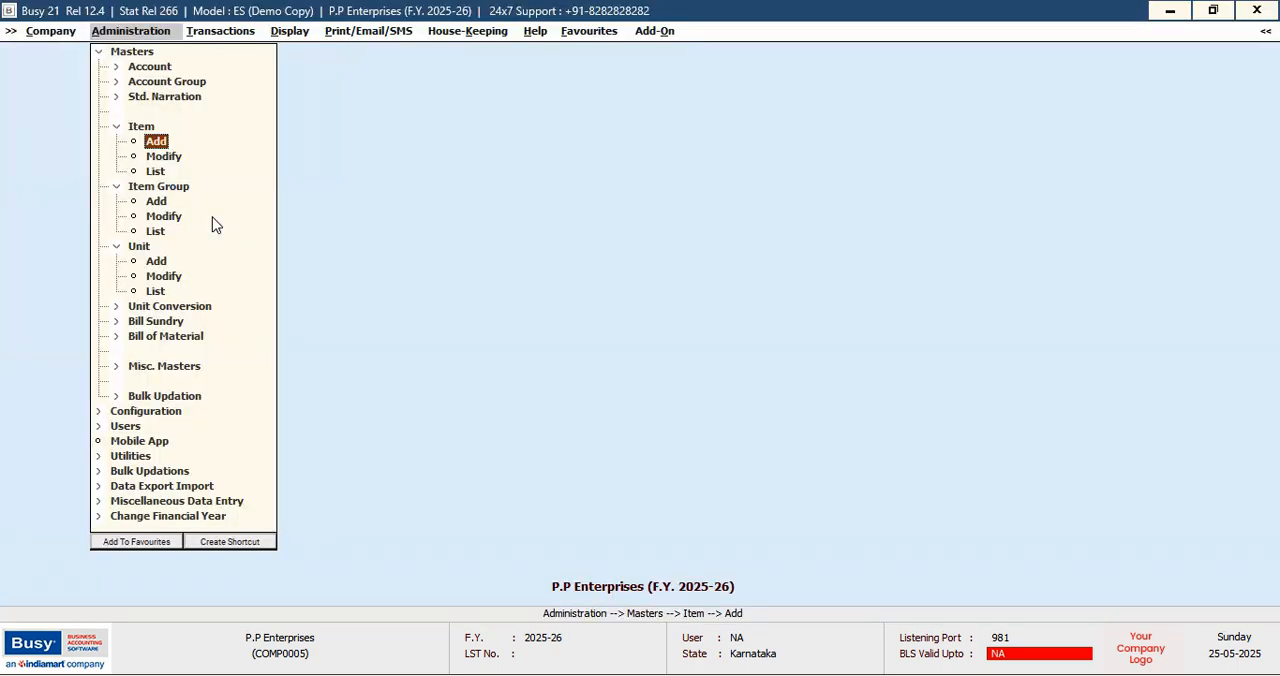
pyautogui.press('Up')
pyautogui.press('Up')
pyautogui.press('Up')
pyautogui.press('Up')
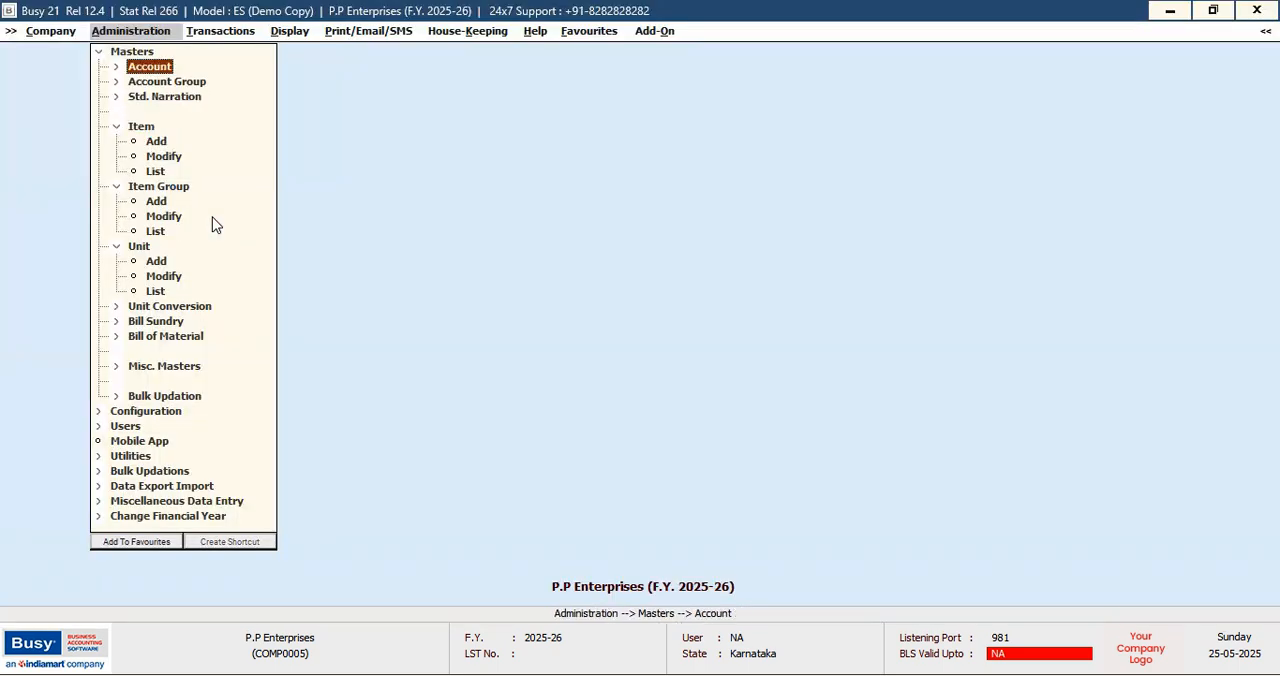
pyautogui.press('Return')
pyautogui.press('Return')
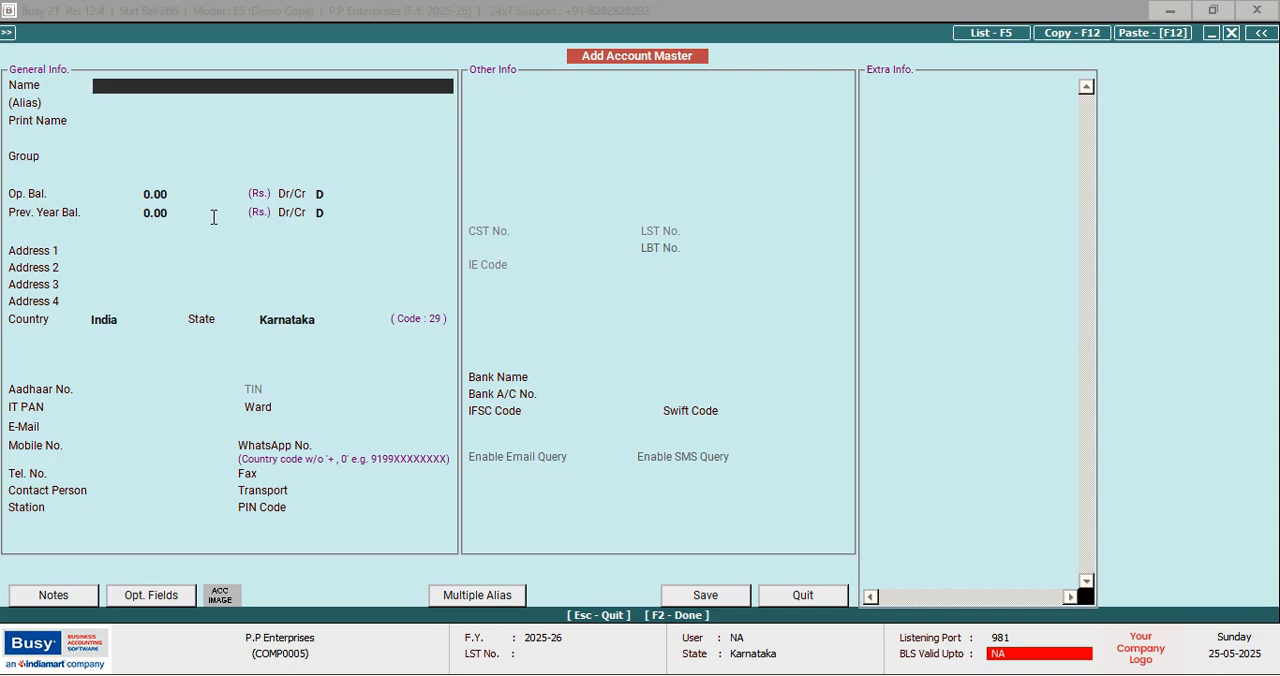
# Name the new account RAJESH PROVISION STORE, leaving the alias empty and keeping the same print name
pyautogui.write('RAJESH PROVISION STORE')
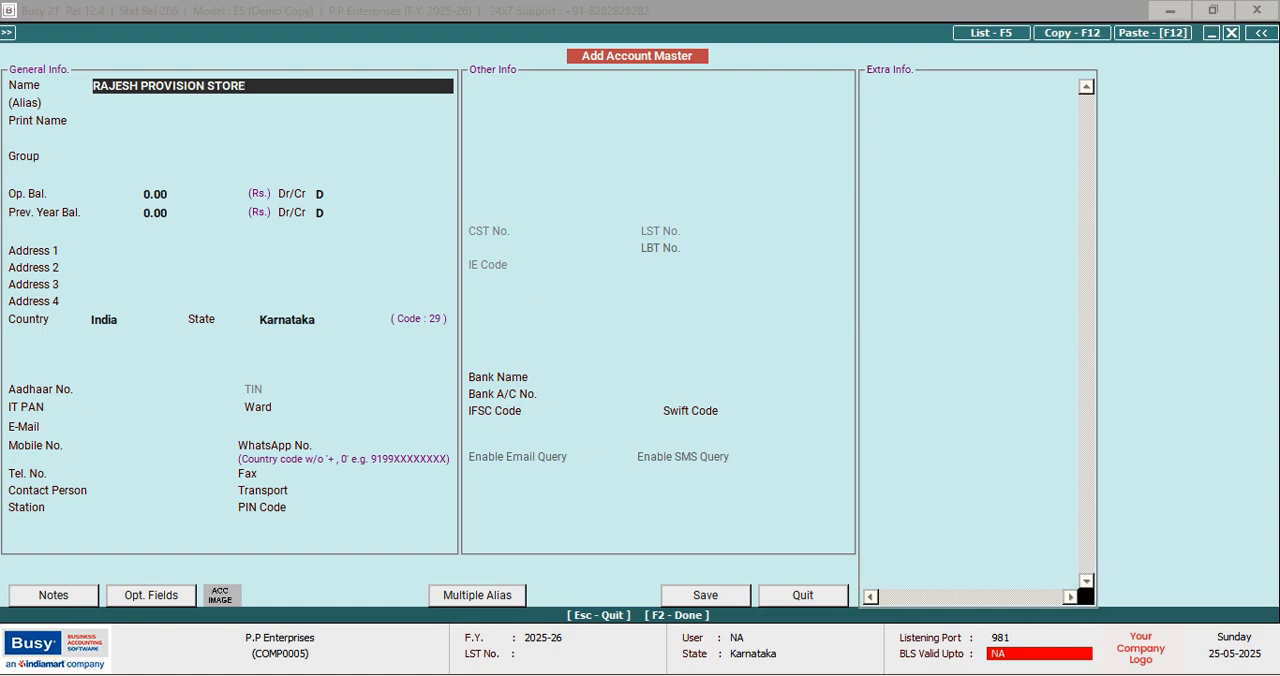
pyautogui.press('Return')
pyautogui.press('Return')
pyautogui.press('Return')
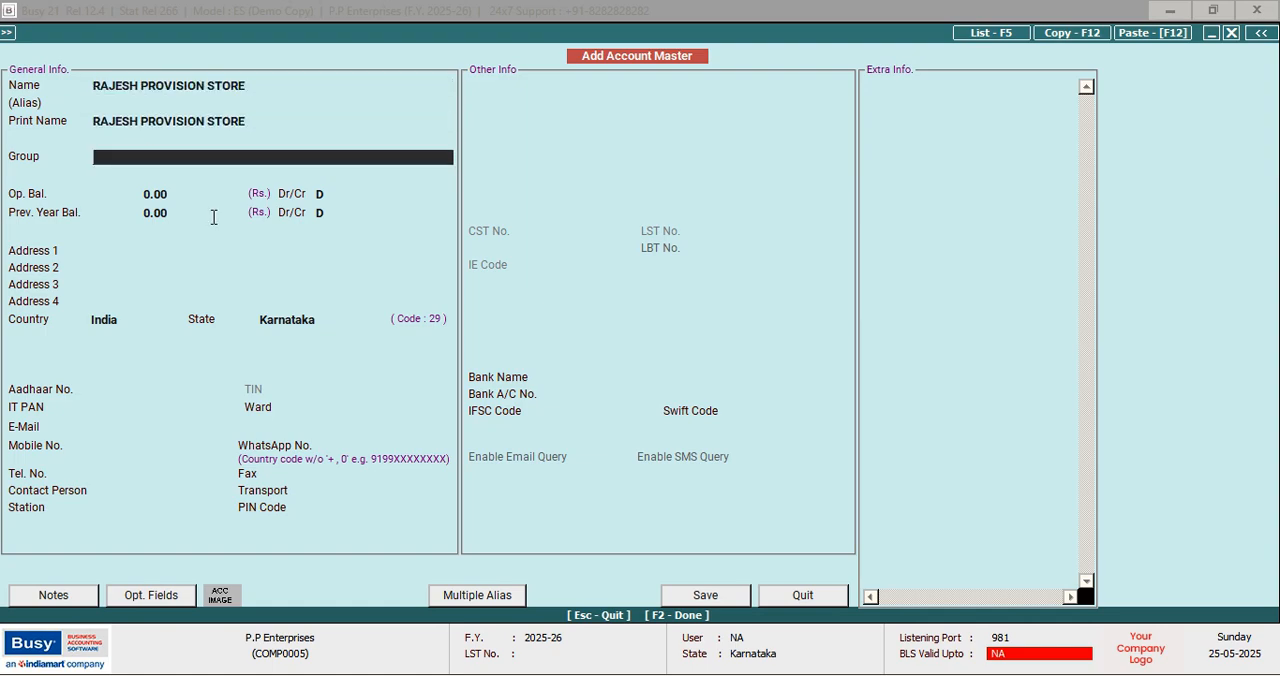
# Assign RAJESH PROVISION STORE to the Sundry Creditors group and save the account
pyautogui.write('S')
pyautogui.press('Down')
pyautogui.press('Down')
pyautogui.press('Down')
pyautogui.press('Down')
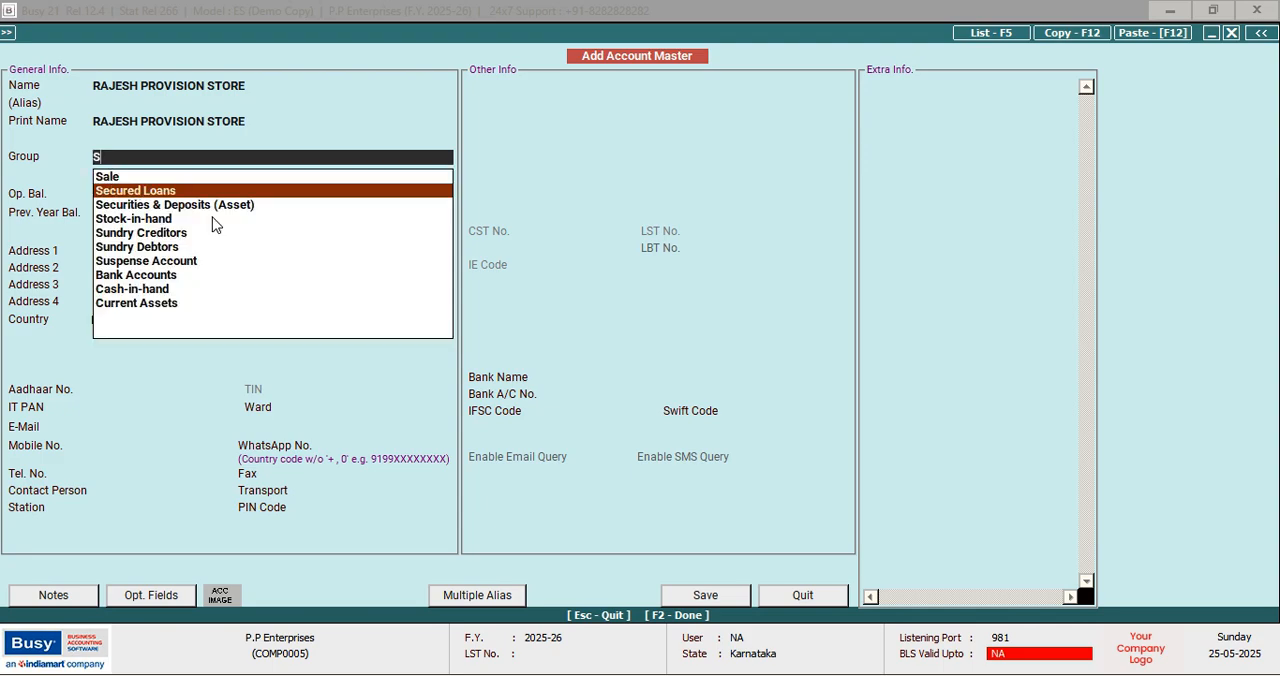
pyautogui.press('Return')
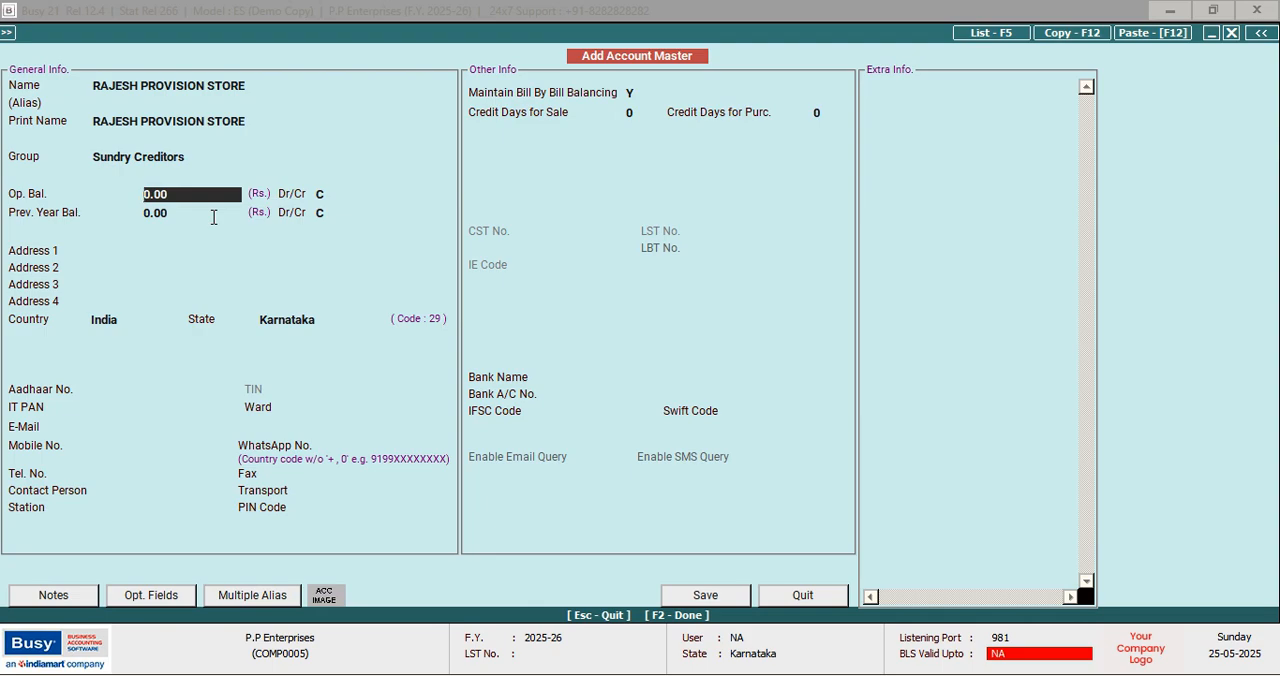
pyautogui.press('F2')
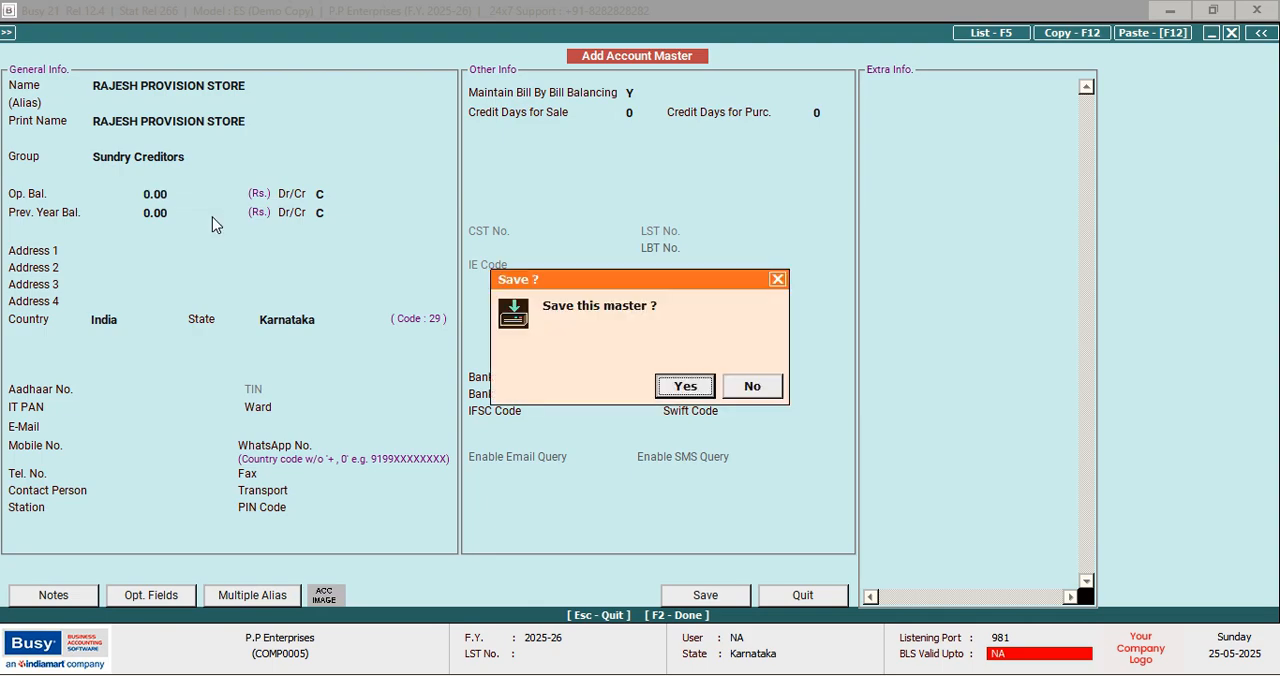
pyautogui.press('Return')
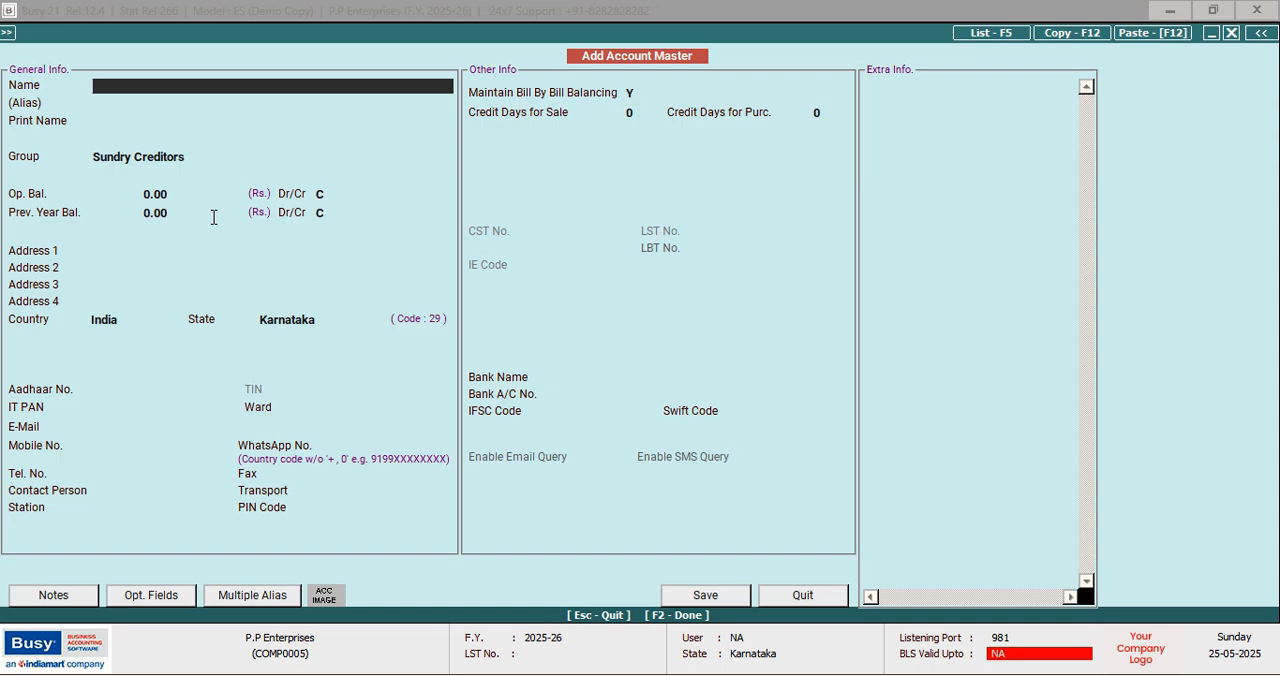
# Name the next account NAMAN OIL DEPO, leaving the alias empty and keeping the same print name
pyautogui.write('NAMAN OIL DEPO')
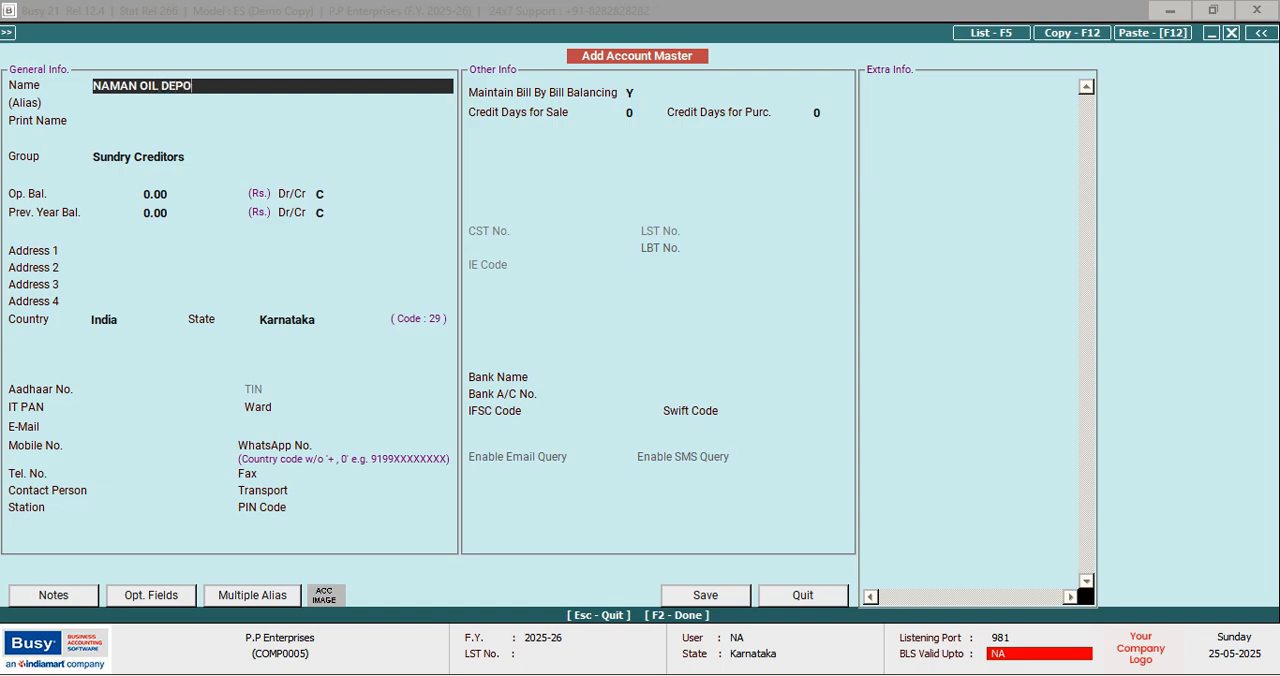
pyautogui.press('Return')
pyautogui.press('Return')
pyautogui.press('Return')
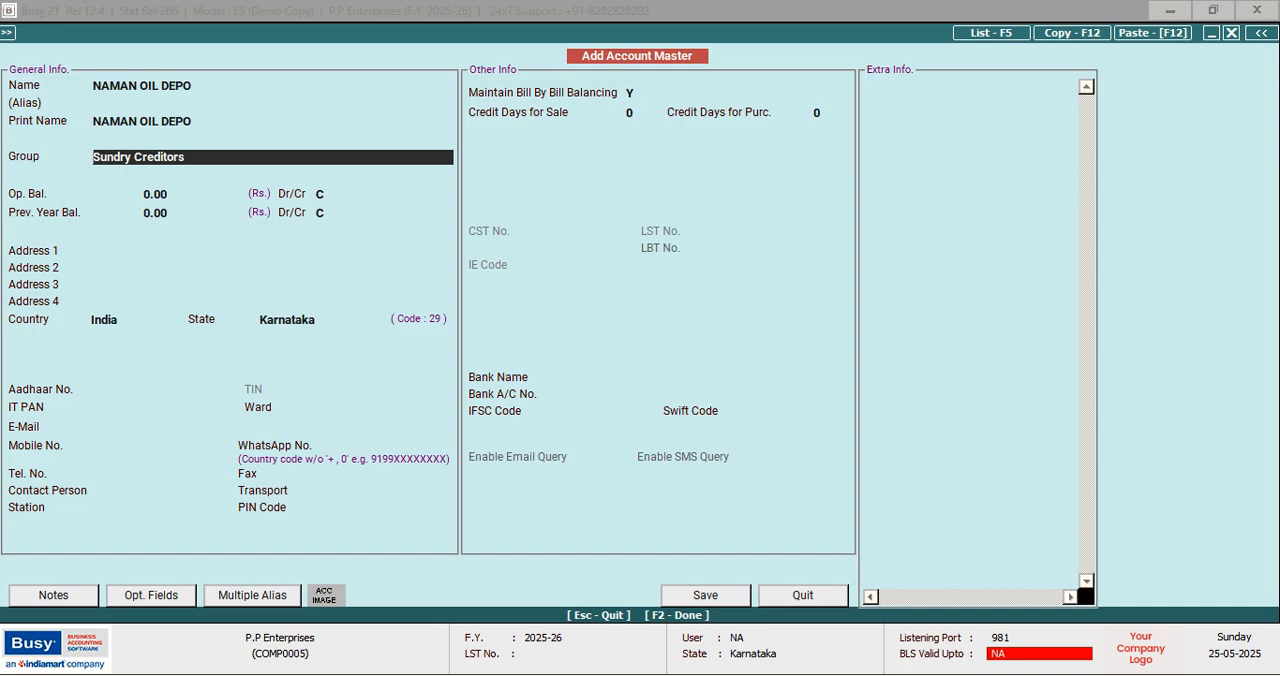
# Assign NAMAN OIL DEPO to the Sundry Debtors group and save the account
pyautogui.write('S')
pyautogui.press('Down')
pyautogui.press('Down')
pyautogui.press('Down')
pyautogui.press('Down')
pyautogui.press('Down')
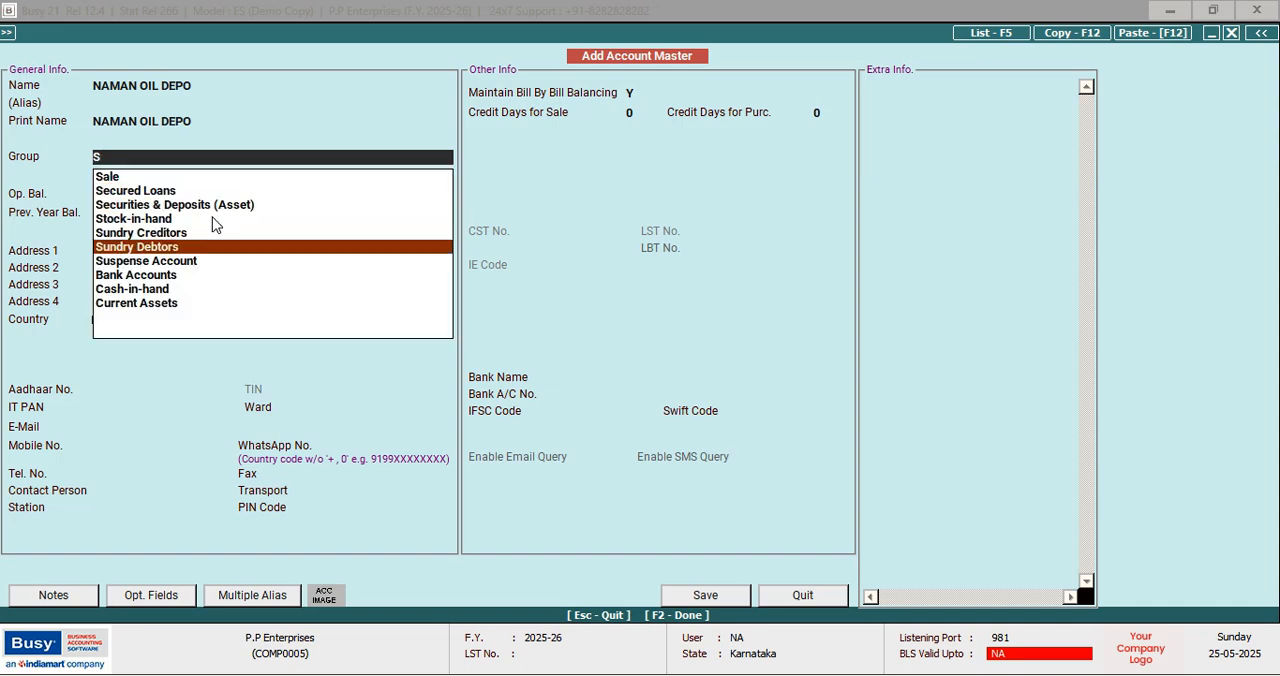
pyautogui.press('Return')
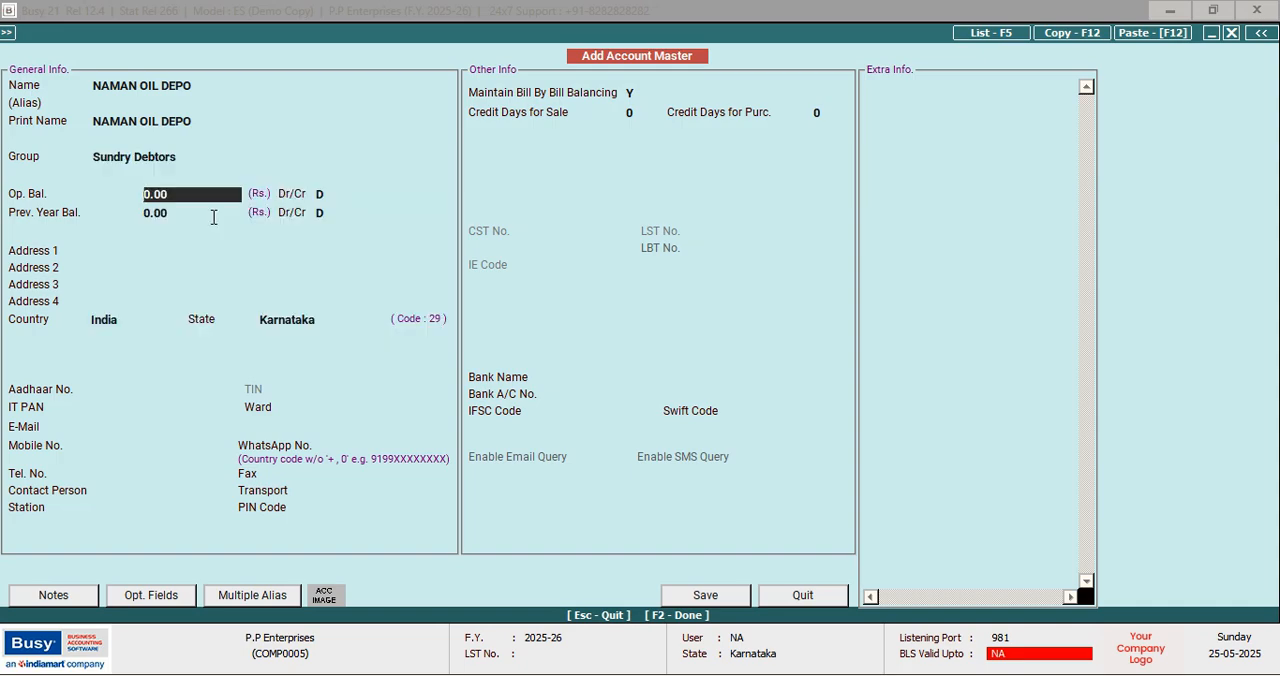
pyautogui.press('F2')
pyautogui.press('Return')
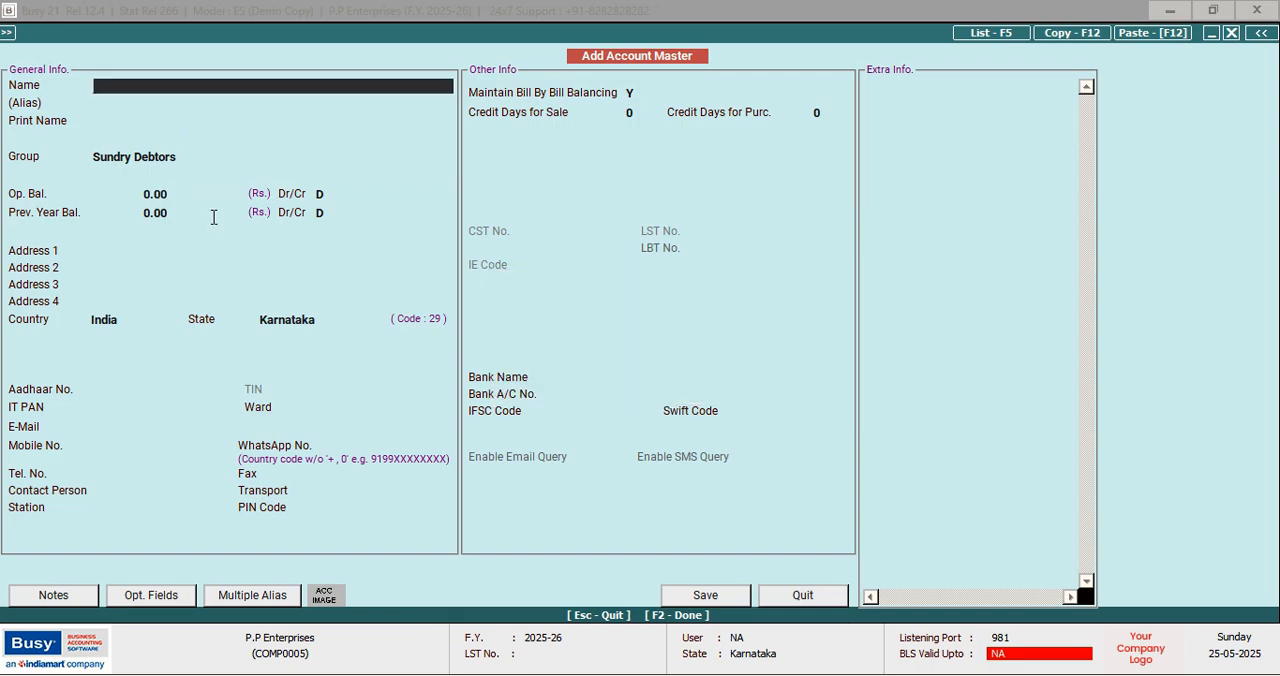
# Name the next account NAKILESH PARLOUR, leaving the alias empty and keeping the same print name
pyautogui.write('NAKILESH PARL')
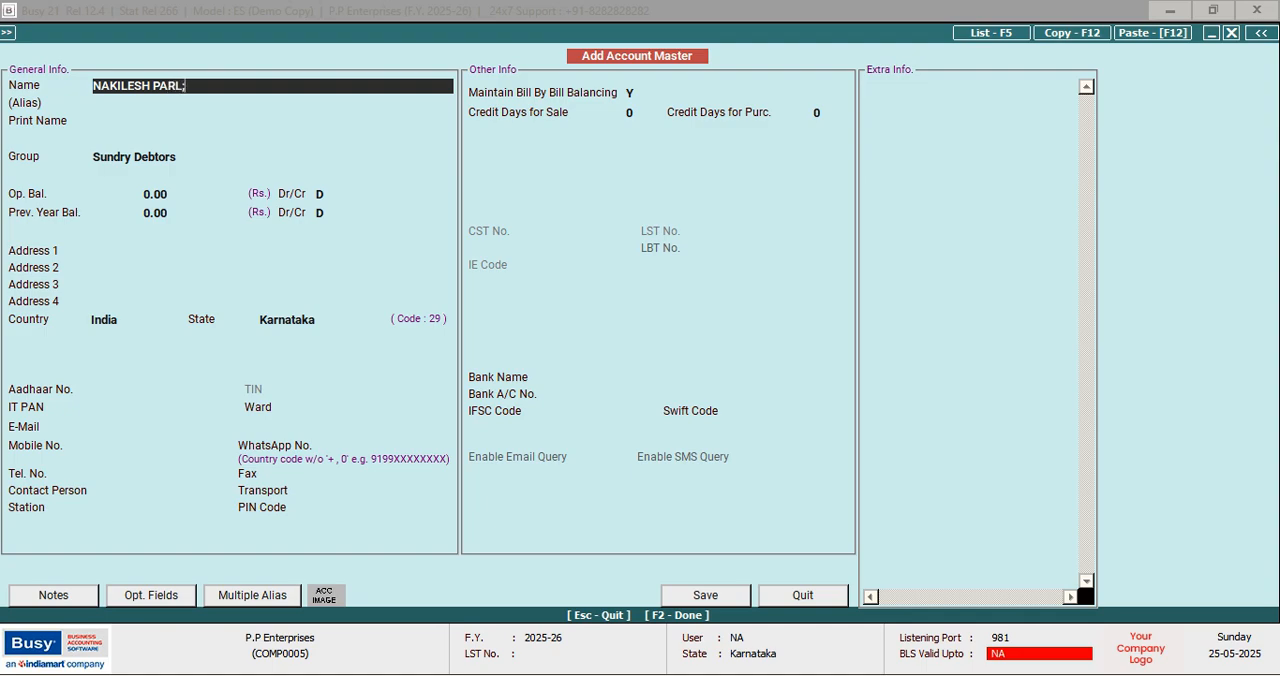
pyautogui.write('OUR')
pyautogui.press('Return')
pyautogui.press('Return')
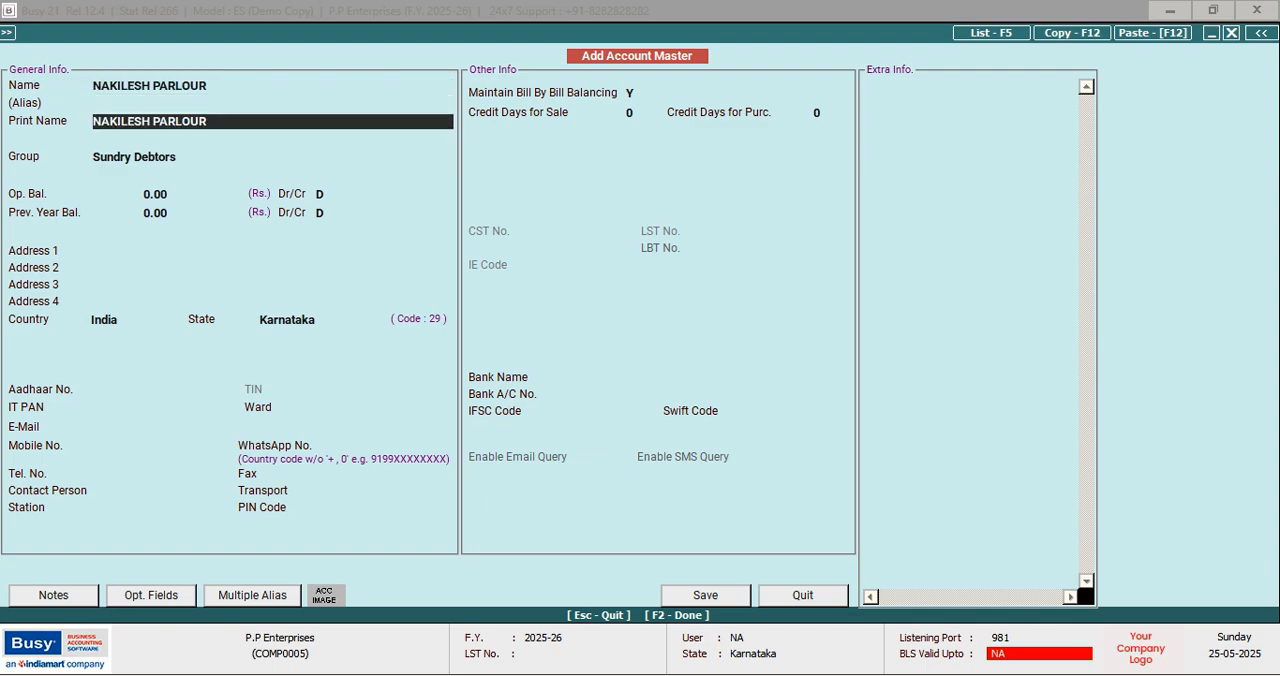
pyautogui.press('Return')
# Assign NAKILESH PARLOUR to the Sundry Creditors group and save the account
pyautogui.write('S')
pyautogui.press('Down')
pyautogui.press('Down')
pyautogui.press('Down')
pyautogui.press('Down')
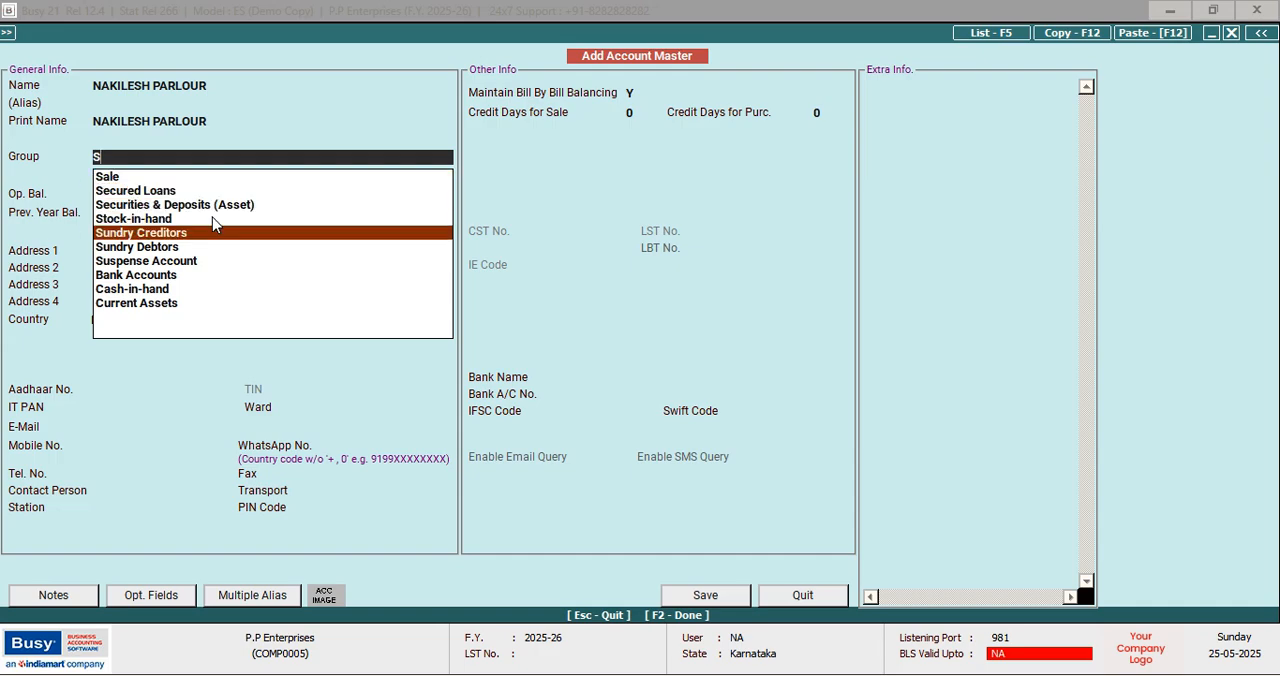
pyautogui.press('Return')
pyautogui.press('F2')
pyautogui.press('Return')
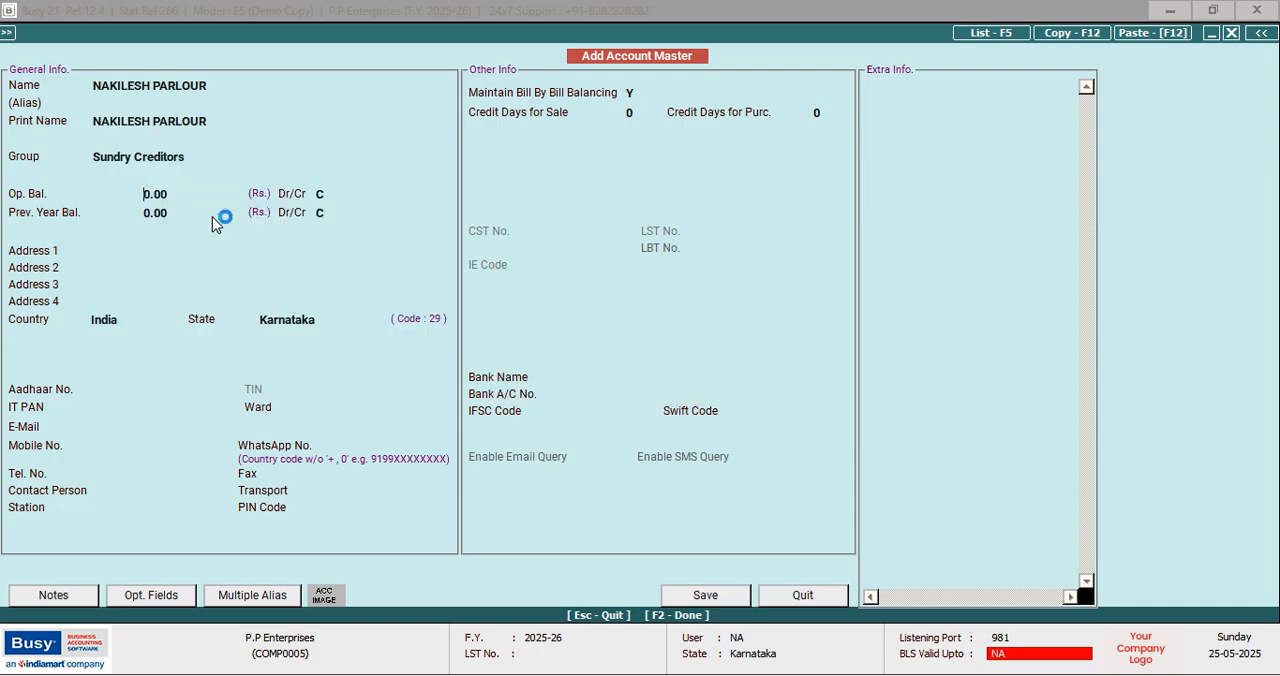
# Name the next account PEPSI INDUSTRIES, leaving the alias empty and keeping the same print name
pyautogui.write('PEPSI INDU')
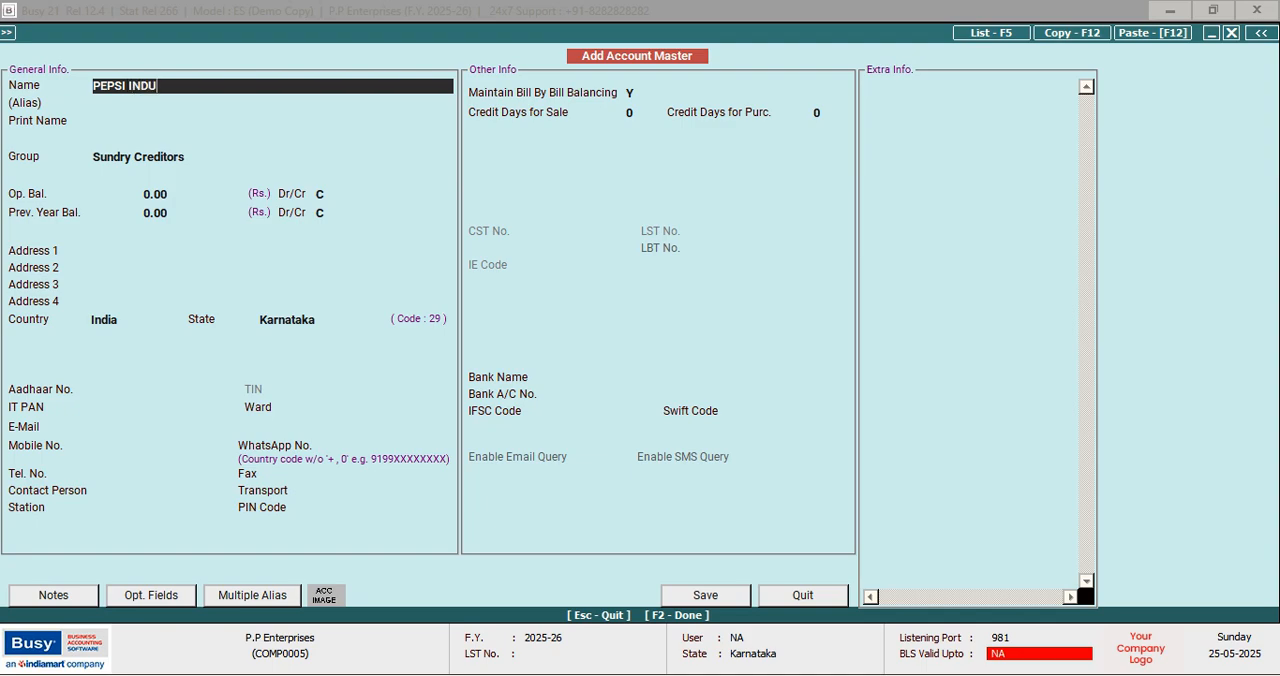
pyautogui.write('STRIES')
pyautogui.press('Return')
pyautogui.press('Return')
pyautogui.press('Return')
# Assign the PEPSI INDUSTRIES account to the Sundry Debtors group
pyautogui.write('S')
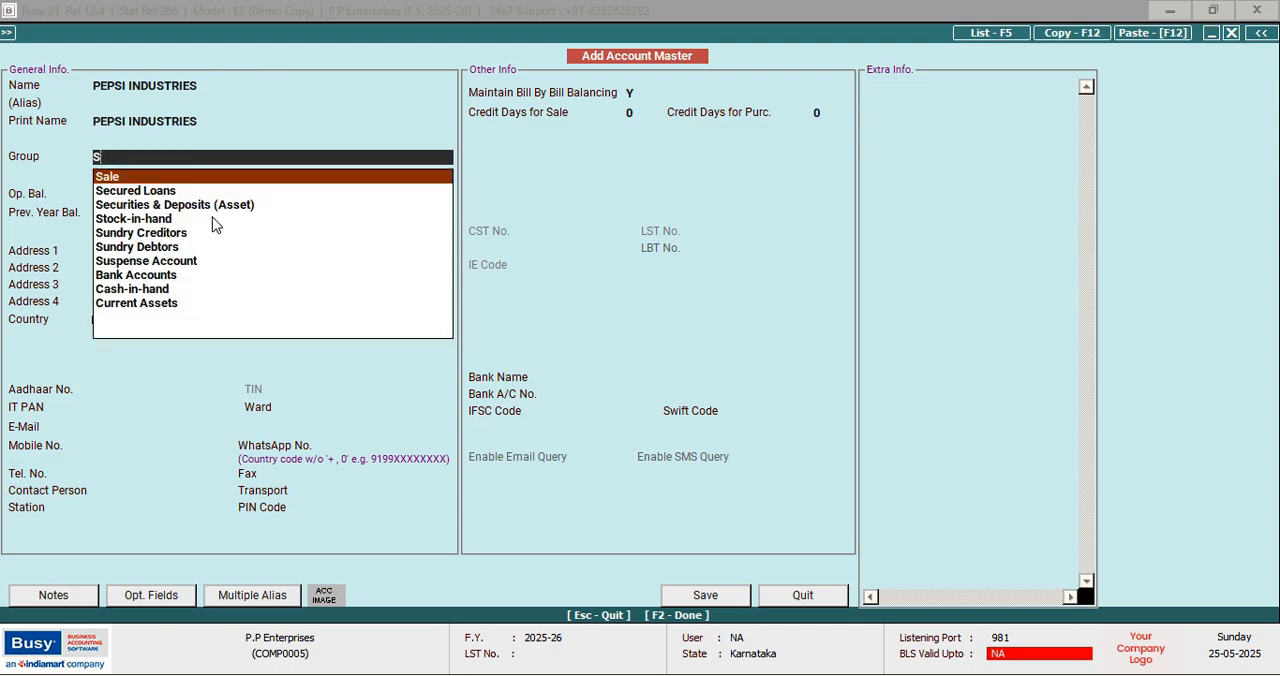
pyautogui.press('Down')
pyautogui.press('Down')
pyautogui.press('Down')
pyautogui.press('Down')
pyautogui.press('Down')
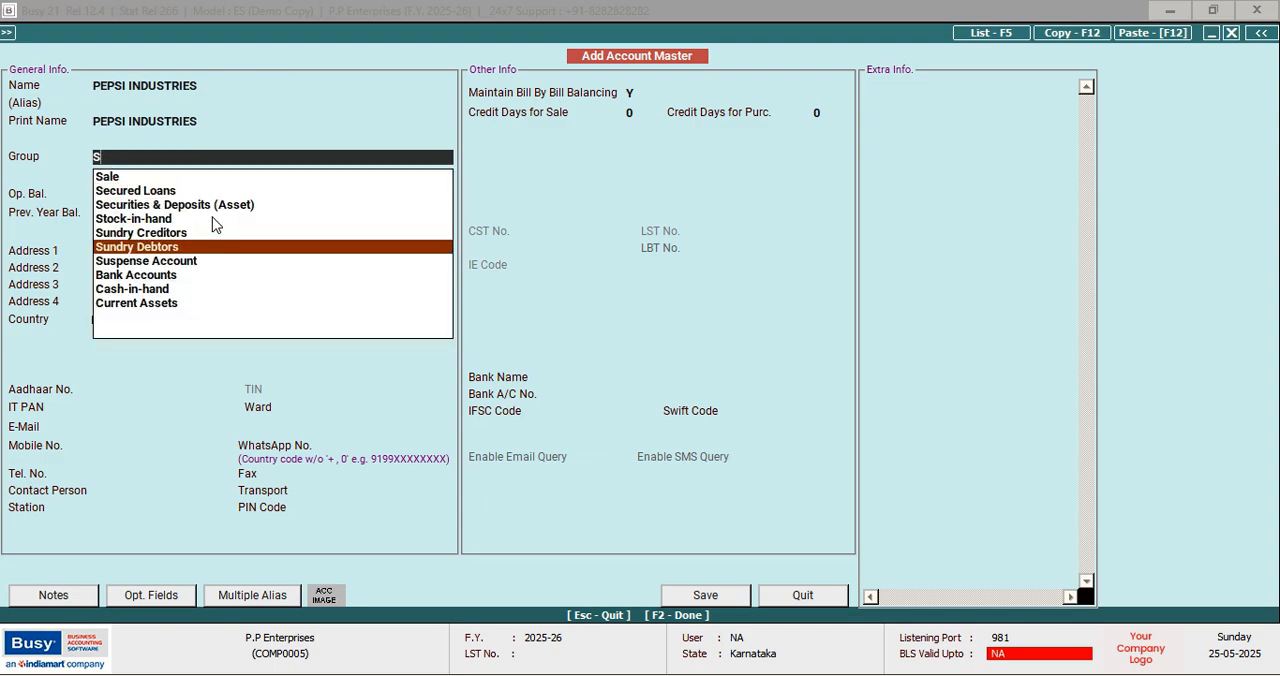
pyautogui.press('Return')
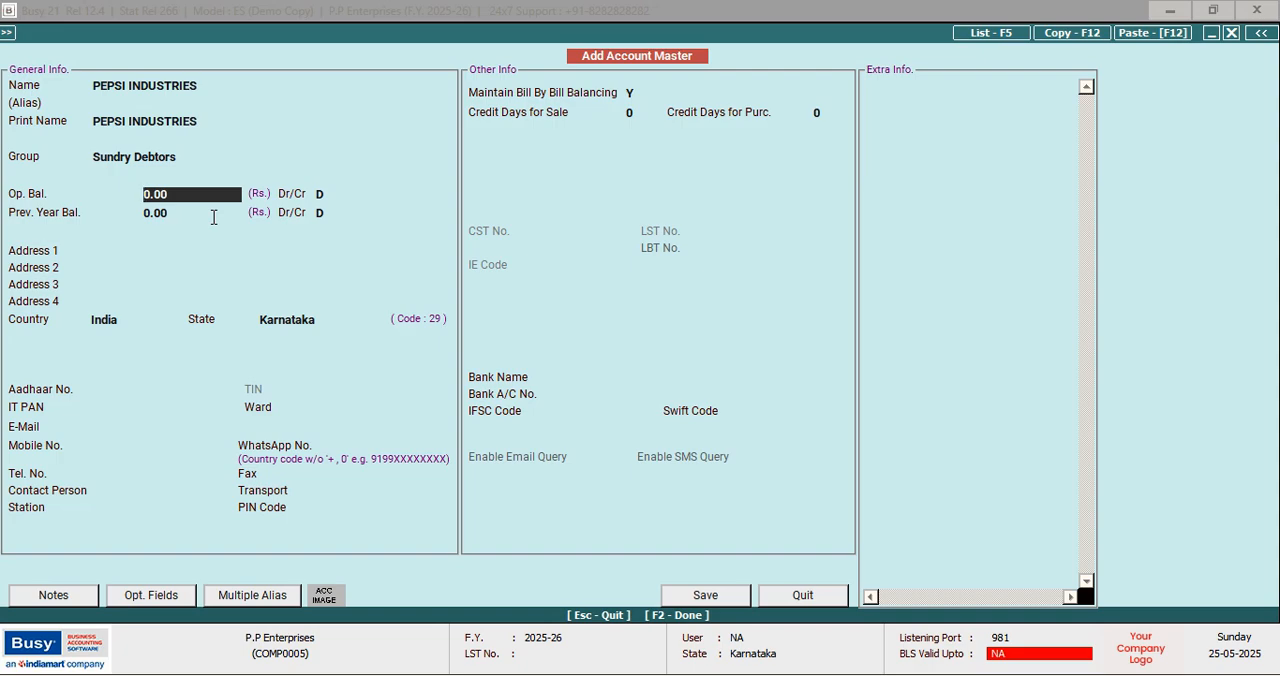
# Save the PEPSI INDUSTRIES account and name the next one KIRTHI GENERAL STORE, leaving the alias empty and keeping the same print name
pyautogui.press('F2')
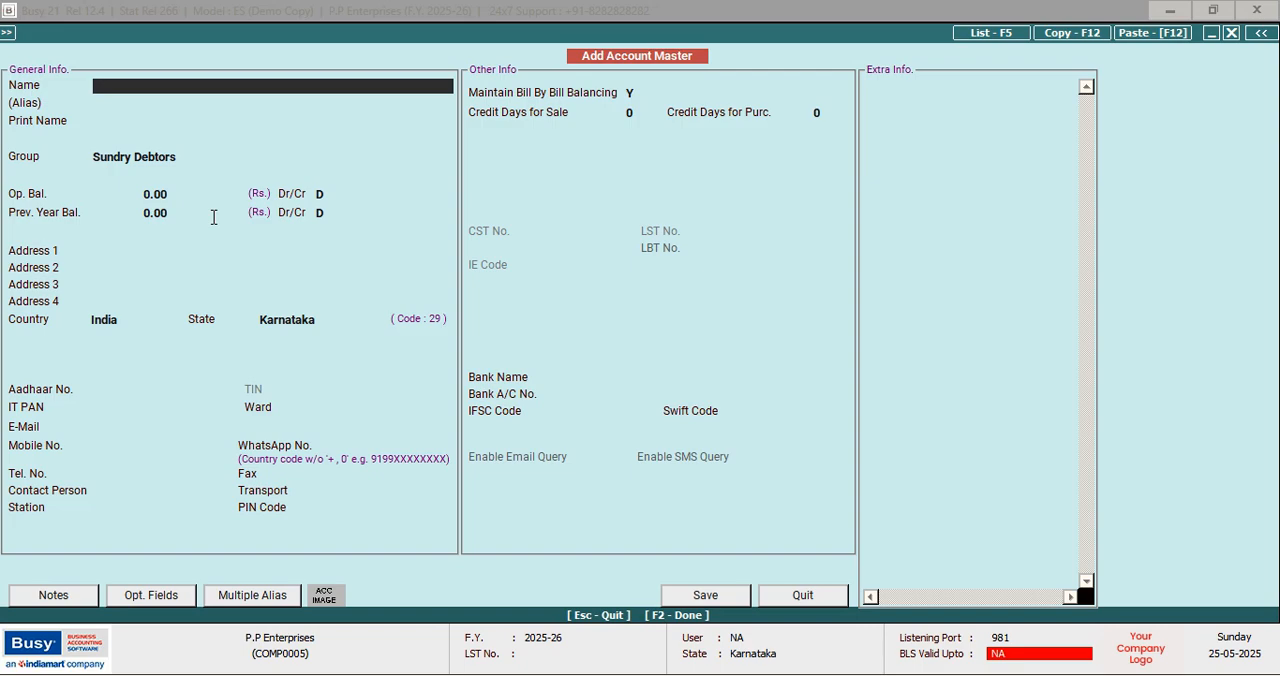
pyautogui.write('KIRTHI GENER')
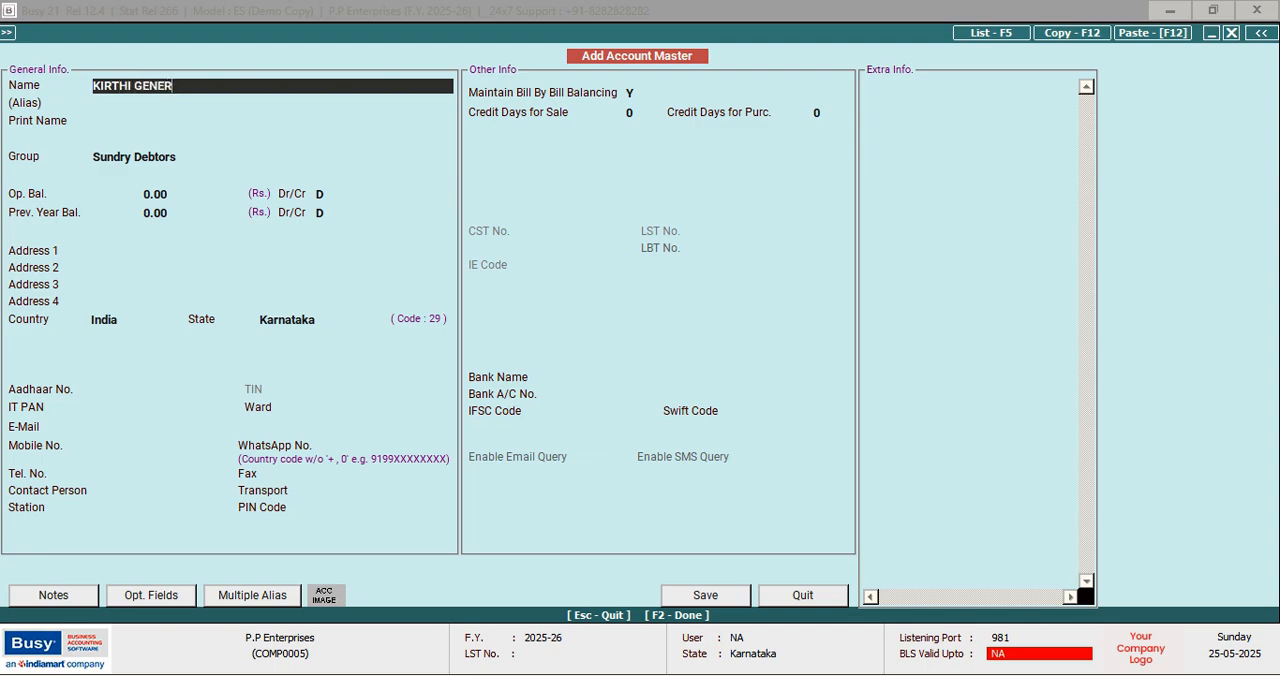
pyautogui.write('AL STORE')
pyautogui.press('Return')
pyautogui.press('Return')
pyautogui.press('Return')
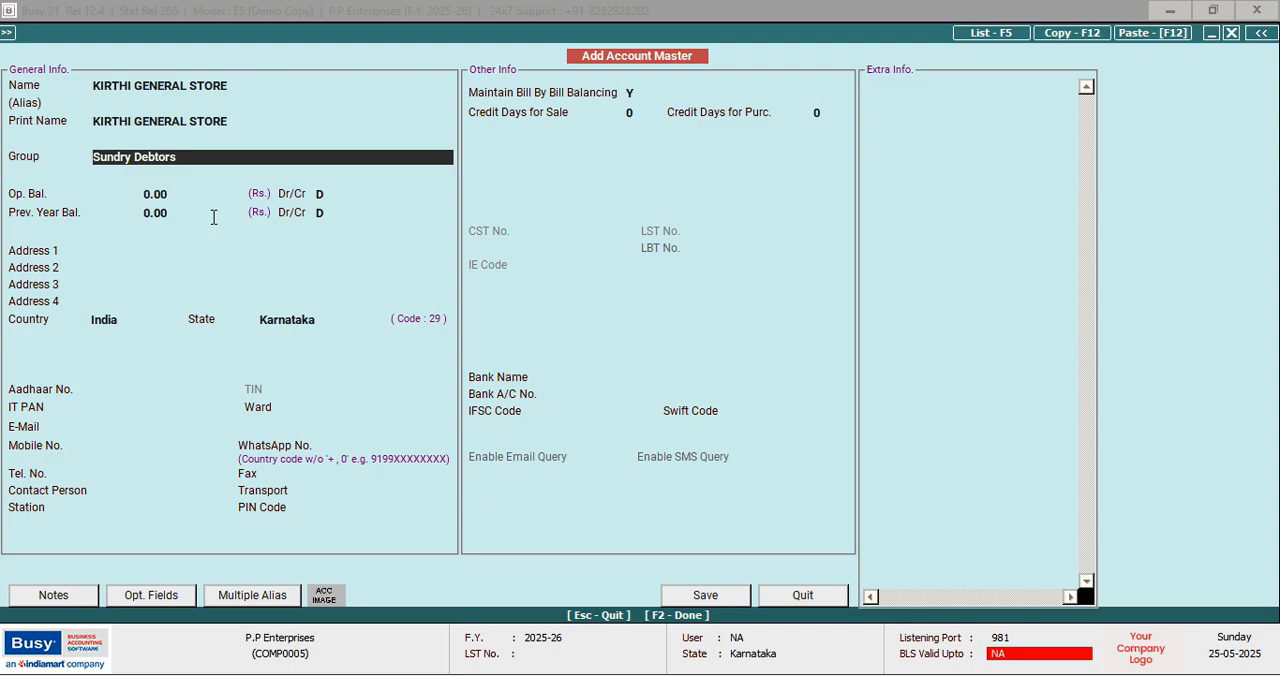
# Assign KIRTHI GENERAL STORE to the Sundry Creditors group and save the account
pyautogui.write('S')
pyautogui.press('Down')
pyautogui.press('Down')
pyautogui.press('Down')
pyautogui.press('Down')
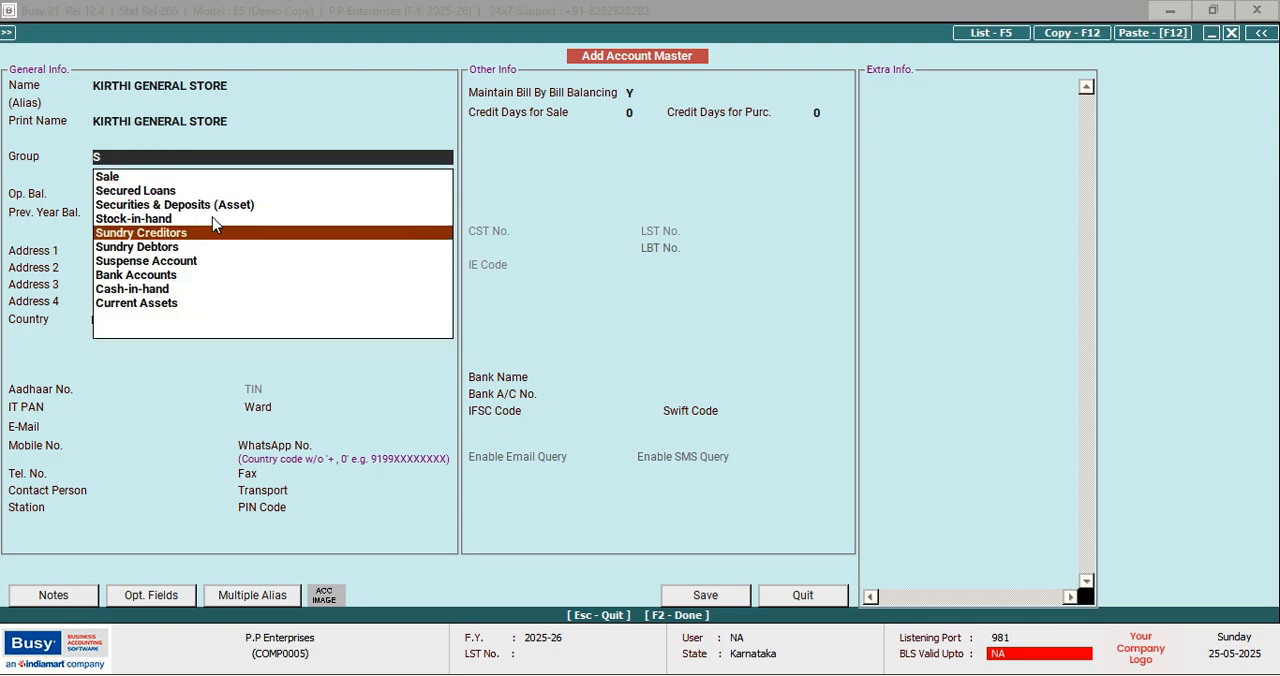
pyautogui.press('Return')
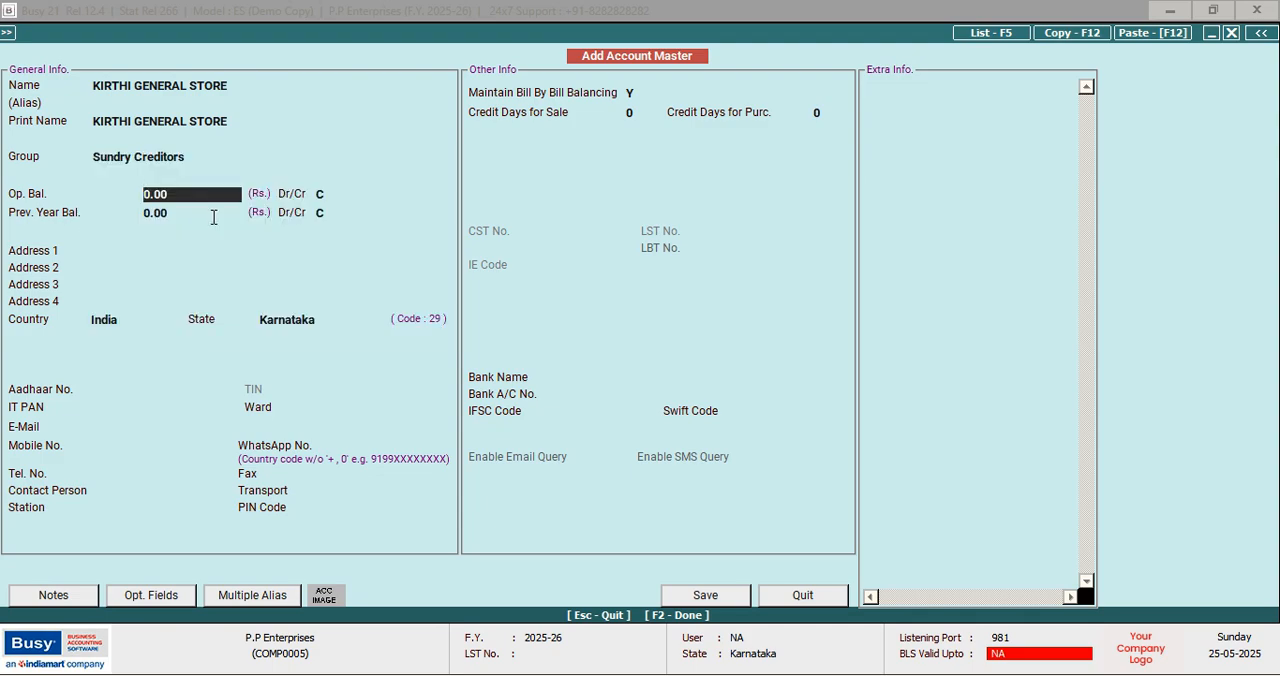
pyautogui.press('F2')
pyautogui.press('Return')
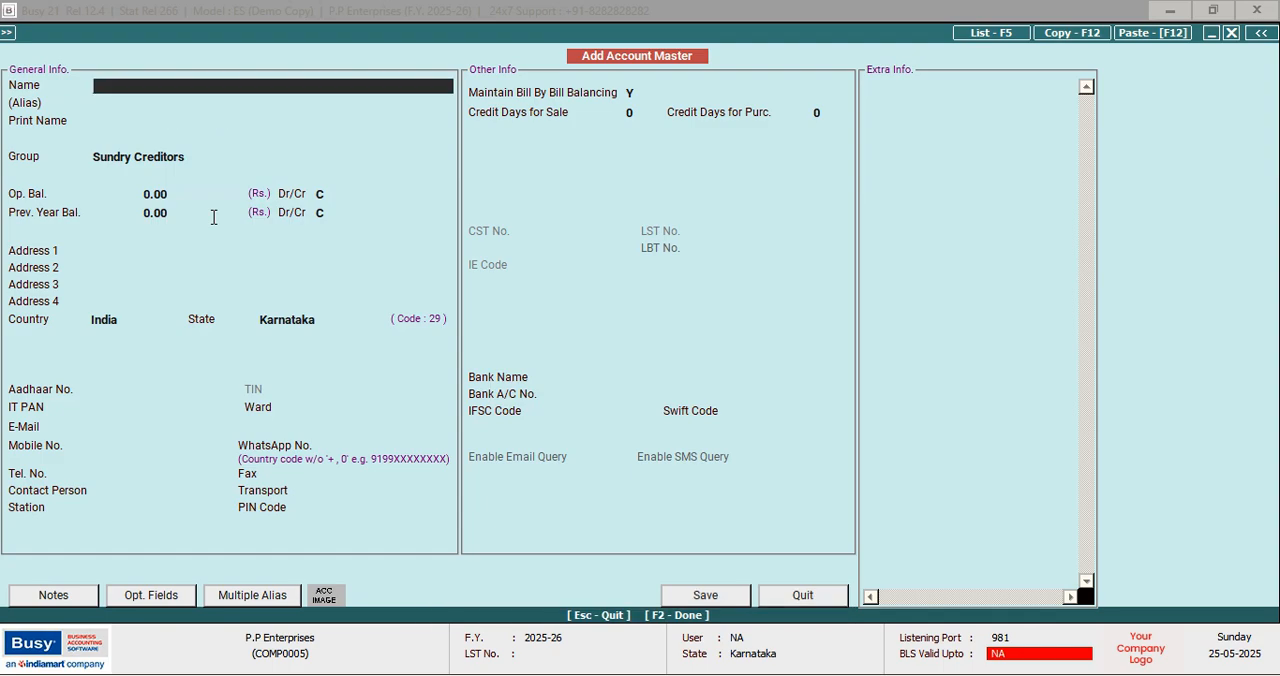
# Name the next account NEHAL GENERAL STORE, leaving the alias empty and keeping the same print name
pyautogui.write('NEHAL GENERAL STRO')
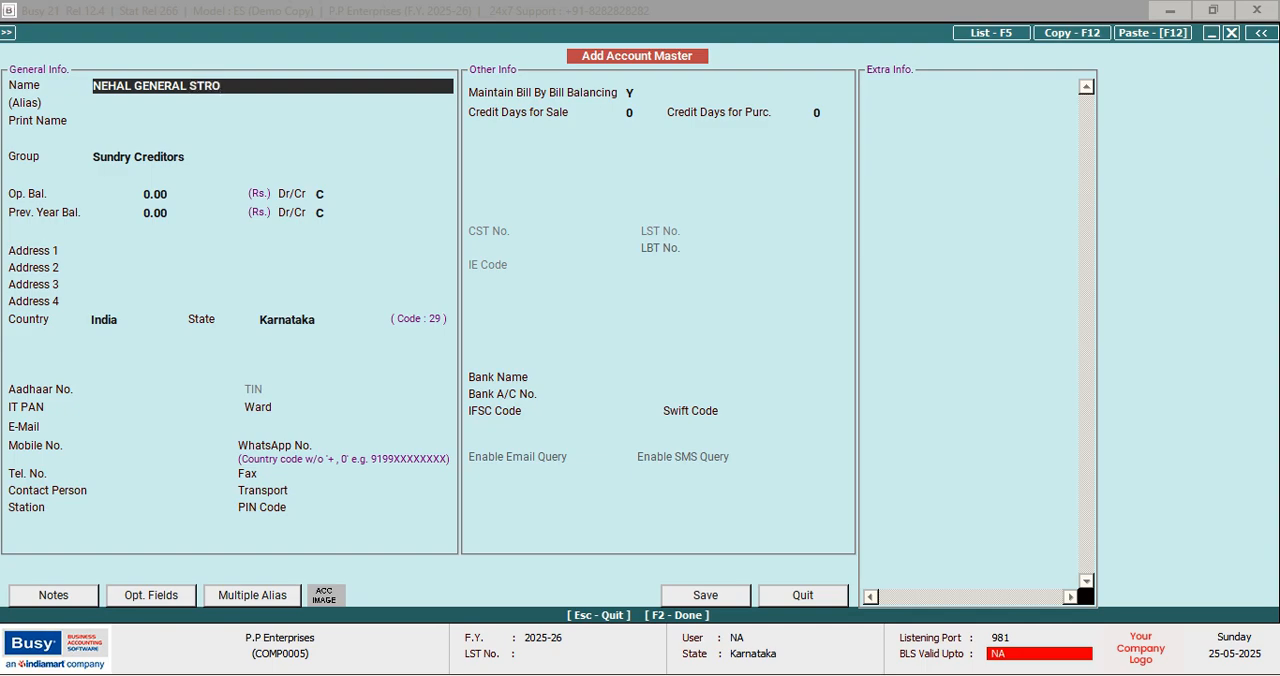
pyautogui.press('BackSpace')
pyautogui.press('BackSpace')
pyautogui.write('ORE')
pyautogui.press('Return')
pyautogui.press('Return')
pyautogui.press('Return')
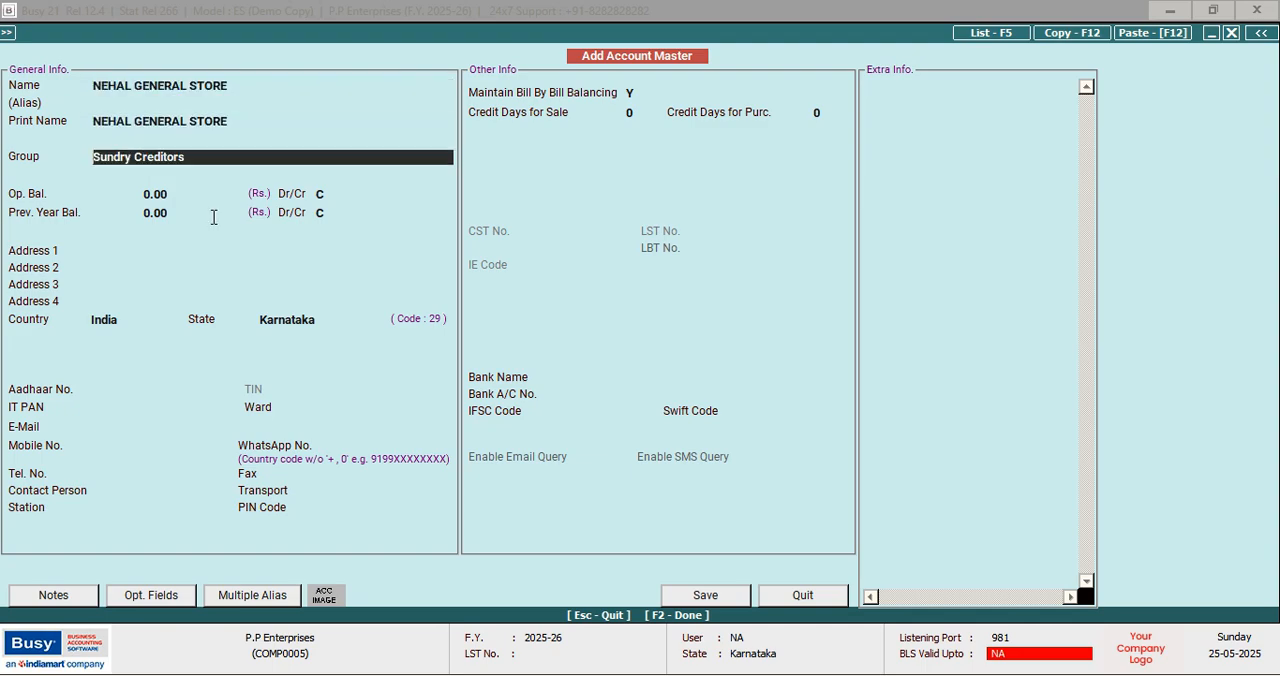
# Assign NEHAL GENERAL STORE to the Sundry Debtors group, save the account and leave account entry
pyautogui.write('S')
pyautogui.press('Down')
pyautogui.press('Down')
pyautogui.press('Down')
pyautogui.press('Down')
pyautogui.press('Down')
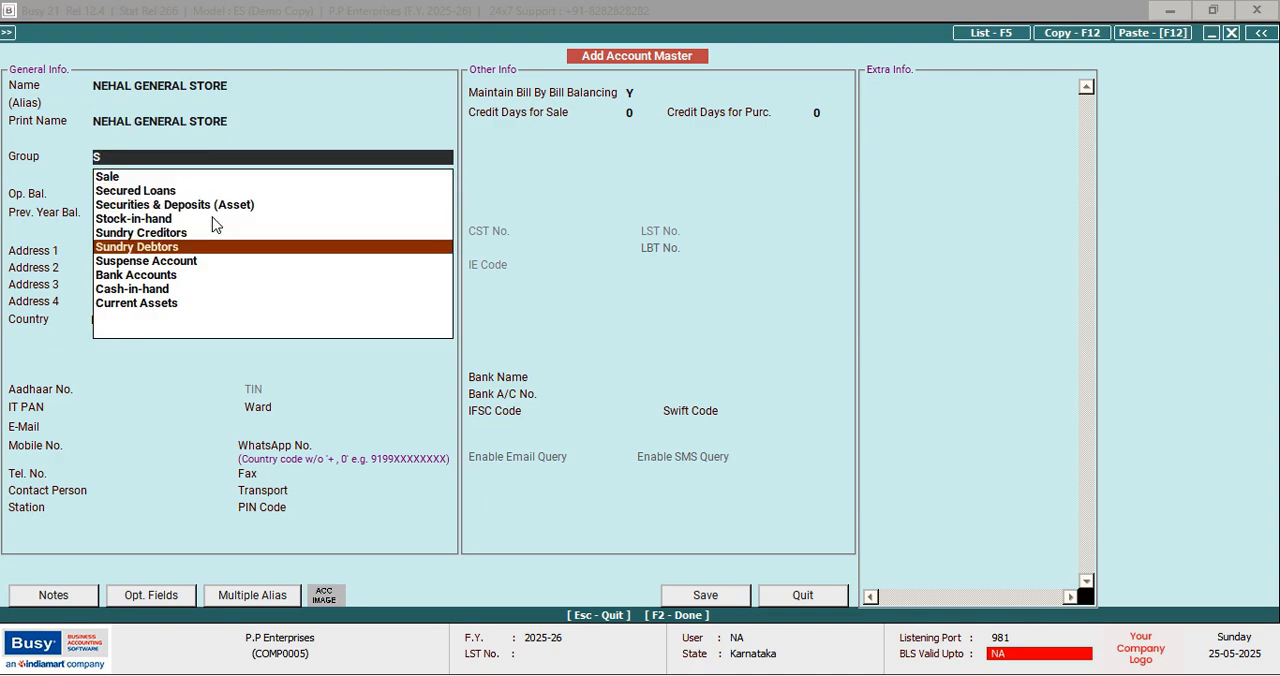
pyautogui.press('Return')
pyautogui.press('F2')
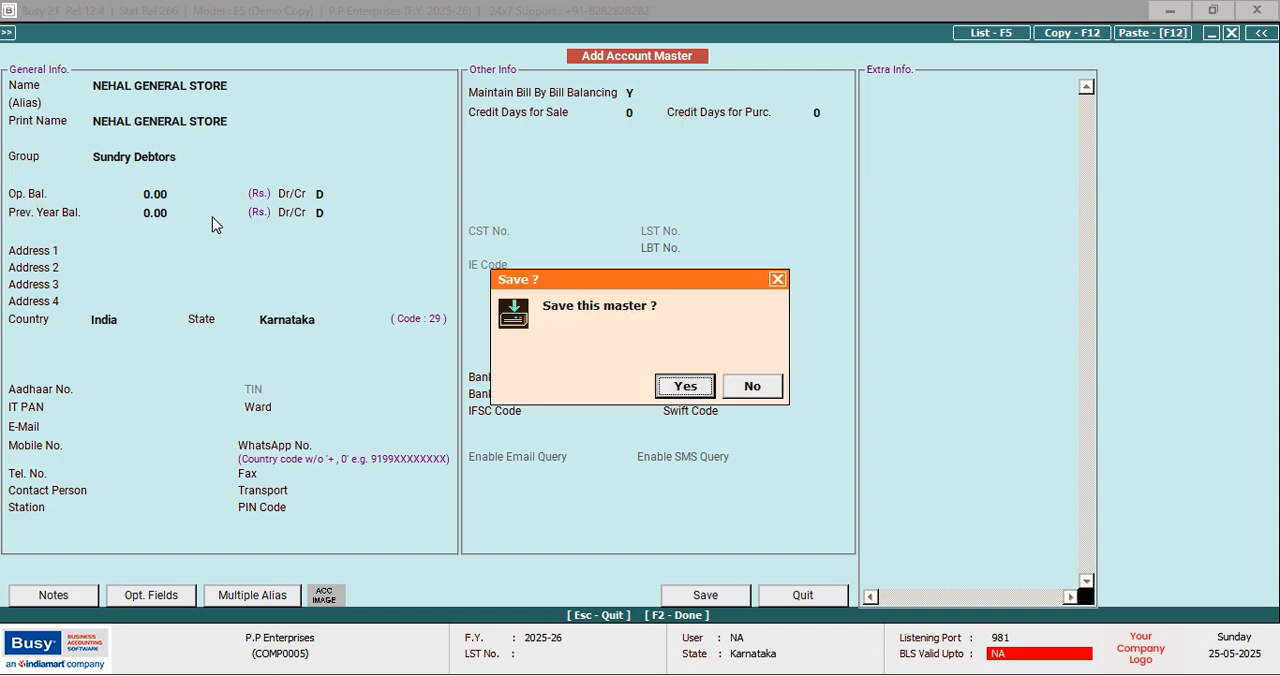
pyautogui.press('Return')
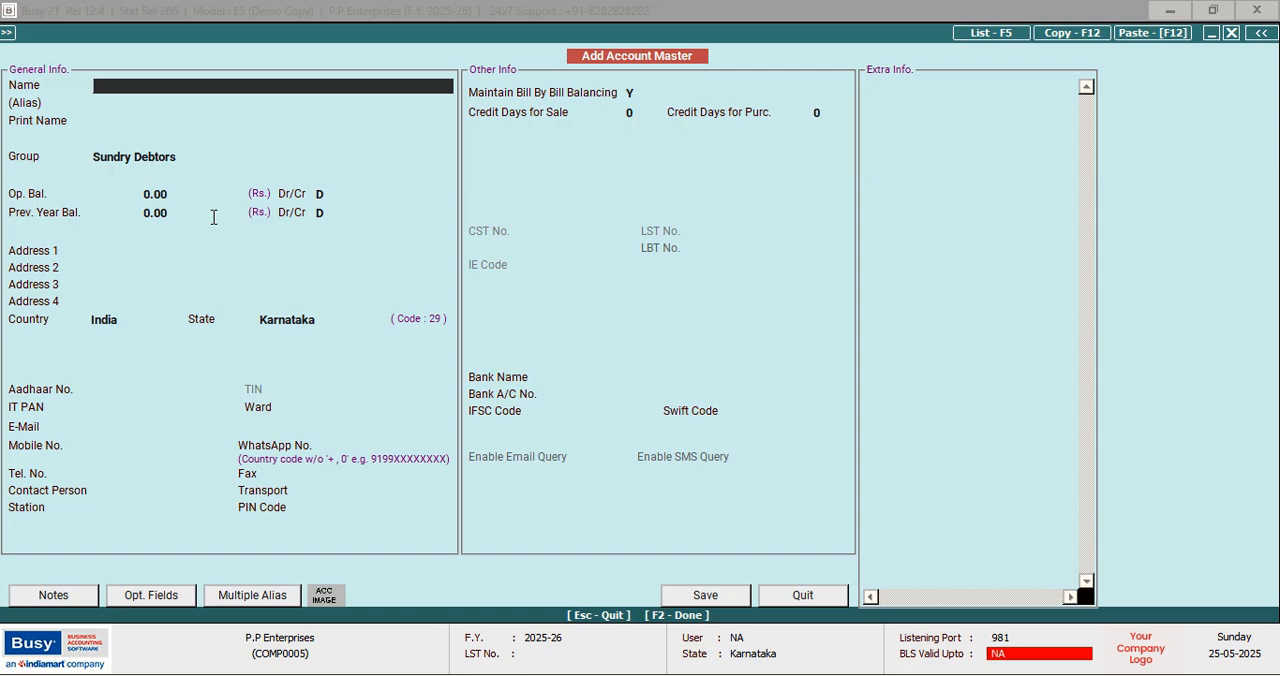
pyautogui.press('Escape')
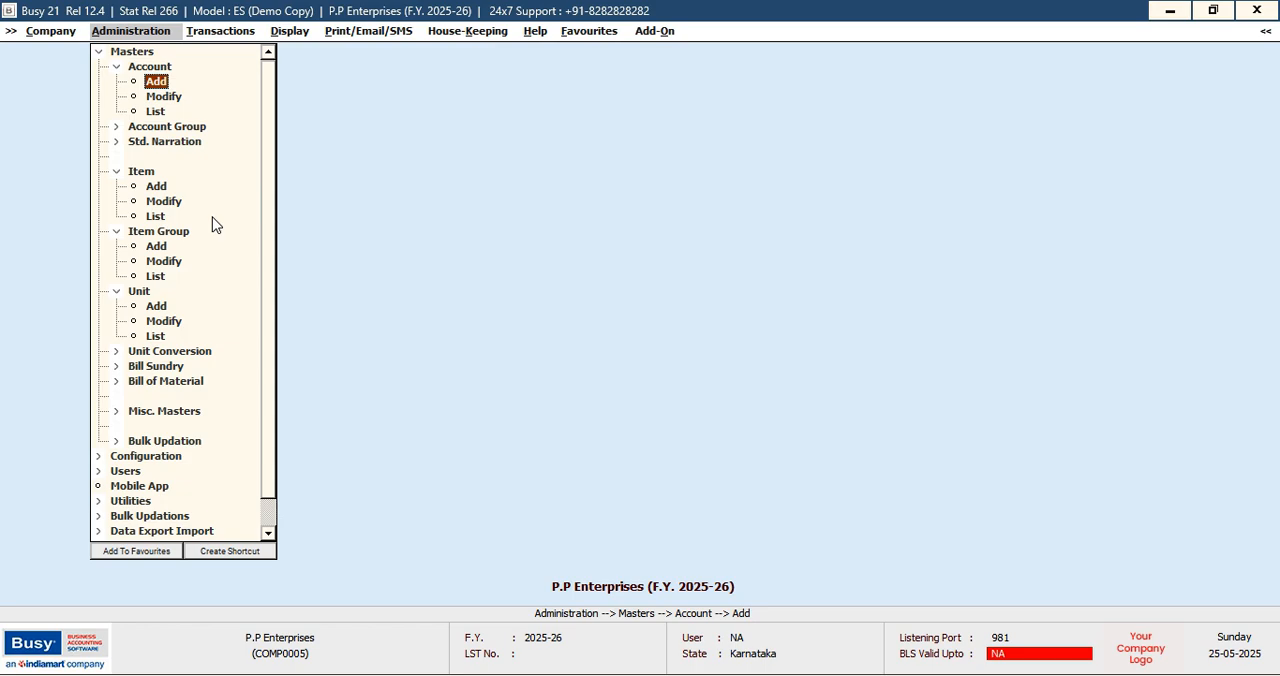
pyautogui.press('Right')
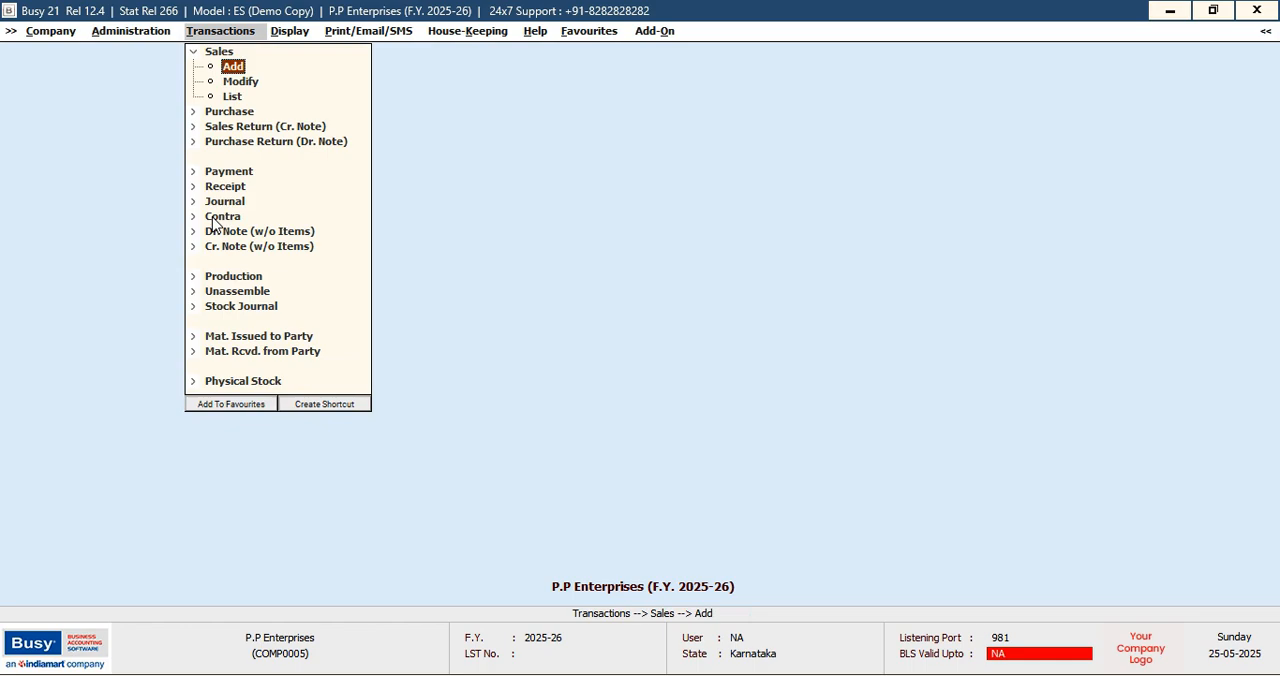
pyautogui.press('Down')
pyautogui.press('Down')
pyautogui.press('Down')
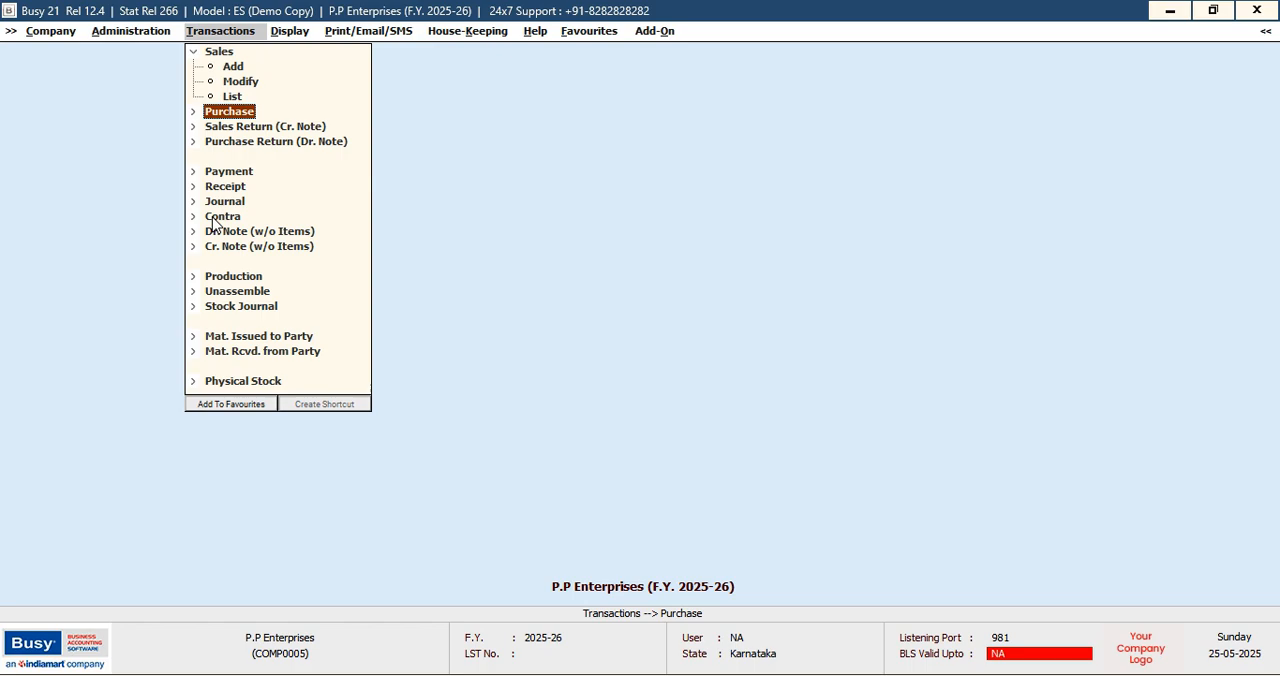
pyautogui.press('Return')
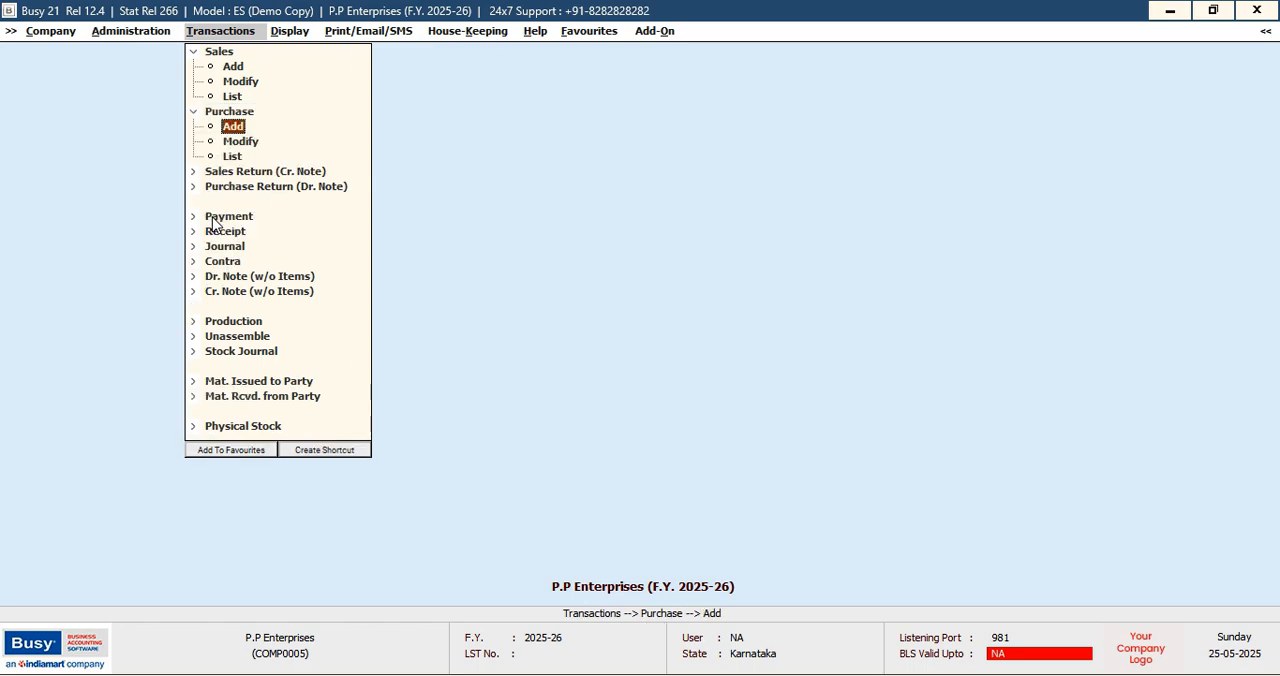
pyautogui.press('Escape')
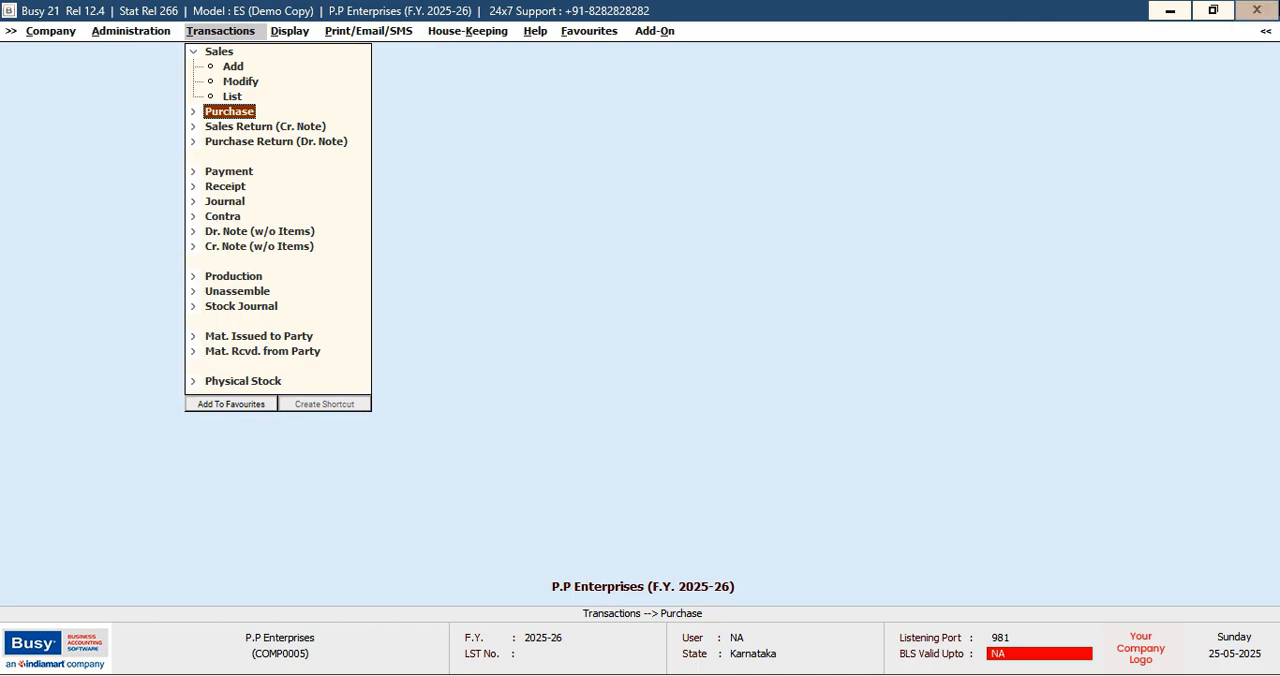
# Start a purchase voucher dated 01-04-2025, numbered A001, for the party RAJESH PROVISION STORE, leaving the narration empty
pyautogui.click(1265, 34)
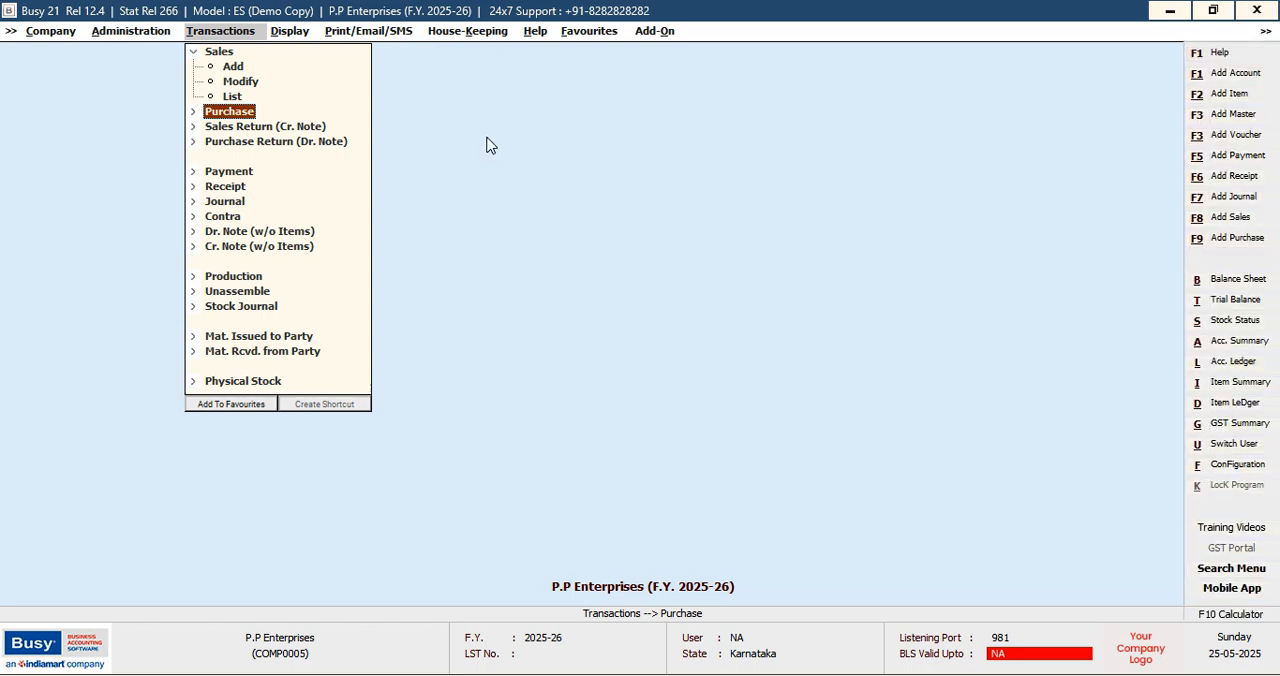
pyautogui.press('F9')
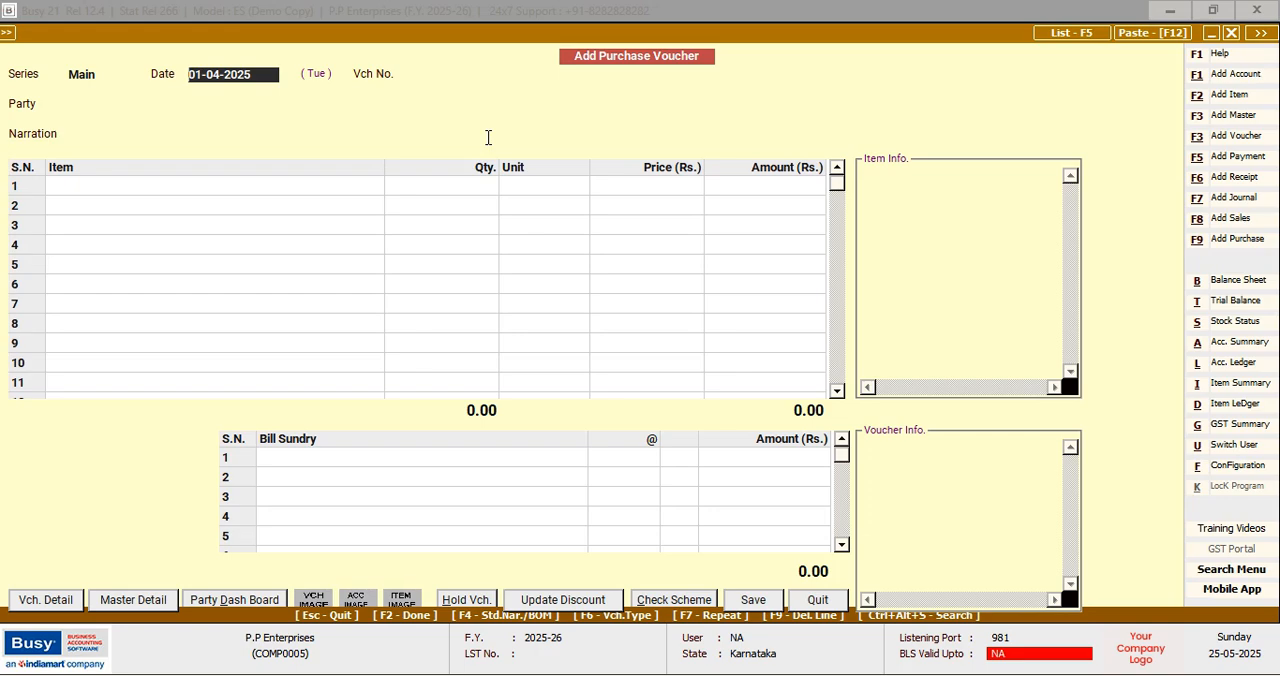
pyautogui.press('Return')
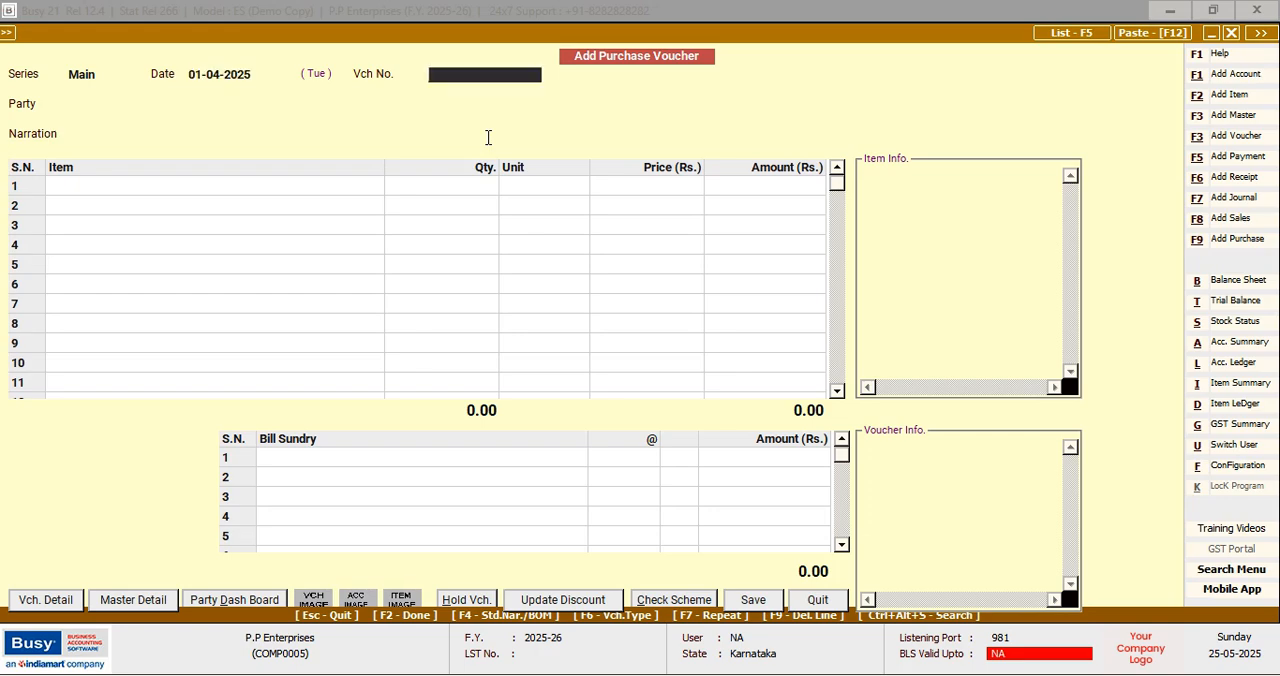
pyautogui.write('a001')
pyautogui.press('Return')
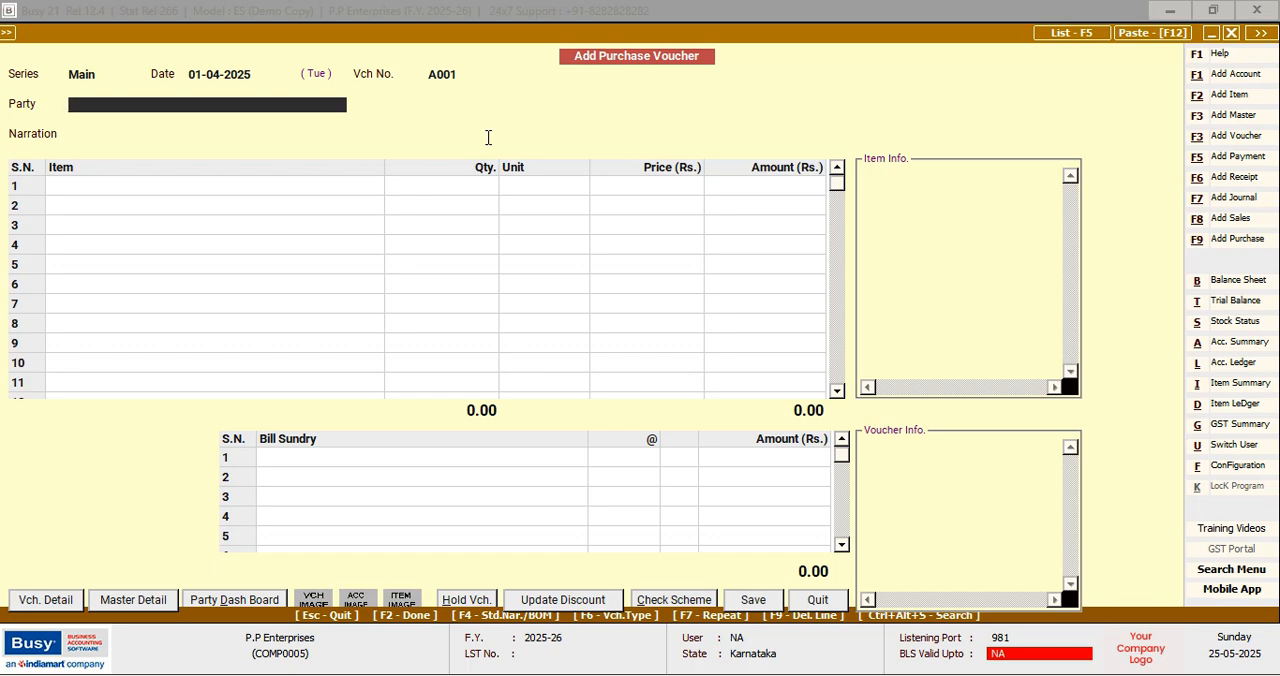
pyautogui.write('R')
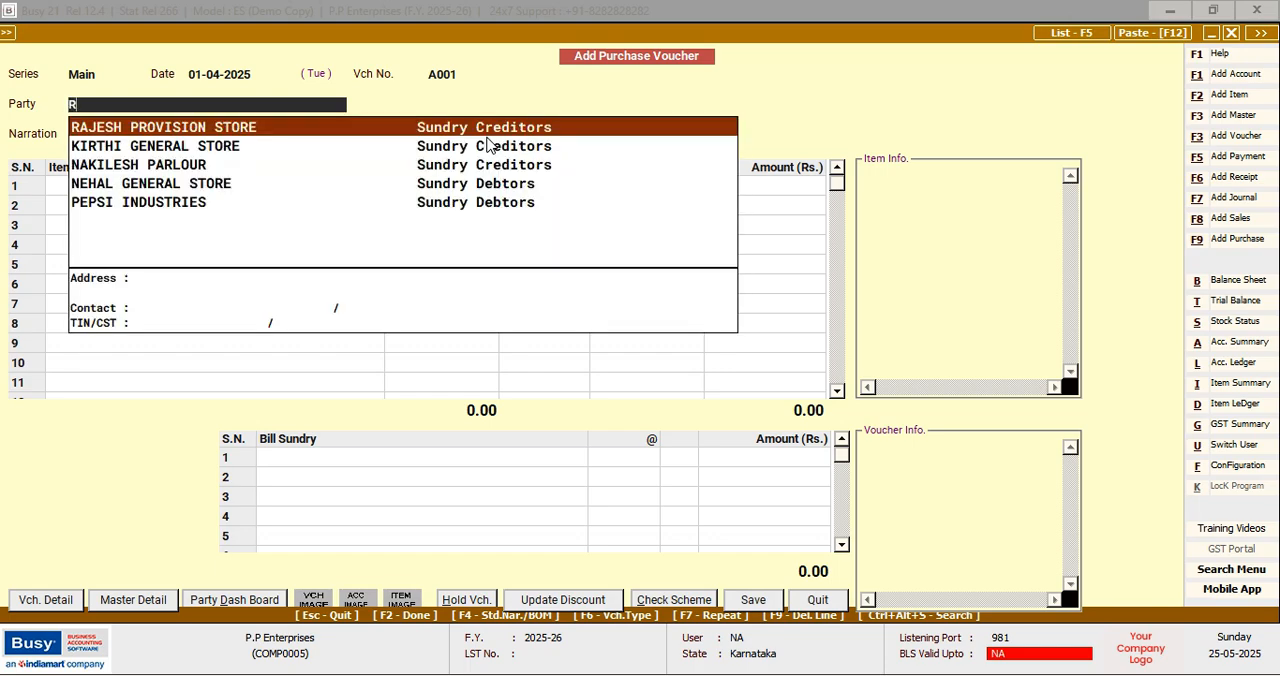
pyautogui.press('Return')
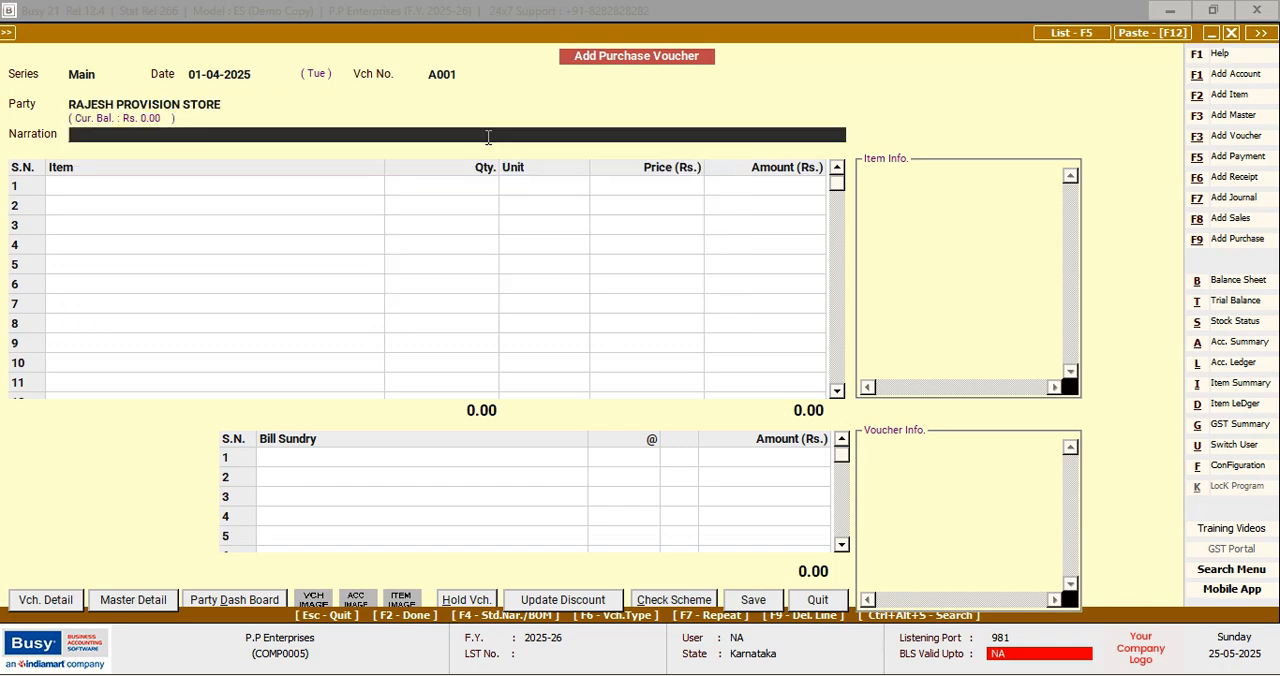
pyautogui.press('Return')
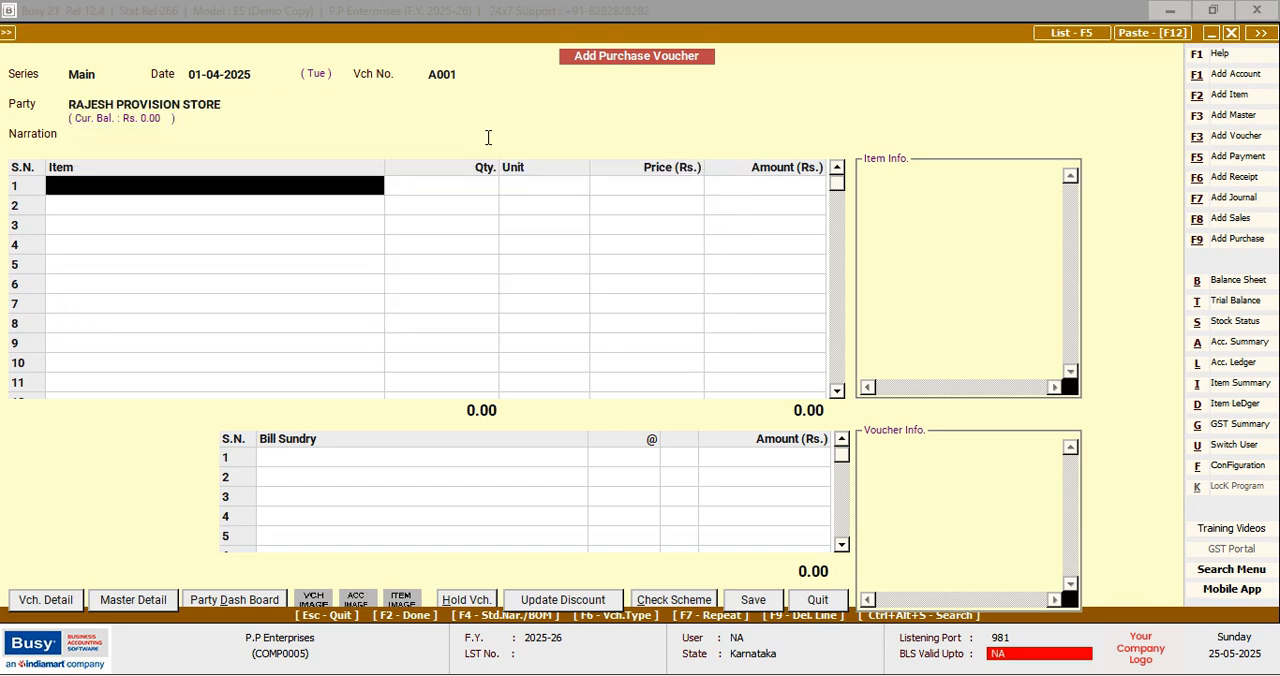
# Enter DHARA as the first purchase item with a quantity of 20 Kgs., keeping the price of 12.50
pyautogui.write('d')
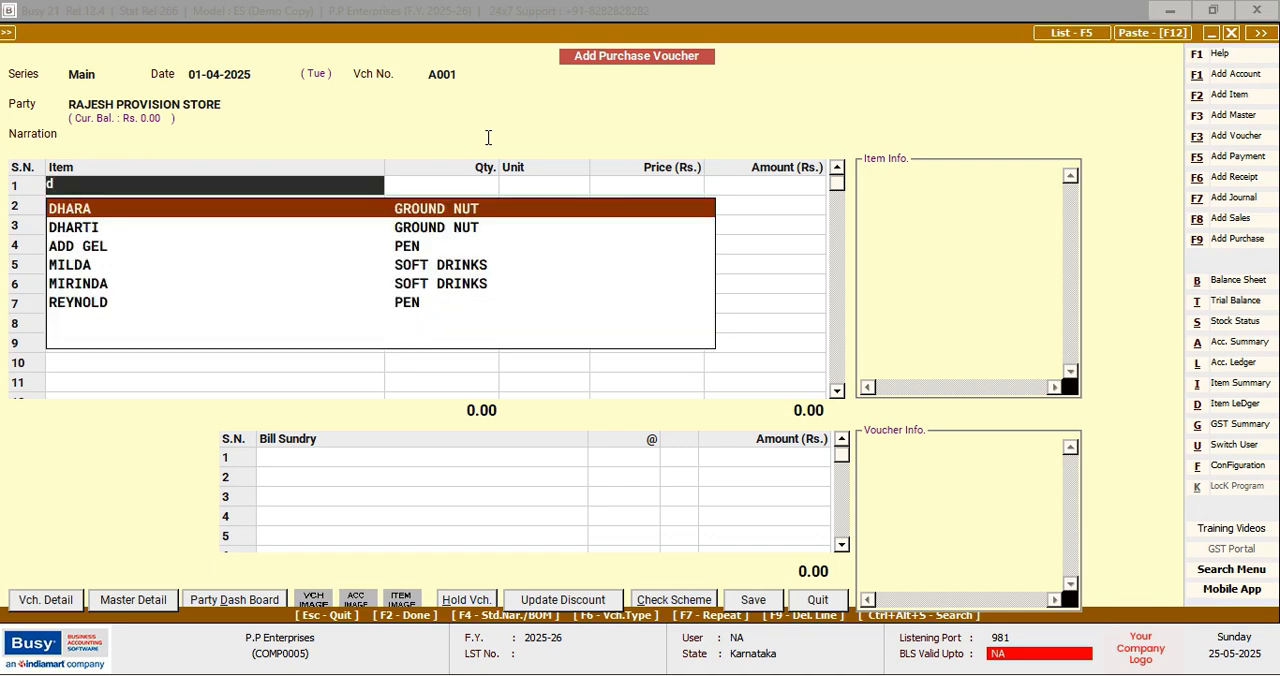
pyautogui.press('Return')
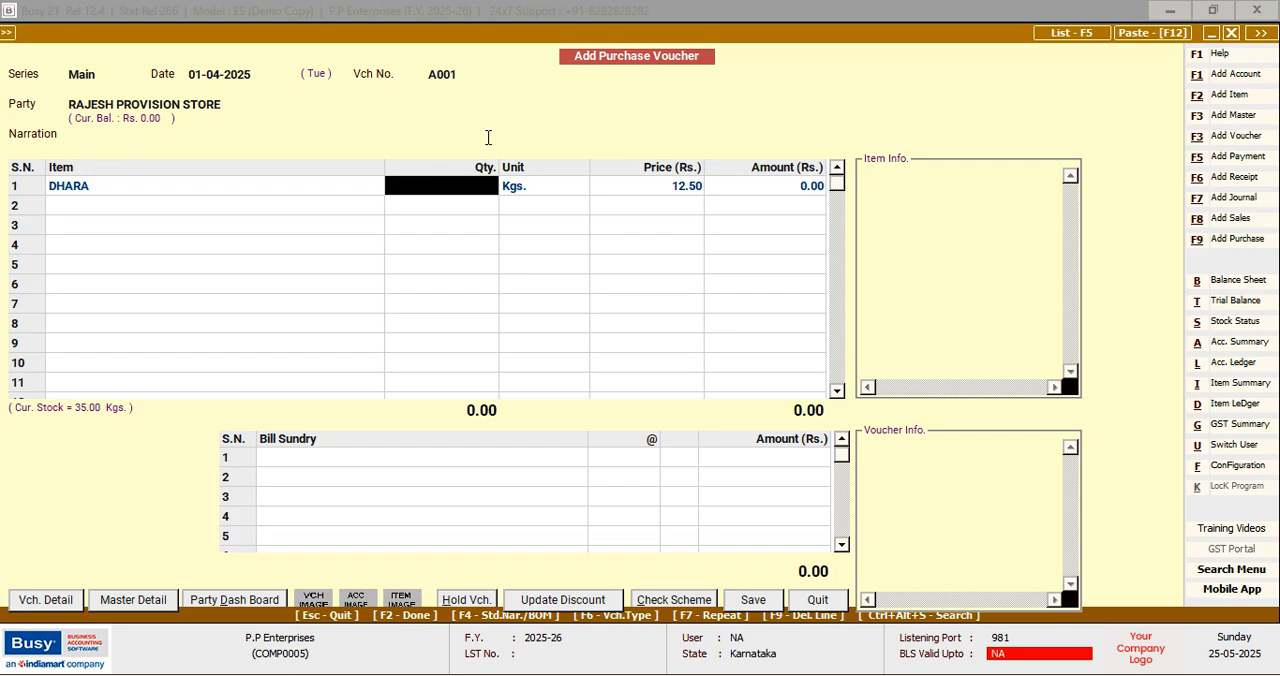
pyautogui.write('20')
pyautogui.press('Return')
pyautogui.press('Return')
pyautogui.press('Return')
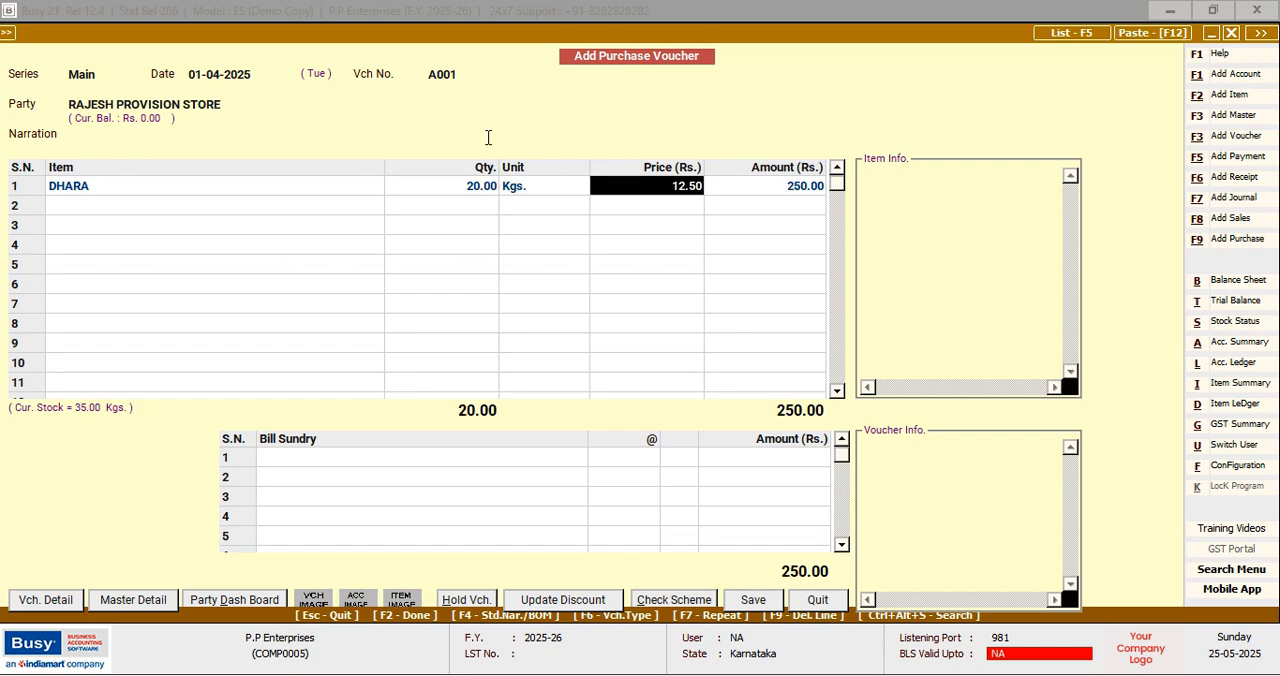
pyautogui.press('Return')
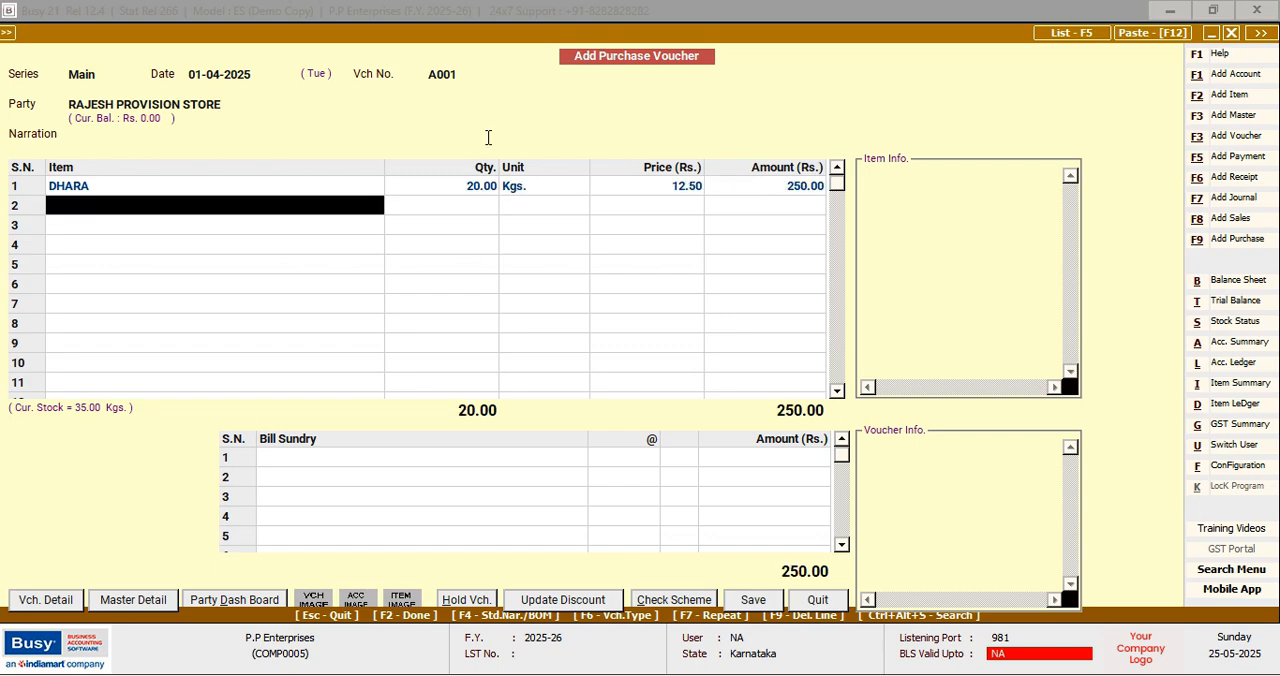
# Enter GULAB as the second purchase item with a quantity of 22 Kgs., keeping the price of 15.50
pyautogui.write('g')
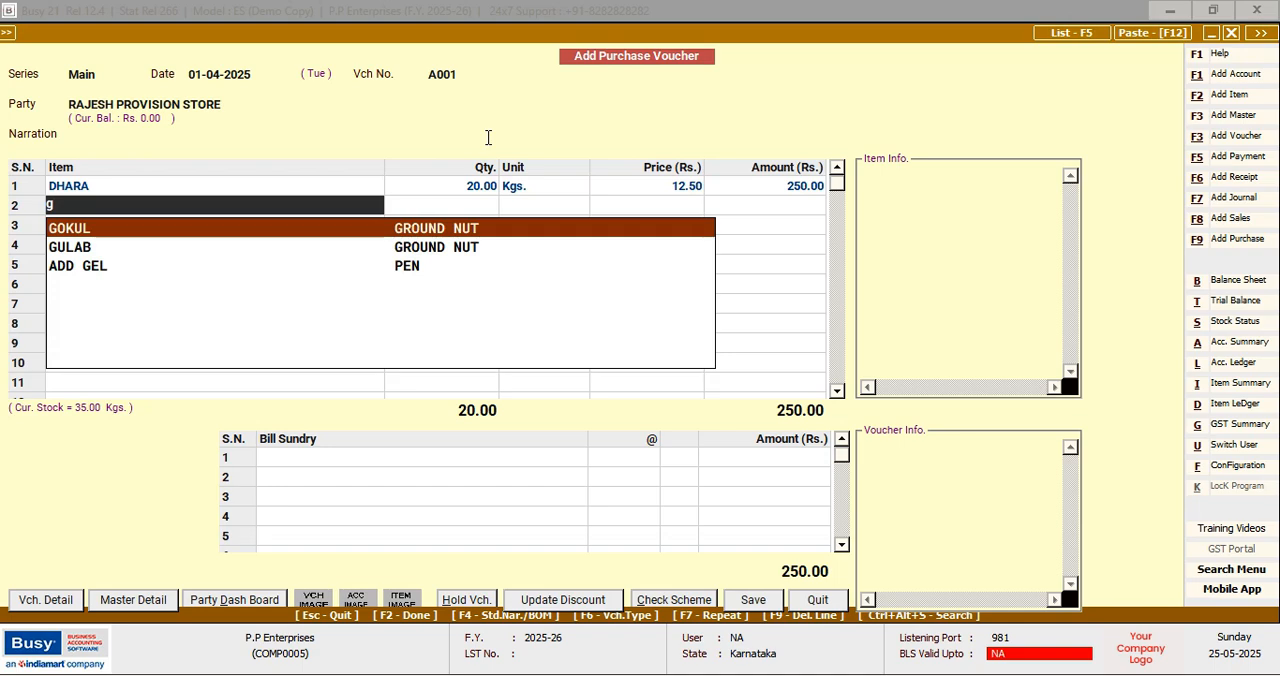
pyautogui.press('Down')
pyautogui.press('Return')
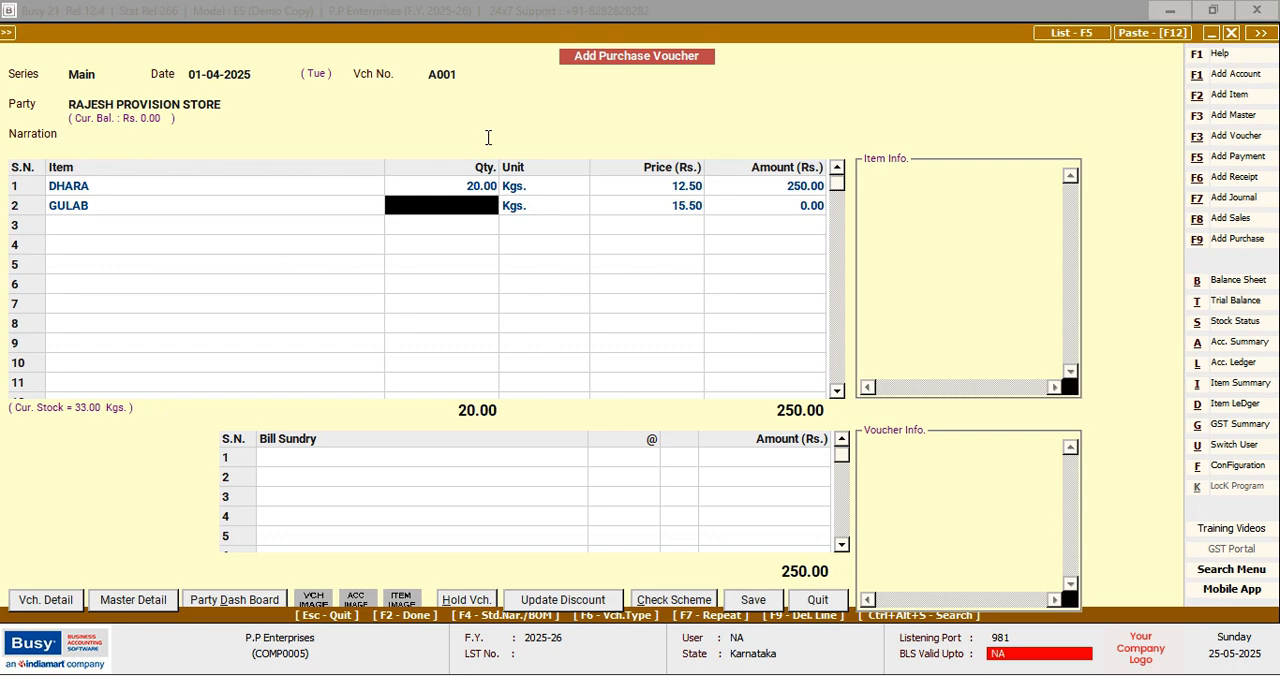
pyautogui.write('22')
pyautogui.press('Return')
pyautogui.press('Return')
pyautogui.press('Return')
pyautogui.press('Return')
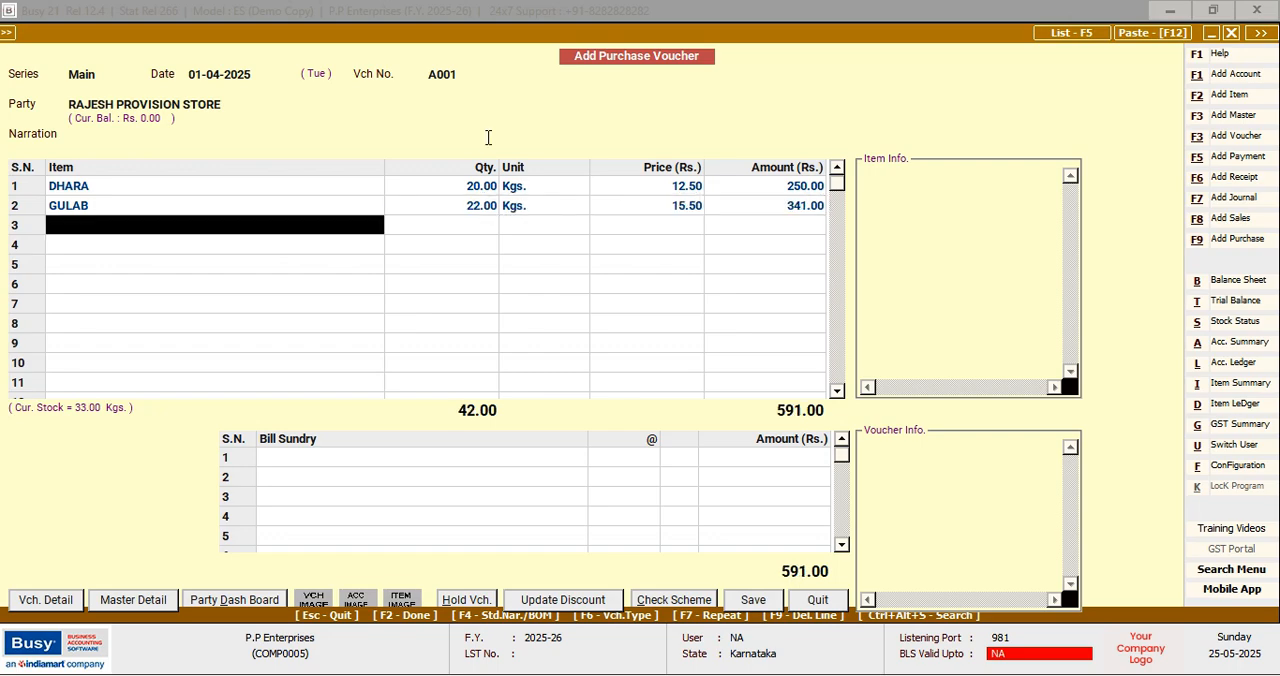
# Enter GOKUL as the third purchase item with a quantity of 12 Kgs., keeping the price of 13.50
pyautogui.write('g')
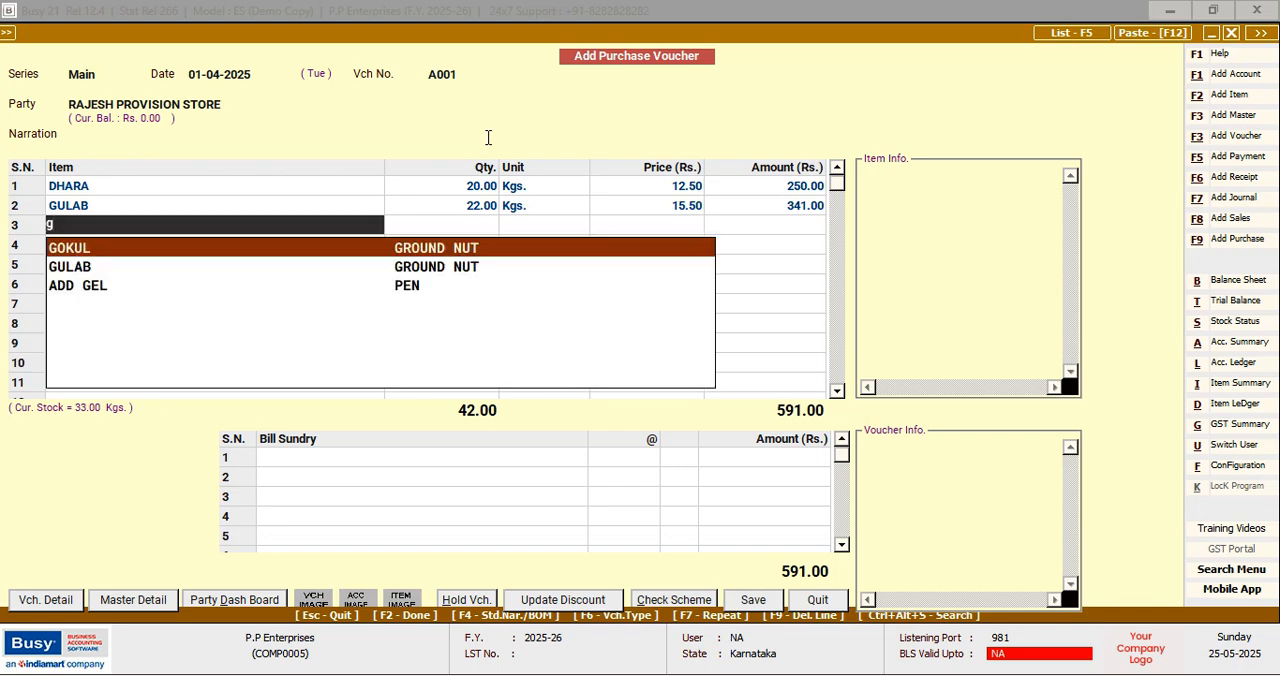
pyautogui.press('Return')
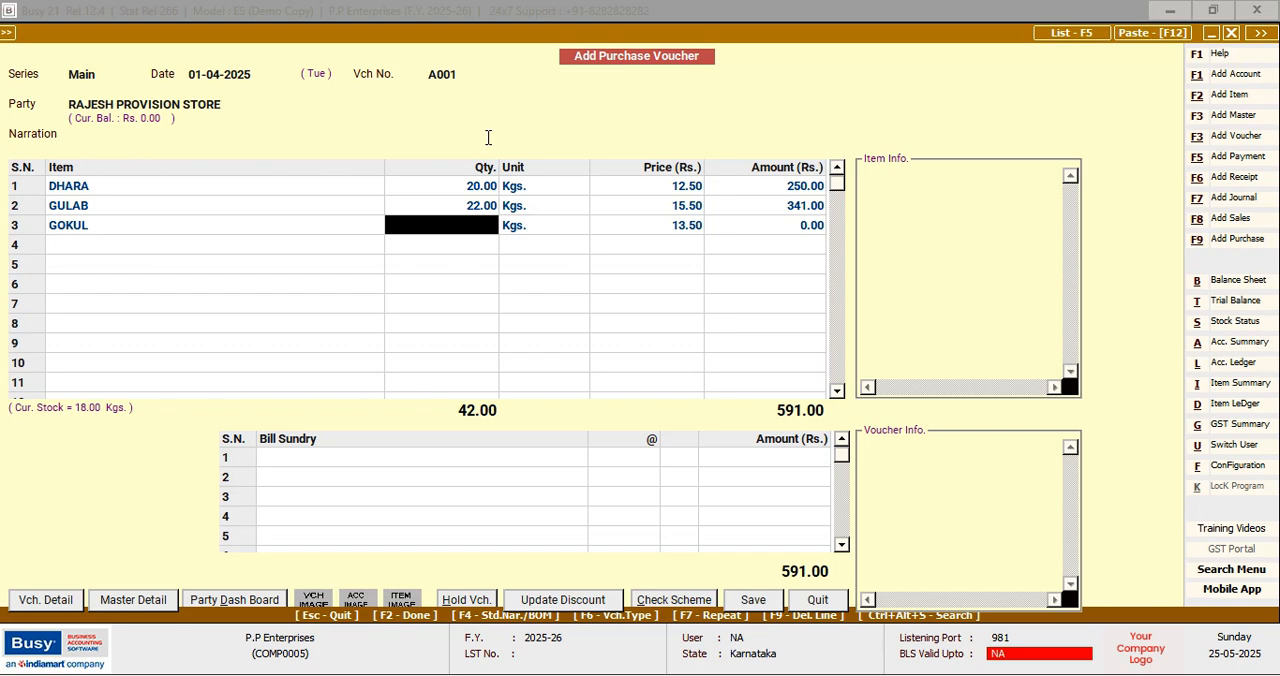
pyautogui.write('12')
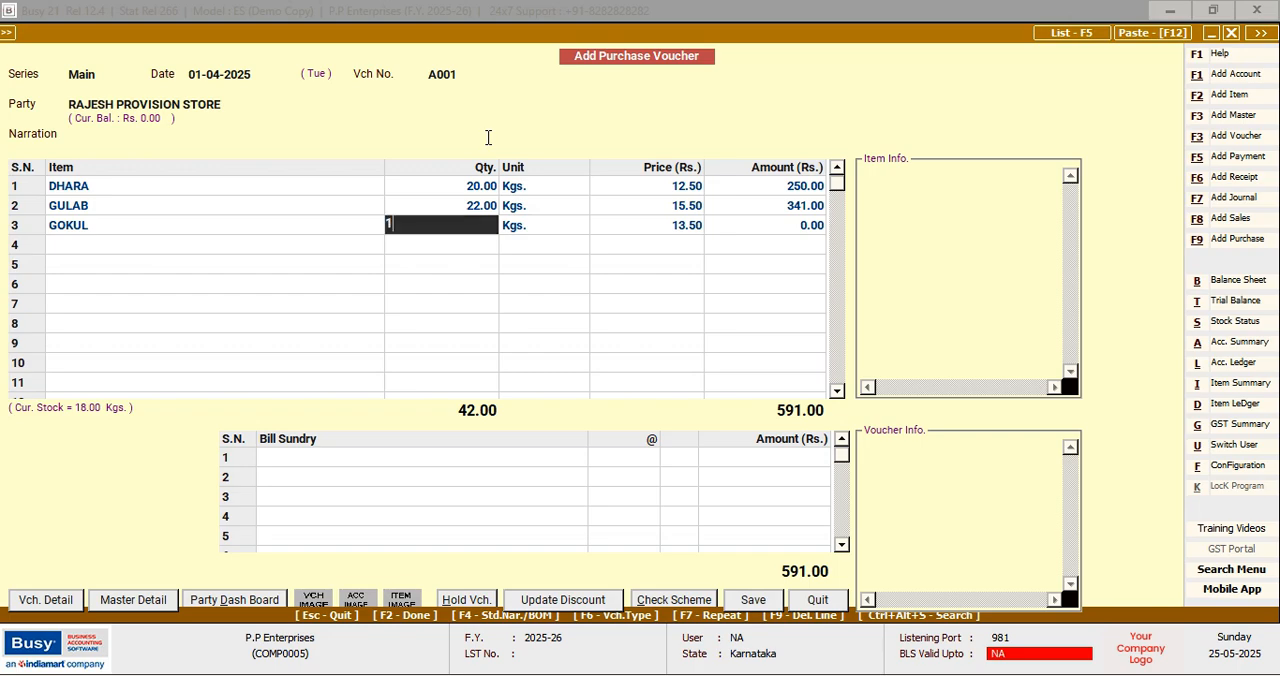
pyautogui.press('Return')
pyautogui.press('Return')
pyautogui.press('Return')
pyautogui.press('Return')
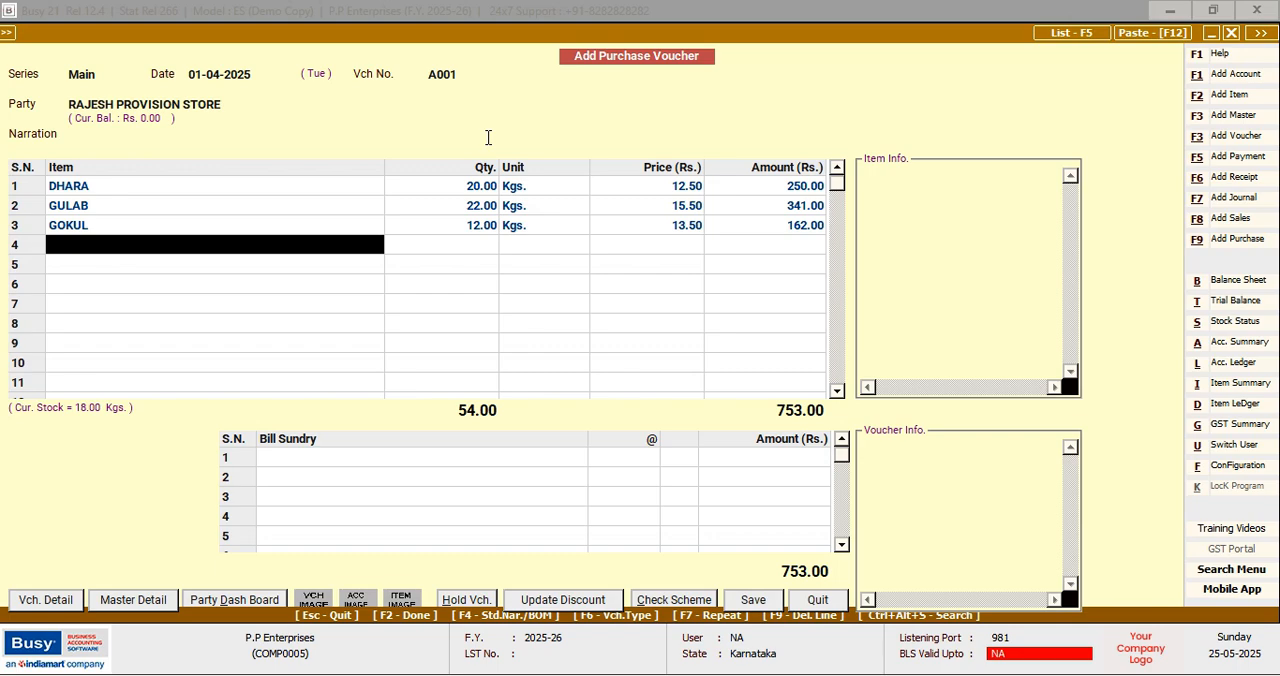
# Enter MARUTI as the fourth purchase item with a quantity of 42 Kgs., keeping the price of 14.75
pyautogui.write('m')
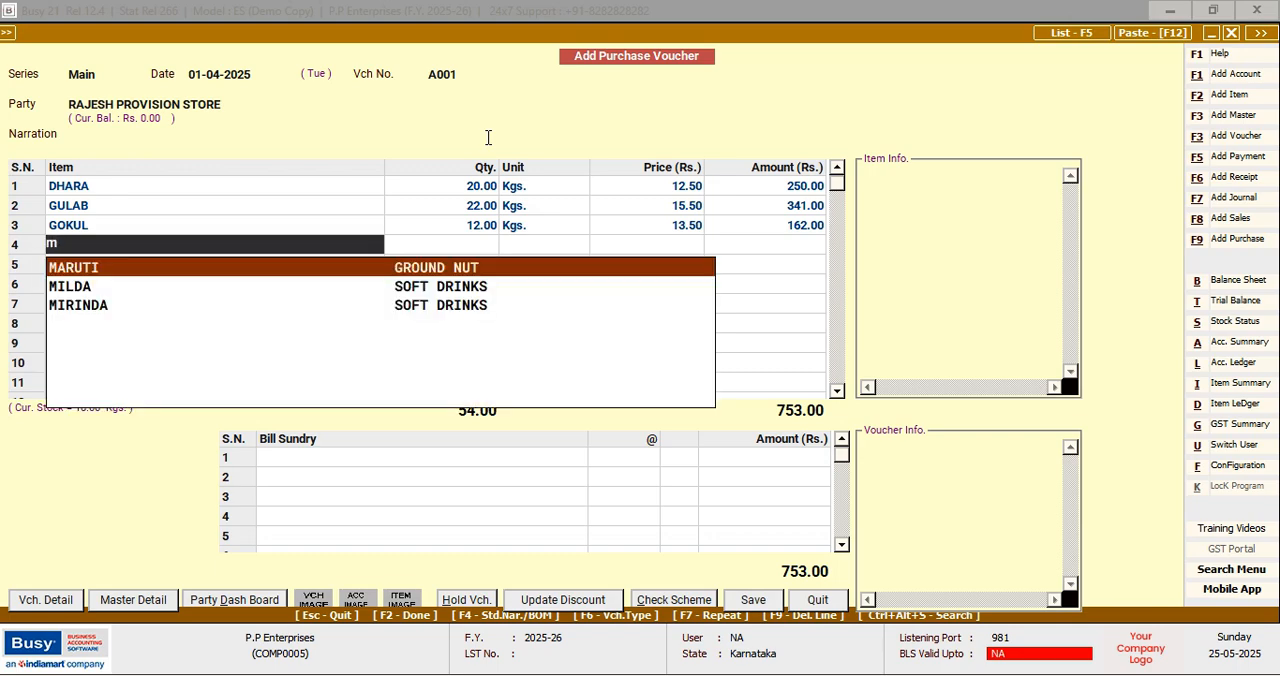
pyautogui.press('Return')
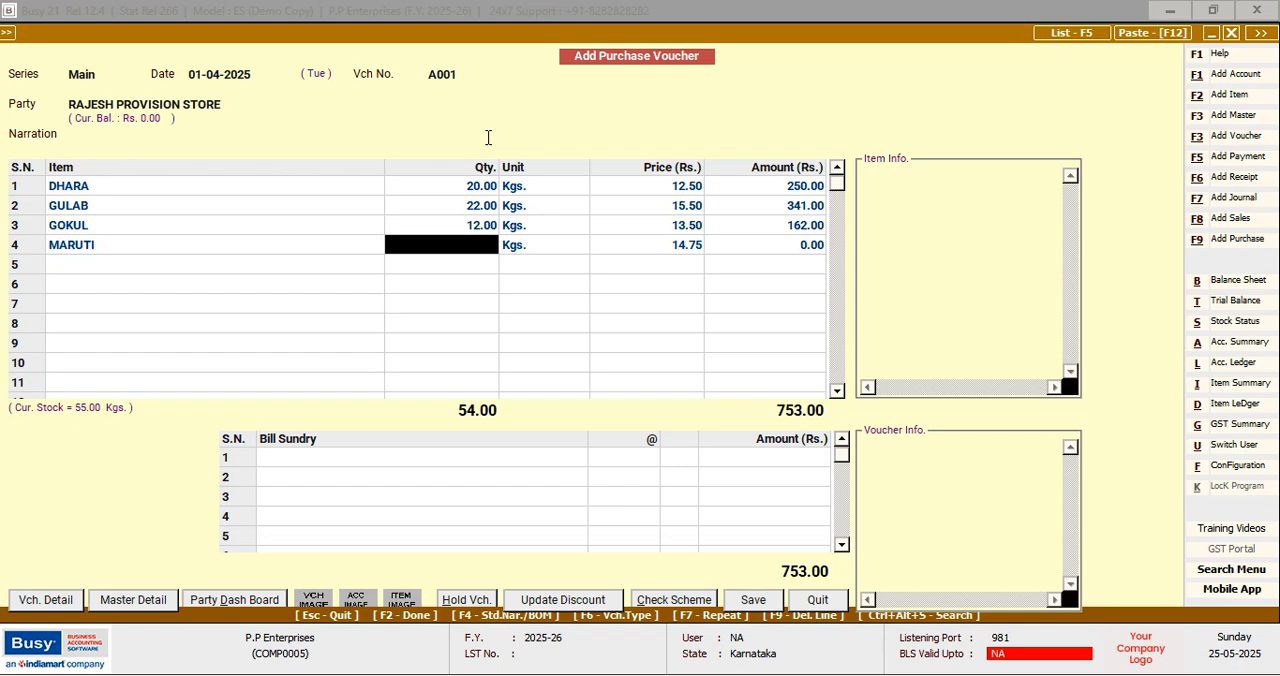
pyautogui.write('42')
pyautogui.press('Return')
pyautogui.press('Return')
pyautogui.press('Return')
pyautogui.press('Return')
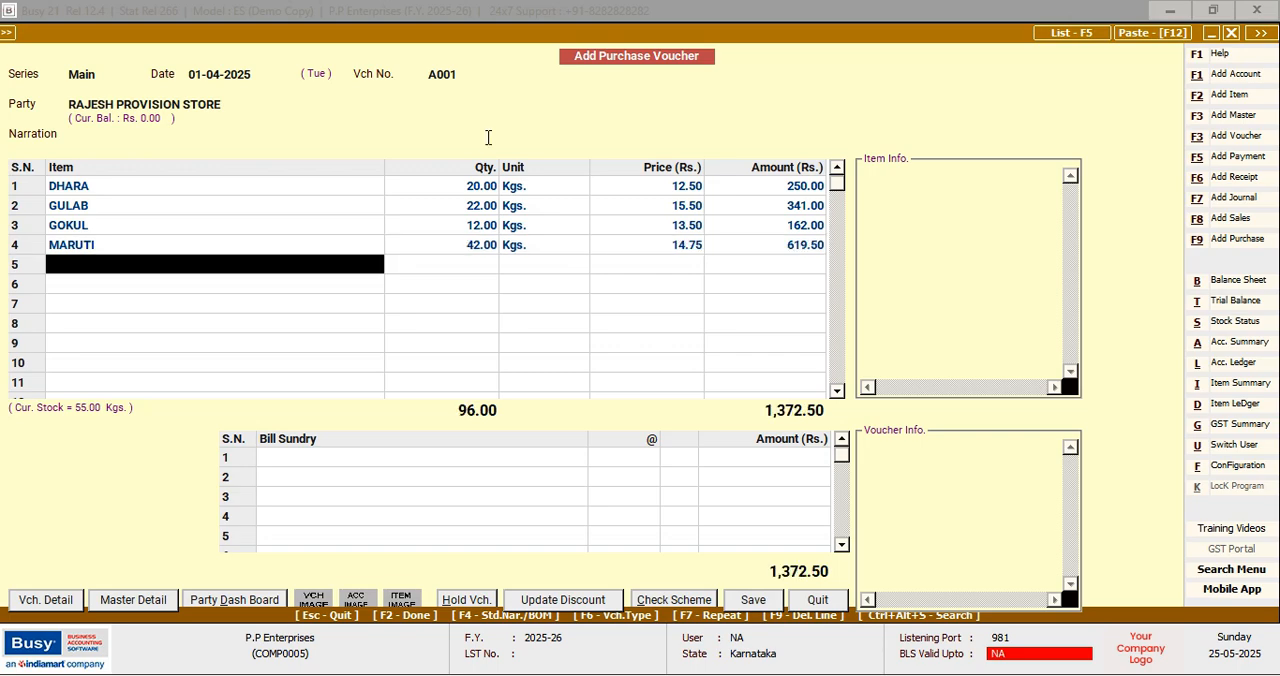
# Enter DHARTI as the fifth purchase item with a quantity of 18 Kgs., keeping the price of 45.50
pyautogui.write('d')
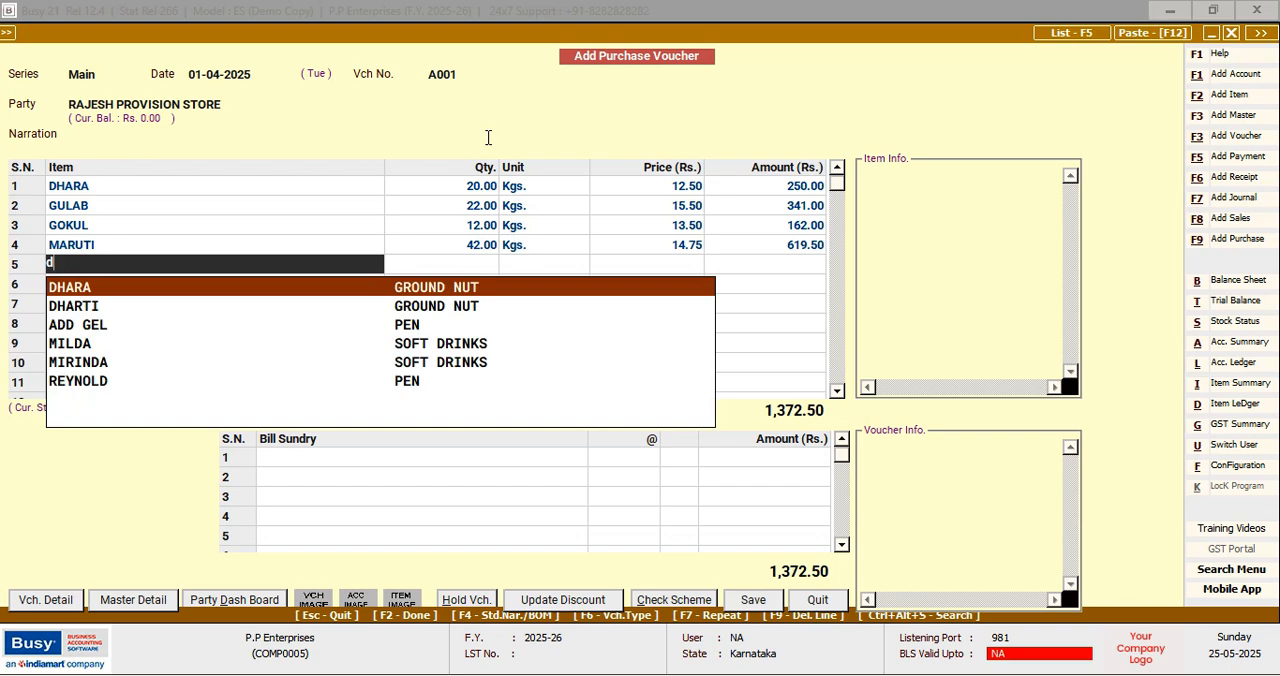
pyautogui.press('Down')
pyautogui.press('Return')
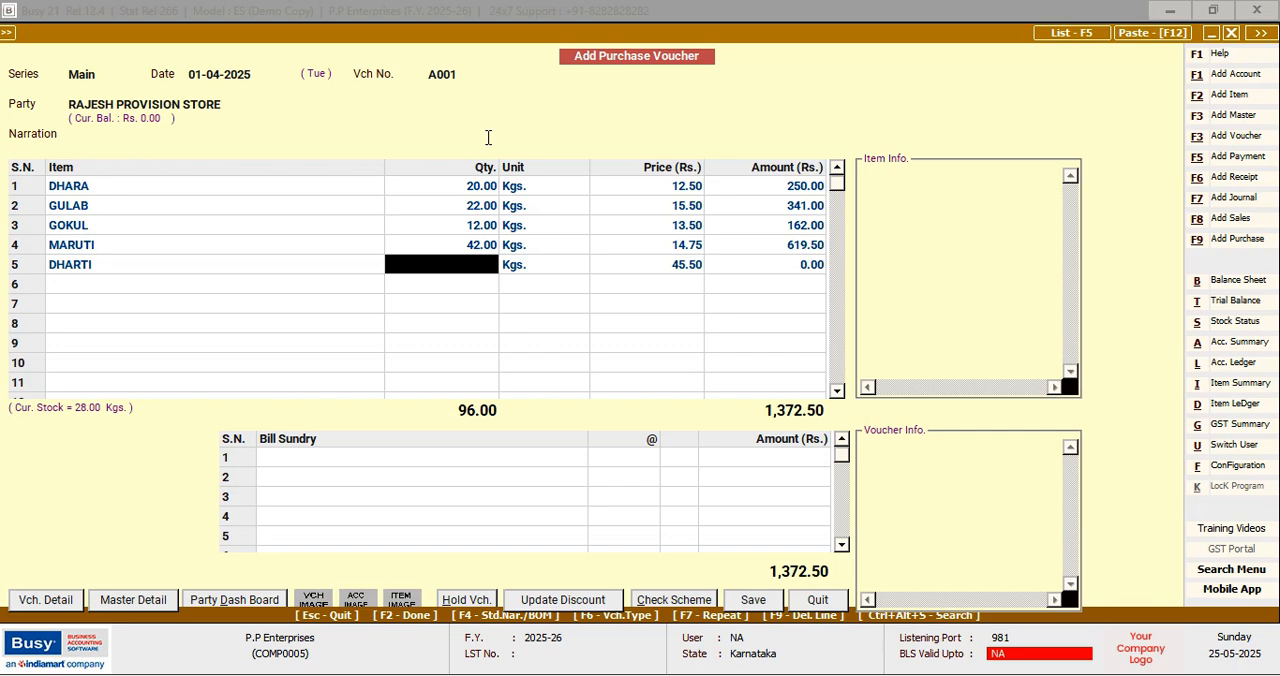
pyautogui.write('18')
pyautogui.press('Return')
pyautogui.press('Return')
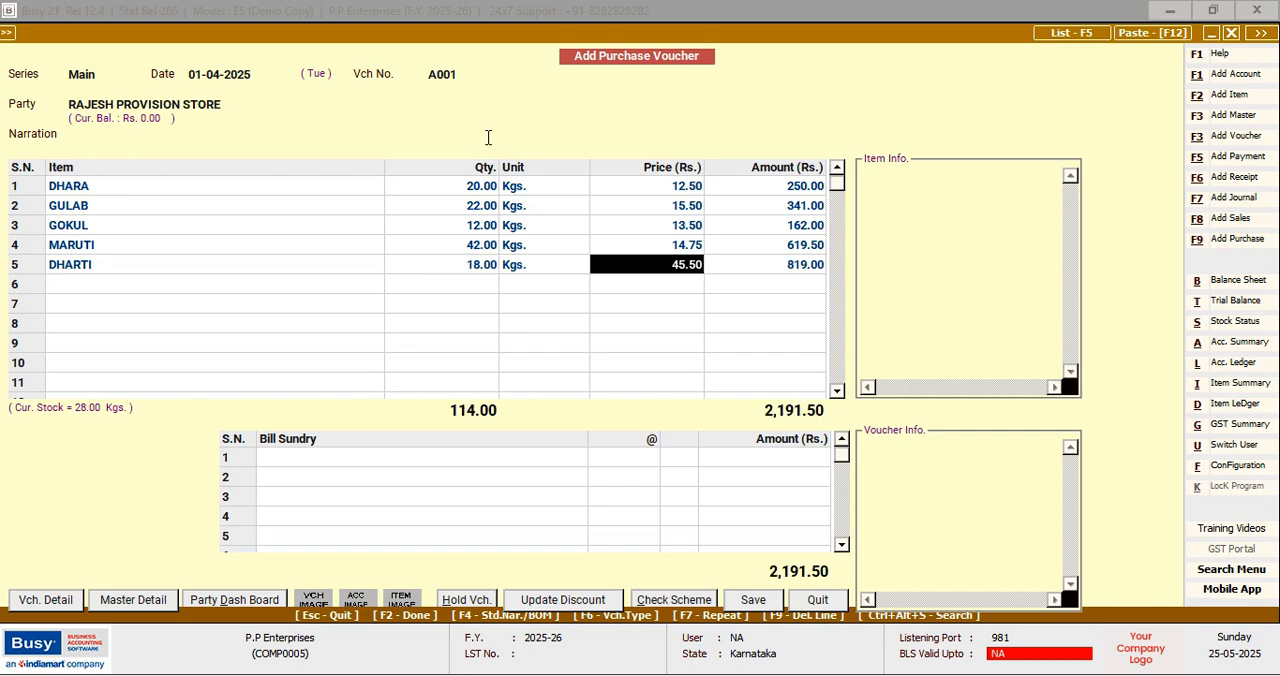
pyautogui.press('Return')
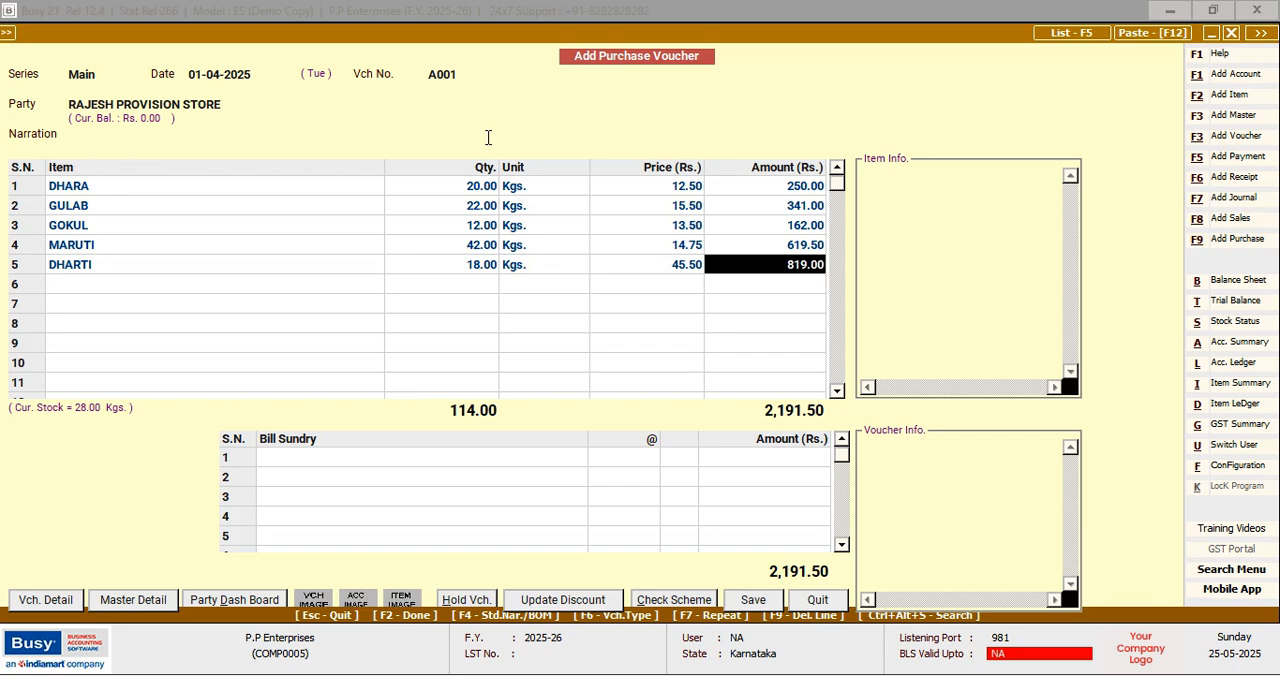
pyautogui.press('Return')
pyautogui.press('Return')
pyautogui.press('Return')
# Accept the purchase bill details A001 dated 01-04-2025 with its new bill reference, and save the purchase voucher
pyautogui.press('F2')
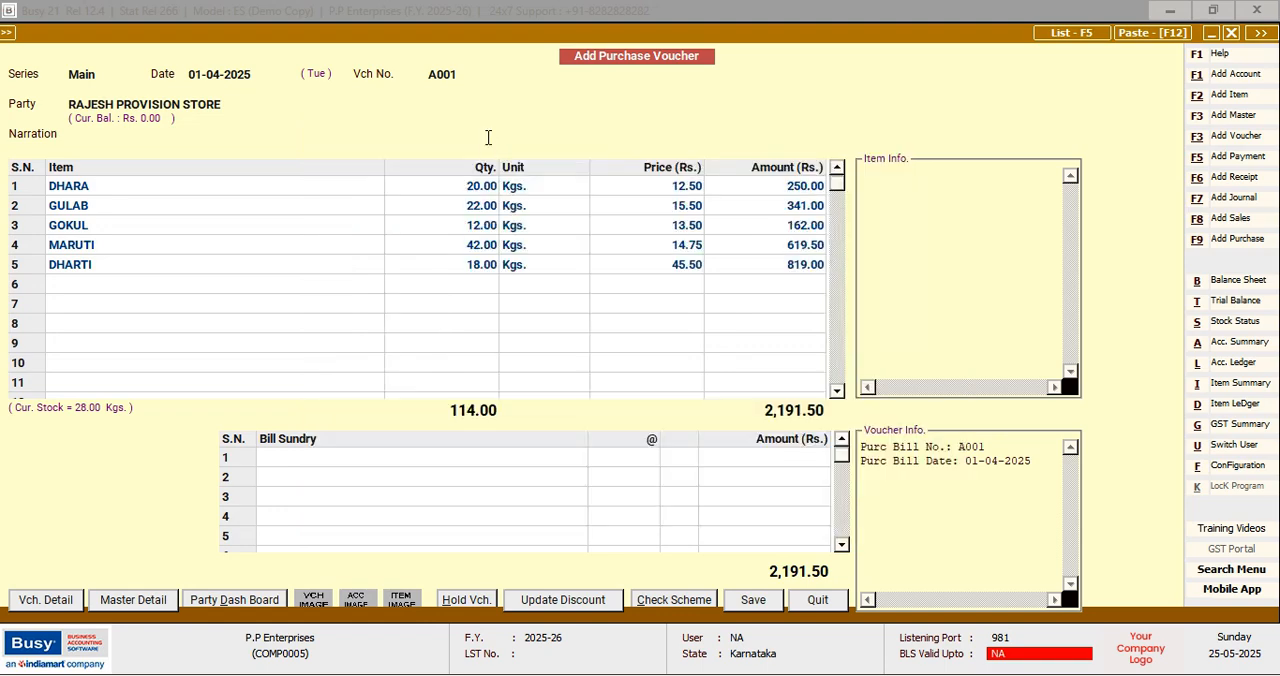
pyautogui.press('F2')
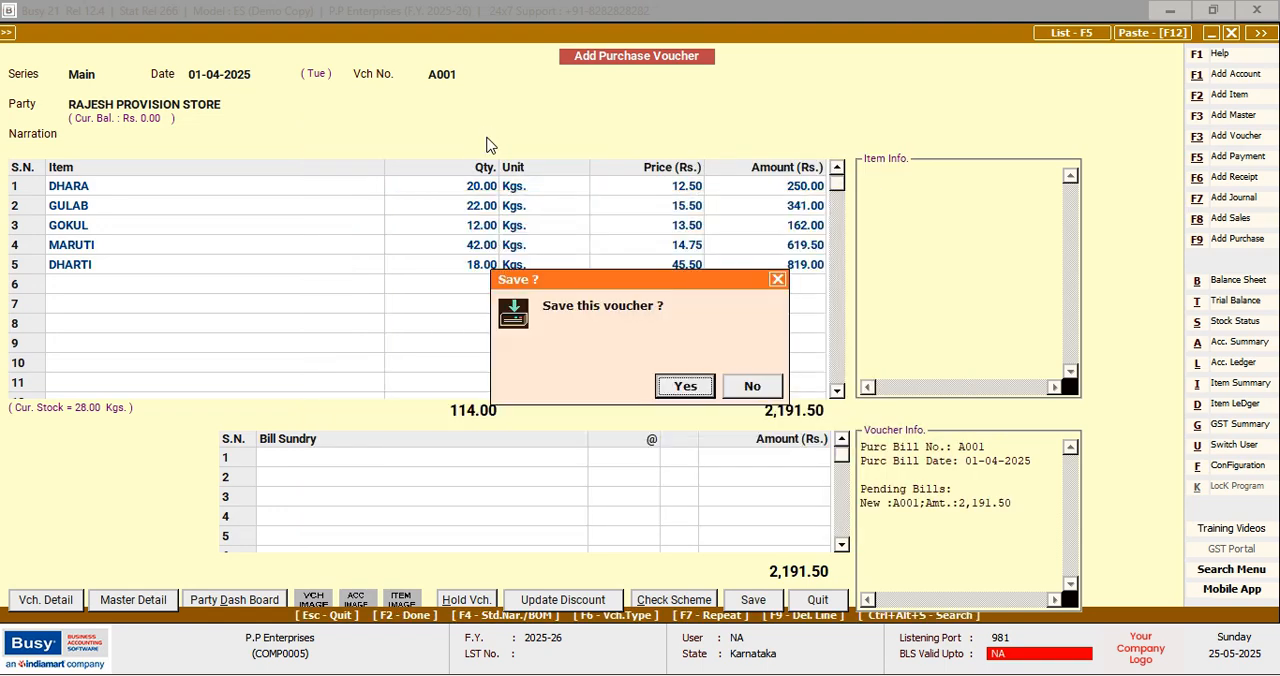
pyautogui.press('Return')
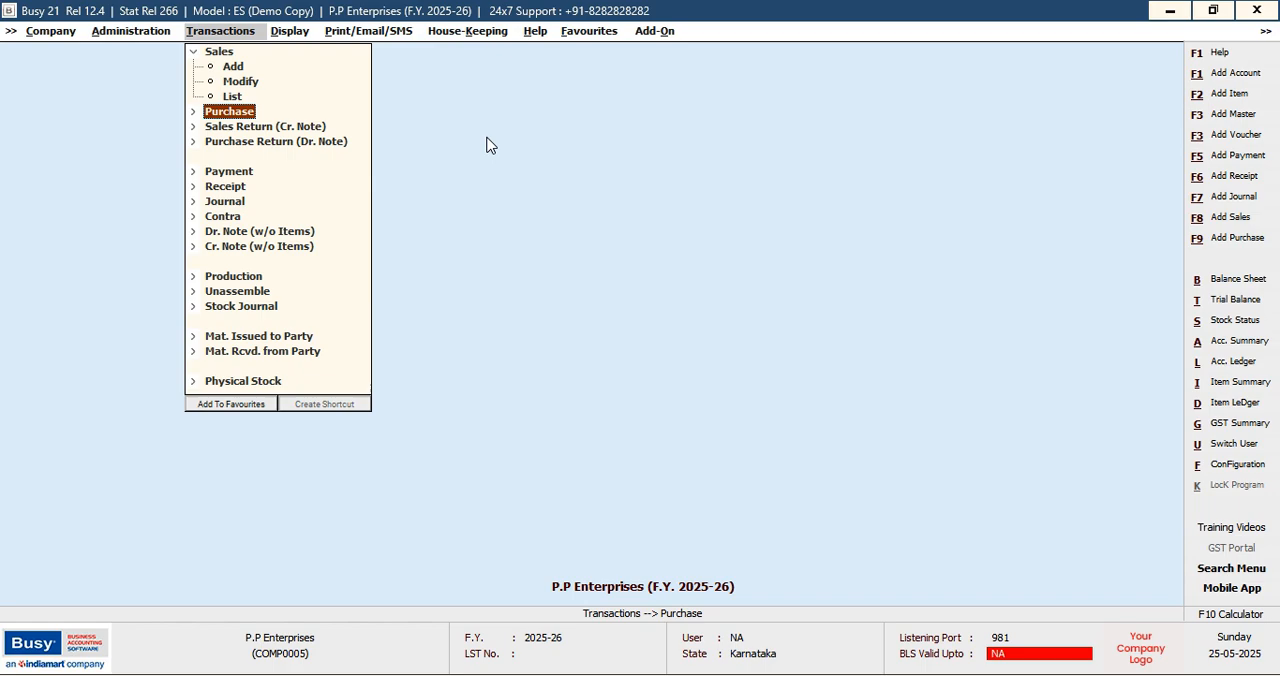
pyautogui.press('Down')
pyautogui.press('Return')
pyautogui.press('Return')
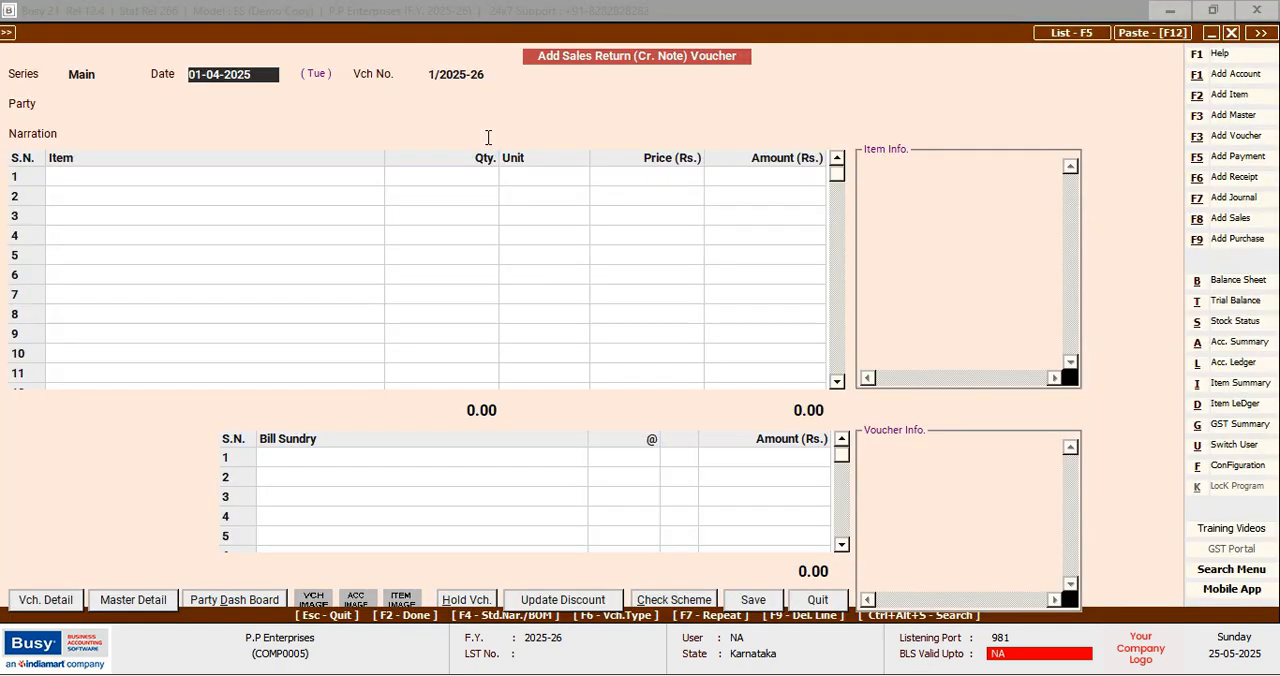
pyautogui.press('Escape')
pyautogui.press('Return')
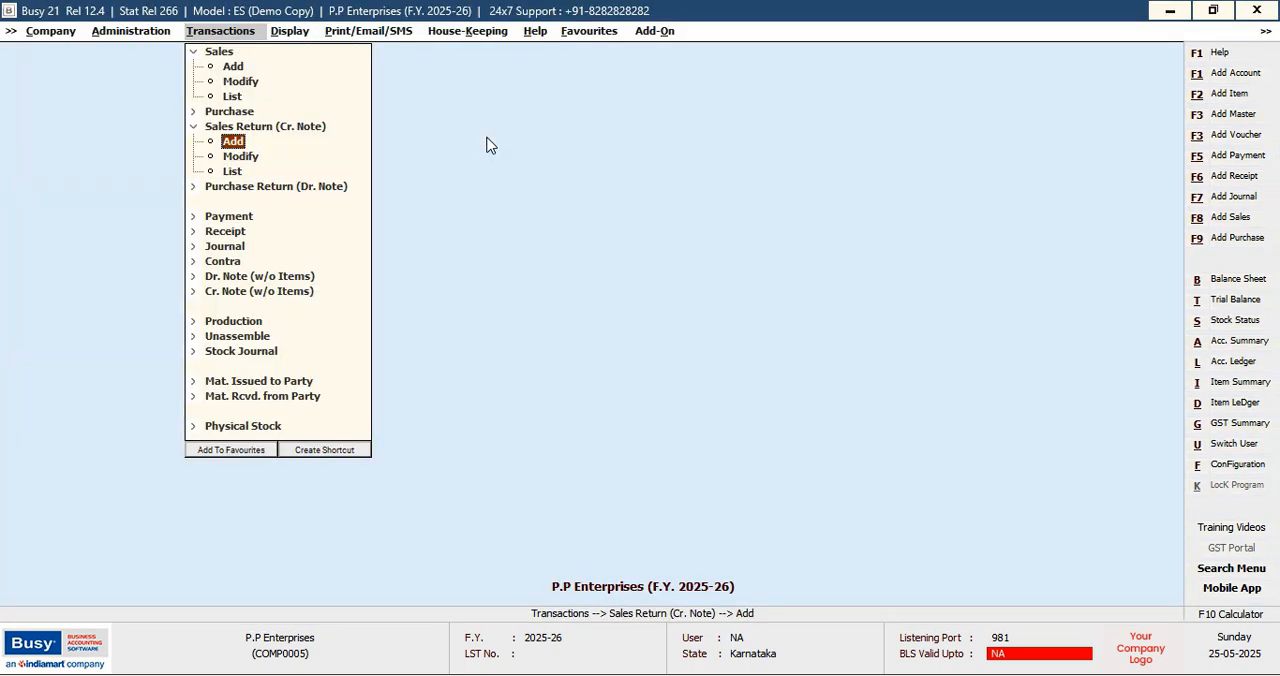
pyautogui.press('Left')
pyautogui.press('Down')
pyautogui.press('Down')
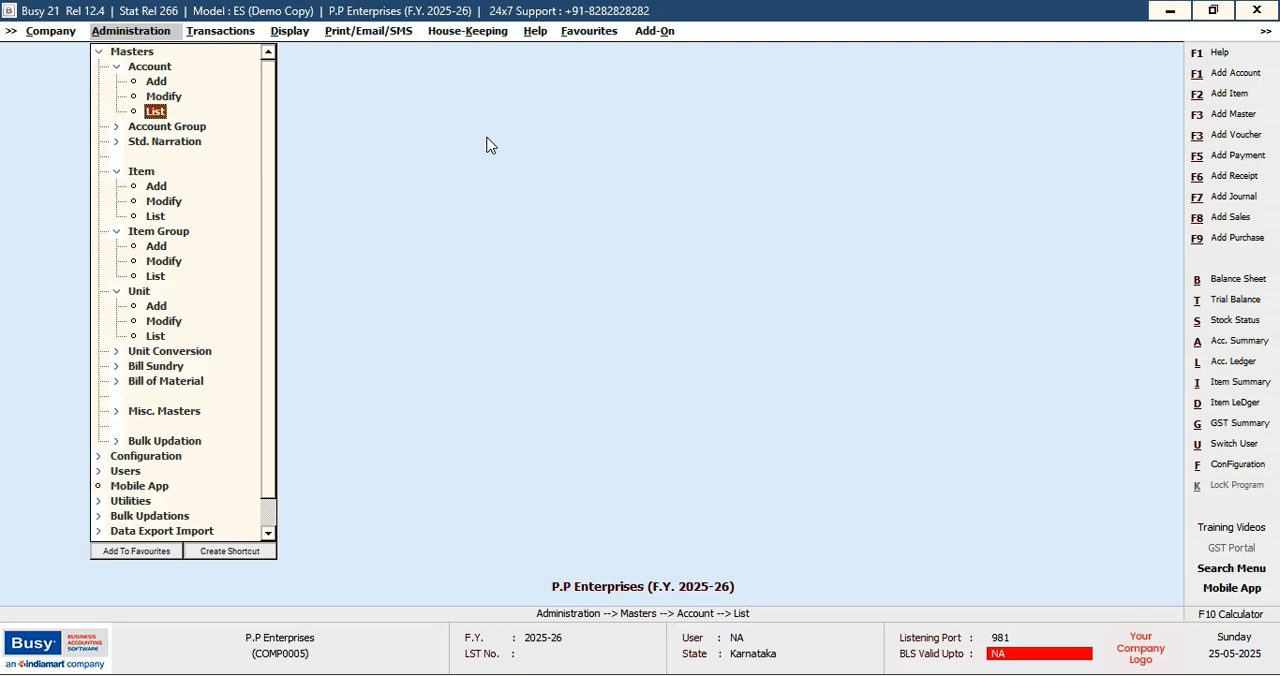
# Start a new Purchase Return (Dr. Note) voucher in the Main series
pyautogui.press('Right')
pyautogui.press('Down')
pyautogui.press('Down')
pyautogui.press('Down')
pyautogui.press('Down')
pyautogui.press('Down')
pyautogui.press('Up')
pyautogui.press('Up')
pyautogui.press('Return')
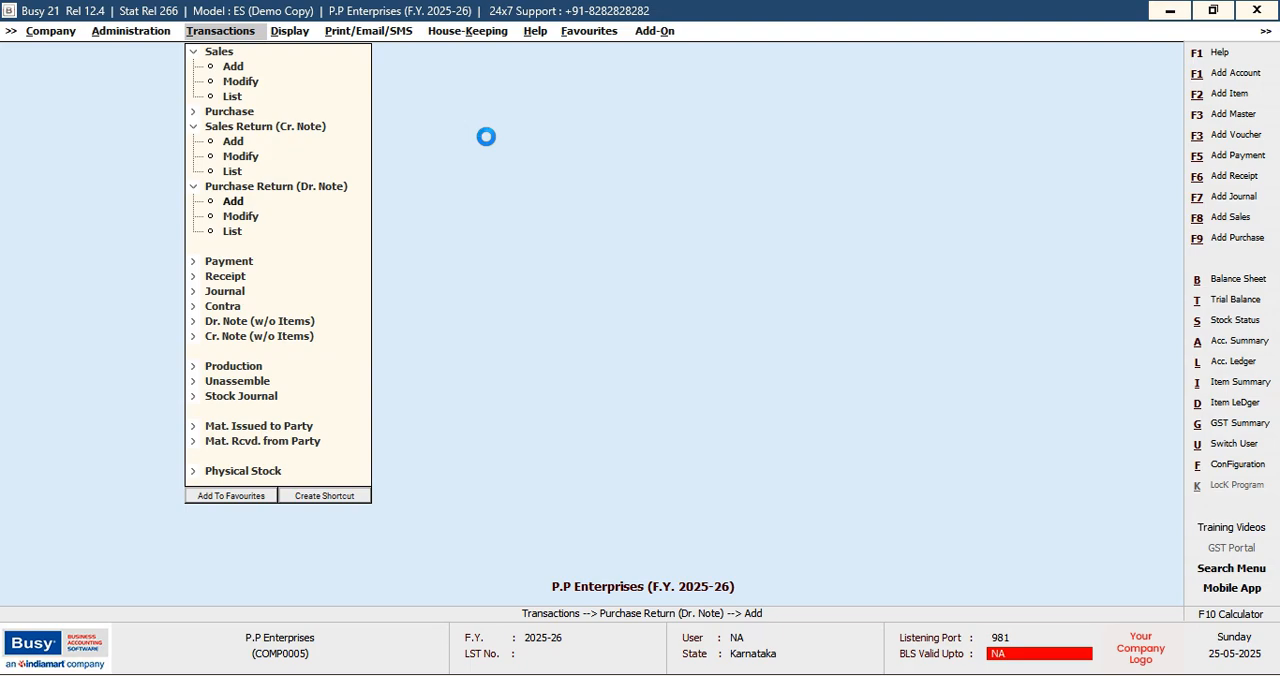
pyautogui.press('Return')
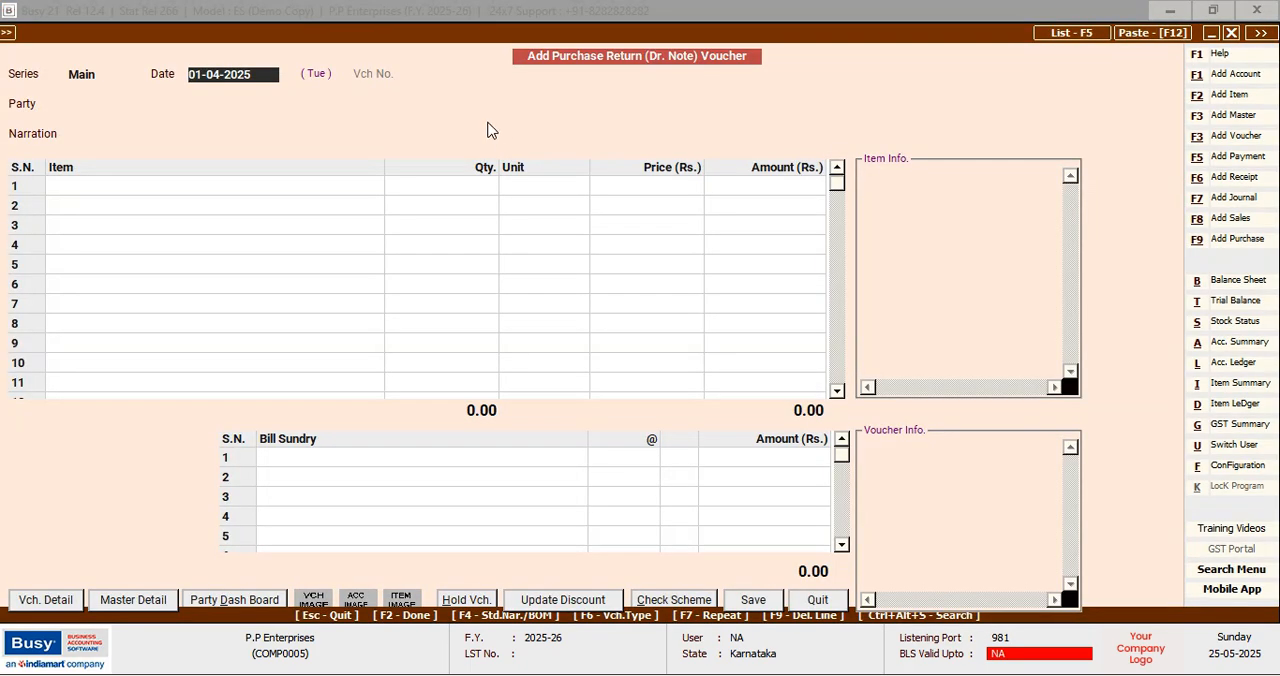
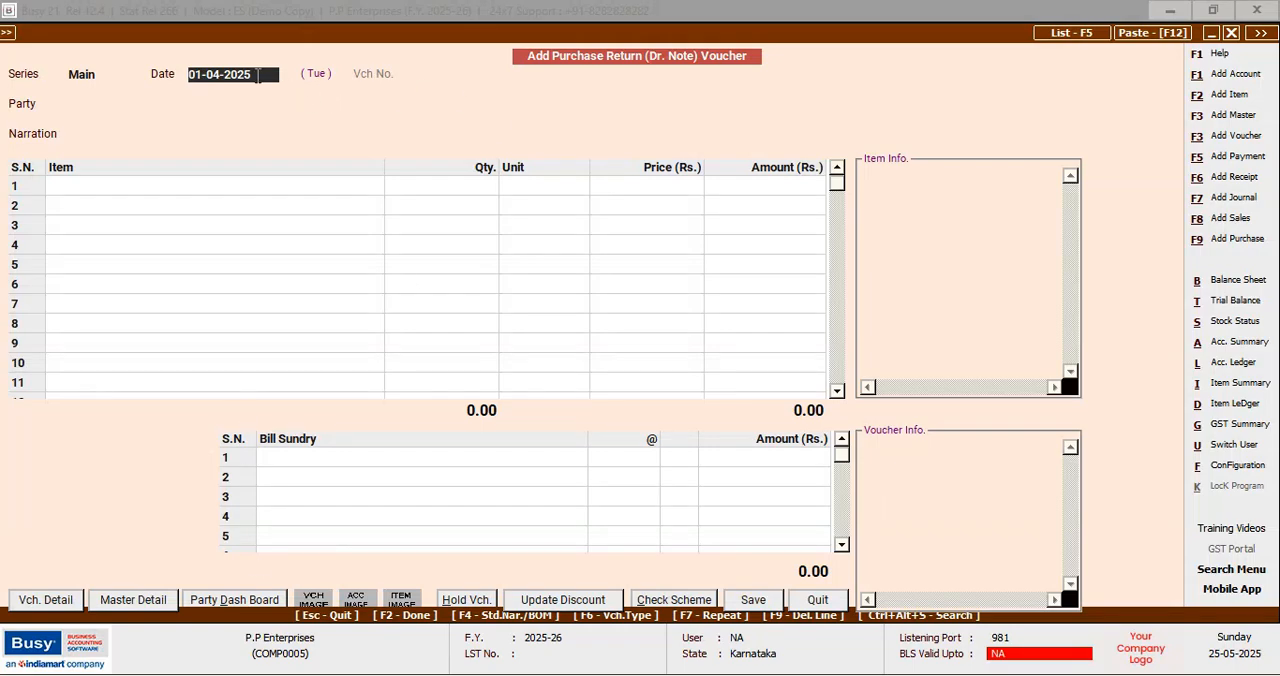
# Keep the purchase return date 01-04-2025 and choose RAJESH PROVISION STORE as the party
pyautogui.press('Return')
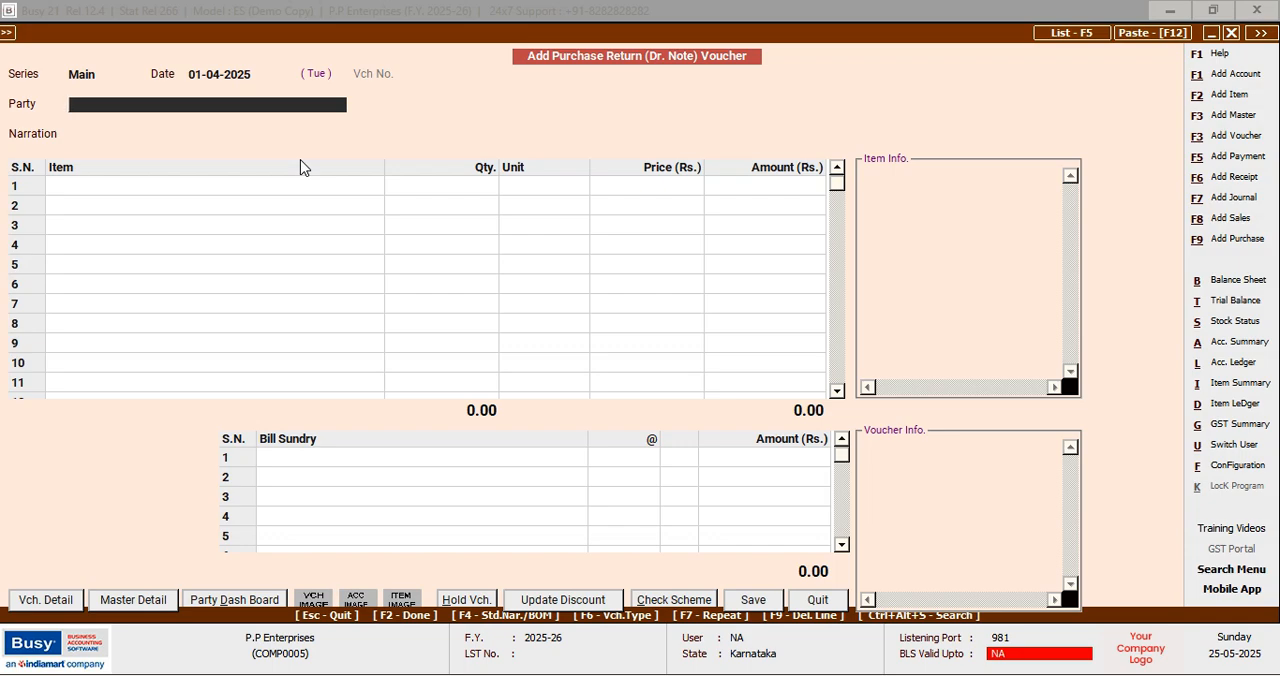
pyautogui.write('R')
pyautogui.press('Return')
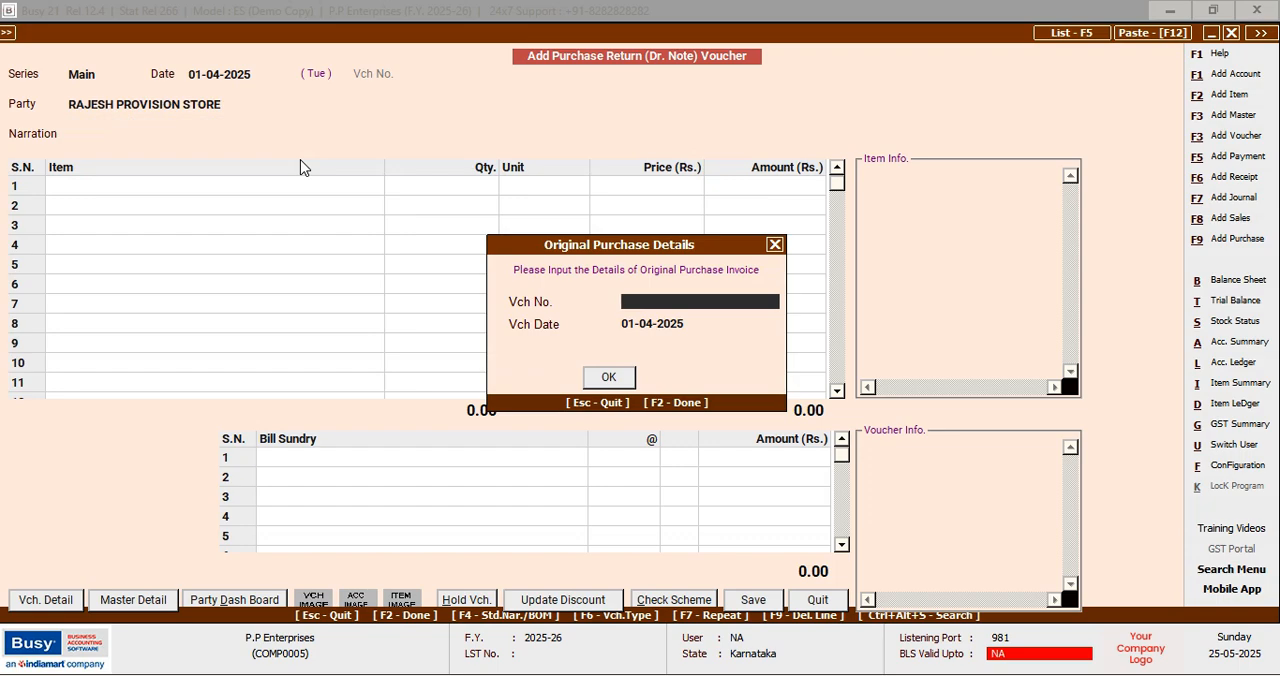
# Enter original purchase invoice A001 dated 01-04-2025 and copy its item details into the purchase return voucher
pyautogui.write('a')
pyautogui.press('BackSpace')
pyautogui.write('A001')
pyautogui.press('Return')
pyautogui.press('Return')
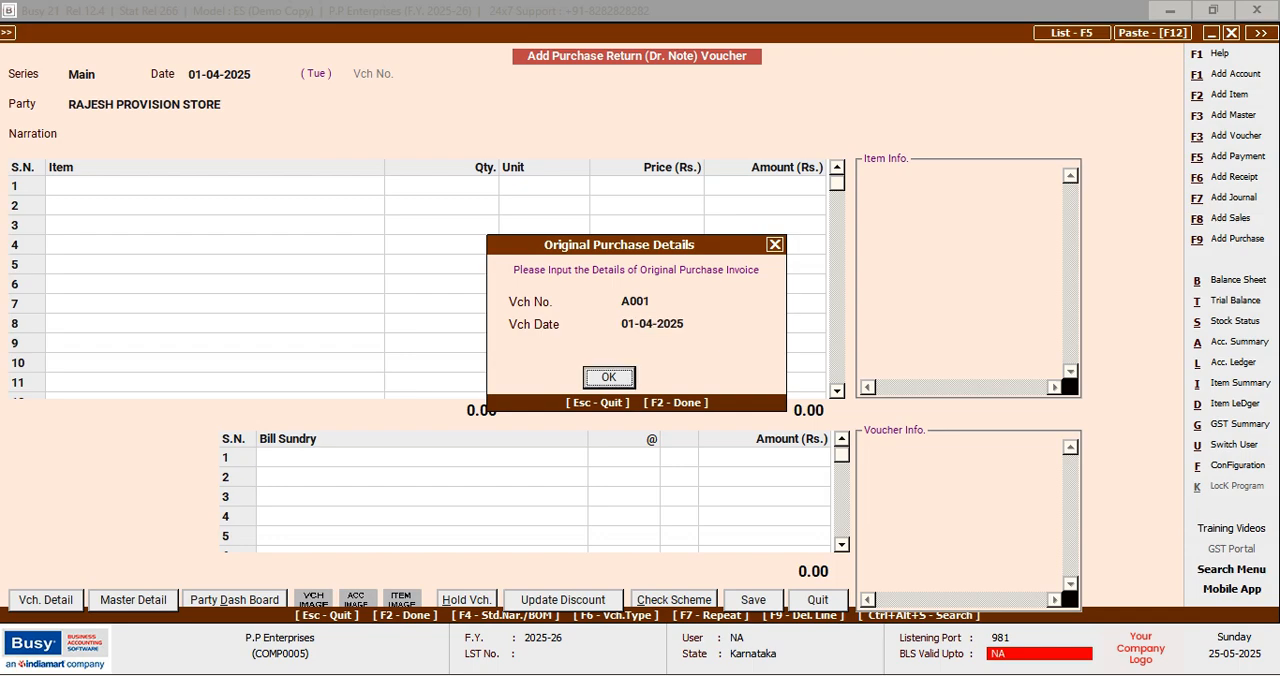
pyautogui.press('Return')
pyautogui.press('Left')
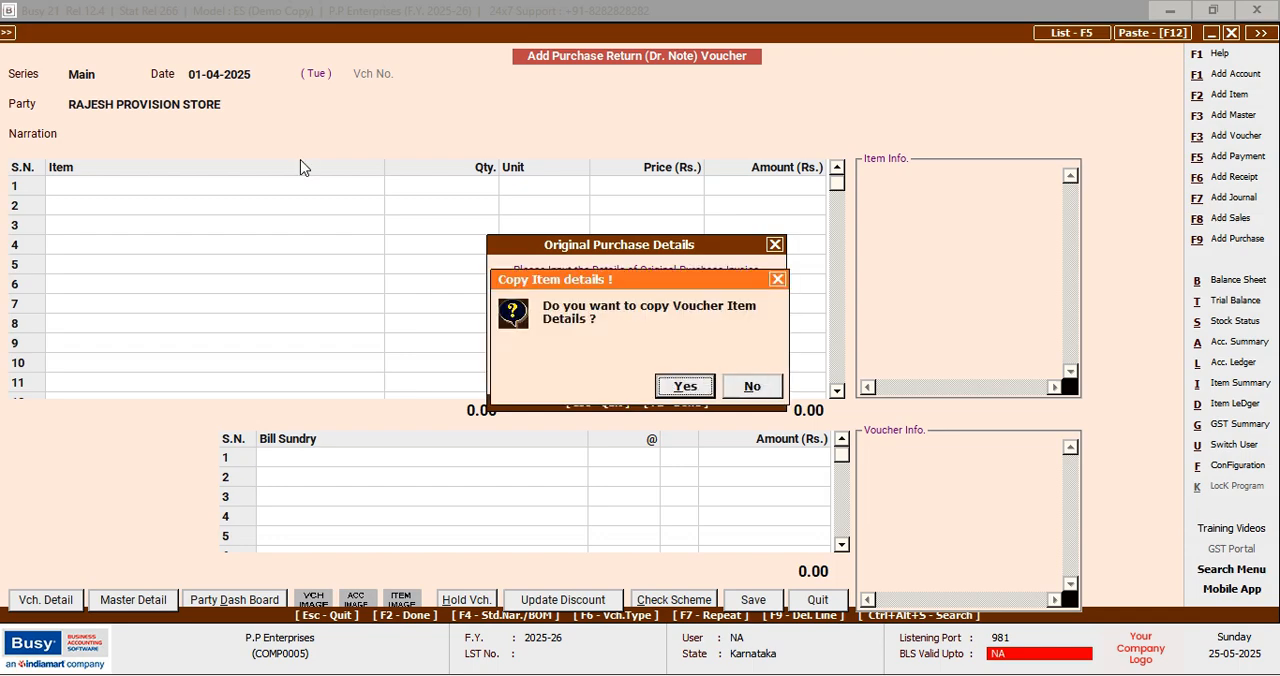
pyautogui.press('Return')
# Set the return quantities to 10 Kgs. for DHARA and 8 Kgs. for GULAB
pyautogui.press('Return')
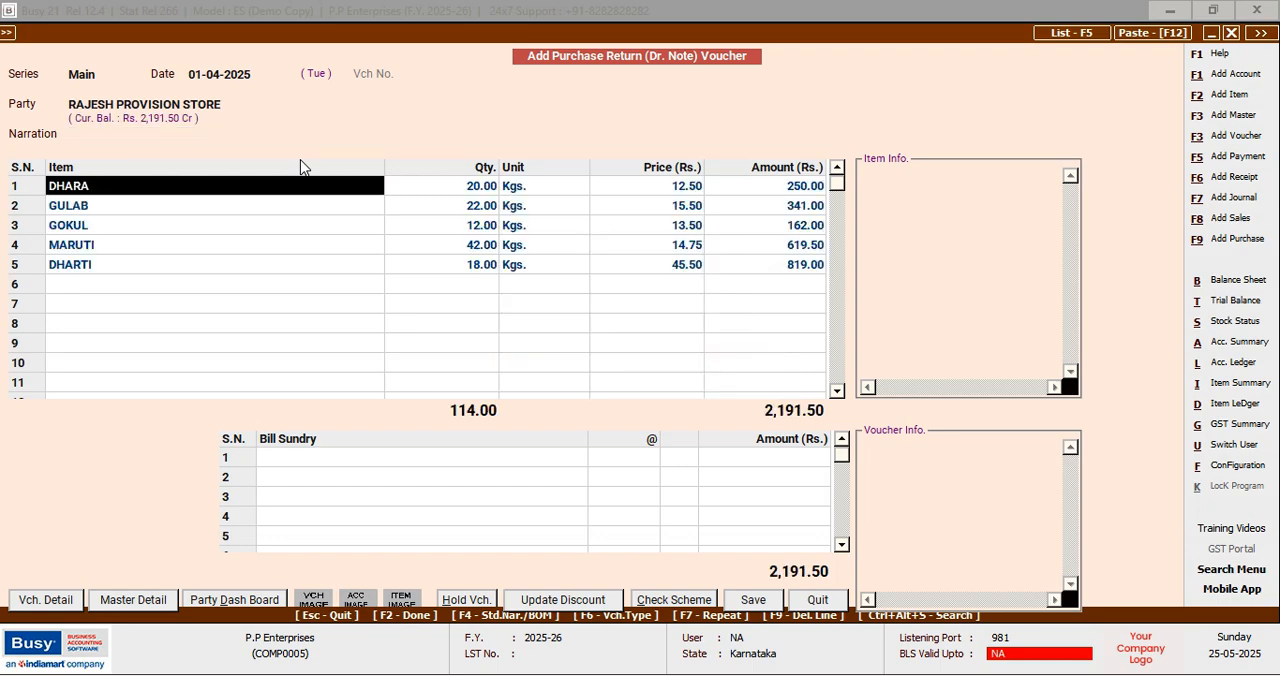
pyautogui.press('Return')
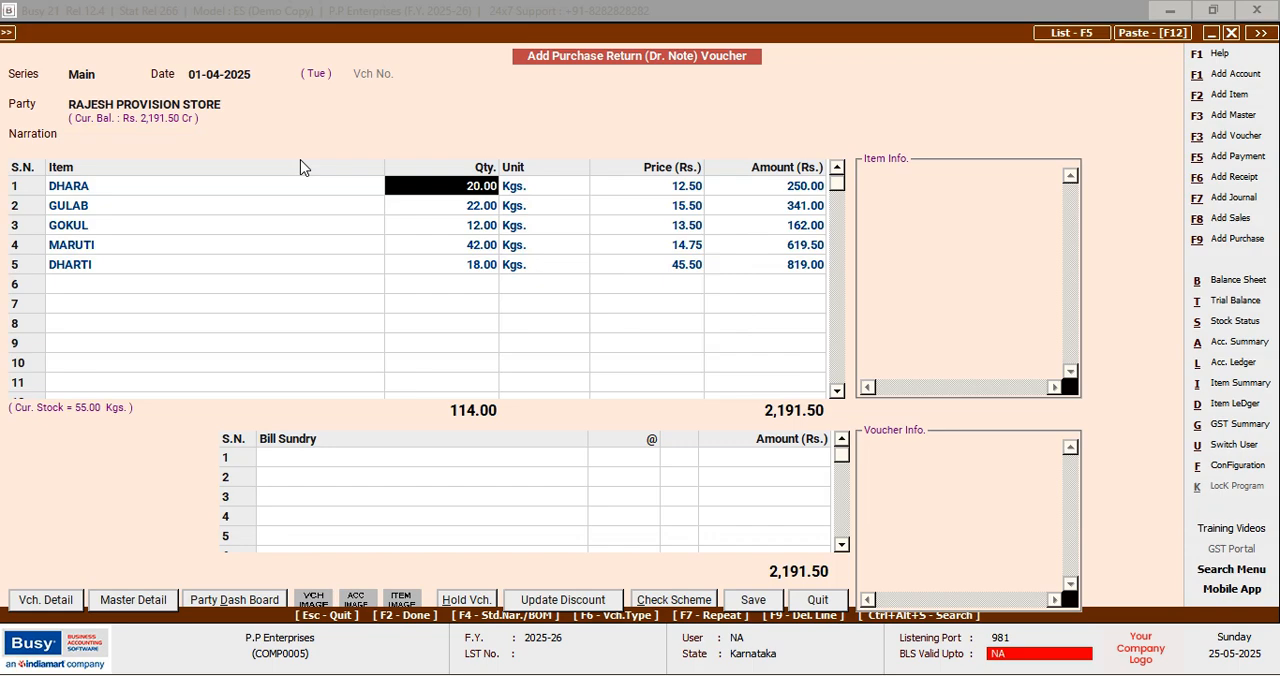
pyautogui.write('10')
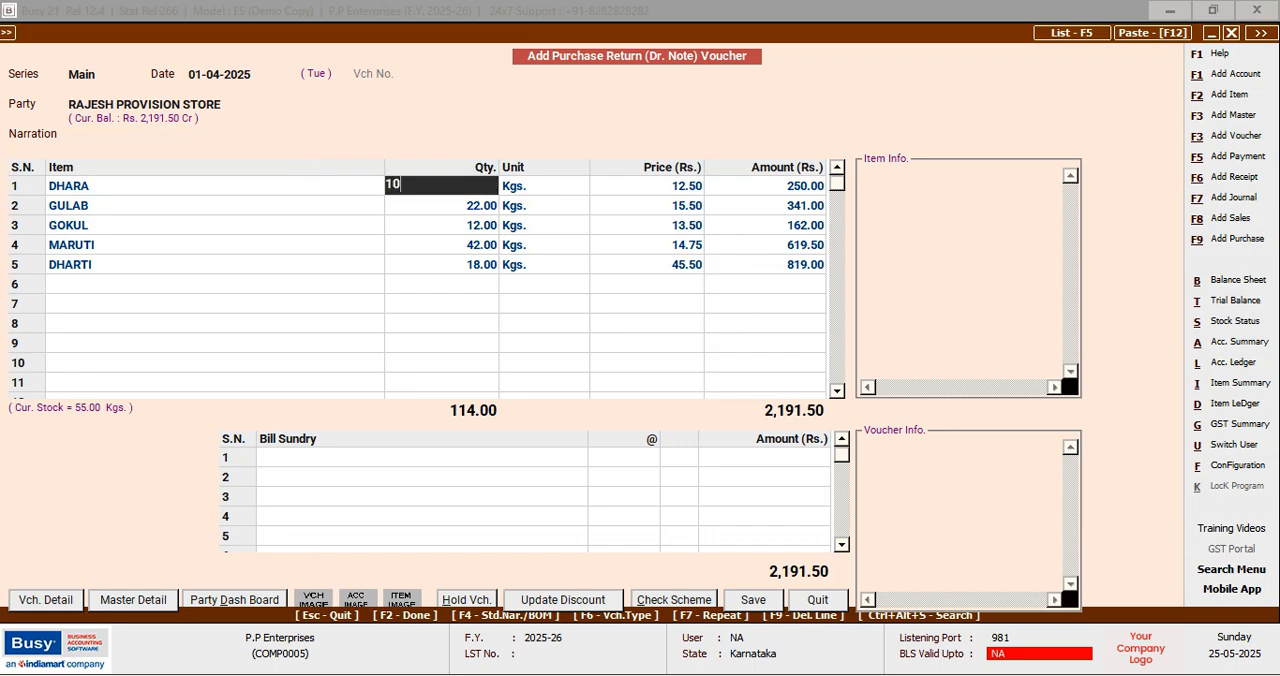
pyautogui.press('Left')
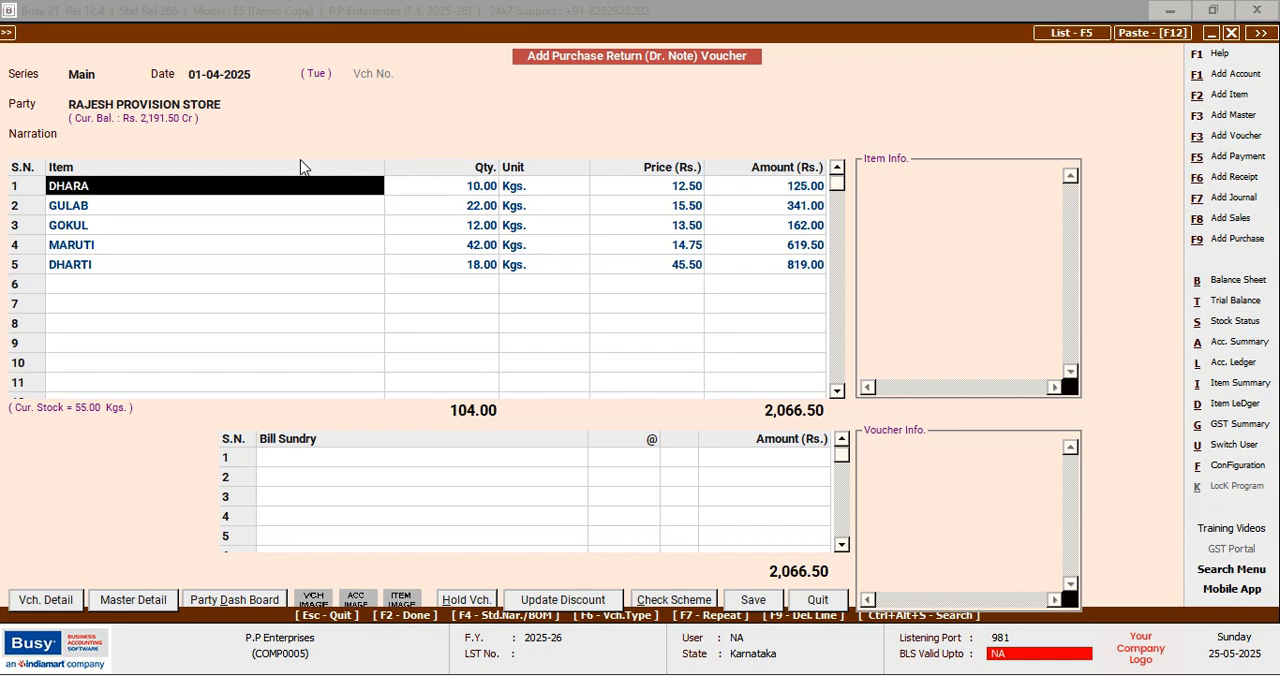
pyautogui.press('Down')
pyautogui.press('Return')
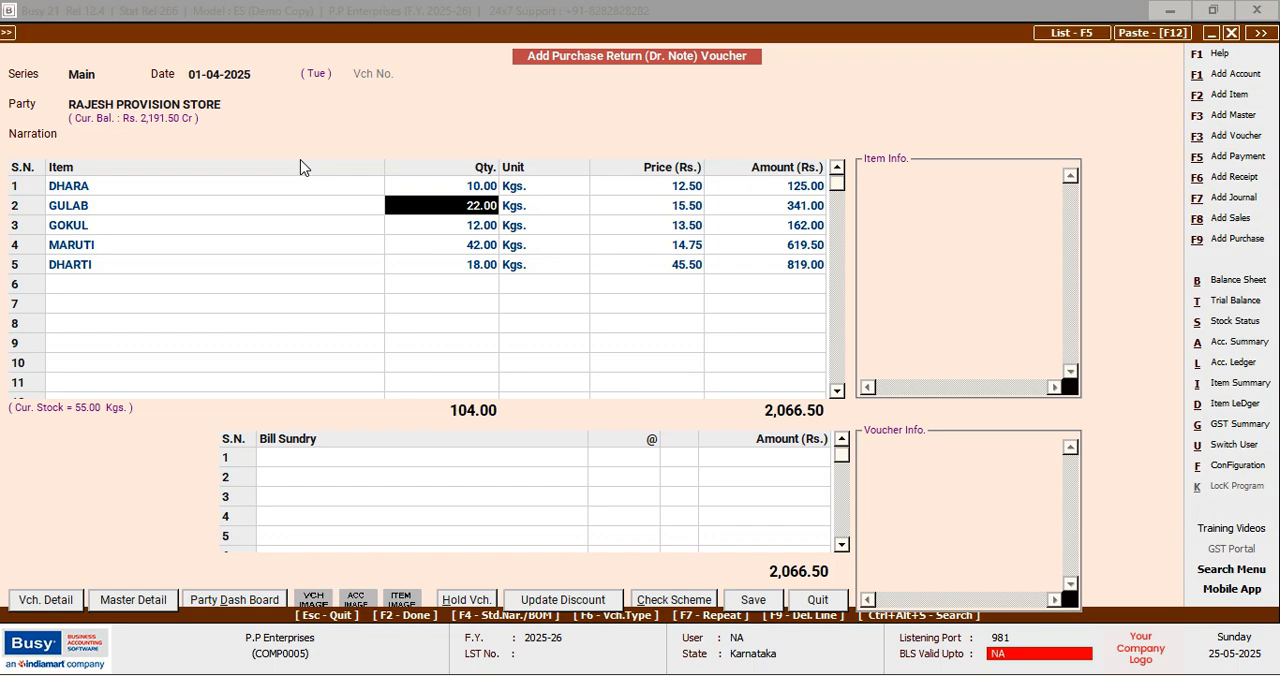
pyautogui.write('8')
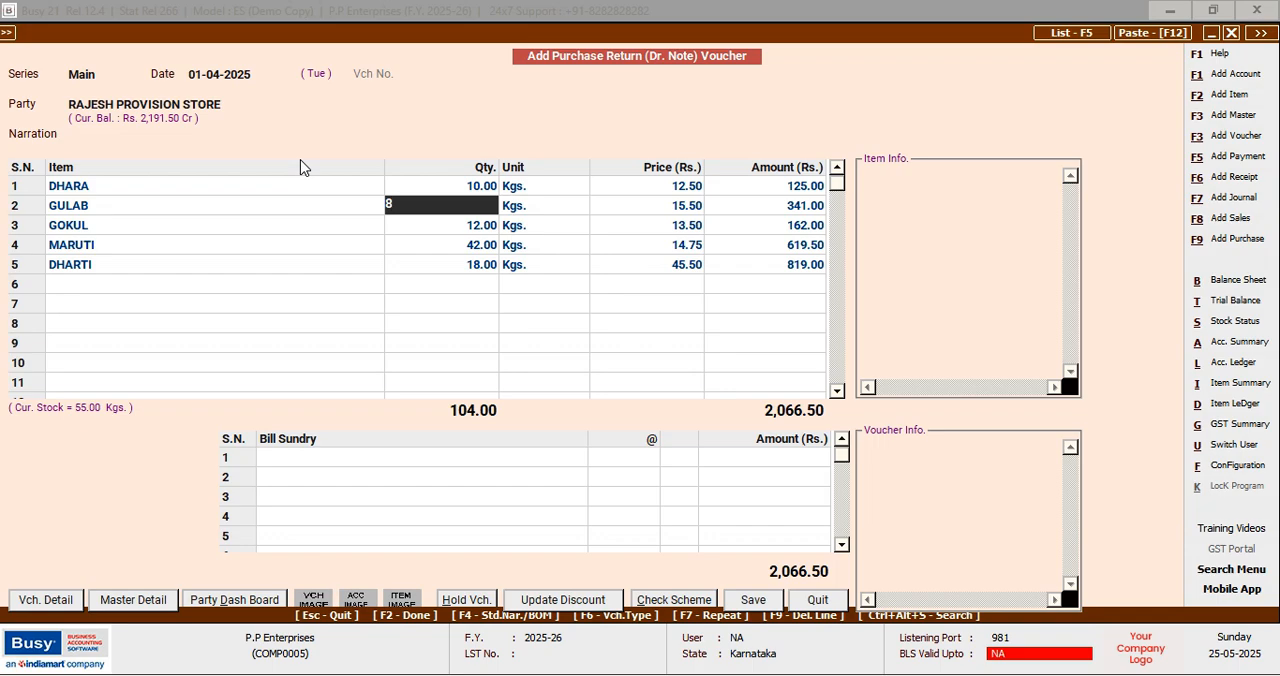
pyautogui.press('Left')
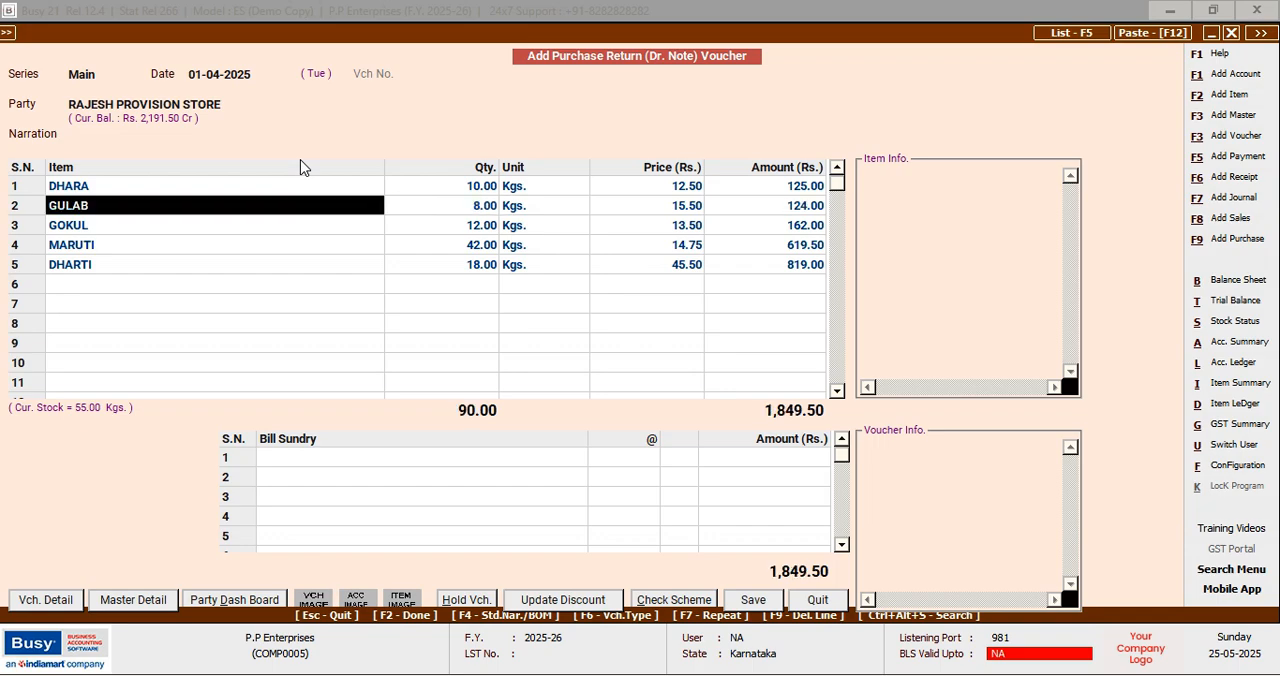
# Set the return quantities to 5 Kgs. for GOKUL and 20 Kgs. for MARUTI
pyautogui.press('Down')
pyautogui.press('Right')
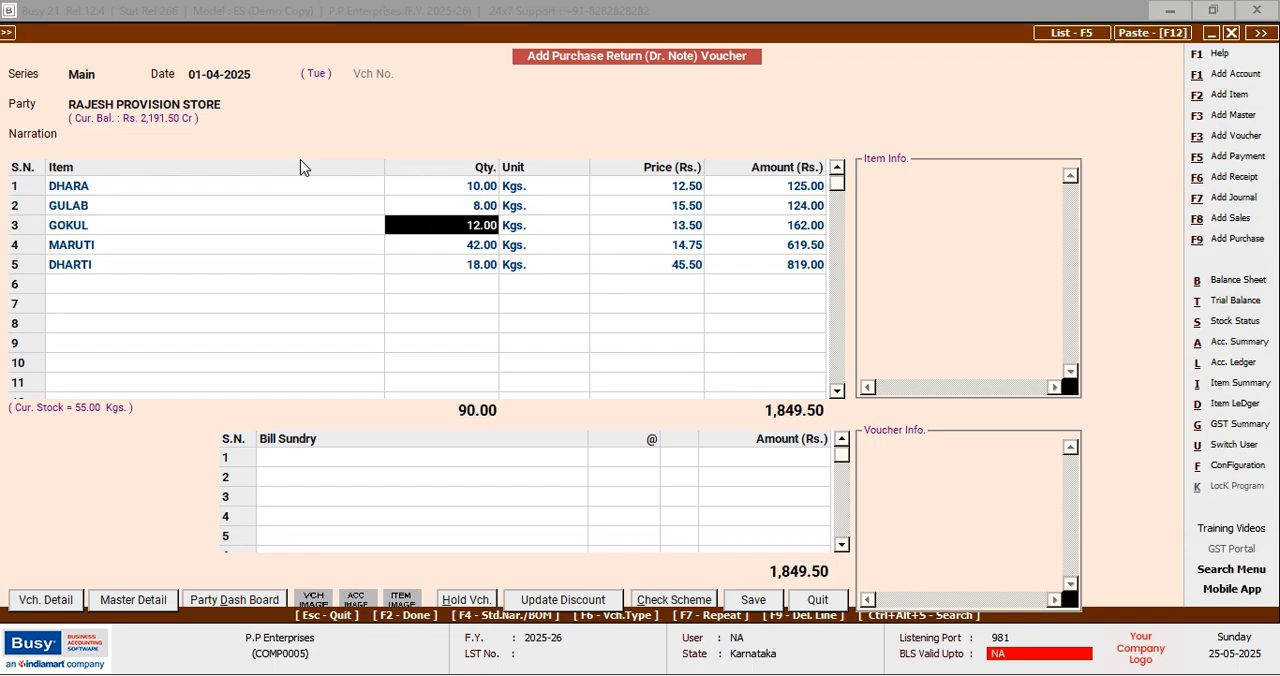
pyautogui.write('5')
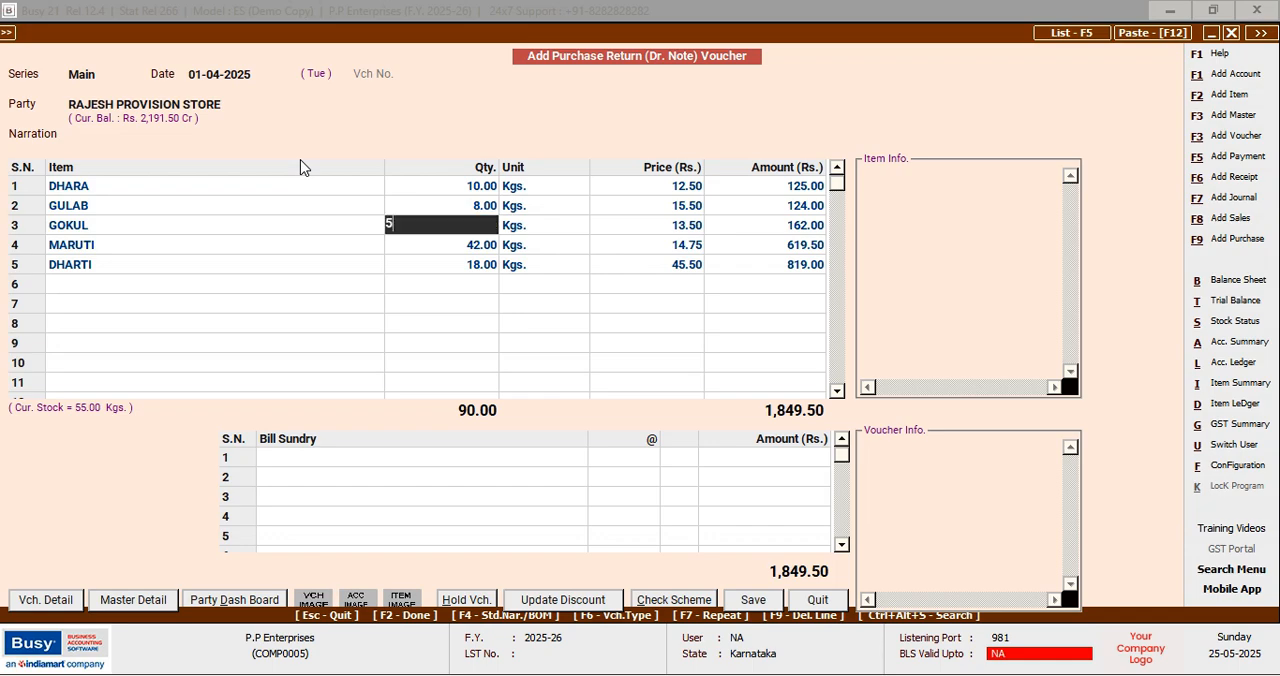
pyautogui.press('Left')
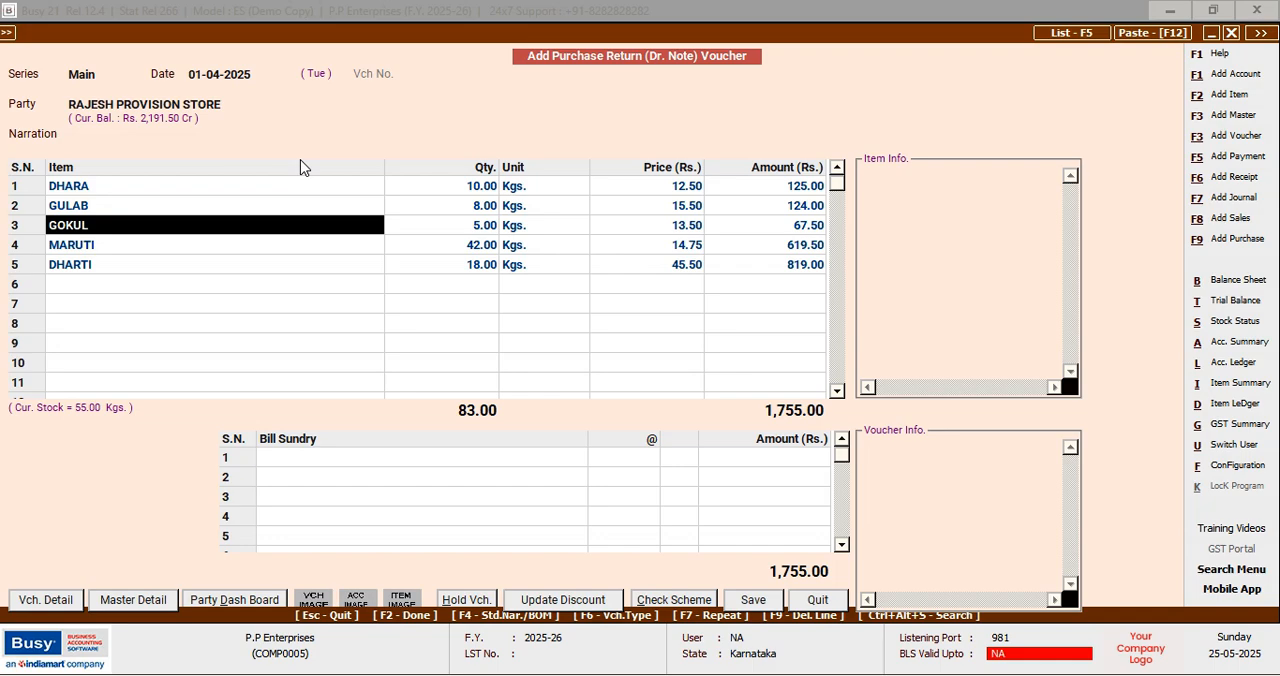
pyautogui.press('Down')
pyautogui.press('Right')
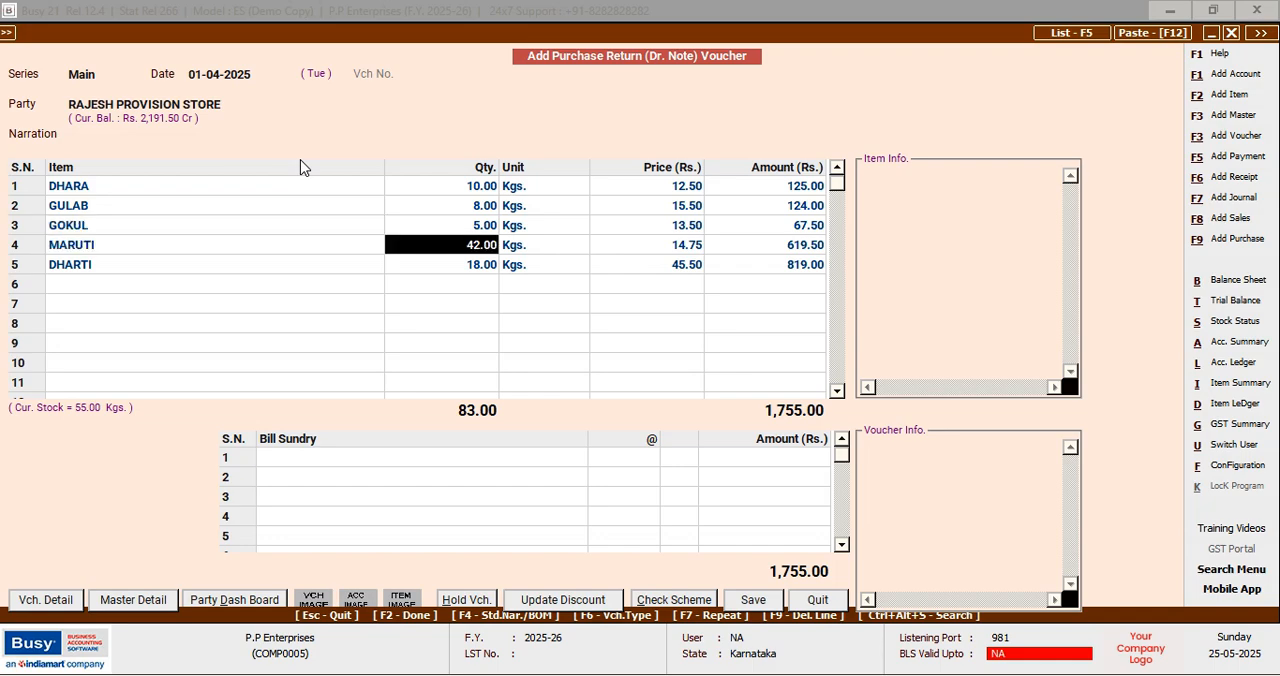
pyautogui.write('20')
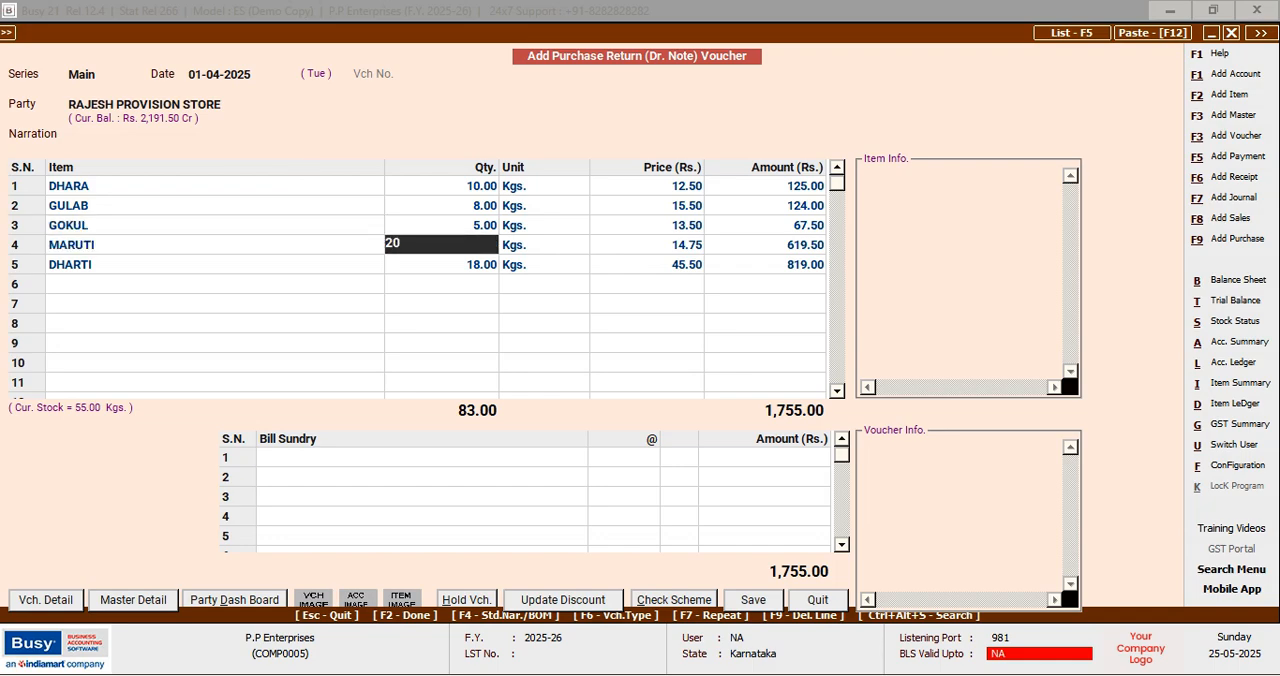
pyautogui.press('Left')
# Set the return quantity of DHARTI to 7 Kgs. and proceed to the bill-by-bill adjustment
pyautogui.press('Down')
pyautogui.press('Right')
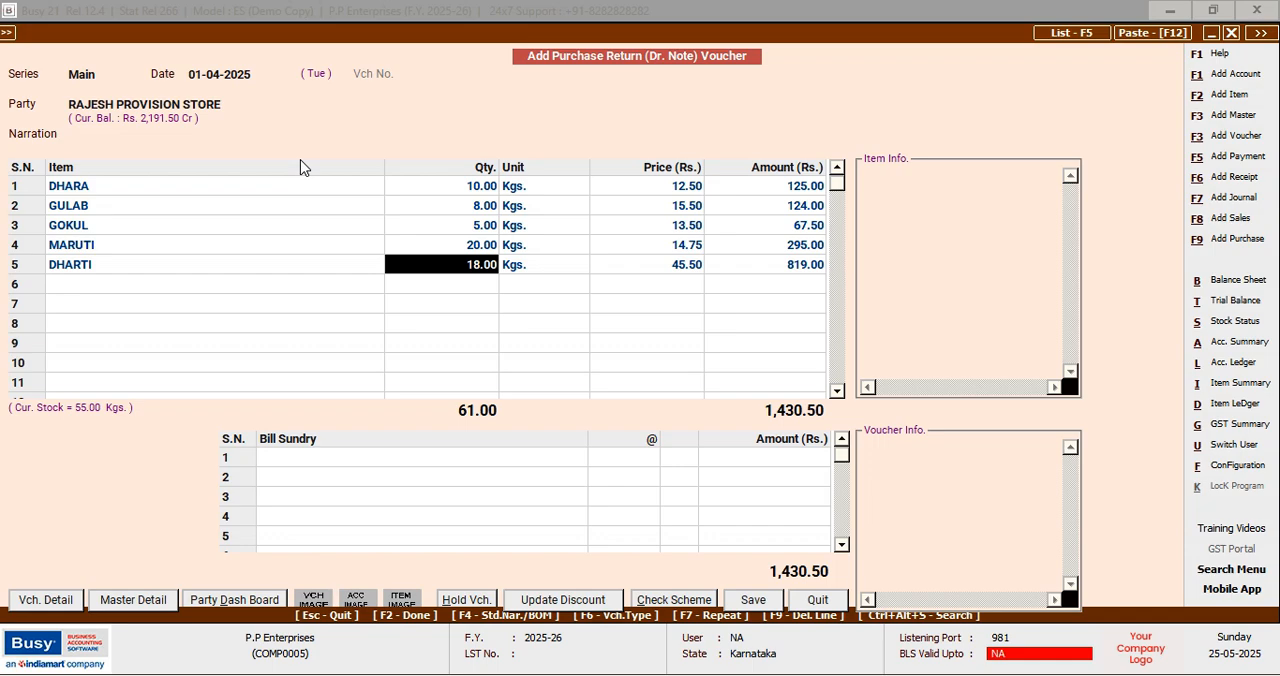
pyautogui.write('7')
pyautogui.press('Return')
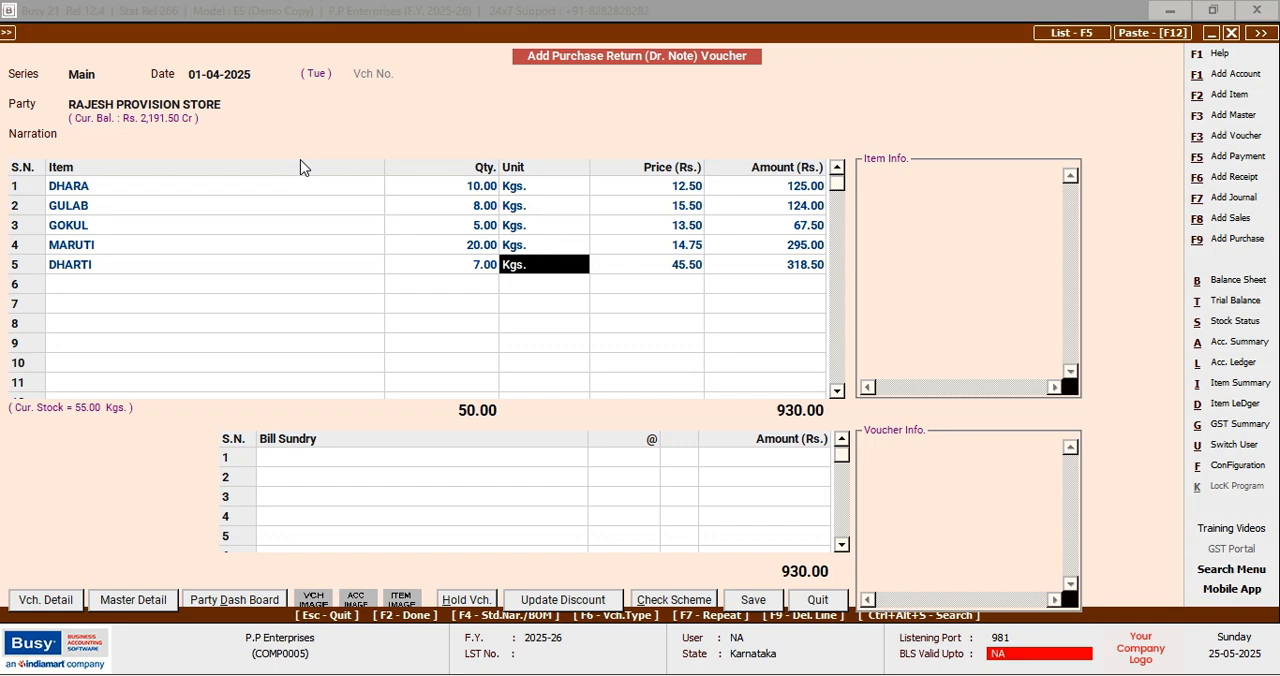
pyautogui.press('Return')
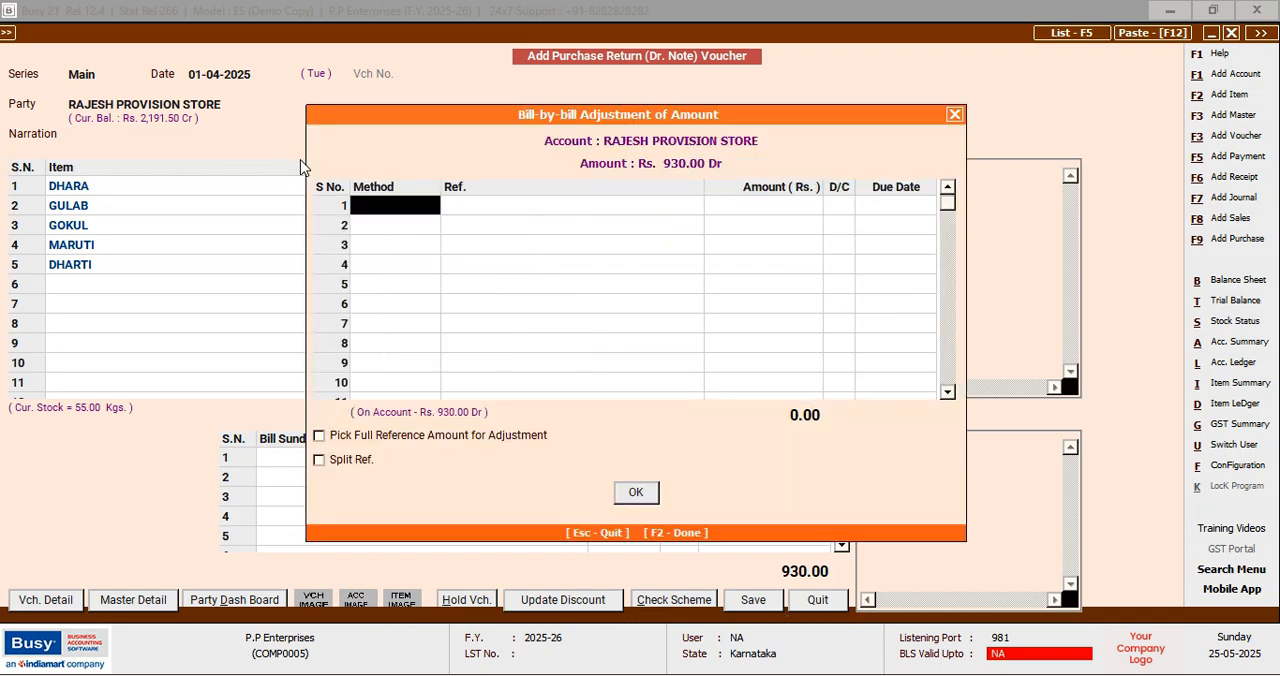
# Enter A001 with the New Ref. method as the bill reference for RAJESH PROVISION STORE's return amount
pyautogui.press('Return')
pyautogui.press('Down')
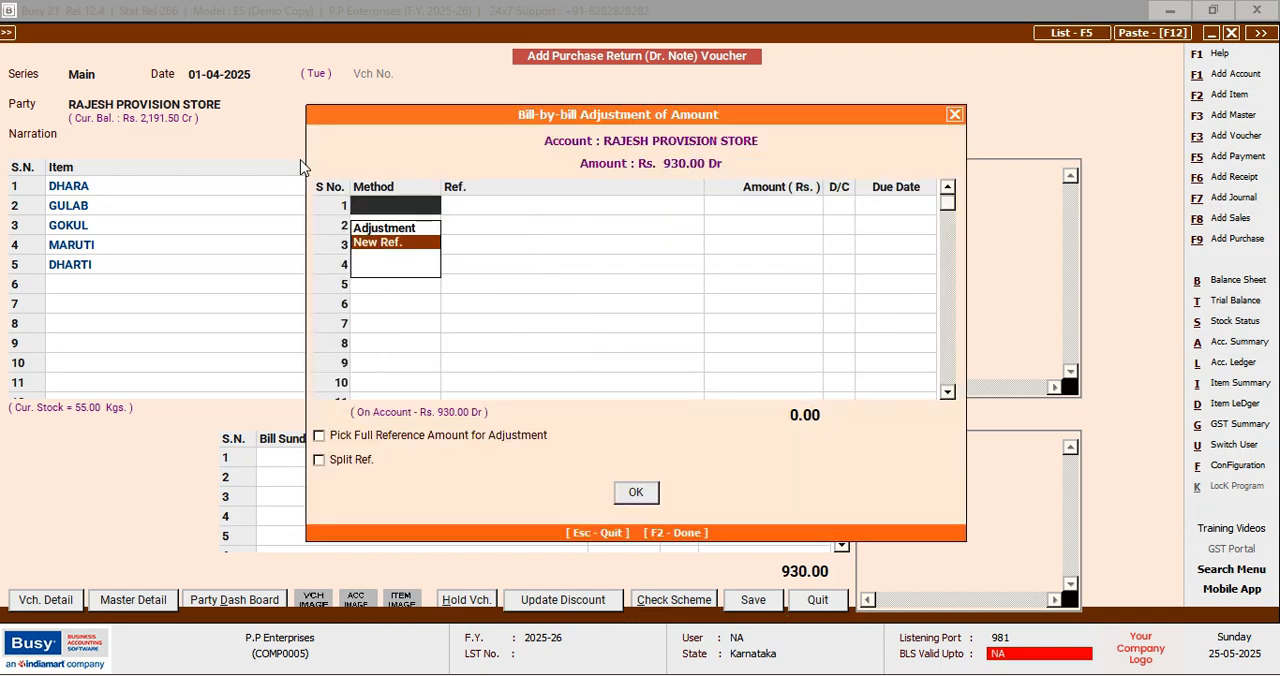
pyautogui.press('Return')
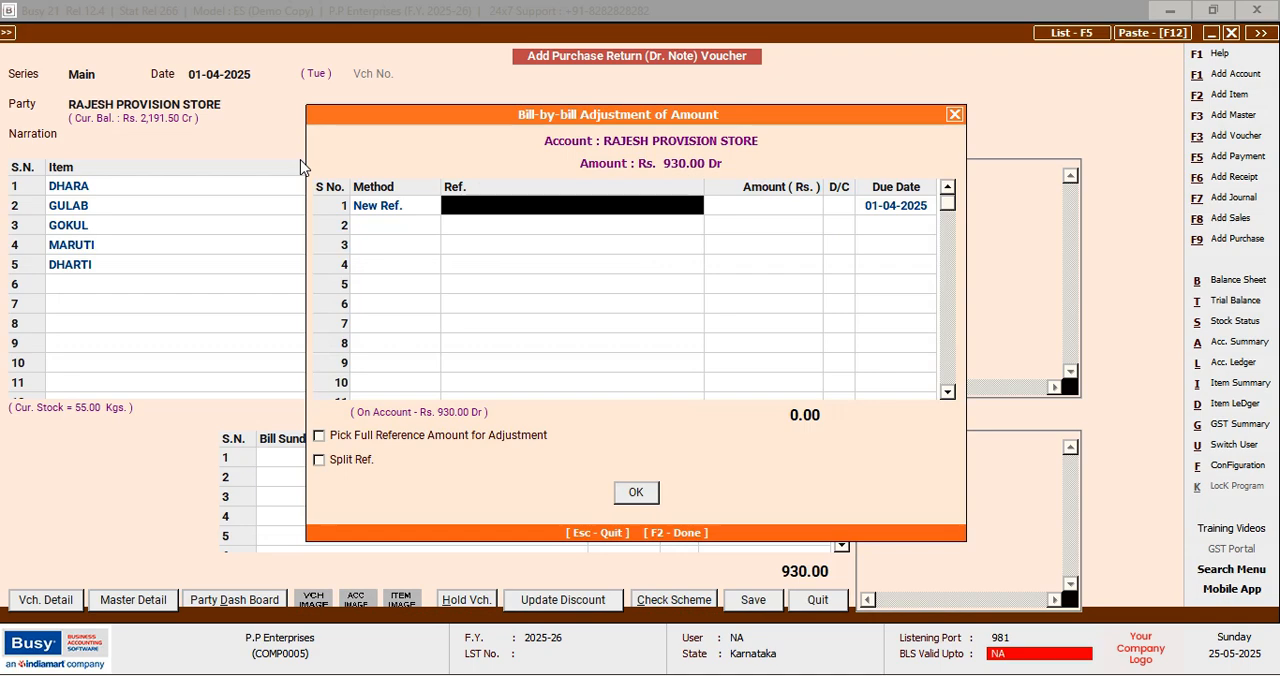
pyautogui.write('a')
pyautogui.press('BackSpace')
pyautogui.write('A001')
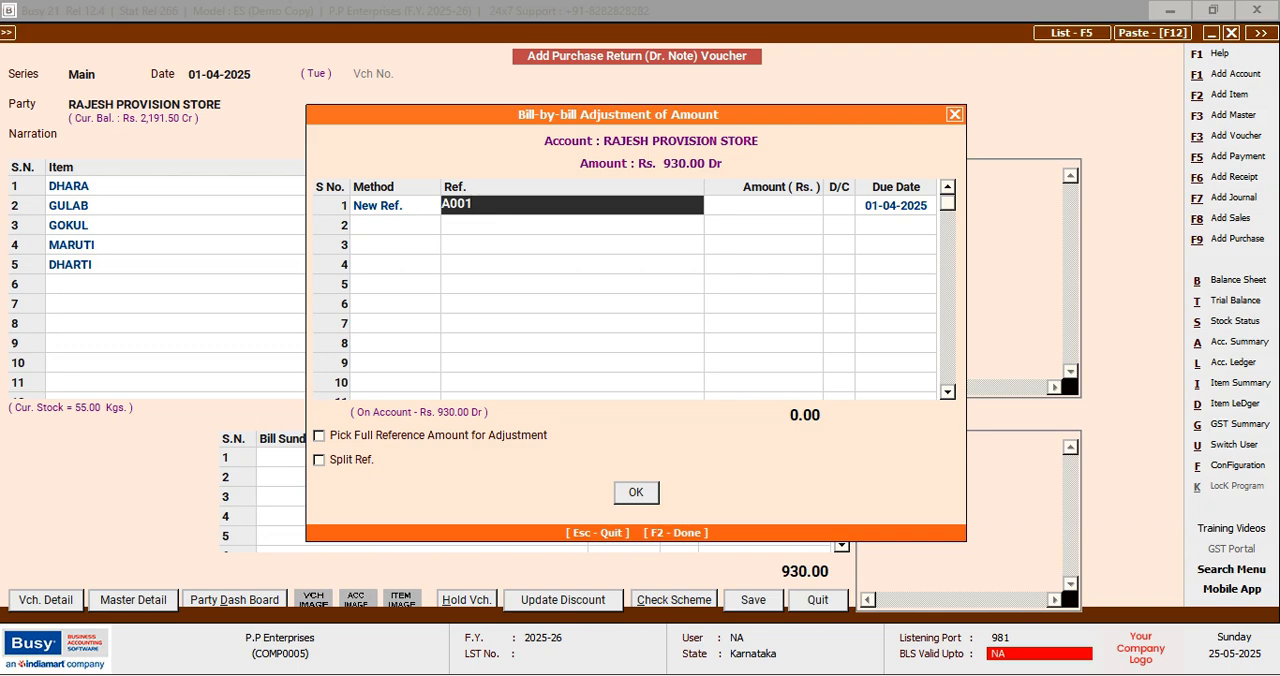
pyautogui.press('Return')
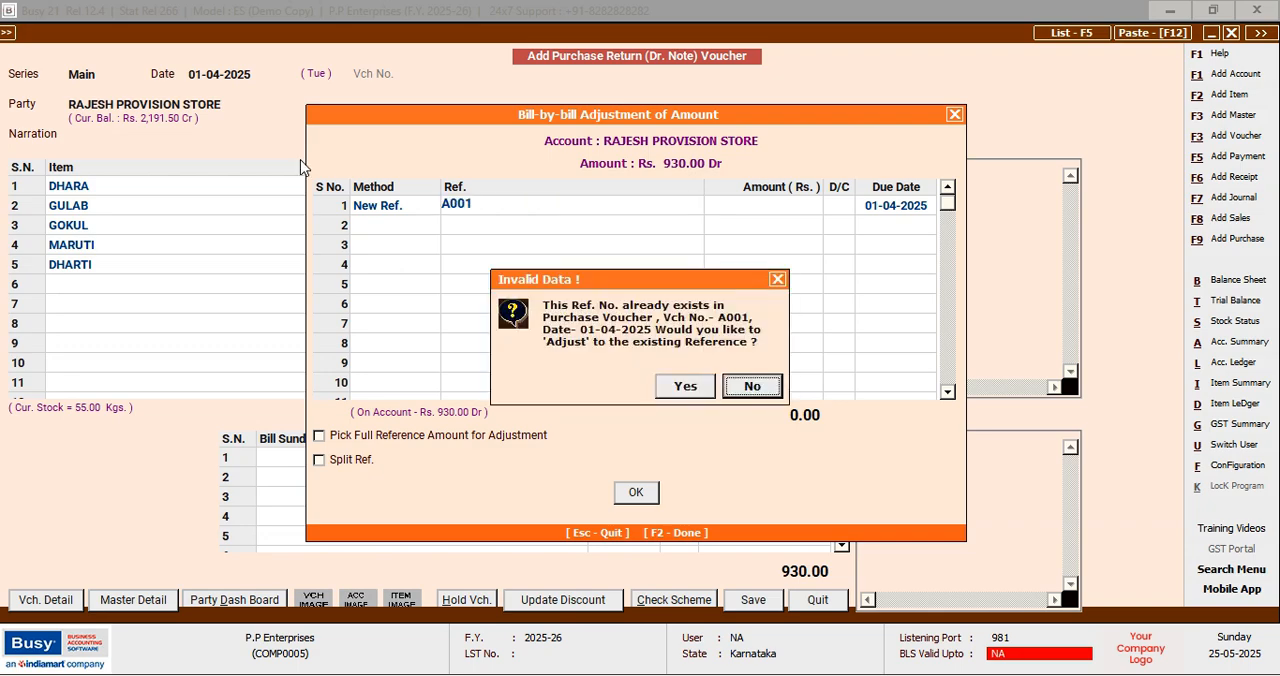
# Adjust the full 930.00 debit against existing reference A001 and save the purchase return voucher with blank transport details
pyautogui.press('Left')
pyautogui.press('Return')
pyautogui.press('Return')
pyautogui.press('Return')
pyautogui.press('Return')
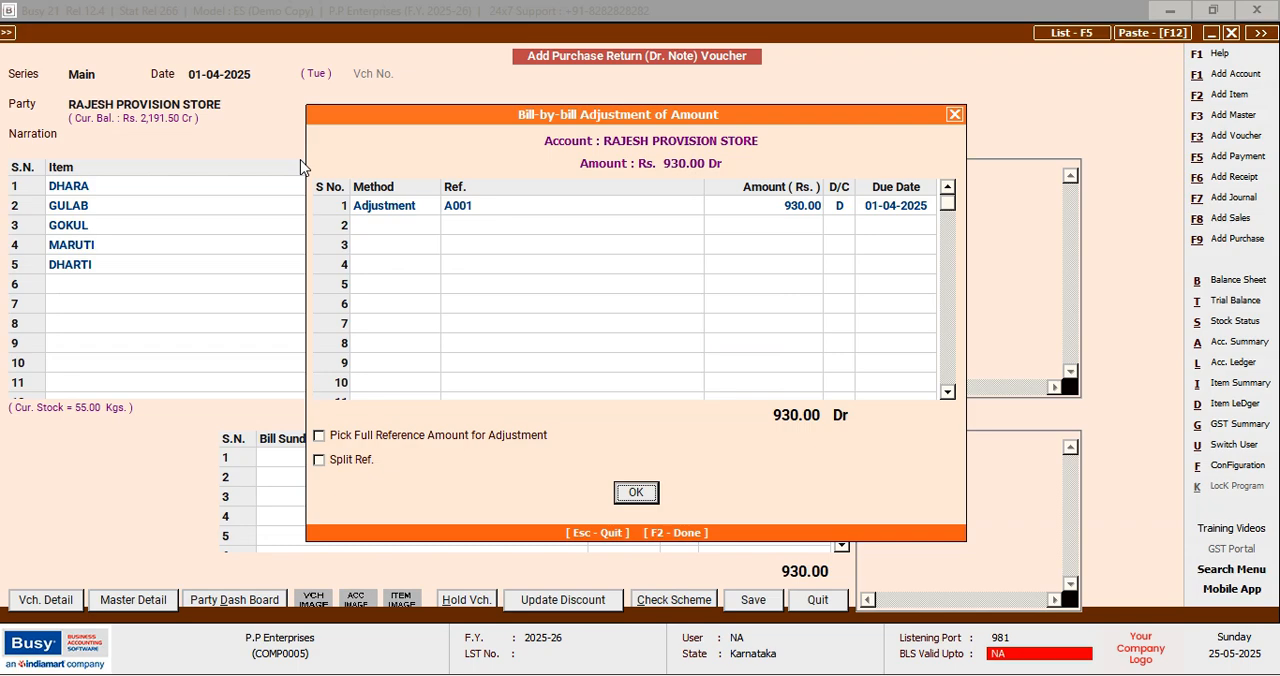
pyautogui.press('Return')
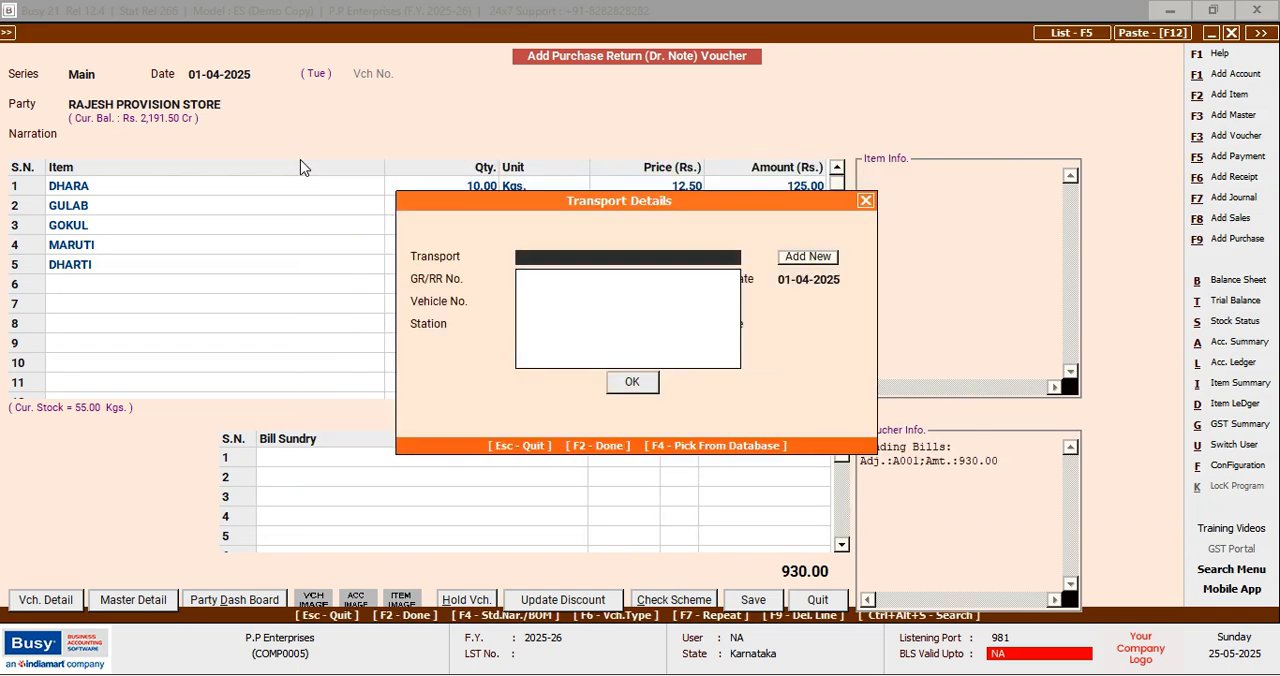
pyautogui.press('F2')
pyautogui.press('Return')
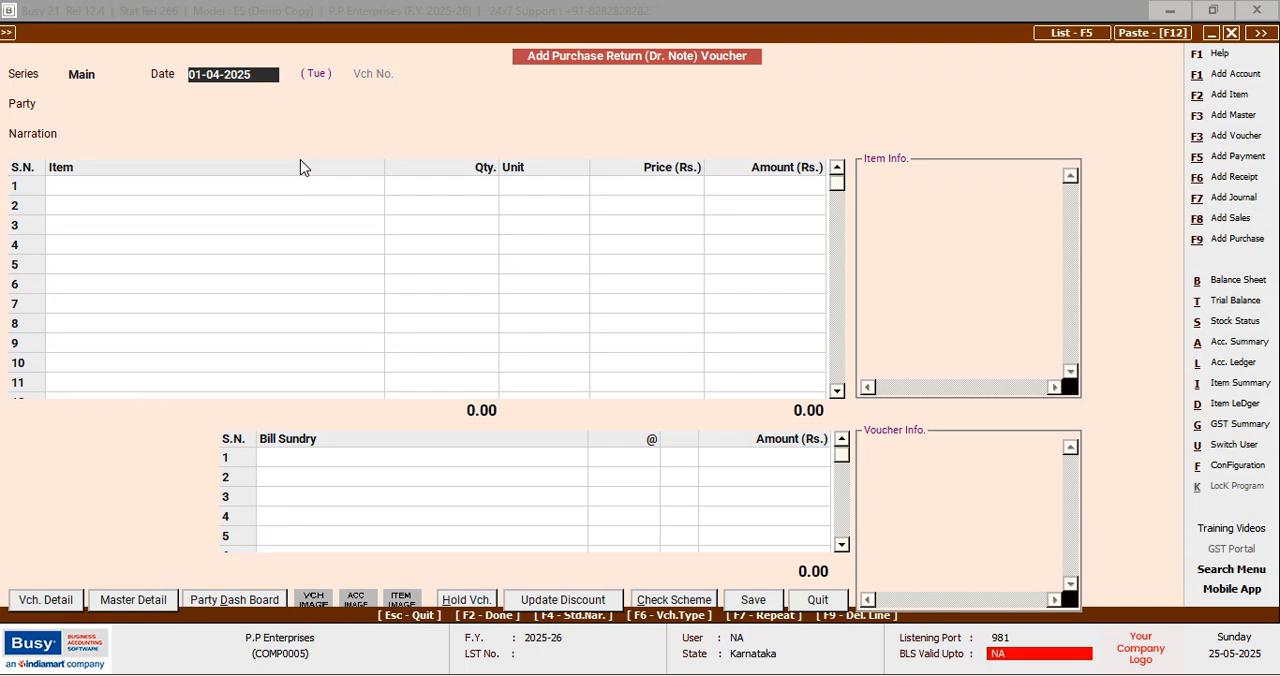
# Start a sales voucher dated 01-04-2025 for the party NAMAN OIL DEPO, leaving the narration blank
pyautogui.press('F8')
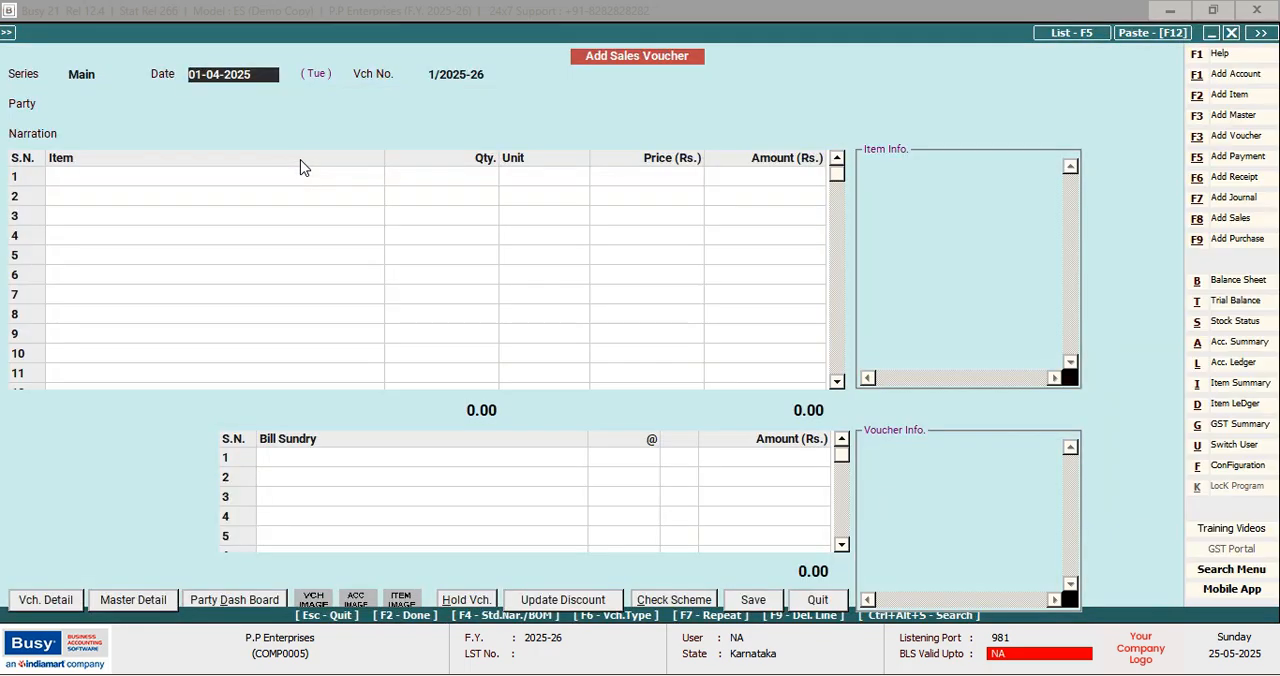
pyautogui.press('Return')
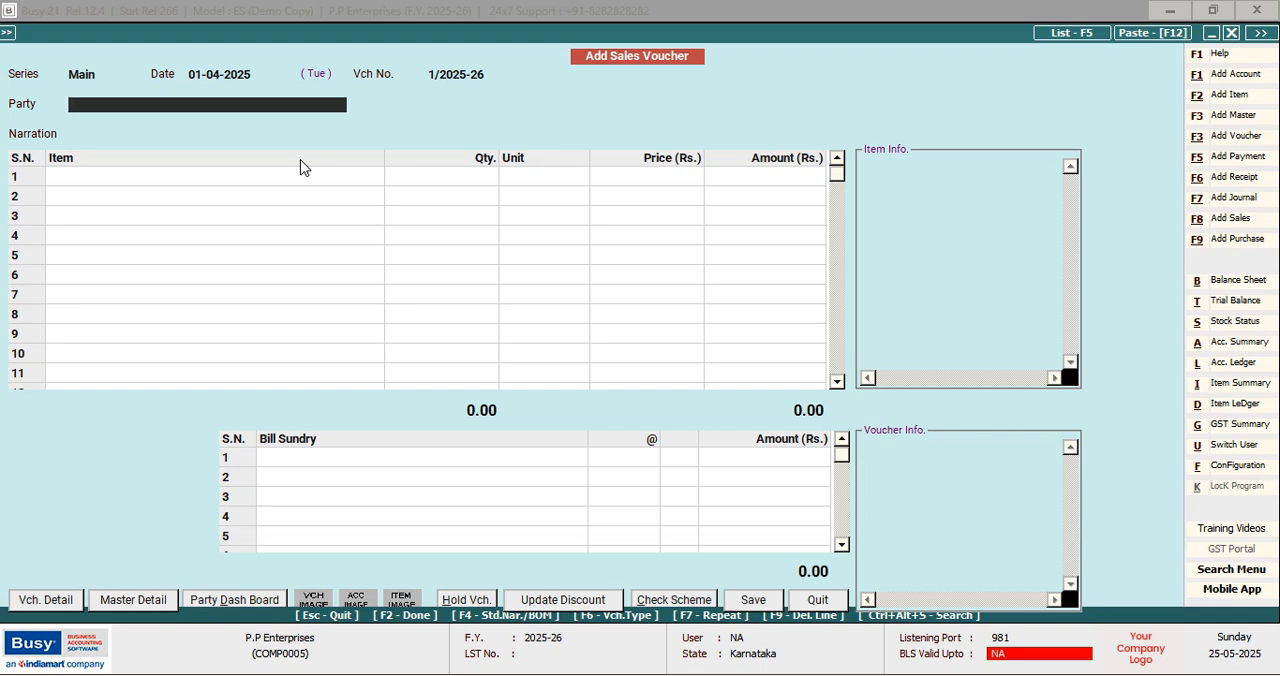
pyautogui.write('N')
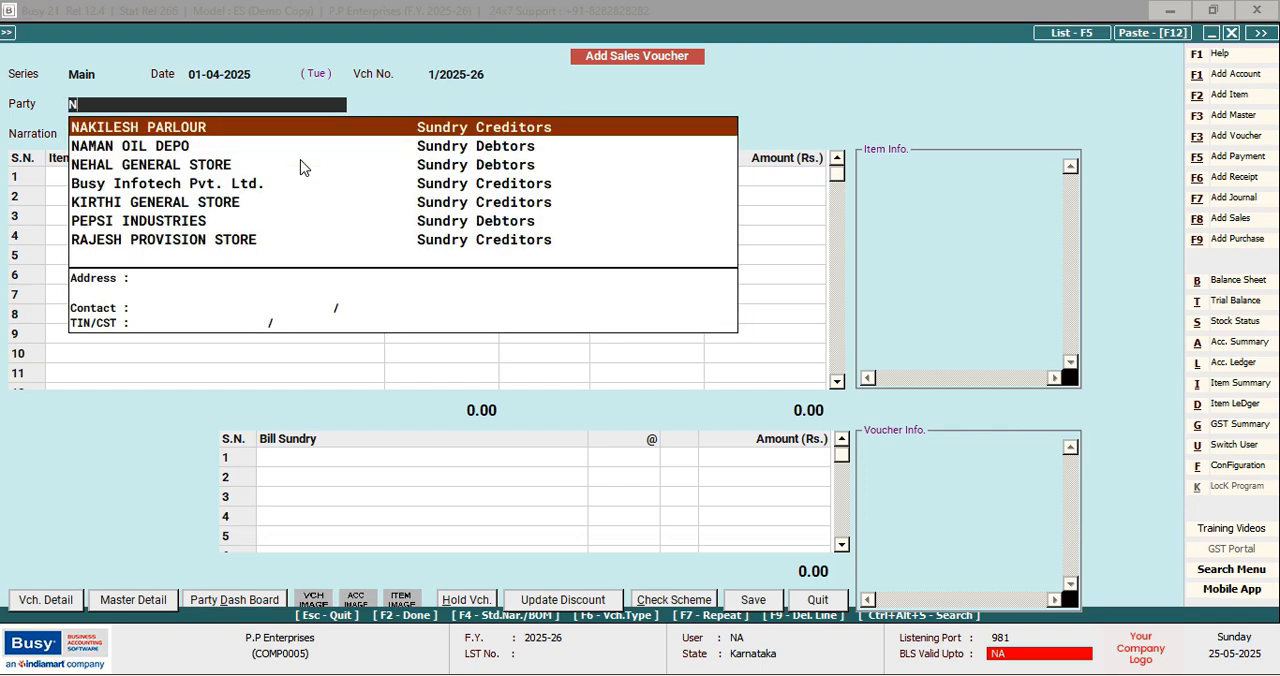
pyautogui.press('Down')
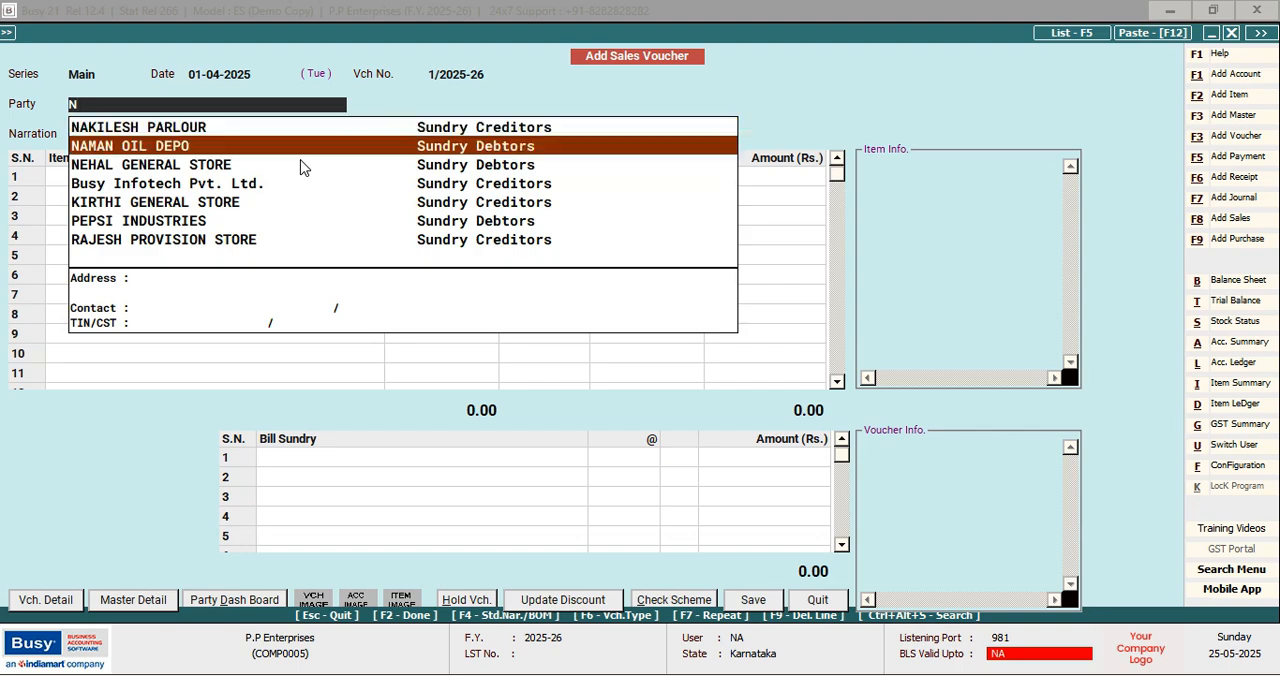
pyautogui.press('Return')
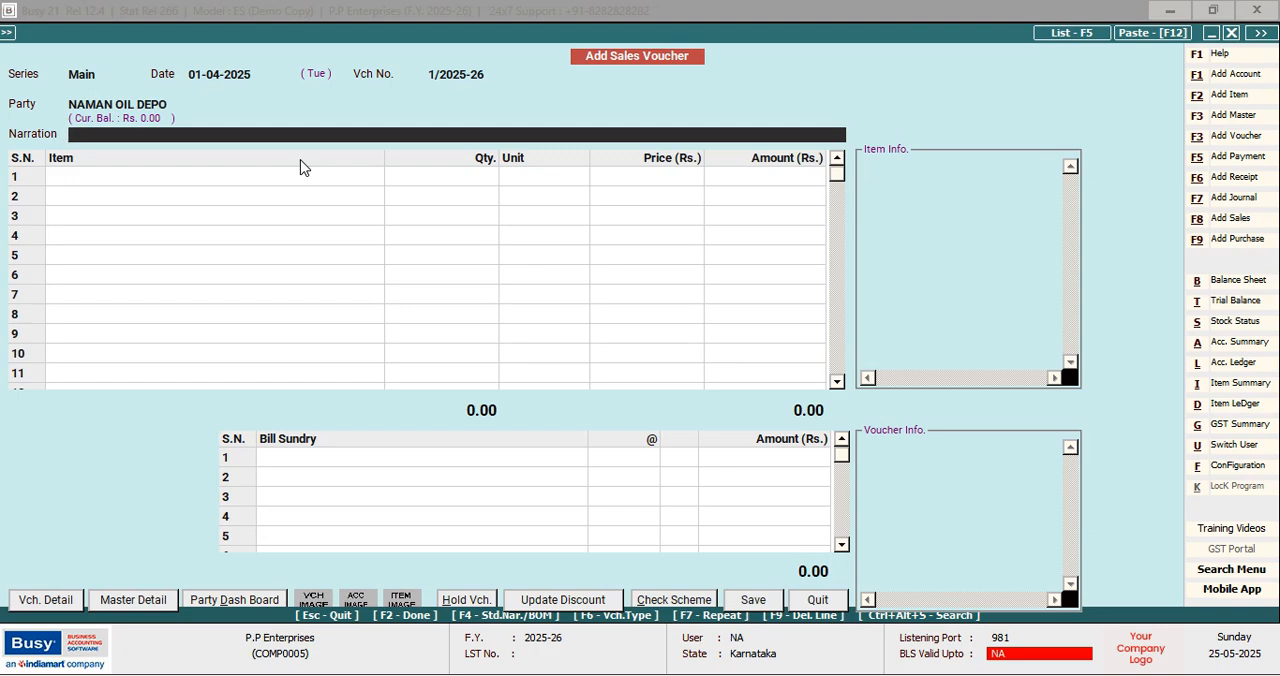
pyautogui.press('Return')
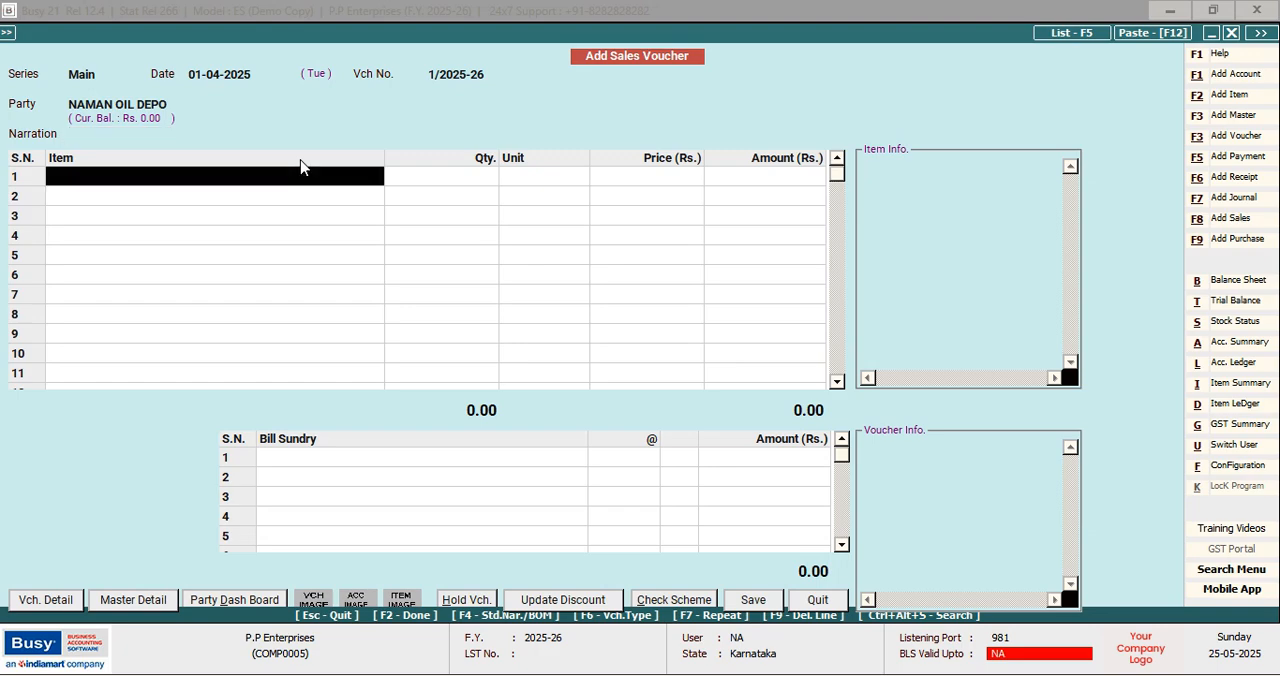
# Add DHARA as the first sales item with quantity 15 Kgs. at price 15.50 and no discount
pyautogui.write('d')
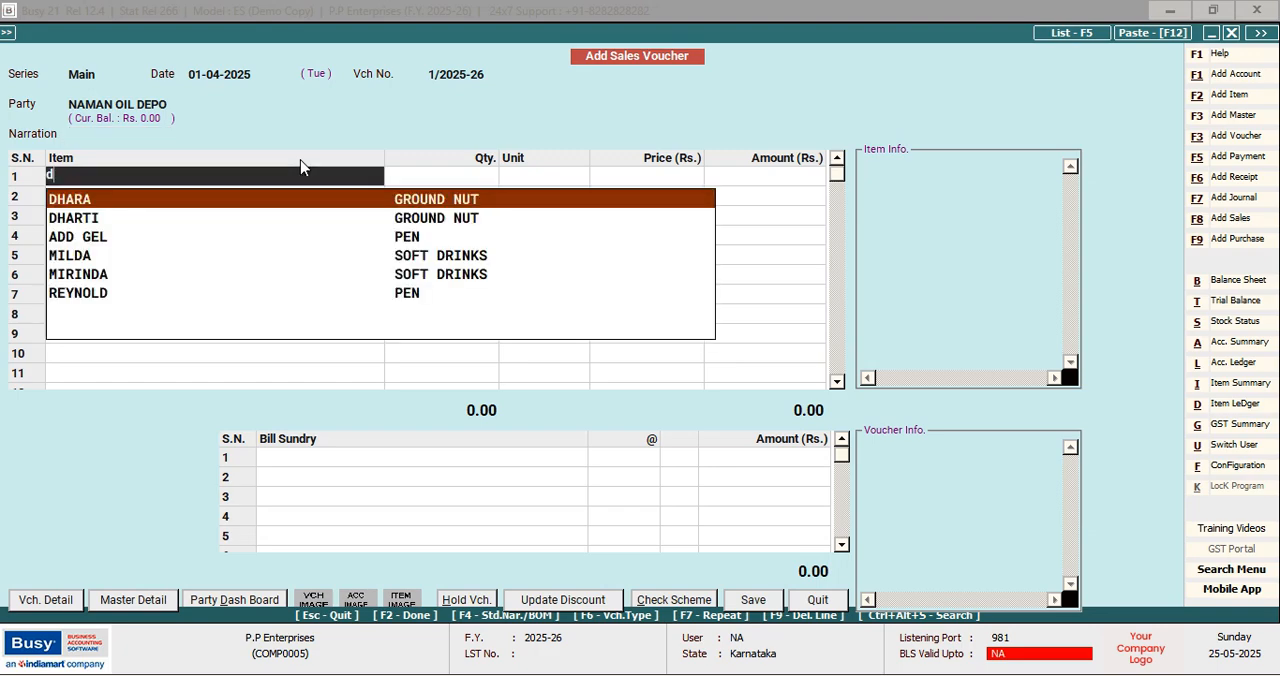
pyautogui.press('Return')
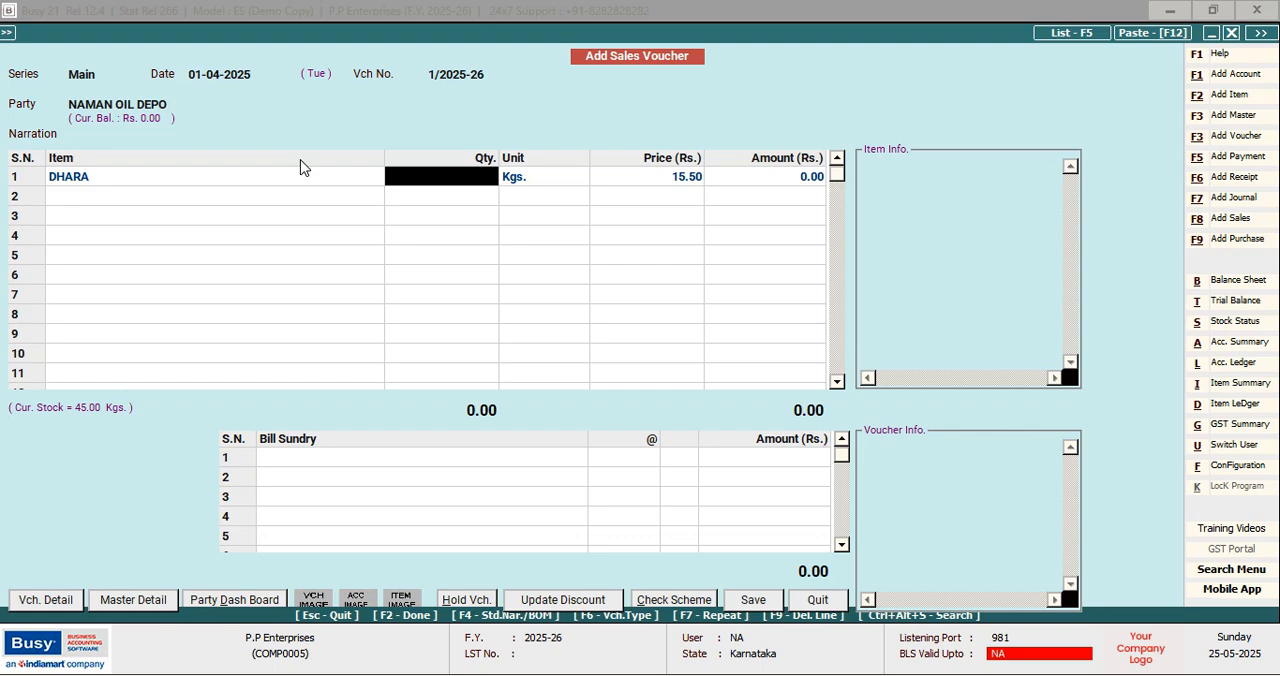
pyautogui.write('15')
pyautogui.press('Return')
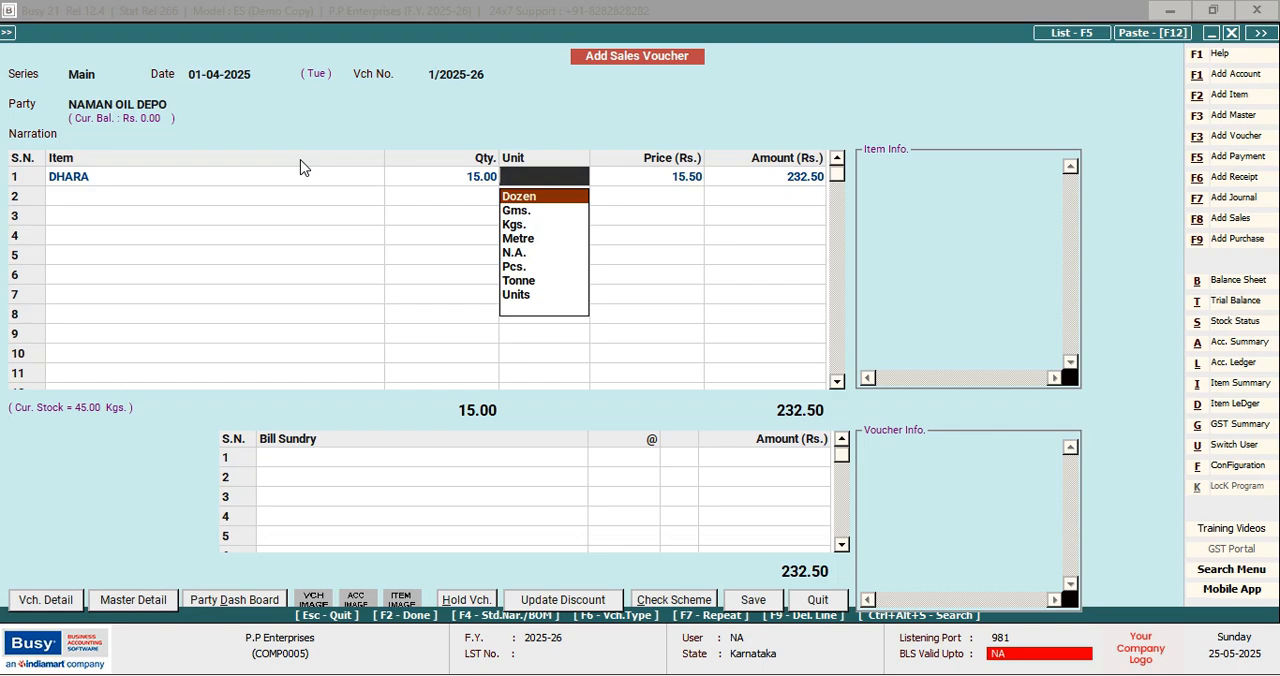
pyautogui.press('Down')
pyautogui.press('Down')
pyautogui.press('Return')
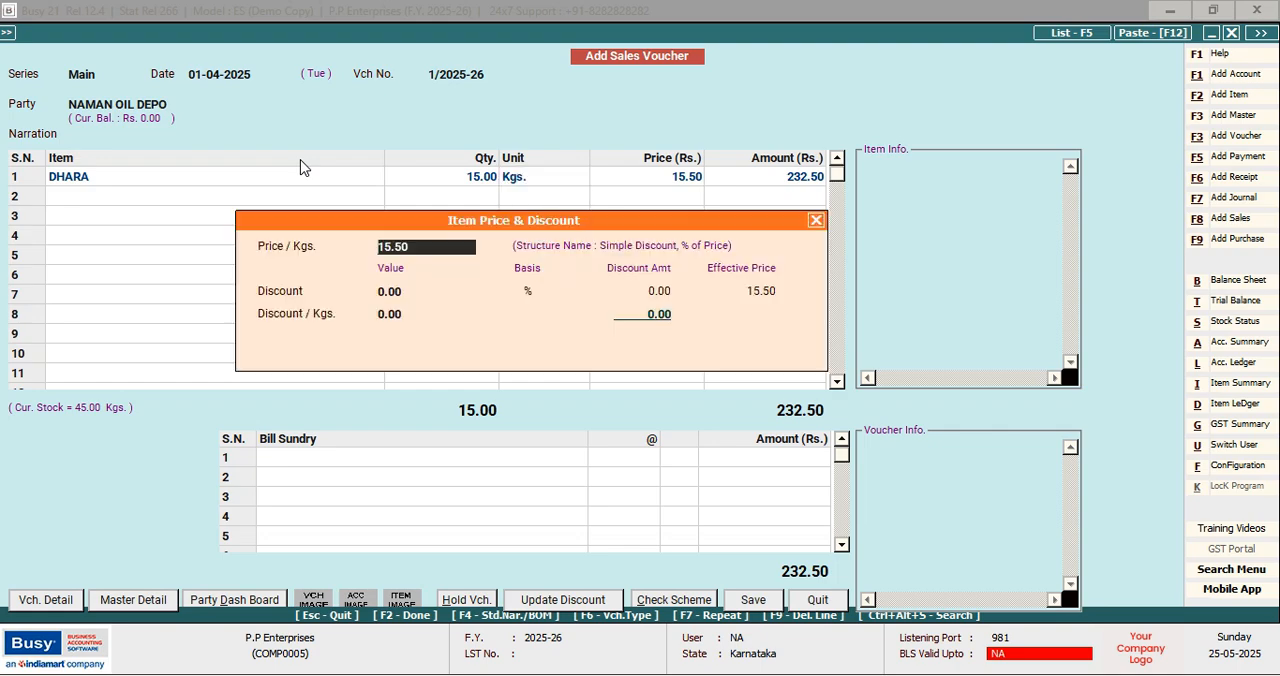
pyautogui.press('Return')
pyautogui.press('Return')
pyautogui.press('Return')
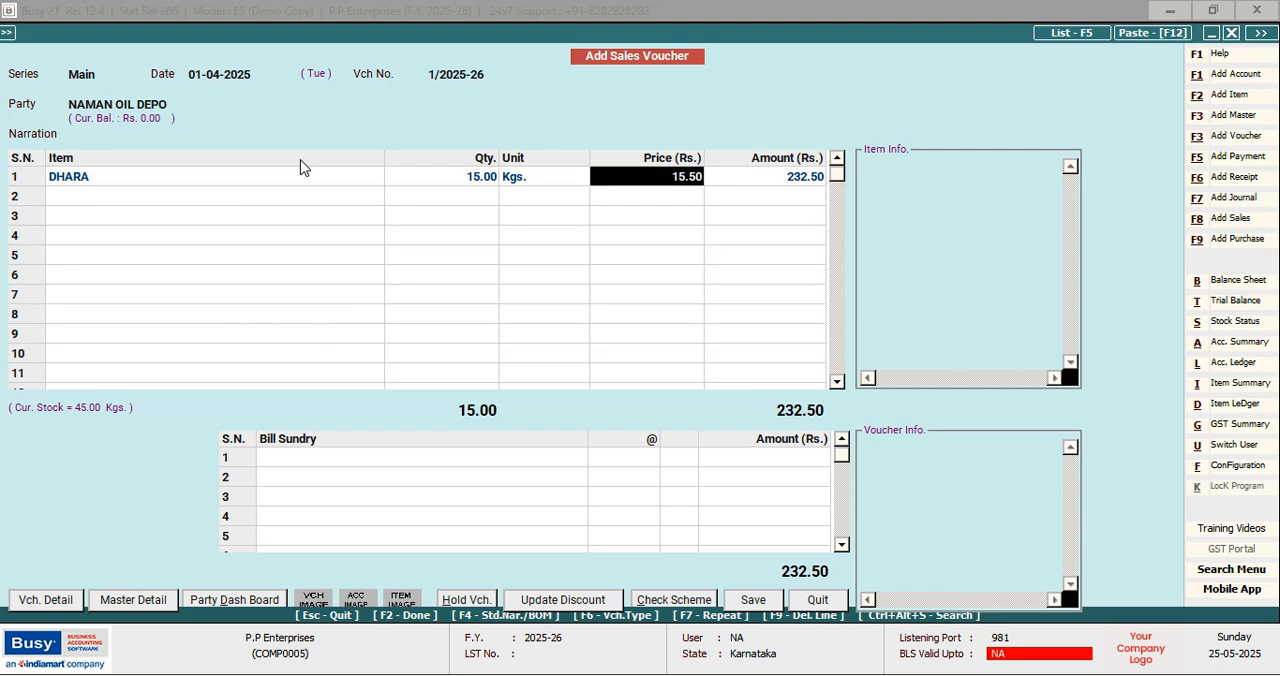
pyautogui.press('Return')
pyautogui.press('Return')
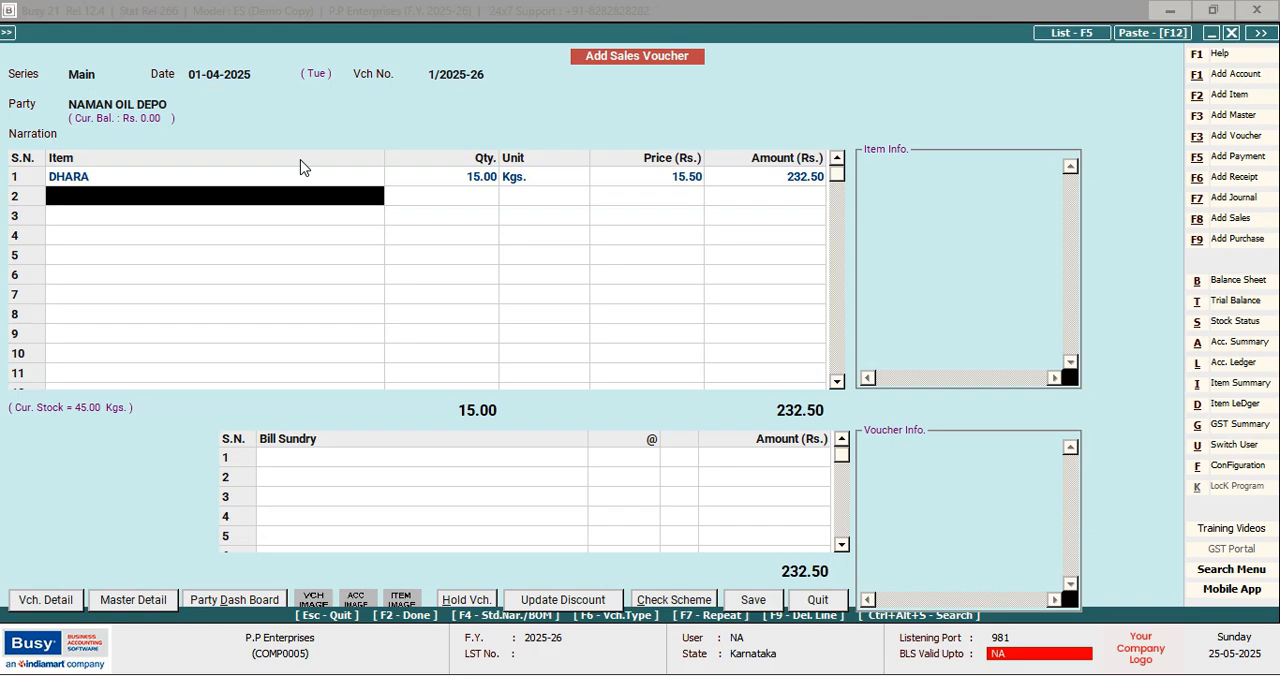
# Add GULAB as the second sales item with quantity 11 Kgs. at price 16.50 and no discount
pyautogui.write('g')
pyautogui.press('Down')
pyautogui.press('Down')
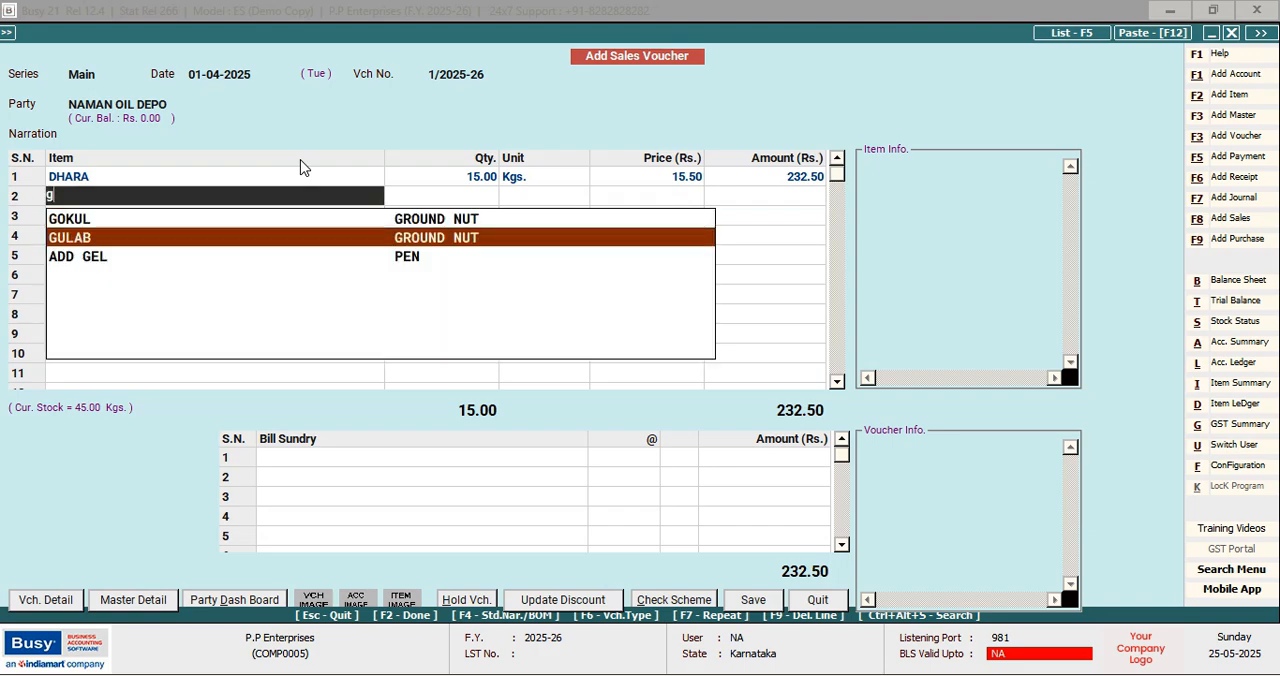
pyautogui.press('Up')
pyautogui.press('Return')
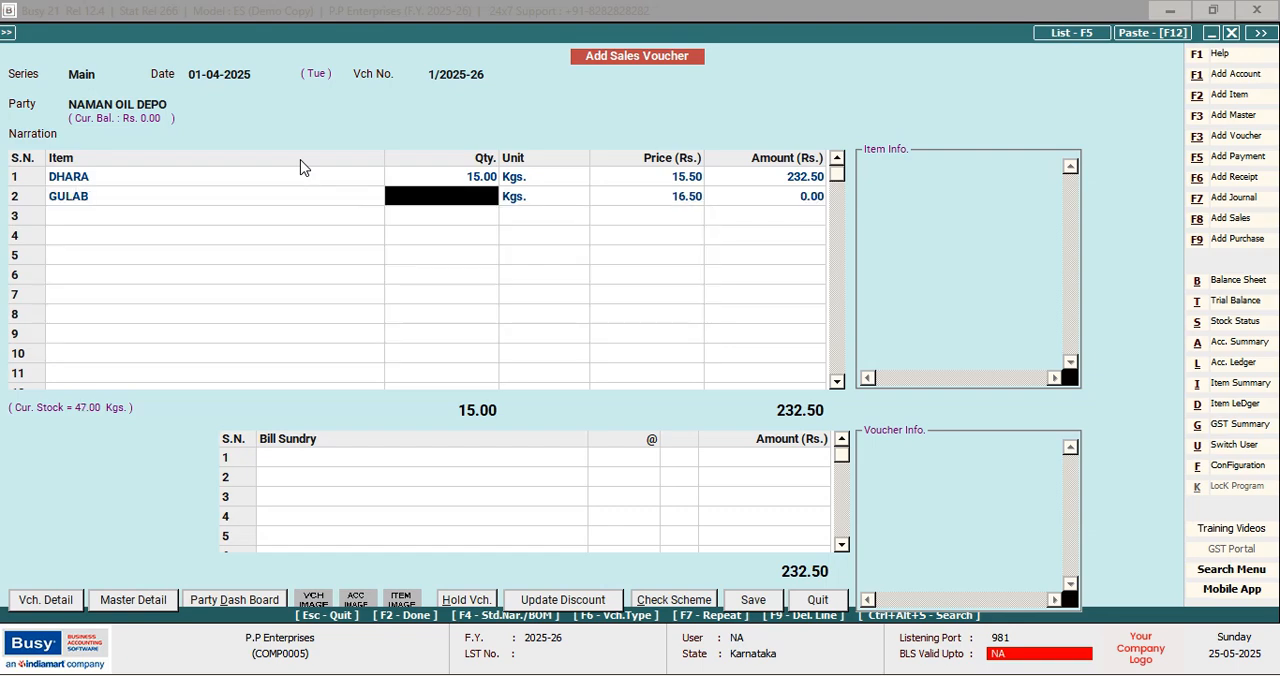
pyautogui.write('11')
pyautogui.press('Return')
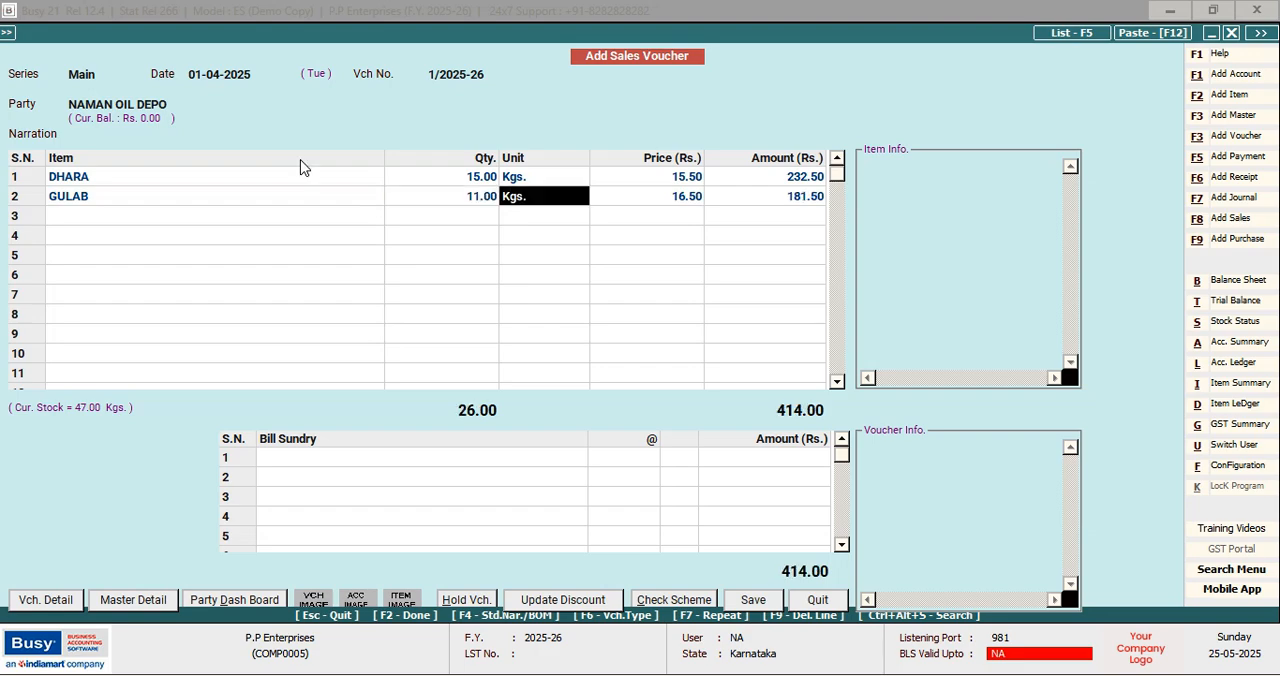
pyautogui.press('Return')
pyautogui.press('Return')
pyautogui.press('Return')
pyautogui.press('Return')
pyautogui.press('Return')
pyautogui.press('Return')
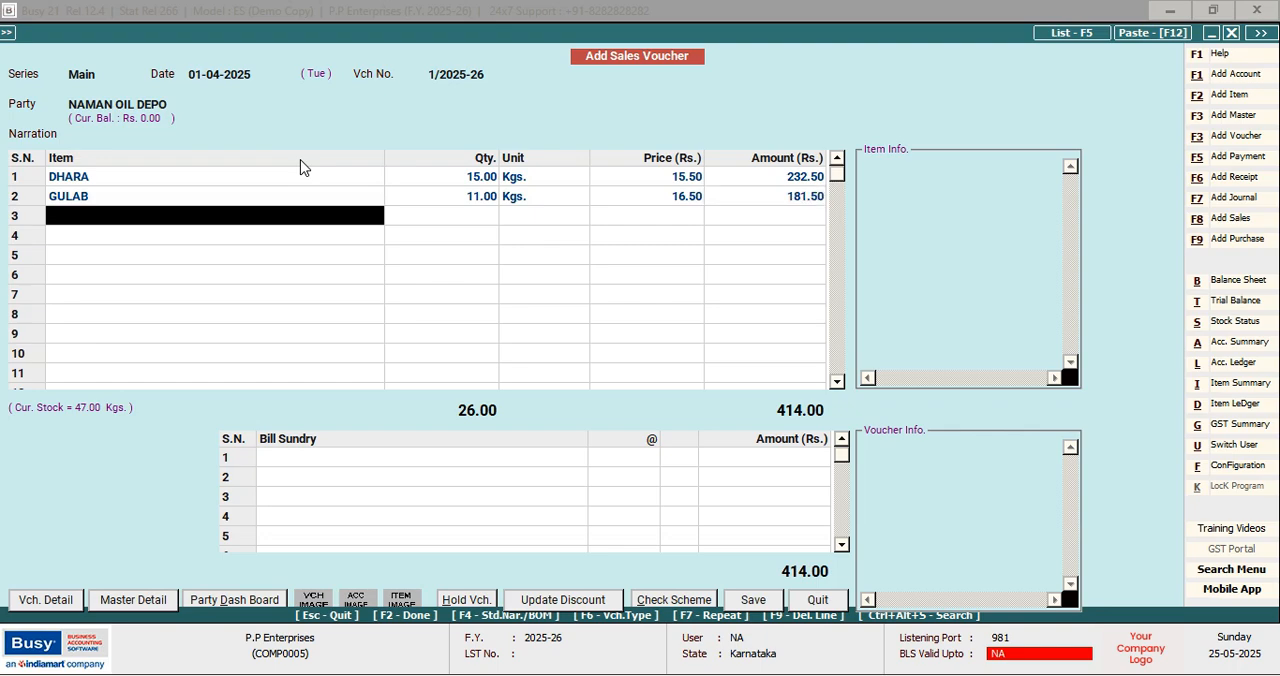
# Add GOKUL as the third sales item with quantity 6 Kgs. at price 15.25 and no discount
pyautogui.write('G')
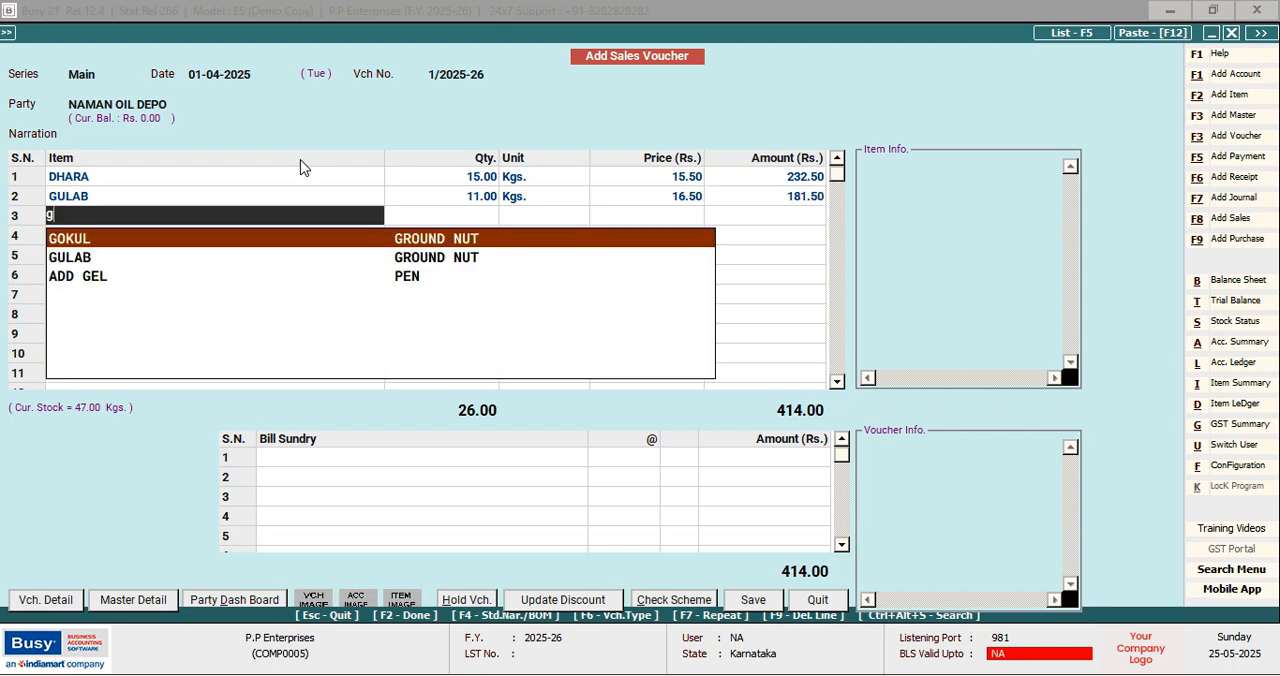
pyautogui.press('Return')
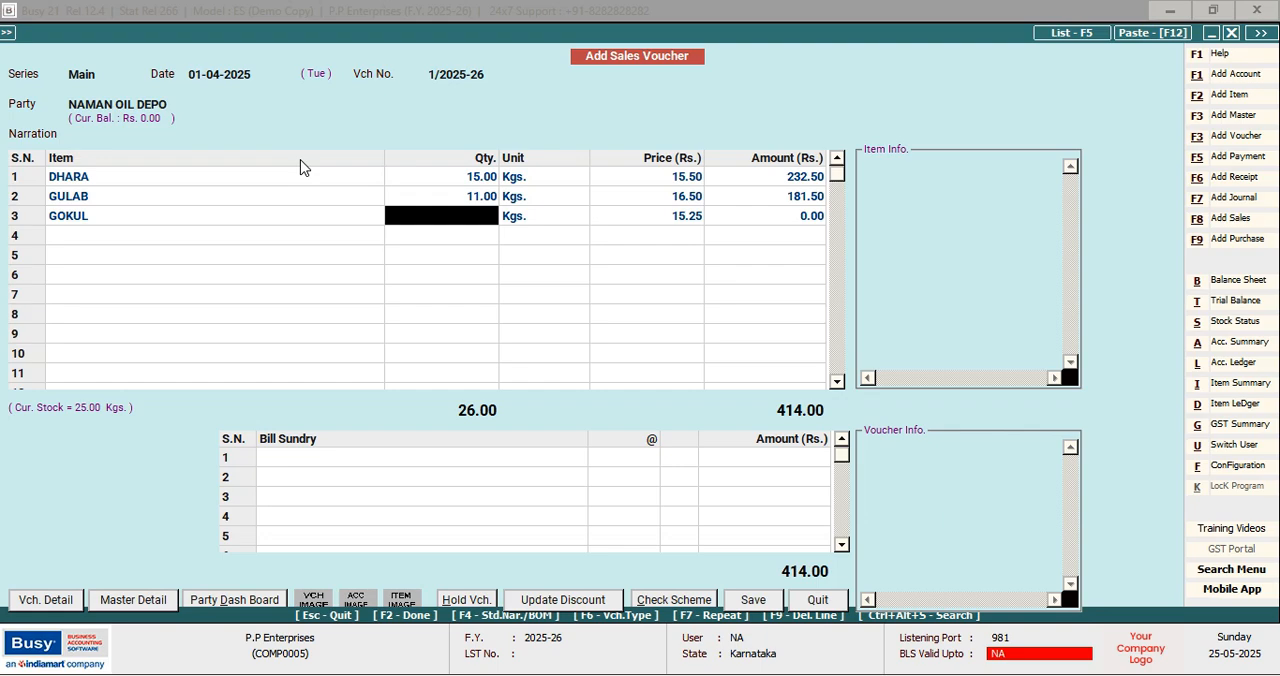
pyautogui.write('6')
pyautogui.press('Return')
pyautogui.press('Return')
pyautogui.press('Return')
pyautogui.press('Return')
pyautogui.press('Return')
pyautogui.press('Return')
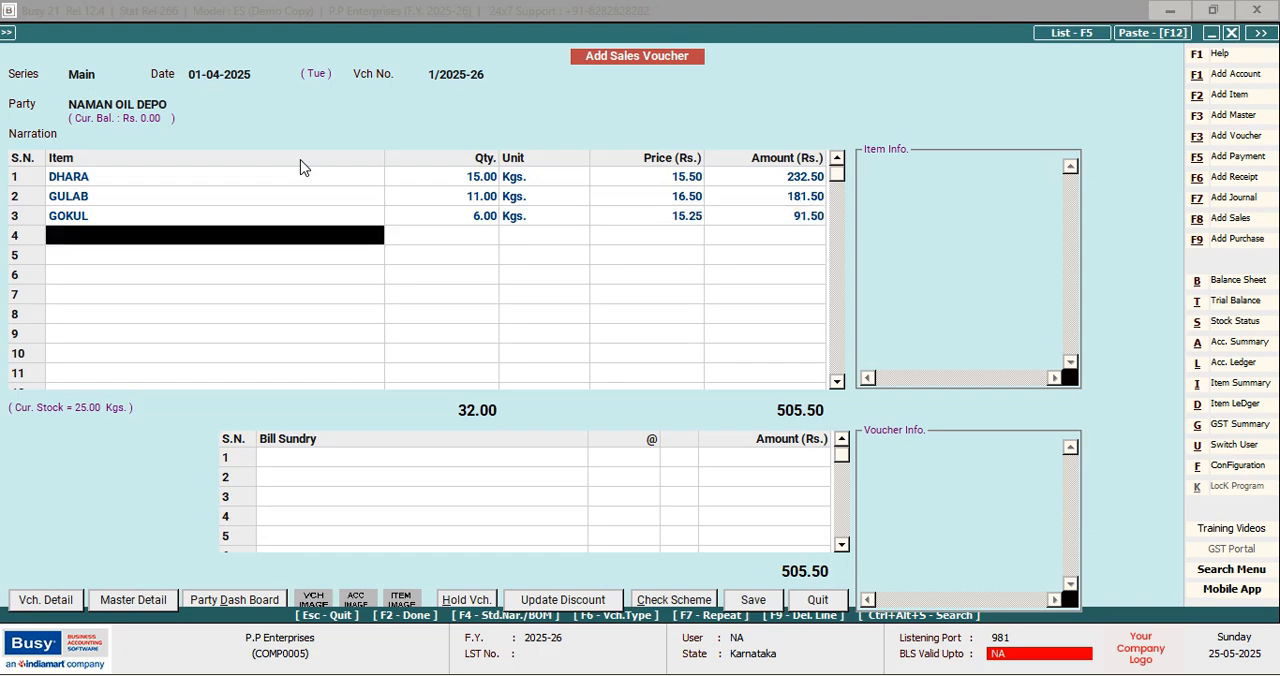
# Add MARUTI as the fourth sales item with quantity 24 Kgs. at price 17.40 and no discount
pyautogui.write('m')
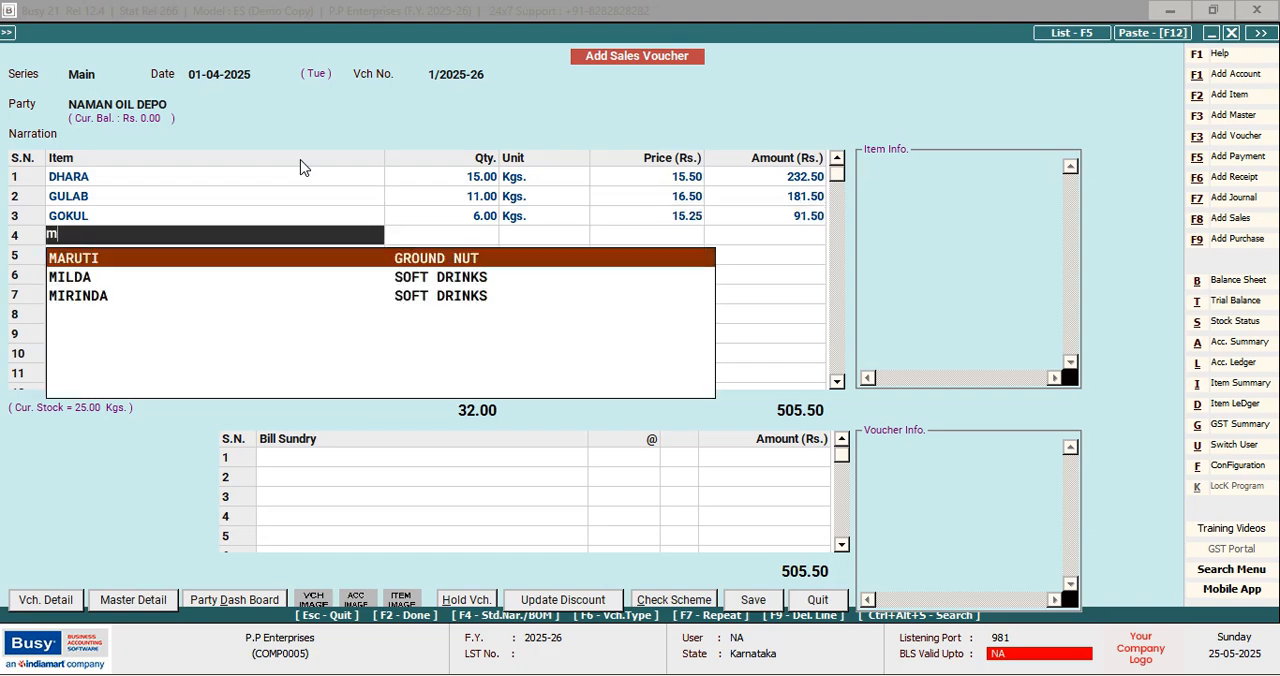
pyautogui.press('Return')
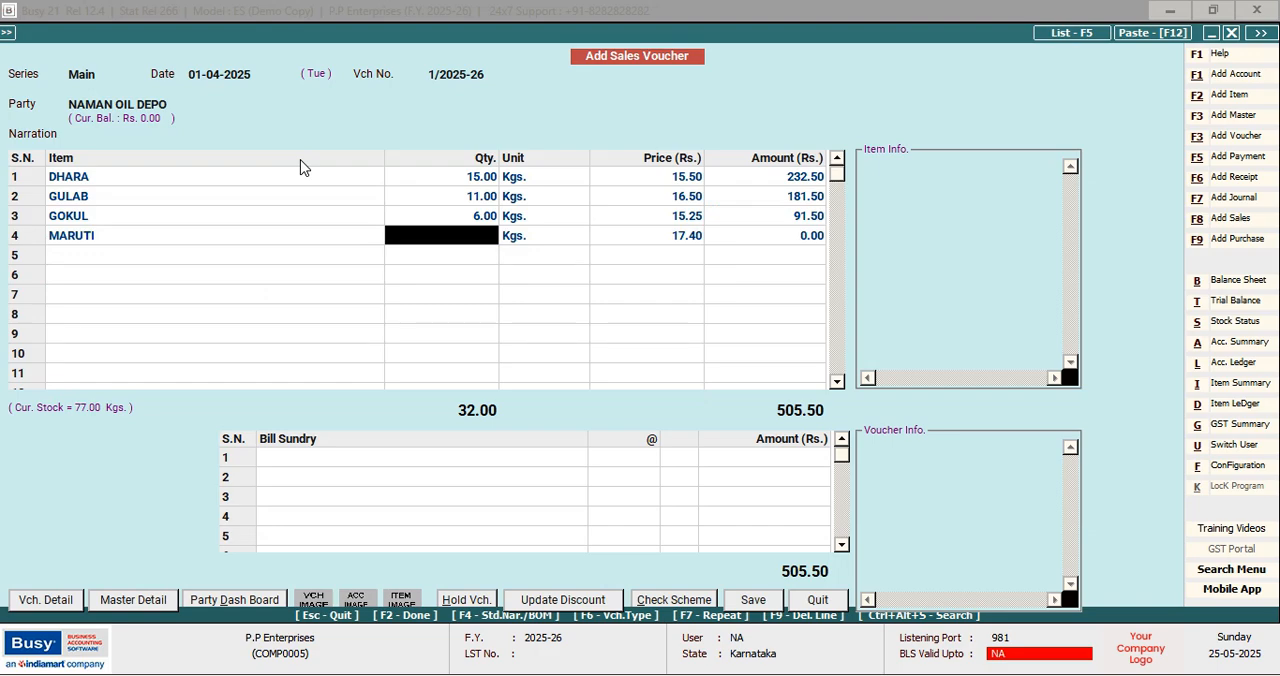
pyautogui.write('24')
pyautogui.press('Return')
pyautogui.press('Return')
pyautogui.press('Return')
pyautogui.press('Return')
pyautogui.press('Return')
pyautogui.press('Return')
pyautogui.press('Return')
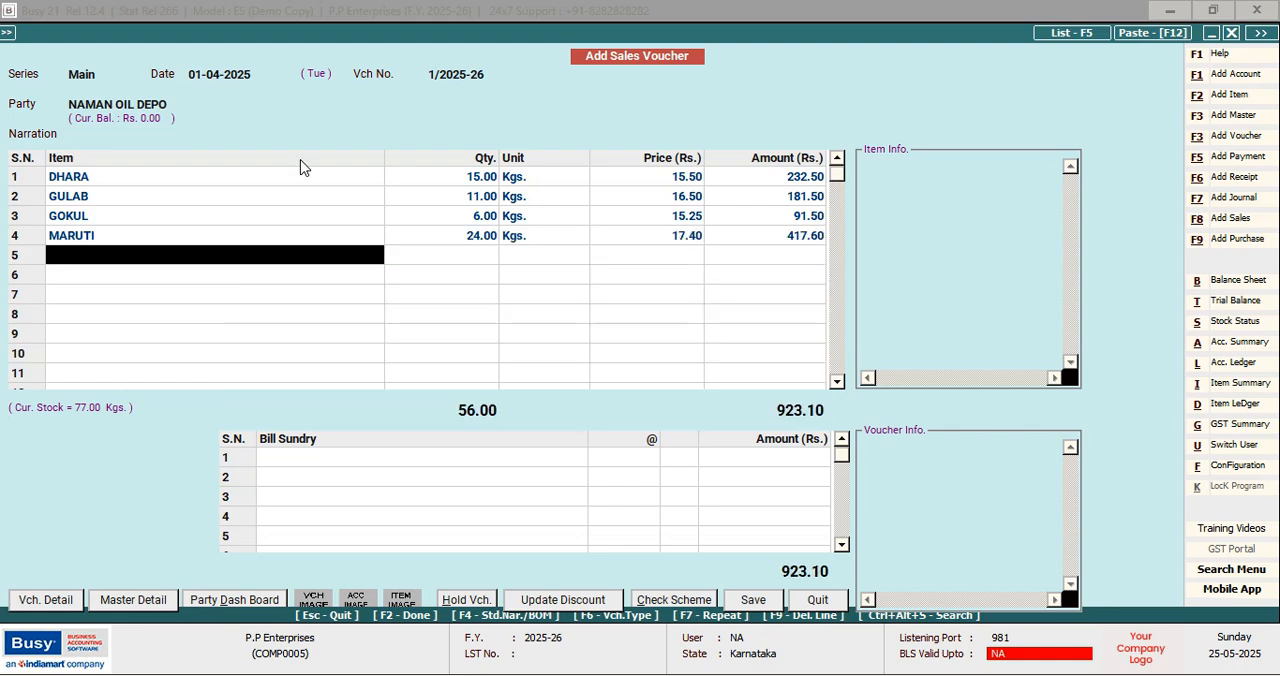
# Add DHARTI as the fifth sales item with quantity 10 Kgs. at price 50.50 and no discount
pyautogui.write('d')
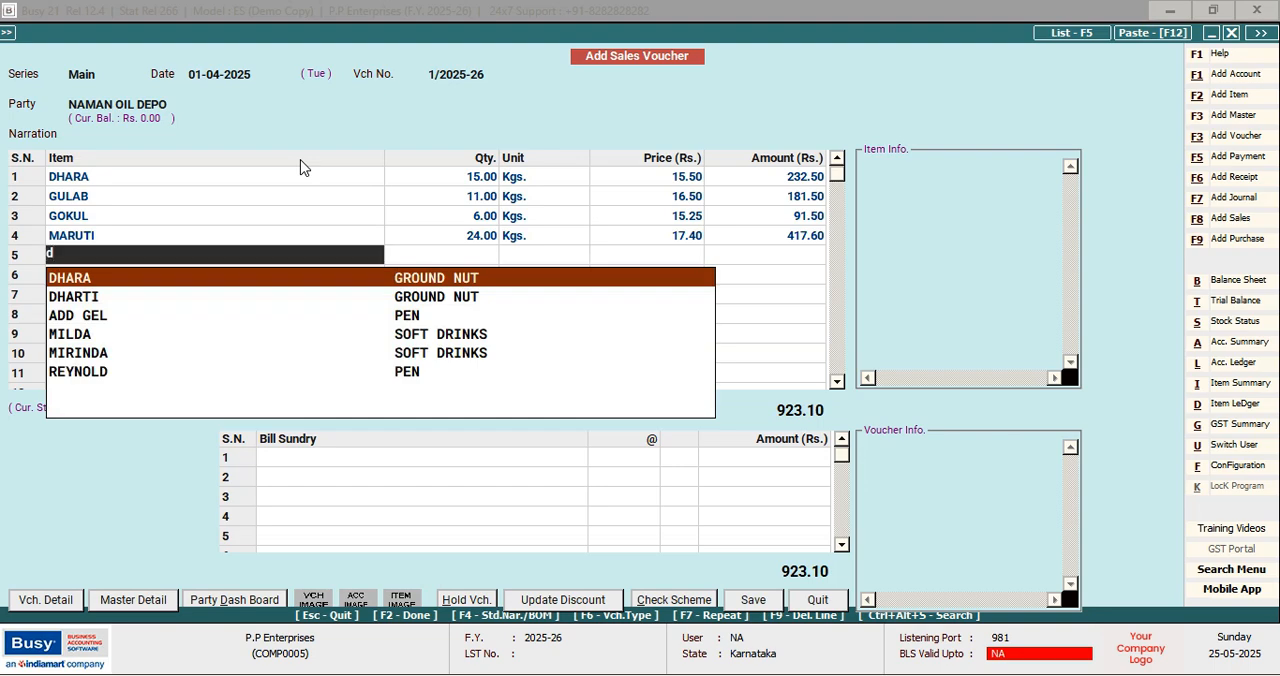
pyautogui.press('Down')
pyautogui.press('Return')
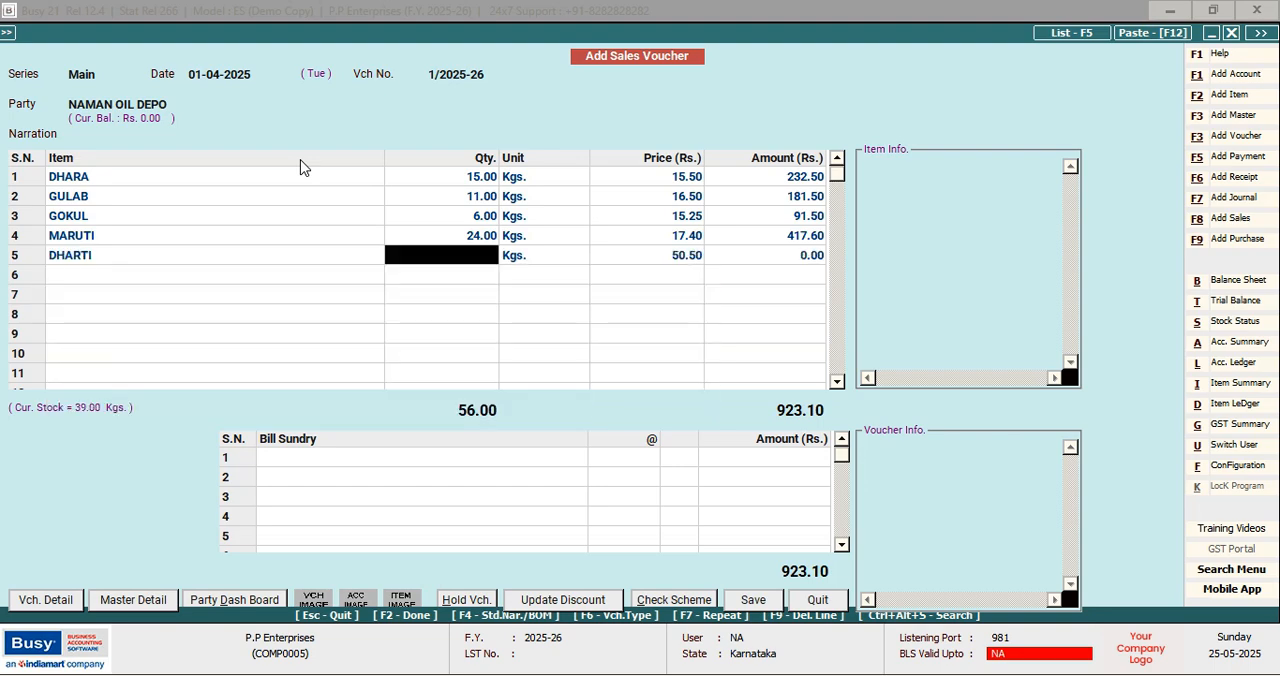
pyautogui.write('10')
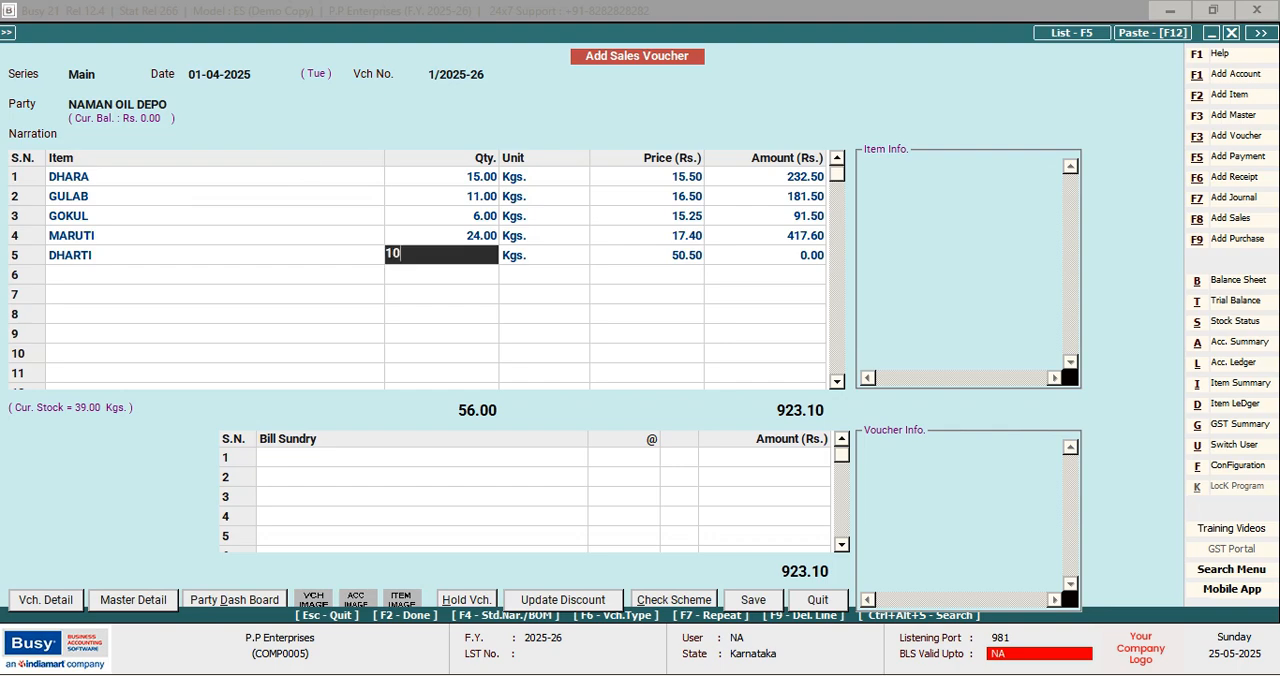
pyautogui.press('Return')
pyautogui.press('Return')
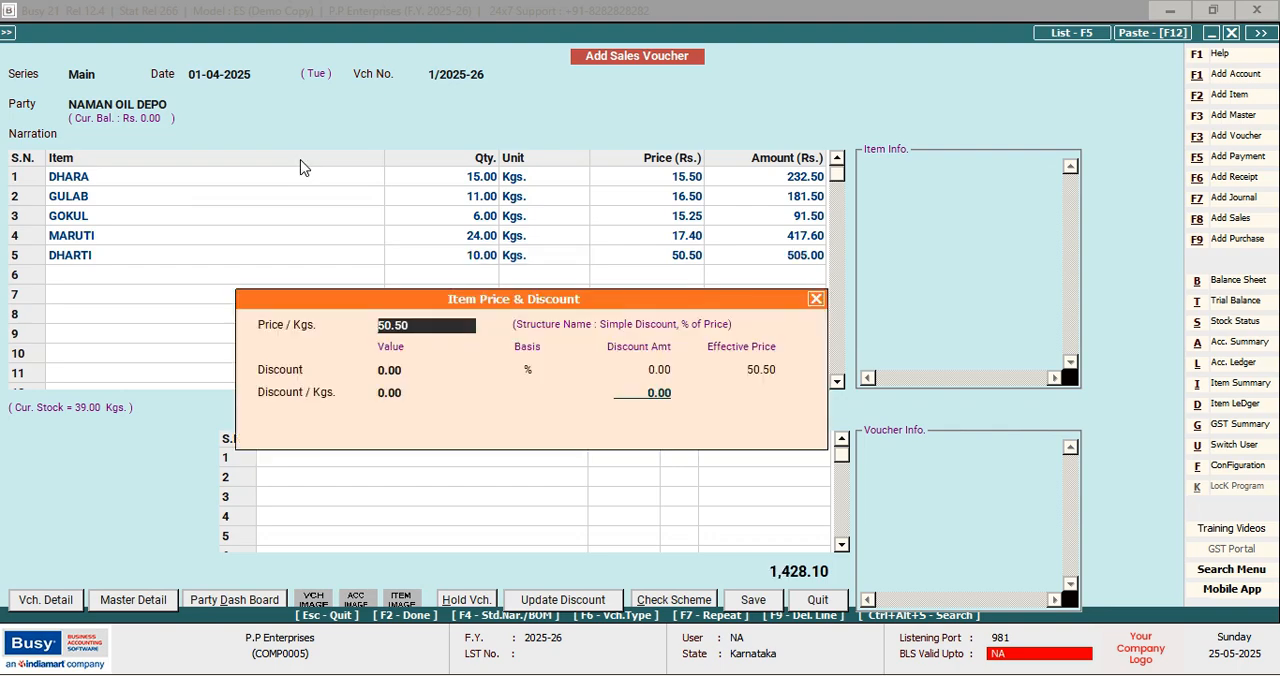
pyautogui.press('Return')
pyautogui.press('Return')
pyautogui.press('Return')
pyautogui.press('Return')
pyautogui.press('Return')
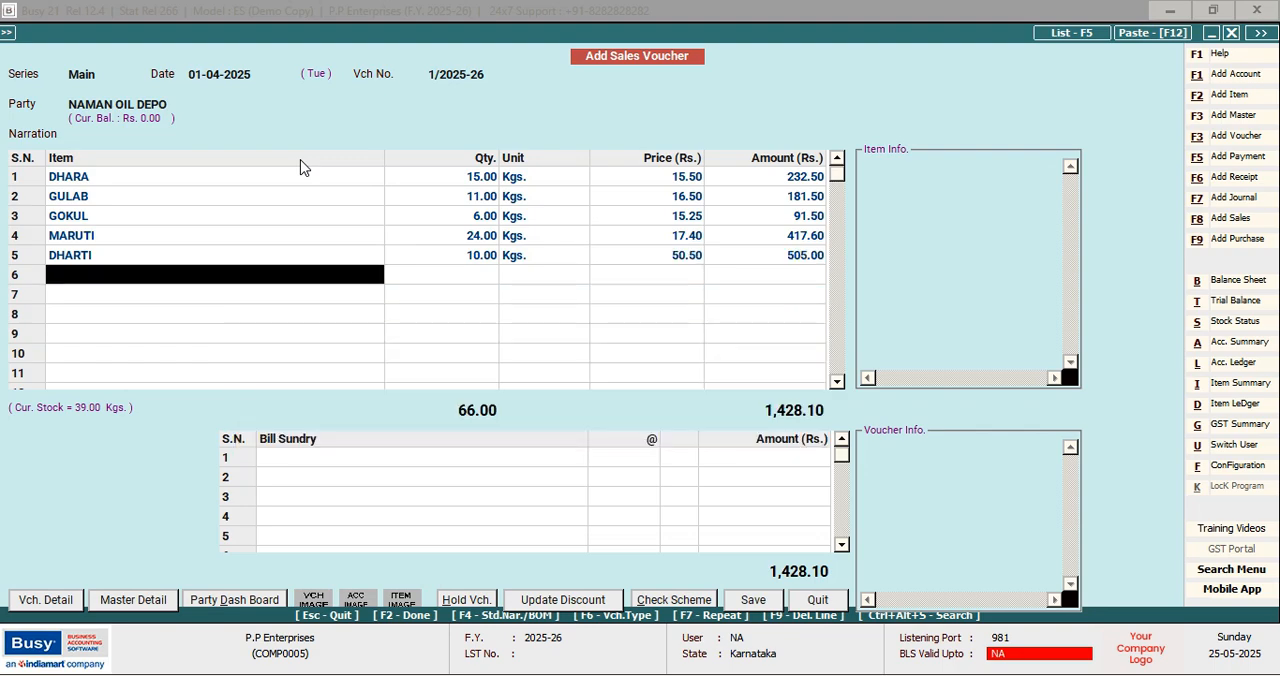
# Finish the item list without bill sundries and accept New Ref. 1/2025-26 for the full 1,428.10 debit due 01-04-2025
pyautogui.press('Return')
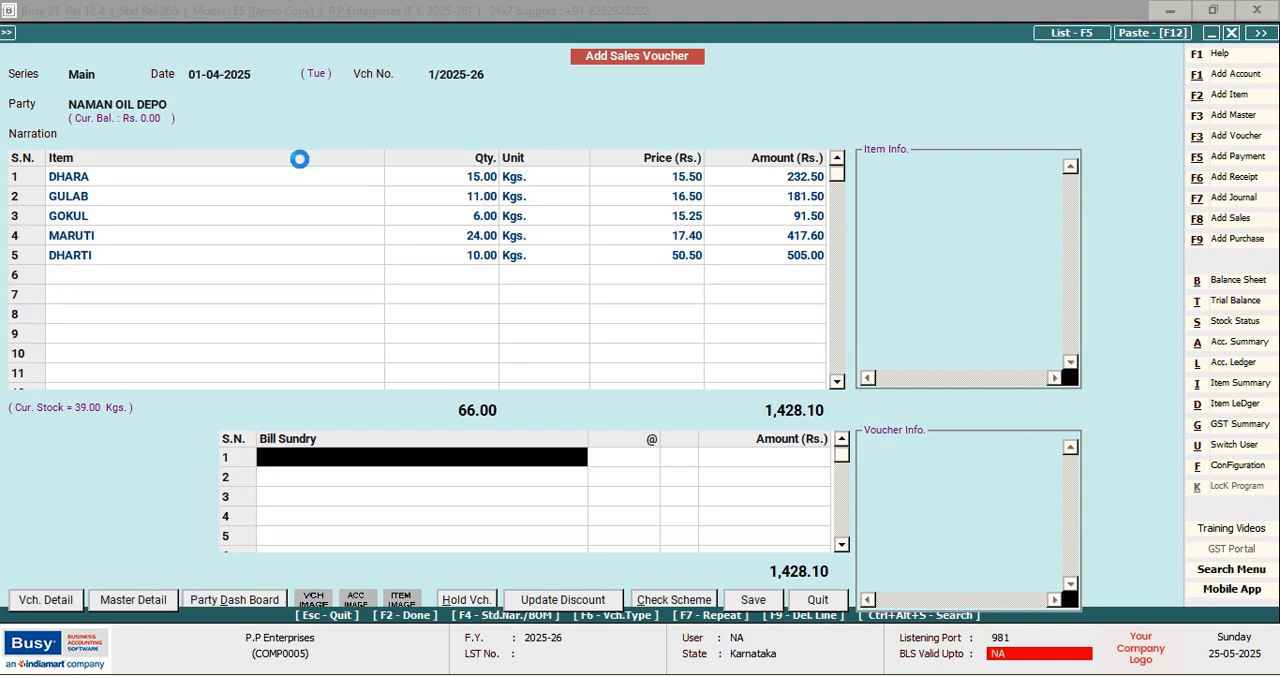
pyautogui.press('Return')
pyautogui.press('Return')
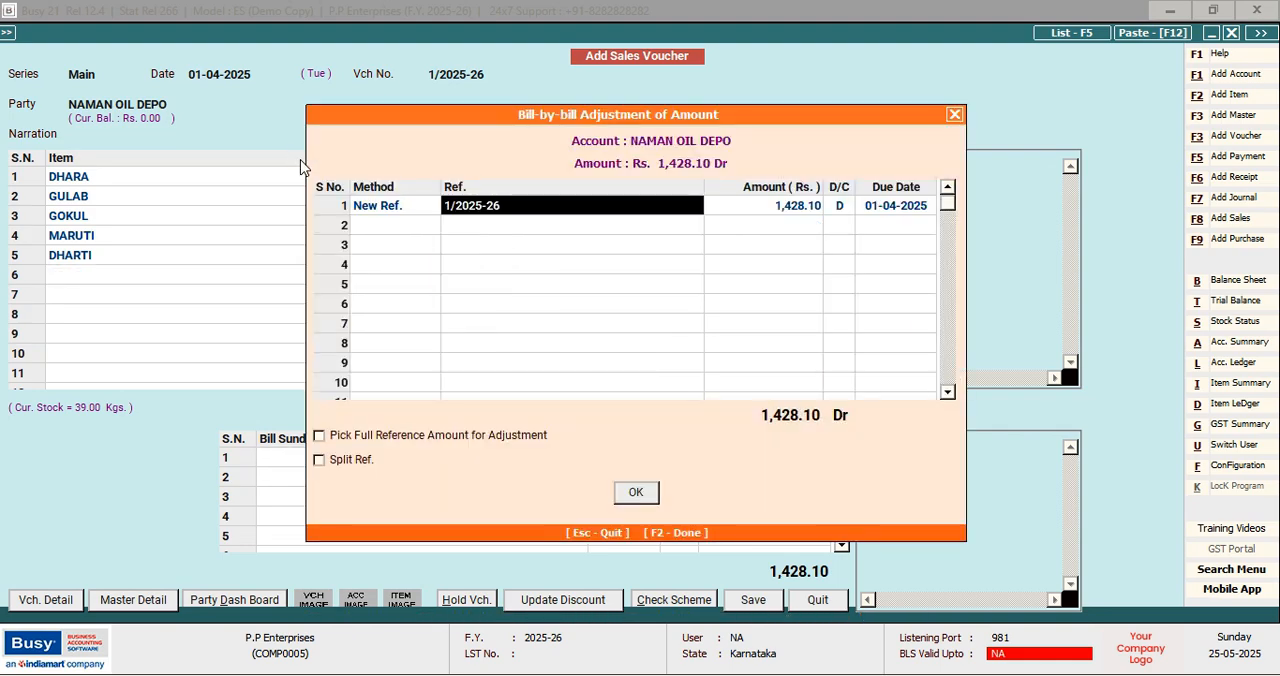
pyautogui.press('Return')
pyautogui.press('Return')
pyautogui.press('Return')
pyautogui.press('Return')
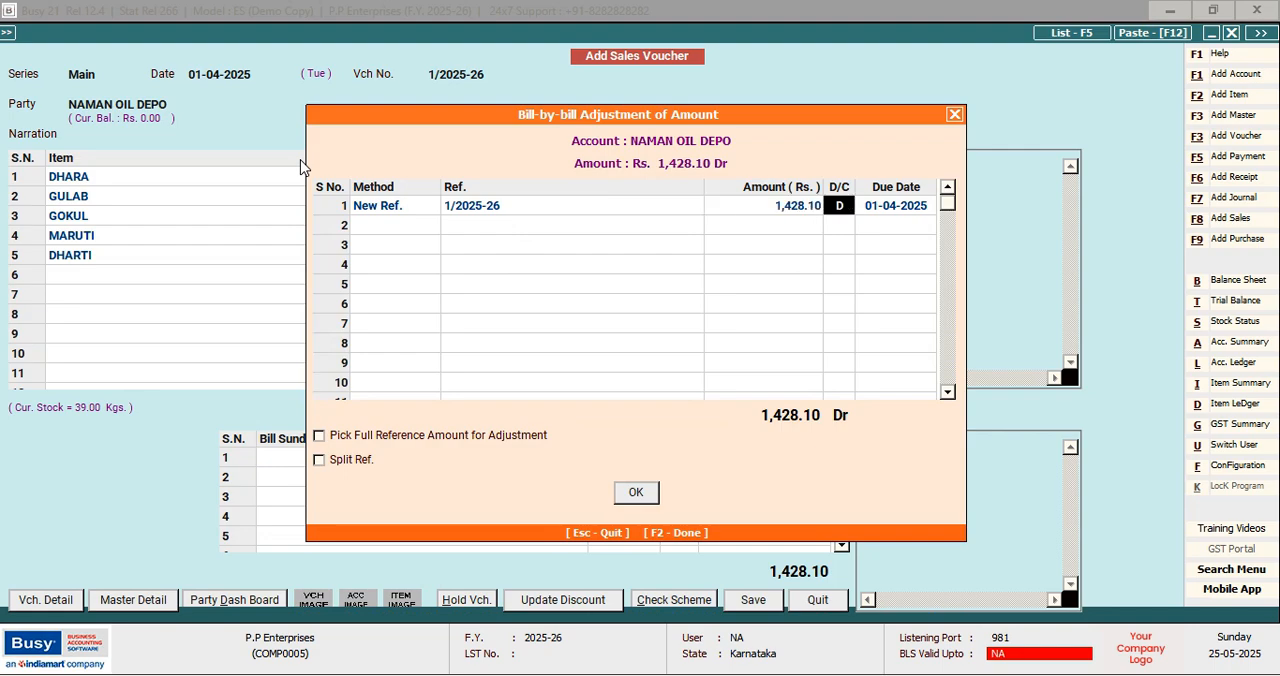
# Save the sales voucher with blank transport details and decline printing the sales invoice
pyautogui.press('Return')
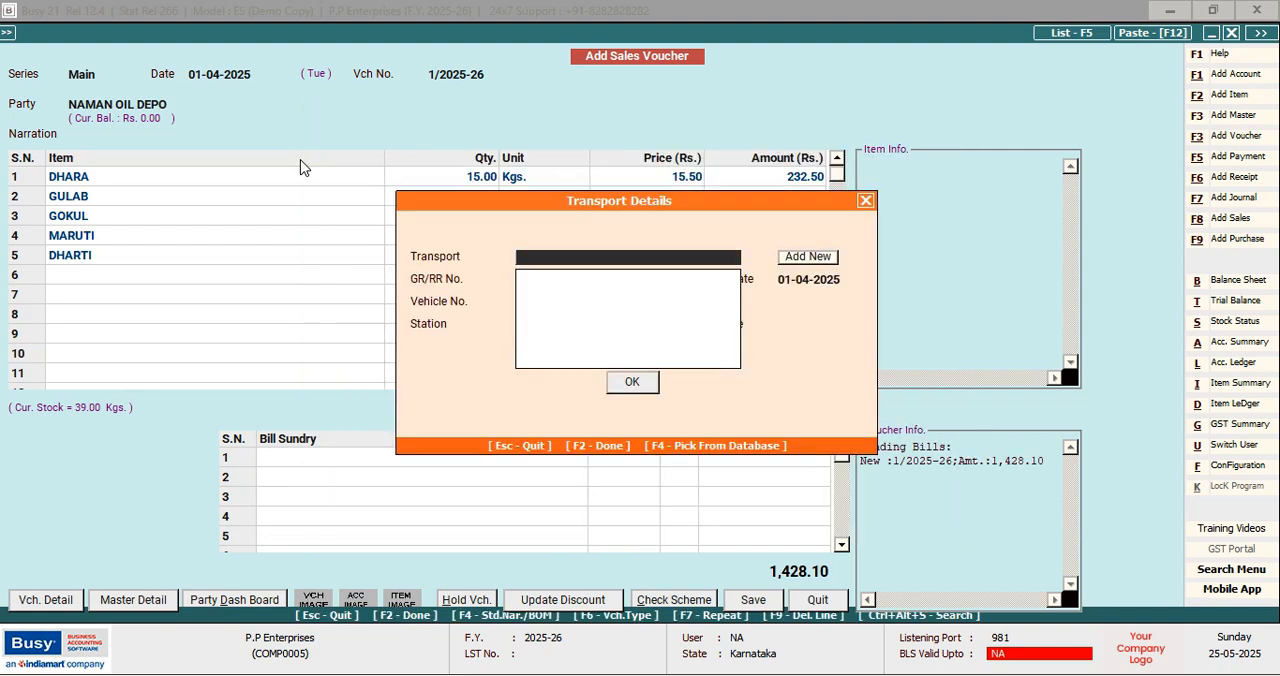
pyautogui.press('Return')
pyautogui.press('Return')
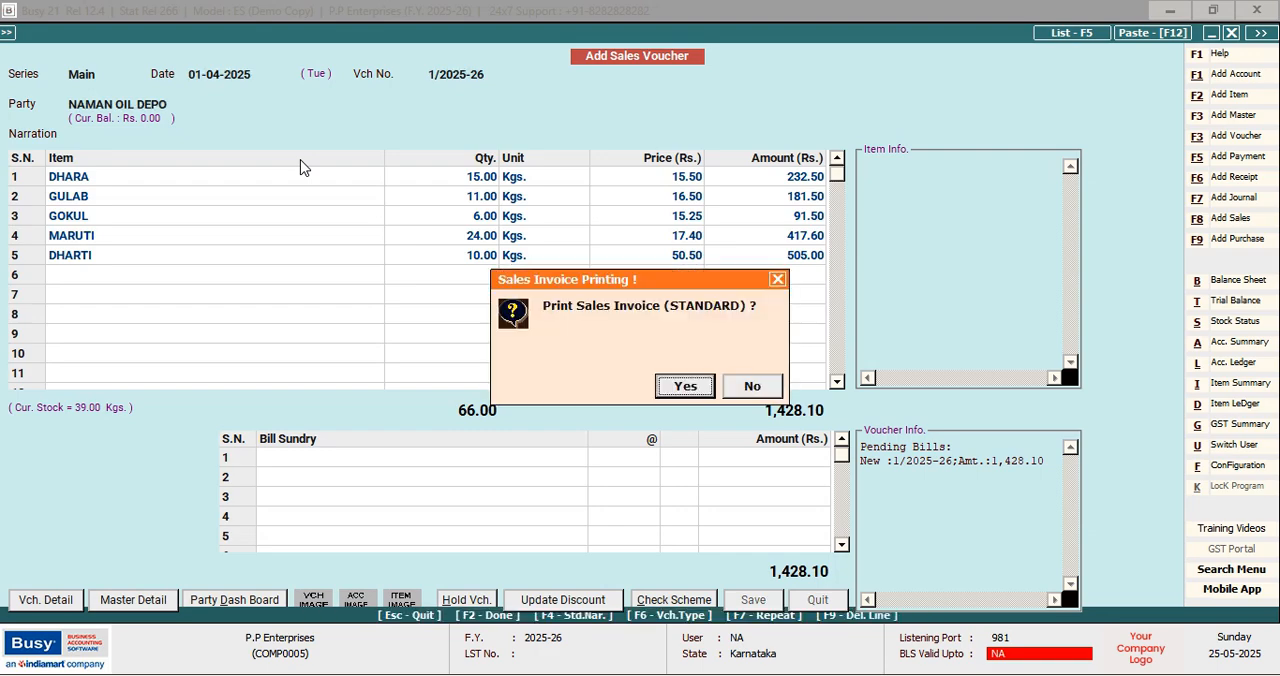
pyautogui.press('Right')
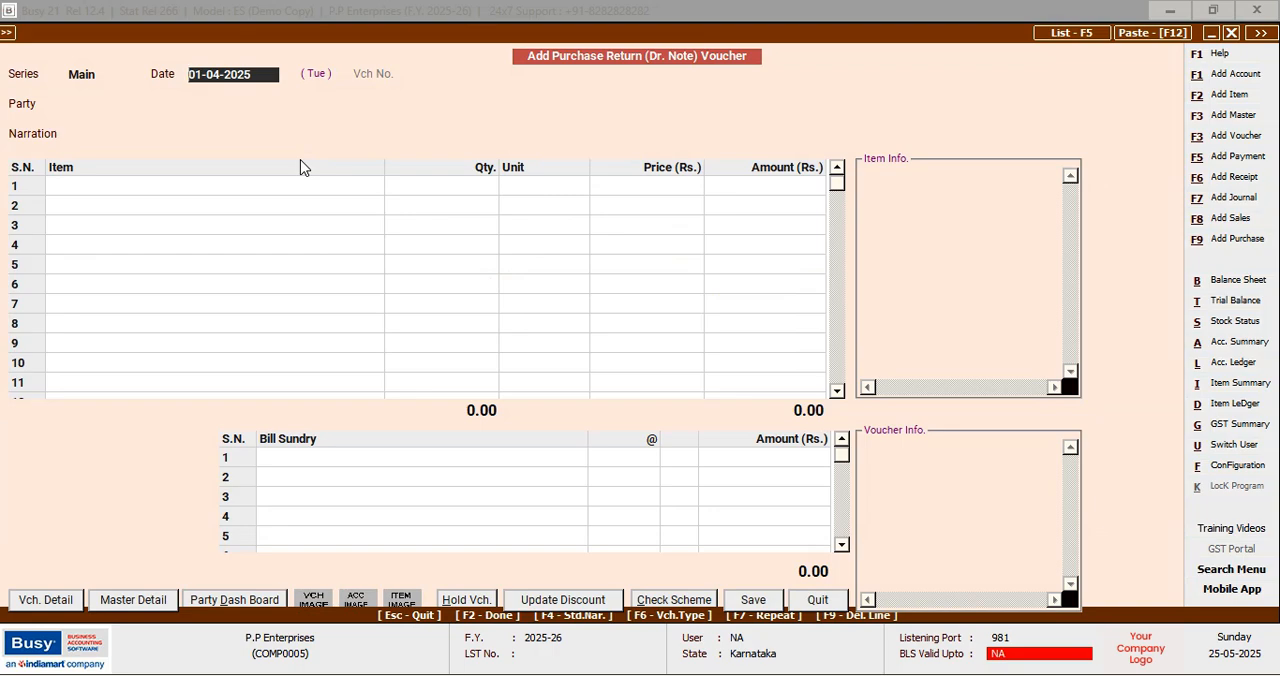
# Quit the blank purchase return voucher and start a Sales Return (Cr. Note) voucher dated 01-04-2025 for the party NAMAN OIL DEPO
pyautogui.press('Escape')
pyautogui.press('Return')
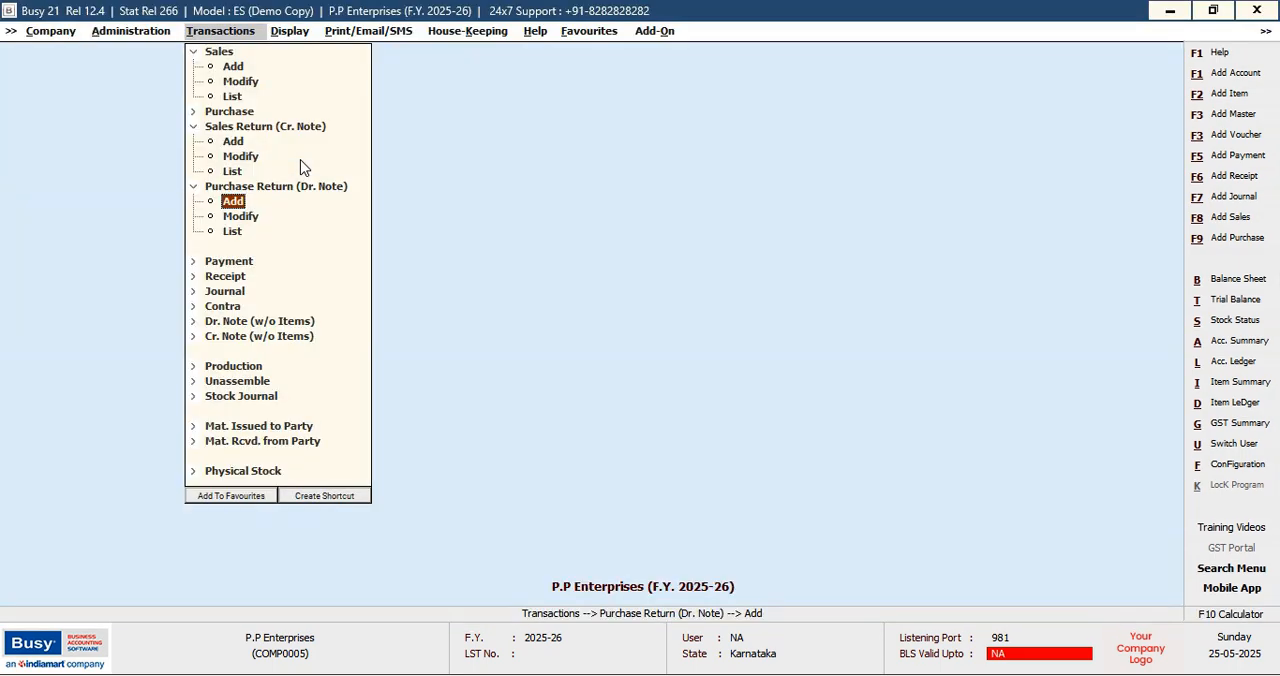
pyautogui.press('Up')
pyautogui.press('Up')
pyautogui.press('Up')
pyautogui.press('Up')
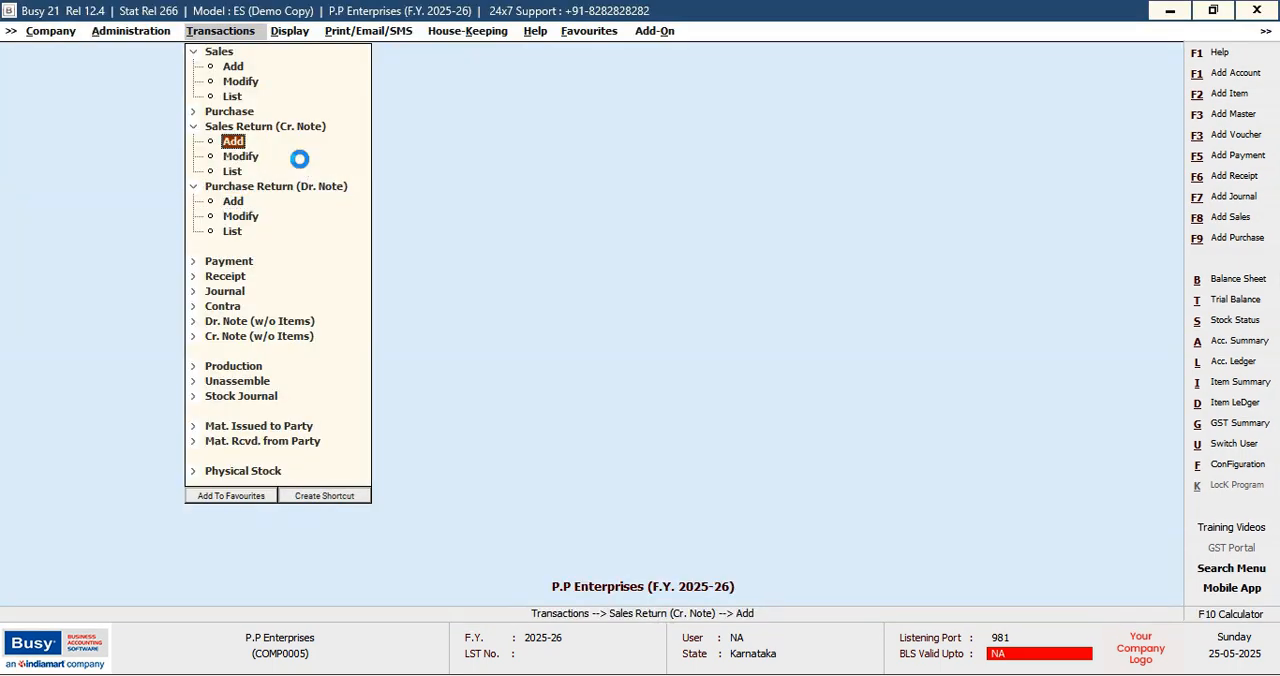
pyautogui.press('Return')
pyautogui.press('Return')
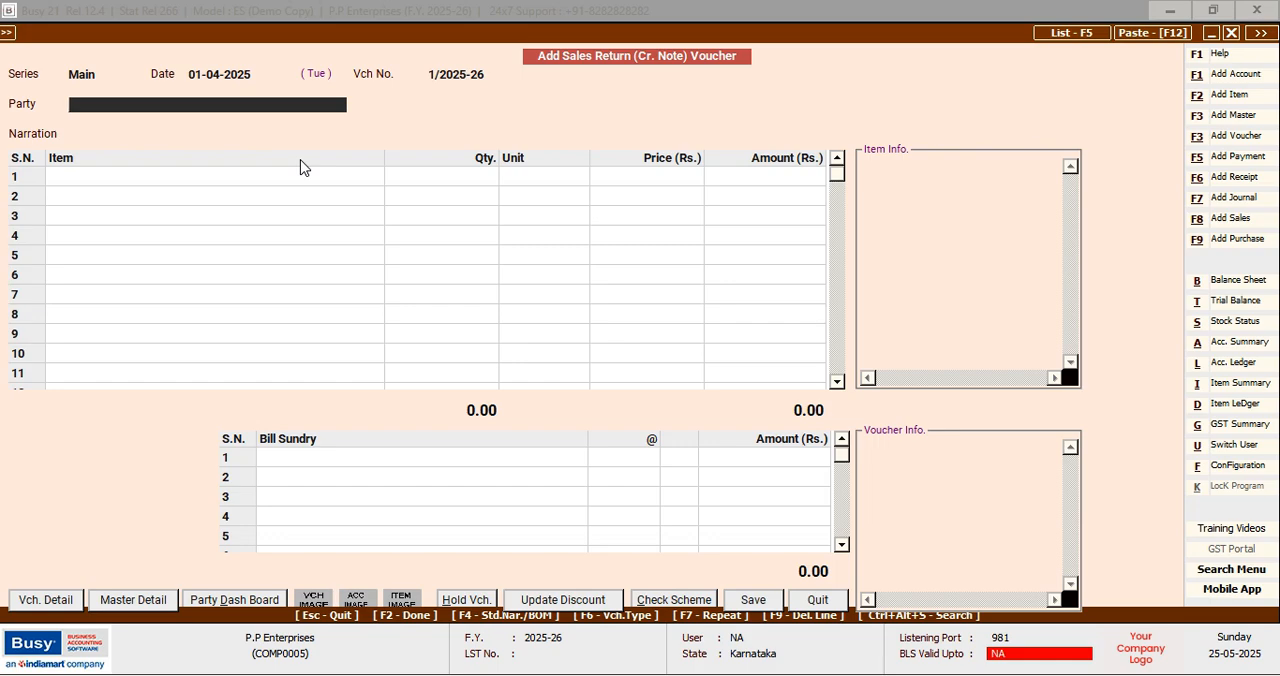
pyautogui.write('N')
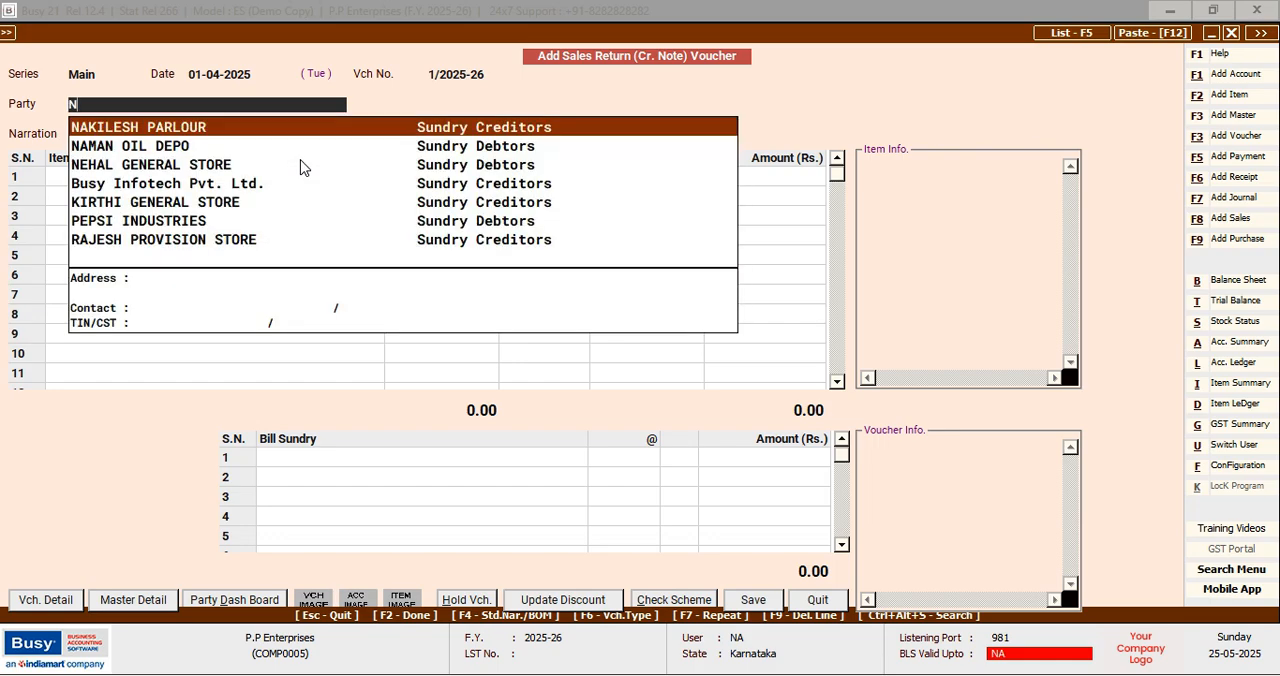
pyautogui.press('Down')
pyautogui.press('Return')
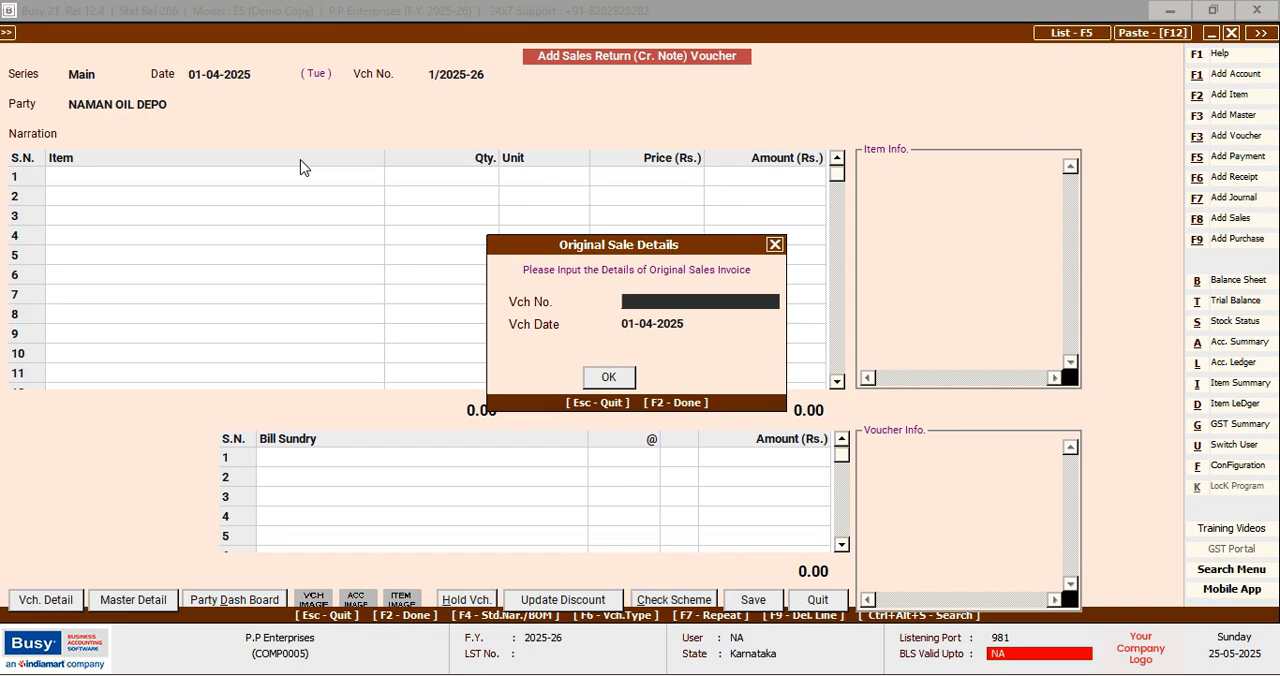
# Enter 1/2025-26 dated 01-04-2025 as the original sales invoice, copy its item details and leave the narration blank
pyautogui.write('1/2025-26')
pyautogui.press('Return')
pyautogui.press('Return')
pyautogui.press('Return')
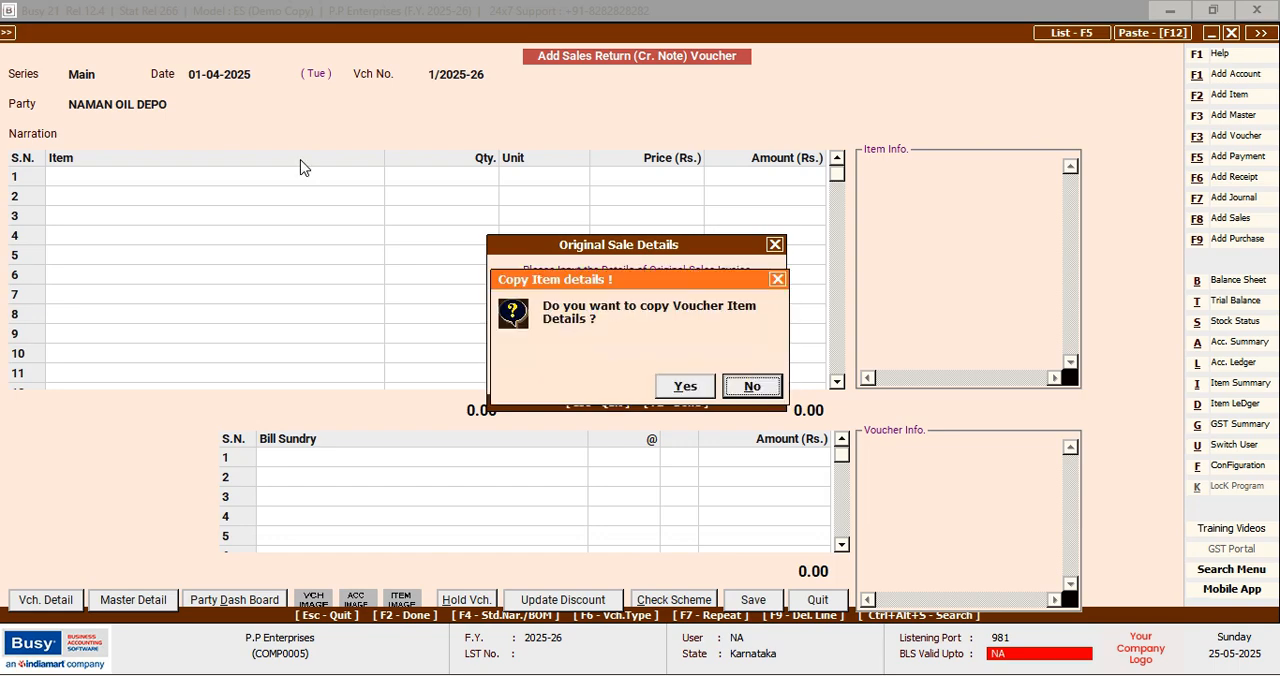
pyautogui.press('Left')
pyautogui.press('Return')
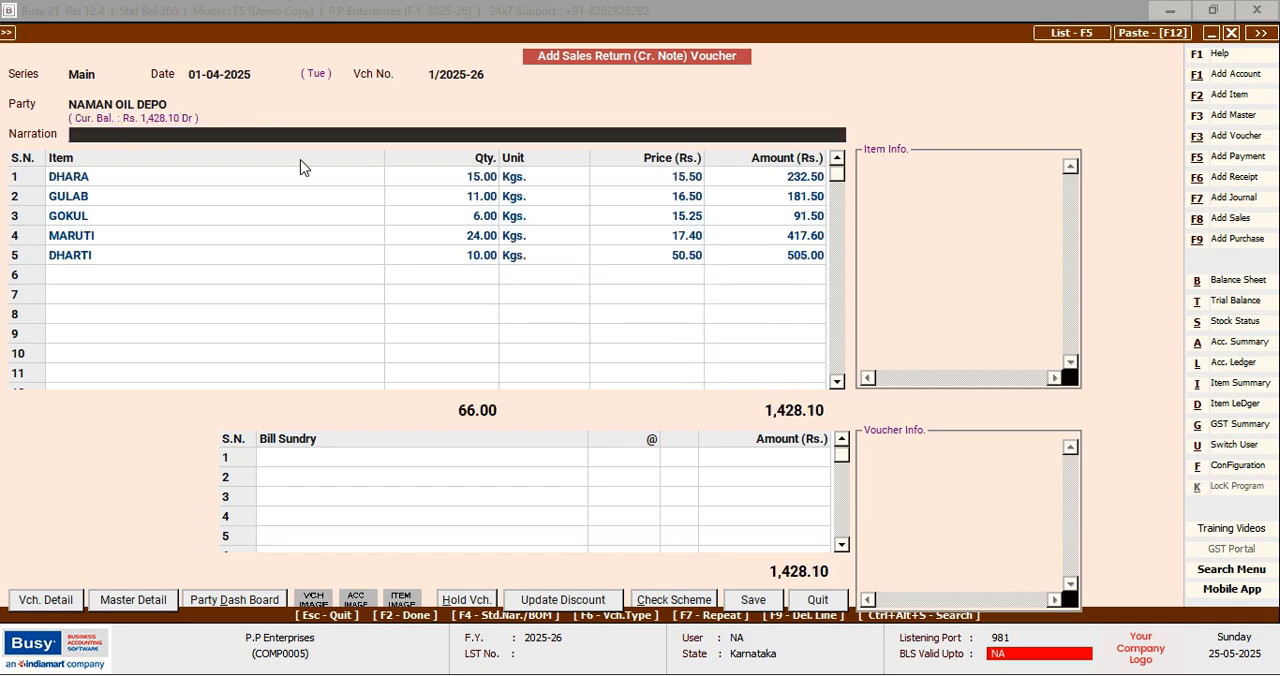
pyautogui.press('Return')
pyautogui.press('Return')
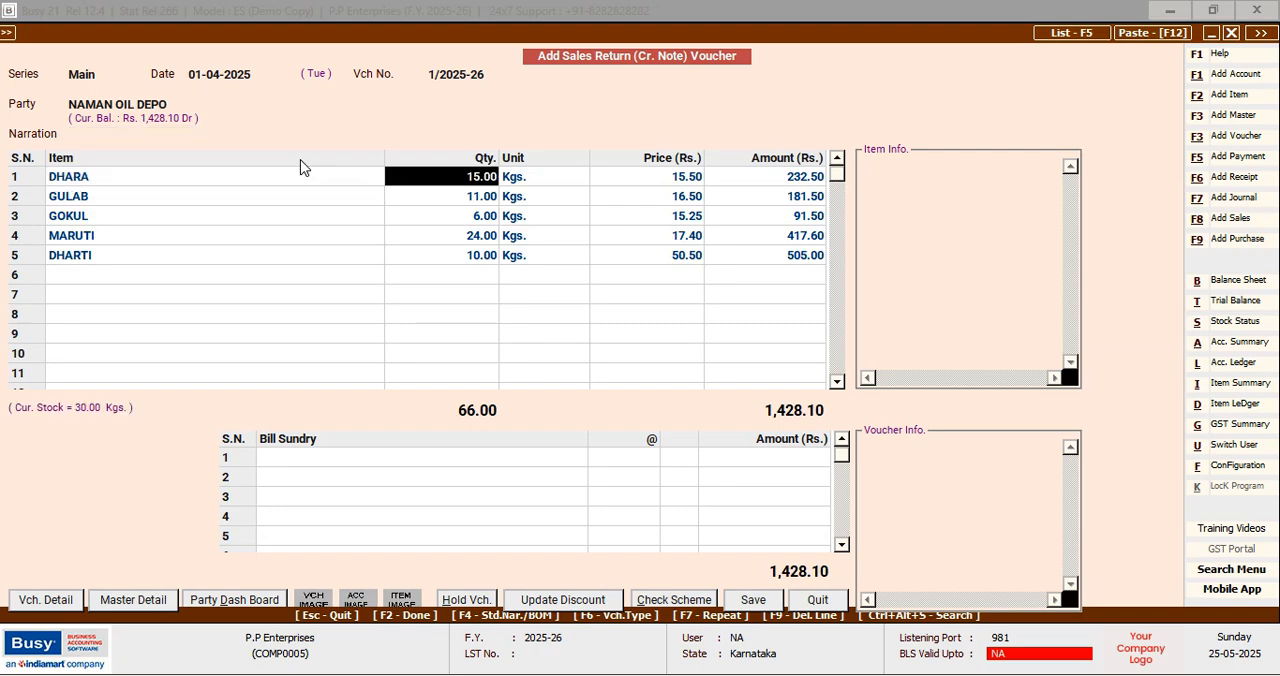
# Set the returned quantities to 5 for DHARA, 4 for GULAB and 2 for GOKUL
pyautogui.write('5')
pyautogui.press('Return')
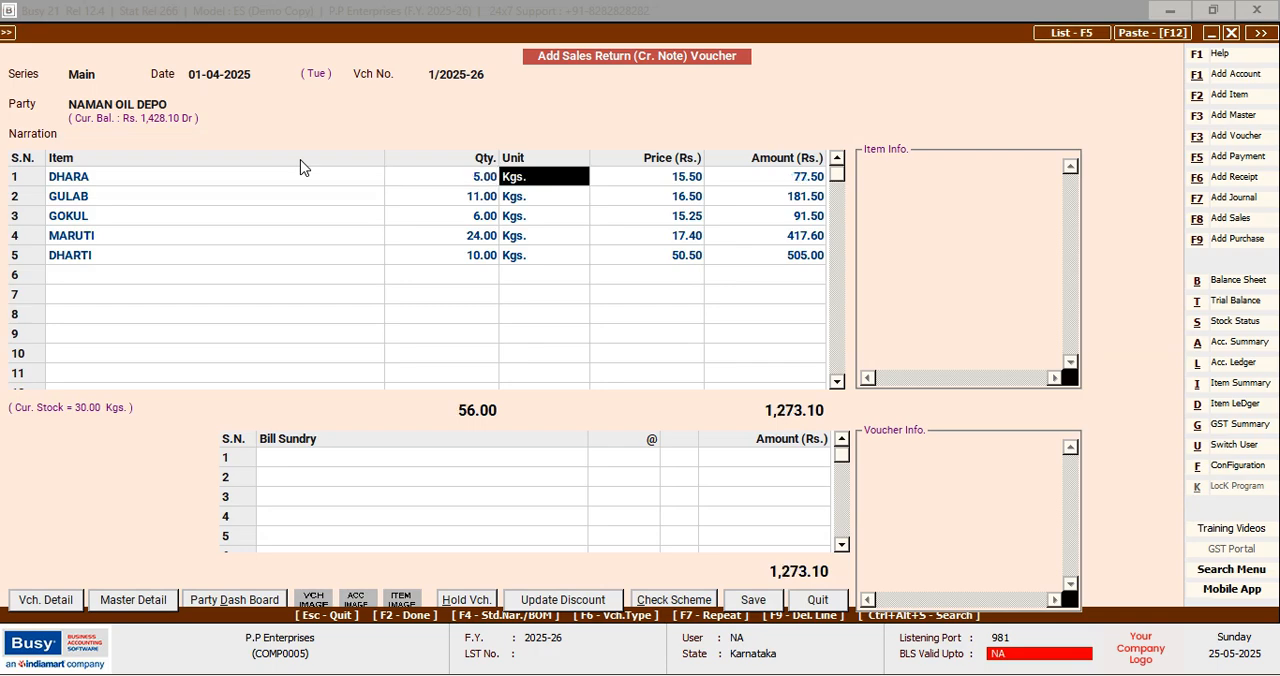
pyautogui.press('Down')
pyautogui.press('Left')
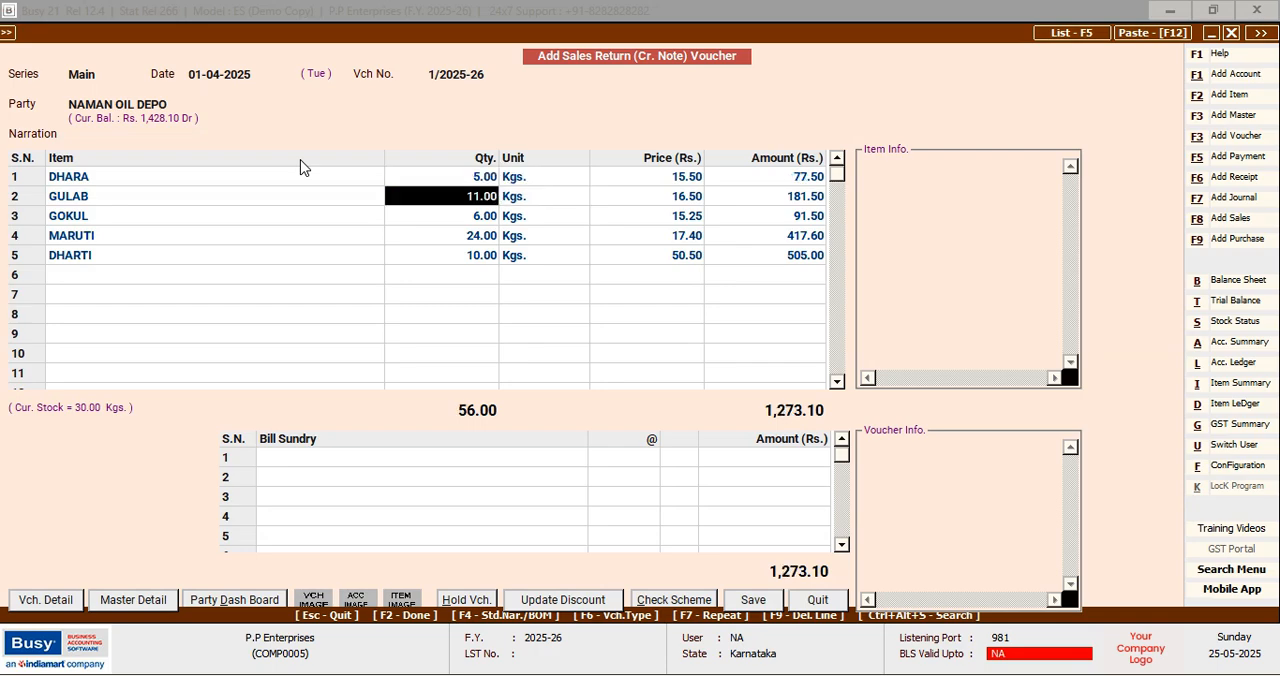
pyautogui.write('4')
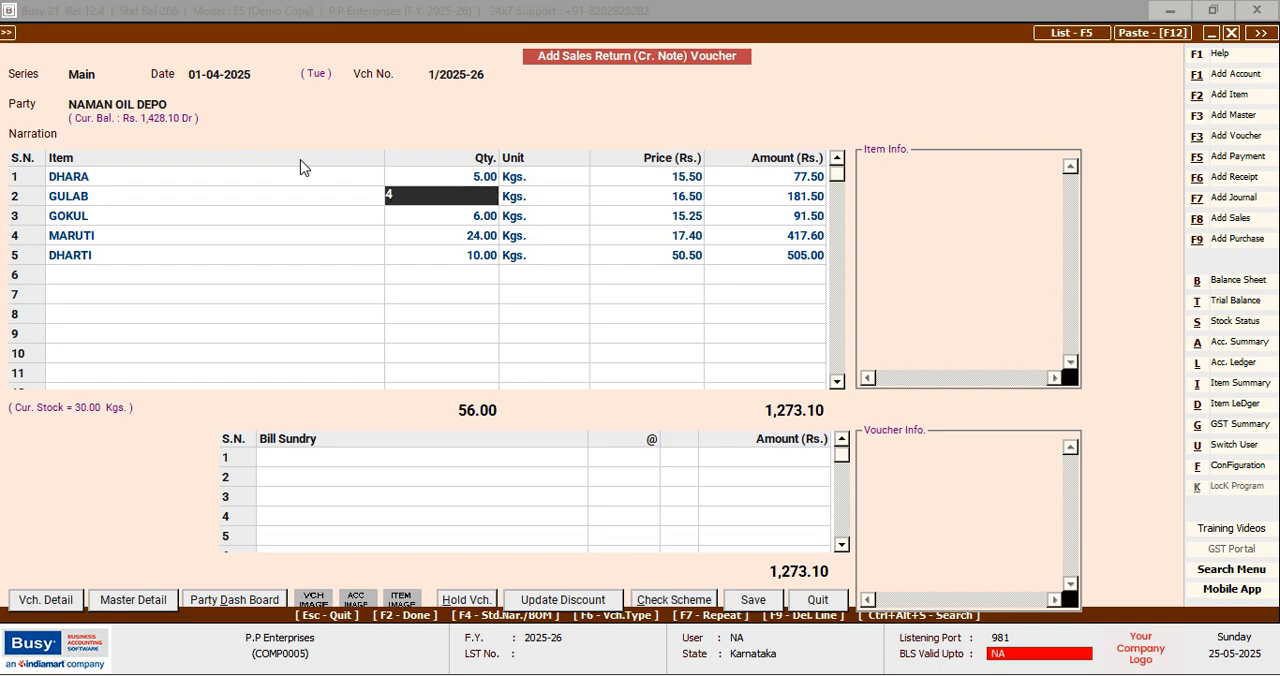
pyautogui.press('Left')
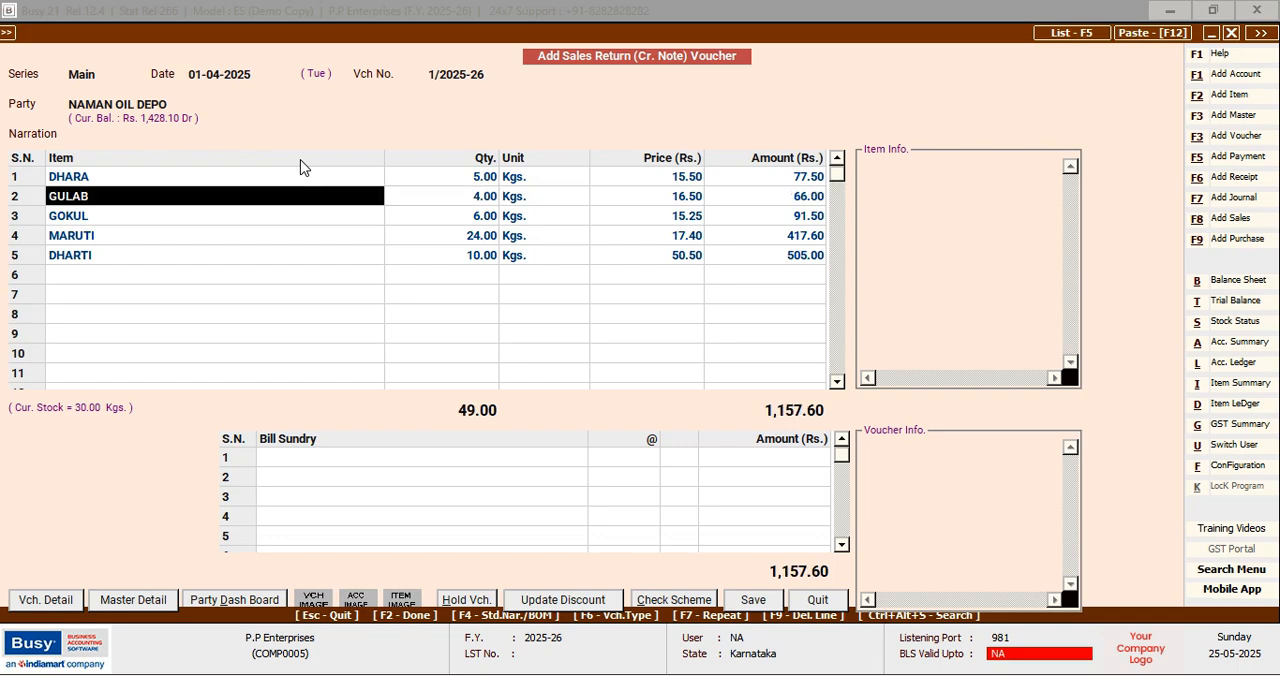
pyautogui.press('Down')
pyautogui.press('Right')
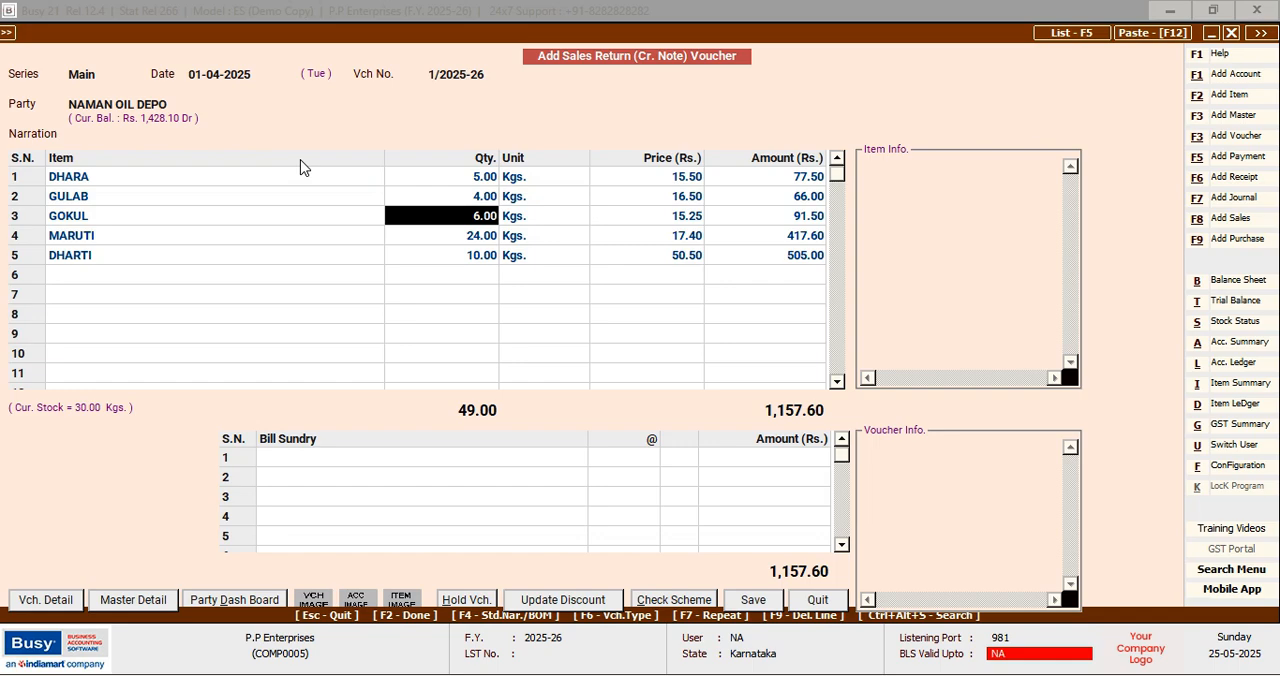
pyautogui.write('2')
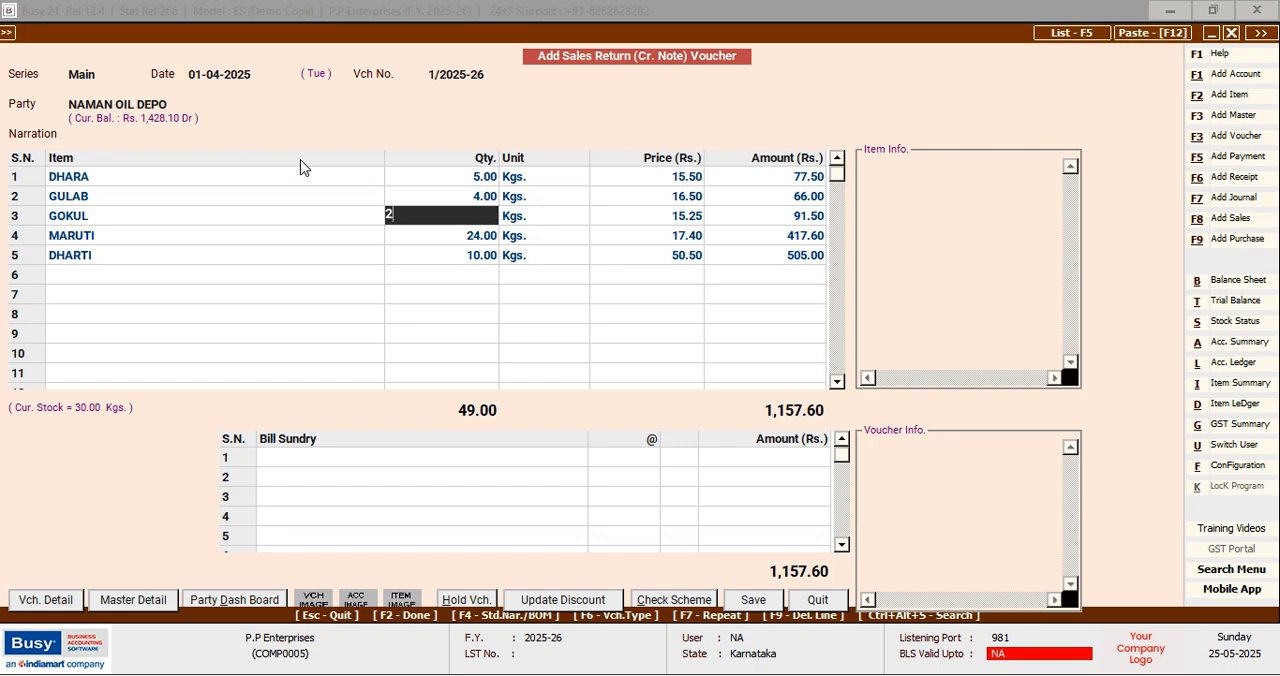
pyautogui.press('Return')
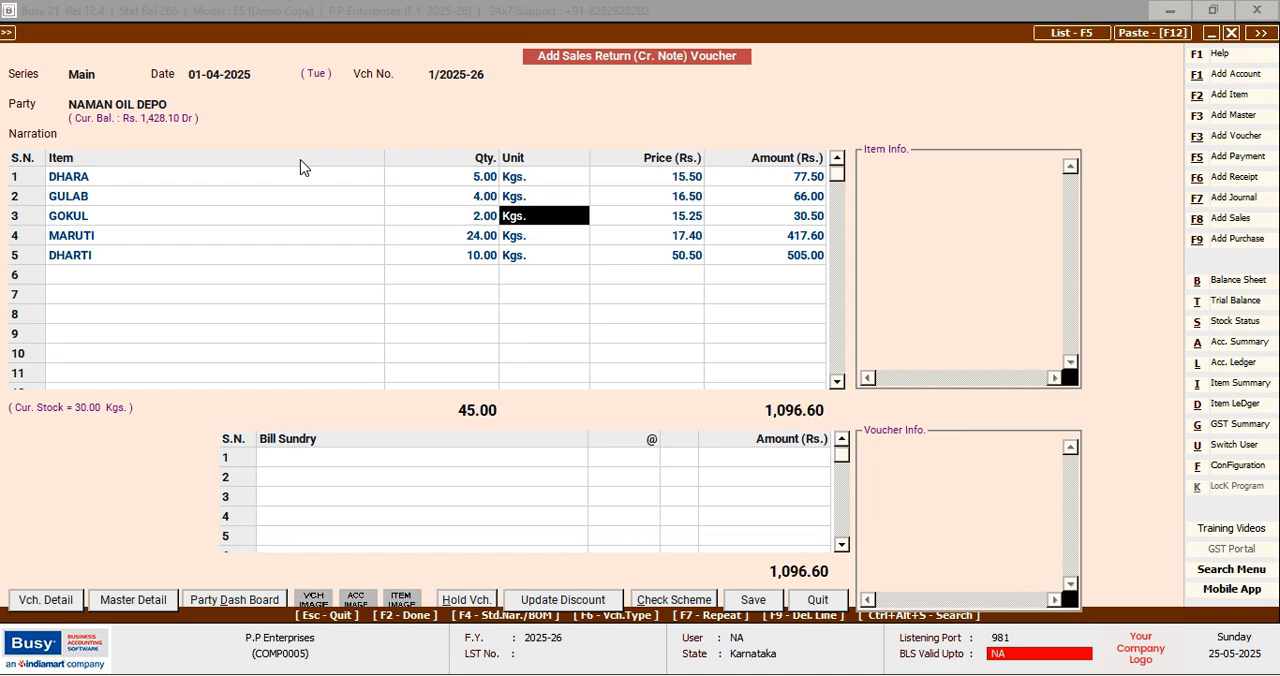
# Set the returned quantities to 10 for MARUTI and 6 for DHARTI, and finish the item list without bill sundries
pyautogui.press('Down')
pyautogui.press('Left')
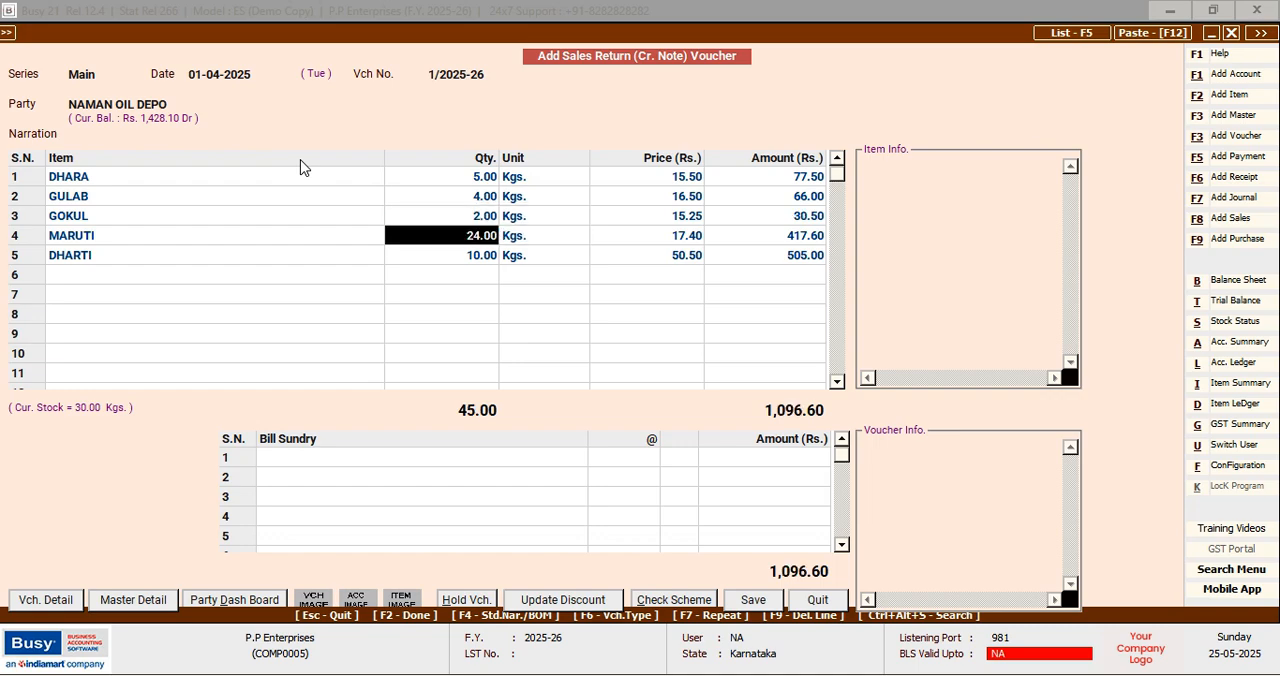
pyautogui.write('10')
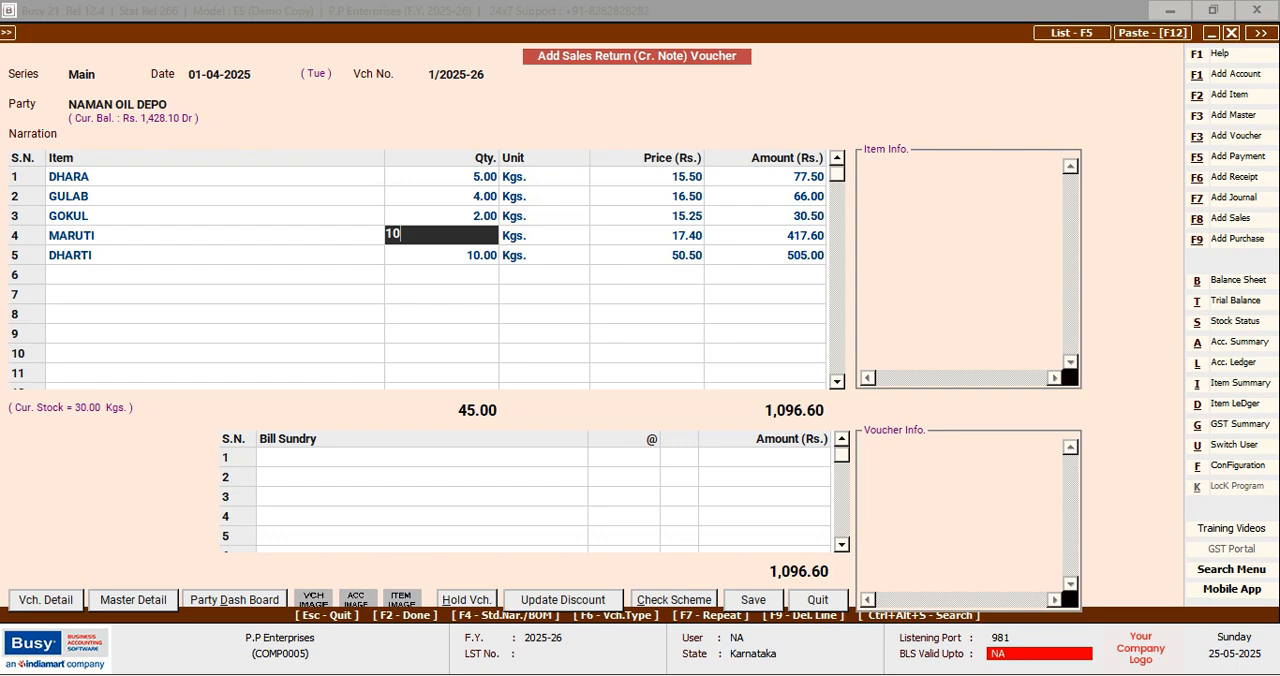
pyautogui.press('Return')
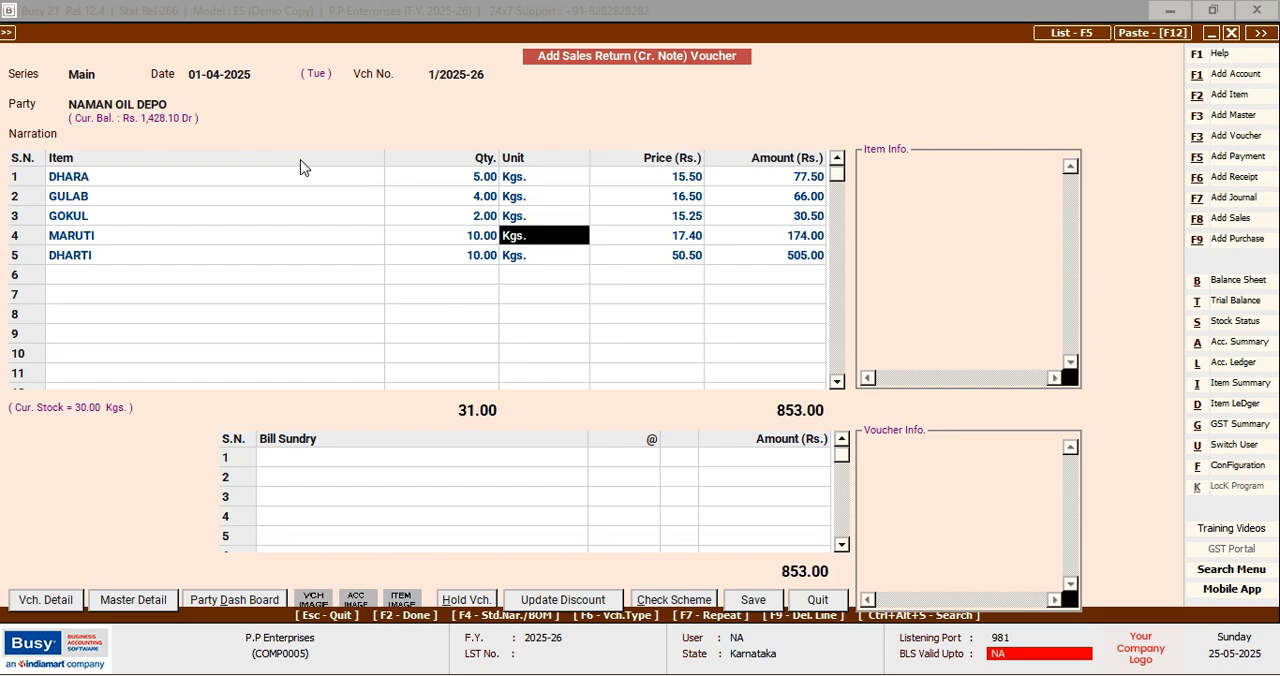
pyautogui.press('Down')
pyautogui.press('Left')
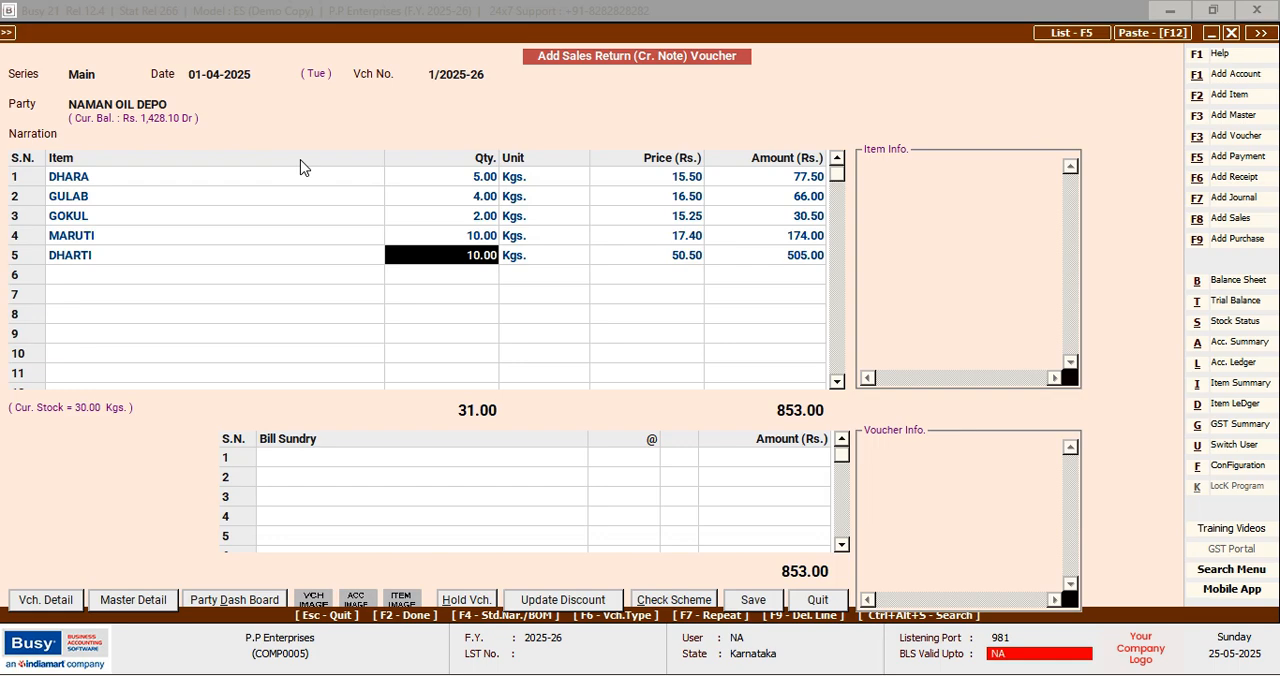
pyautogui.write('6')
pyautogui.press('Return')
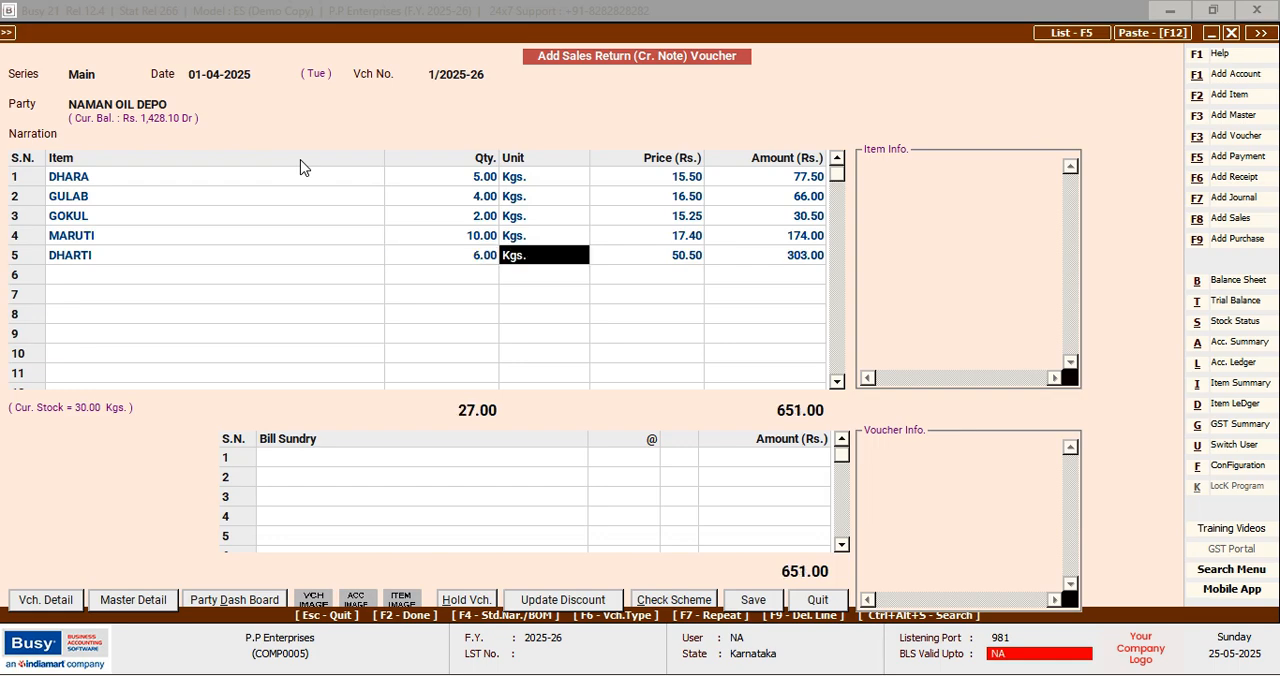
pyautogui.press('F2')
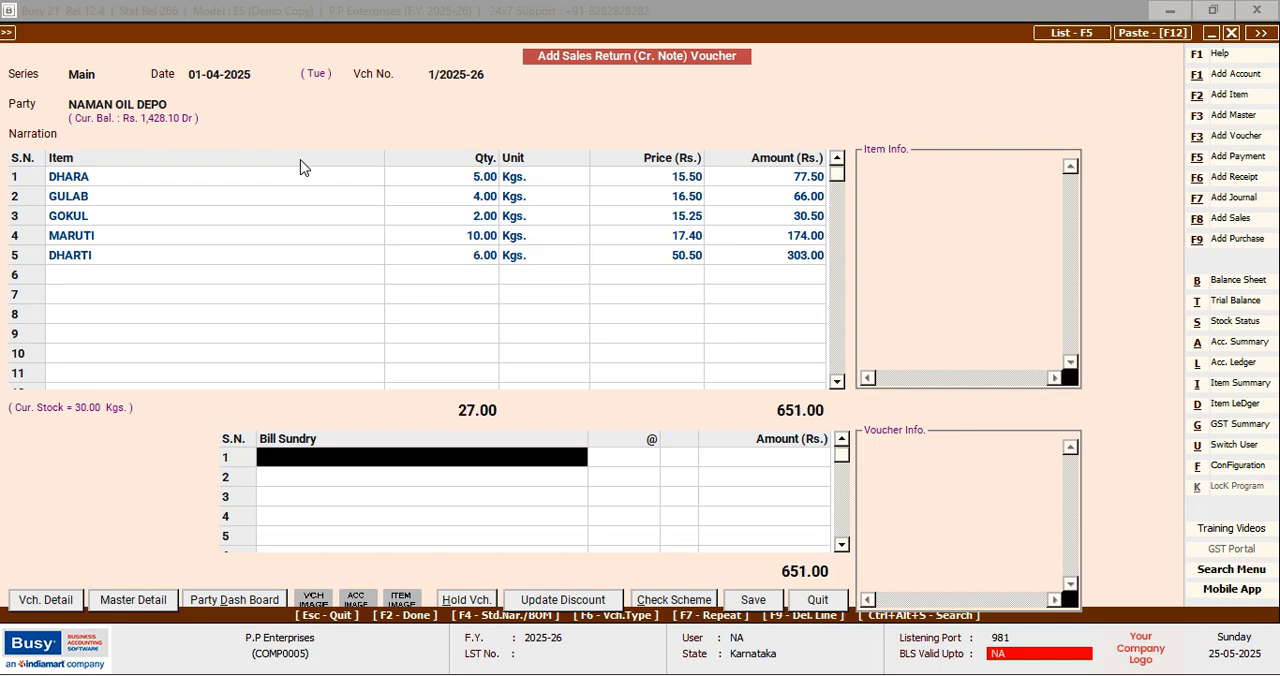
pyautogui.press('F2')
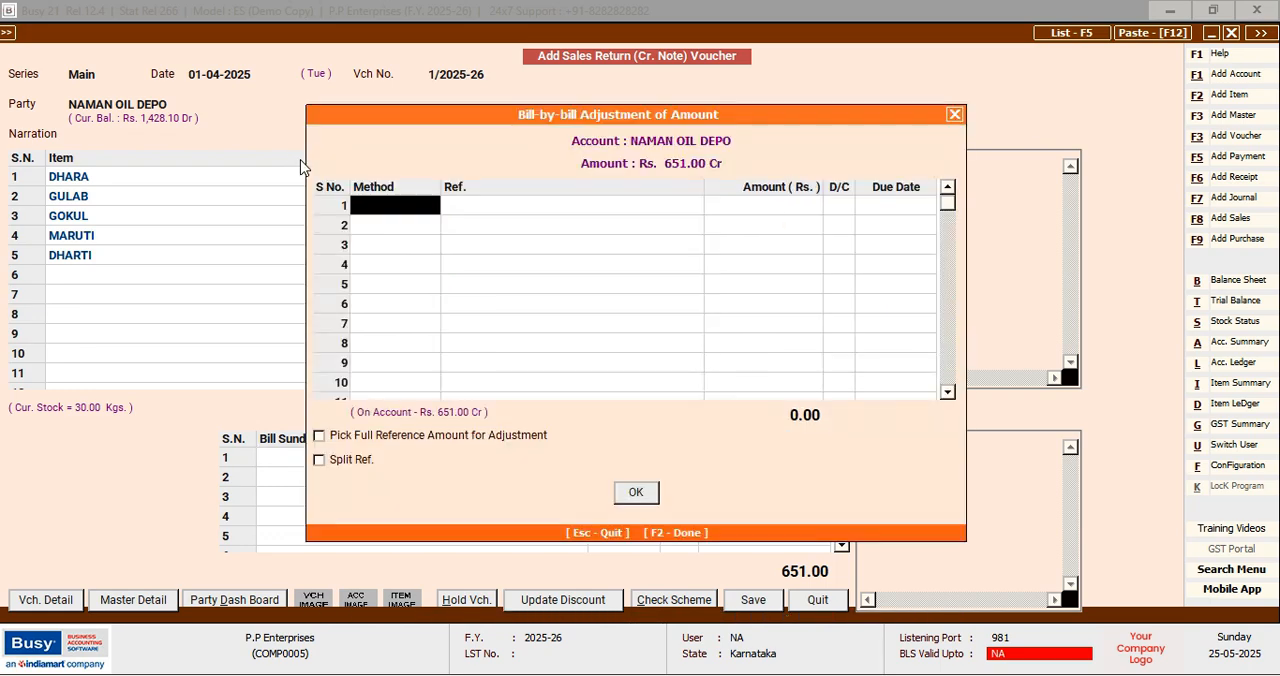
pyautogui.press('Return')
pyautogui.press('Down')
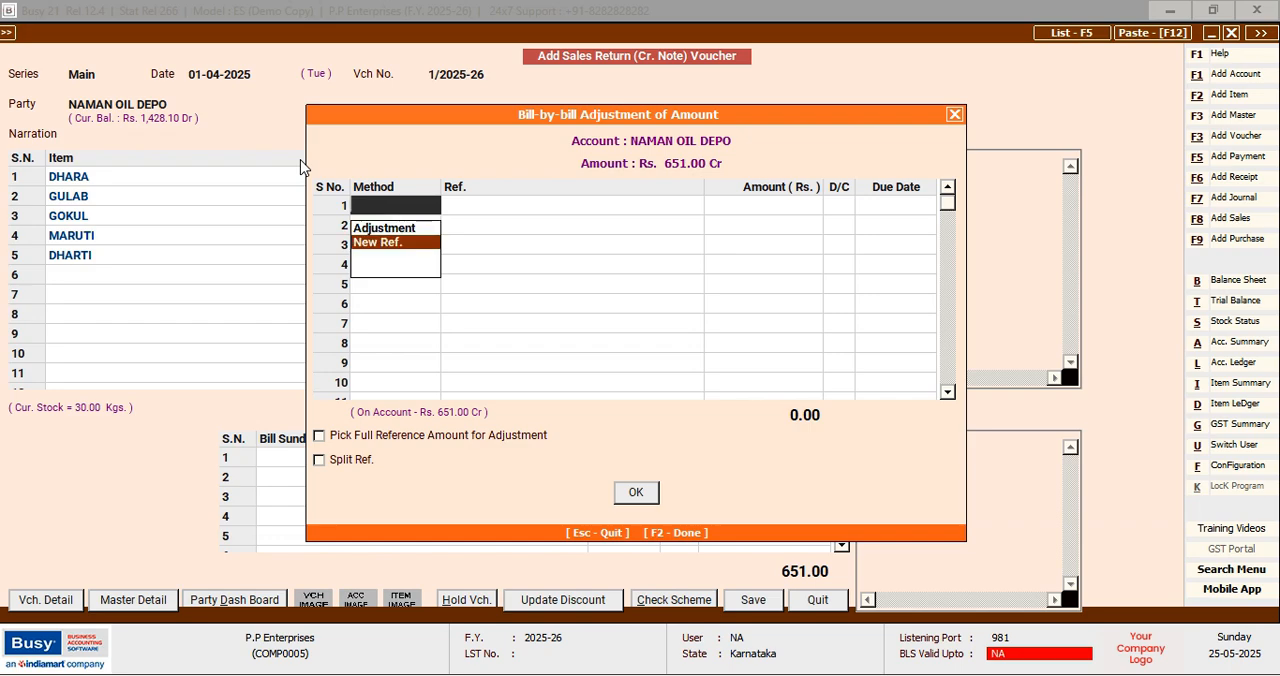
pyautogui.press('Return')
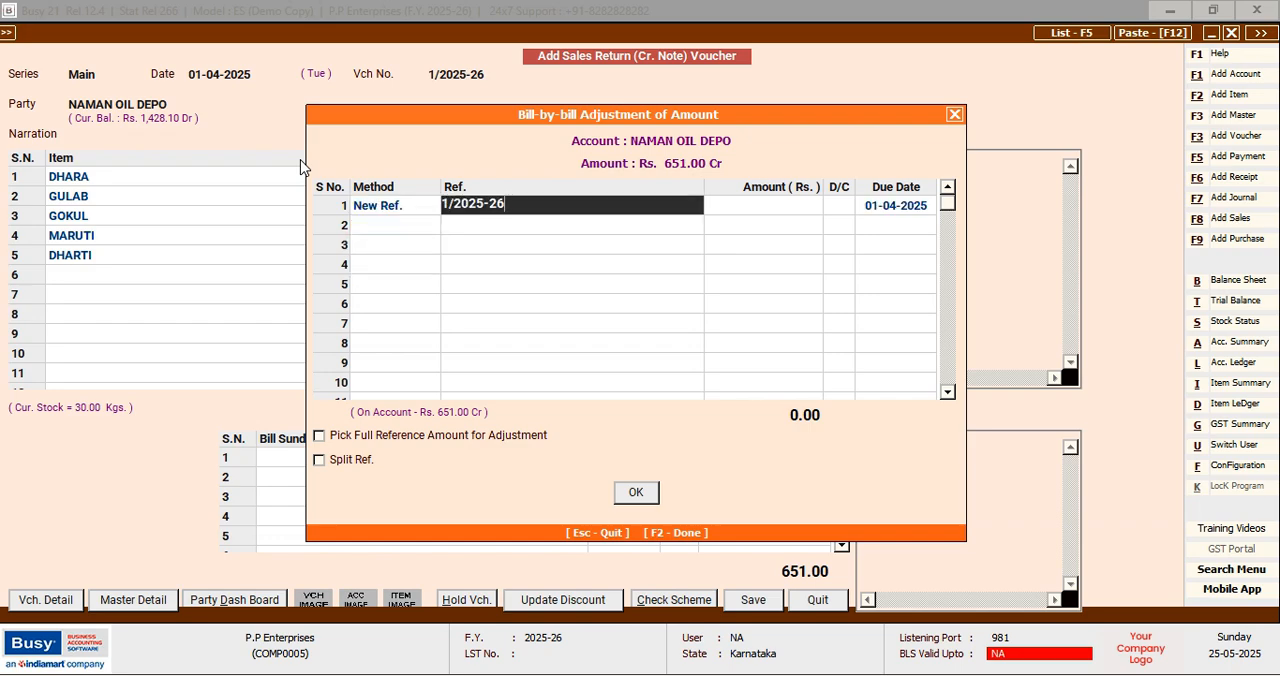
pyautogui.press('Return')
pyautogui.press('Left')
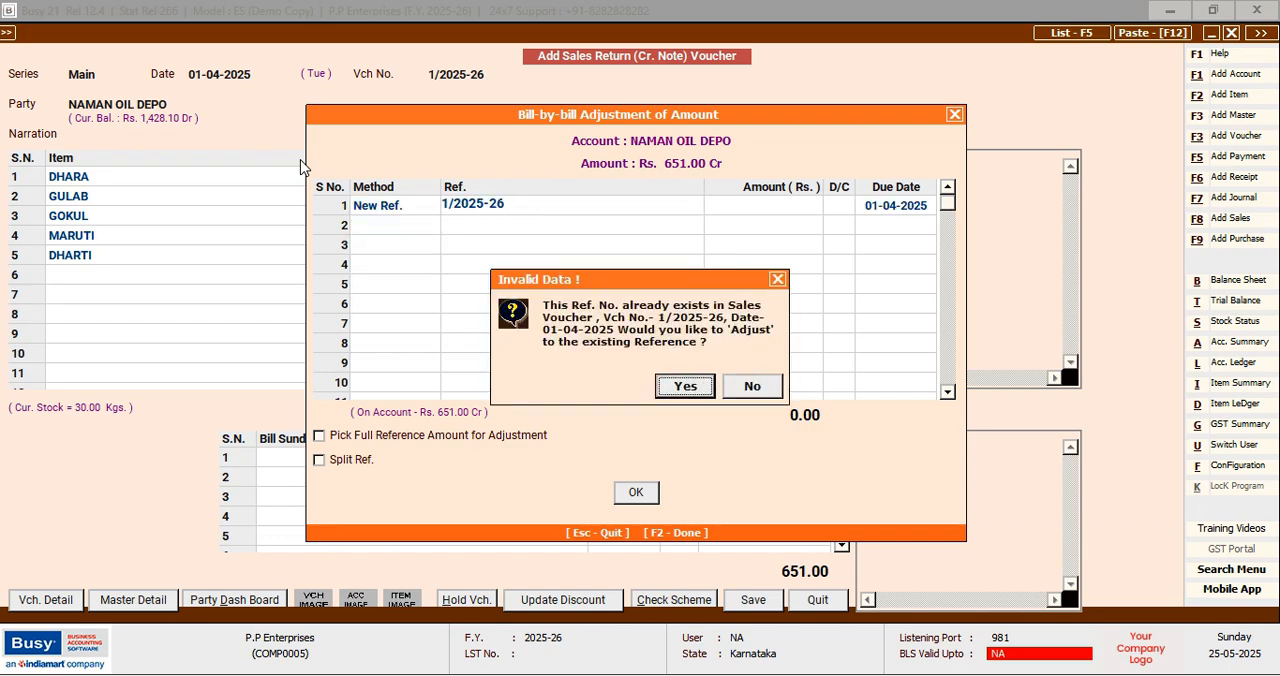
pyautogui.press('Return')
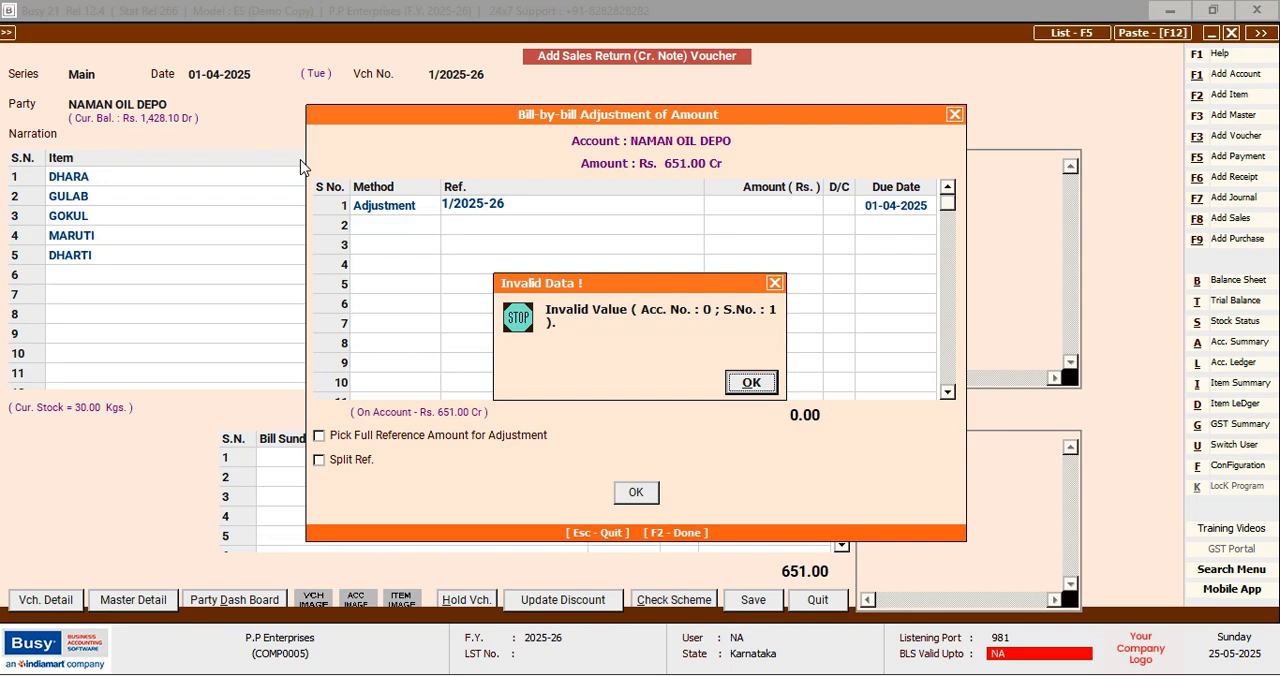
pyautogui.press('Return')
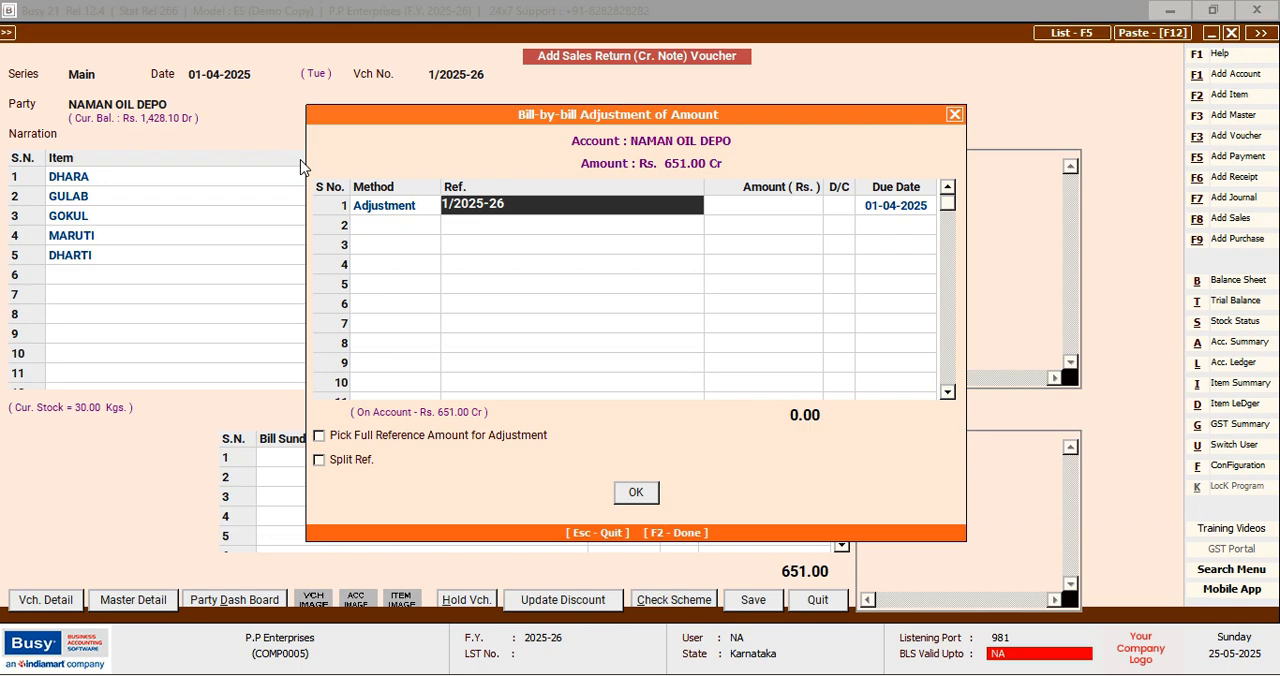
pyautogui.press('Return')
pyautogui.press('Return')
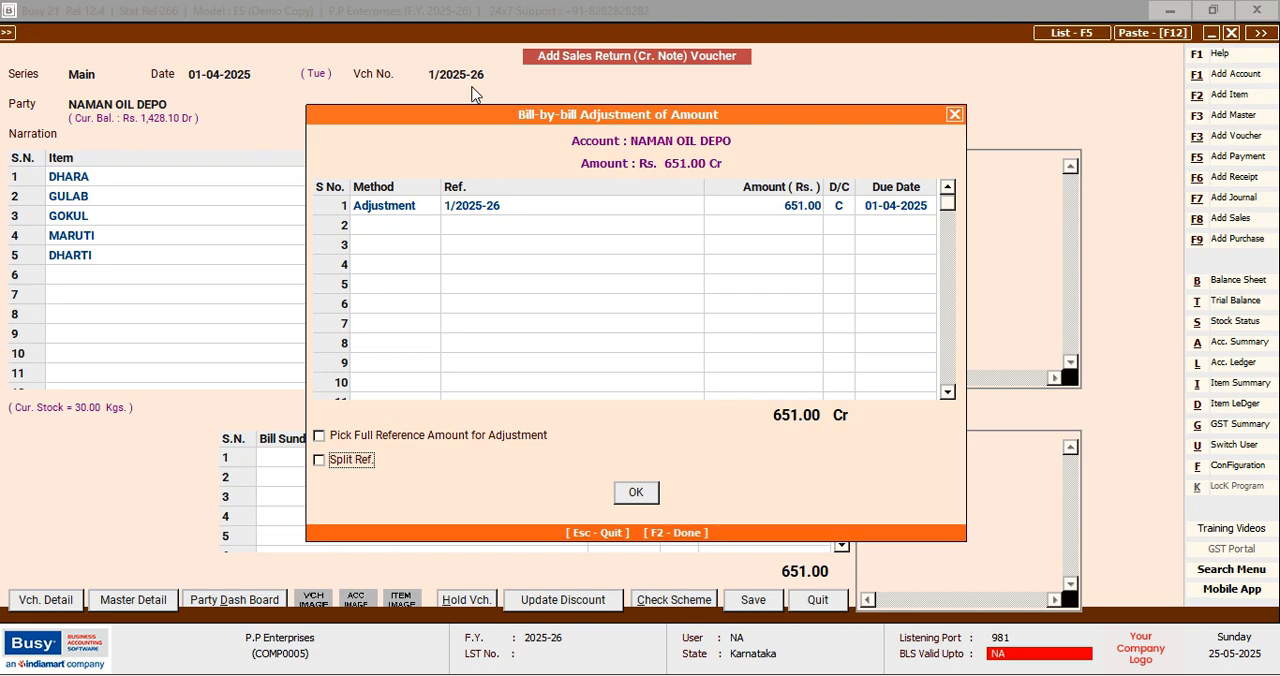
pyautogui.click(365, 207)
pyautogui.press('BackSpace')
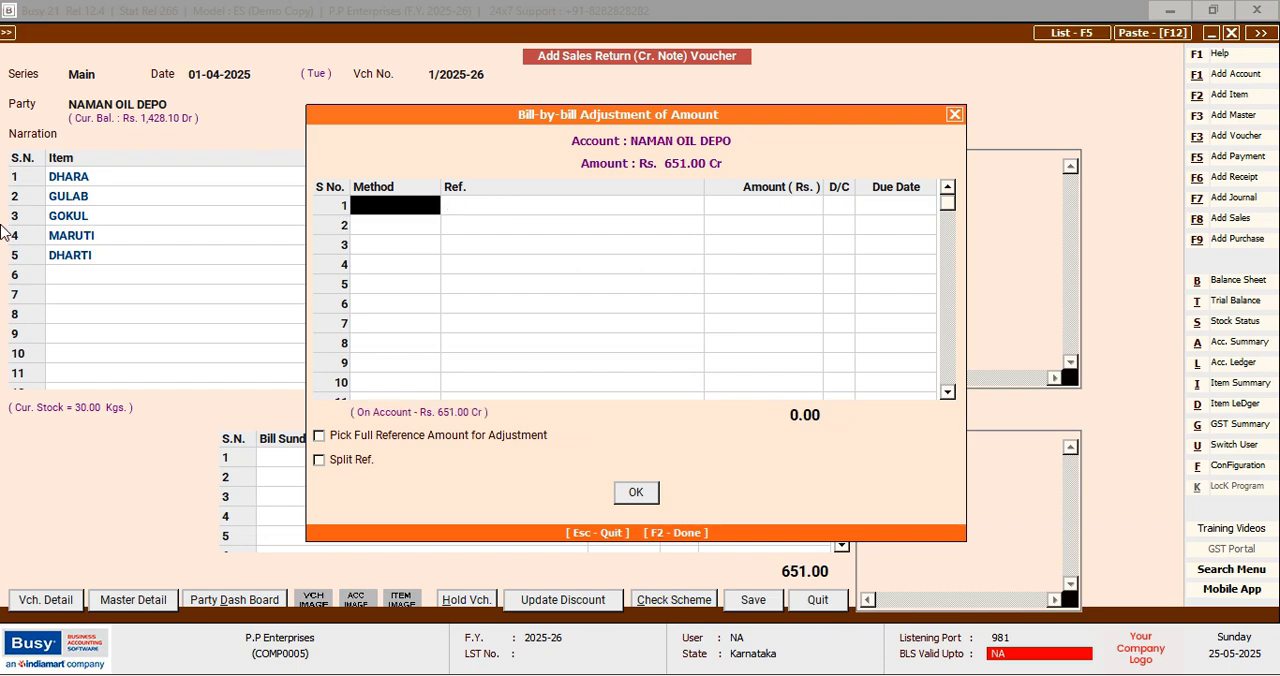
# Enter 1/2025-26 as a new bill reference and agree to adjust it against the existing sales voucher reference
pyautogui.press('Return')
pyautogui.press('Down')
pyautogui.press('Return')
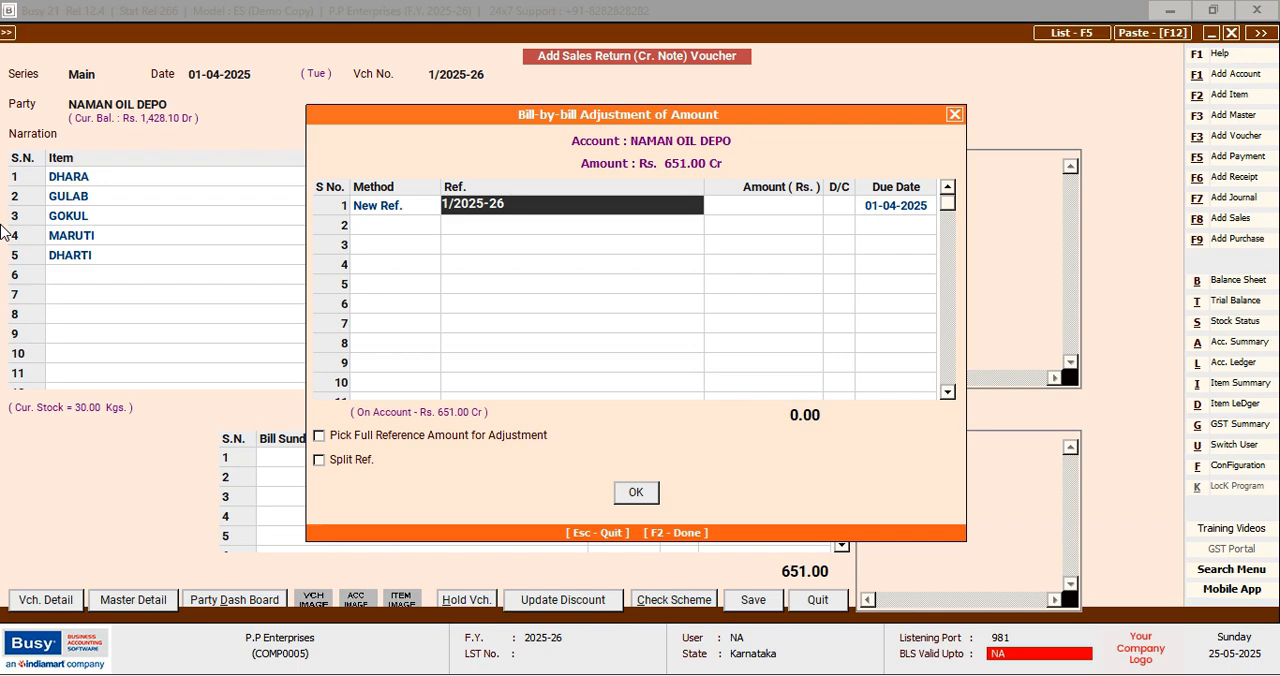
pyautogui.press('Return')
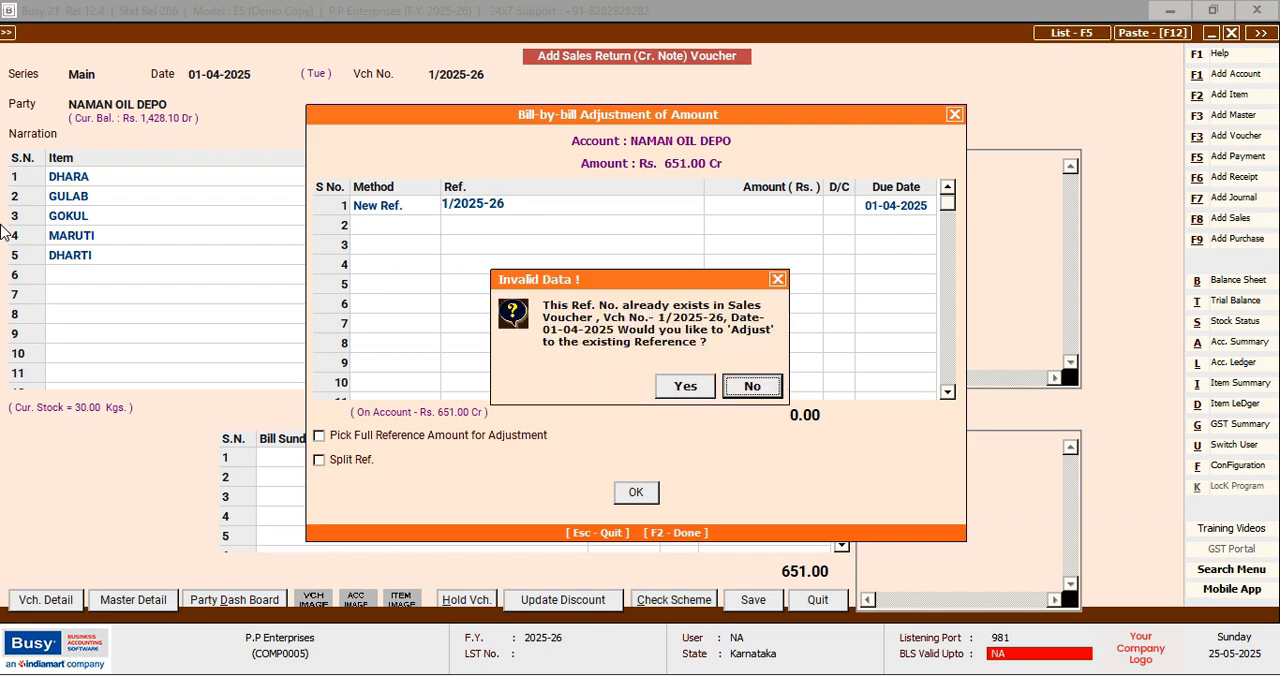
pyautogui.press('Left')
pyautogui.press('Return')
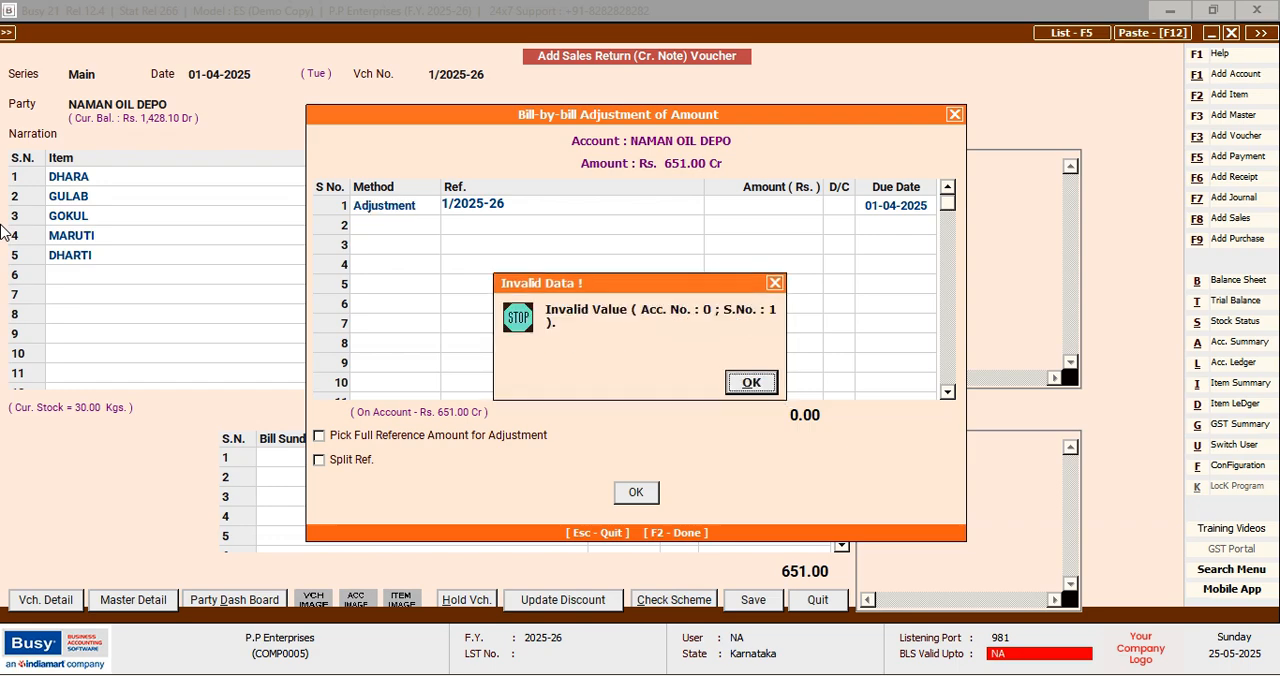
pyautogui.press('Return')
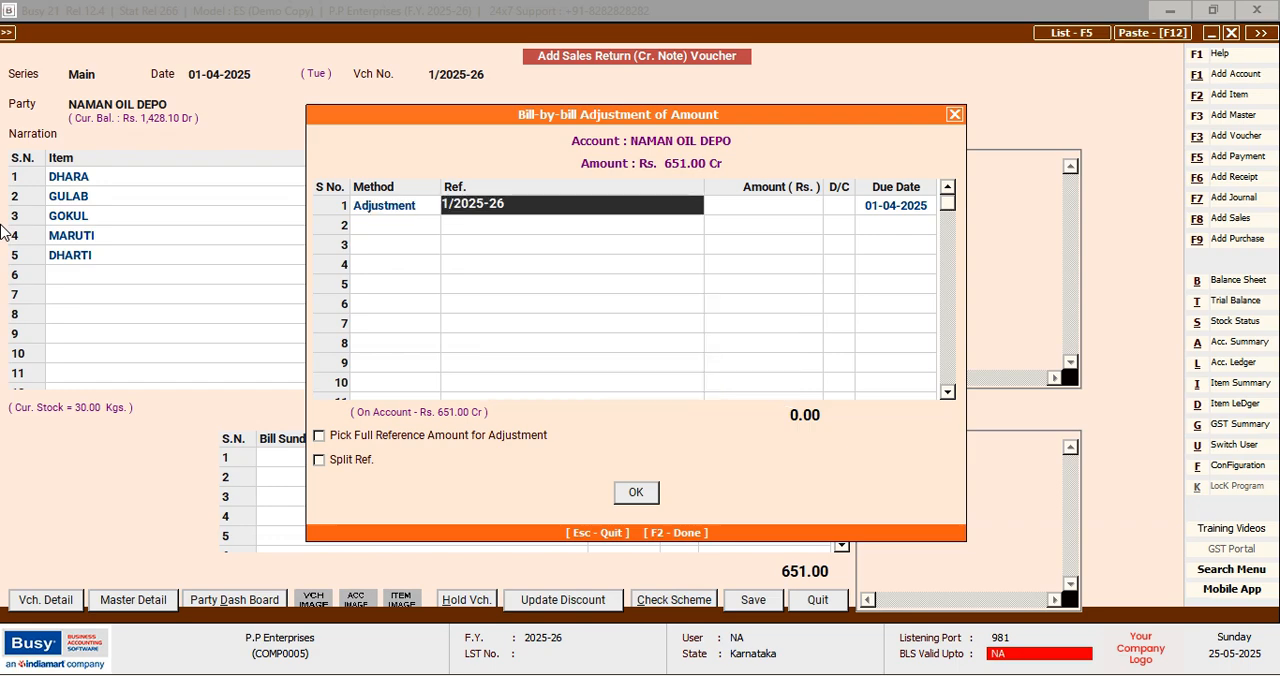
# Accept the 651.00 credit adjustment due 01-04-2025 and save the sales return voucher with blank transport details
pyautogui.press('Return')
pyautogui.press('Return')
pyautogui.press('Return')
pyautogui.press('Return')
pyautogui.press('Return')
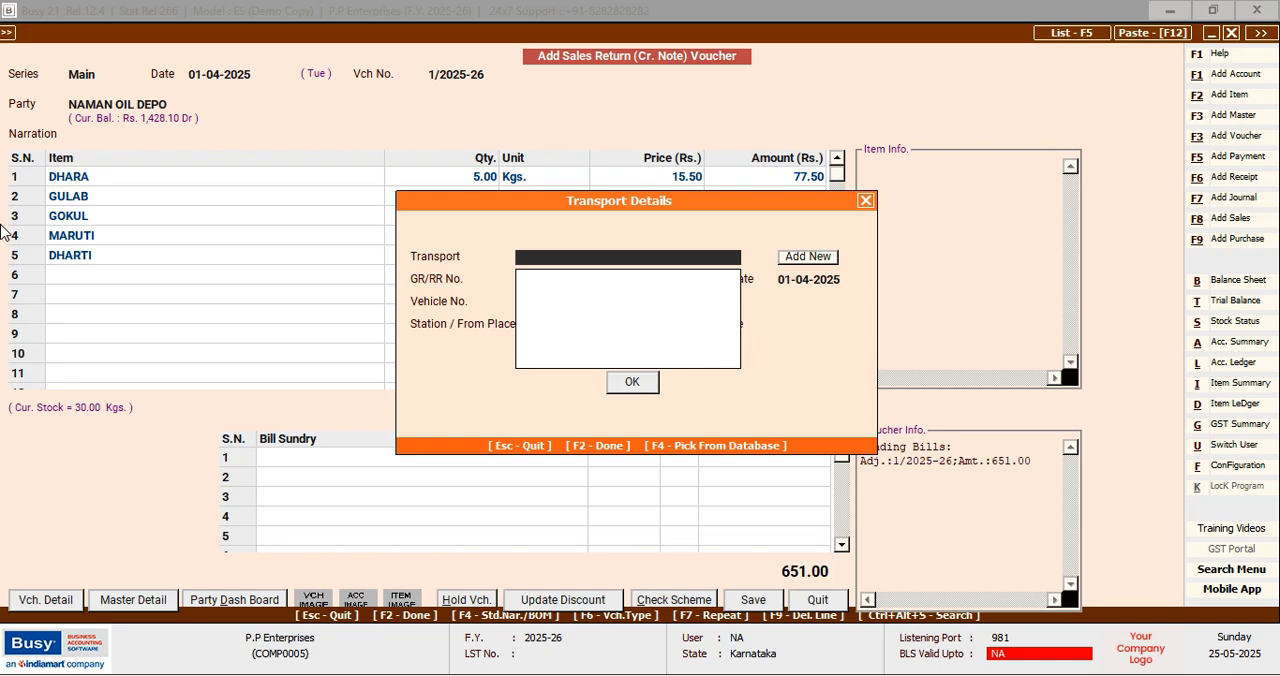
pyautogui.press('F2')
pyautogui.press('Return')
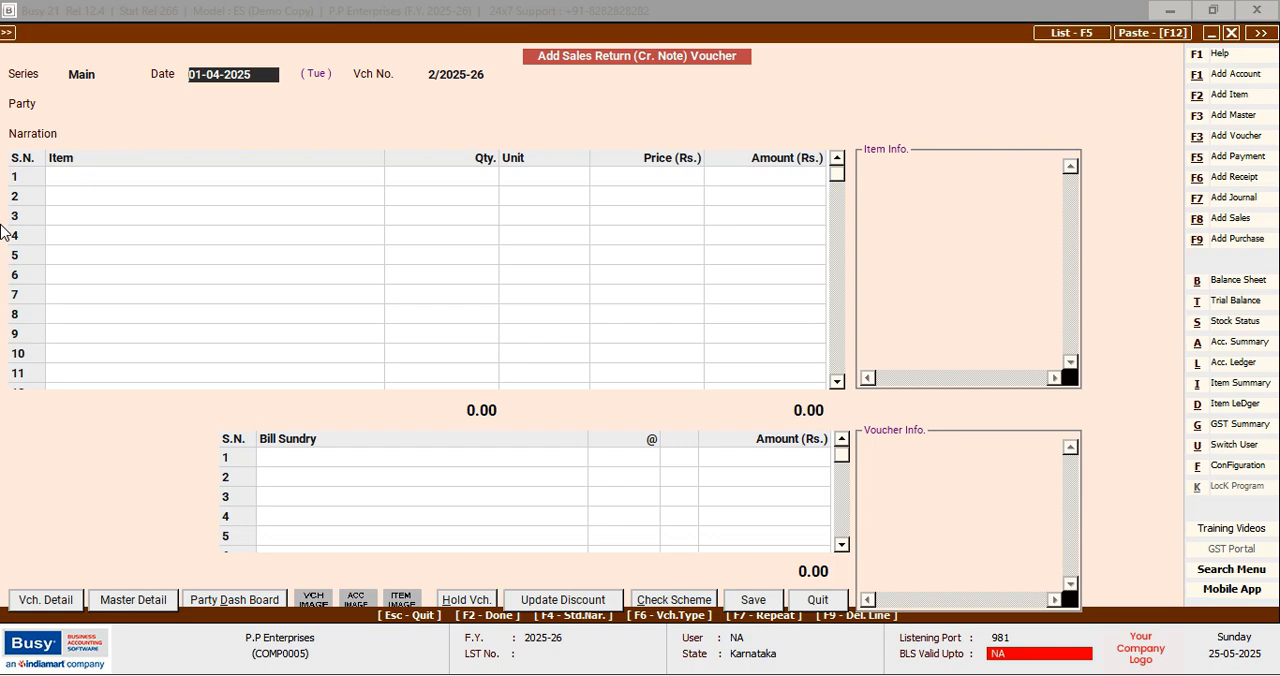
# Keep the date 01-04-2025 on the new sales return voucher and choose KIRTHI GENERAL STORE as the party
pyautogui.press('Return')
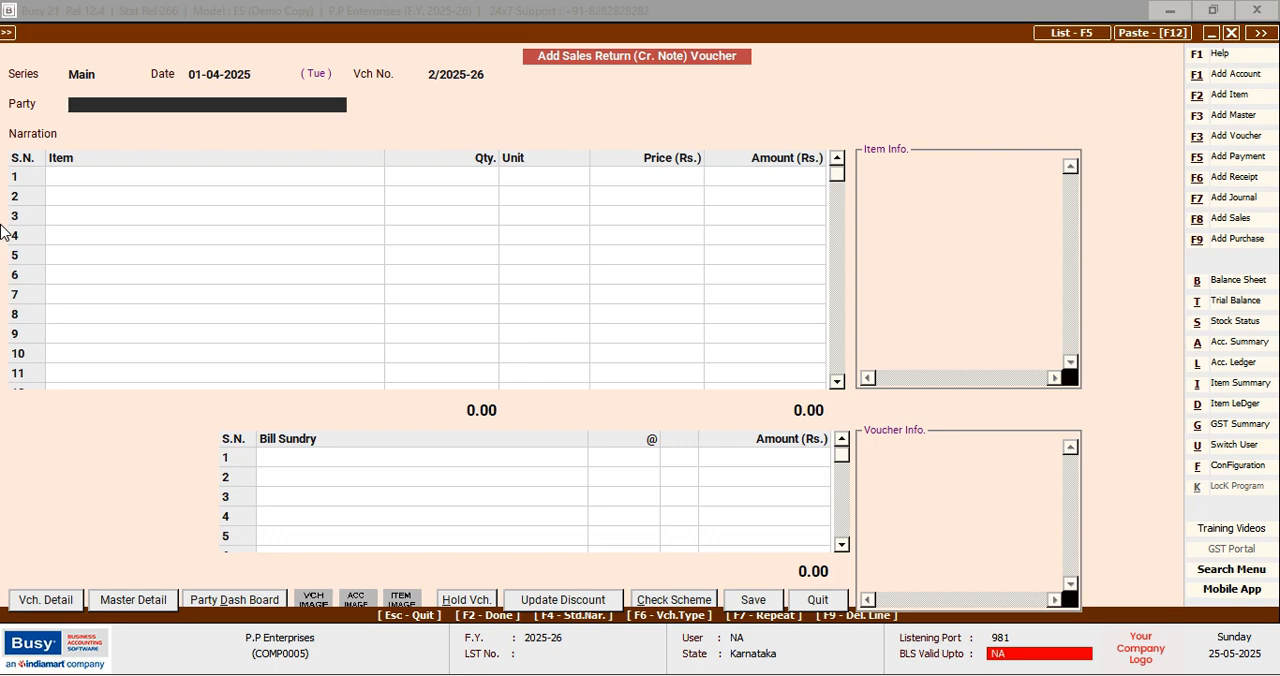
pyautogui.write('K')
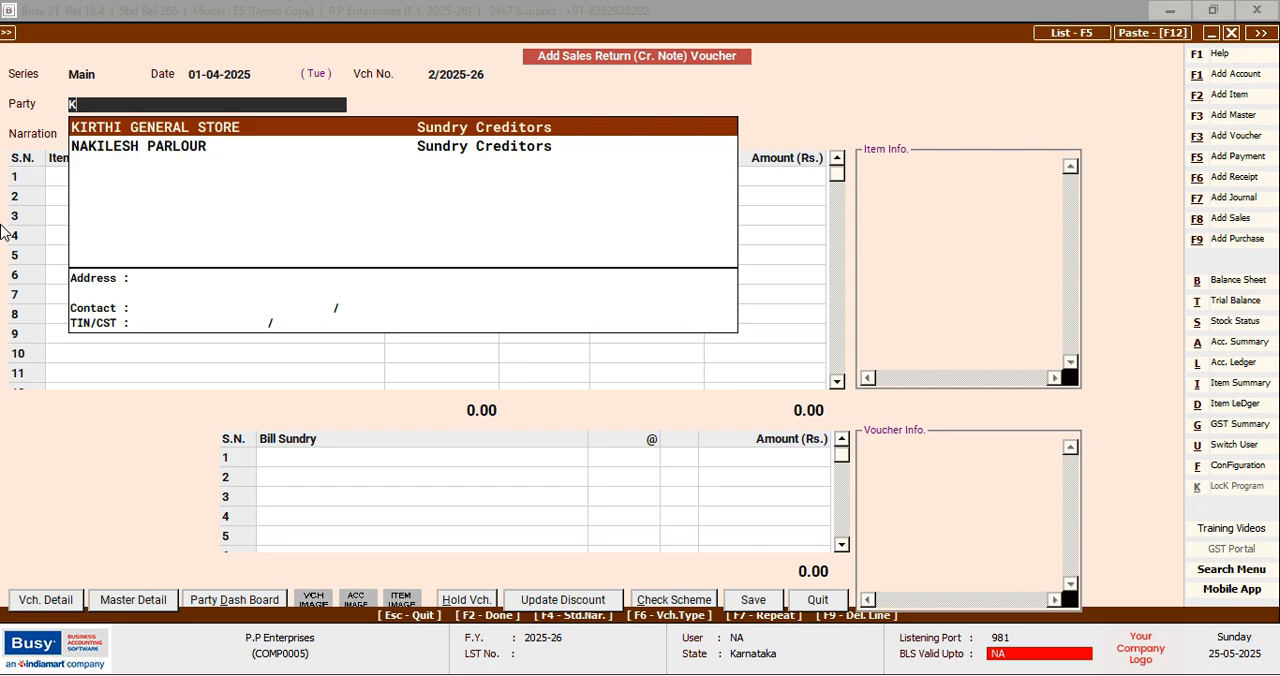
pyautogui.press('Return')
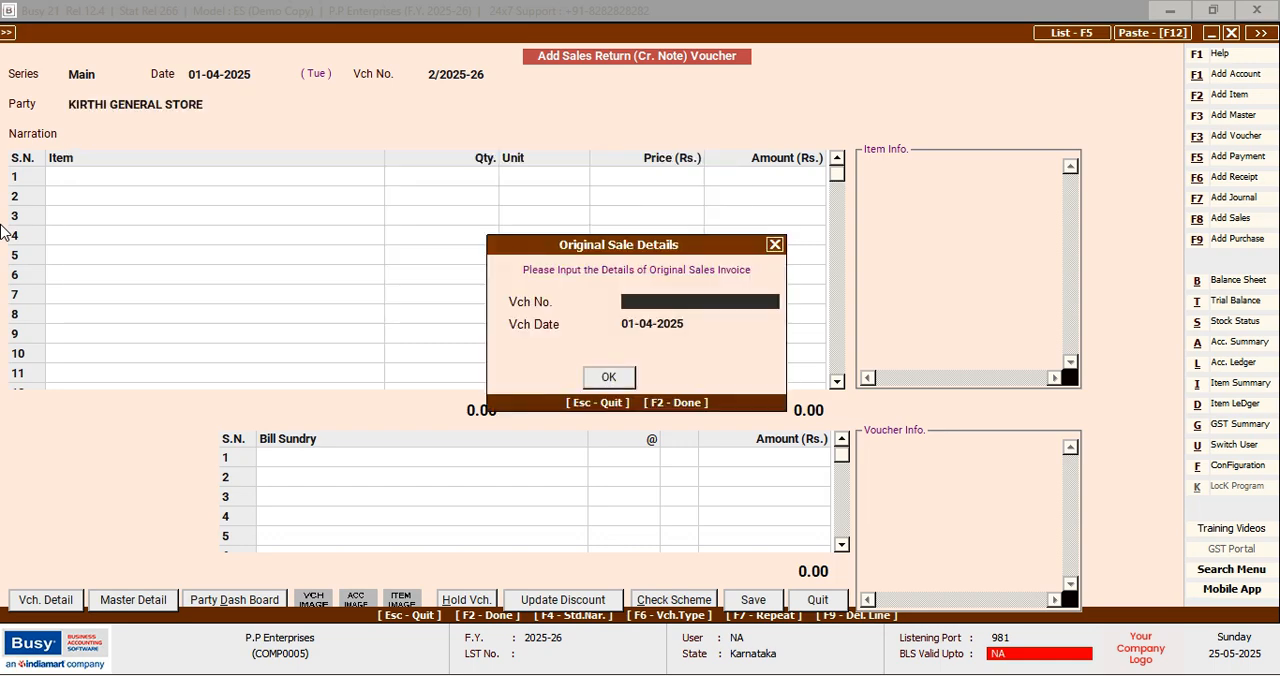
# Enter A002 dated 01-04-2025 as the original sales invoice and leave the narration blank
pyautogui.write('A002')
pyautogui.press('Return')
pyautogui.press('Return')
pyautogui.press('Return')
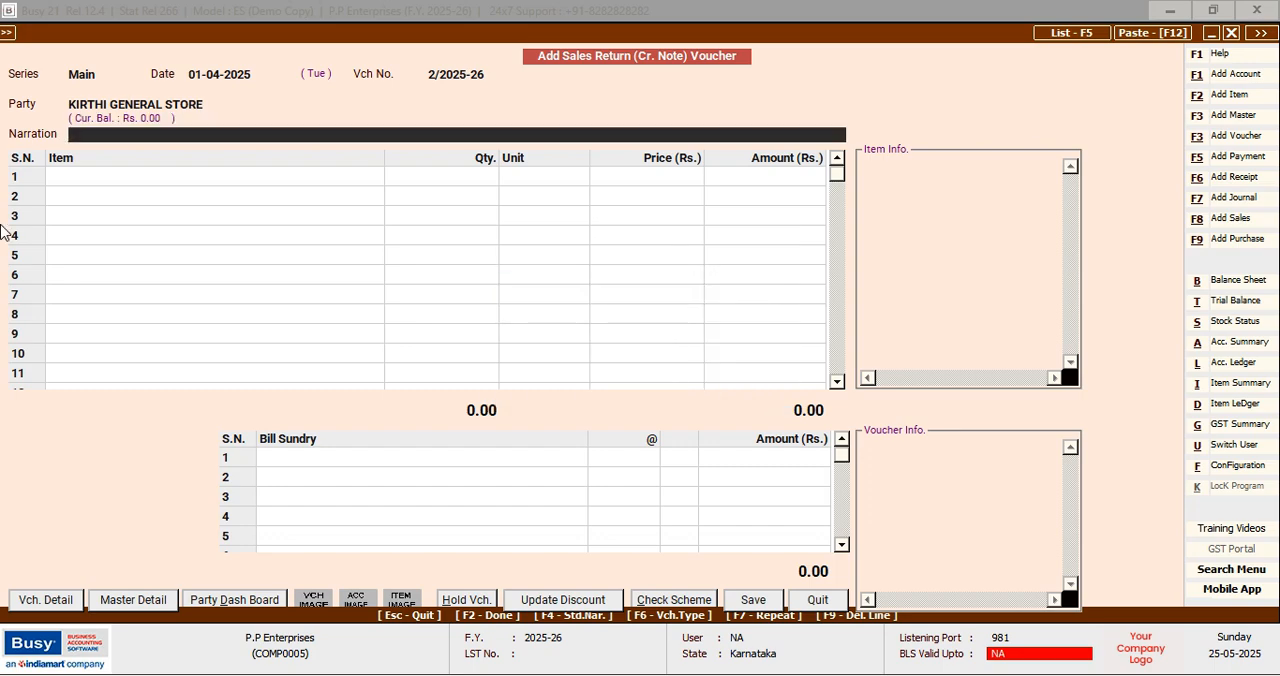
pyautogui.press('Return')
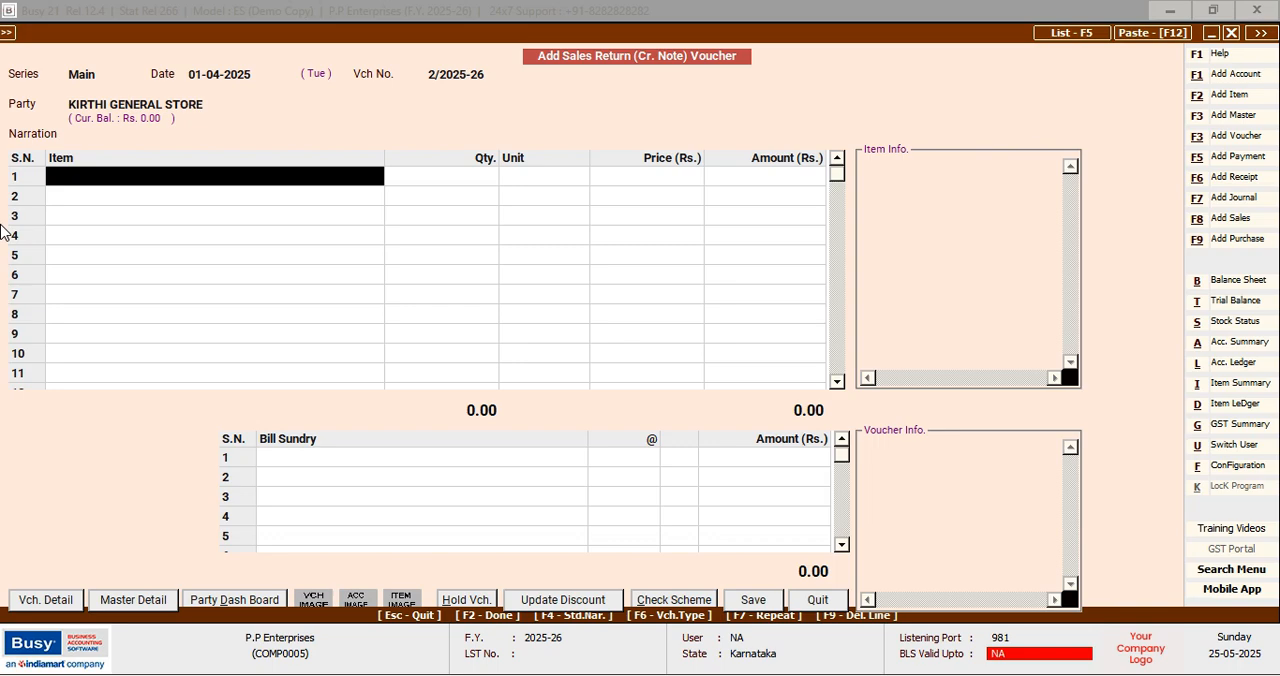
# Add REYNOLD as the first item of the sales return voucher with a quantity of 40 Pcs
pyautogui.write('r')
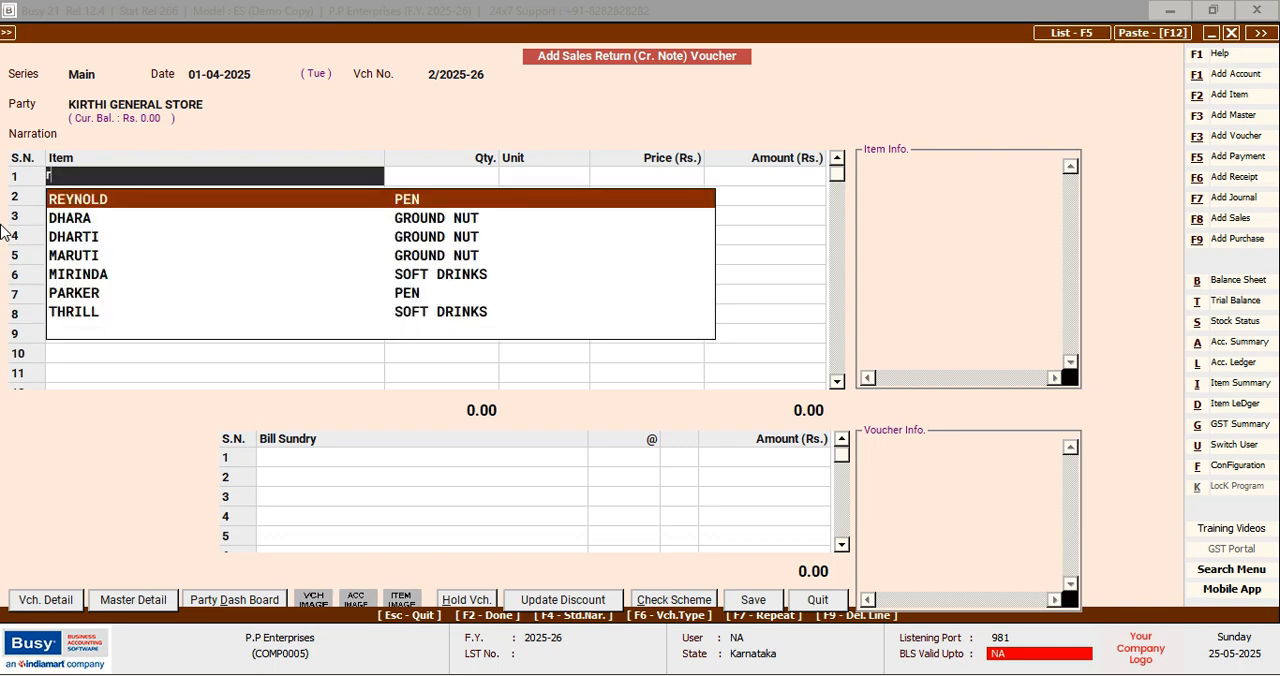
pyautogui.press('Return')
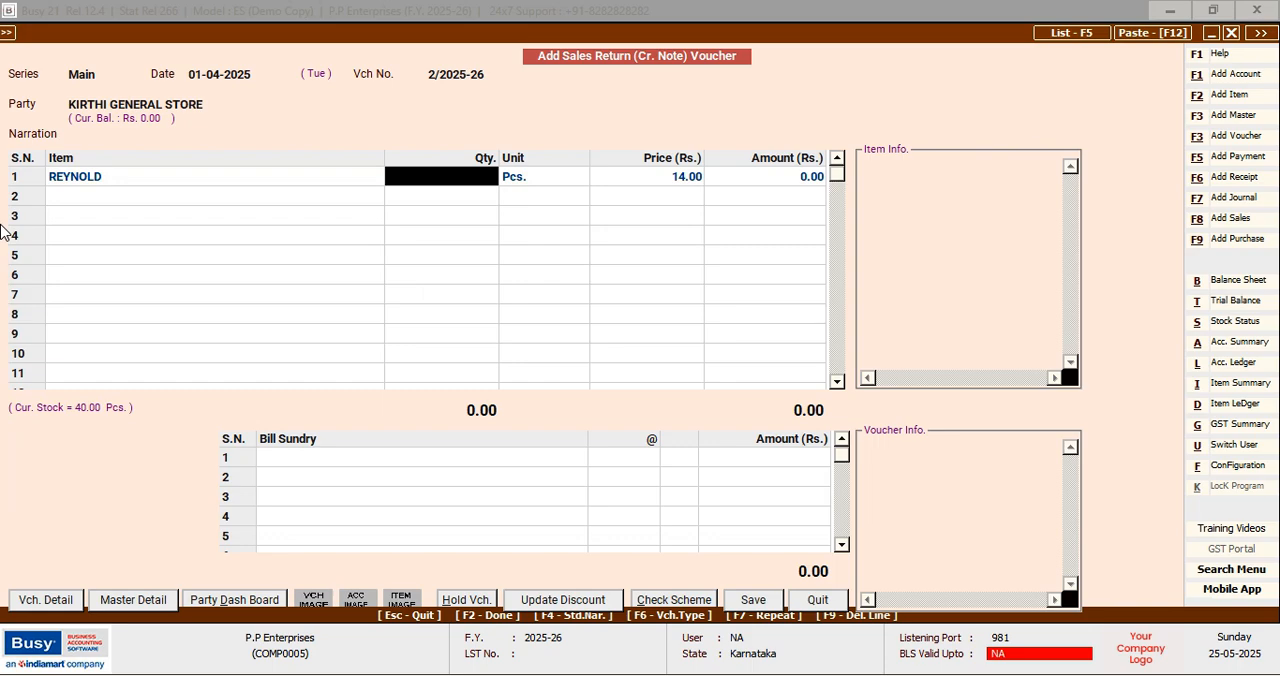
pyautogui.write('40')
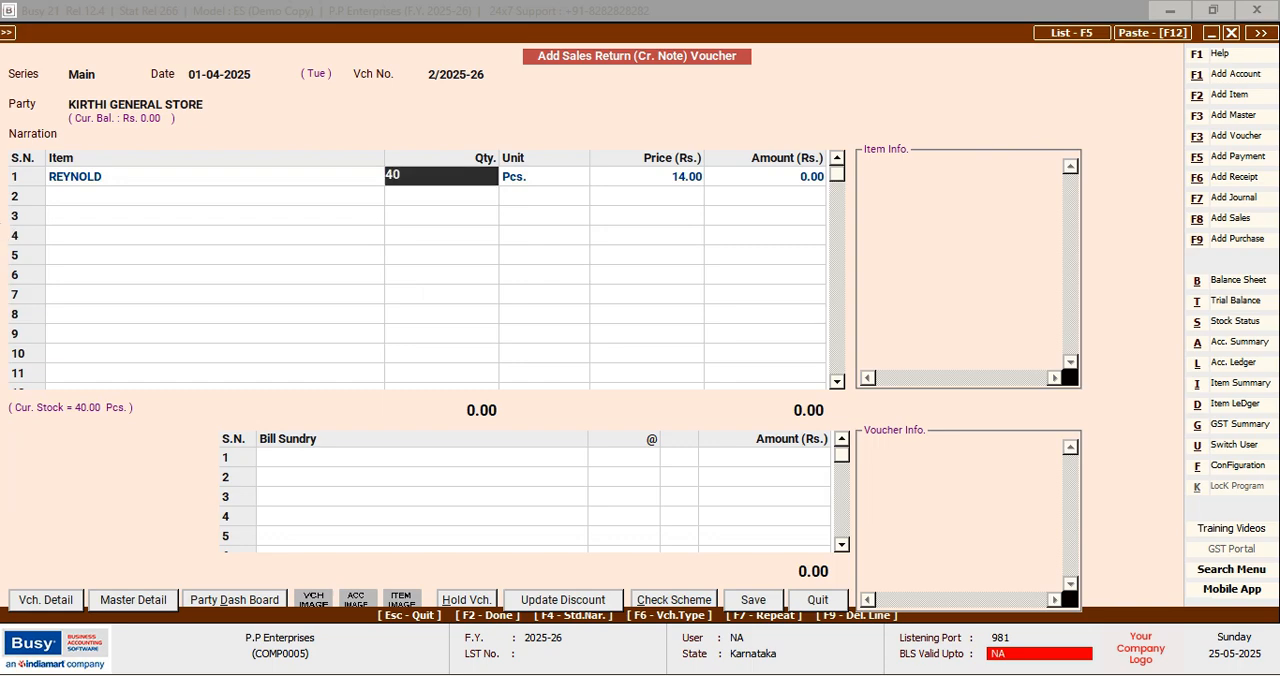
pyautogui.press('Return')
pyautogui.press('Escape')
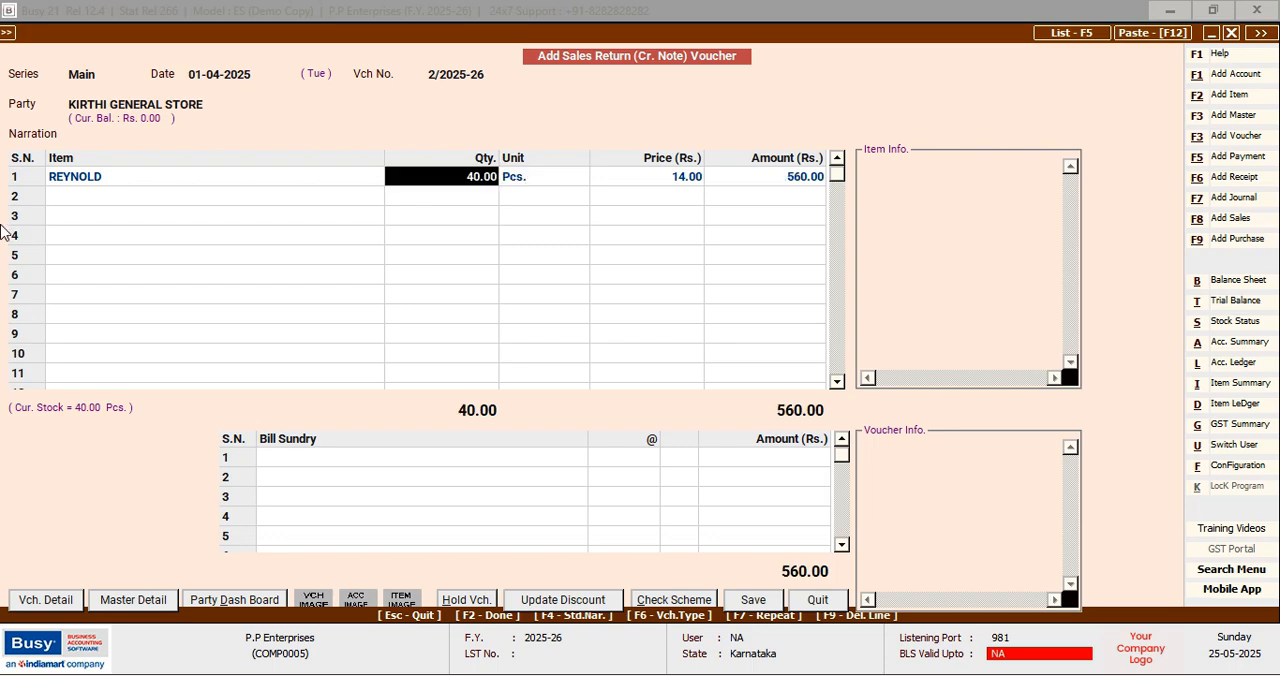
pyautogui.press('Down')
pyautogui.press('Left')
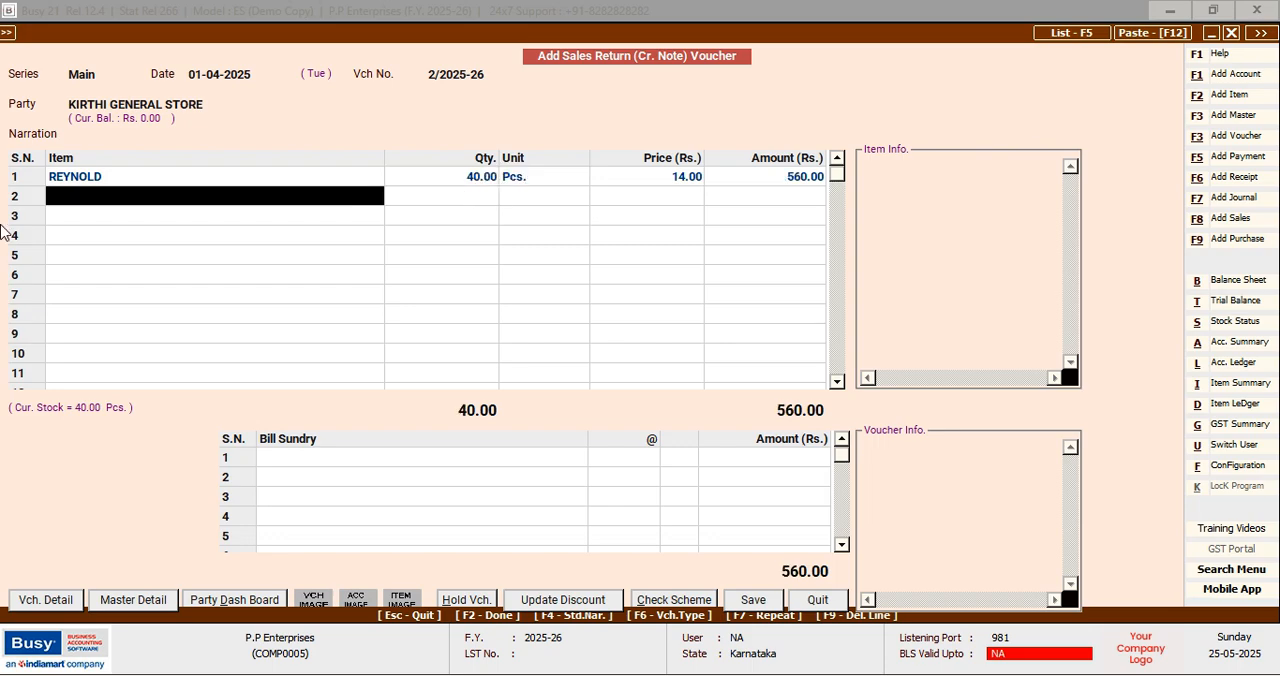
# Add CELLO as the second item of the sales return voucher with a quantity of 50 Pcs
pyautogui.write('c')
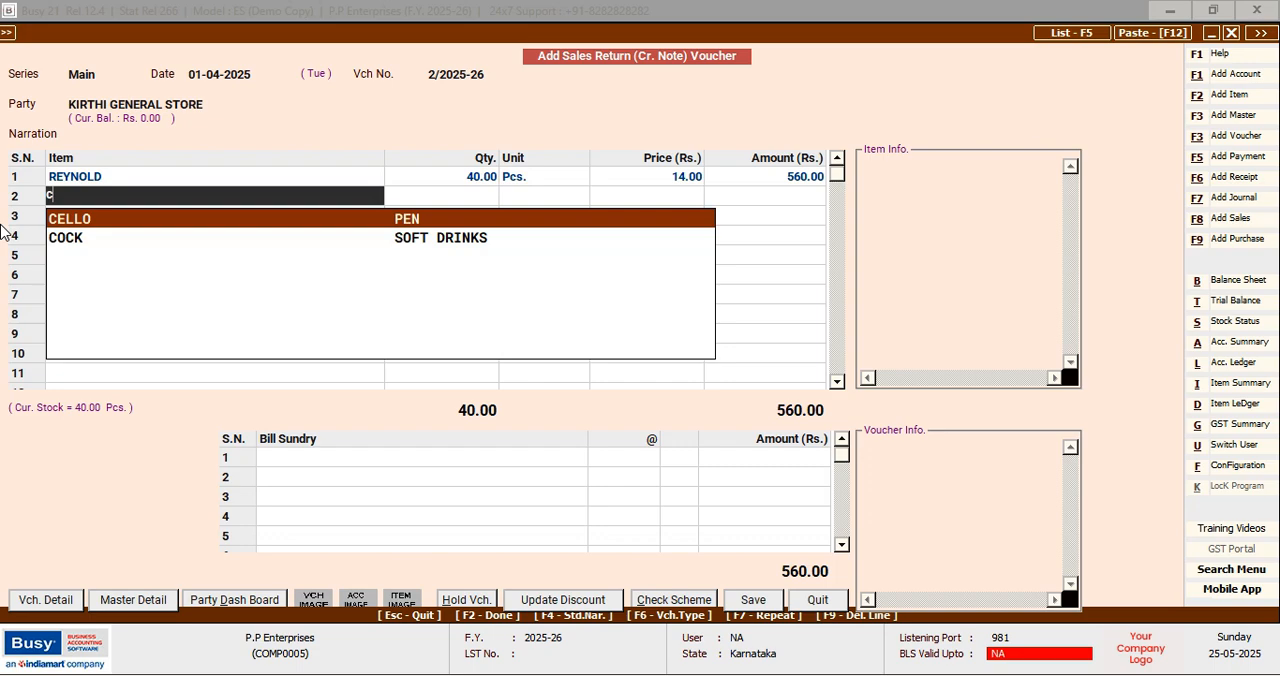
pyautogui.press('Return')
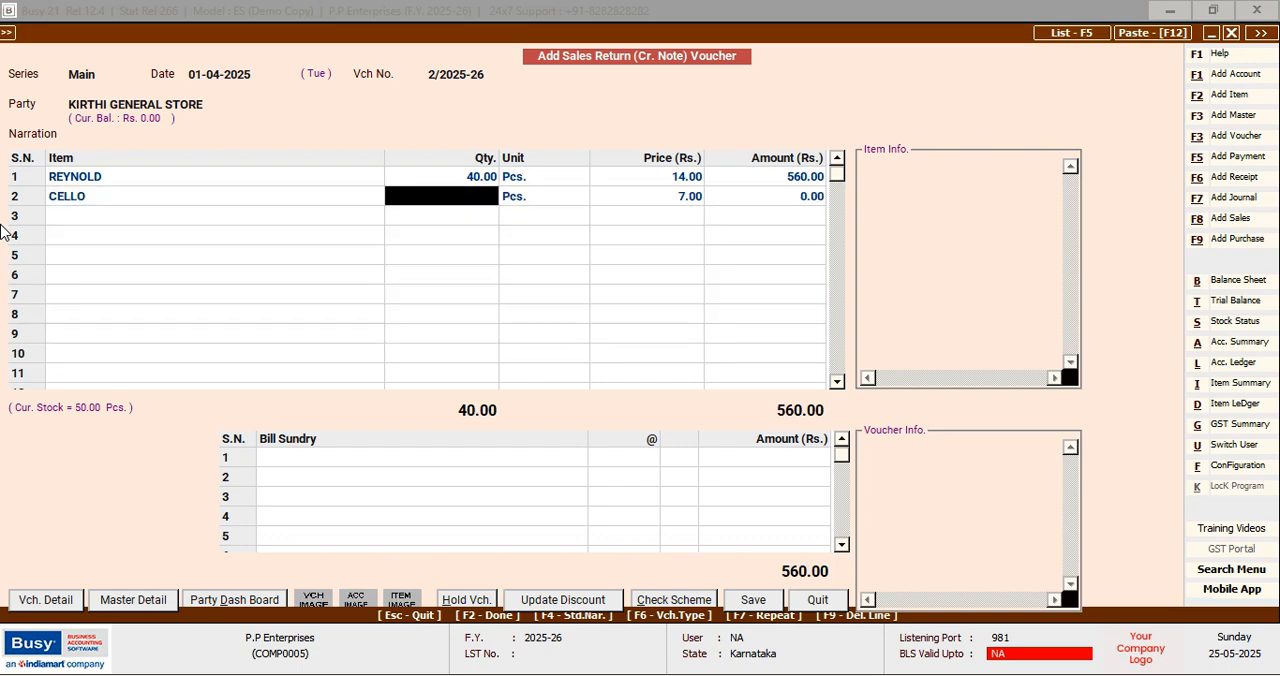
pyautogui.write('50')
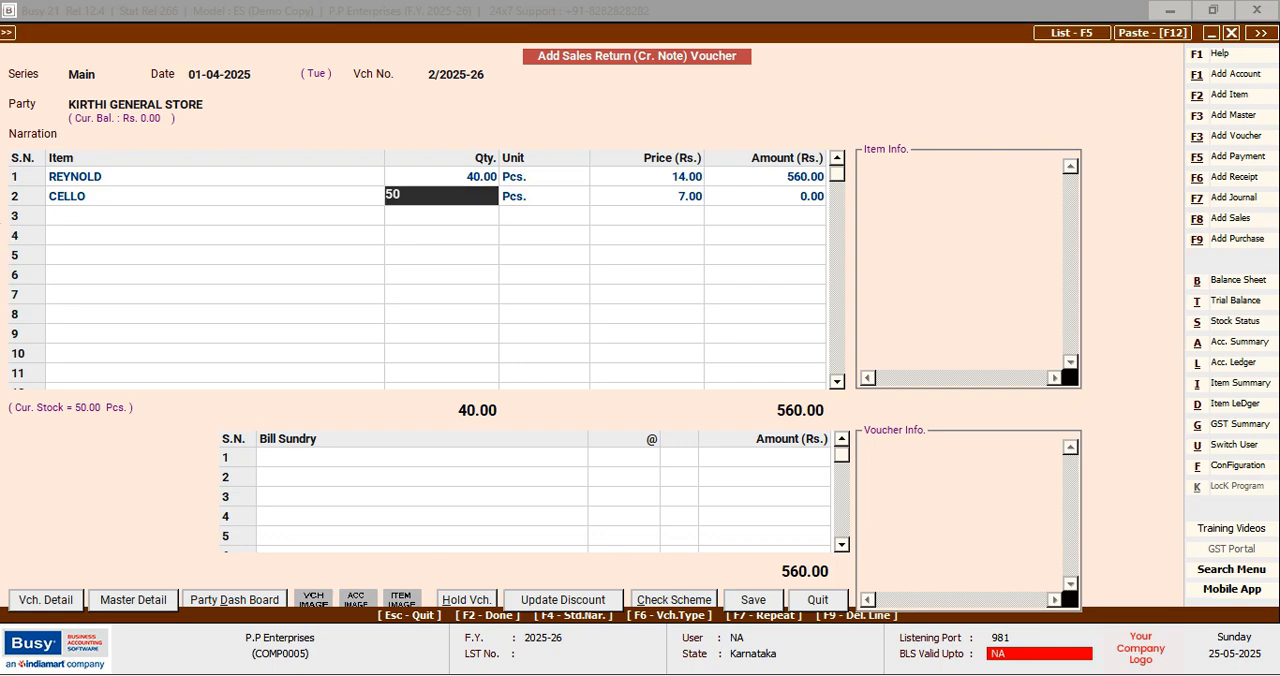
pyautogui.press('Return')
pyautogui.press('Down')
pyautogui.press('Left')
pyautogui.press('Left')
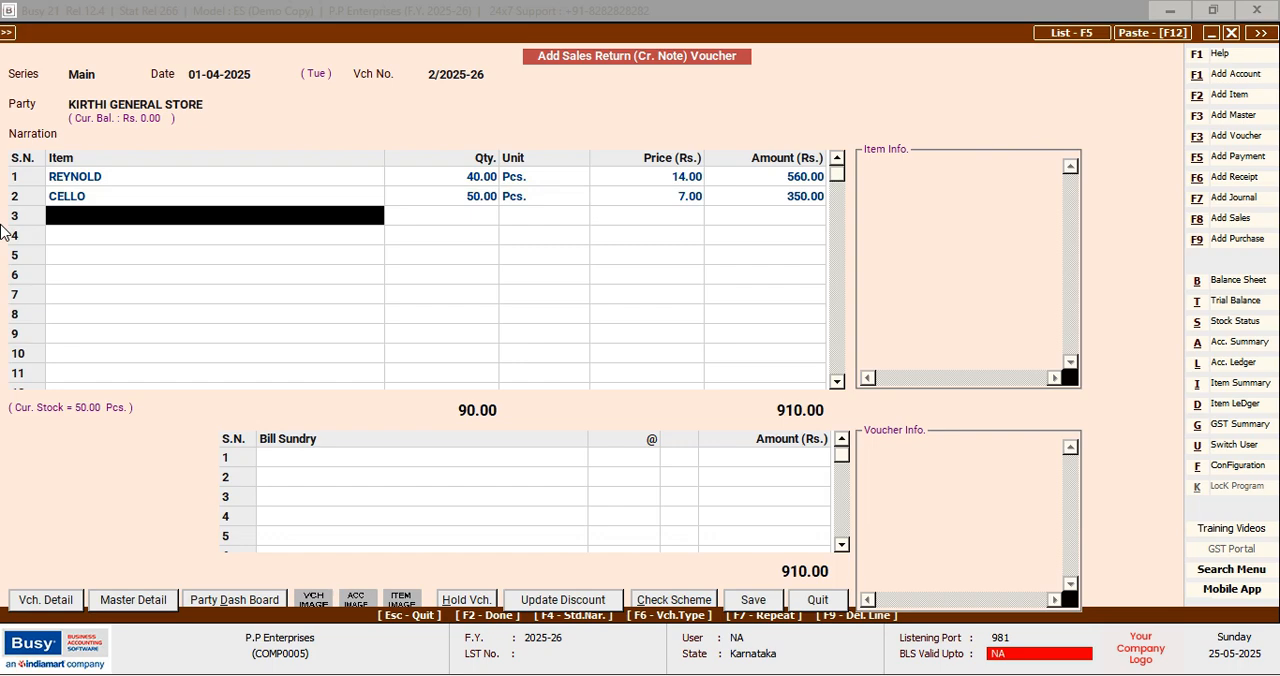
# Add PARKER and ADD GEL as the third and fourth sales return items, each with a quantity of 50 Pcs
pyautogui.write('p')
pyautogui.press('Return')
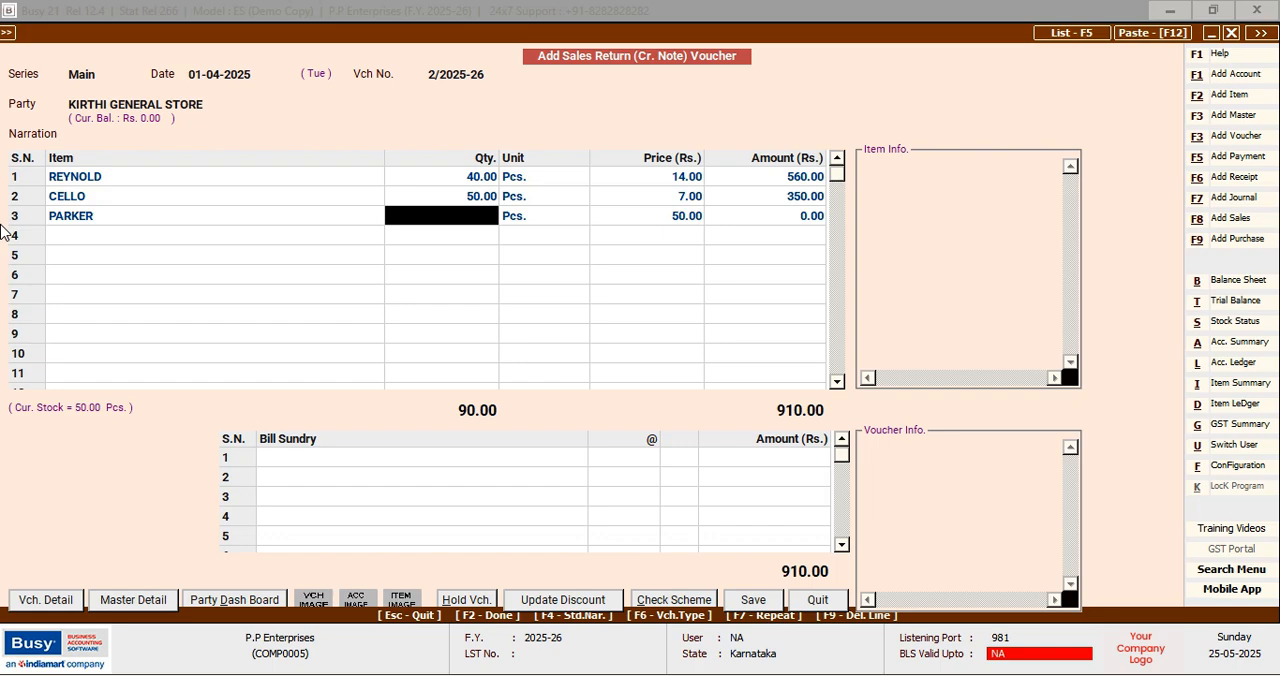
pyautogui.write('50')
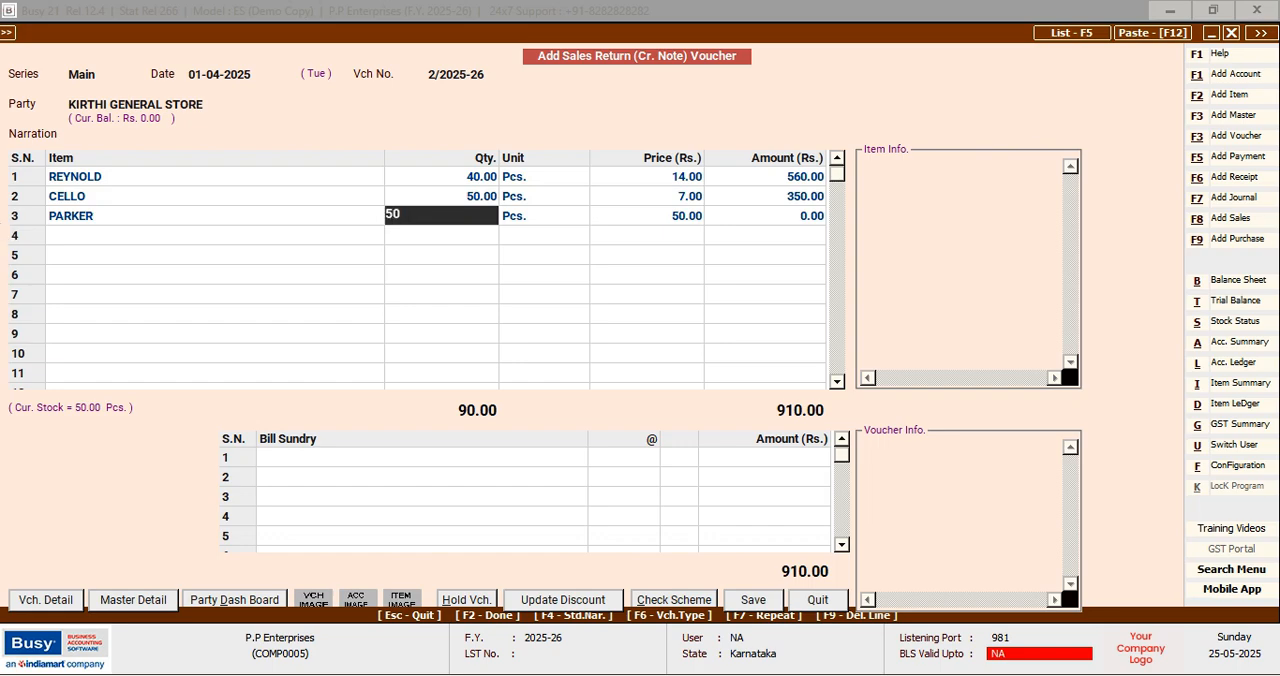
pyautogui.press('Return')
pyautogui.press('Return')
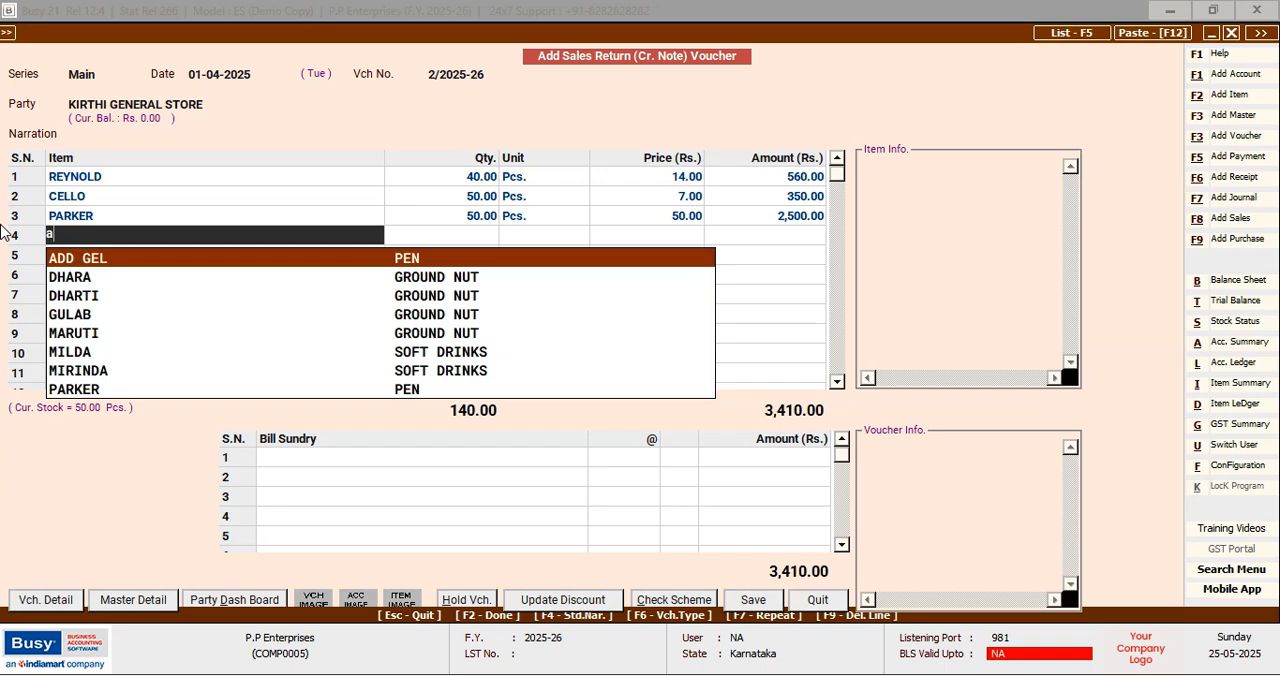
pyautogui.press('Return')
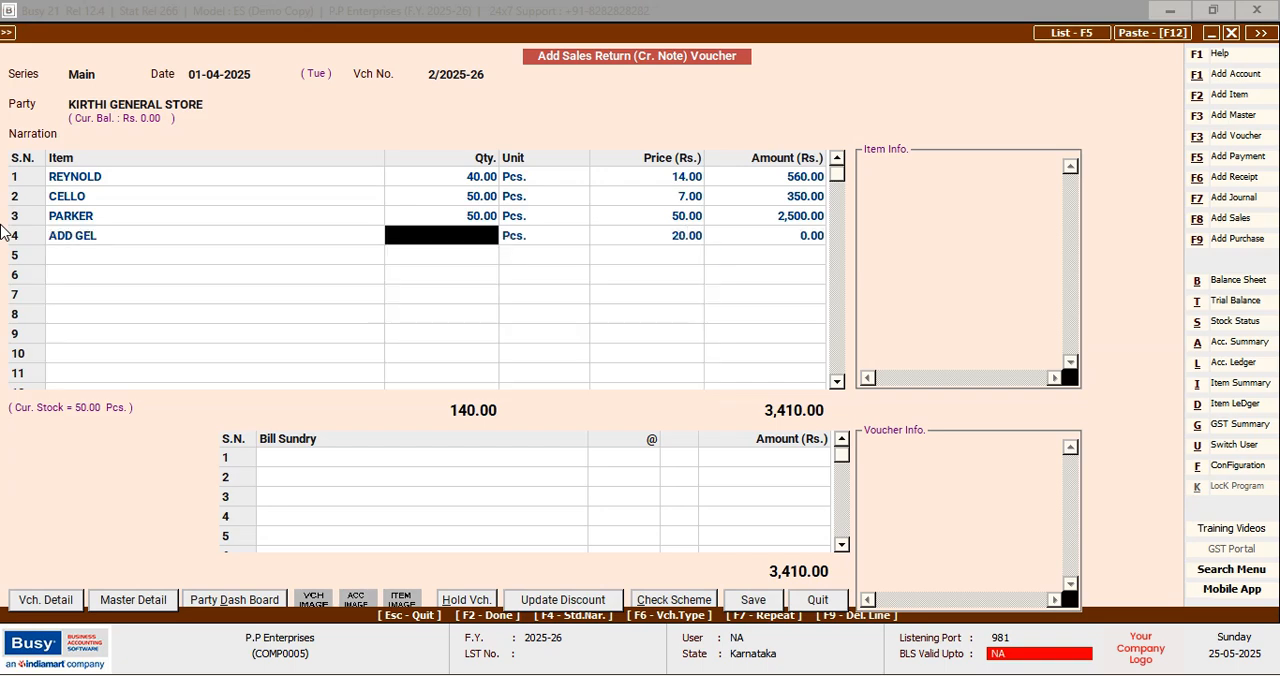
pyautogui.write('50')
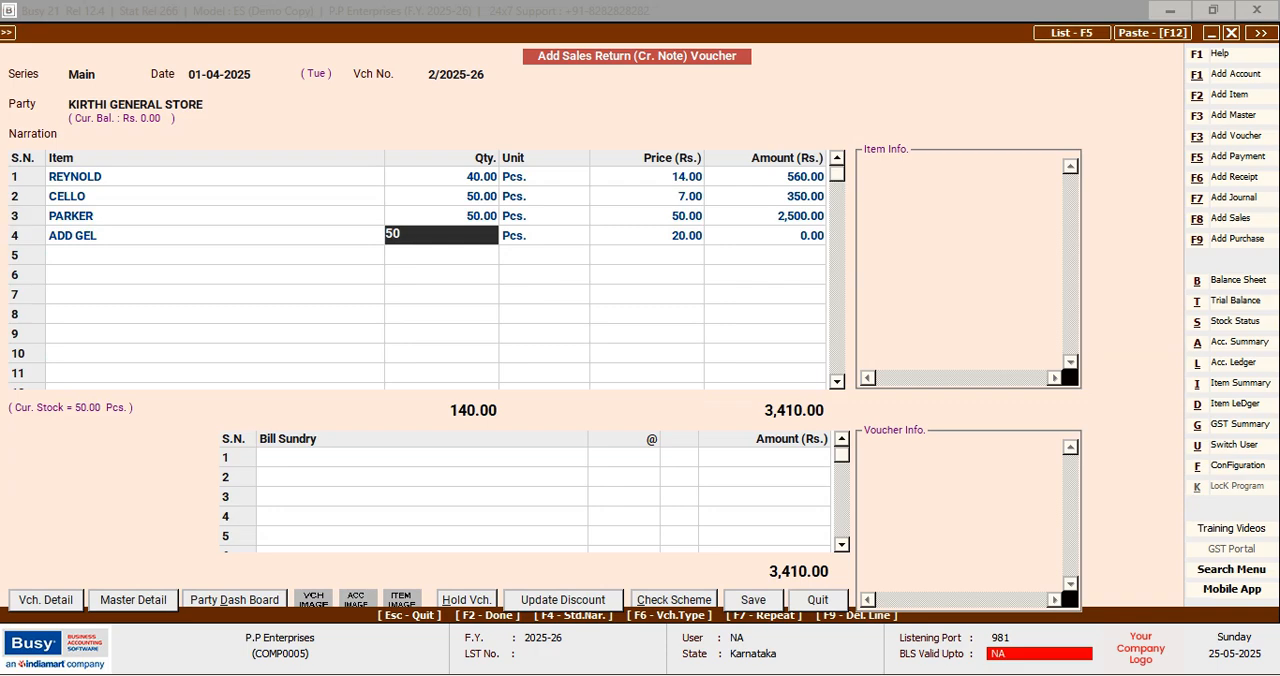
pyautogui.press('Return')
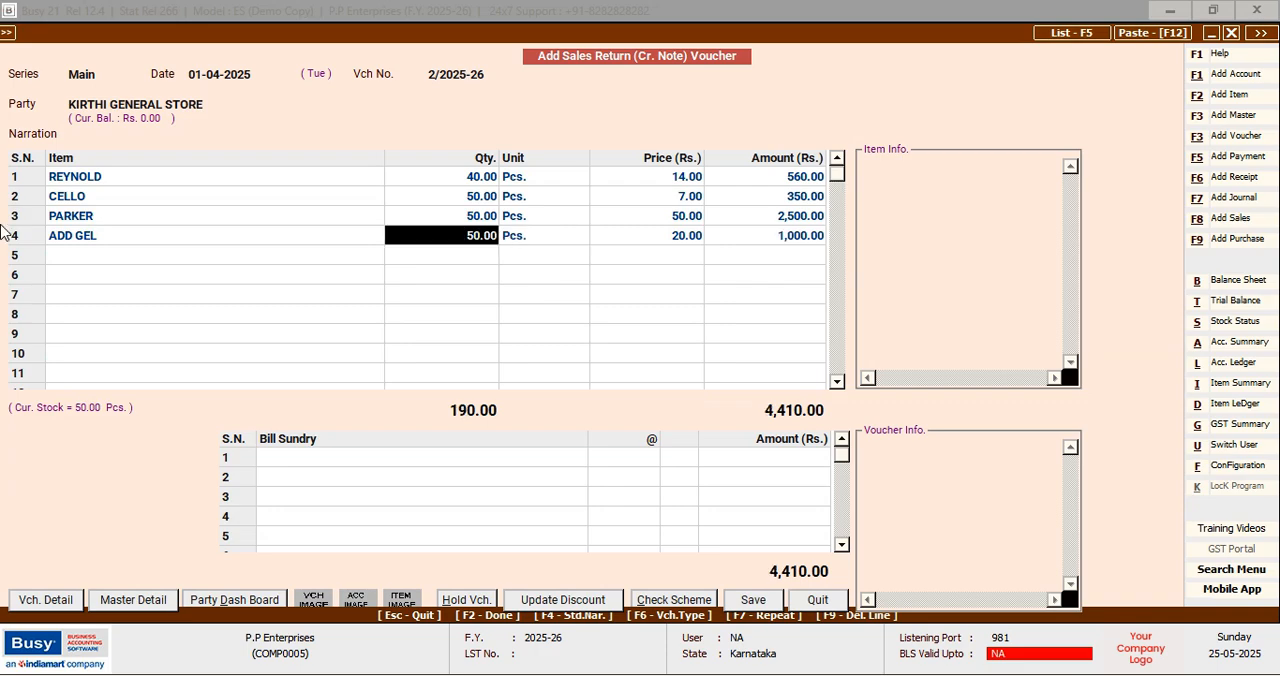
pyautogui.press('Return')
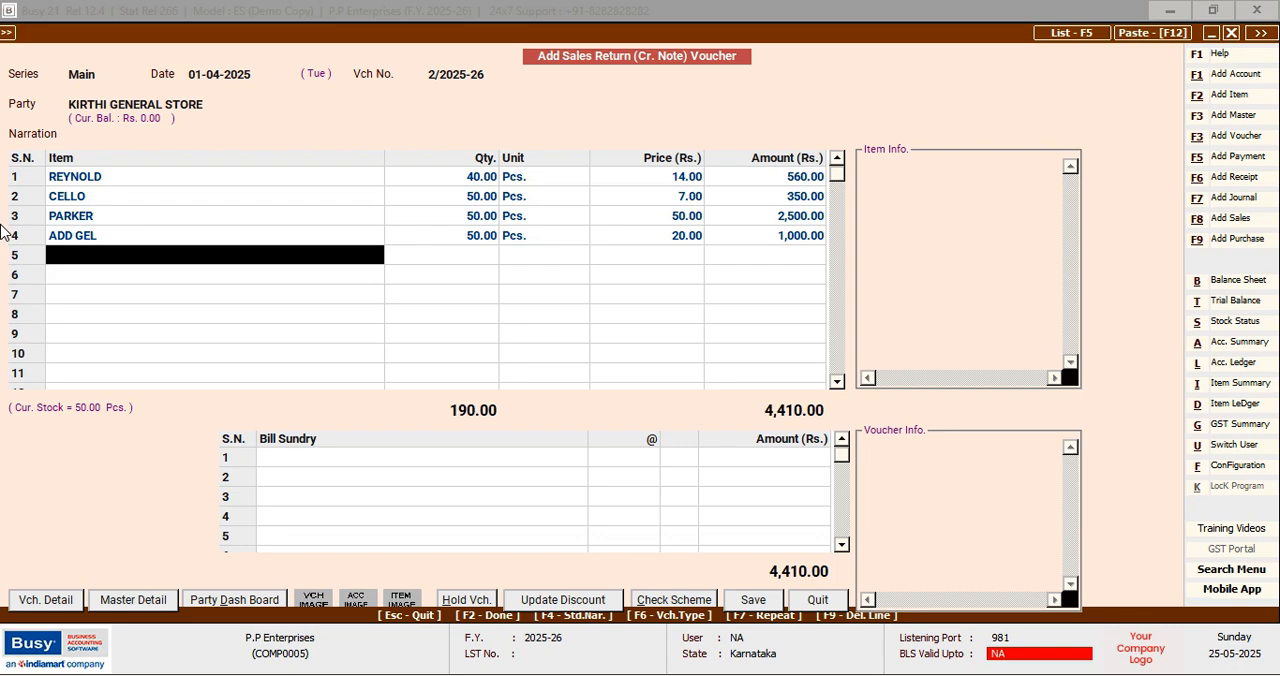
# Set the sales return quantities of REYNOLD to 20 and CELLO to 25
pyautogui.press('Up')
pyautogui.press('Up')
pyautogui.press('Up')
pyautogui.press('Up')
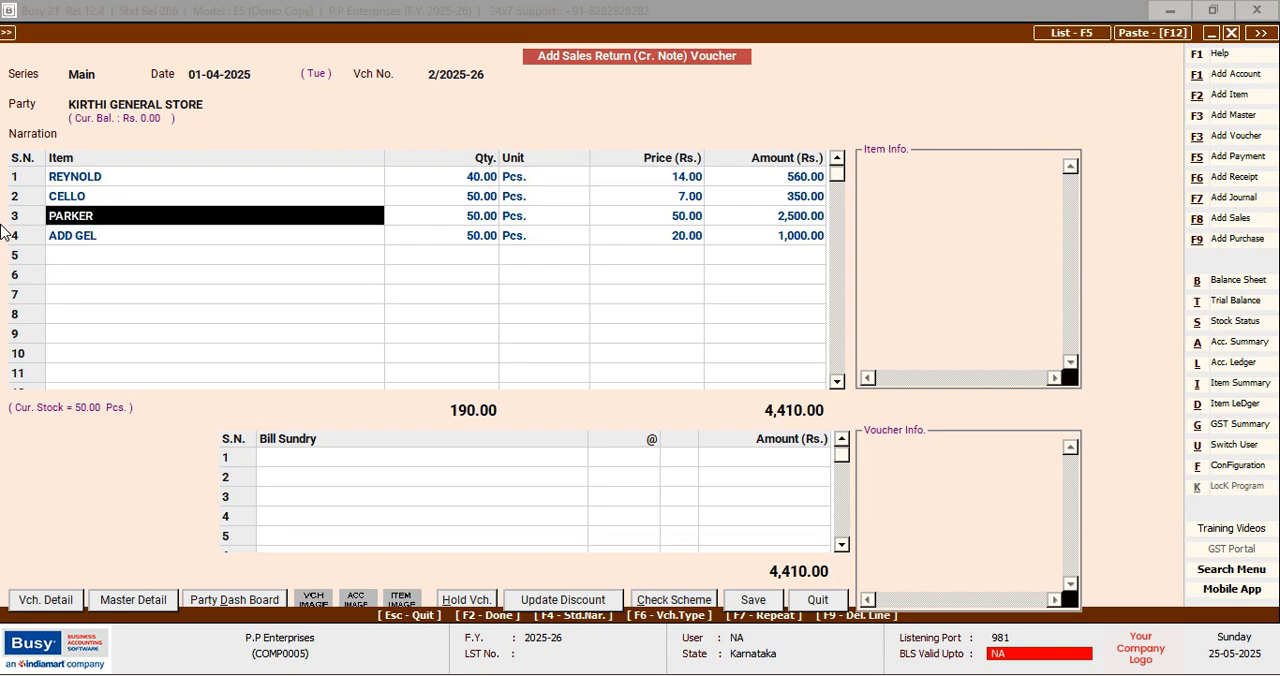
pyautogui.press('Return')
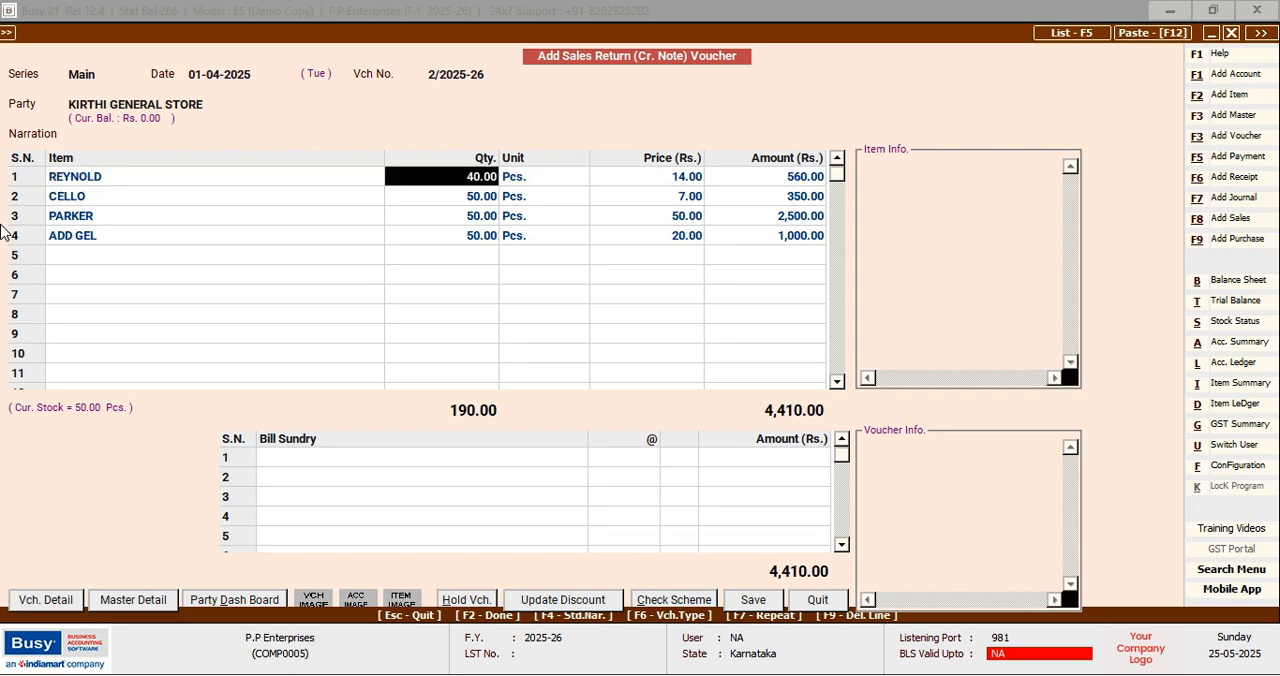
pyautogui.write('20')
pyautogui.press('Return')
pyautogui.press('Down')
pyautogui.press('Left')
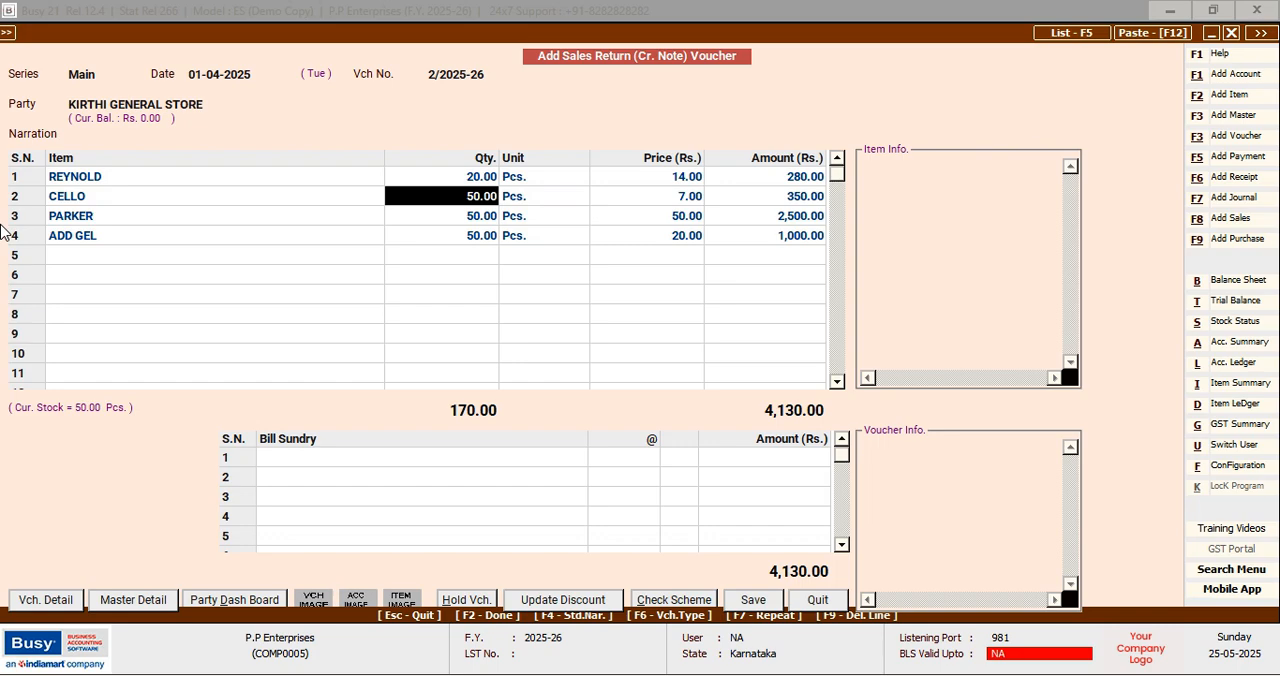
pyautogui.write('25')
pyautogui.press('Return')
pyautogui.press('Down')
pyautogui.press('Left')
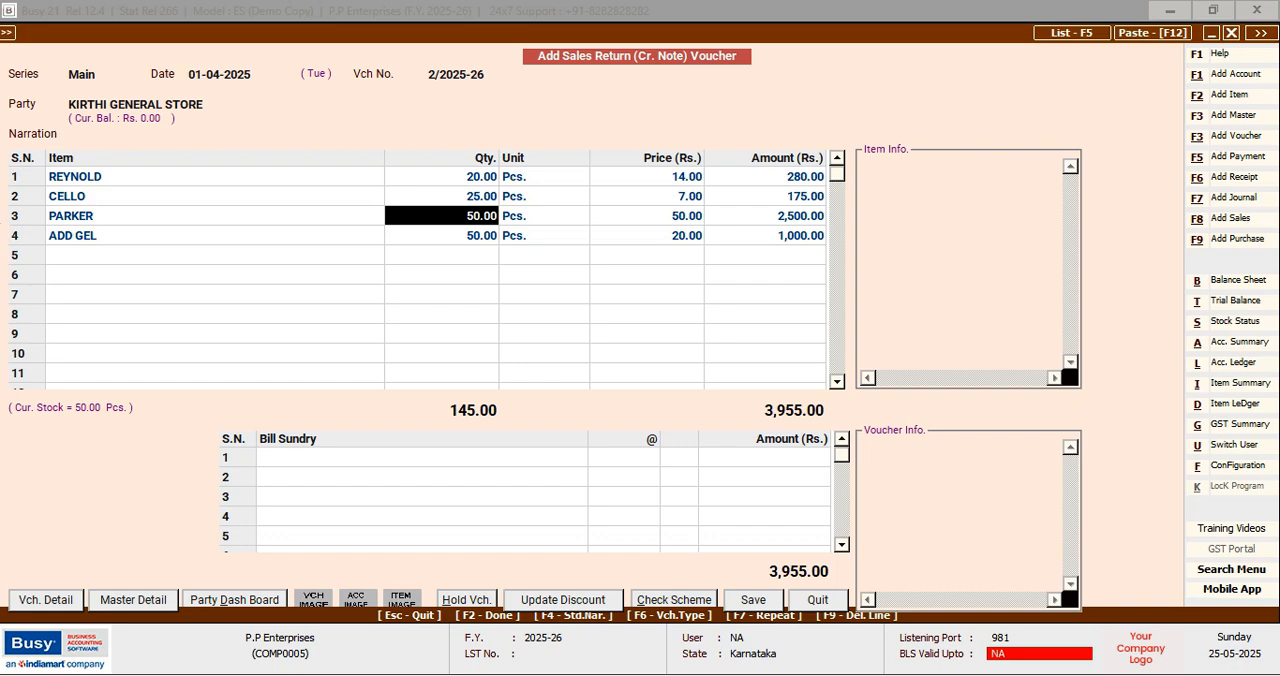
# Start a new purchase voucher dated 01-04-2025 and enter A002 as its voucher number
pyautogui.press('F9')
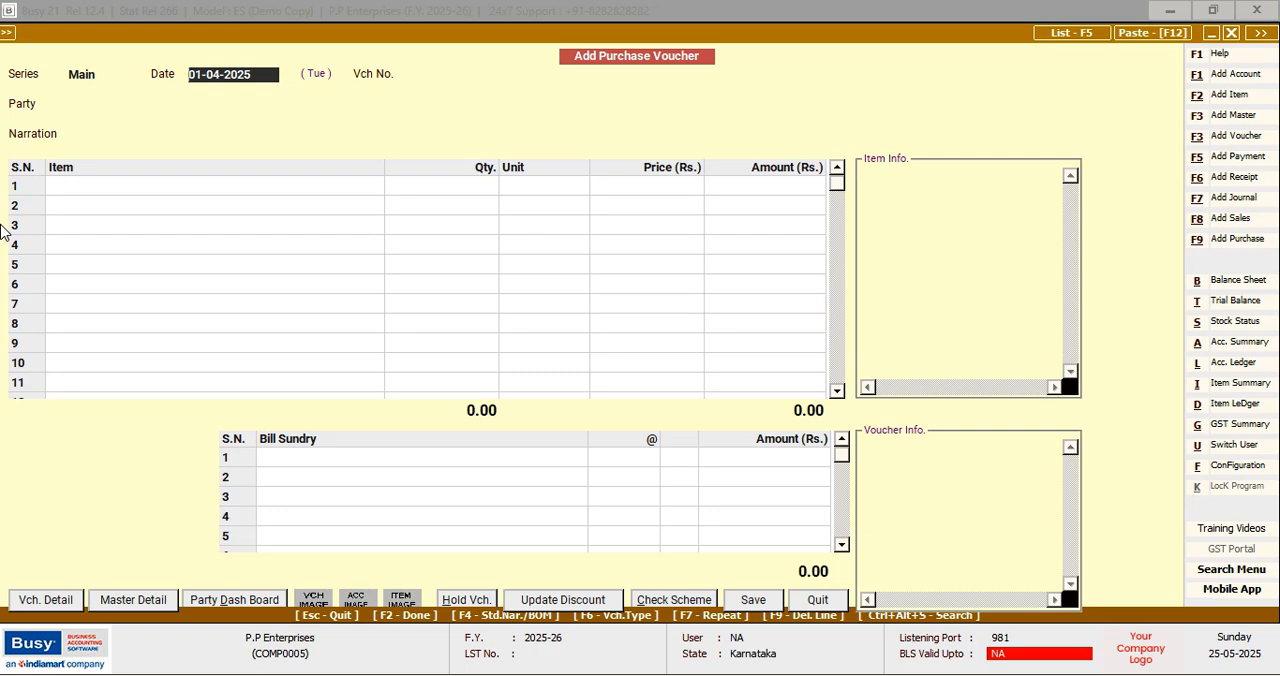
pyautogui.press('Return')
pyautogui.press('Return')
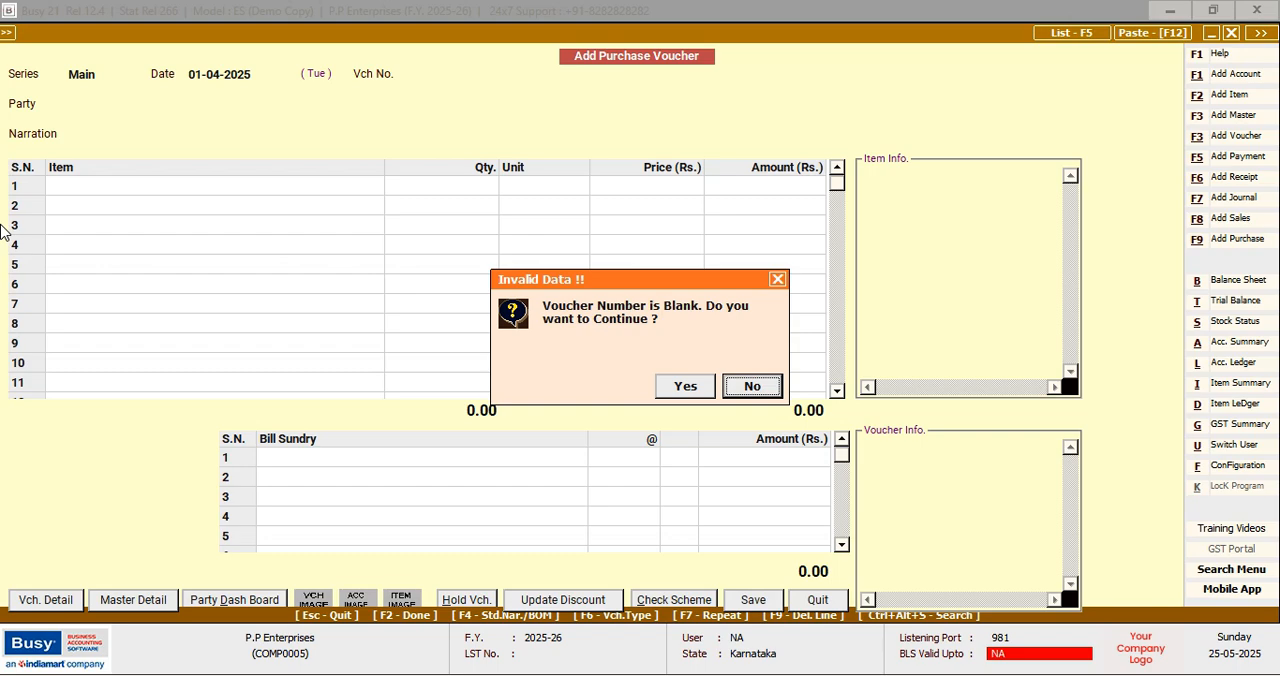
pyautogui.press('Left')
pyautogui.press('Right')
pyautogui.press('Return')
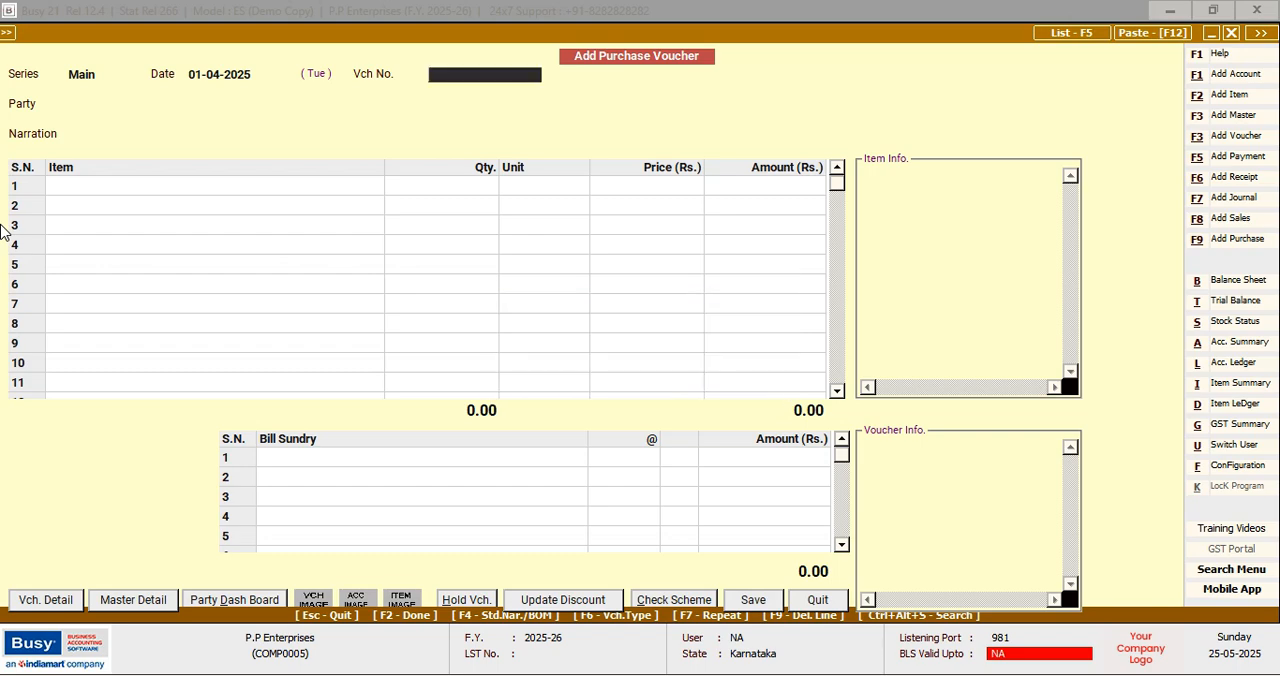
pyautogui.write('A002')
pyautogui.press('Return')
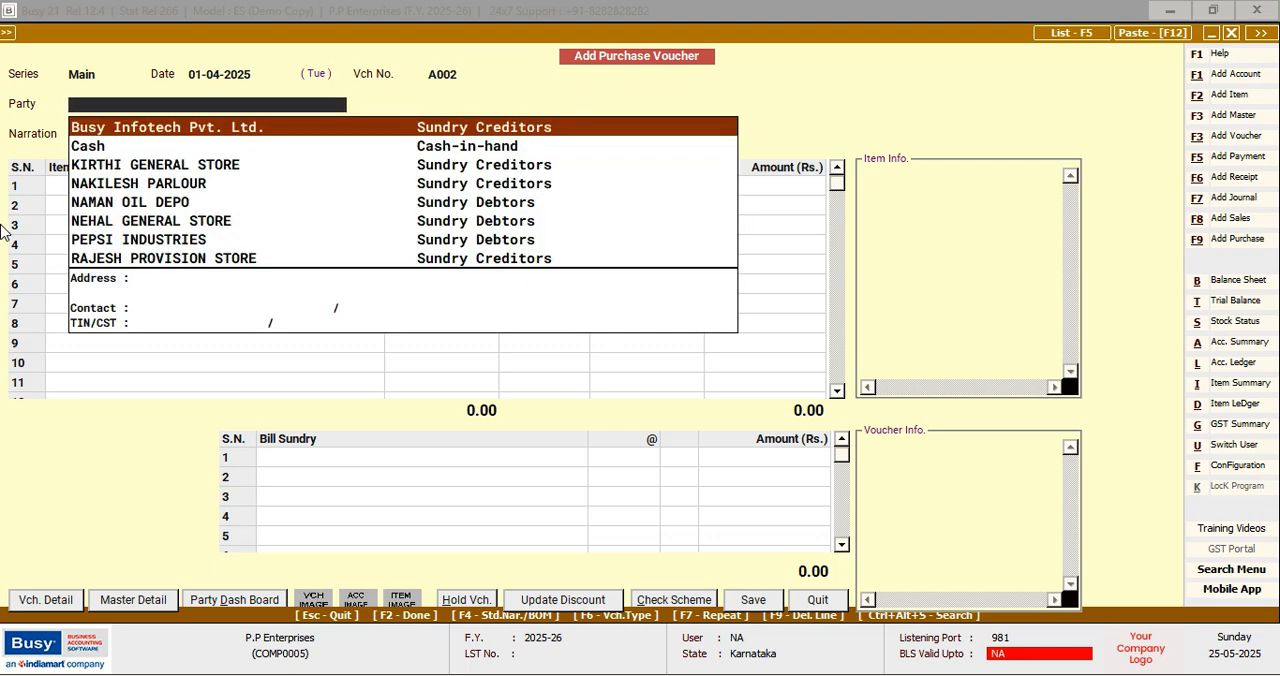
# Choose KIRTHI GENERAL STORE as the party of the purchase voucher and leave the narration blank
pyautogui.press('Down')
pyautogui.press('Down')
pyautogui.press('Down')
pyautogui.press('Down')
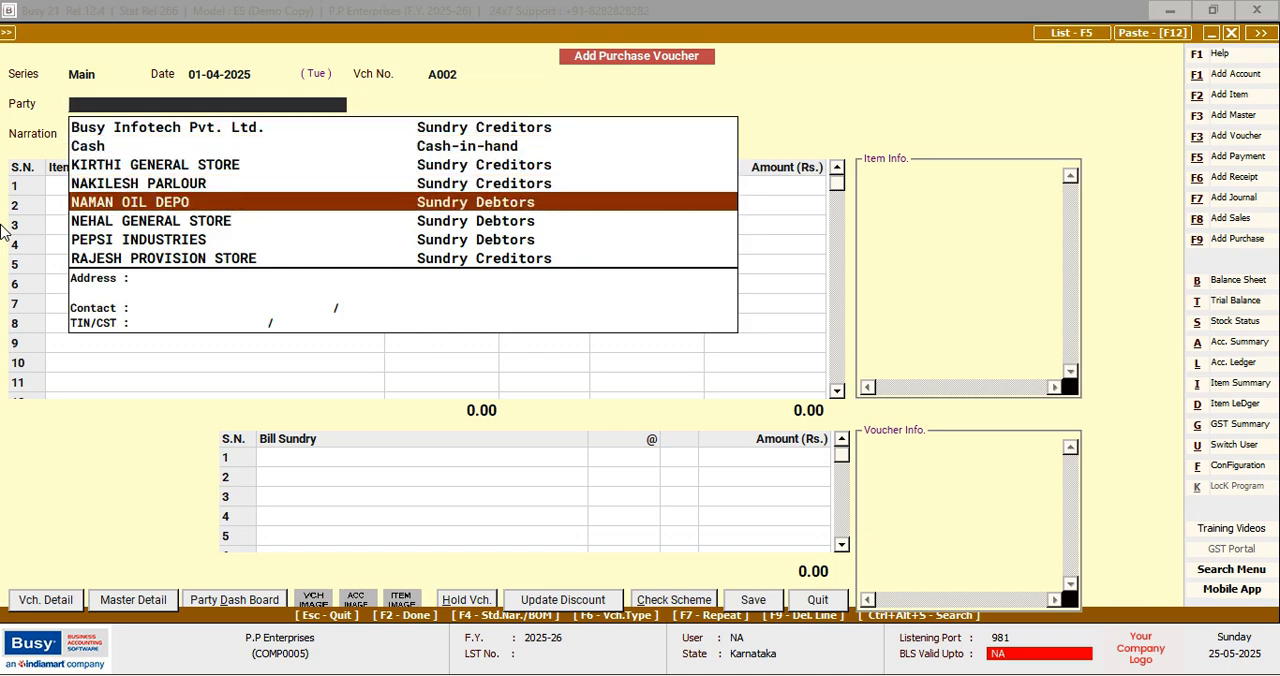
pyautogui.press('Down')
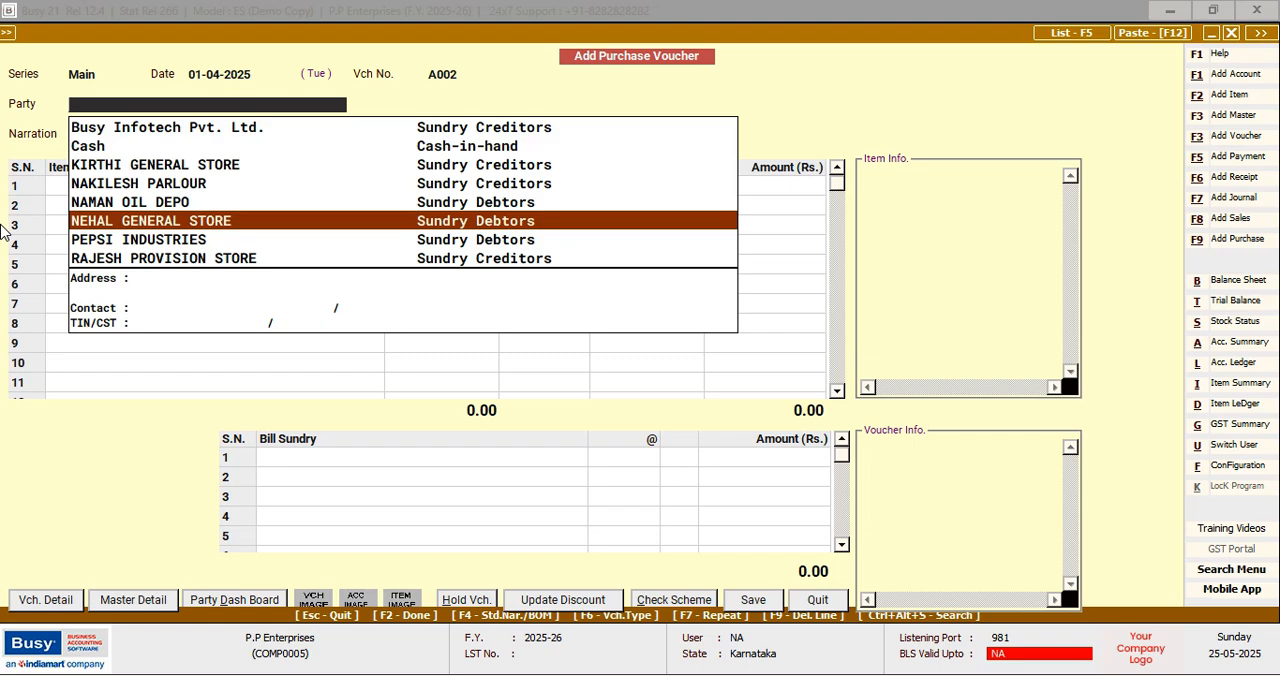
pyautogui.press('Up')
pyautogui.press('Up')
pyautogui.press('Up')
pyautogui.press('Return')
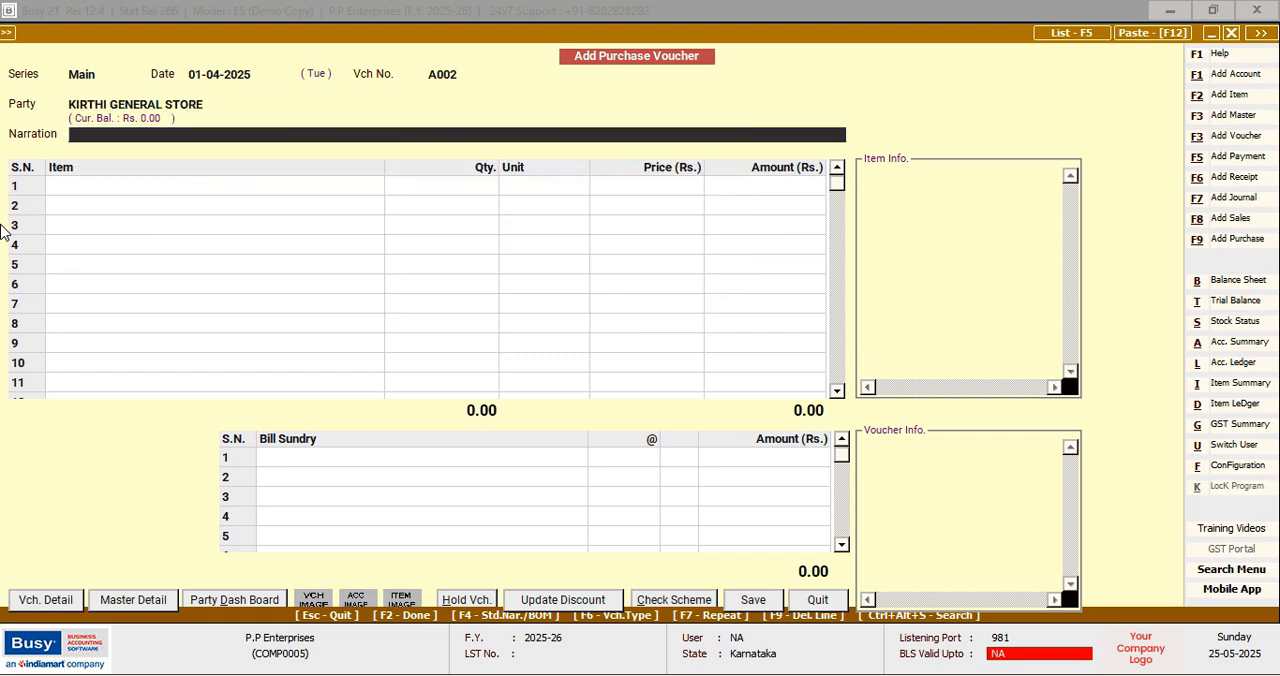
pyautogui.press('Return')
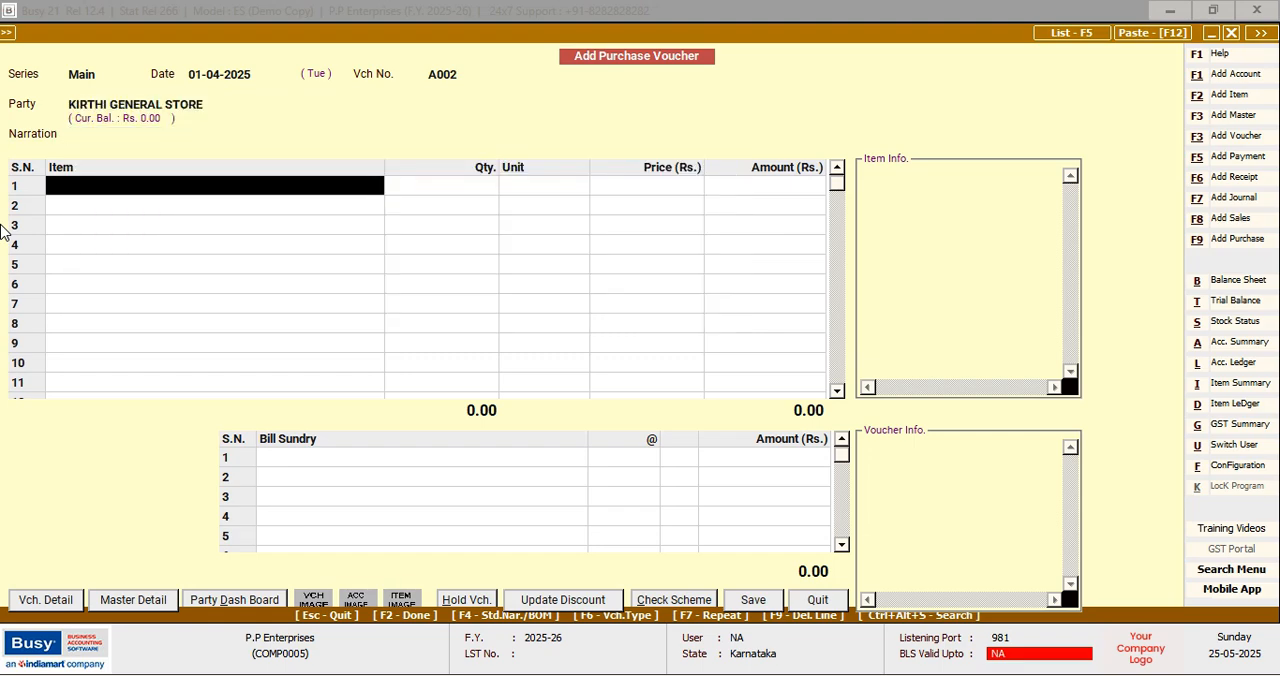
# Add REYNOLD as the first purchase item with a quantity of 20 Pcs., keeping the price of 20.00
pyautogui.write('r')
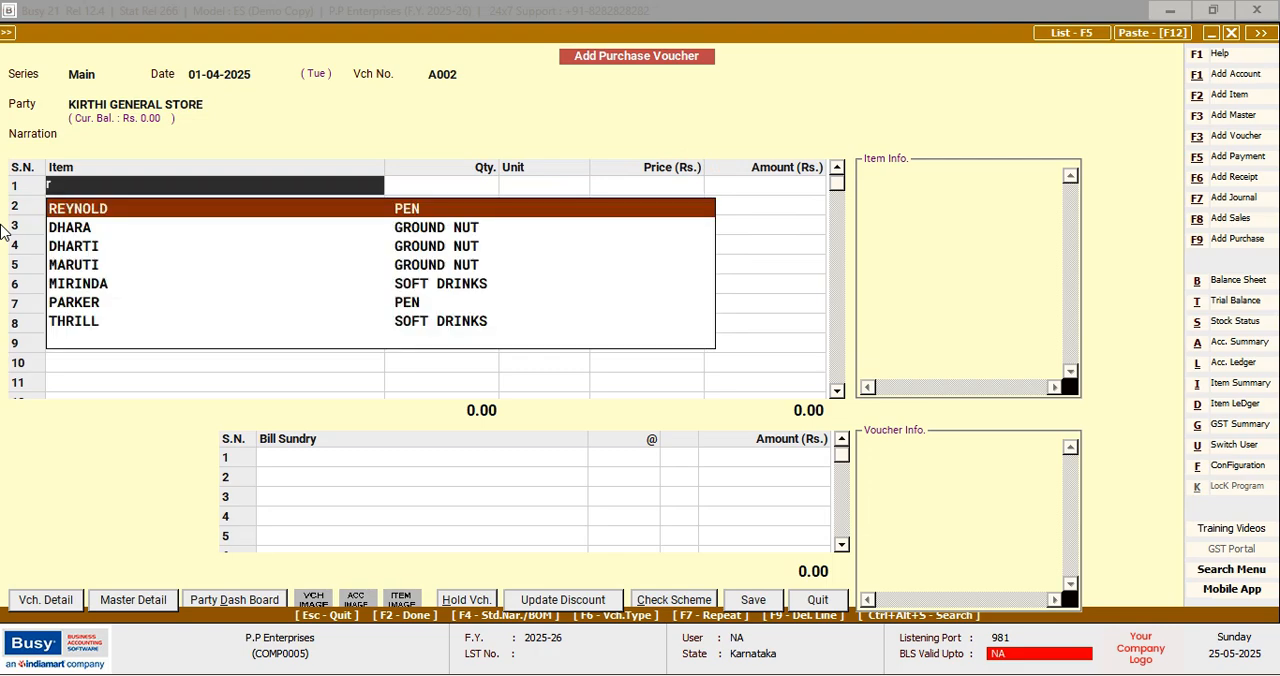
pyautogui.press('Return')
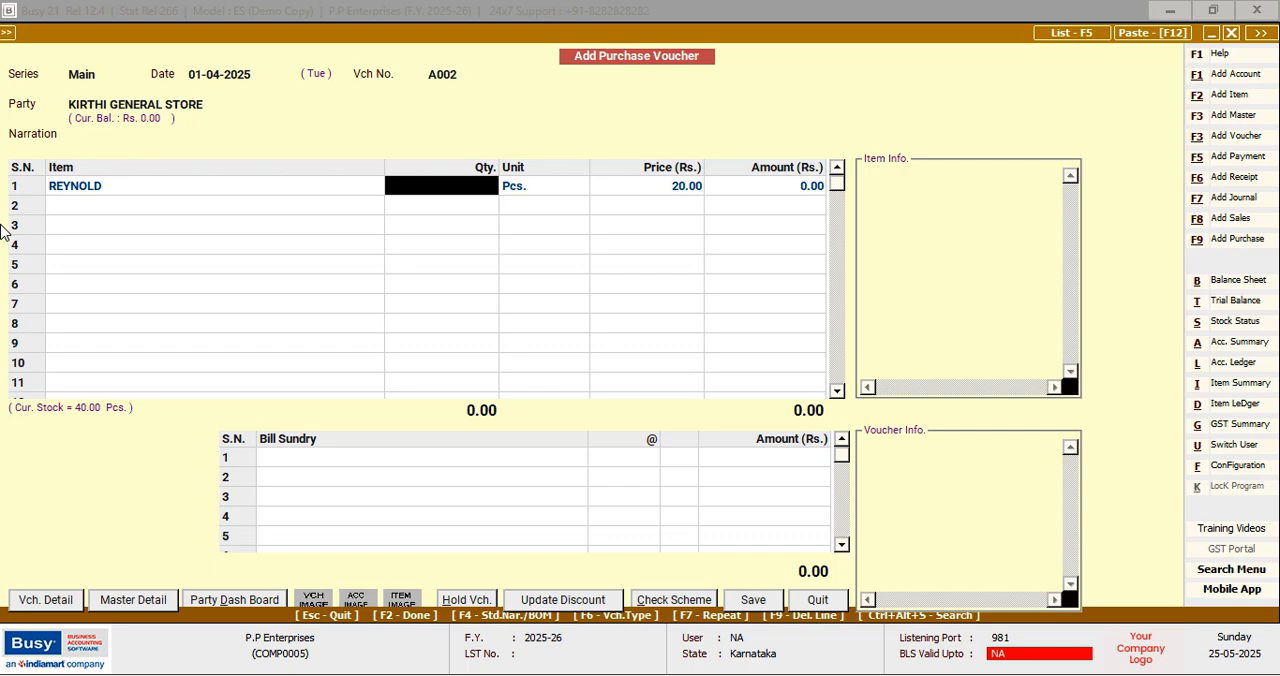
pyautogui.write('20')
pyautogui.press('Return')
pyautogui.press('Return')
pyautogui.press('Return')
pyautogui.press('Return')
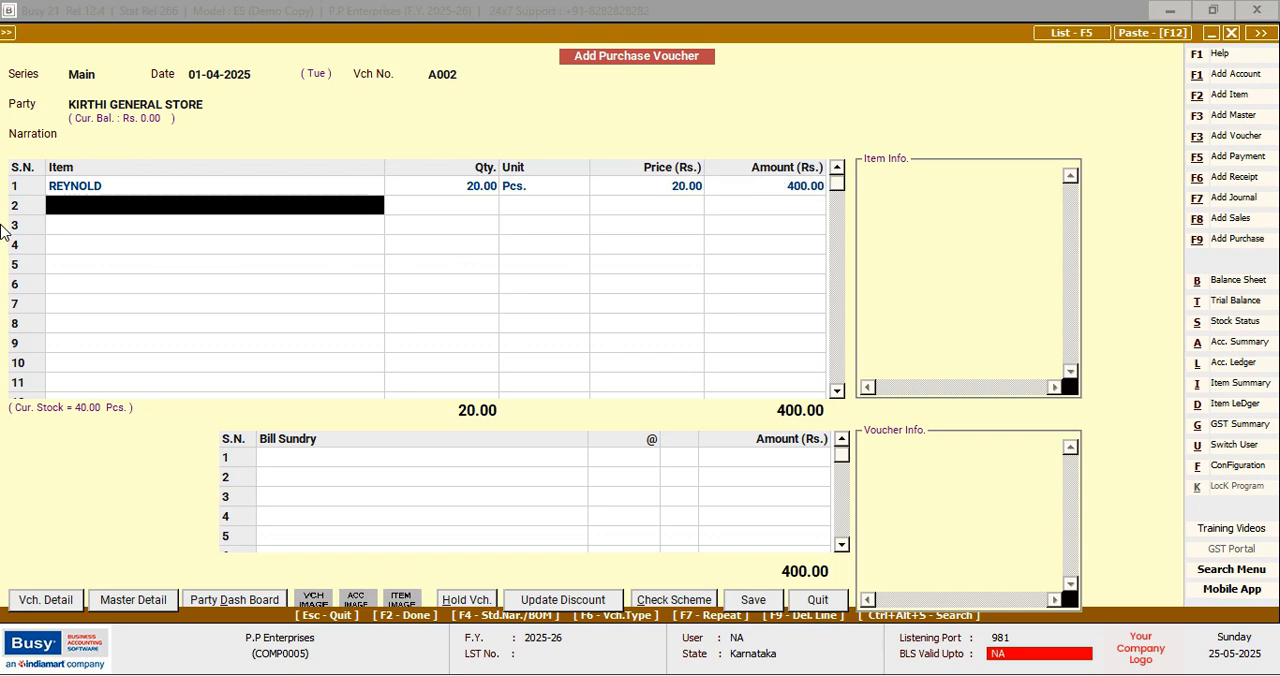
# Add CELLO as the second purchase item with a quantity of 25 Pcs., keeping the price of 6.00
pyautogui.write('c')
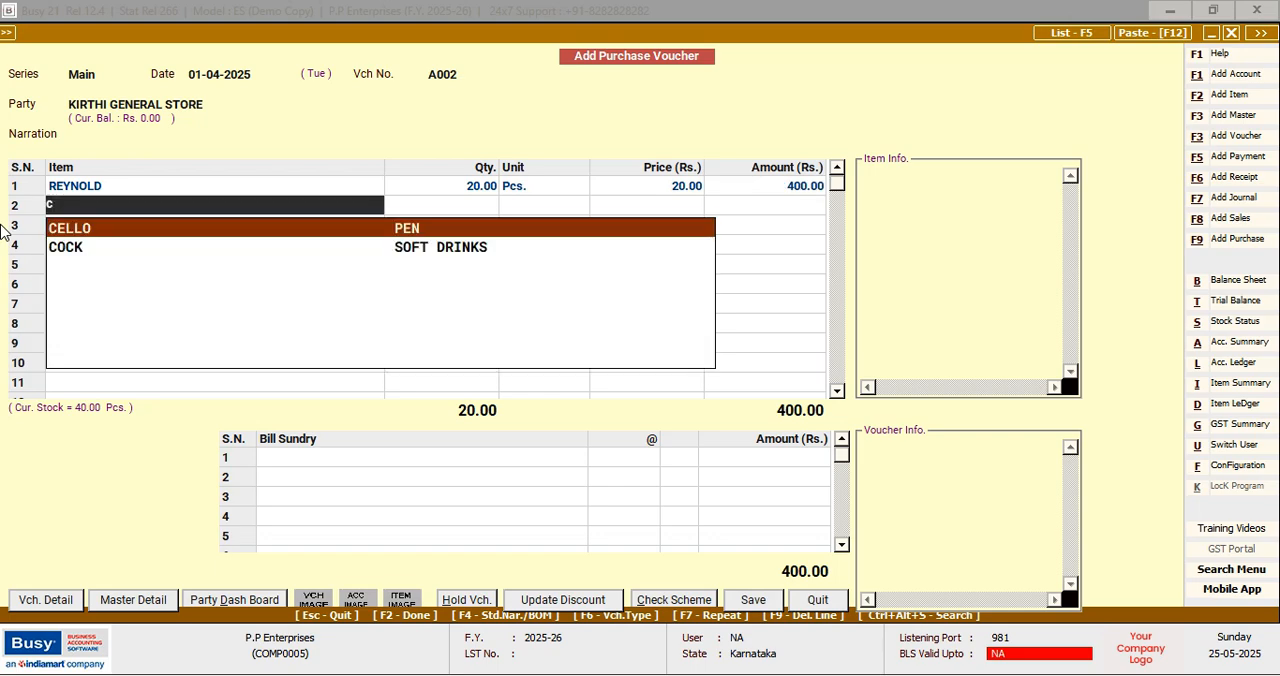
pyautogui.press('Return')
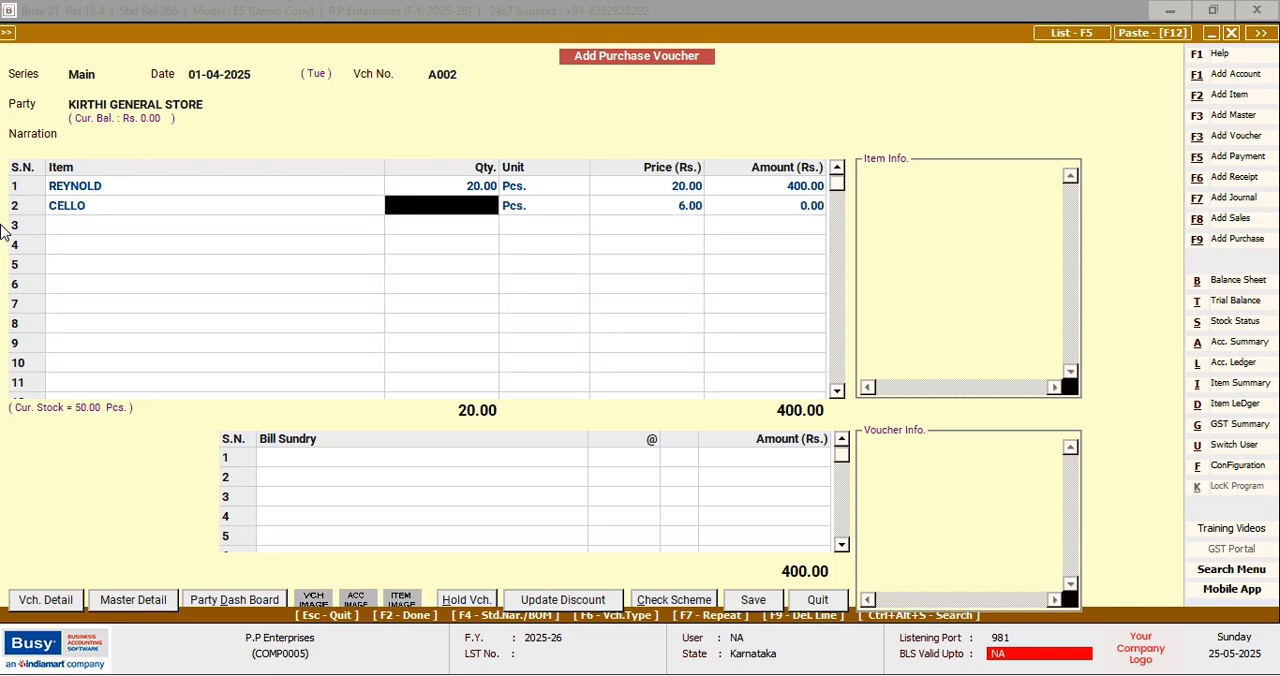
pyautogui.write('25')
pyautogui.press('Return')
pyautogui.press('Return')
pyautogui.press('Return')
pyautogui.press('Return')
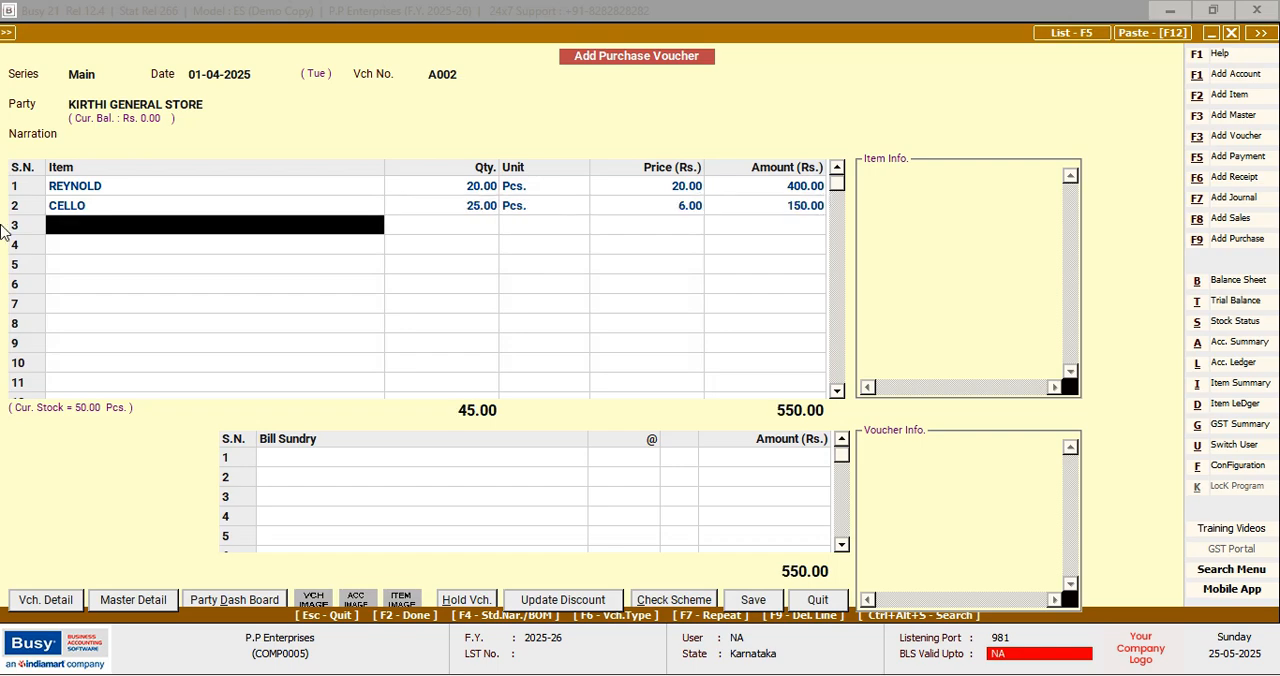
# Add PARKER as the third purchase item with a quantity of 30 Pcs., keeping the price of 48.00
pyautogui.write('p')
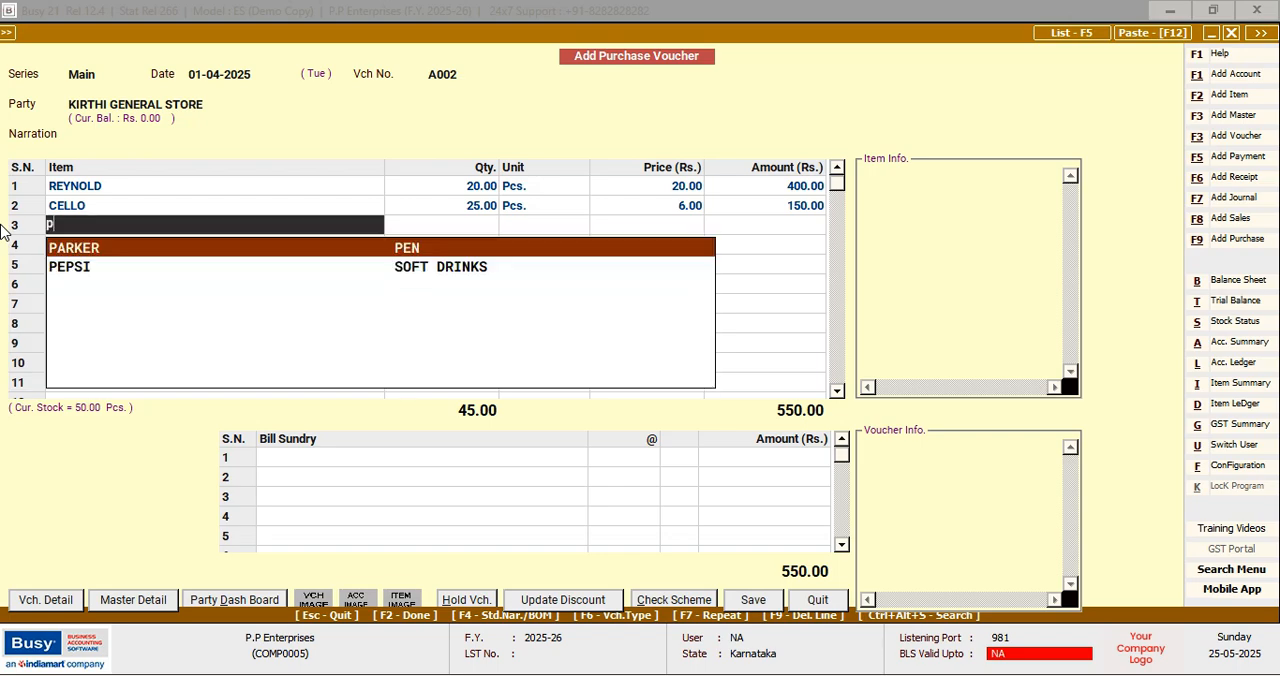
pyautogui.press('Return')
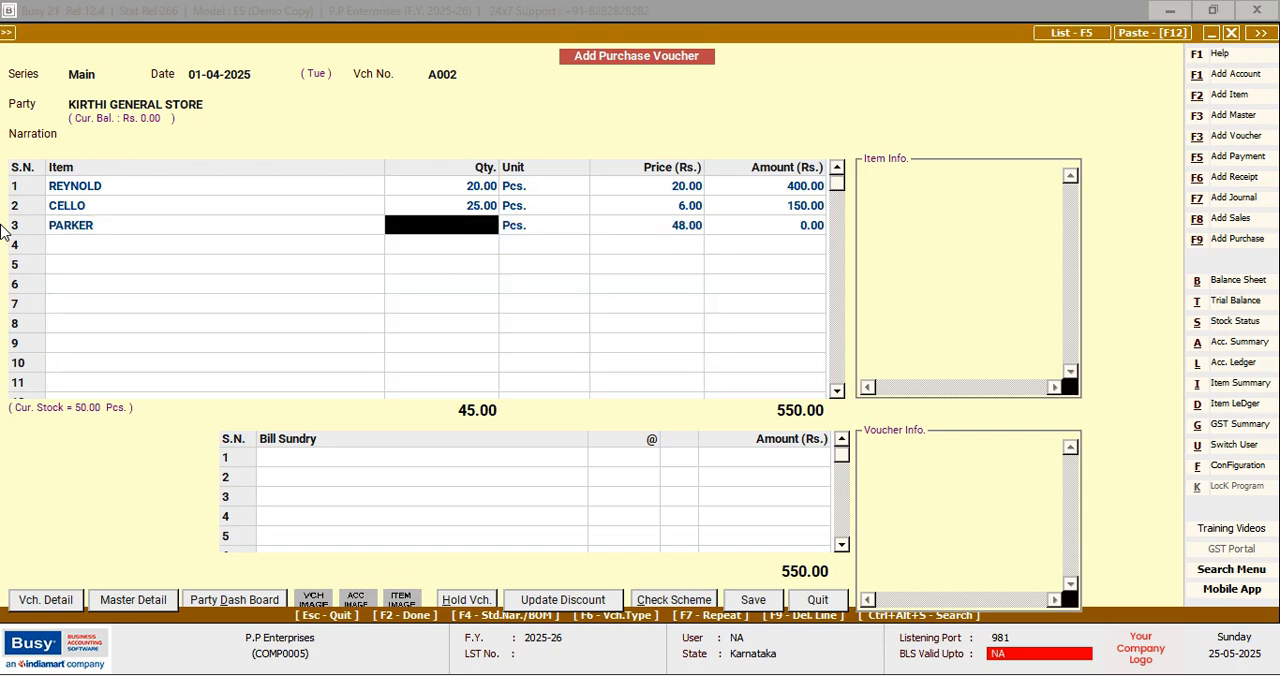
pyautogui.write('30')
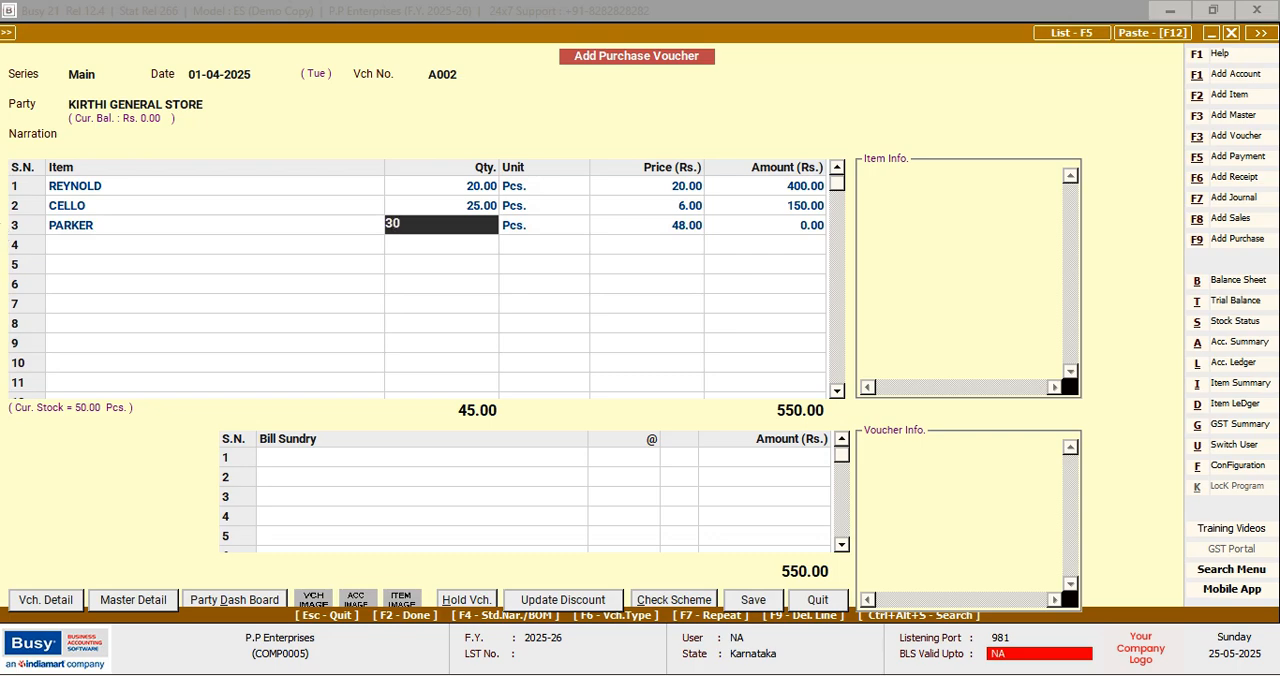
pyautogui.press('Return')
pyautogui.press('Return')
pyautogui.press('Return')
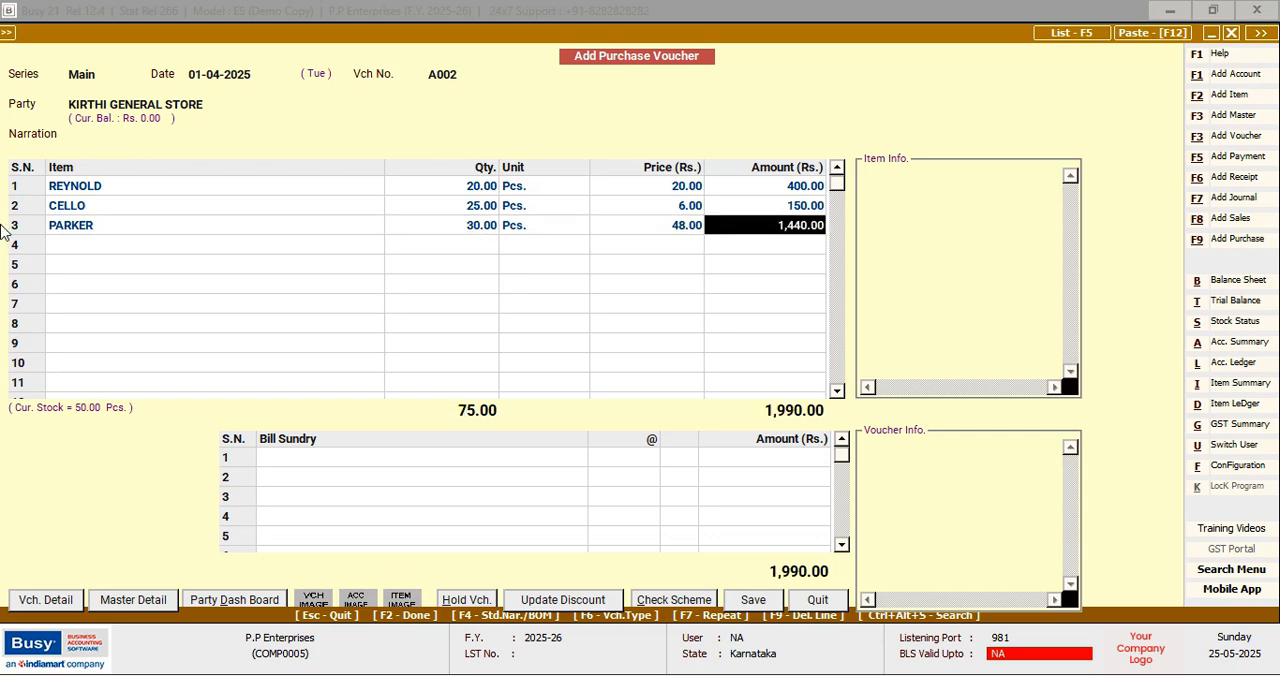
pyautogui.press('Return')
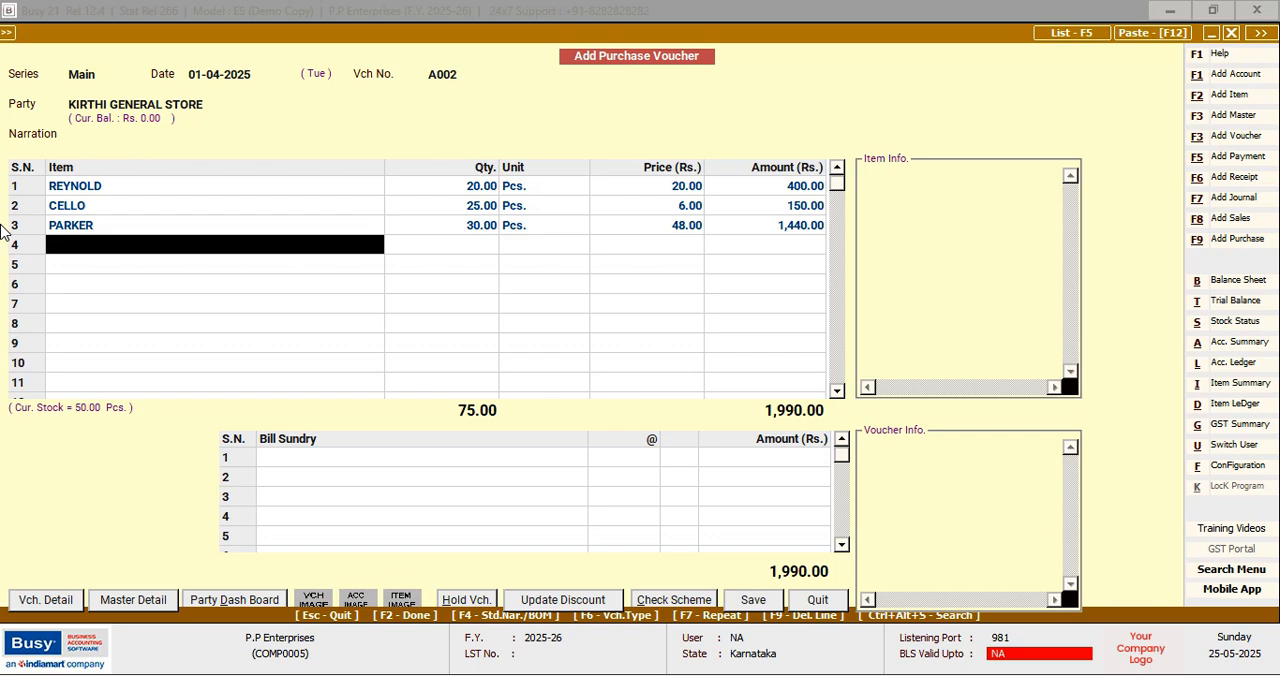
# Add ADD GEL as the fourth purchase item with a quantity of 40 Pcs., keeping the price of 20.00
pyautogui.write('a')
pyautogui.press('Return')
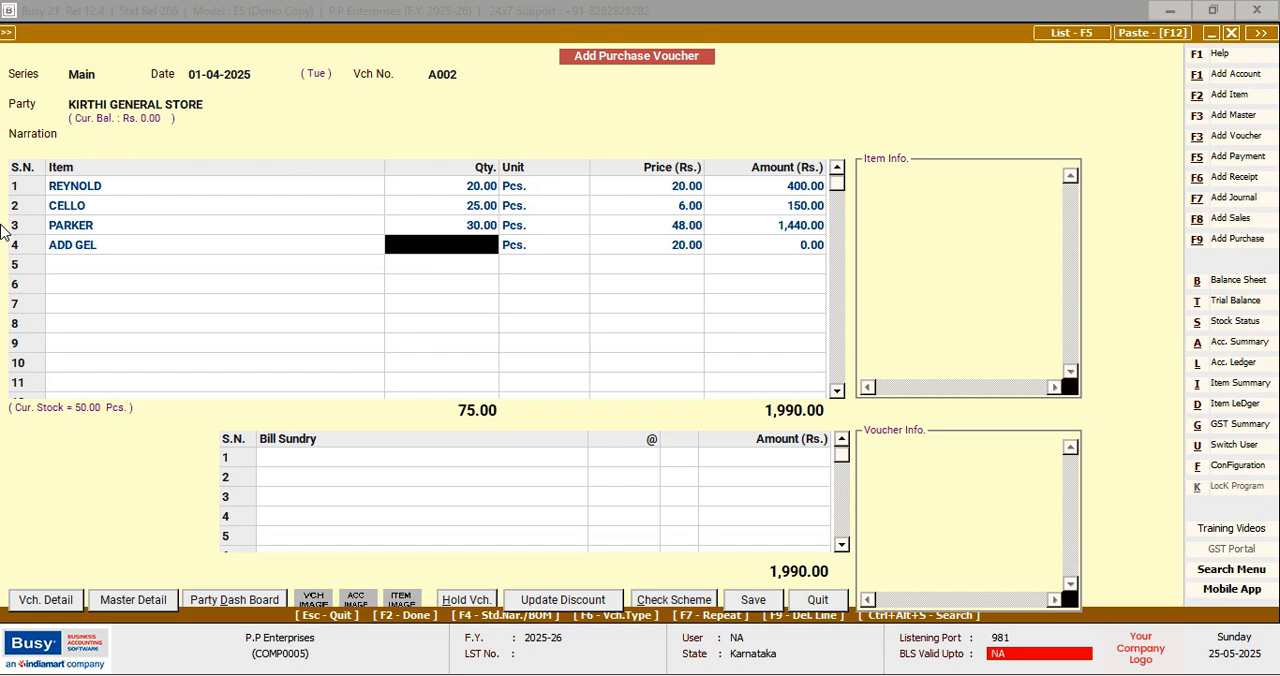
pyautogui.write('40')
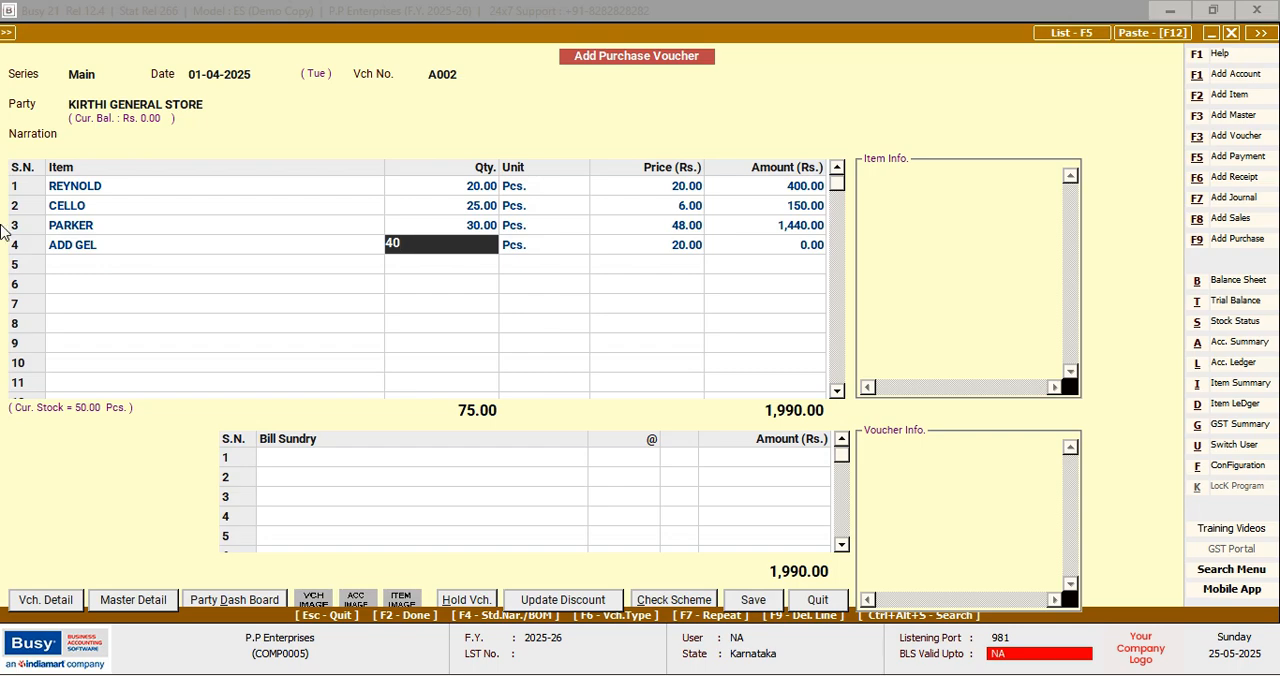
pyautogui.press('Return')
pyautogui.press('Return')
pyautogui.press('Return')
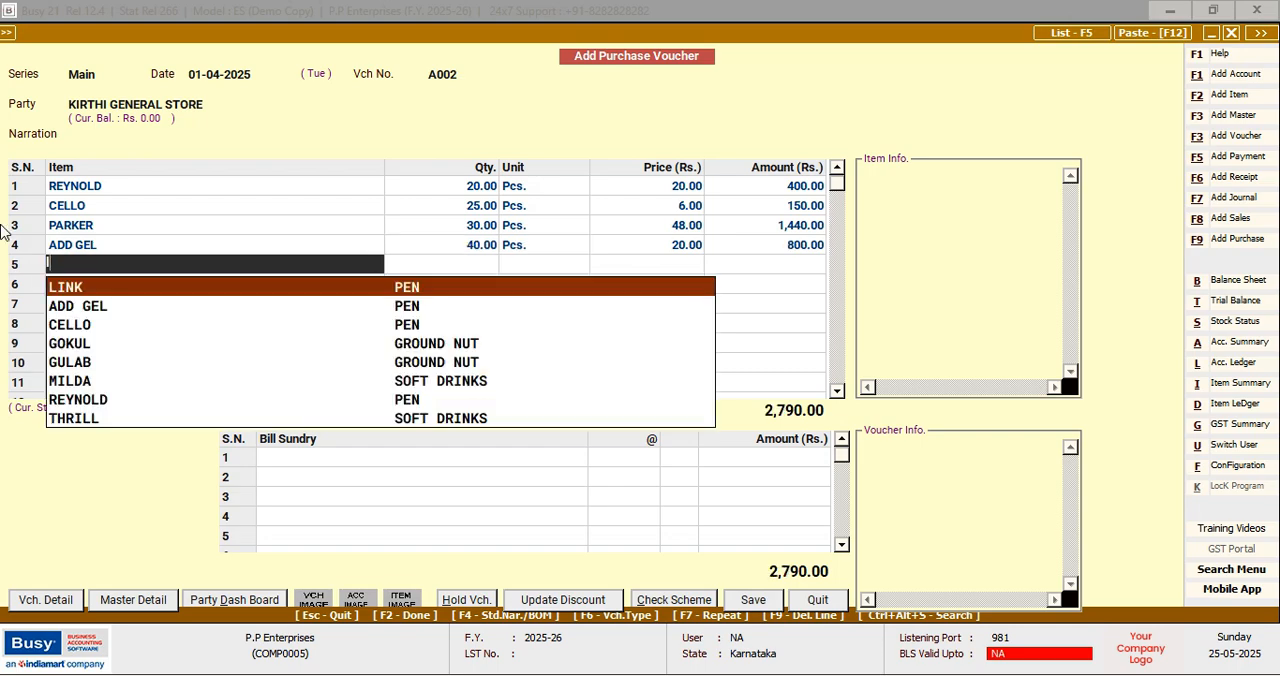
# Add LINK as the fifth purchase item with a quantity of 12 Pcs., keeping the price of 4.00
pyautogui.press('Return')
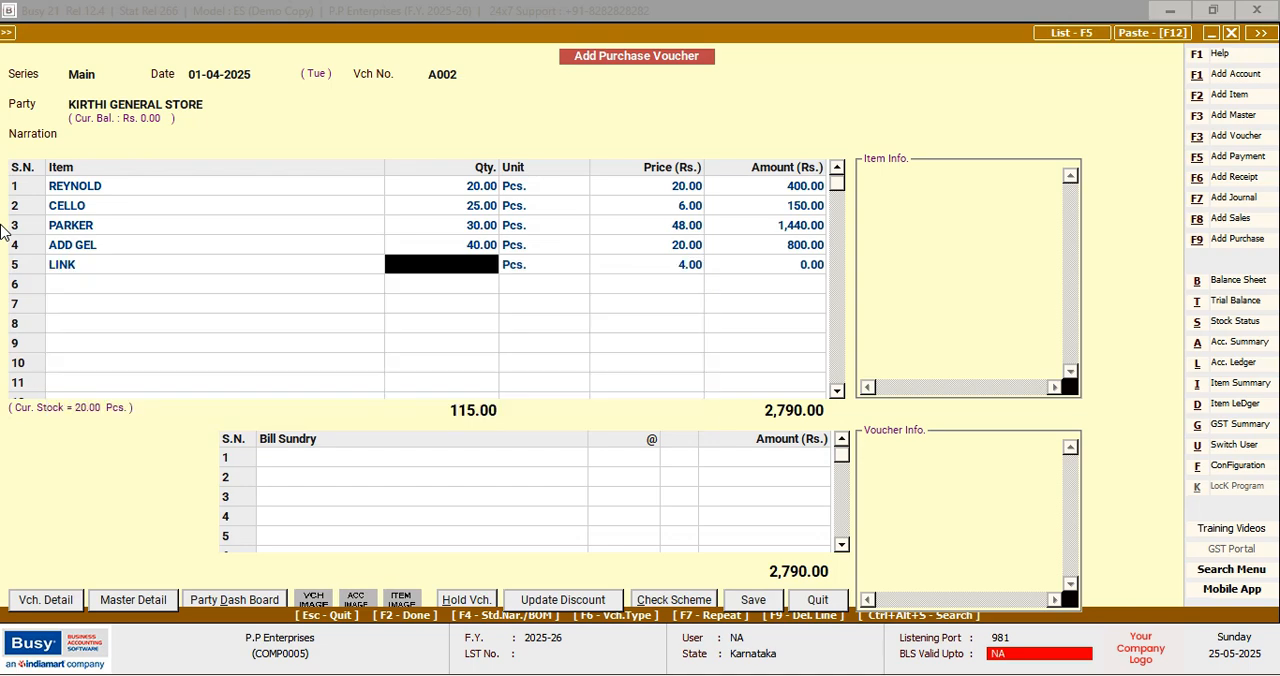
pyautogui.write('12')
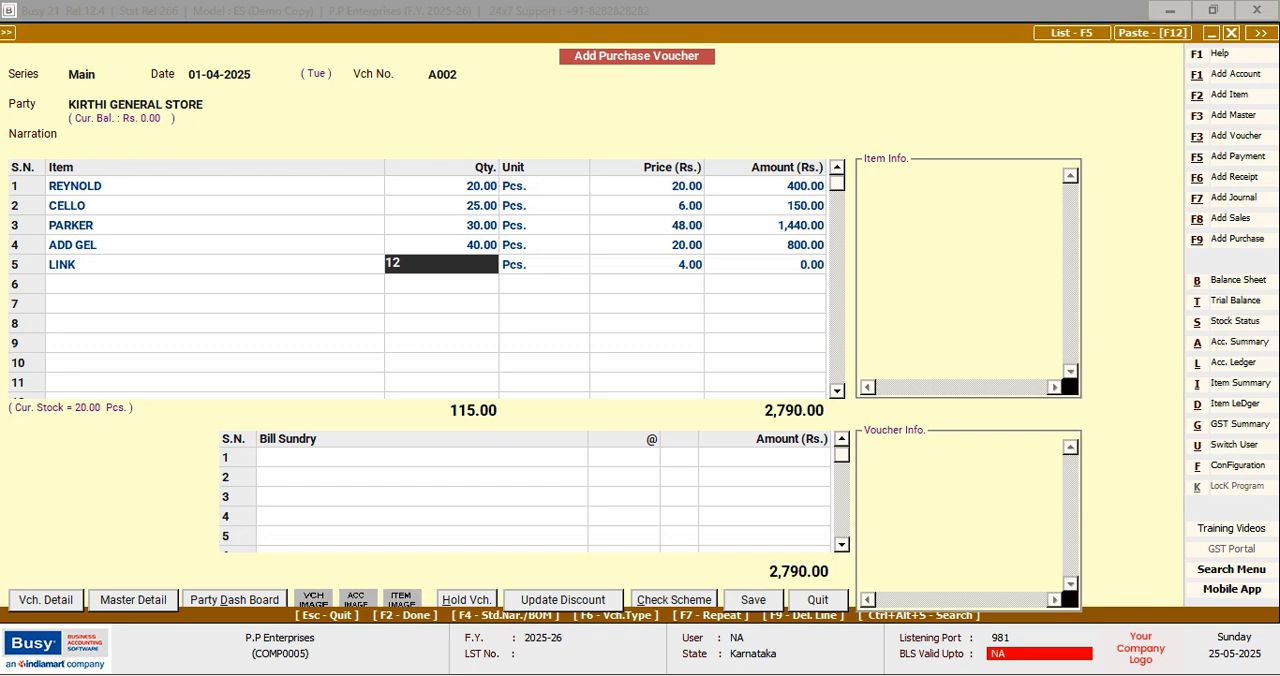
pyautogui.press('Return')
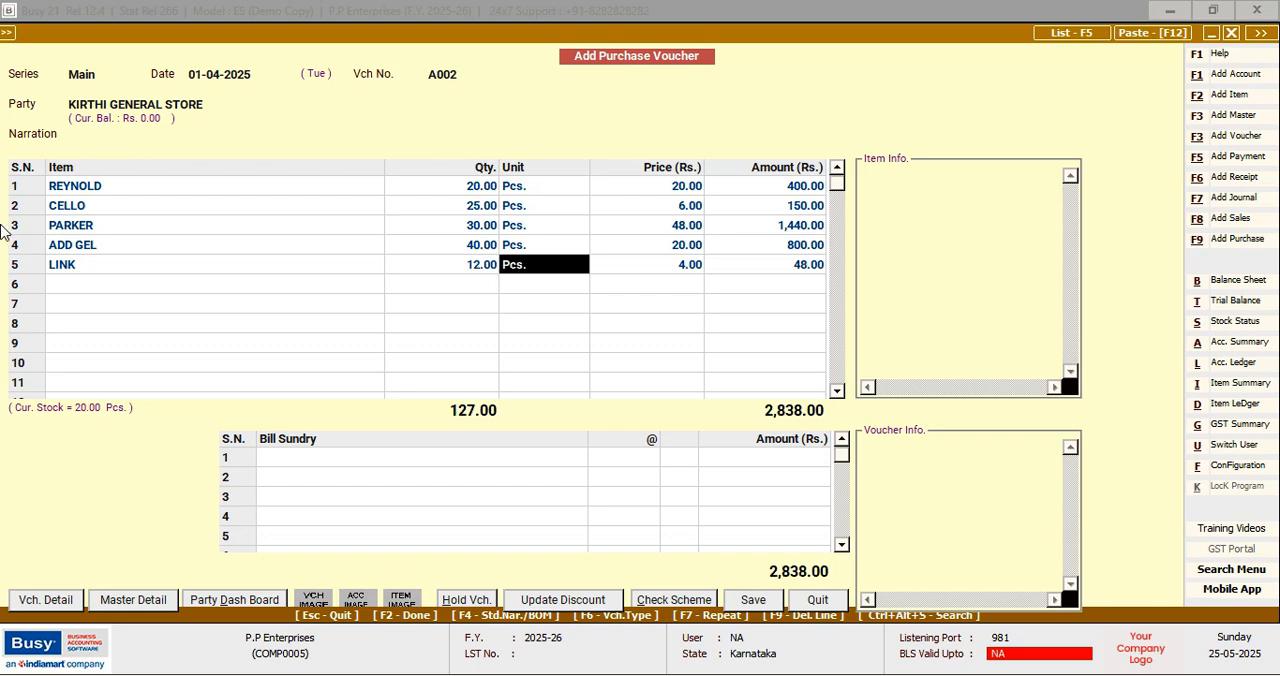
pyautogui.press('Tab')
# Accept the new bill reference A002 for the full amount, leave the transport details blank and save the purchase voucher
pyautogui.press('F2')
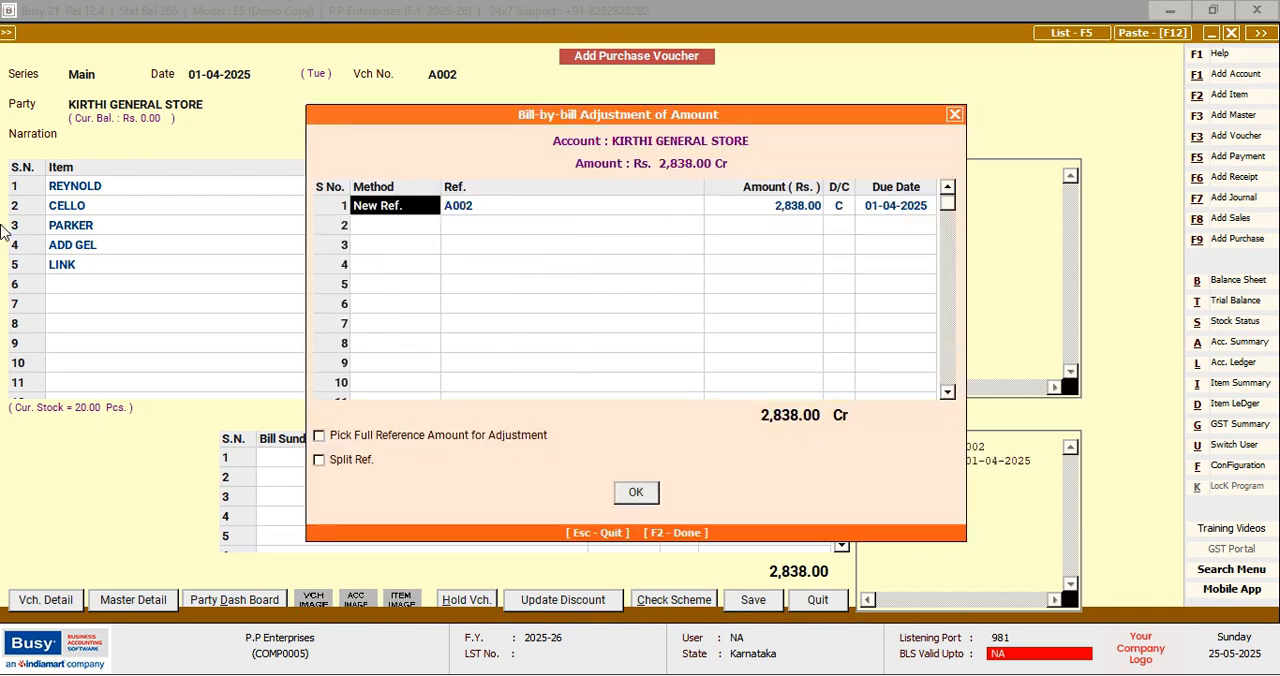
pyautogui.press('Return')
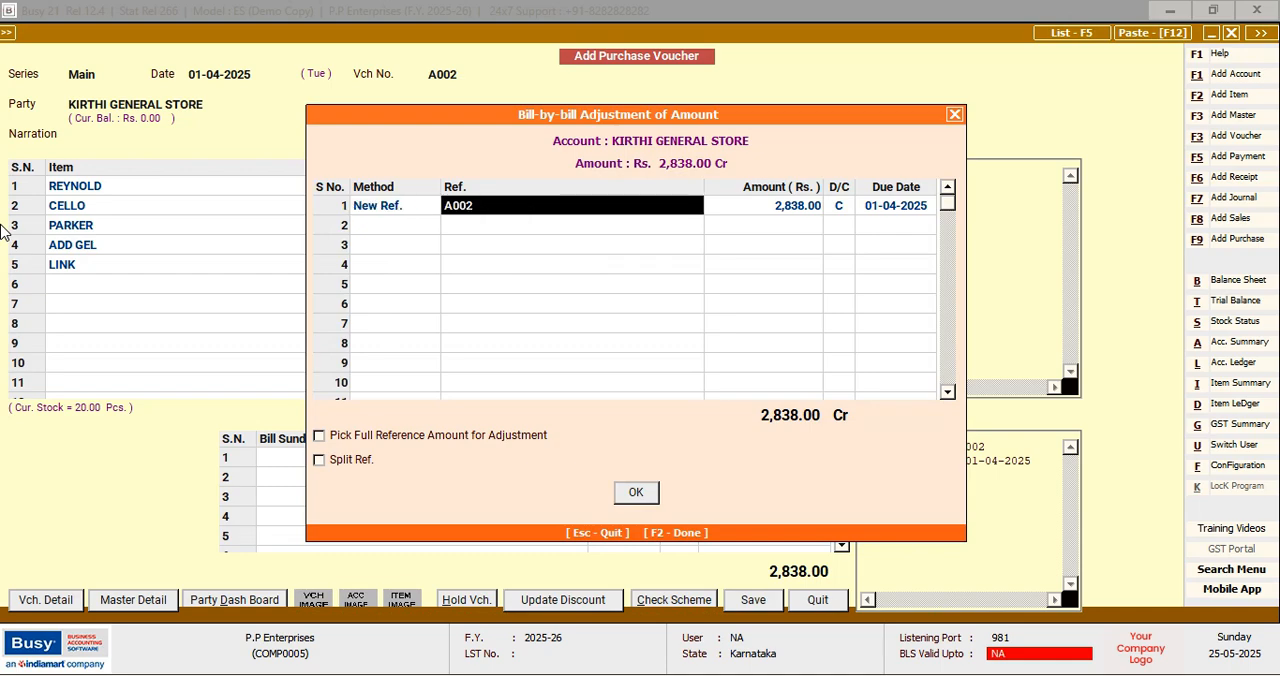
pyautogui.press('Return')
pyautogui.press('Return')
pyautogui.press('Return')
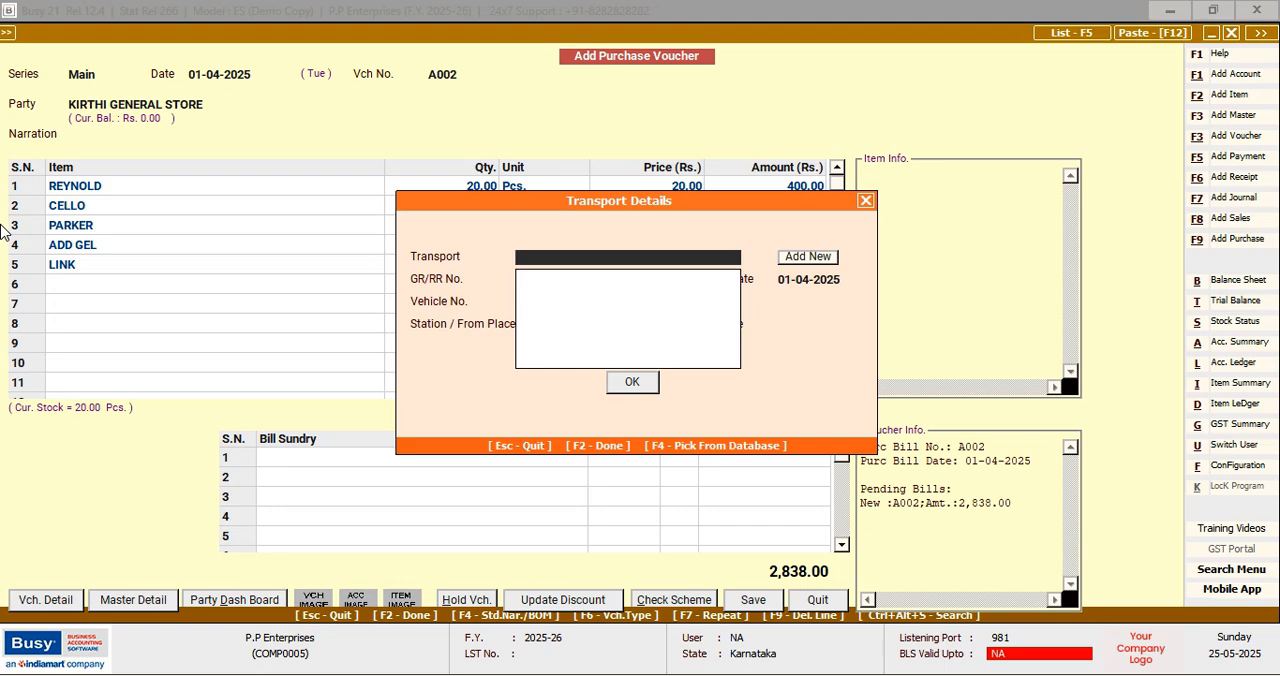
pyautogui.press('F2')
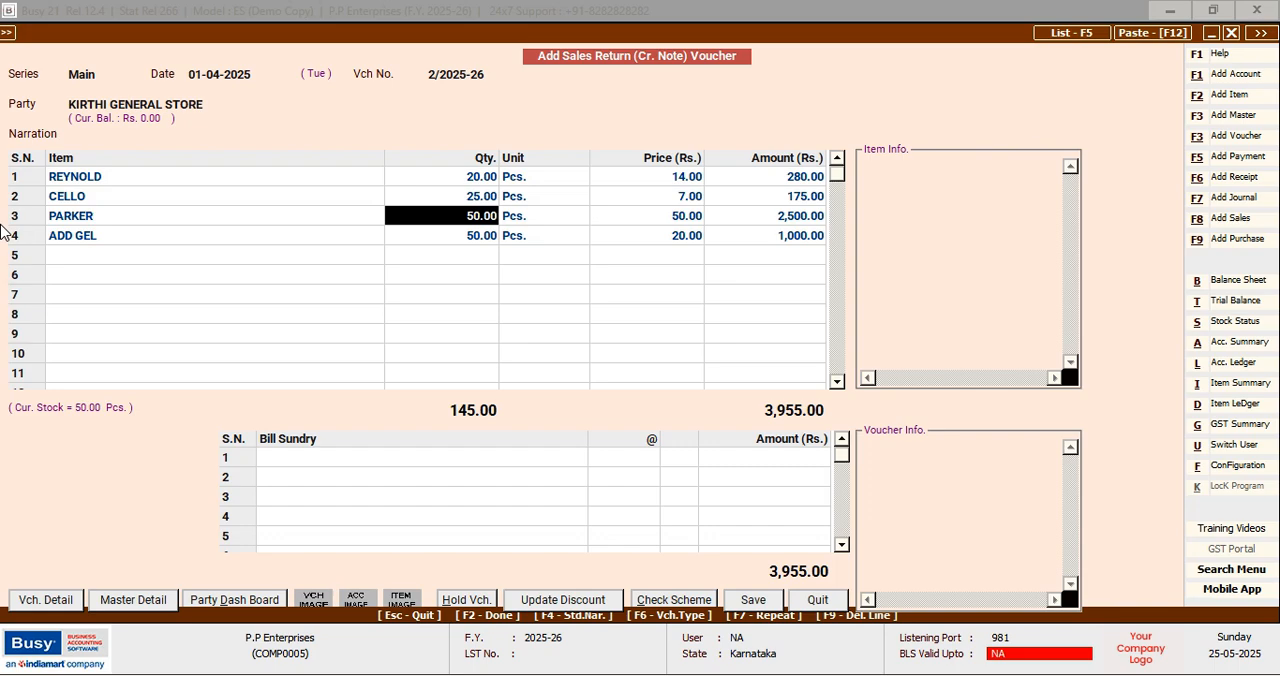
# Quit the open sales return voucher for KIRTHI GENERAL STORE without saving it
pyautogui.press('Escape')
pyautogui.press('Escape')
pyautogui.press('Escape')
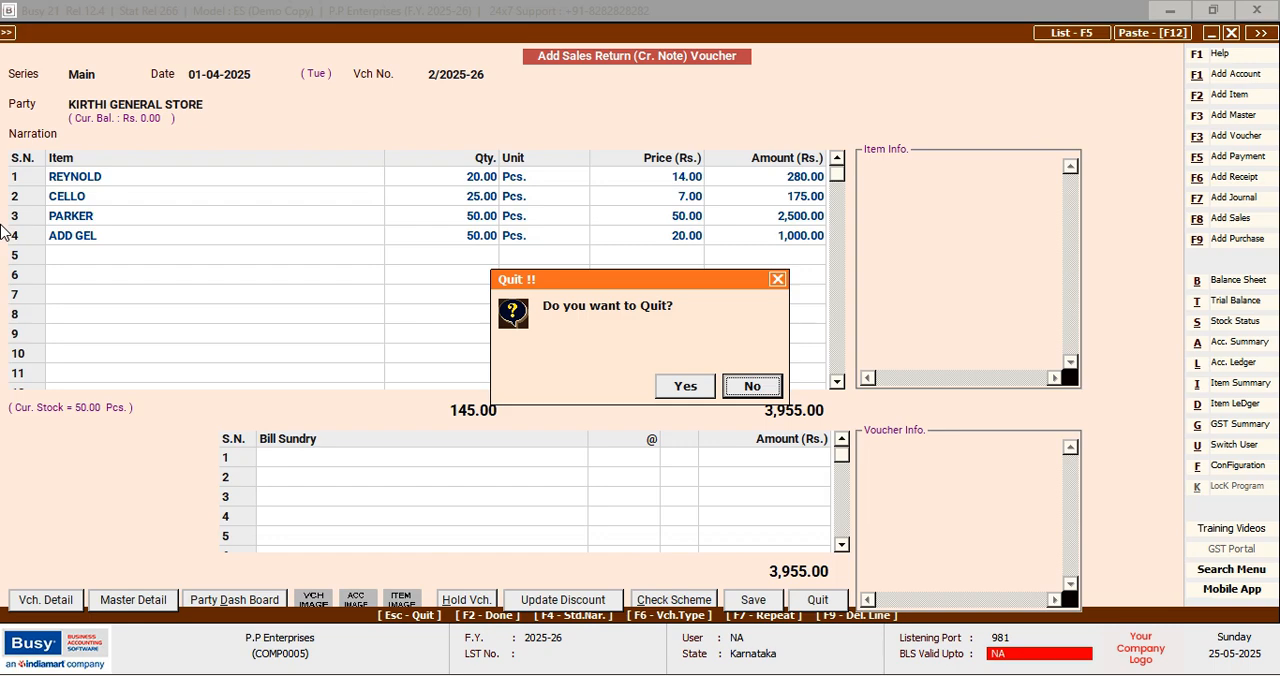
pyautogui.press('Left')
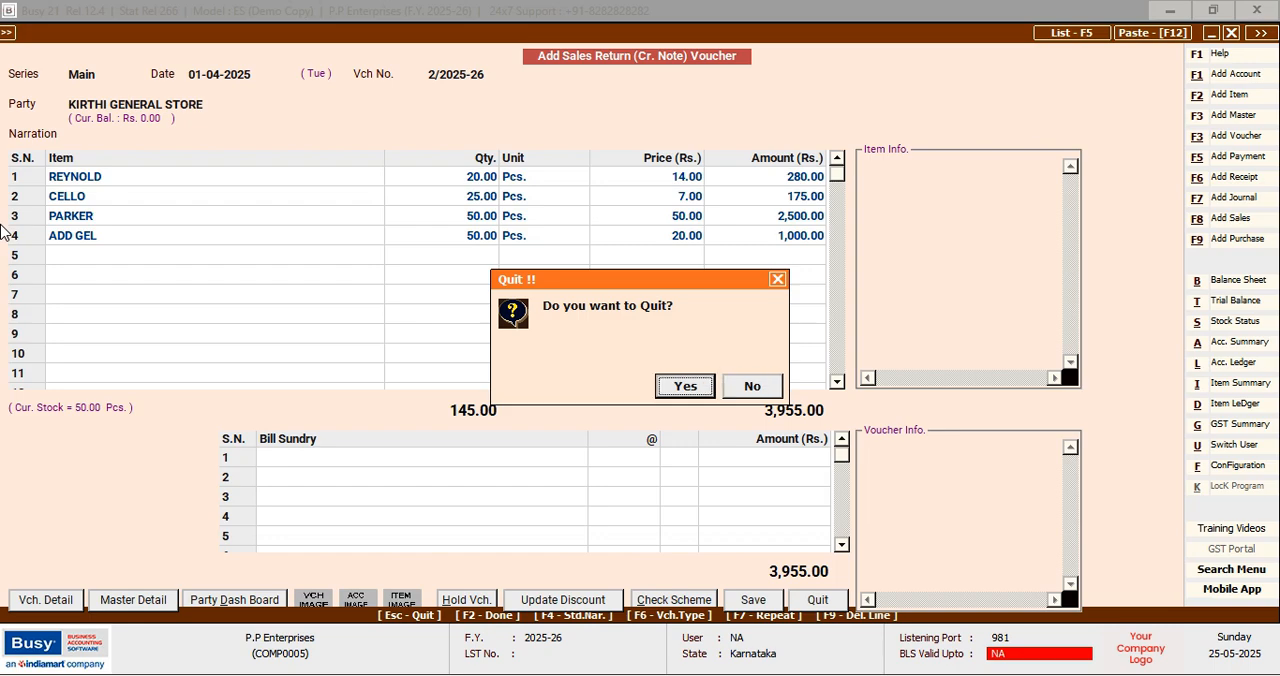
pyautogui.press('Return')
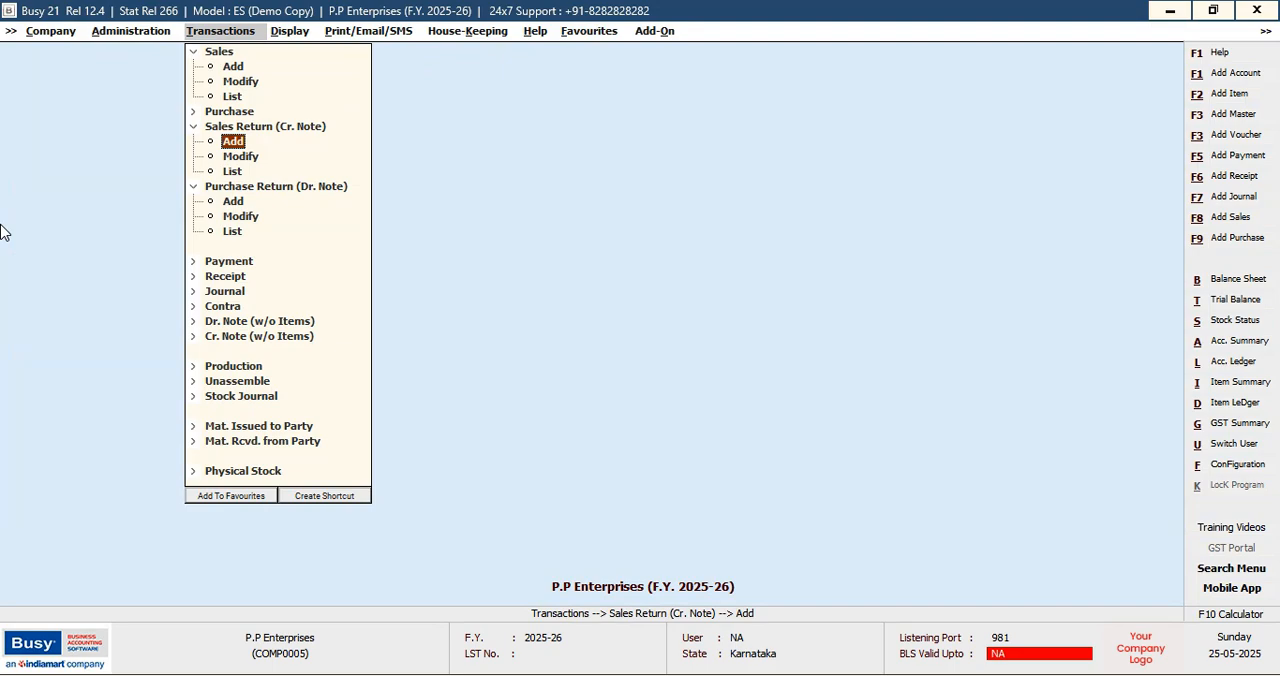
# Start a new purchase return (debit note) voucher dated 01-04-2025 with KIRTHI GENERAL STORE as the party
pyautogui.press('Down')
pyautogui.press('Down')
pyautogui.press('Down')
pyautogui.press('Down')
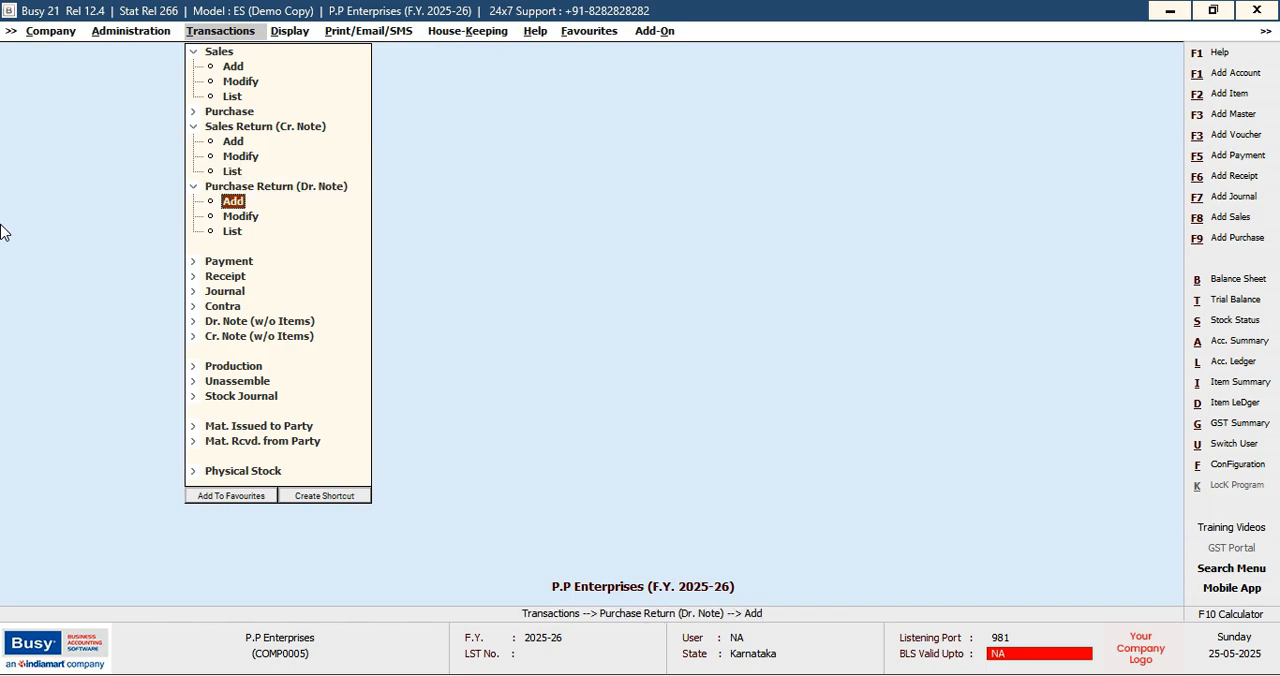
pyautogui.press('Return')
pyautogui.press('Return')
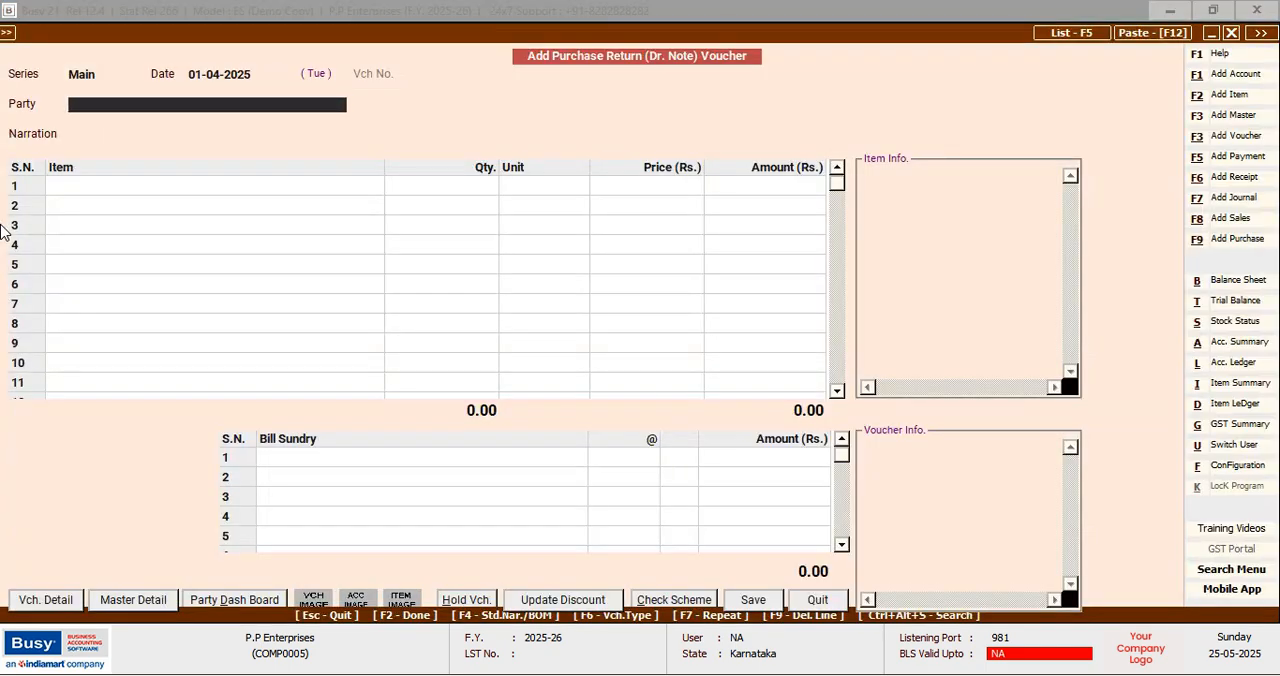
pyautogui.write('K')
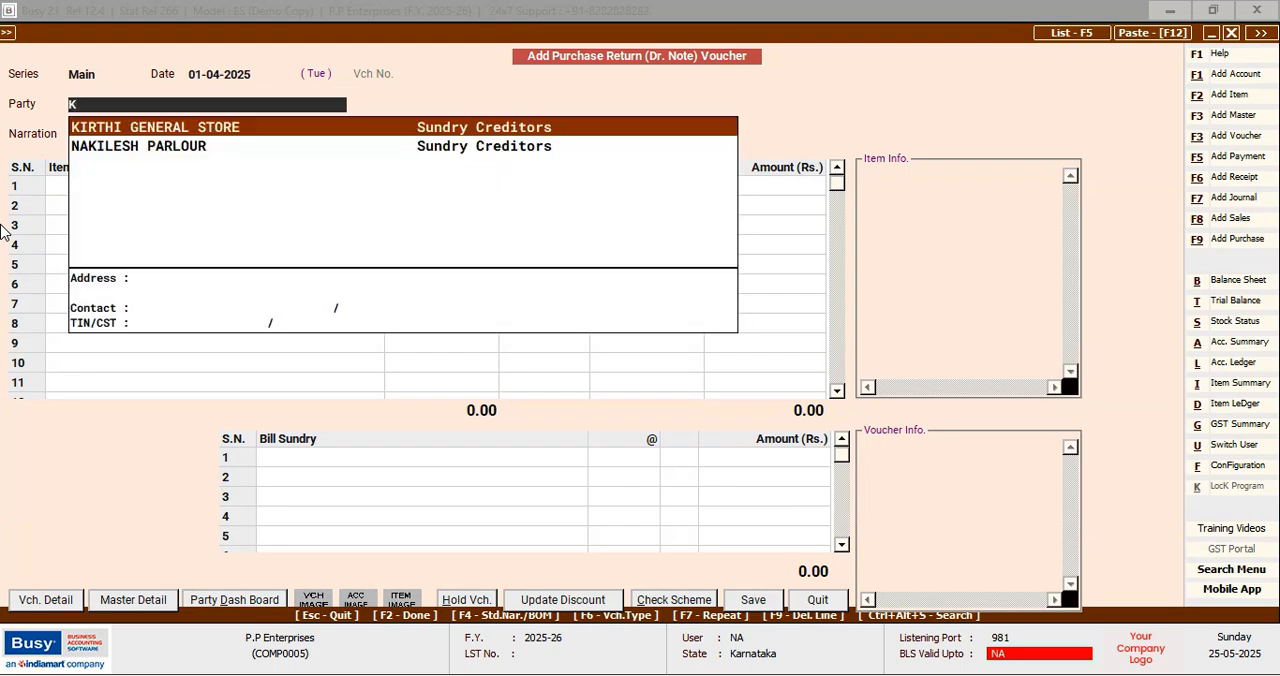
pyautogui.press('Return')
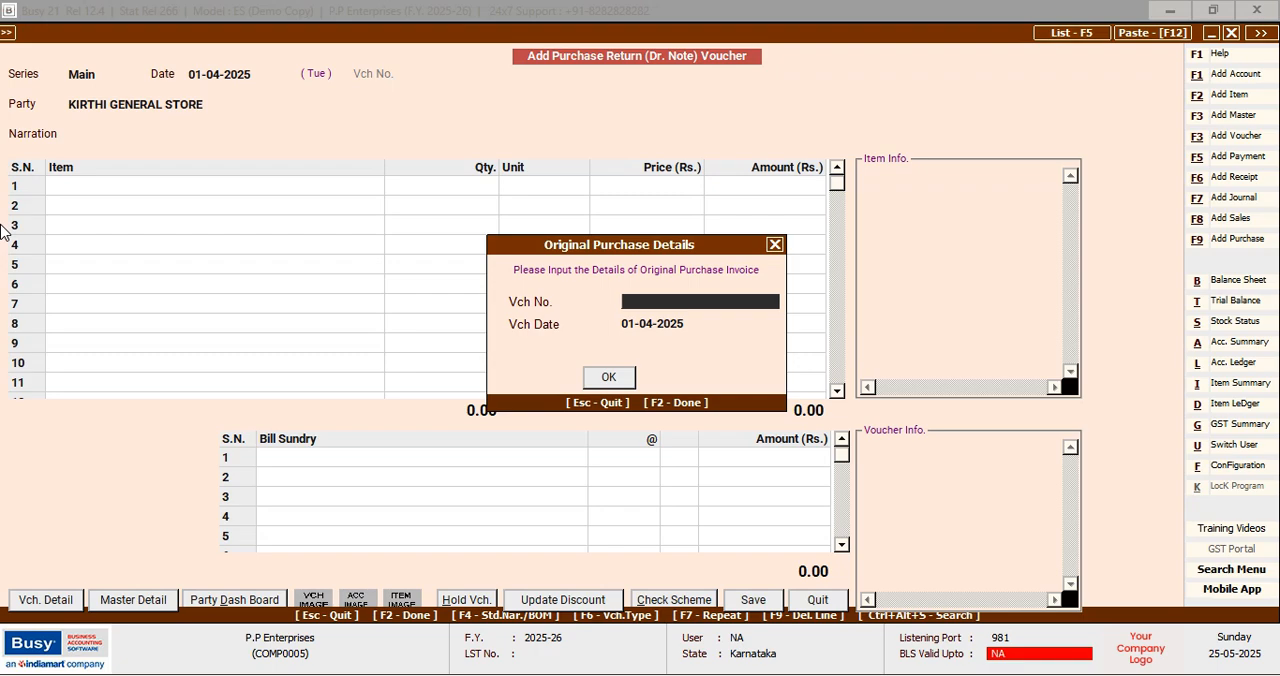
# Enter A002 dated 01-04-2025 as the original purchase invoice and copy its item details into the purchase return
pyautogui.write('A002')
pyautogui.press('Return')
pyautogui.press('Return')
pyautogui.press('Return')
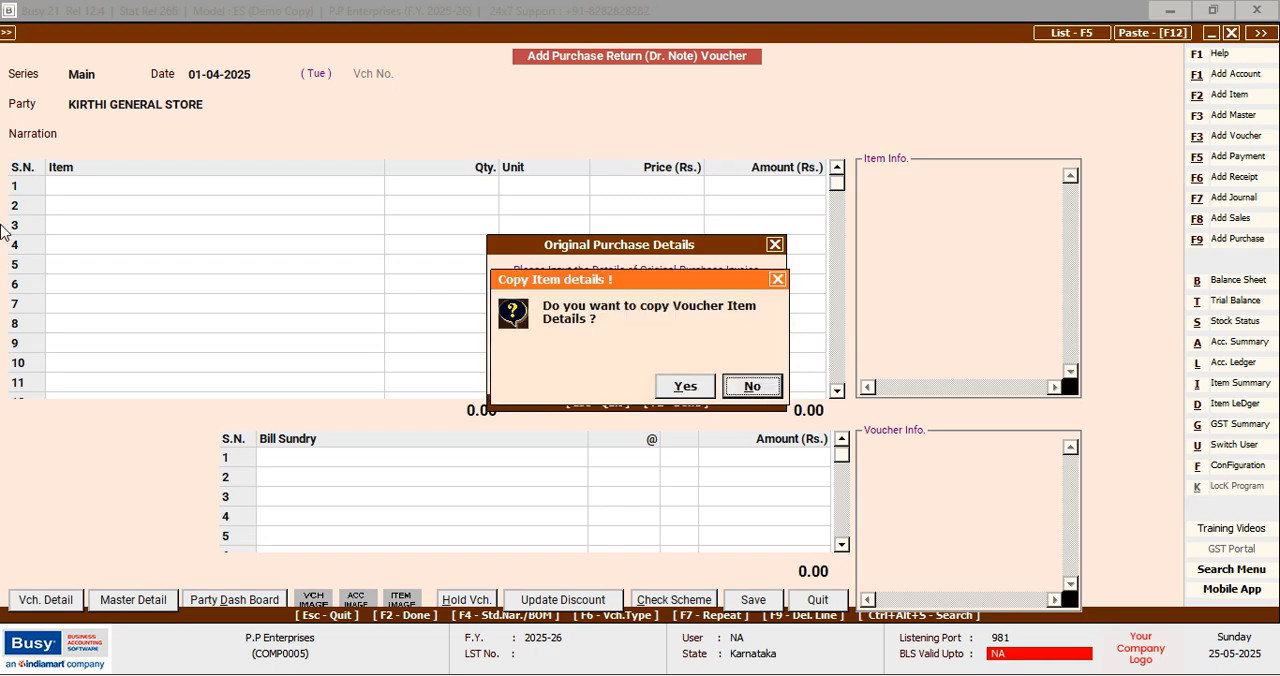
pyautogui.press('Left')
# Leave the narration blank and set the returned quantities of REYNOLD and CELLO to 10 Pcs. each
pyautogui.press('Return')
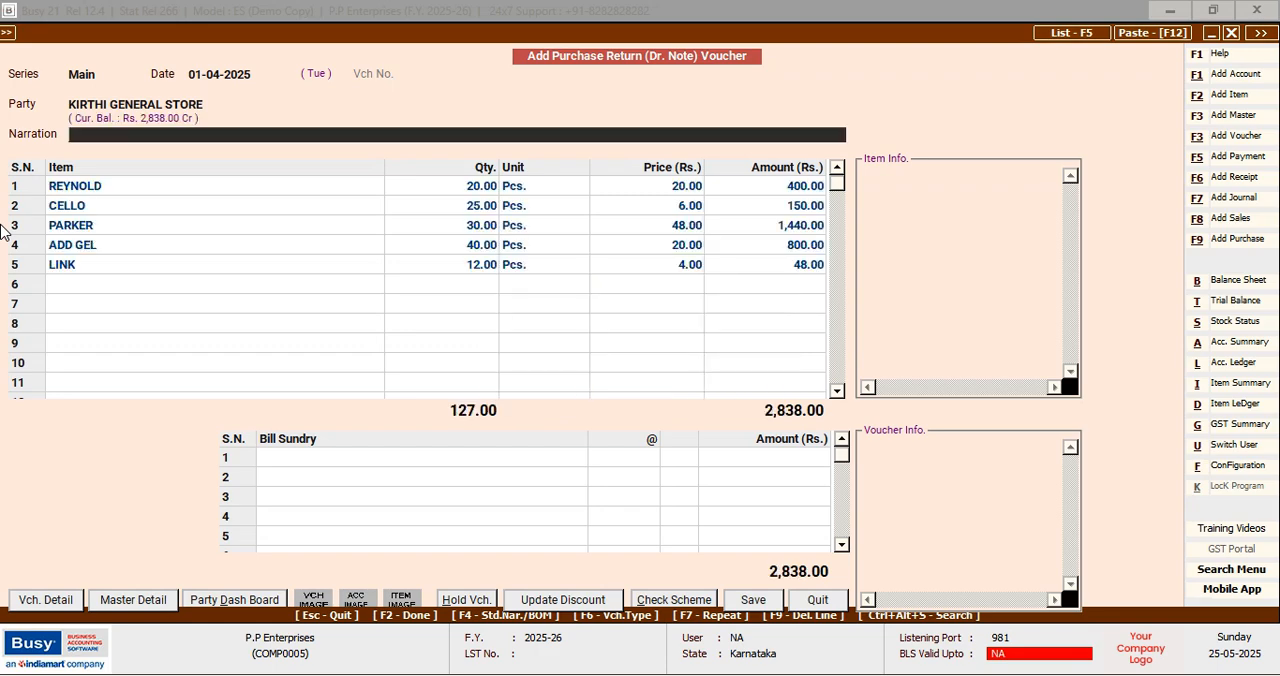
pyautogui.press('Return')
pyautogui.press('Return')
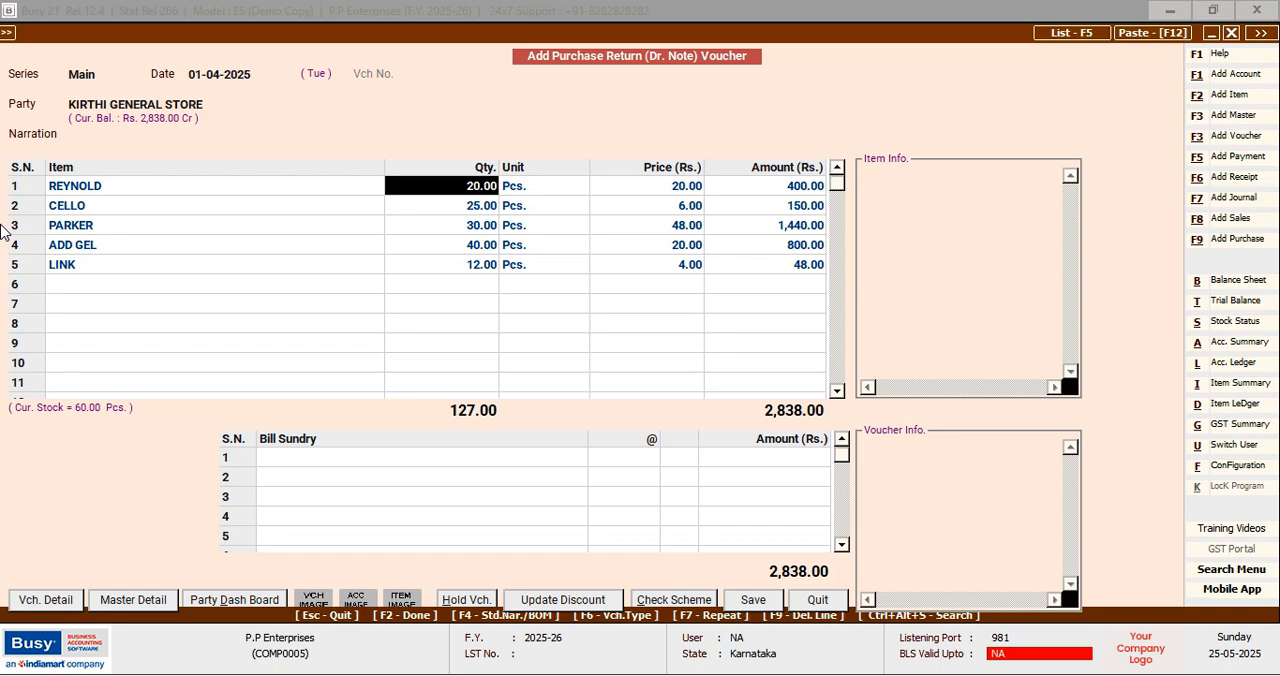
pyautogui.write('10')
pyautogui.press('Return')
pyautogui.press('Down')
pyautogui.press('Left')
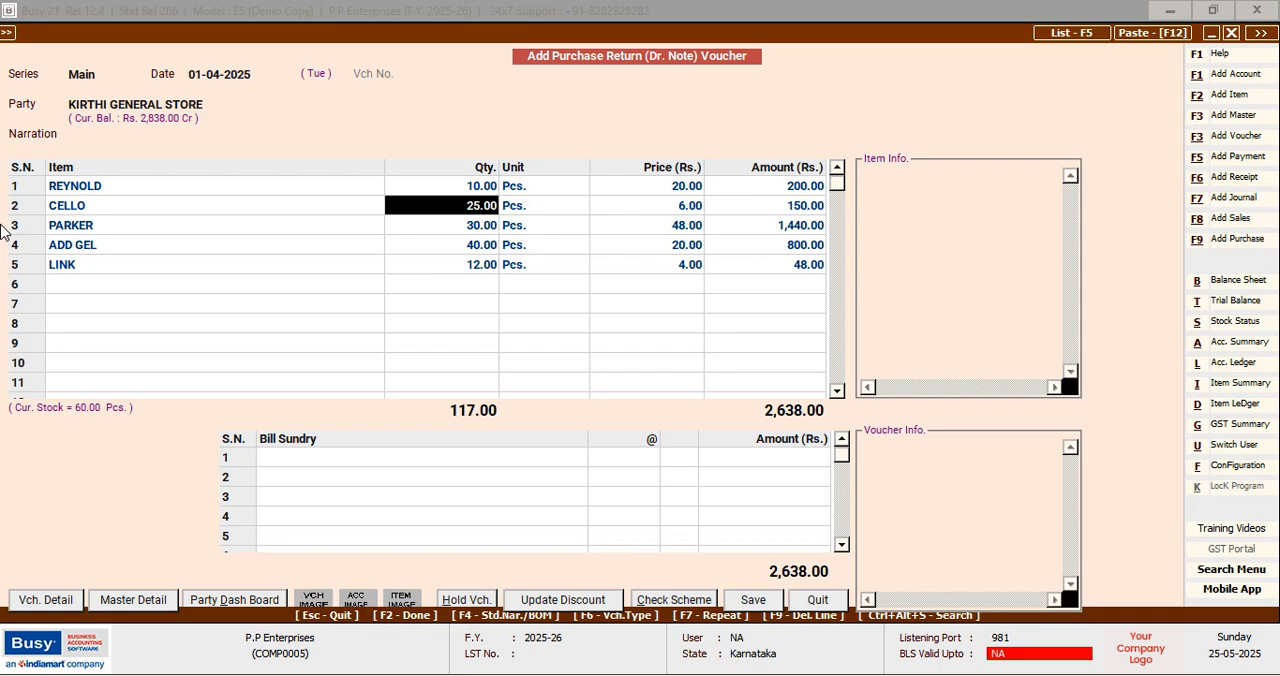
pyautogui.write('10')
pyautogui.press('Return')
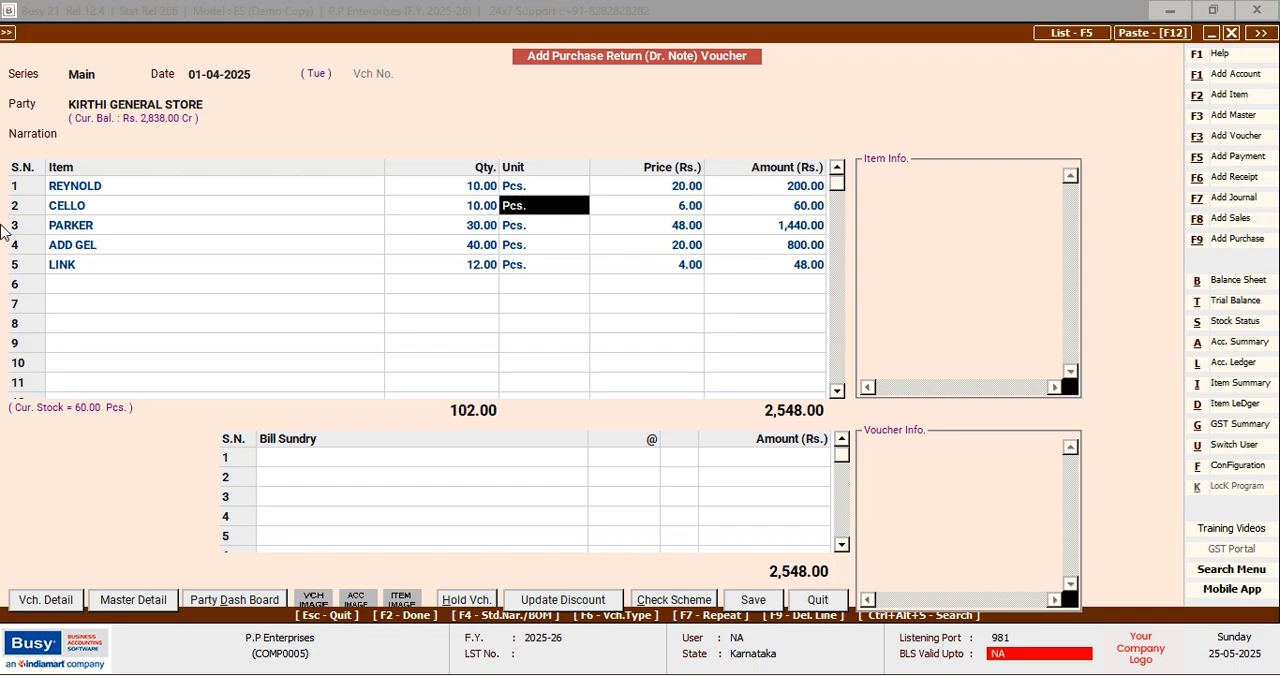
# Set the returned quantity of PARKER to 15 Pcs. and of ADD GEL to 20 Pcs
pyautogui.press('Down')
pyautogui.press('Left')
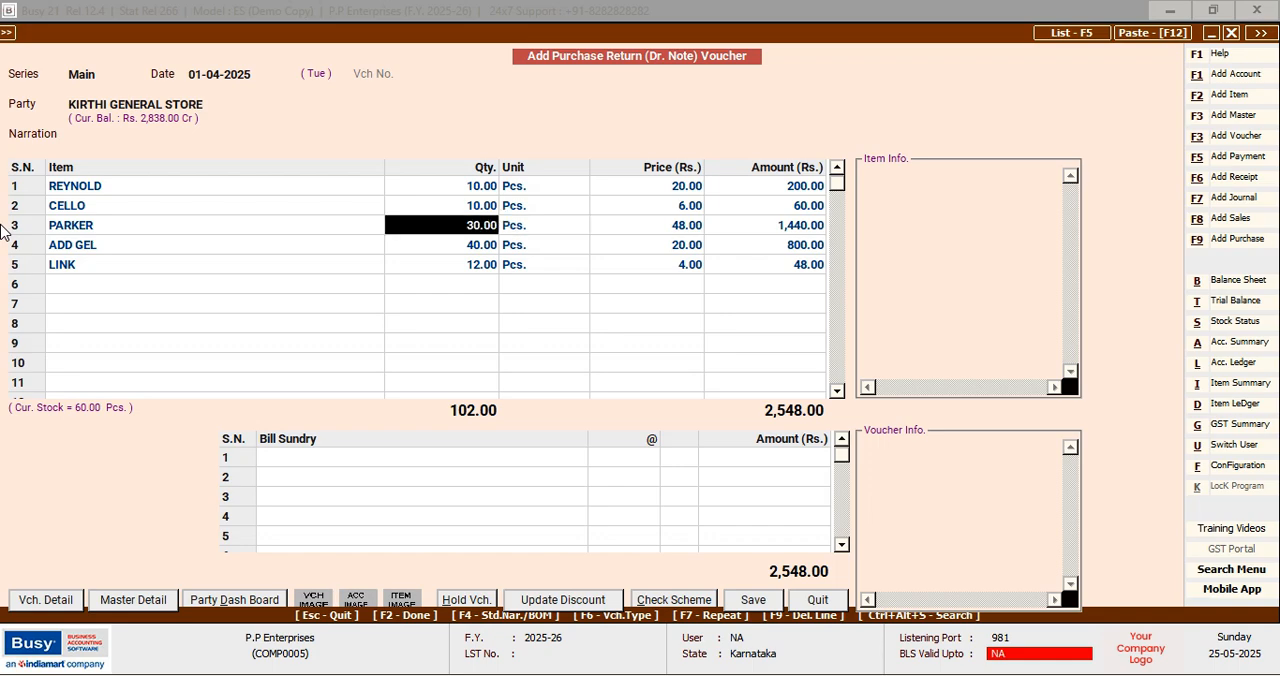
pyautogui.write('15')
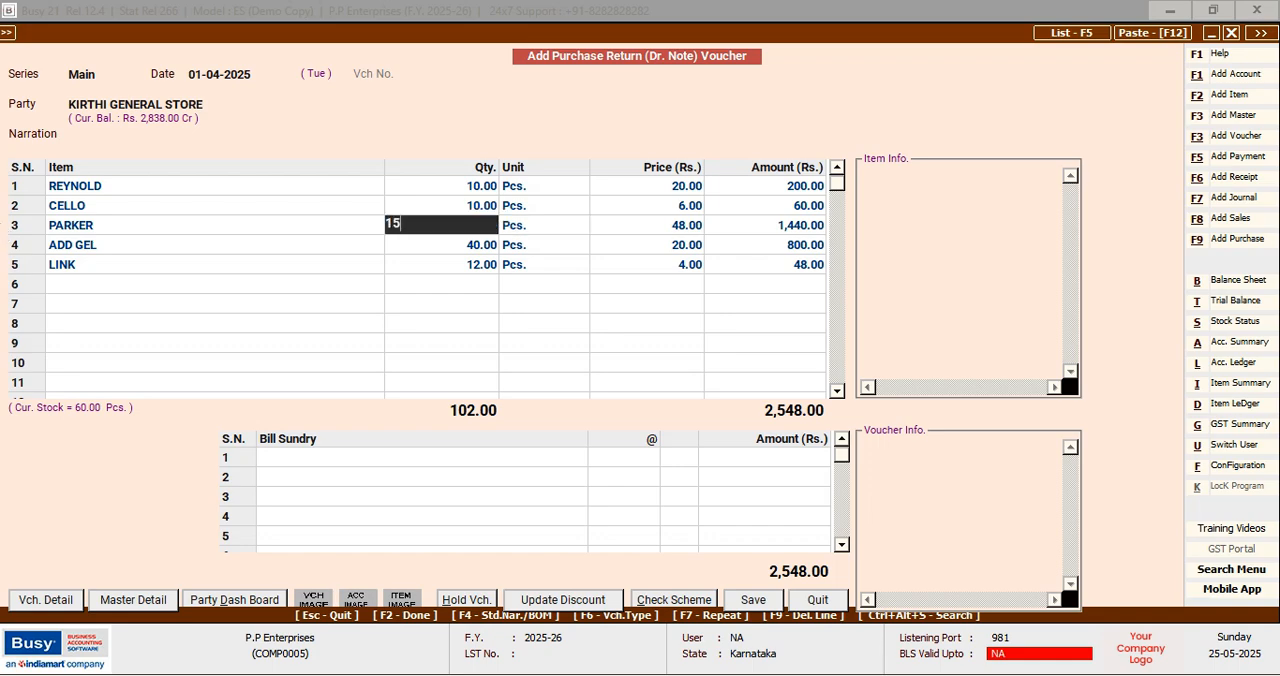
pyautogui.press('Return')
pyautogui.press('Down')
pyautogui.press('Left')
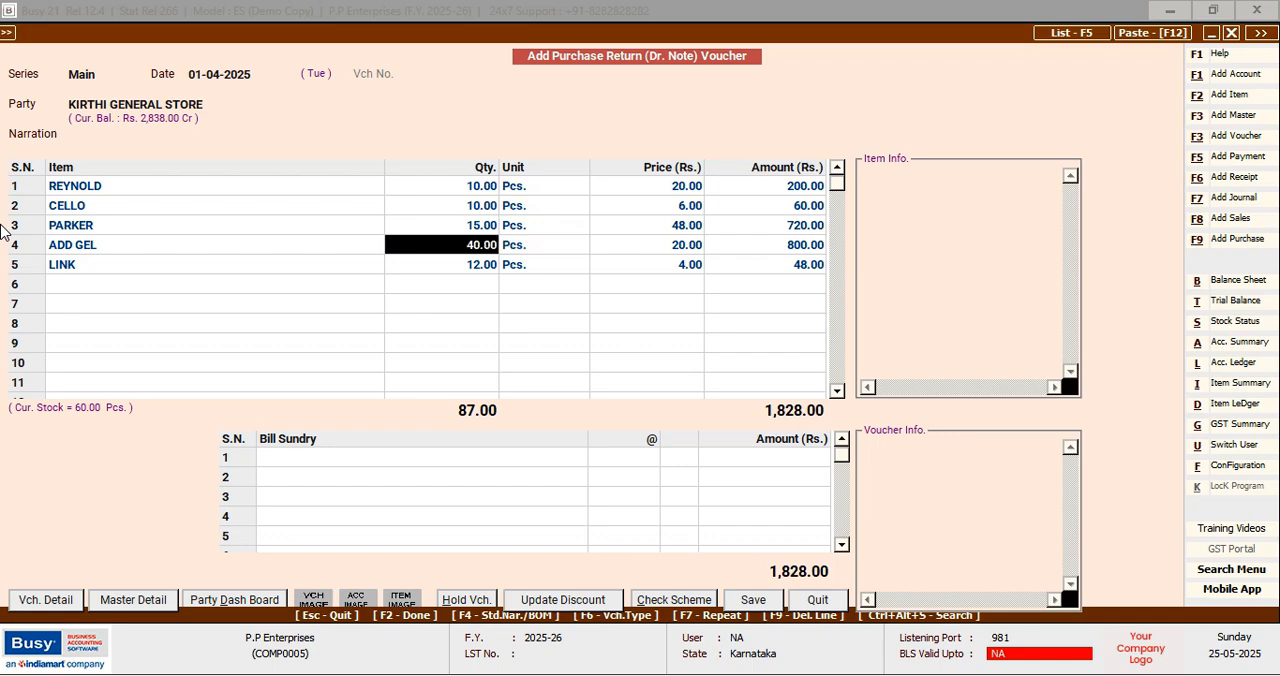
pyautogui.write('20')
pyautogui.press('Return')
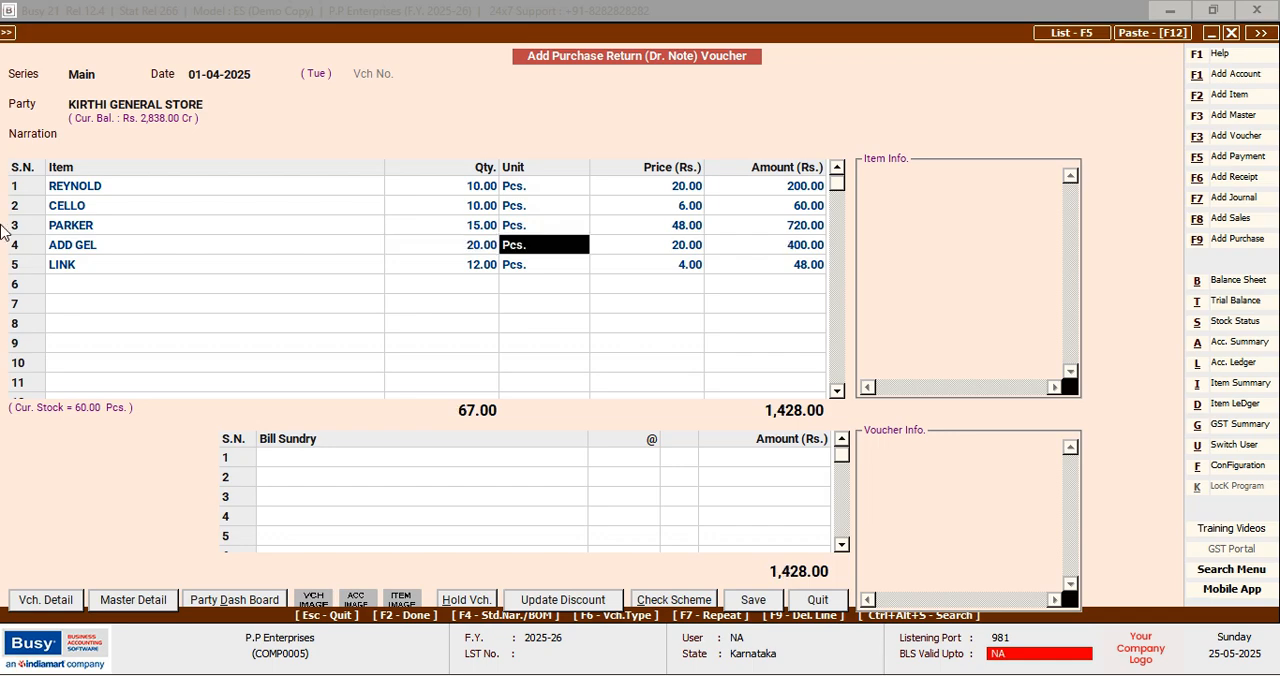
# Set the returned quantity of LINK to 6 Pcs
pyautogui.press('Down')
pyautogui.press('Left')
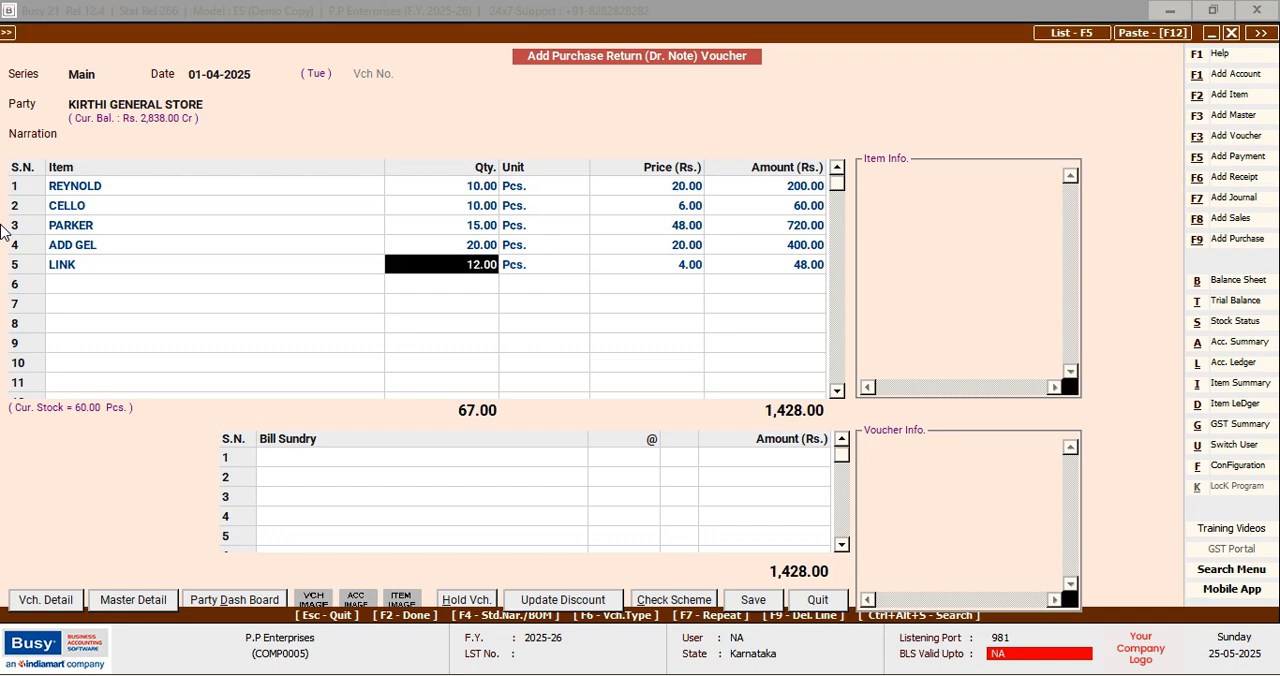
pyautogui.write('6')
pyautogui.press('Return')
# Finish the purchase return without bill sundries, save the voucher and leave the entry form
pyautogui.press('F2')
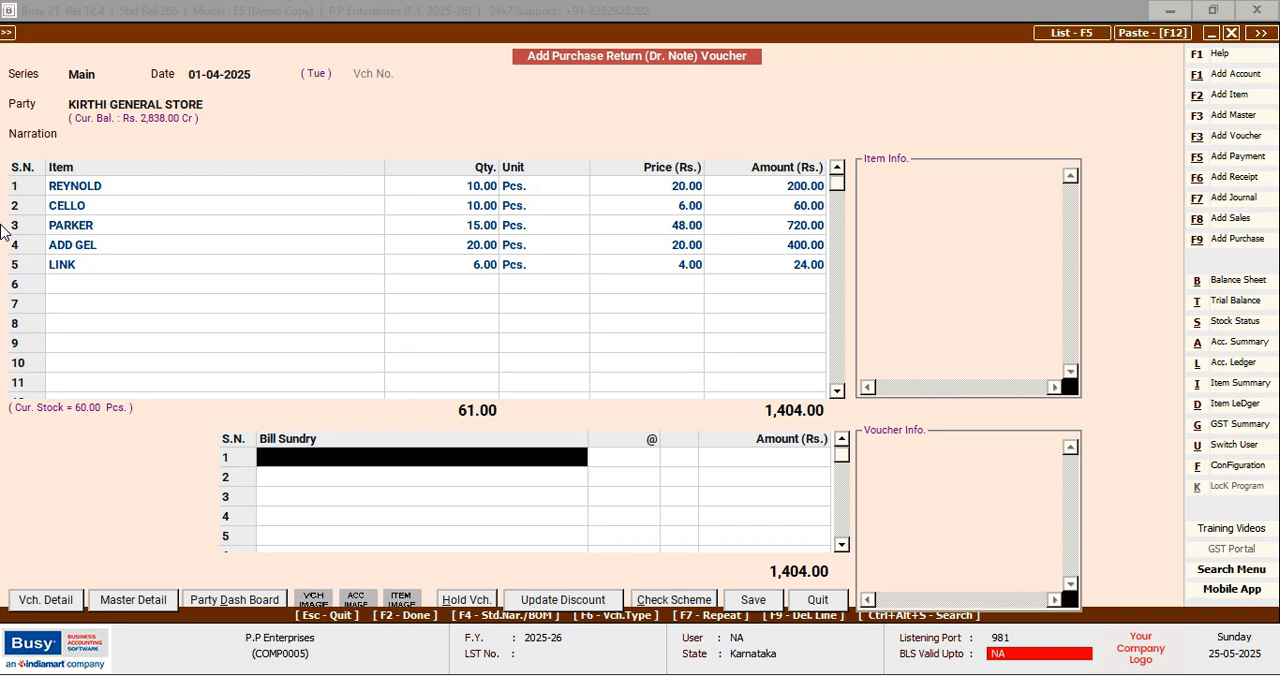
pyautogui.press('F2')
pyautogui.press('F2')
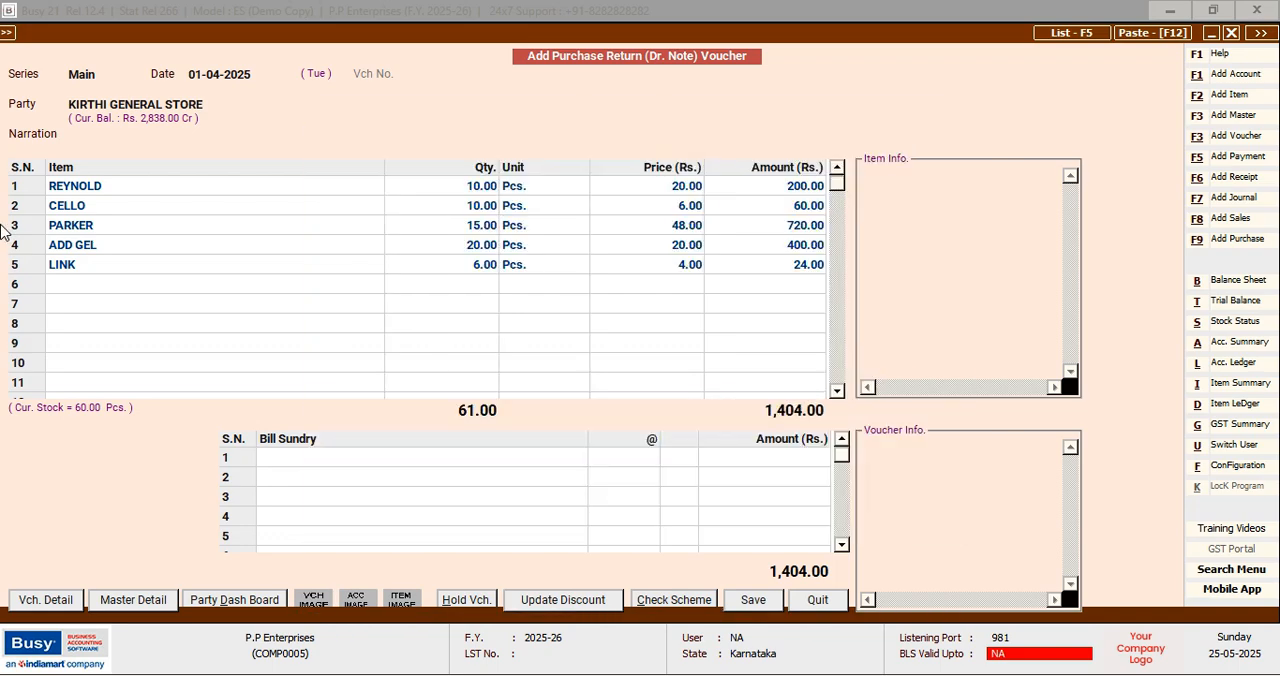
pyautogui.press('F2')
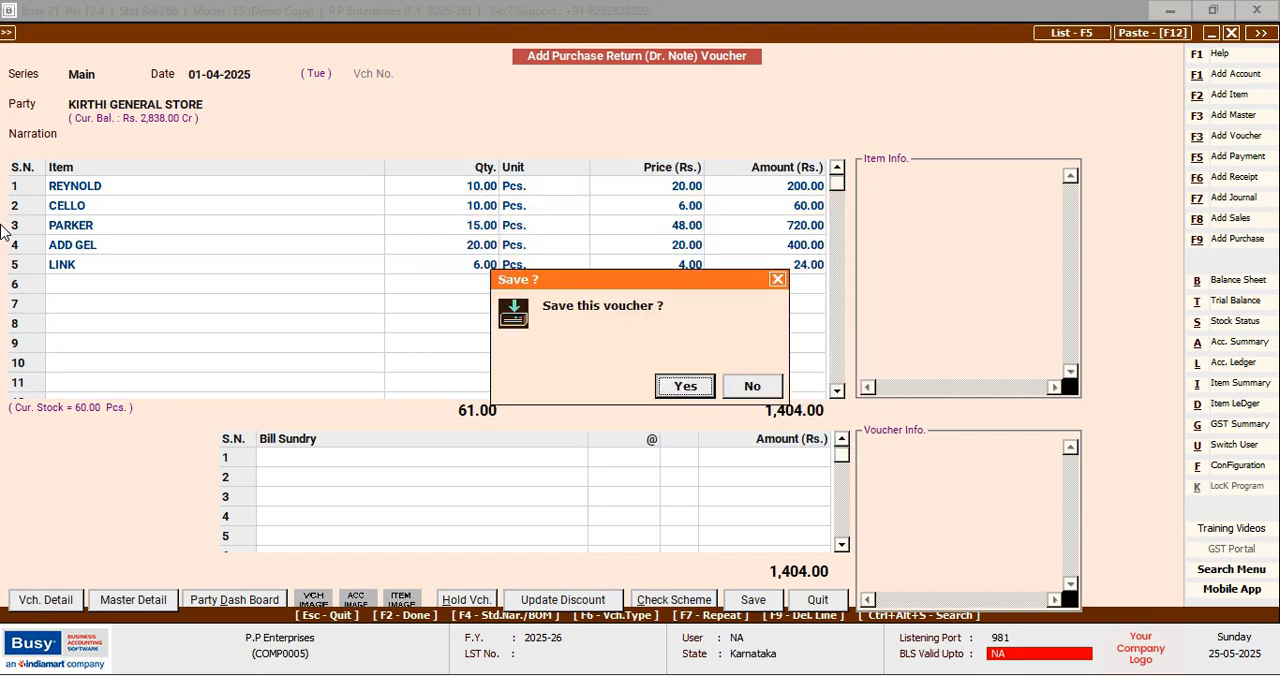
pyautogui.press('Return')
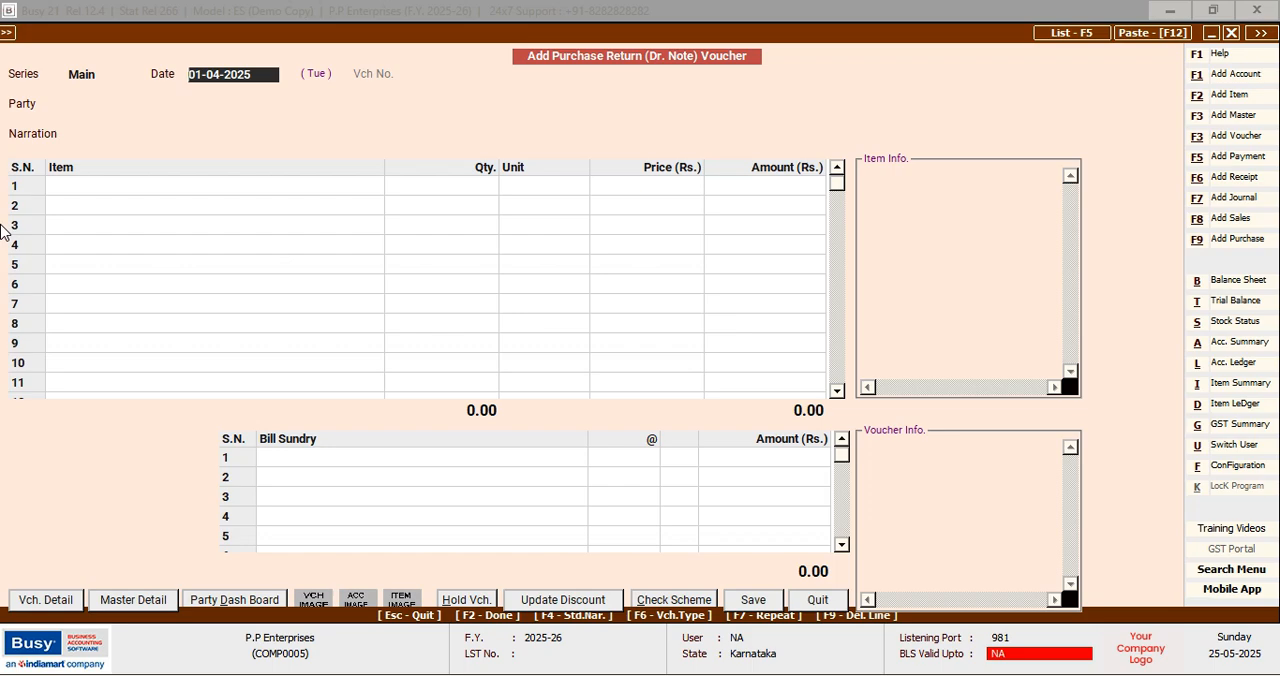
pyautogui.press('Escape')
pyautogui.press('Return')
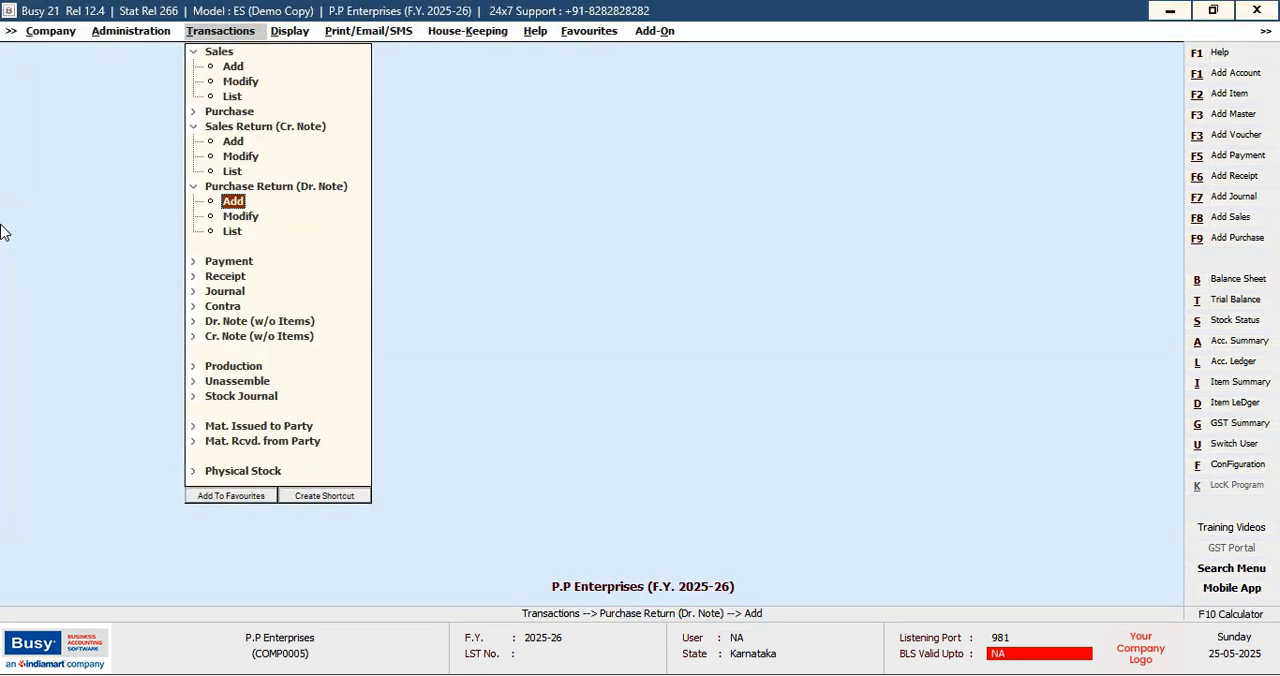
pyautogui.press('Up')
pyautogui.press('Up')
pyautogui.press('Up')
pyautogui.press('Up')
pyautogui.press('Up')
pyautogui.press('Up')
pyautogui.press('Down')
pyautogui.press('Down')
pyautogui.press('Down')
pyautogui.press('Down')
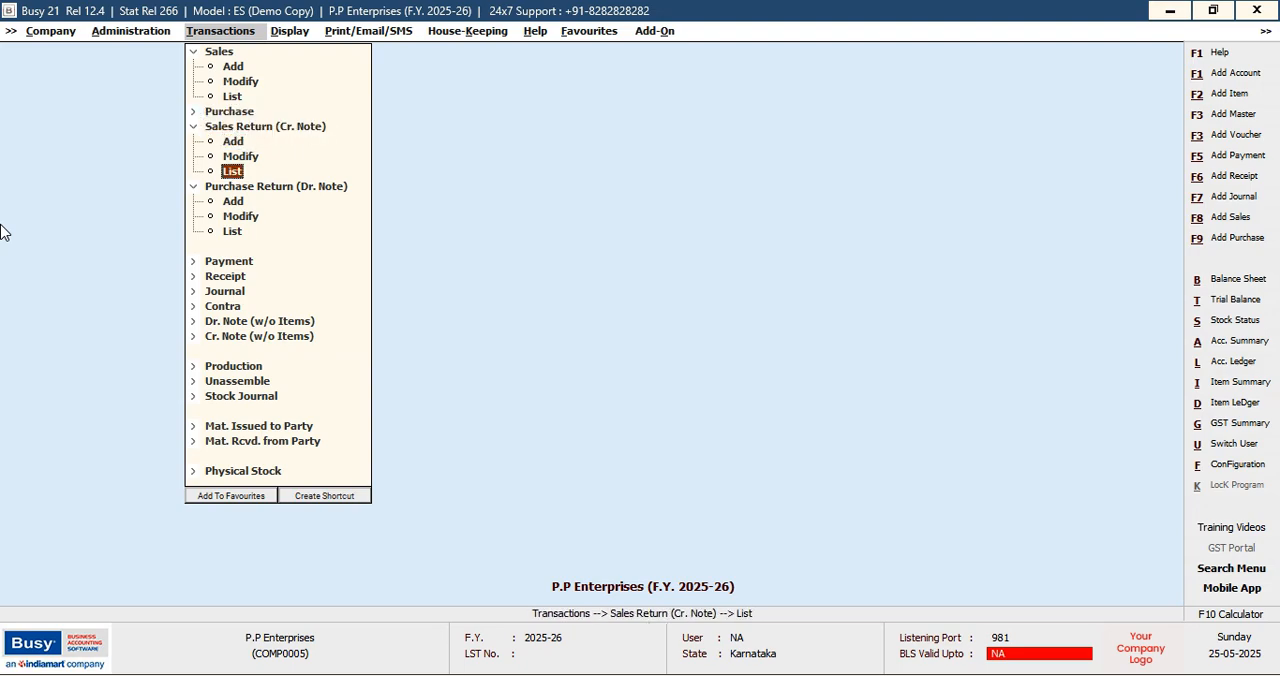
pyautogui.press('Down')
pyautogui.press('Up')
pyautogui.press('Up')
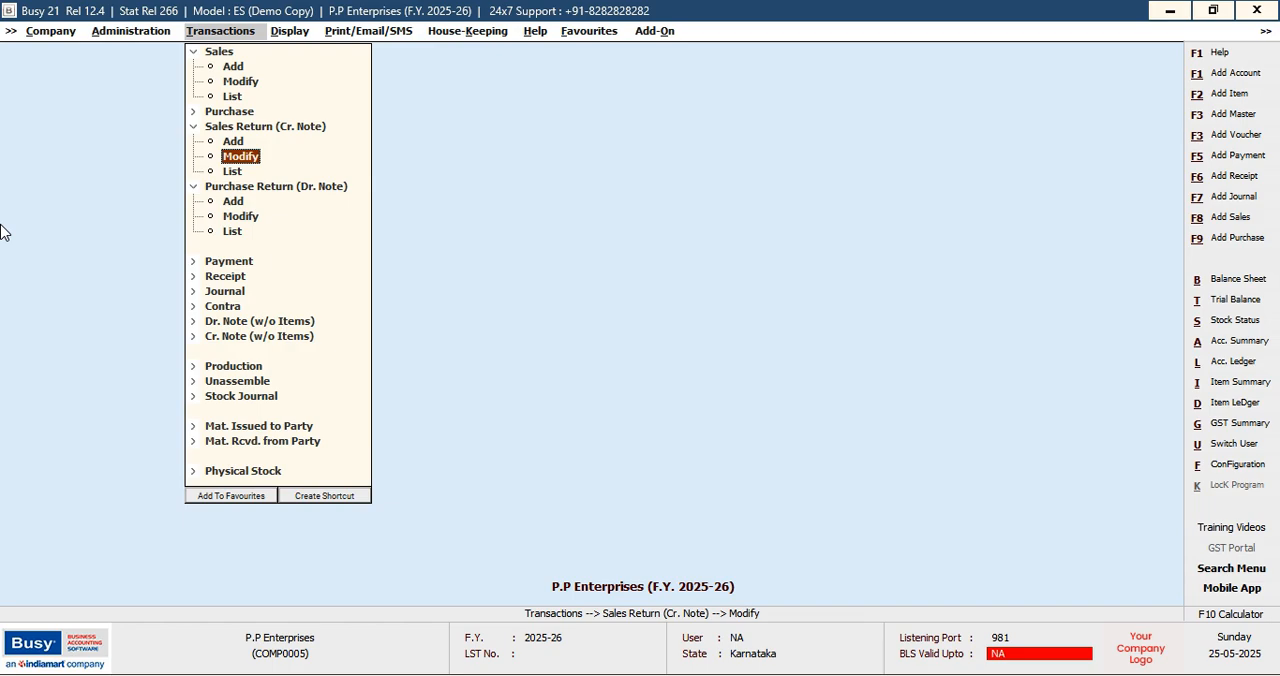
# Start a new sales voucher dated 01-04-2025 for party NEHAL GENERAL STORE with the narration left blank
pyautogui.press('F8')
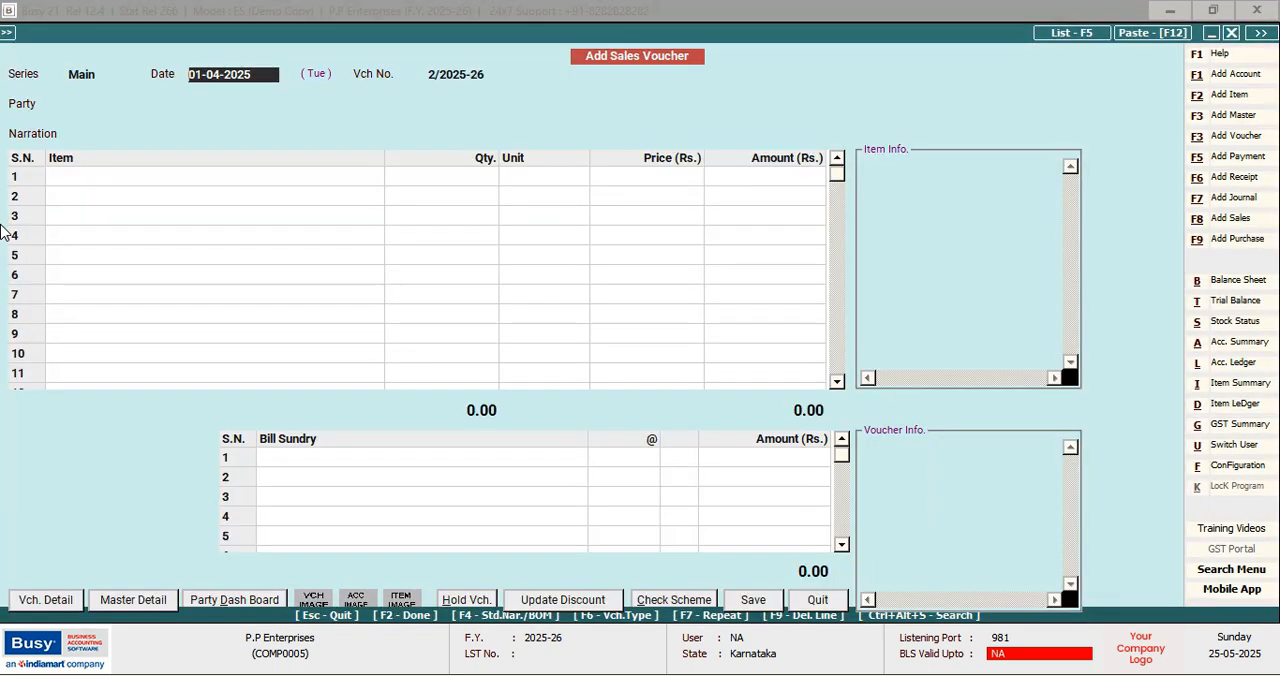
pyautogui.press('Return')
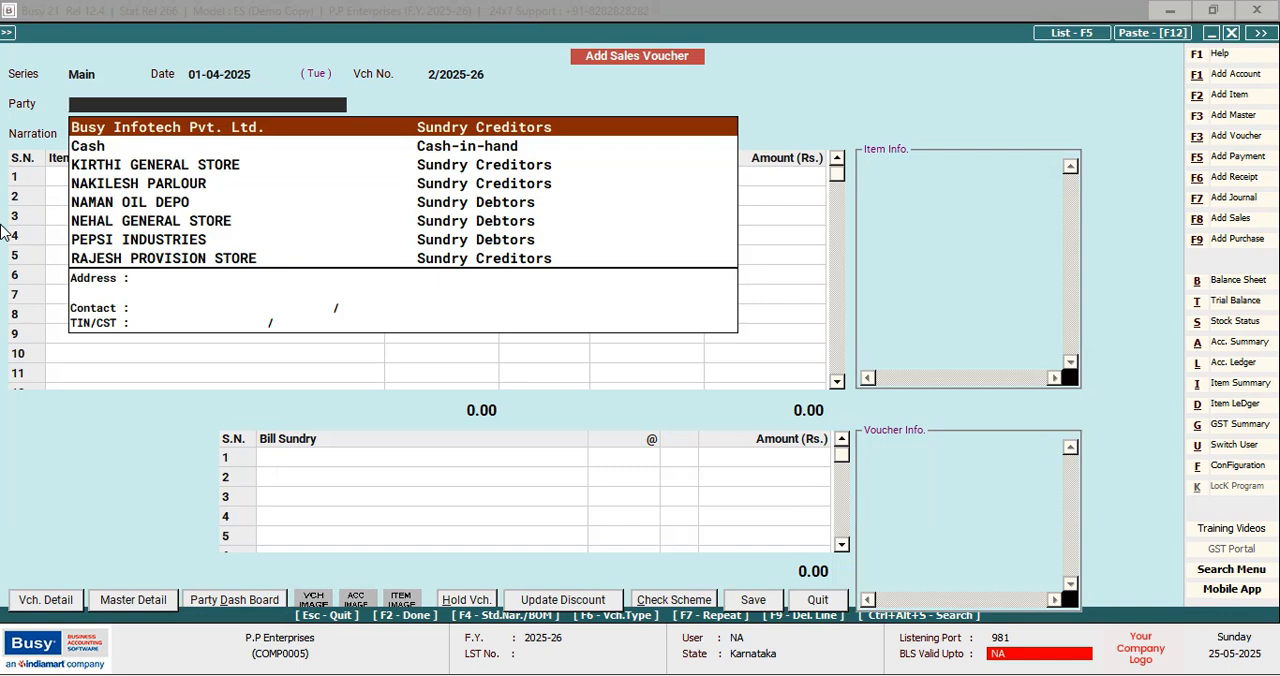
pyautogui.write('N')
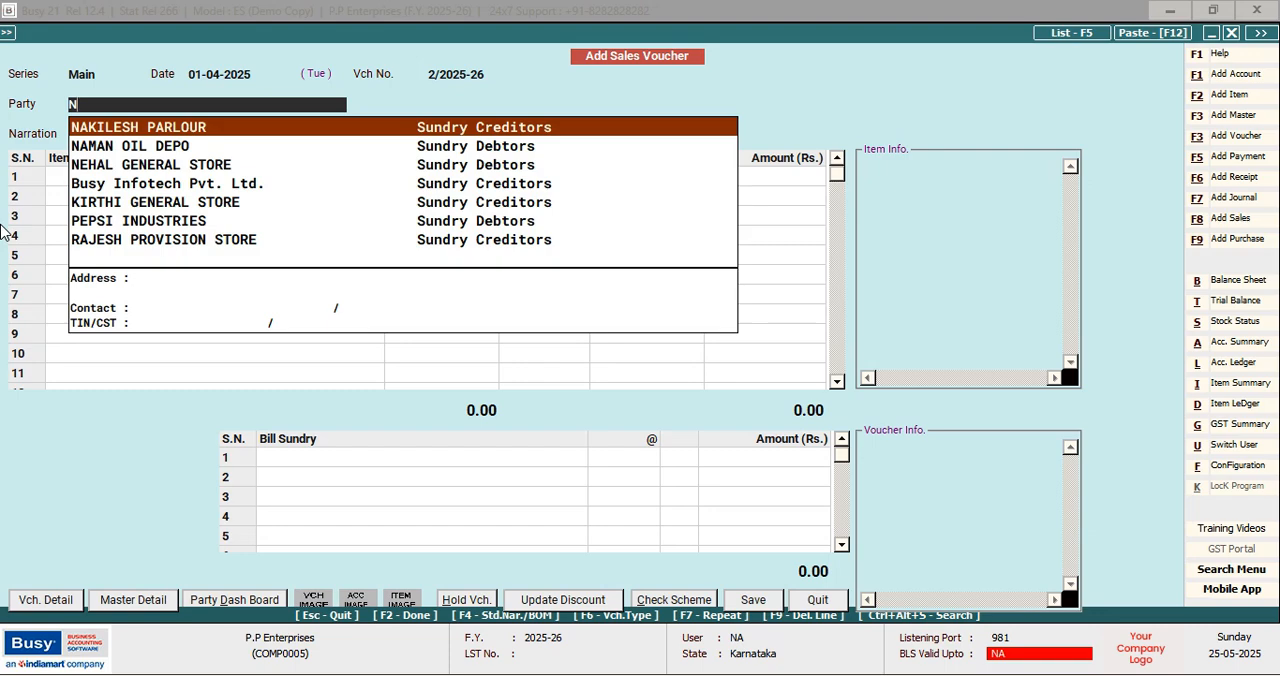
pyautogui.press('Down')
pyautogui.press('Down')
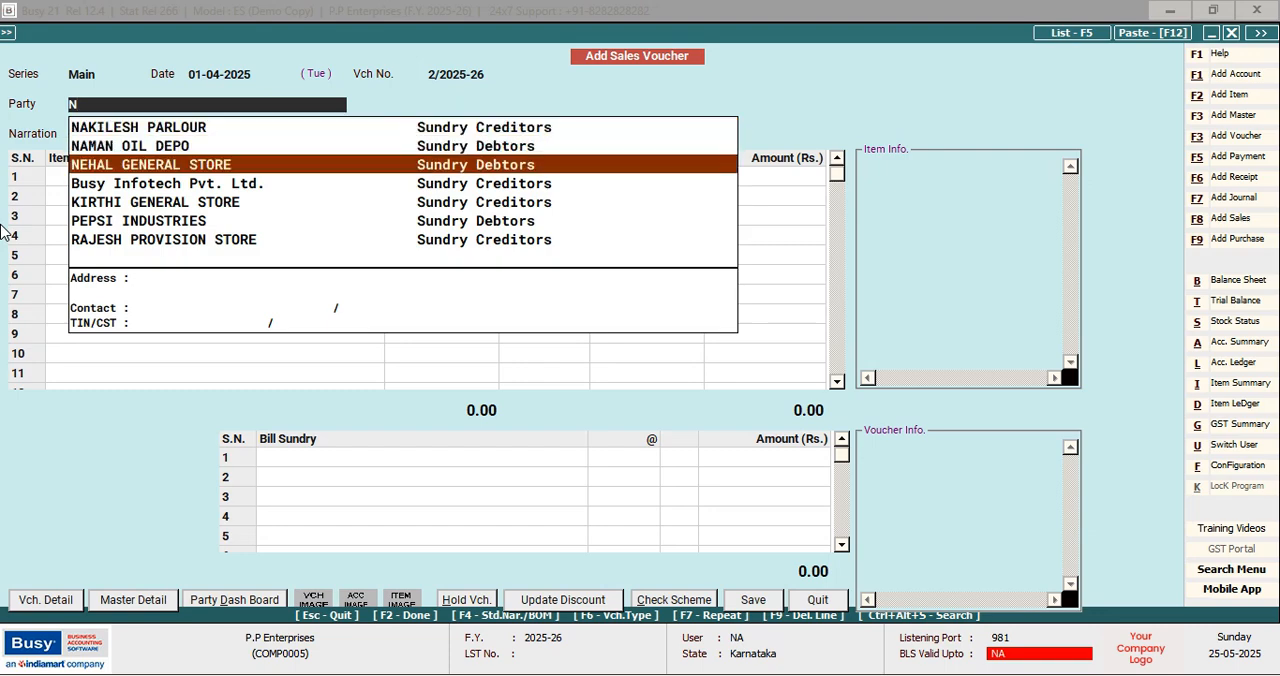
pyautogui.press('Return')
pyautogui.press('Return')
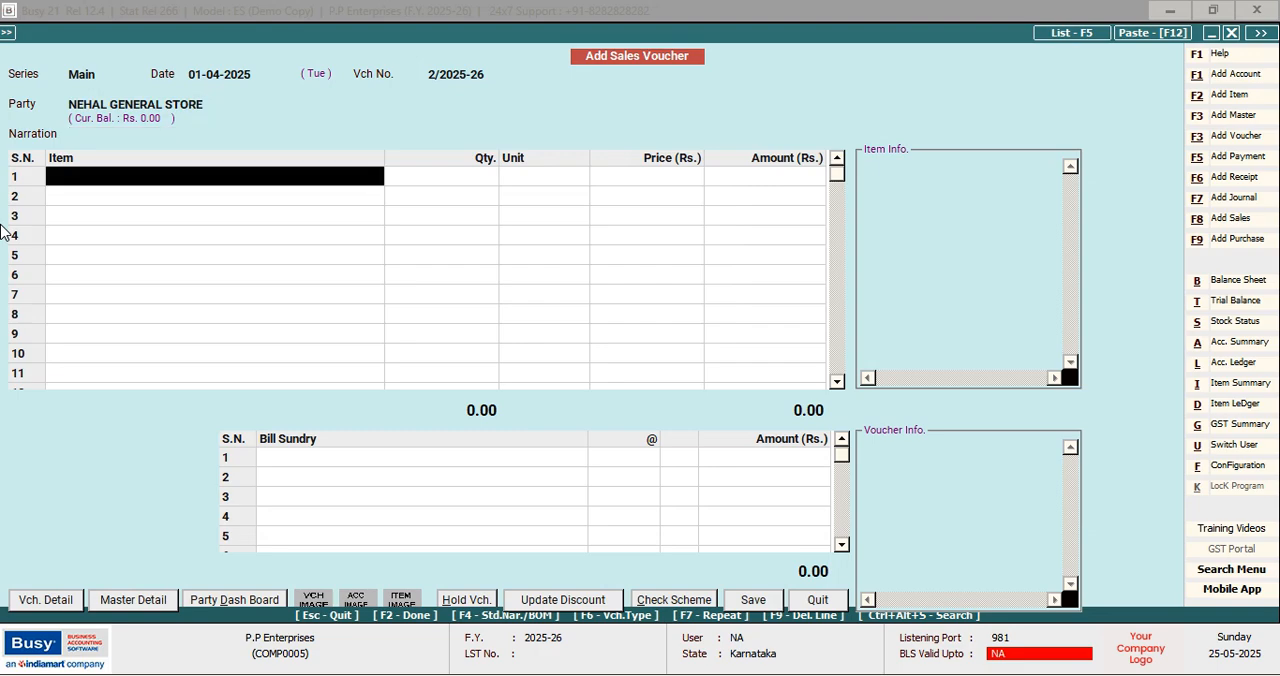
# Add REYNOLD as the first sales item with 12 Pcs. at Rs. 14.00 and no discount
pyautogui.write('r')
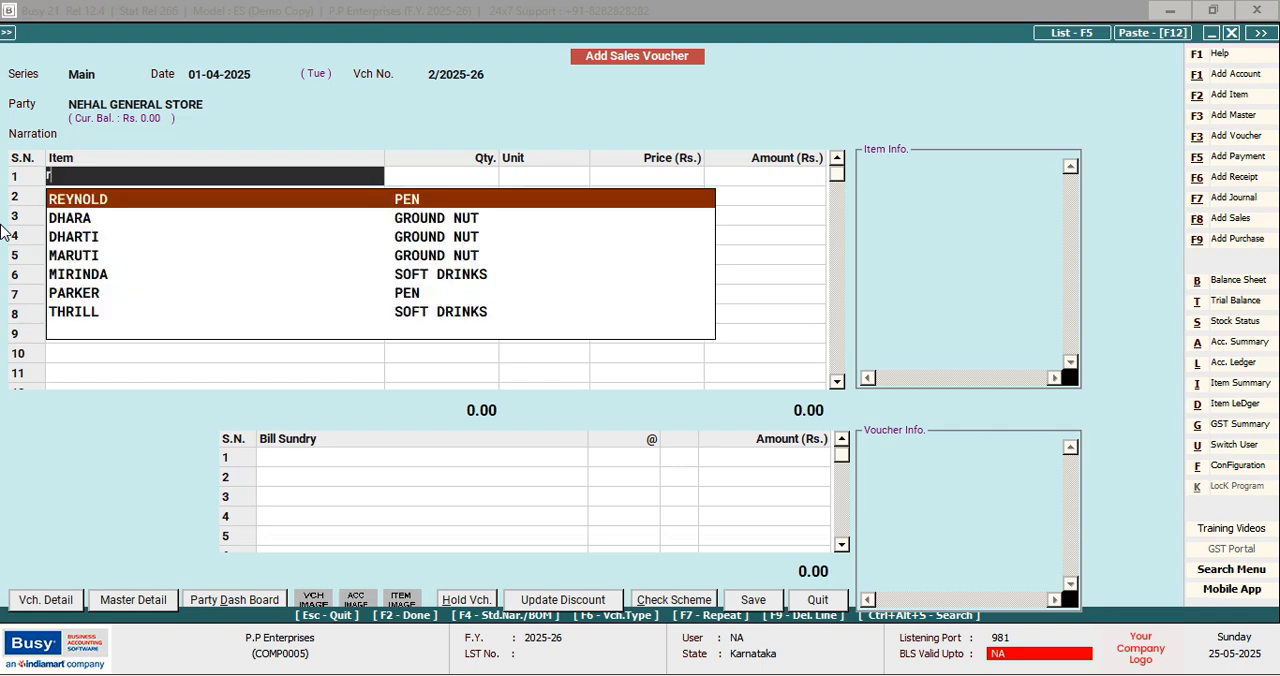
pyautogui.press('Return')
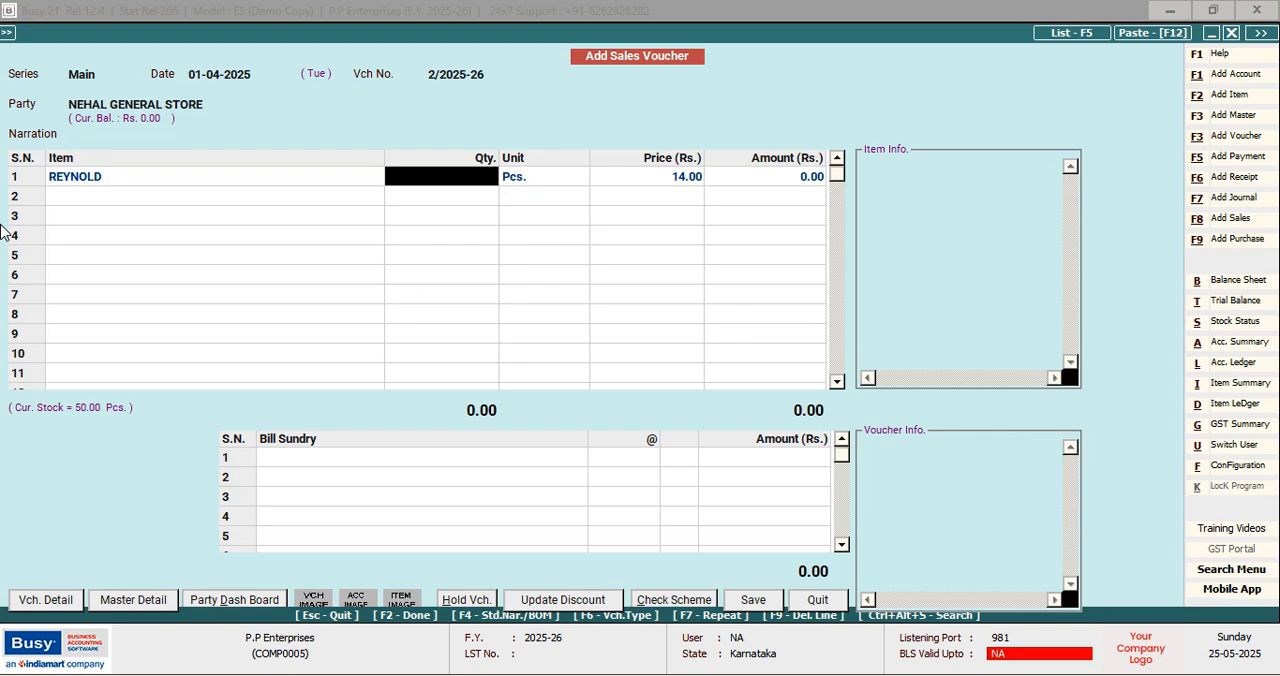
pyautogui.write('12')
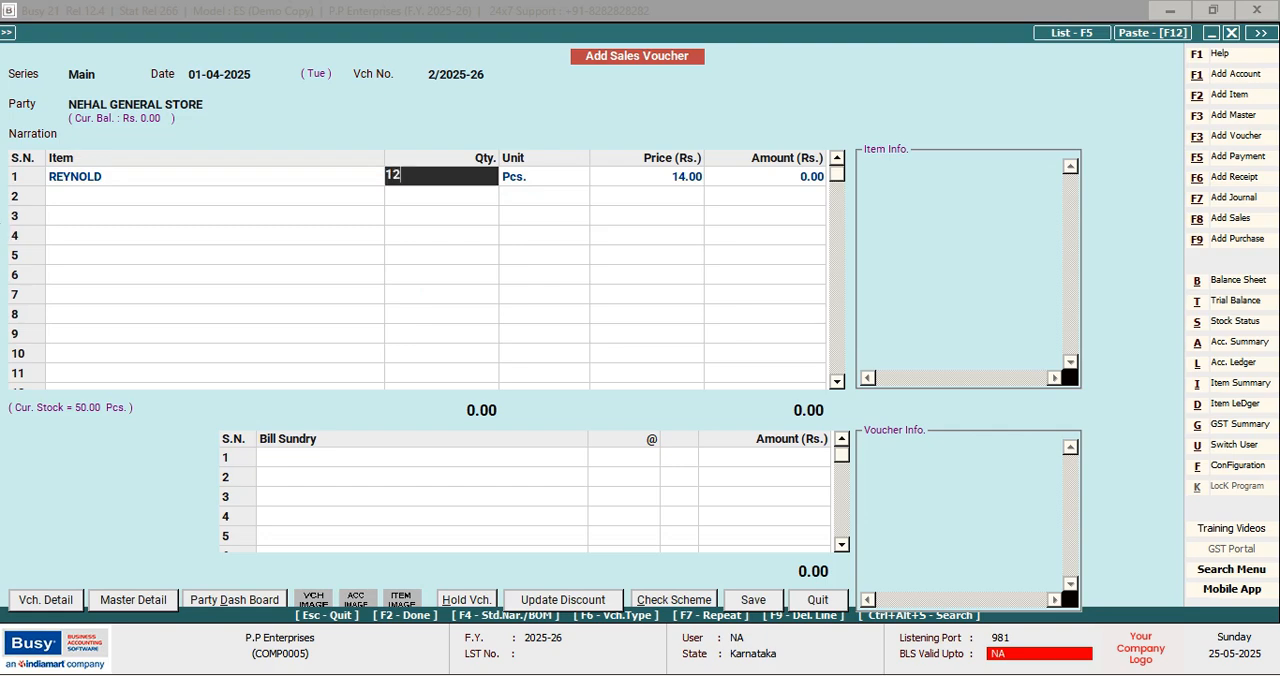
pyautogui.press('Return')
pyautogui.press('Return')
pyautogui.press('Return')
pyautogui.press('Return')
pyautogui.press('Return')
pyautogui.press('Return')
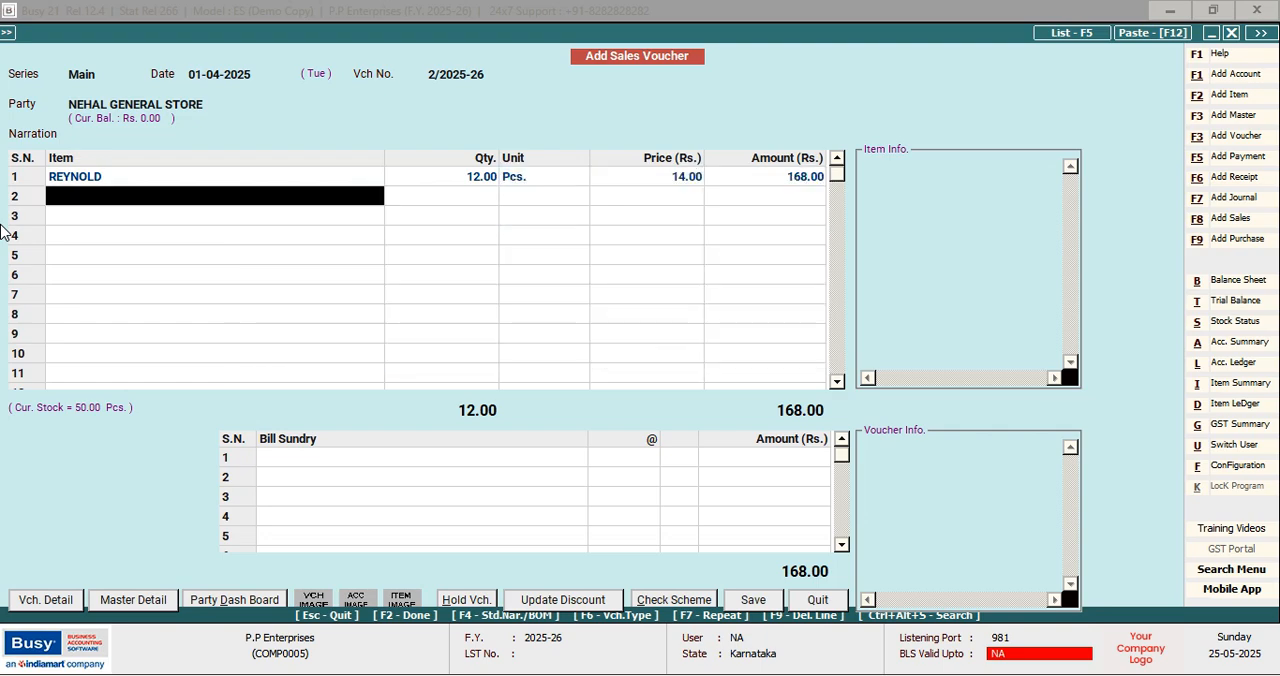
# Add CELLO as the second sales item with 15 Pcs. at Rs. 7.00
pyautogui.write('c')
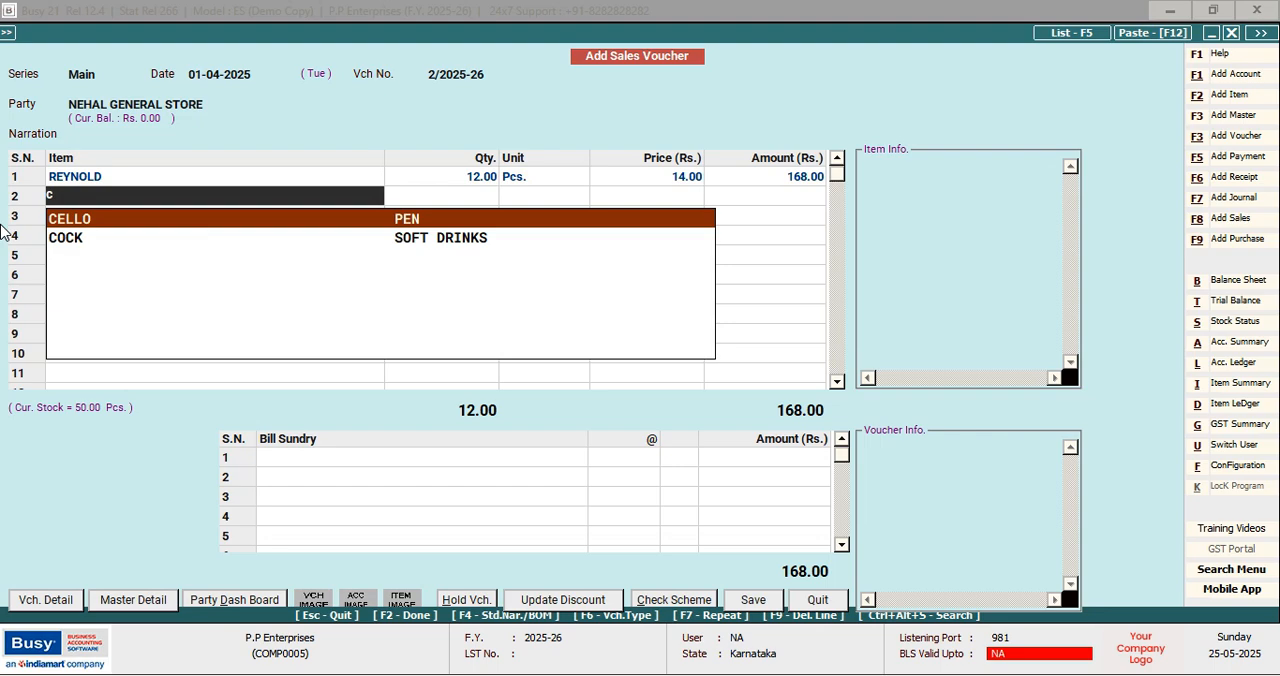
pyautogui.press('Return')
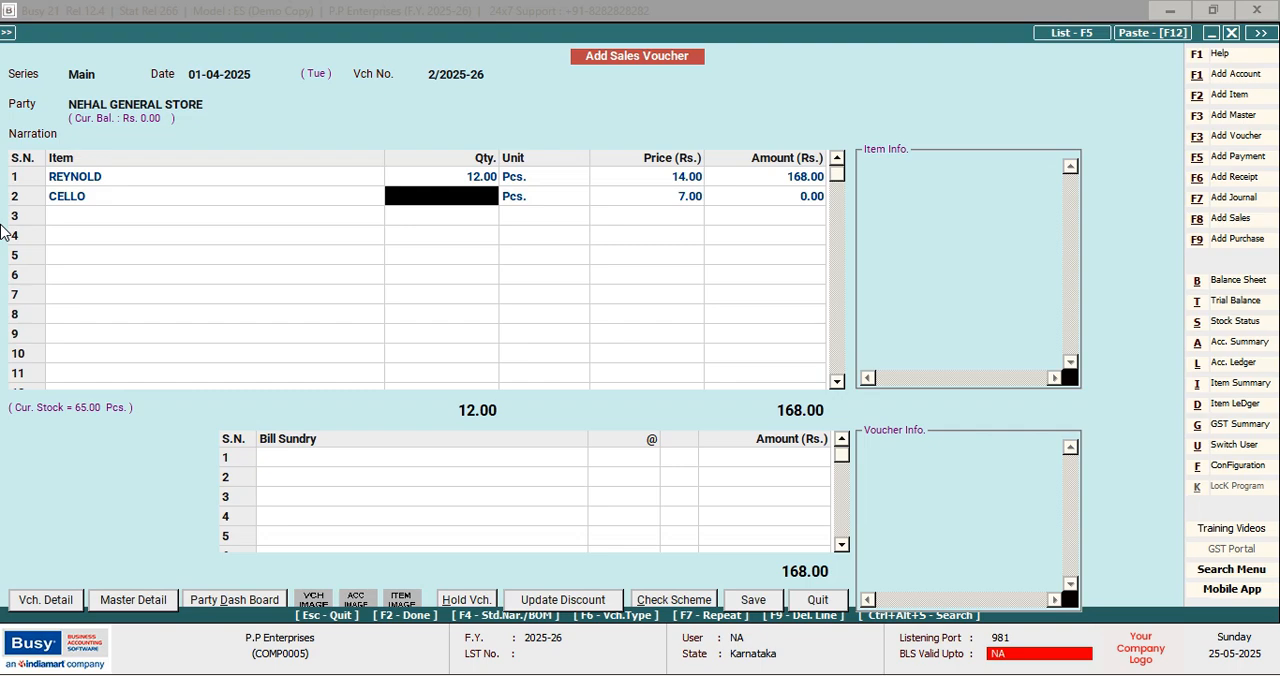
pyautogui.write('15')
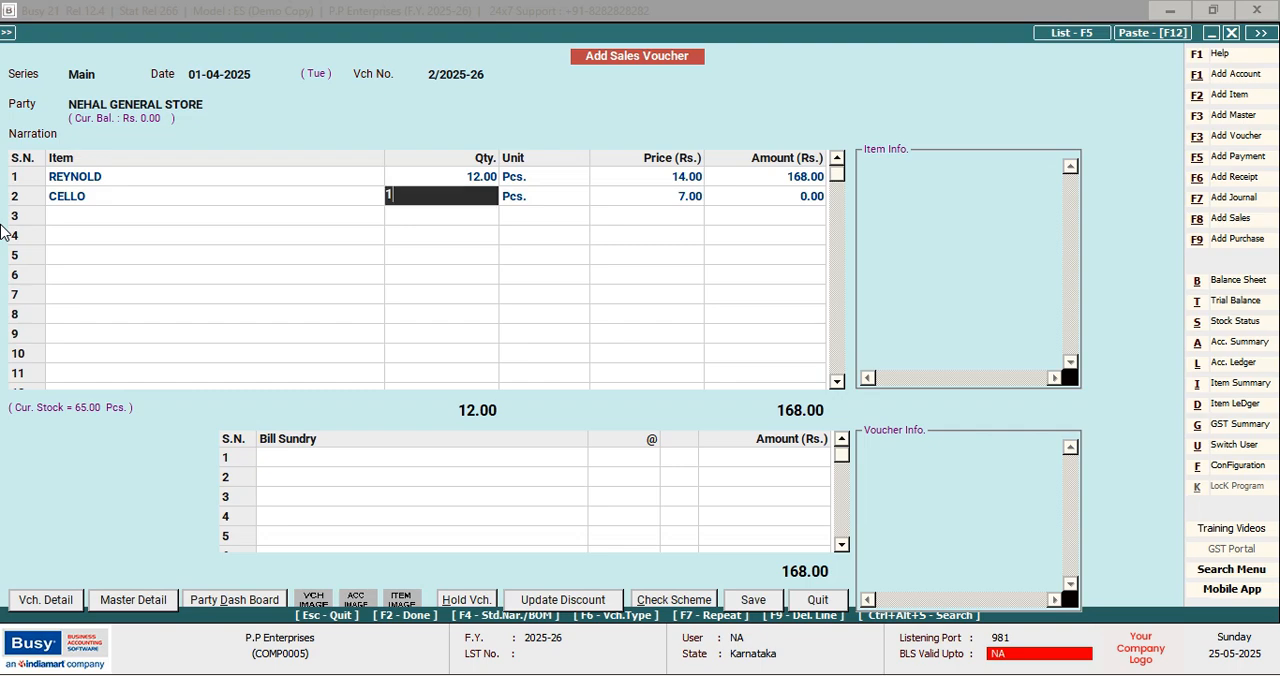
pyautogui.press('Return')
pyautogui.press('Return')
pyautogui.press('Return')
pyautogui.press('Return')
pyautogui.press('Return')
pyautogui.press('Return')
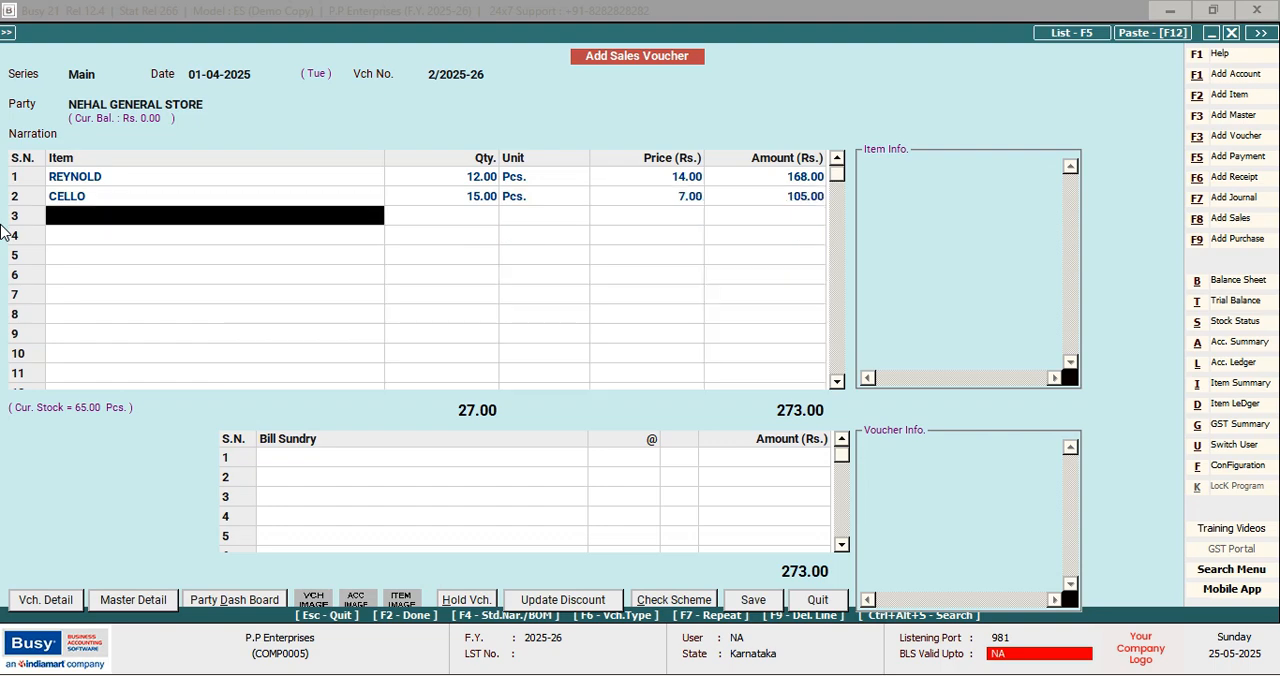
# Add PARKER as the third sales item with 15 Pcs. at Rs. 50.00
pyautogui.write('p')
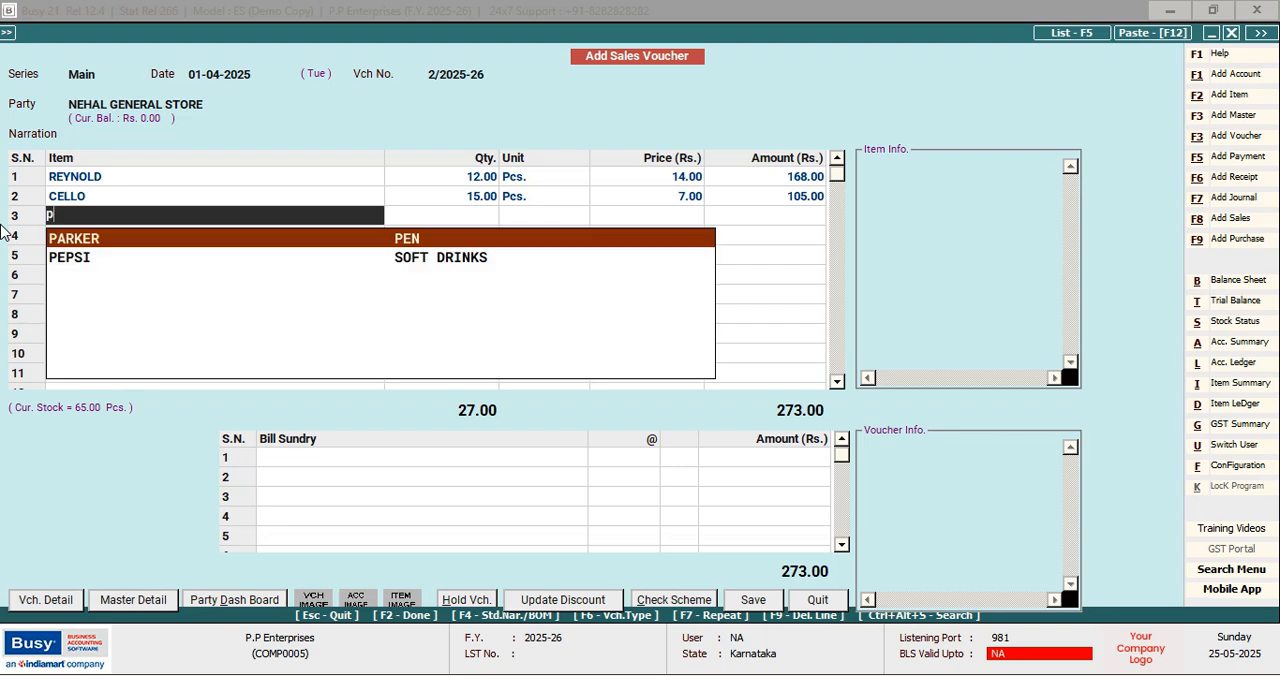
pyautogui.press('Return')
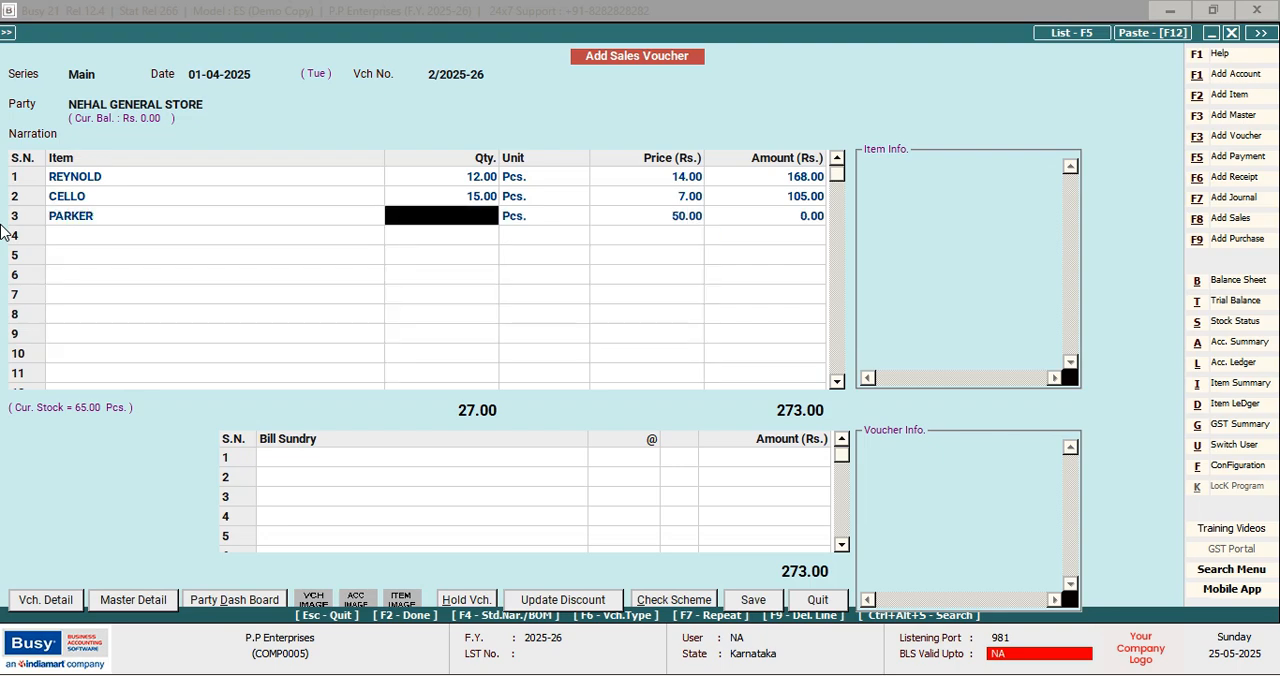
pyautogui.write('15')
pyautogui.press('Return')
pyautogui.press('Return')
pyautogui.press('Return')
pyautogui.press('Return')
pyautogui.press('Return')
pyautogui.press('Return')
pyautogui.press('Return')
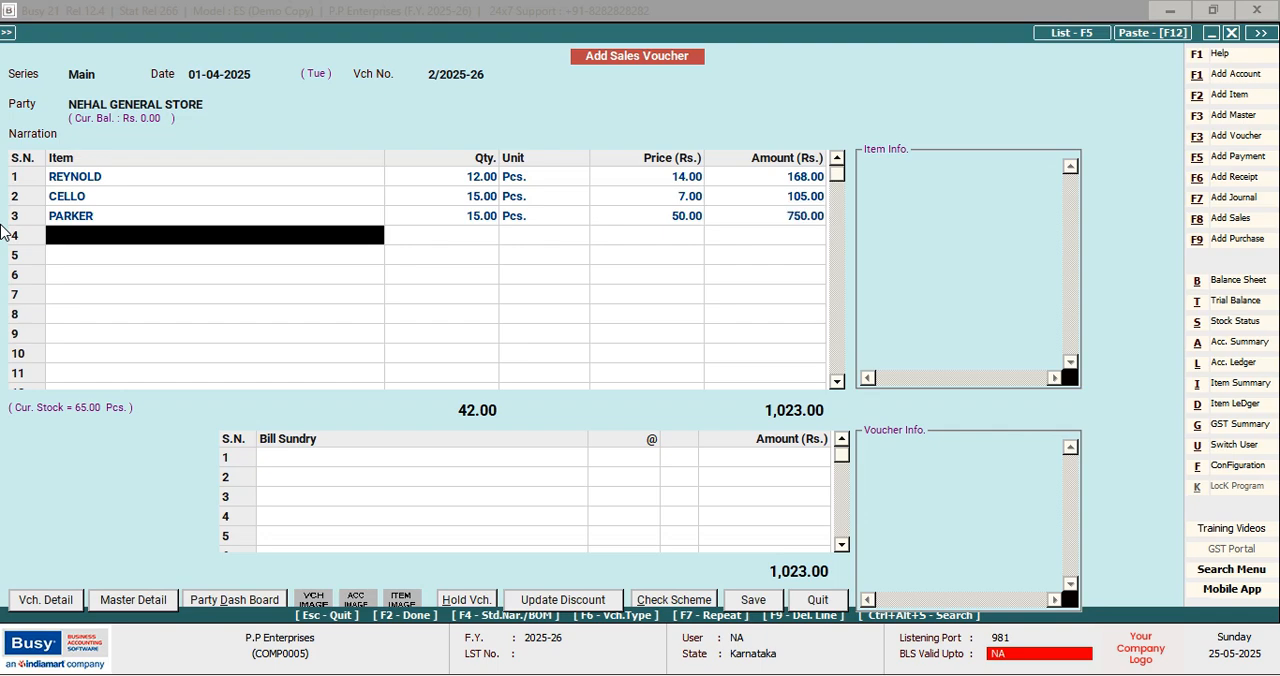
# Add ADD GEL as the fourth sales item with 20 Pcs. at Rs. 20.00 and no discount
pyautogui.press('Return')
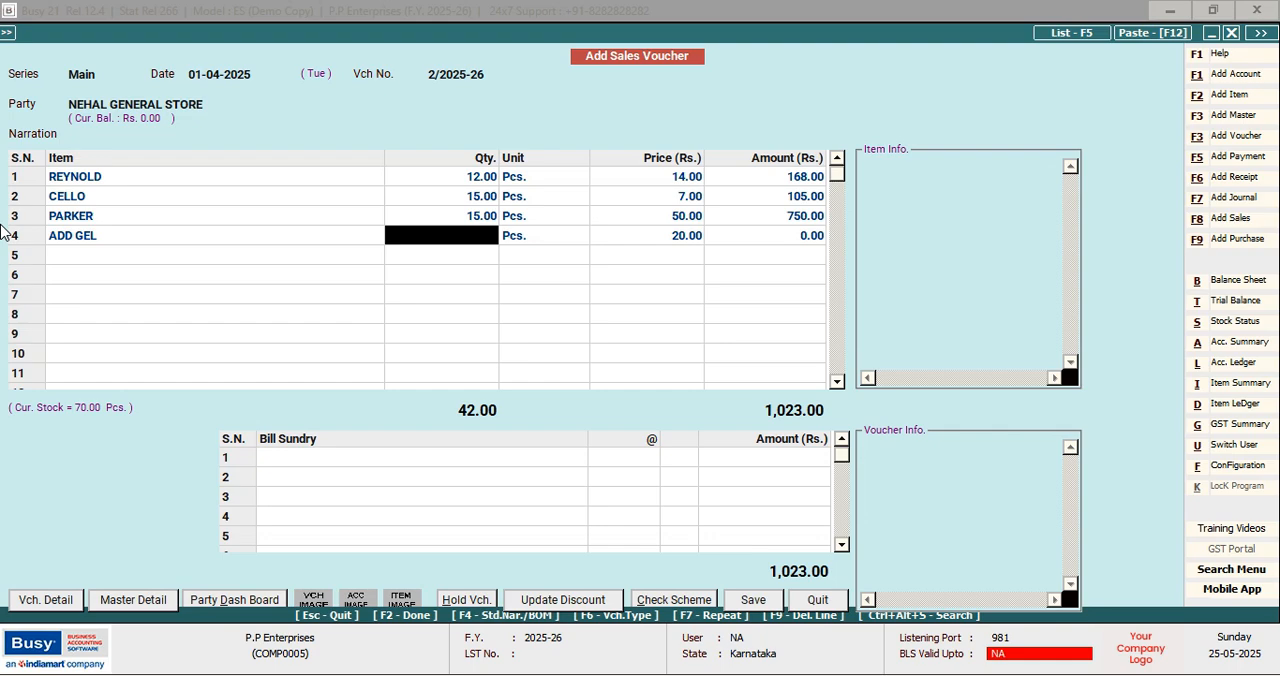
pyautogui.write('20')
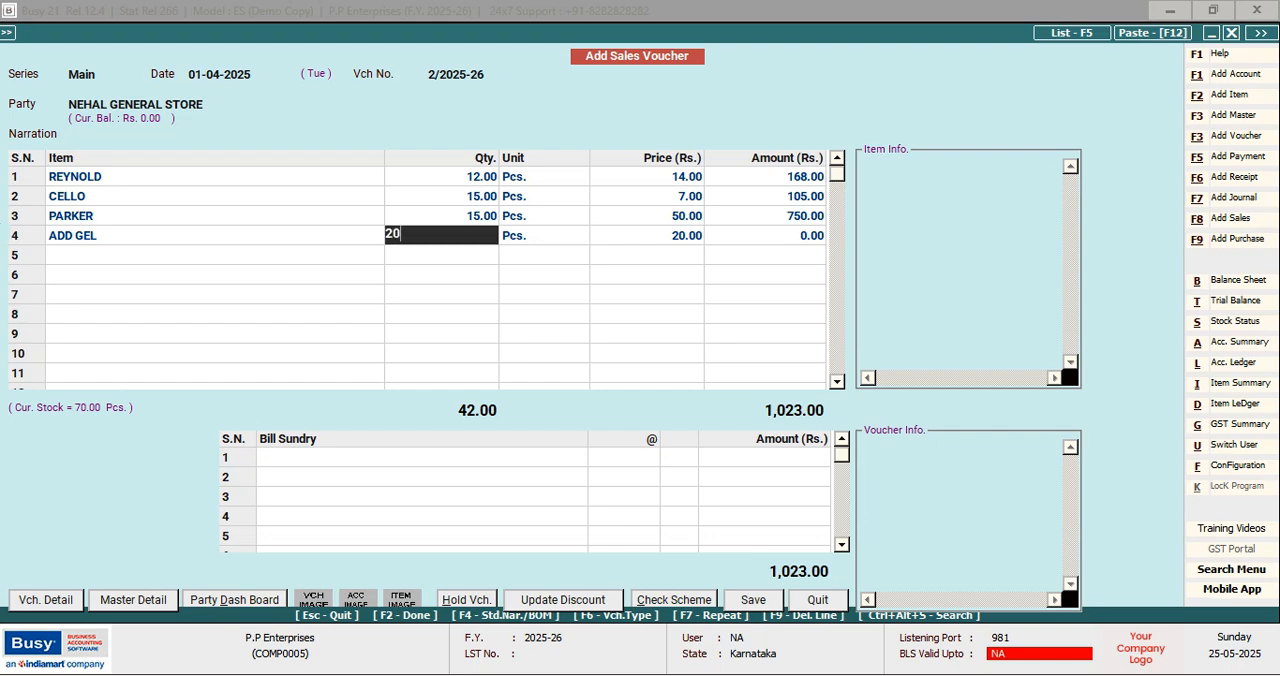
pyautogui.press('Return')
pyautogui.press('Return')
pyautogui.press('Return')
pyautogui.press('Return')
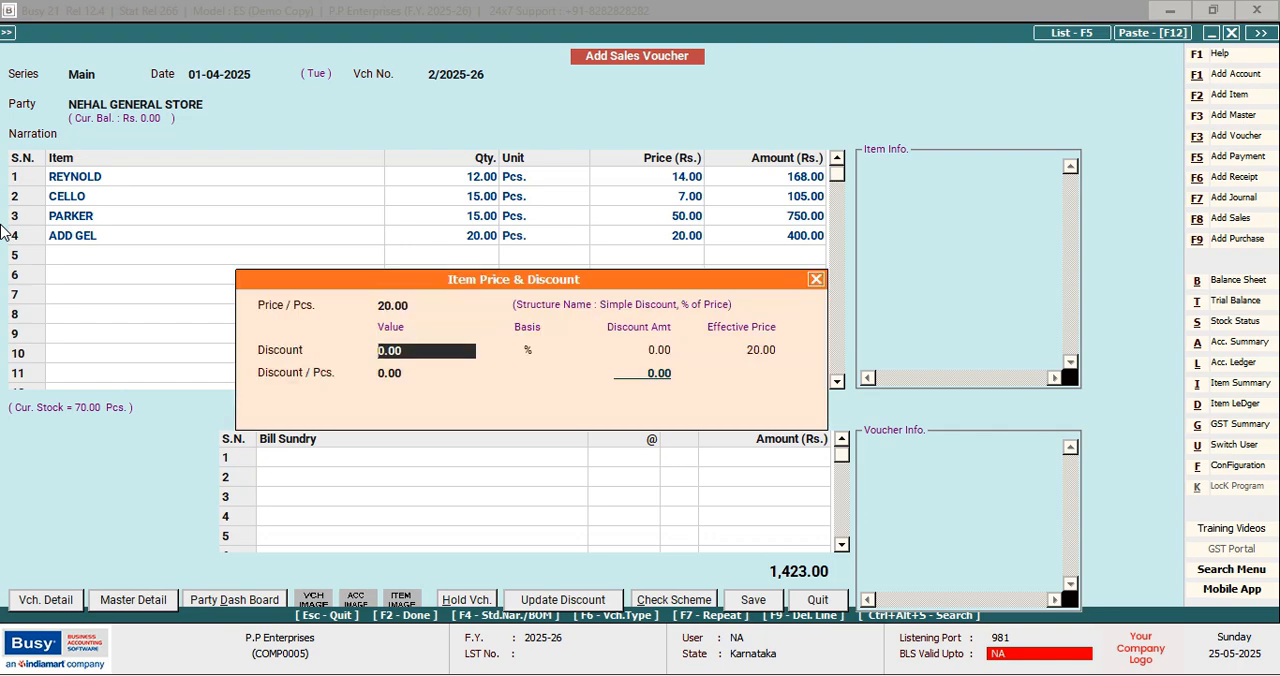
pyautogui.press('Return')
pyautogui.press('Return')
pyautogui.press('Return')
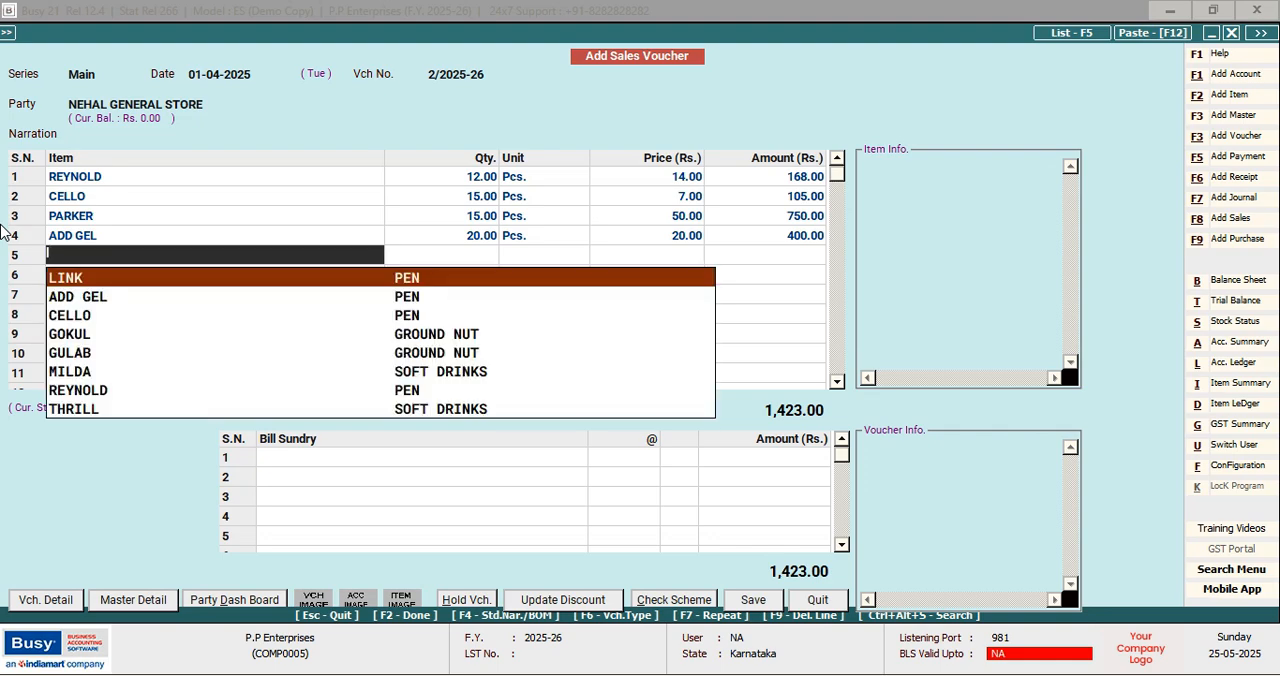
# Add LINK as the fifth sales item with 6 Pcs. at Rs. 5.00
pyautogui.press('Return')
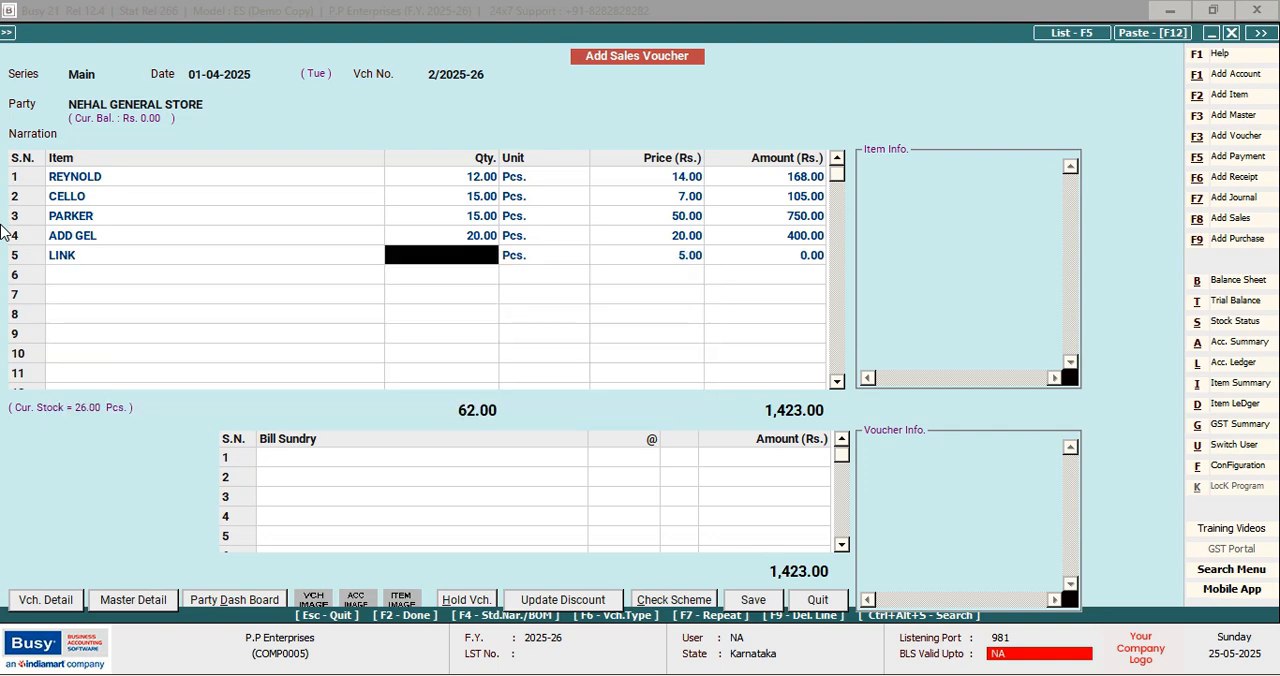
pyautogui.write('6')
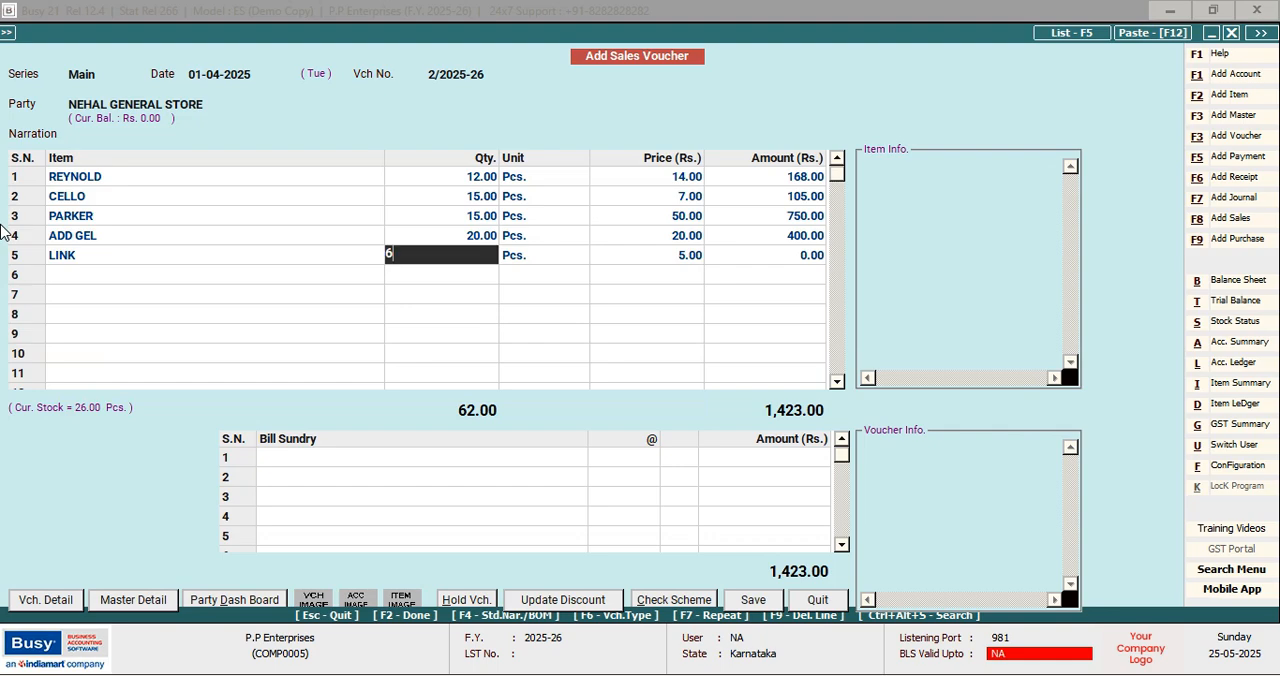
pyautogui.press('Return')
pyautogui.press('Return')
pyautogui.press('Return')
pyautogui.press('Return')
pyautogui.press('Return')
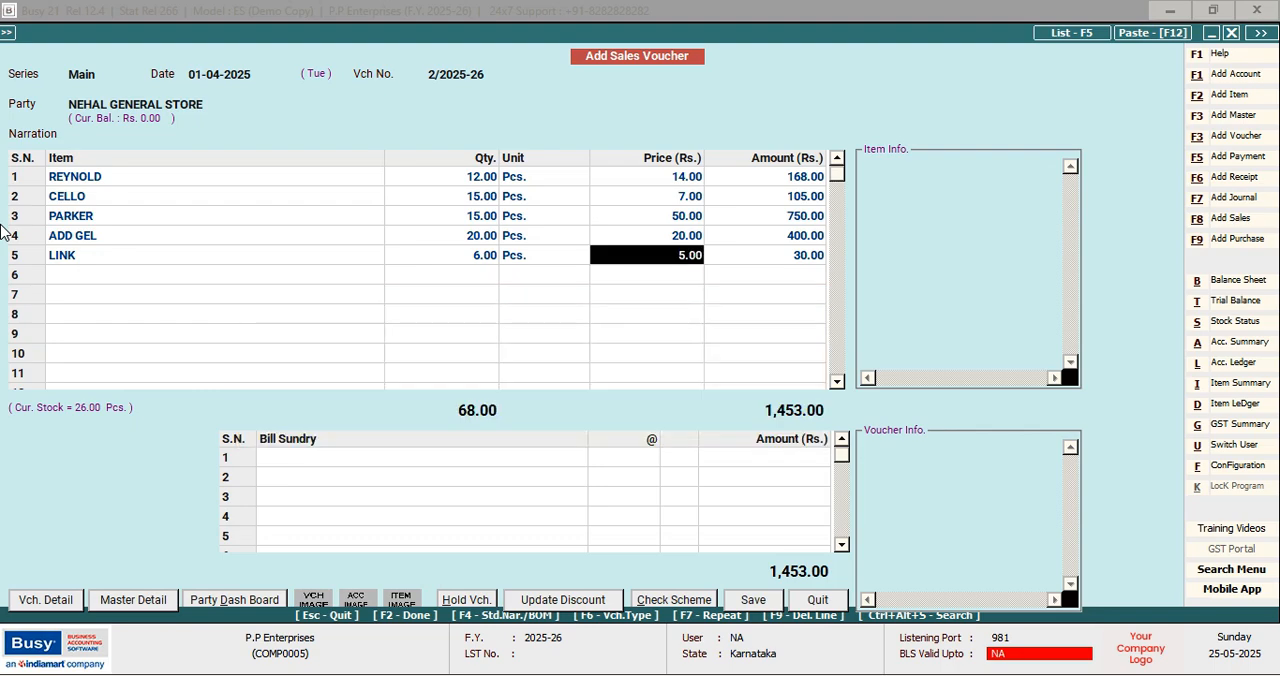
pyautogui.press('Return')
pyautogui.press('Return')
# Finish the item entry and accept the full amount as a new reference due 01-04-2025 in the bill-by-bill adjustment
pyautogui.press('Return')
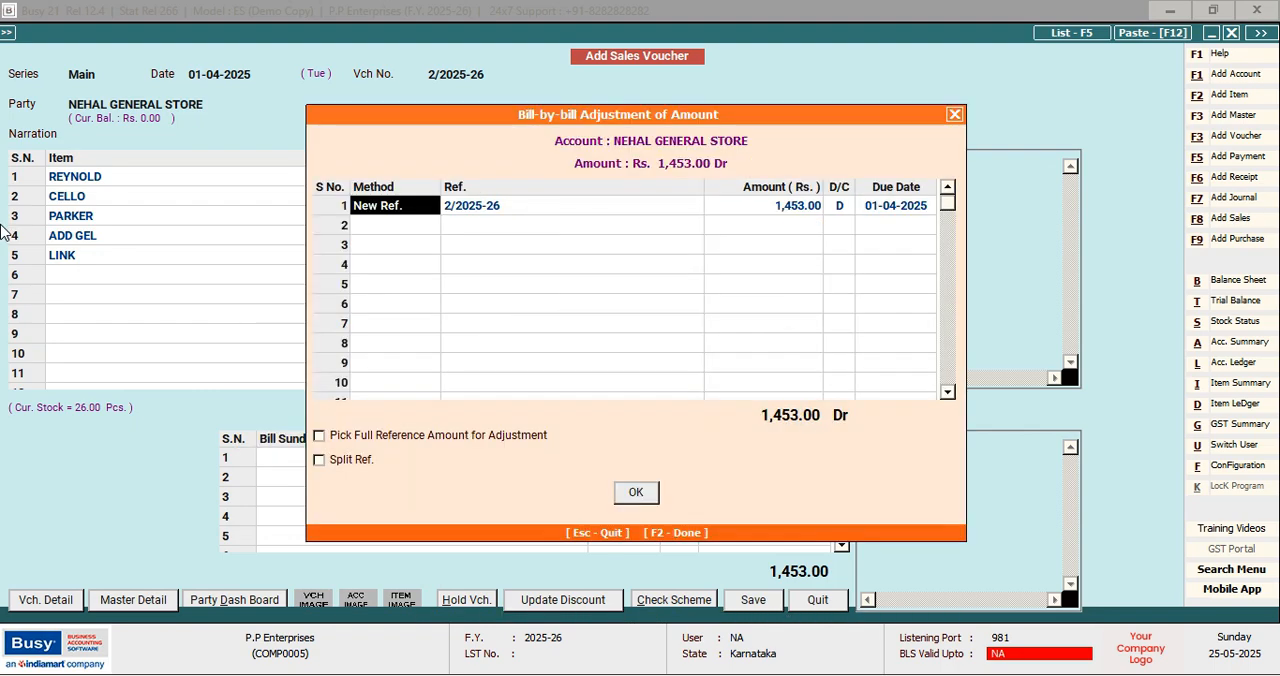
pyautogui.press('Return')
pyautogui.press('Return')
pyautogui.press('Return')
pyautogui.press('Return')
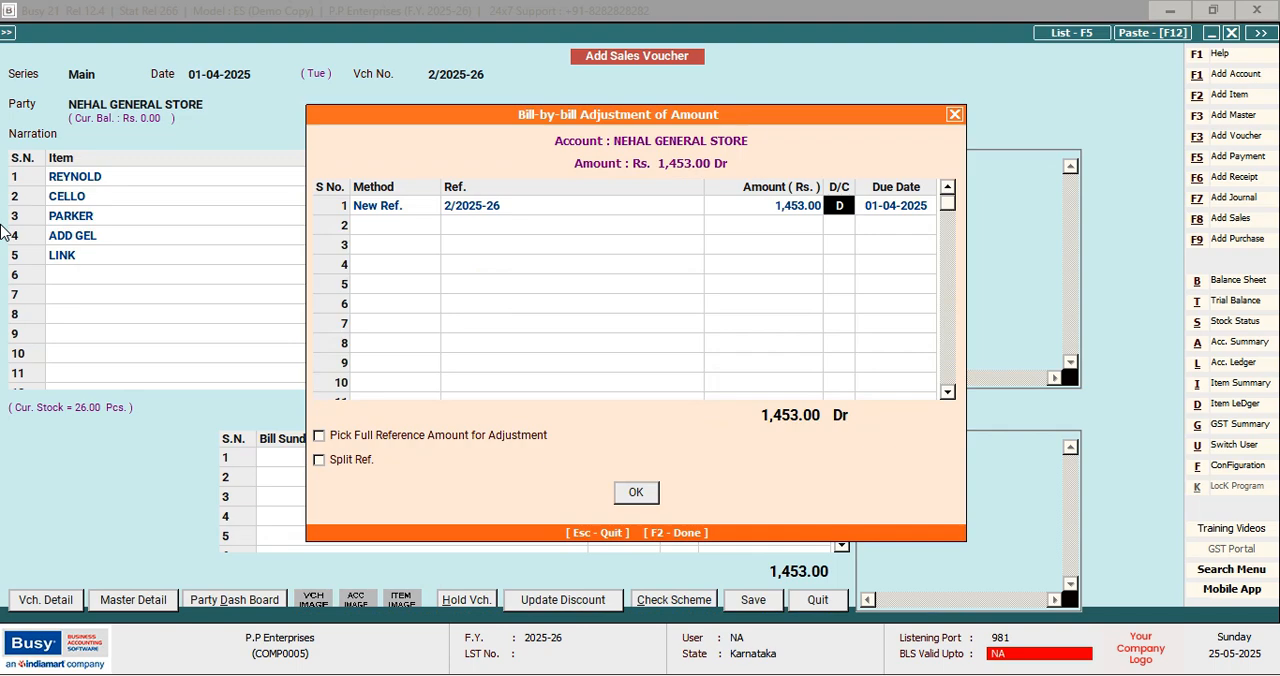
pyautogui.press('Return')
pyautogui.press('Return')
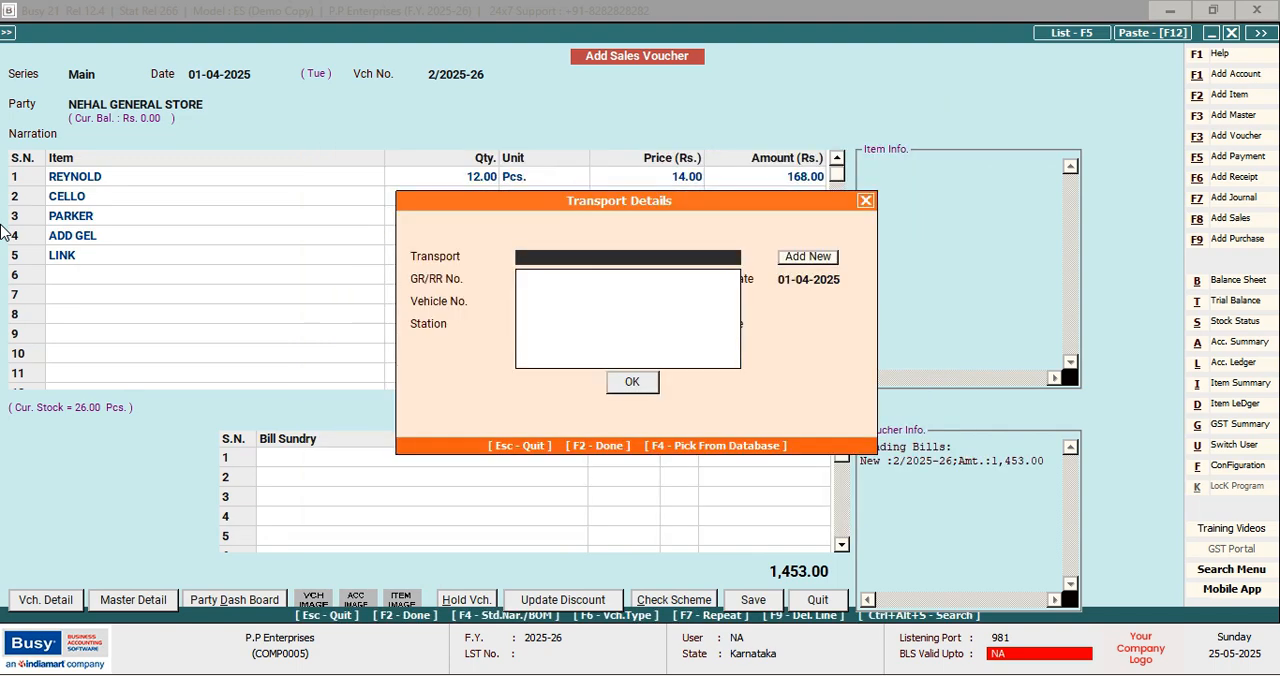
# Leave the transport details blank, save the sales voucher and proceed to its invoice printing options
pyautogui.press('F2')
pyautogui.press('Return')
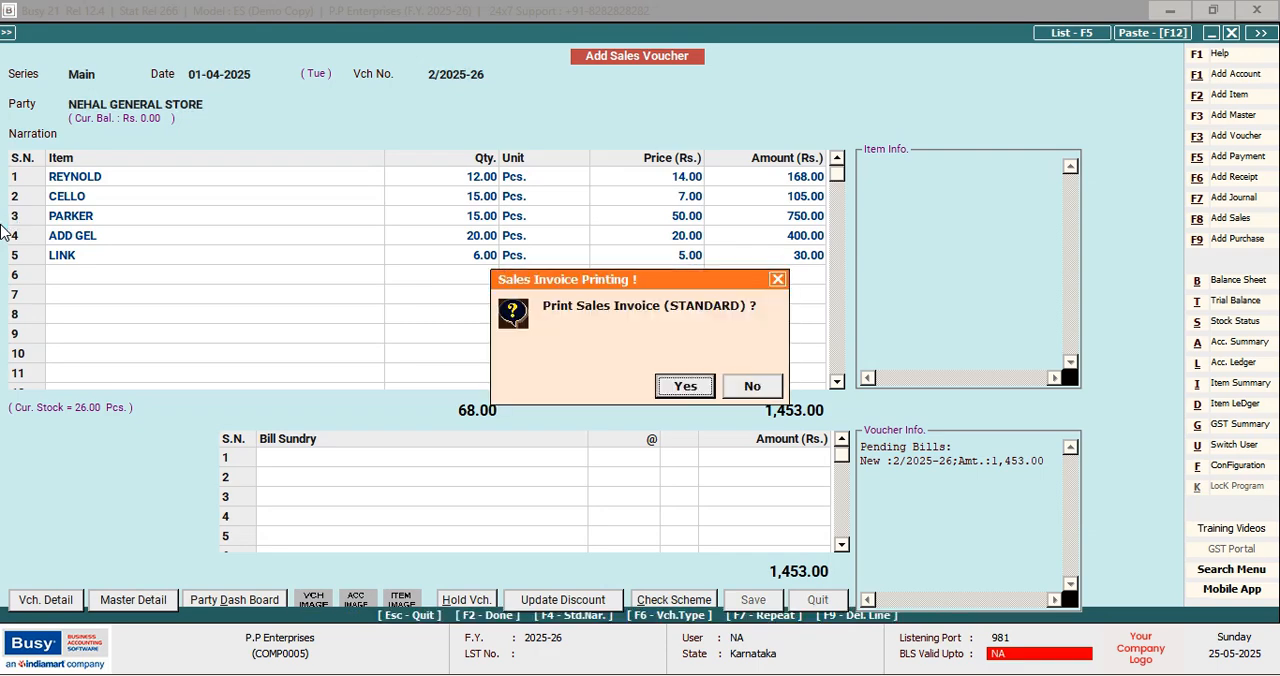
pyautogui.press('Return')
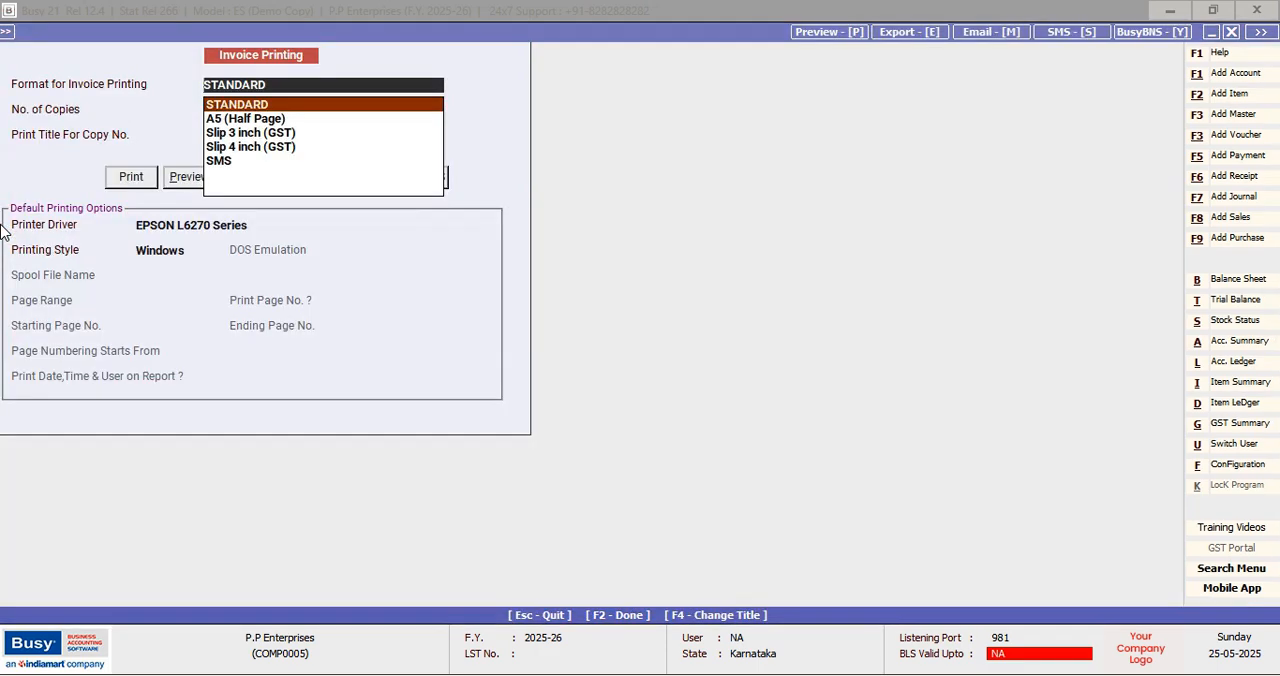
# Leave the invoice printing options without printing and start a new sales return (credit note) voucher
pyautogui.press('Return')
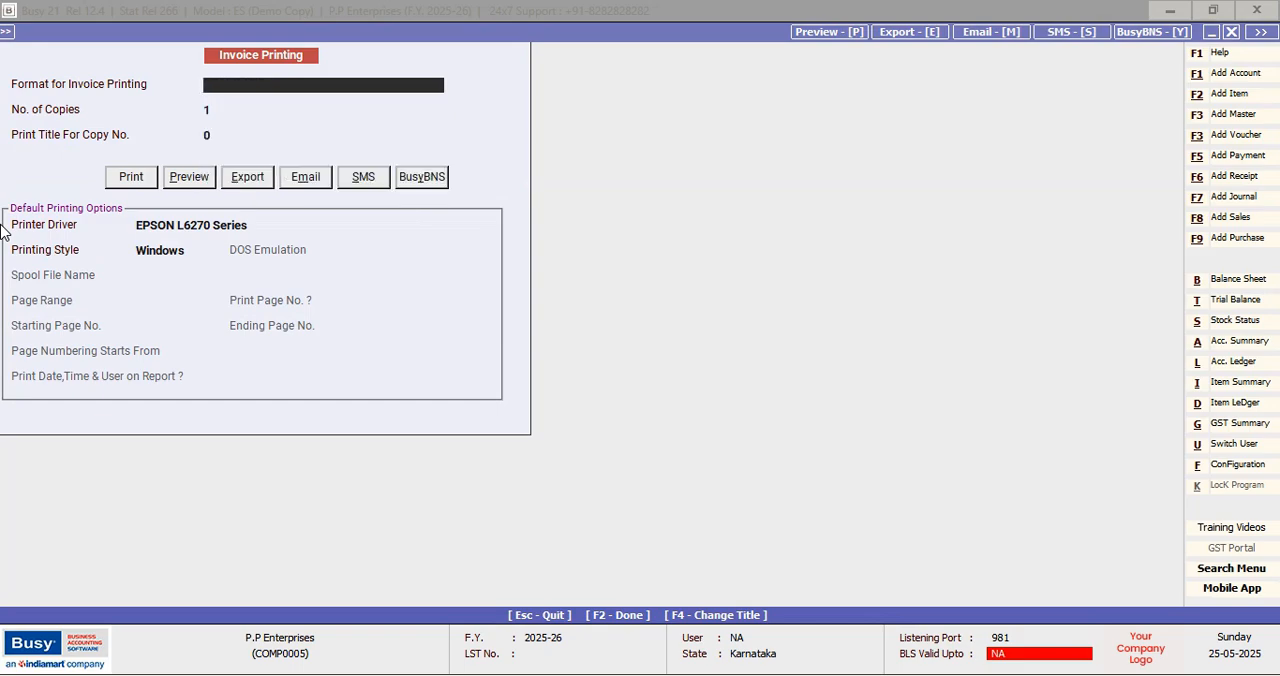
pyautogui.press('Escape')
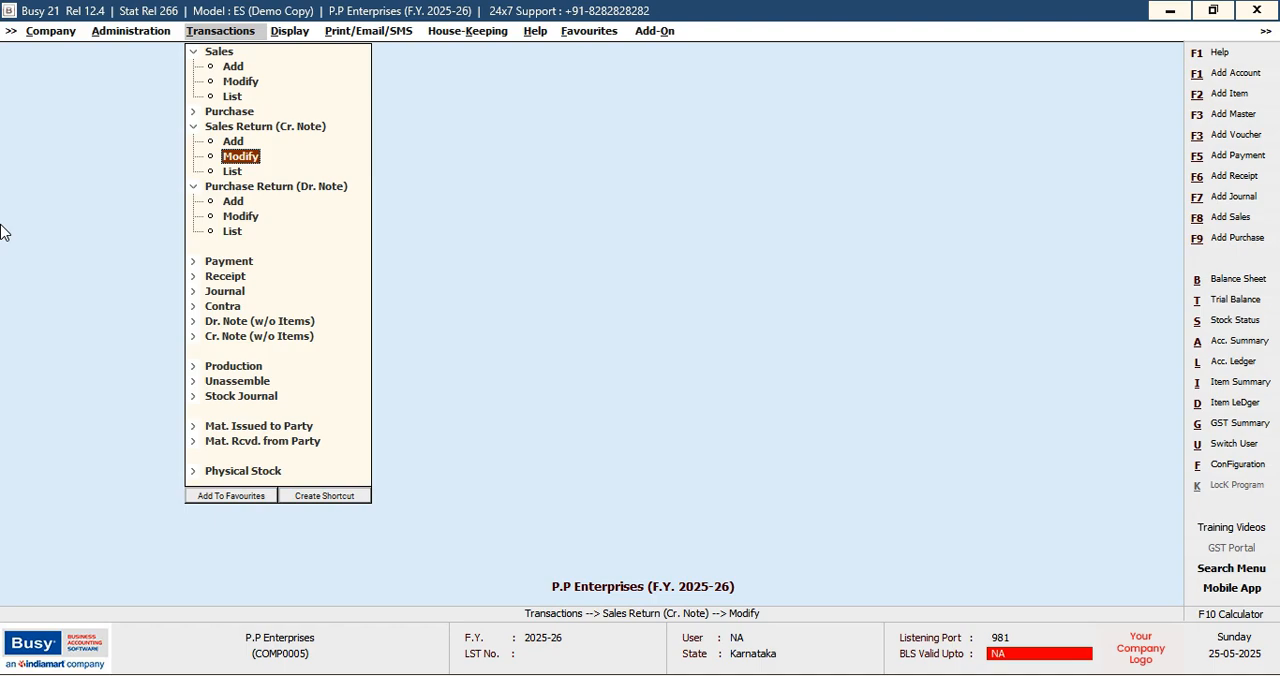
pyautogui.press('Up')
pyautogui.press('Return')
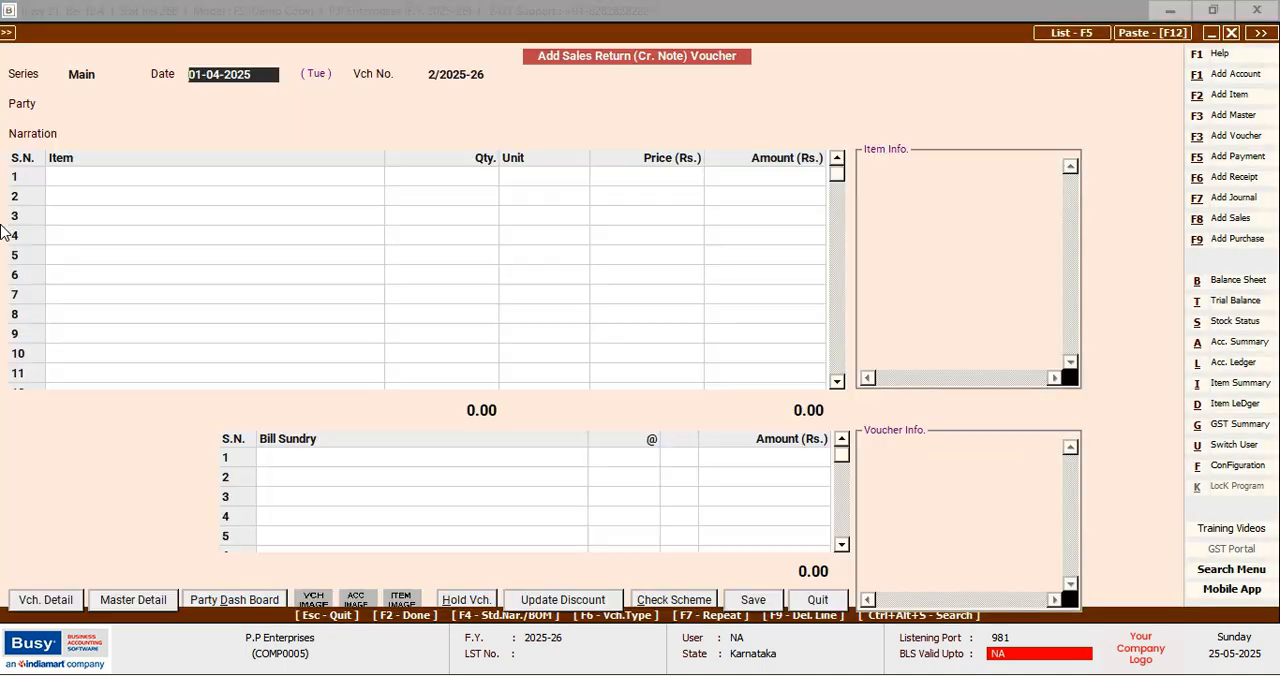
# Keep 01-04-2025 as the sales return date and select NEHAL GENERAL STORE as the party
pyautogui.press('Return')
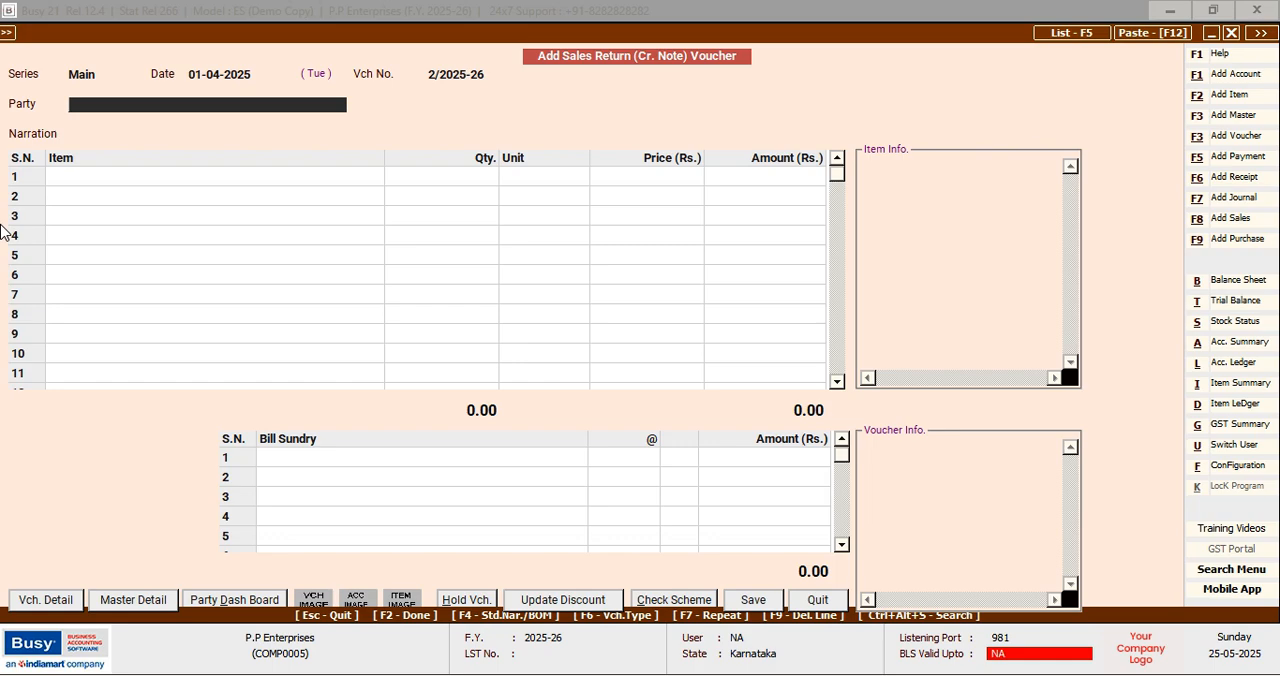
pyautogui.write('N')
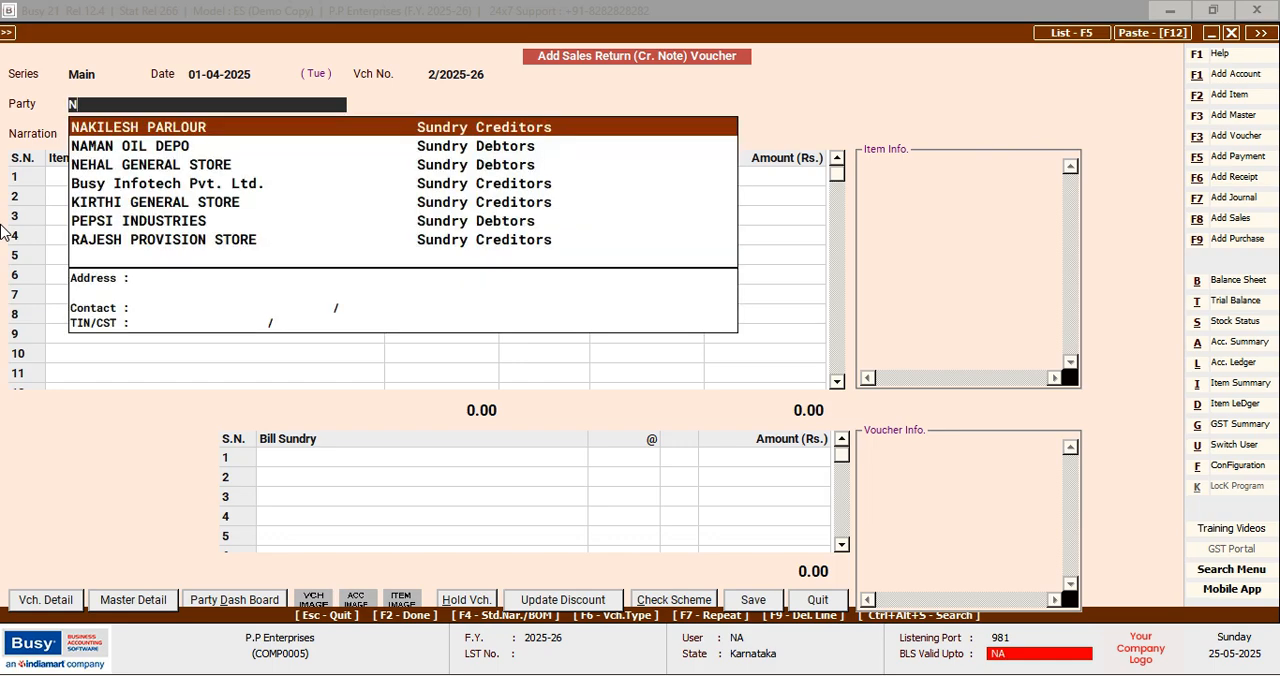
pyautogui.press('Down')
pyautogui.press('Down')
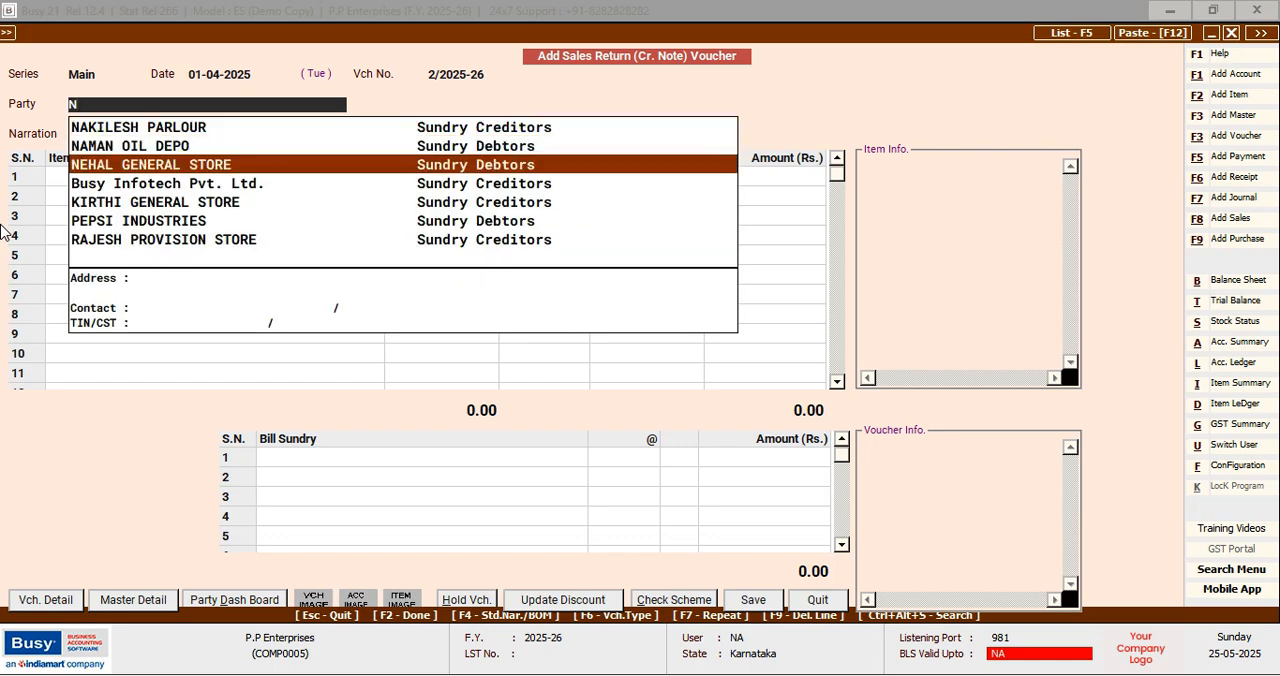
pyautogui.press('Return')
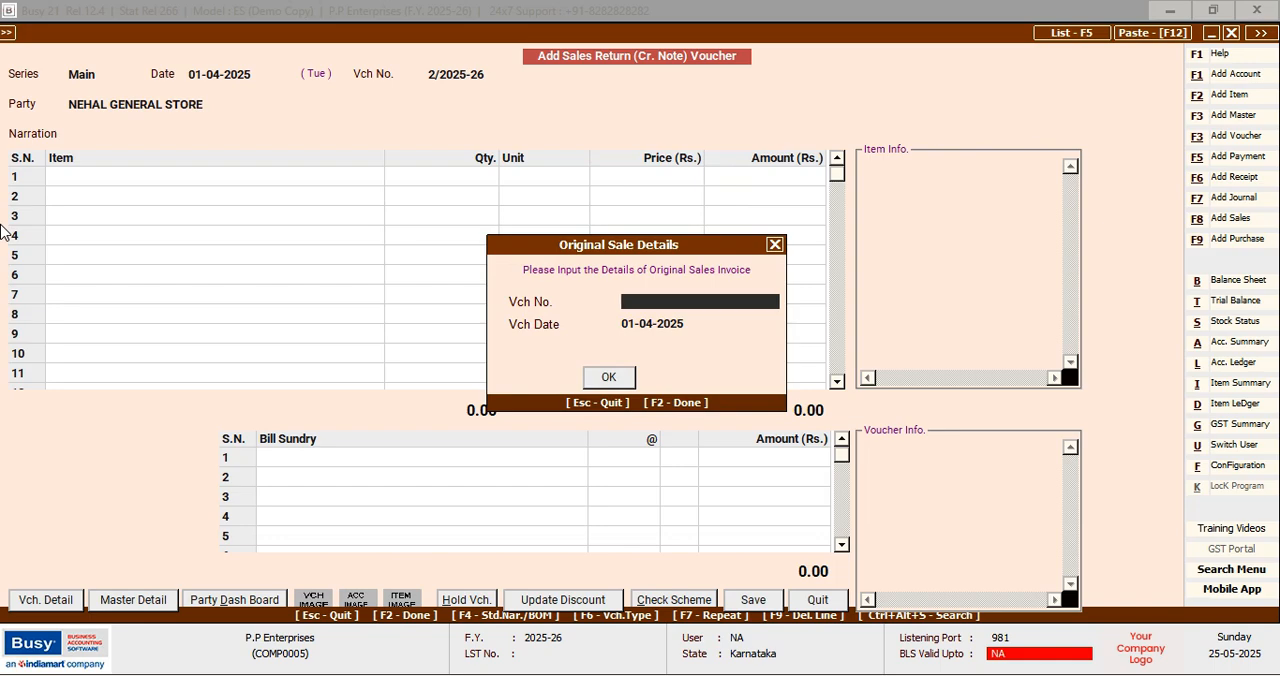
# Enter 2/2025-26 dated 01-04-2025 as the original sales invoice and copy its item details into the return
pyautogui.write('2/2025-26')
pyautogui.press('Return')
pyautogui.press('Return')
pyautogui.press('Return')
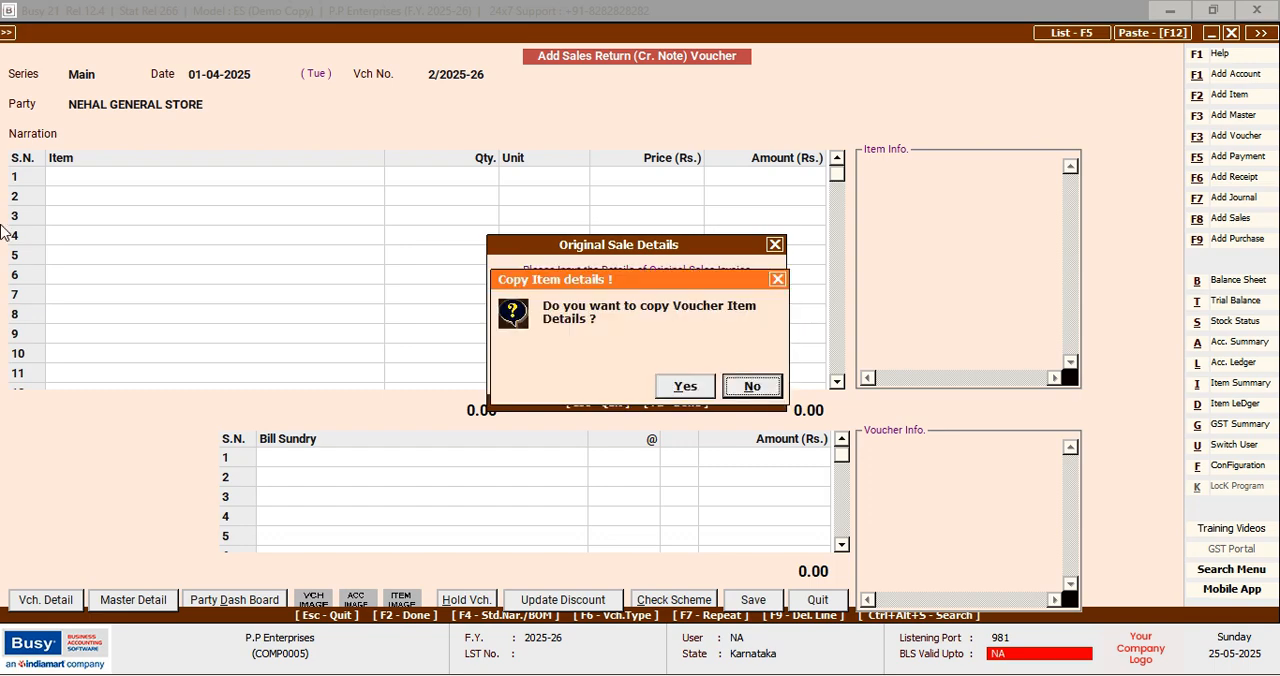
pyautogui.press('Left')
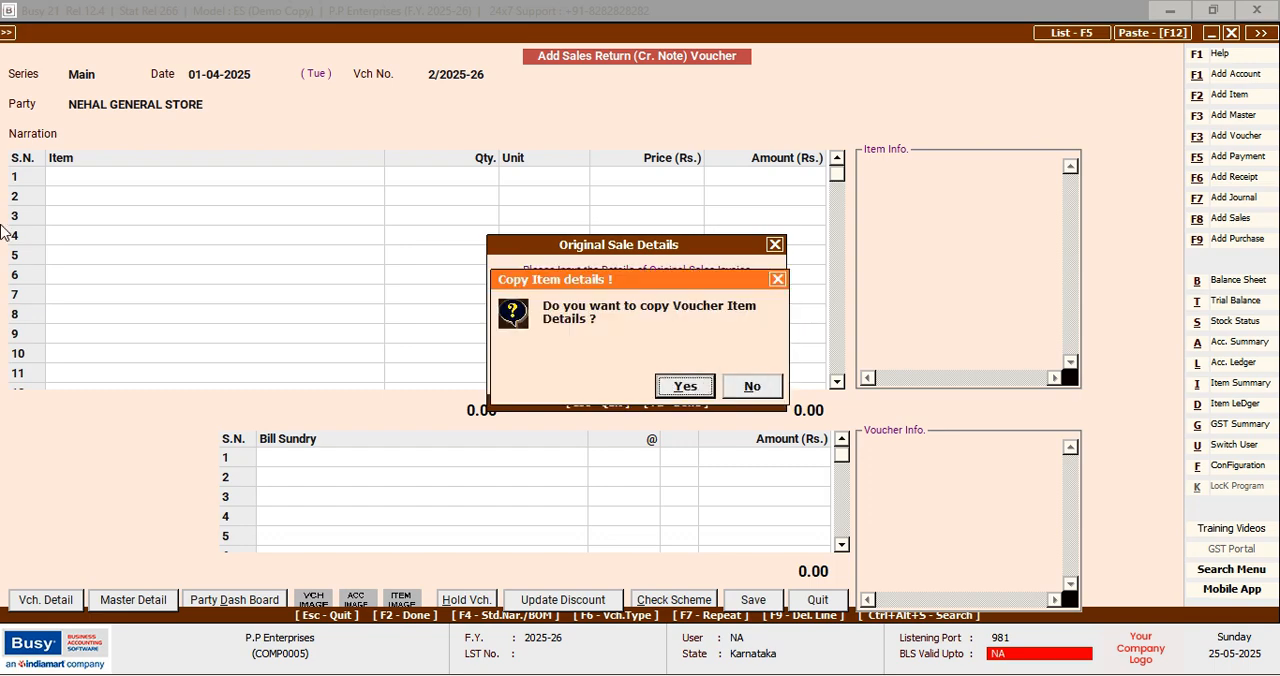
pyautogui.press('Return')
pyautogui.press('Return')
pyautogui.press('Return')
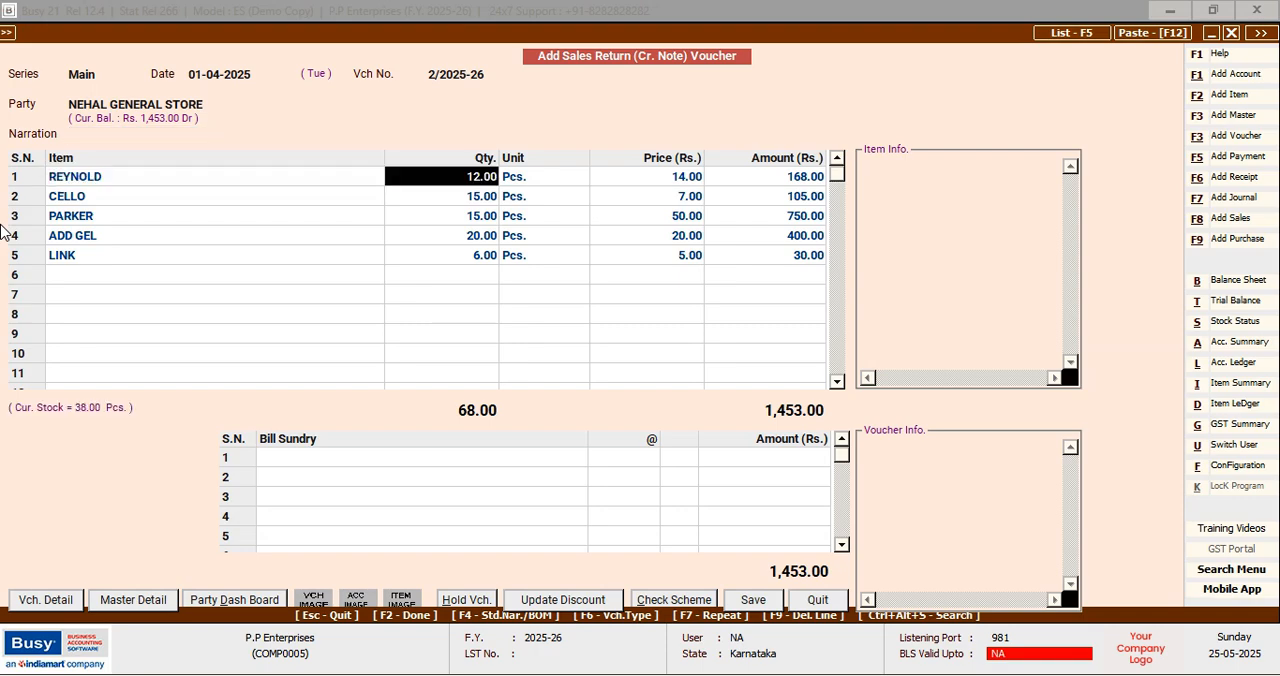
# Set the returned REYNOLD quantity to 6 Pcs., keeping the price of Rs. 14.00 and no discount
pyautogui.write('6')
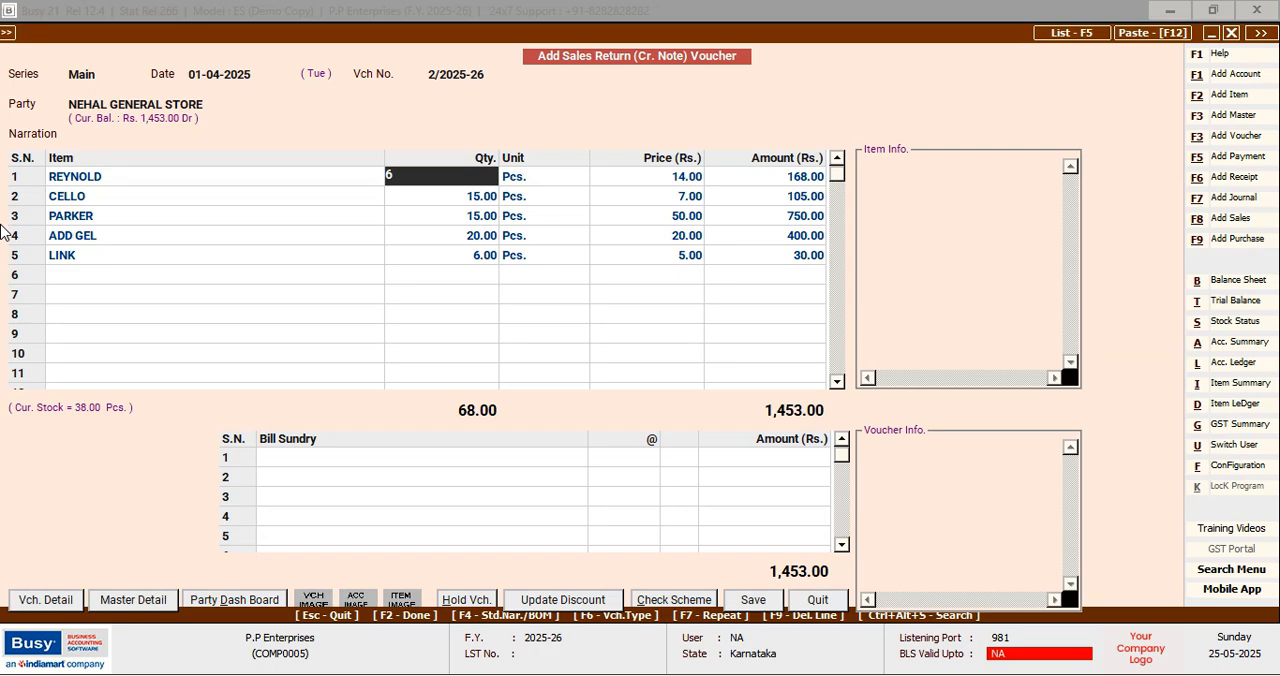
pyautogui.press('Return')
pyautogui.press('Return')
pyautogui.press('Return')
pyautogui.press('Return')
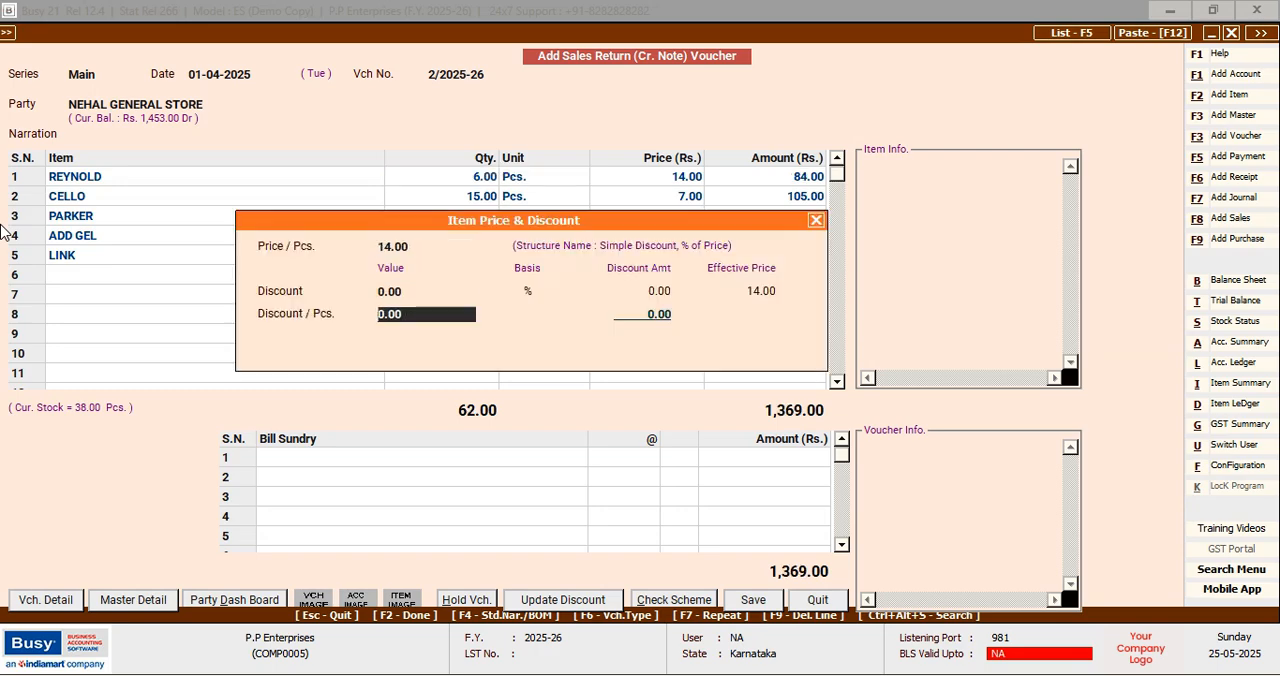
pyautogui.press('Return')
pyautogui.press('Return')
pyautogui.press('Return')
pyautogui.press('Return')
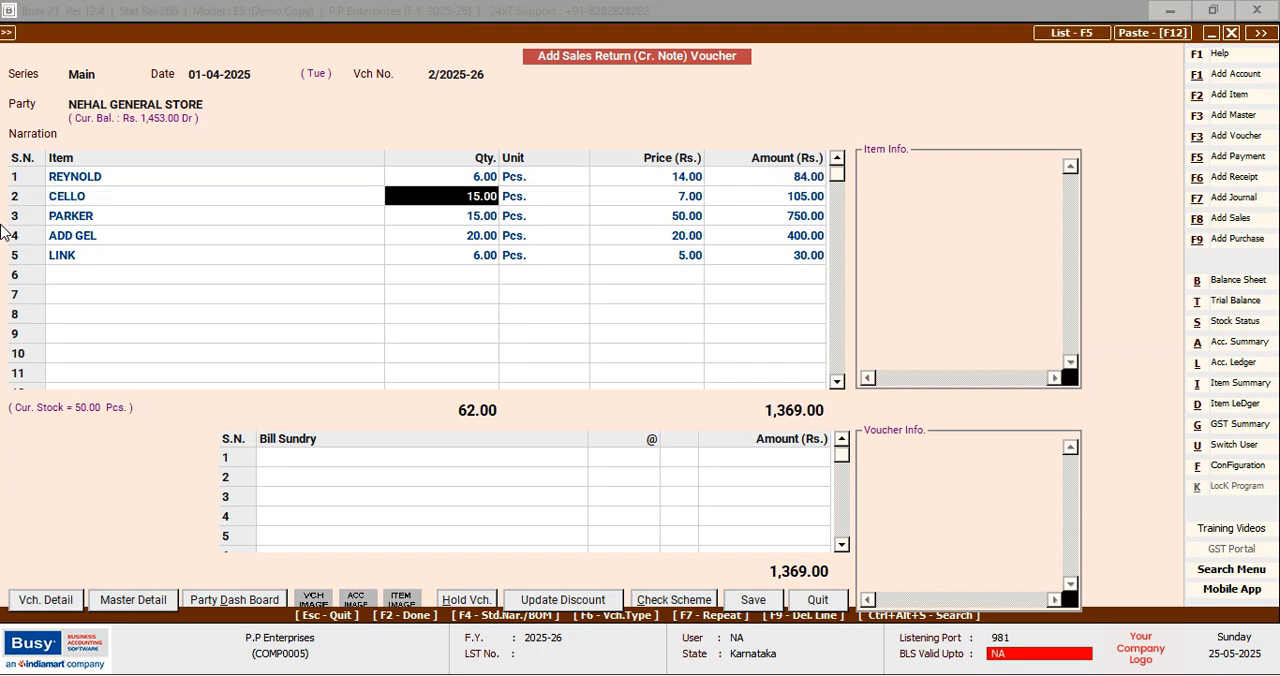
# Set the returned quantities of CELLO and PARKER to 5 Pcs. each
pyautogui.write('5')
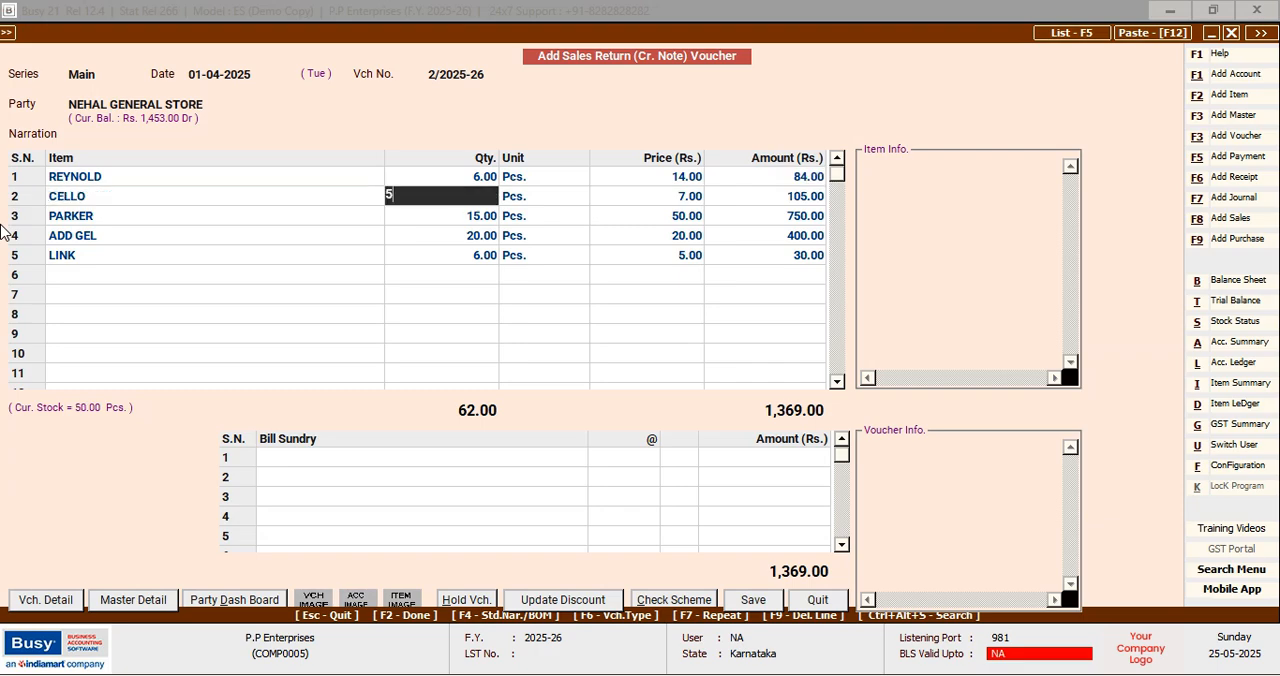
pyautogui.press('Return')
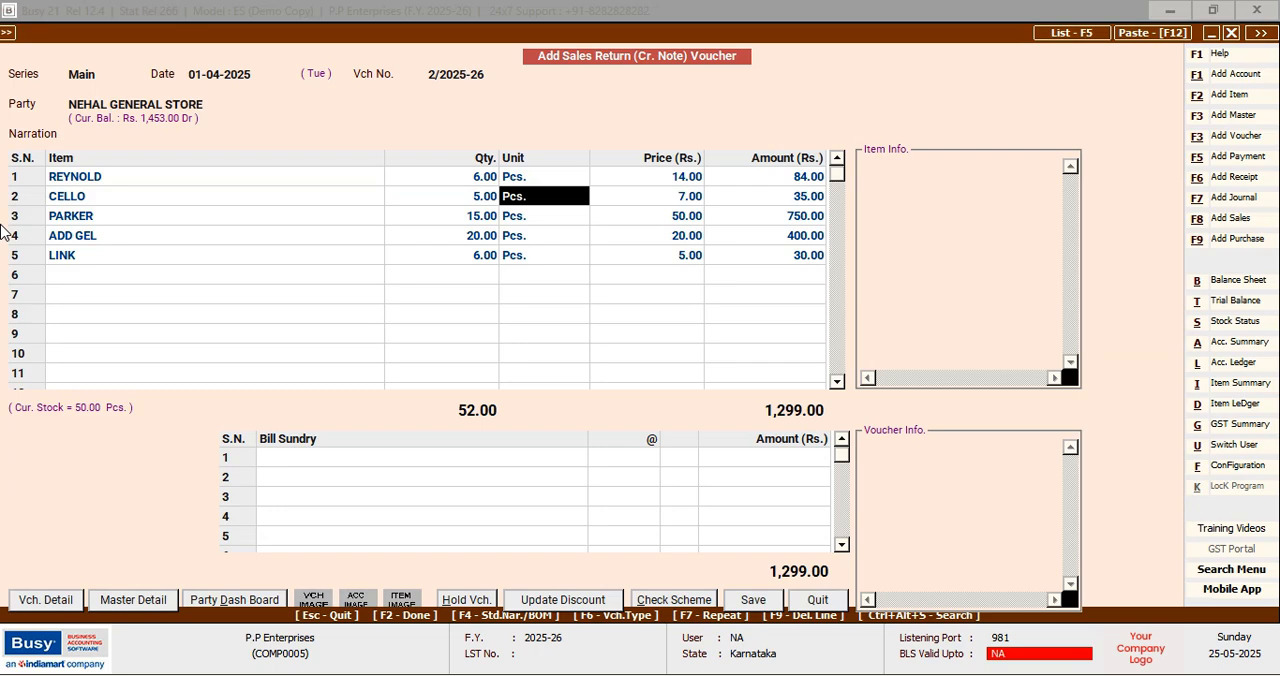
pyautogui.press('Down')
pyautogui.press('Left')
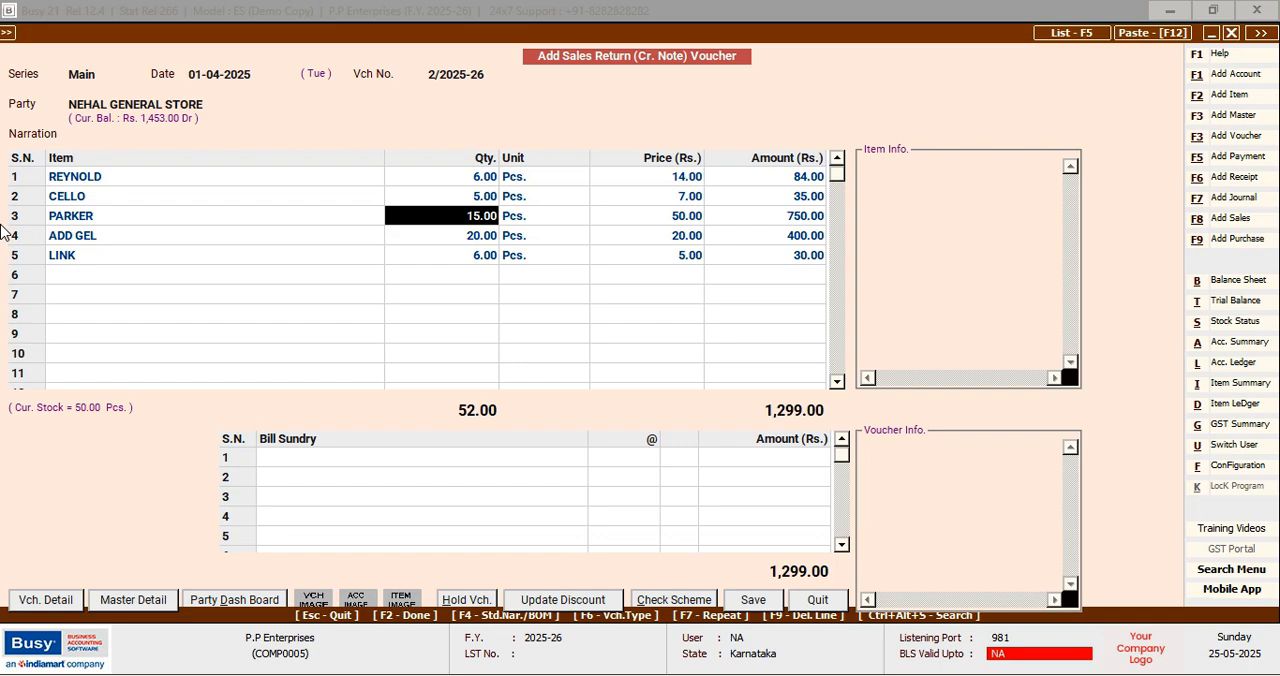
pyautogui.write('5')
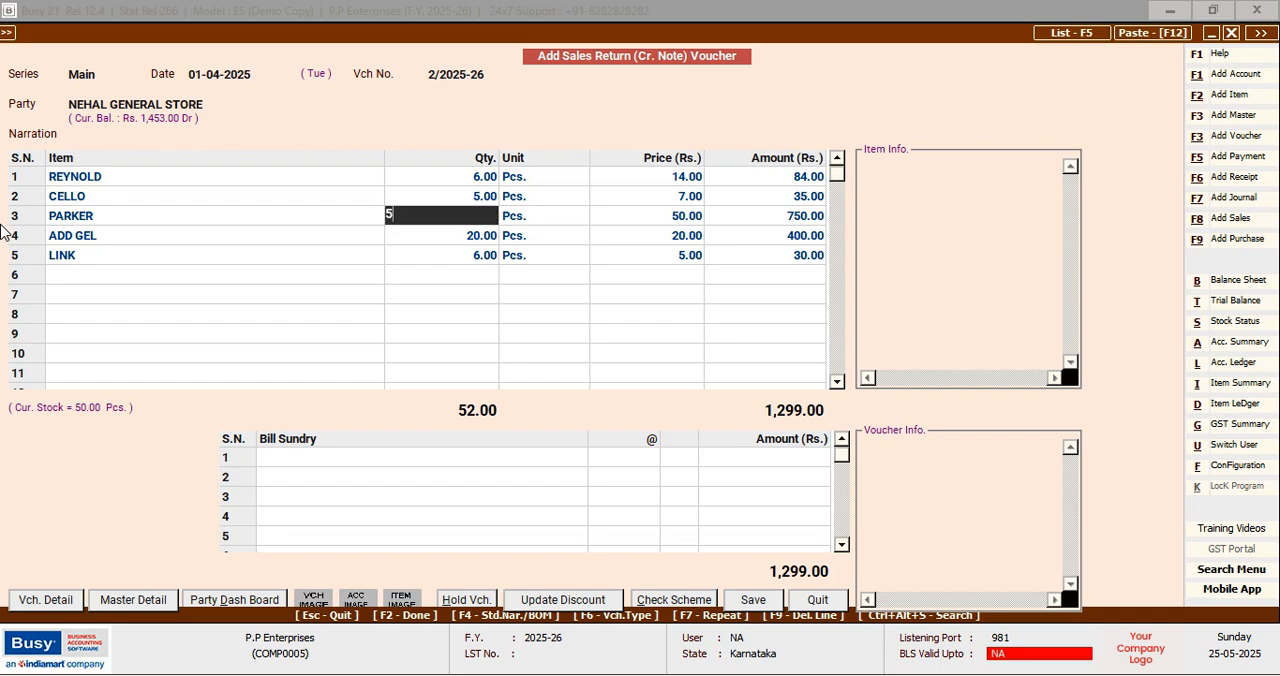
pyautogui.press('Return')
# Set the returned quantities to 8 Pcs. for ADD GEL and 2 Pcs. for LINK
pyautogui.press('Down')
pyautogui.press('Left')
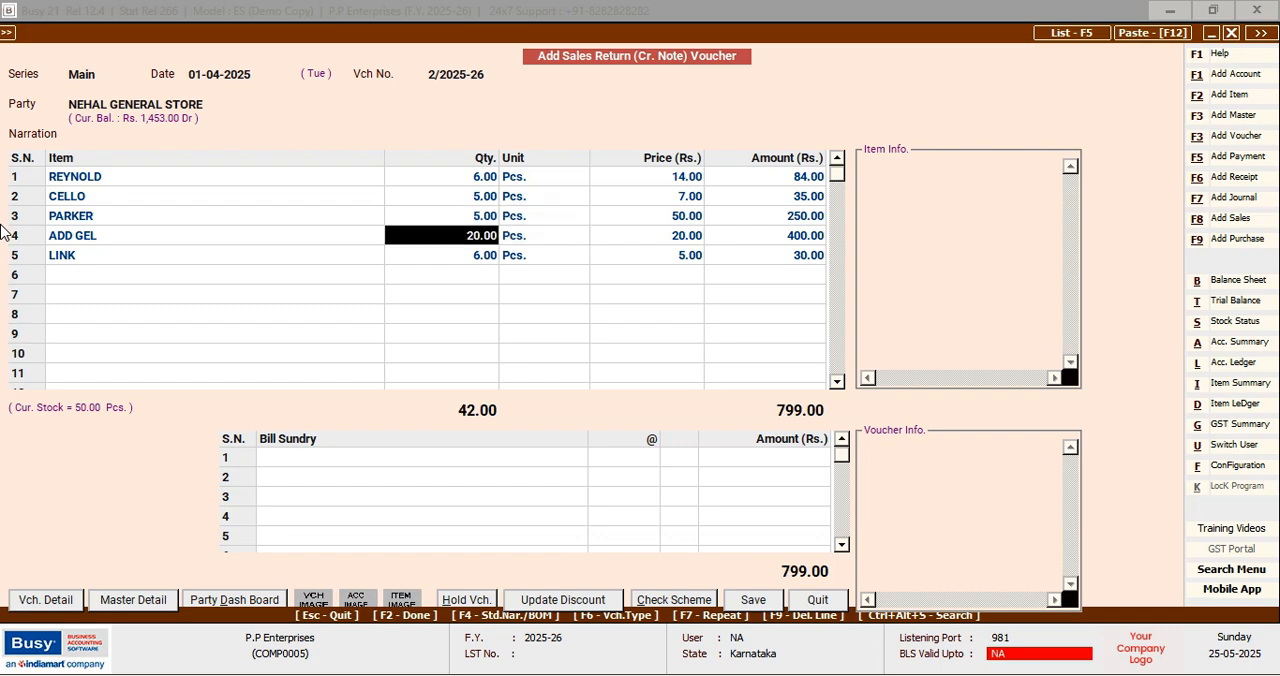
pyautogui.write('8')
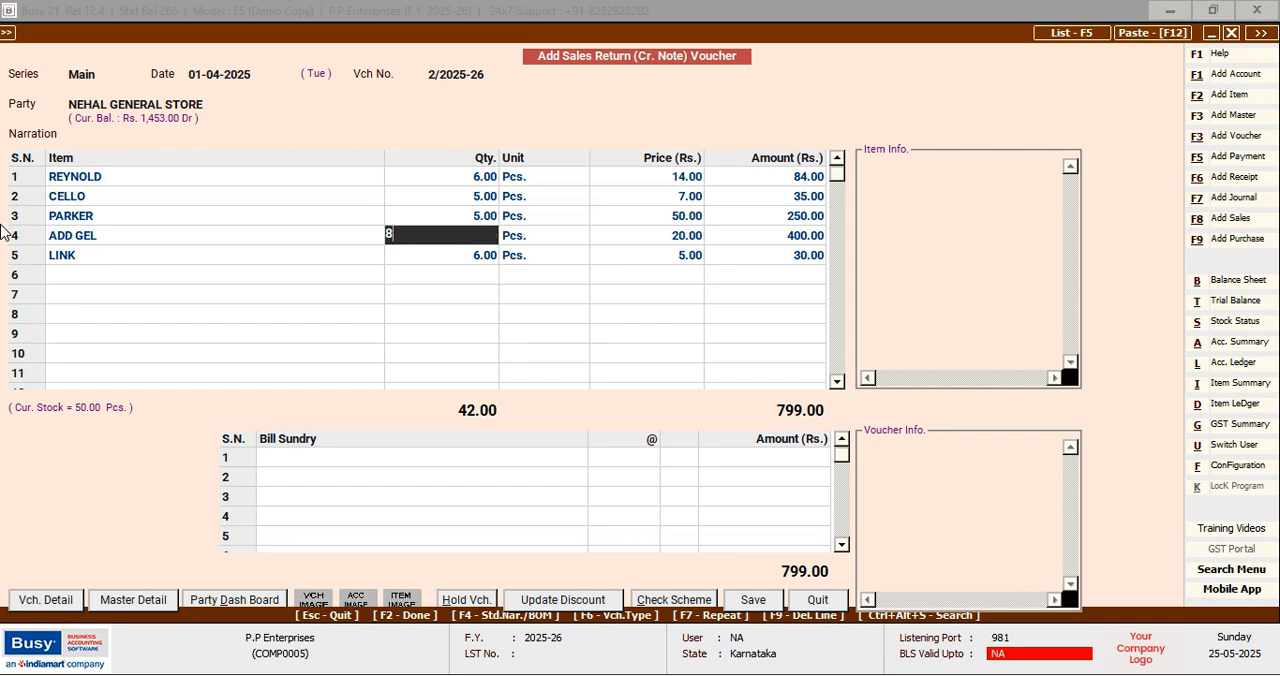
pyautogui.press('Return')
pyautogui.press('Left')
pyautogui.press('Down')
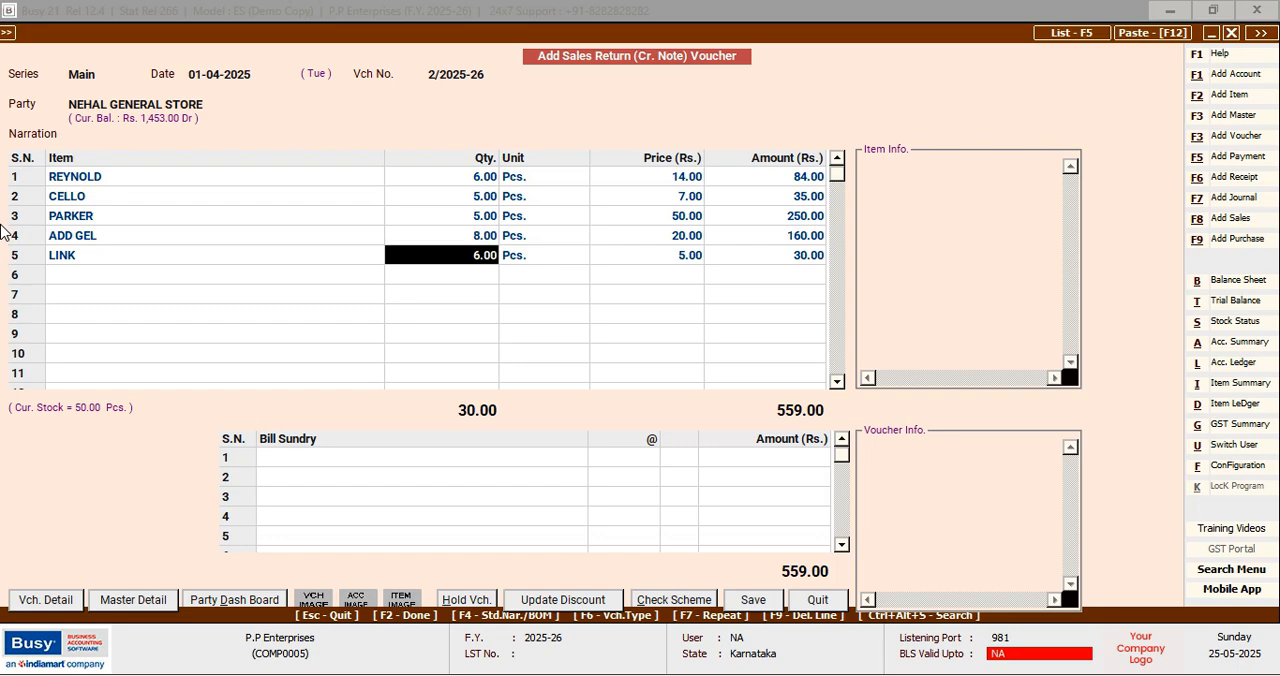
pyautogui.write('2')
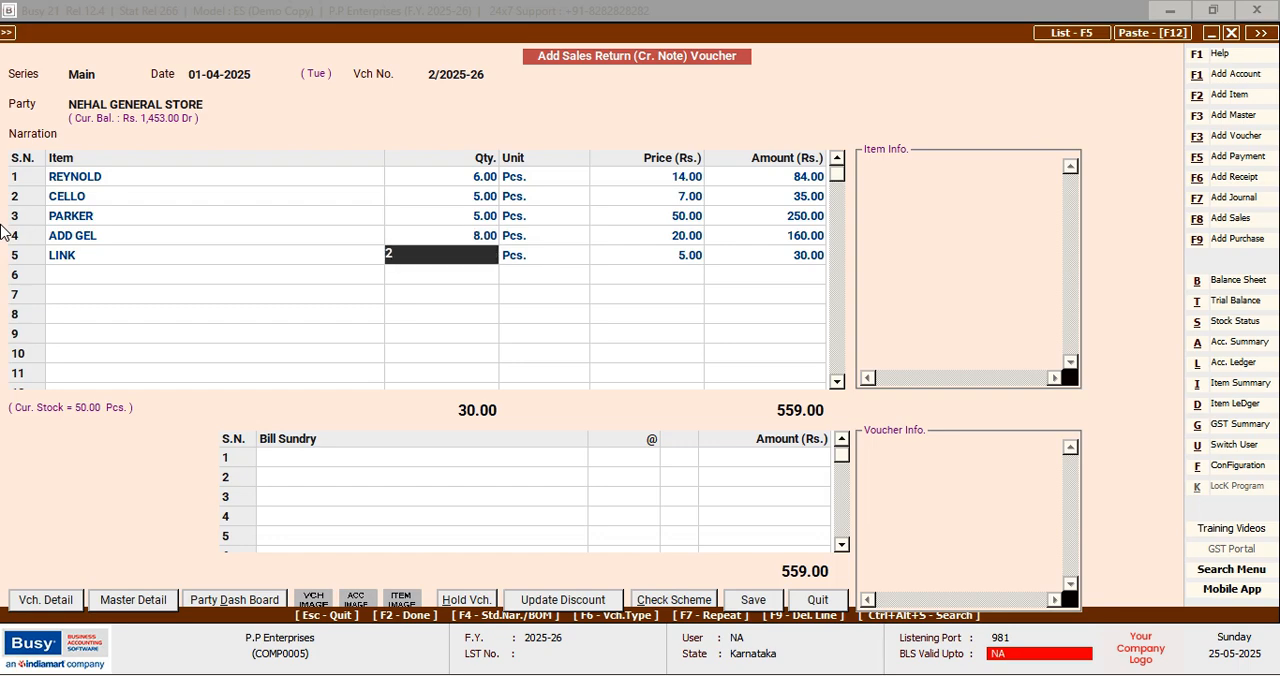
pyautogui.press('Return')
# Finish the item entry without bill sundries and choose adjustment against existing reference 2/2025-26 in the bill-by-bill adjustment
pyautogui.press('F2')
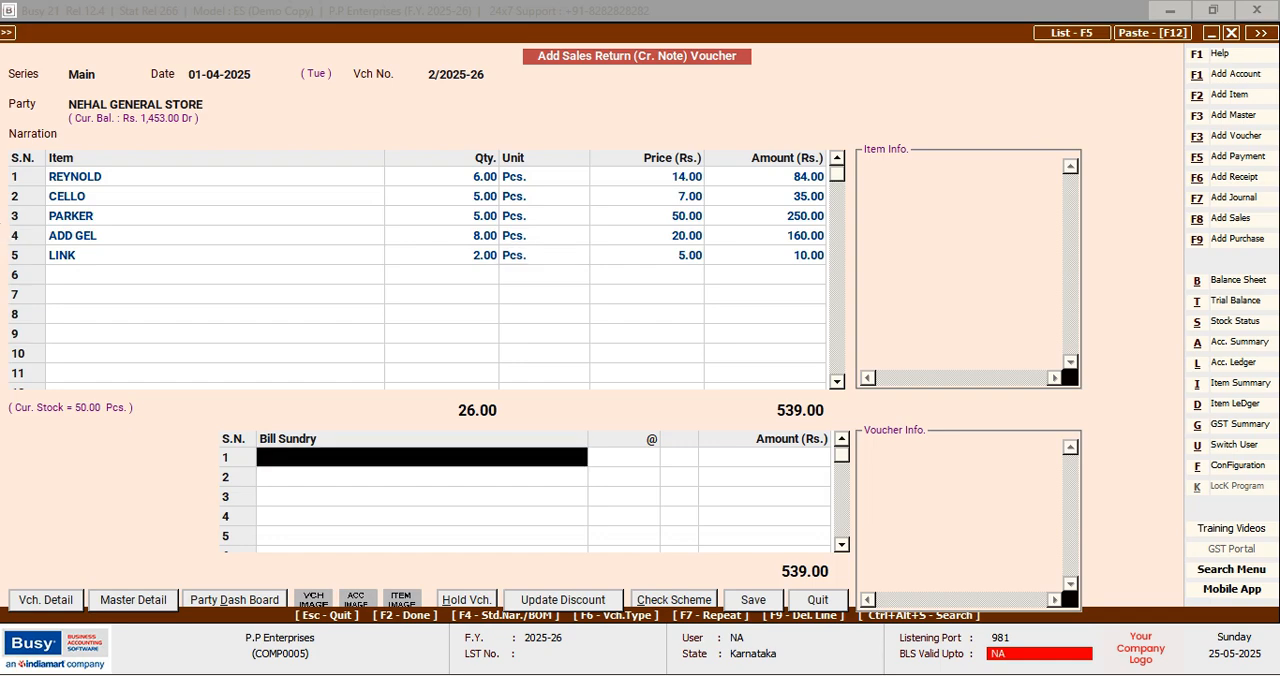
pyautogui.press('F2')
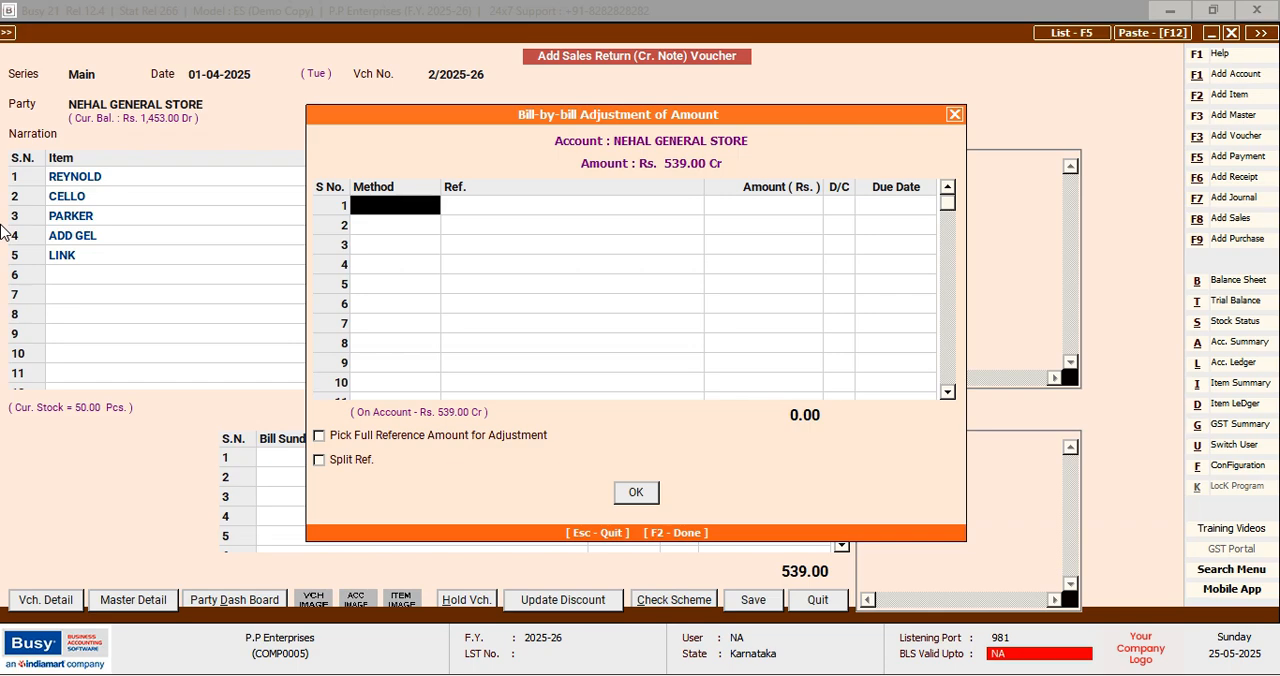
pyautogui.press('space')
pyautogui.press('Down')
pyautogui.press('Return')
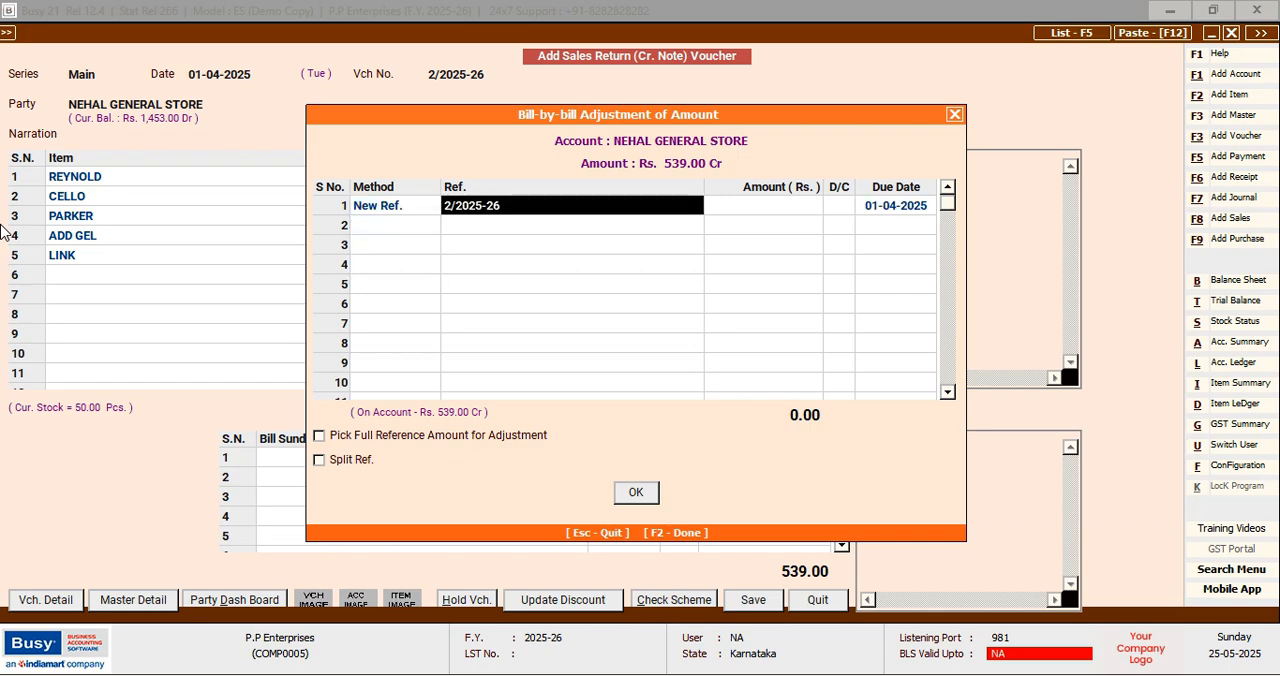
pyautogui.press('Return')
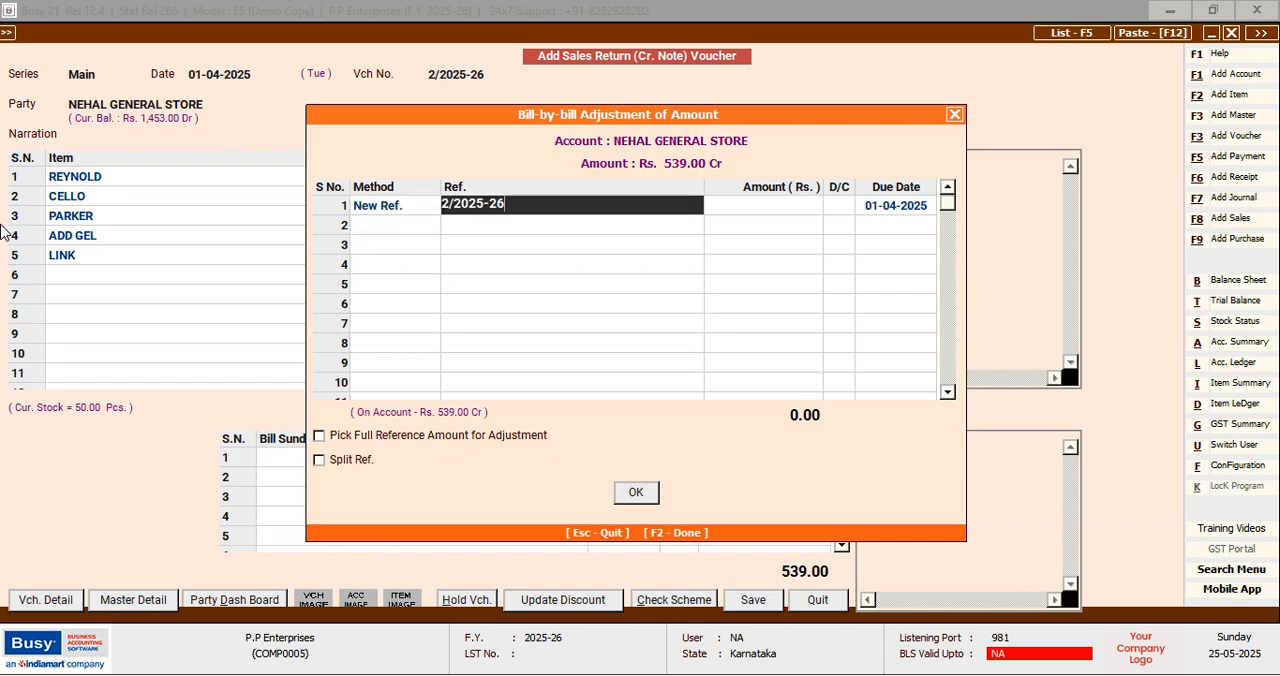
pyautogui.press('Return')
pyautogui.press('Left')
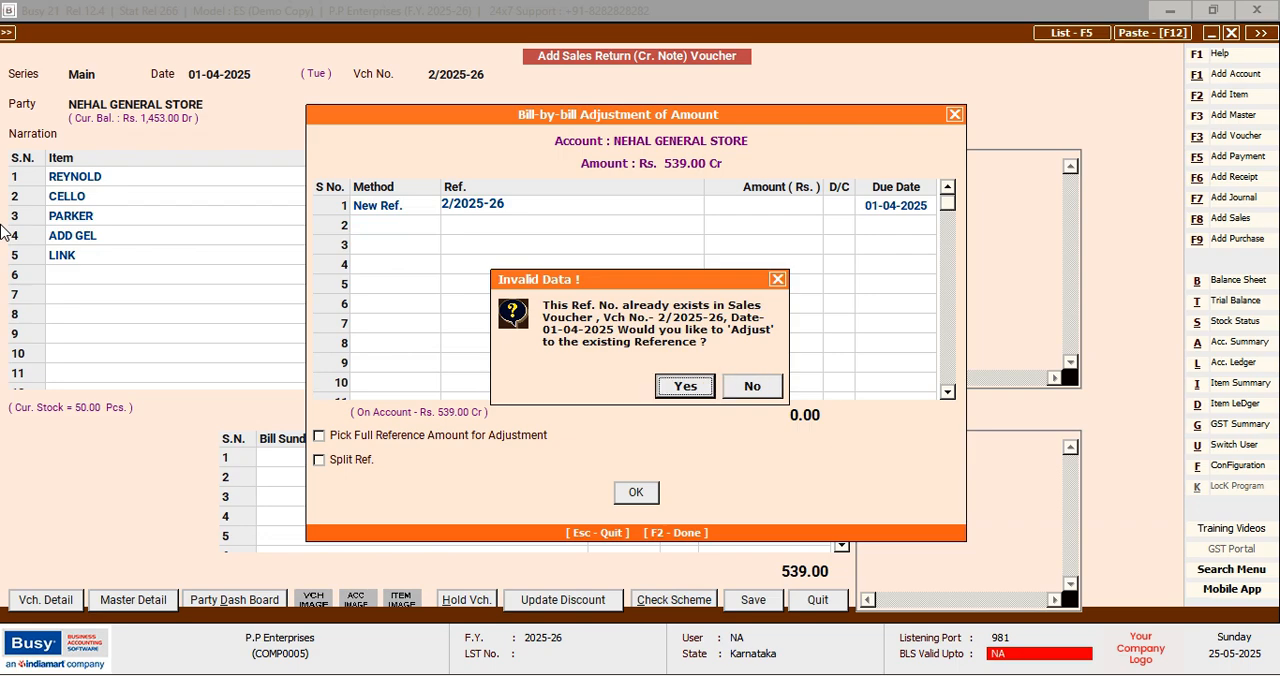
pyautogui.press('Return')
# Accept the full Rs. 539.00 for the adjustment, save the sales return voucher and quit voucher entry
pyautogui.press('Return')
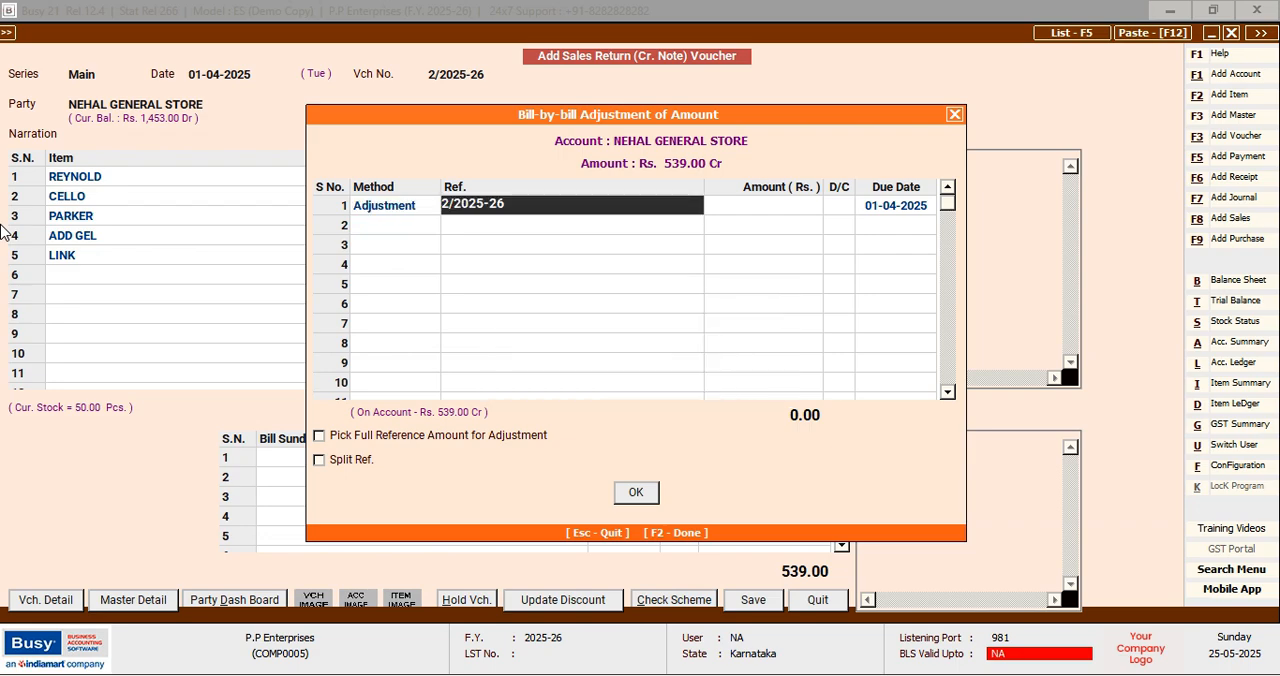
pyautogui.press('Return')
pyautogui.press('Return')
pyautogui.press('Return')
pyautogui.press('Return')
pyautogui.press('Return')
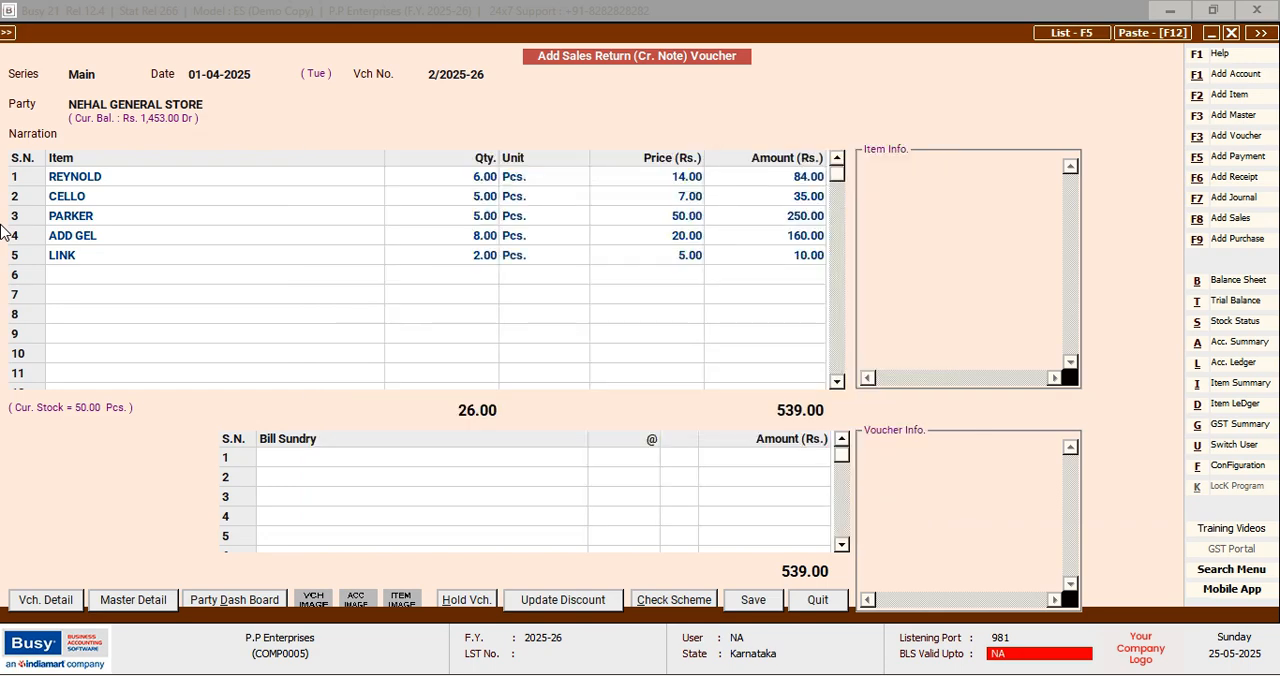
pyautogui.press('F2')
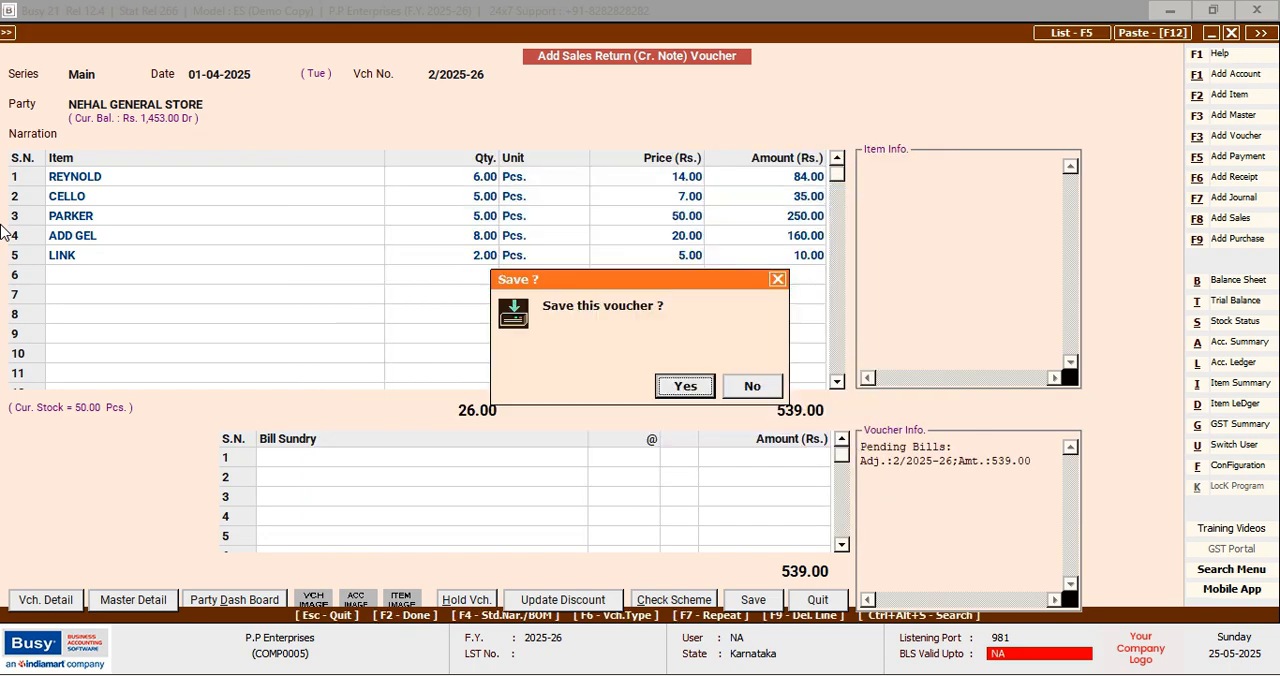
pyautogui.press('Return')
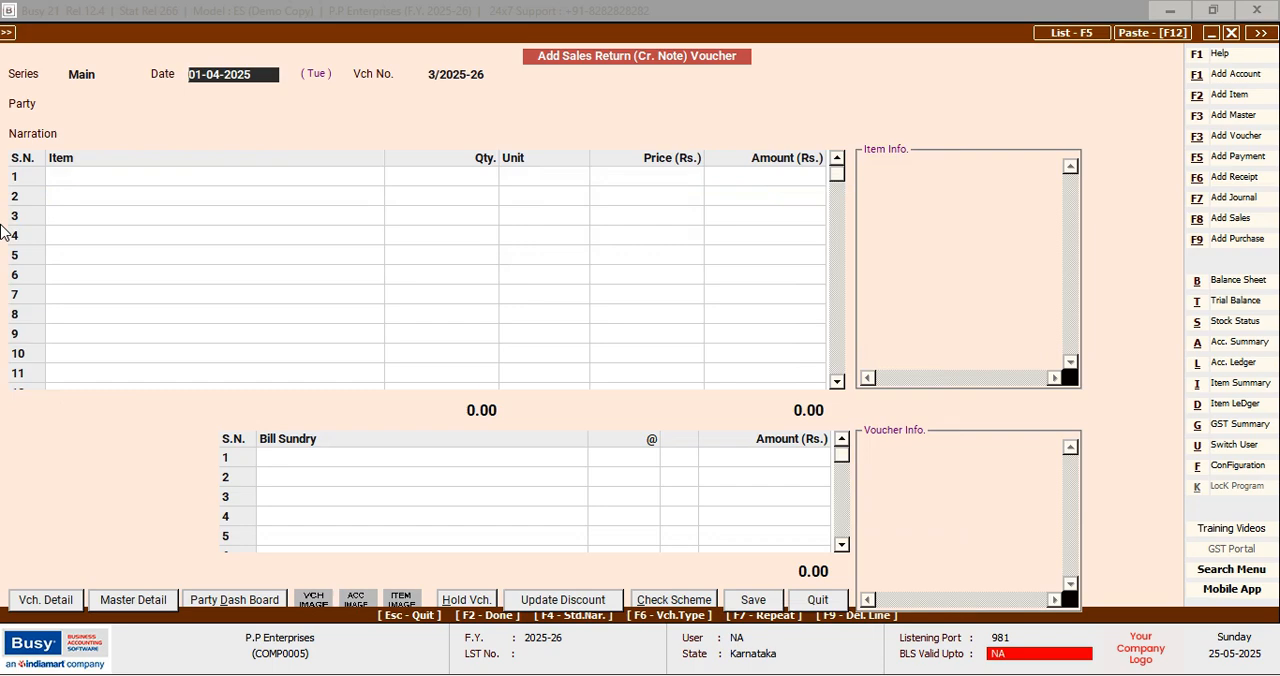
pyautogui.press('Escape')
pyautogui.press('Return')
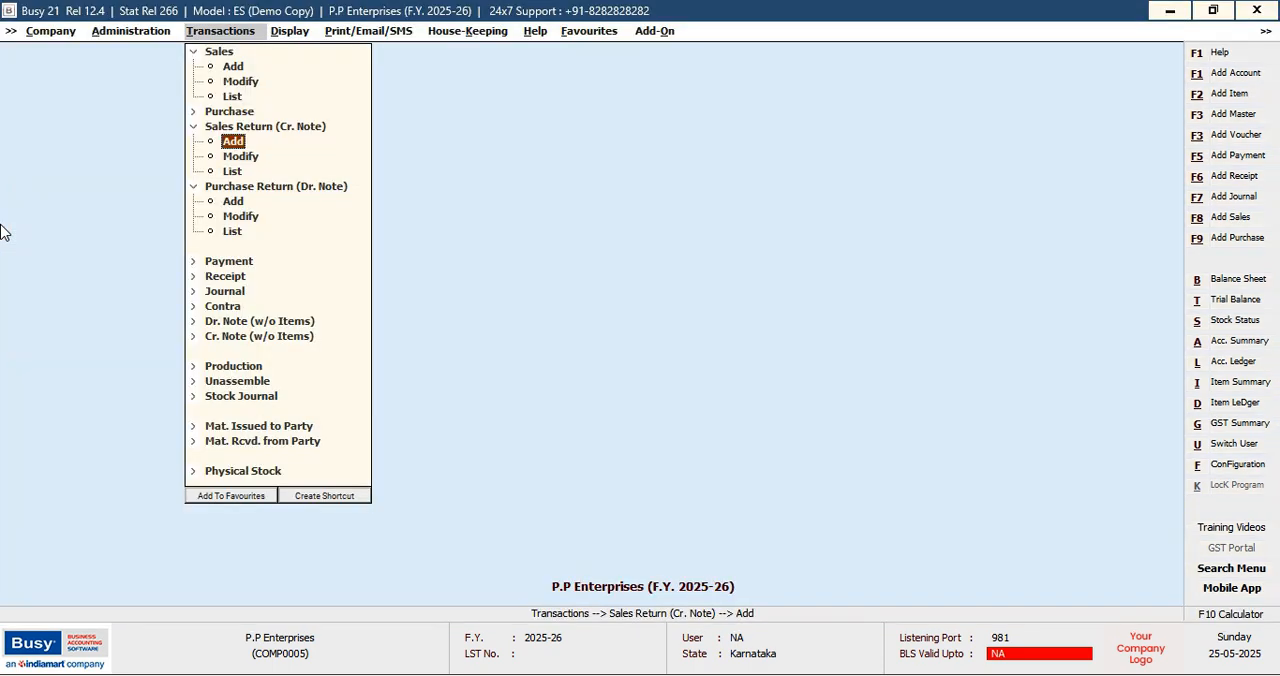
# Open the Balances Only version of the alphabetical closing stock report
pyautogui.press('Right')
pyautogui.press('Return')
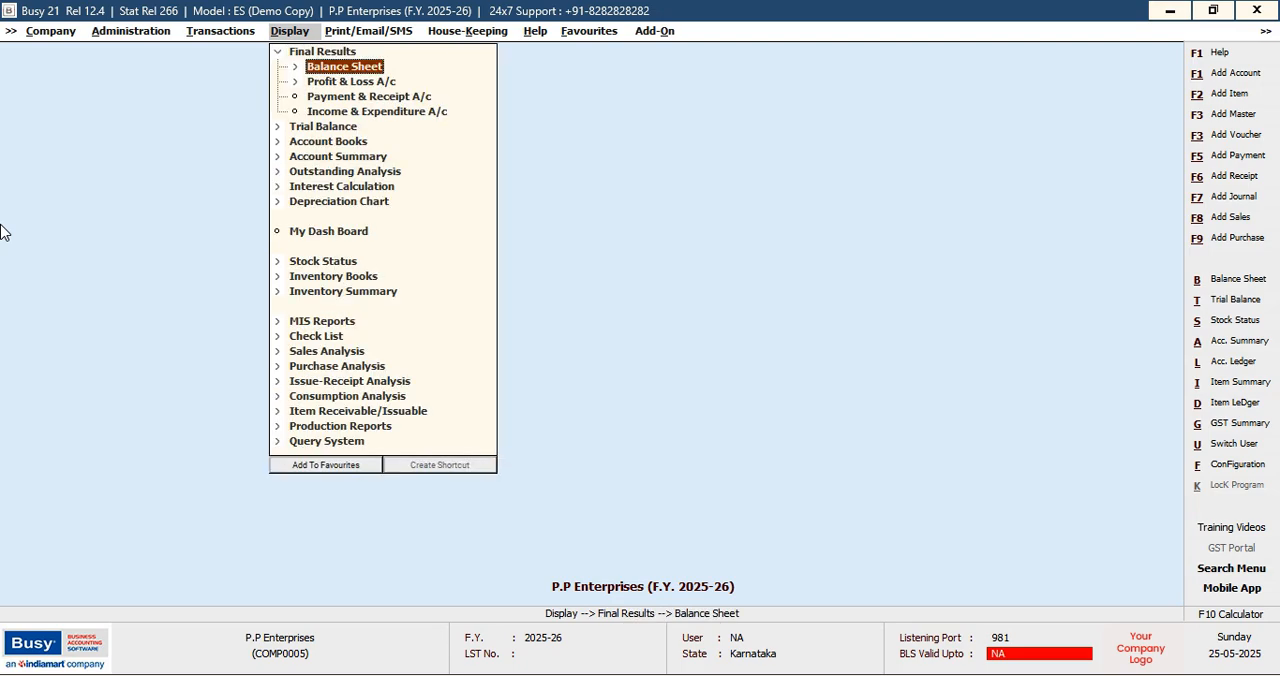
pyautogui.press('Down')
pyautogui.press('Down')
pyautogui.press('Down')
pyautogui.press('Down')
pyautogui.press('Down')
pyautogui.press('Down')
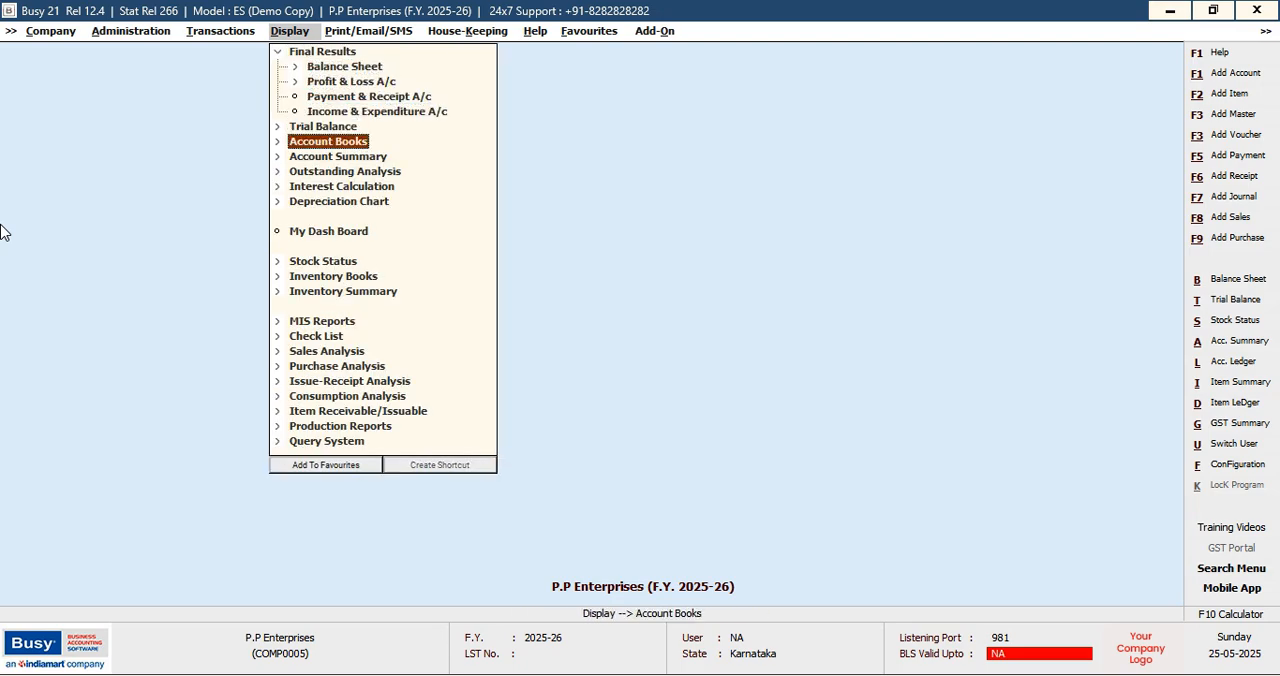
pyautogui.press('Down')
pyautogui.press('Down')
pyautogui.press('Down')
pyautogui.press('Down')
pyautogui.press('Down')
pyautogui.press('Down')
pyautogui.press('Up')
pyautogui.press('Return')
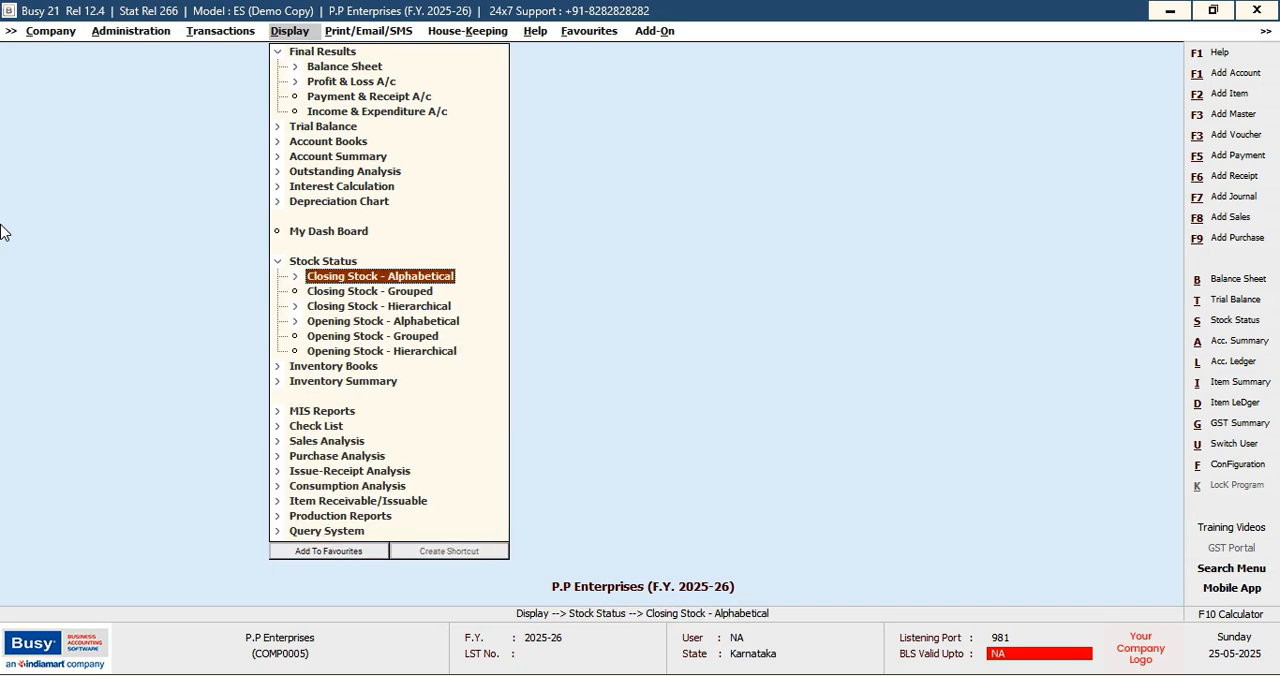
pyautogui.press('Return')
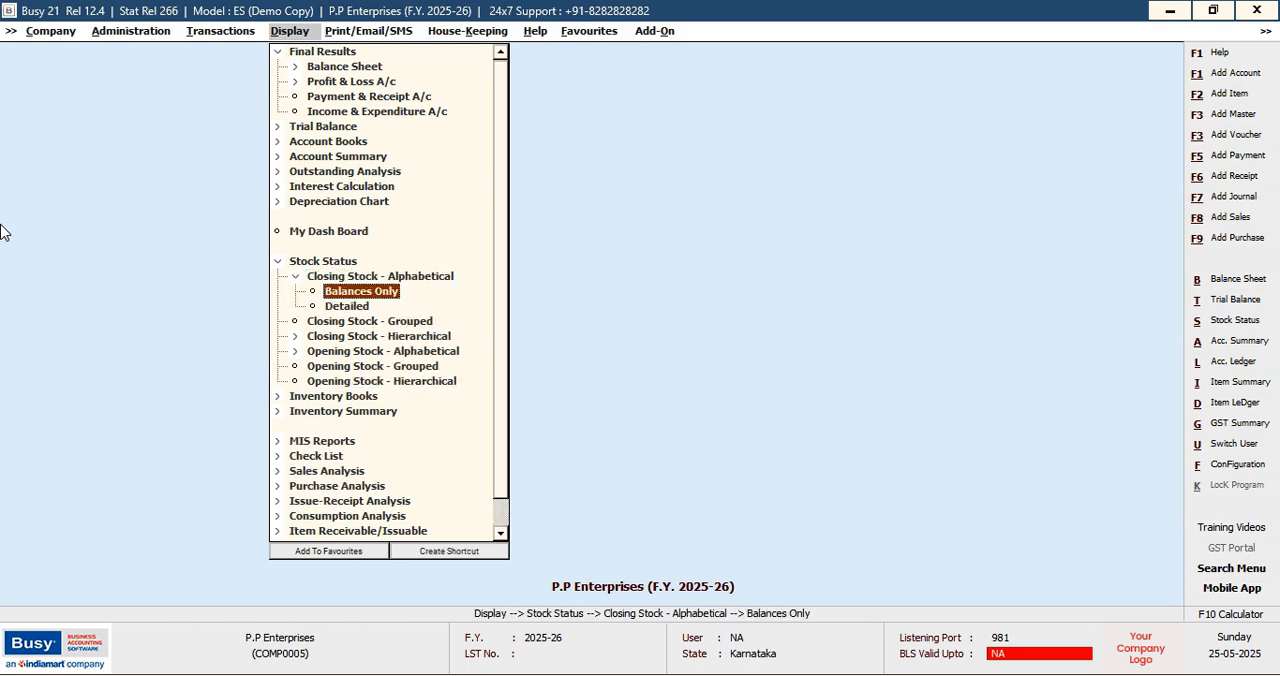
pyautogui.press('Return')
# Generate the closing stock status for all items as on 01-04-2025 with the default options
pyautogui.press('Return')
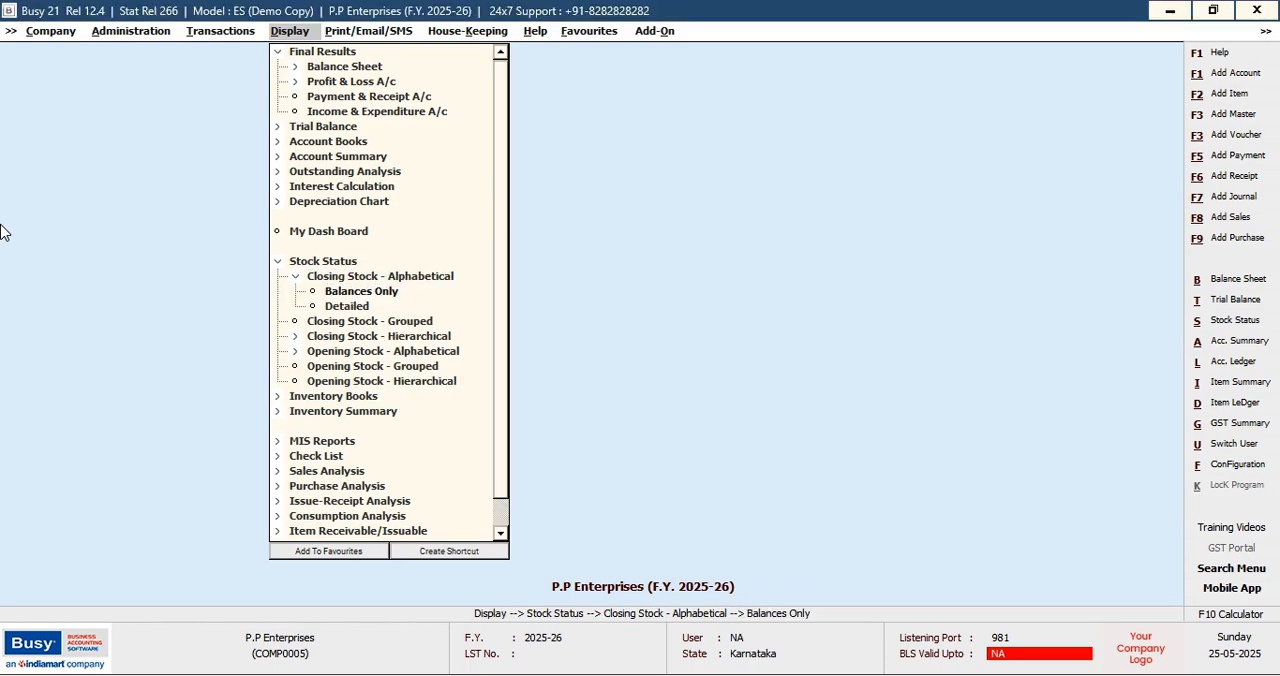
pyautogui.press('Return')
pyautogui.press('Return')
pyautogui.press('Return')
pyautogui.press('Return')
pyautogui.press('Return')
pyautogui.press('Return')
pyautogui.press('Return')
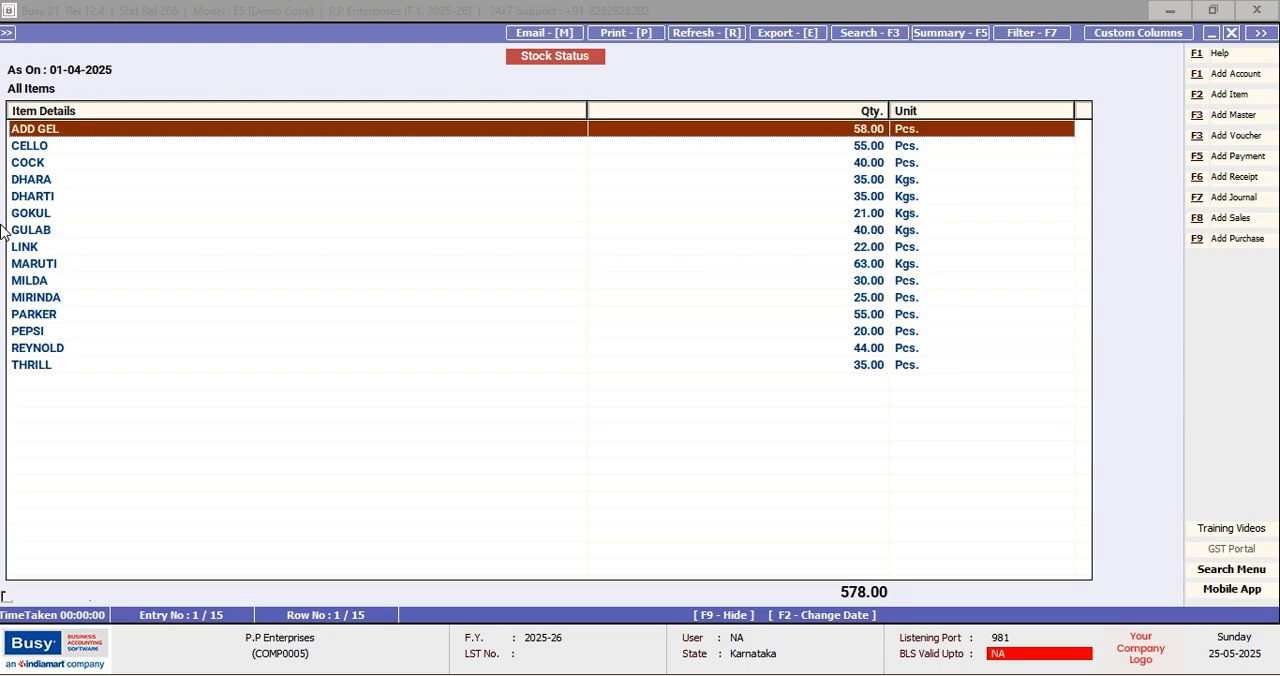
# Examine the closing quantities item by item in the stock status, and close the report
pyautogui.press('Down')
pyautogui.press('Down')
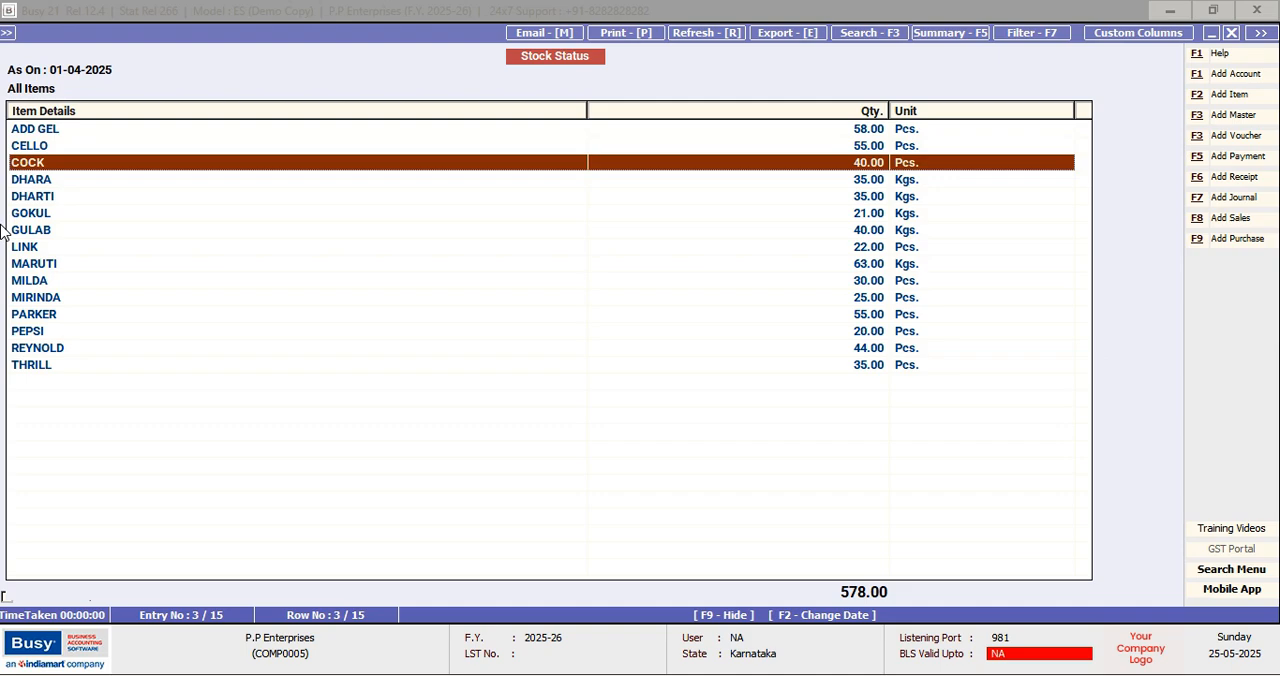
pyautogui.press('Down')
pyautogui.press('Down')
pyautogui.press('Down')
pyautogui.press('Down')
pyautogui.press('Down')
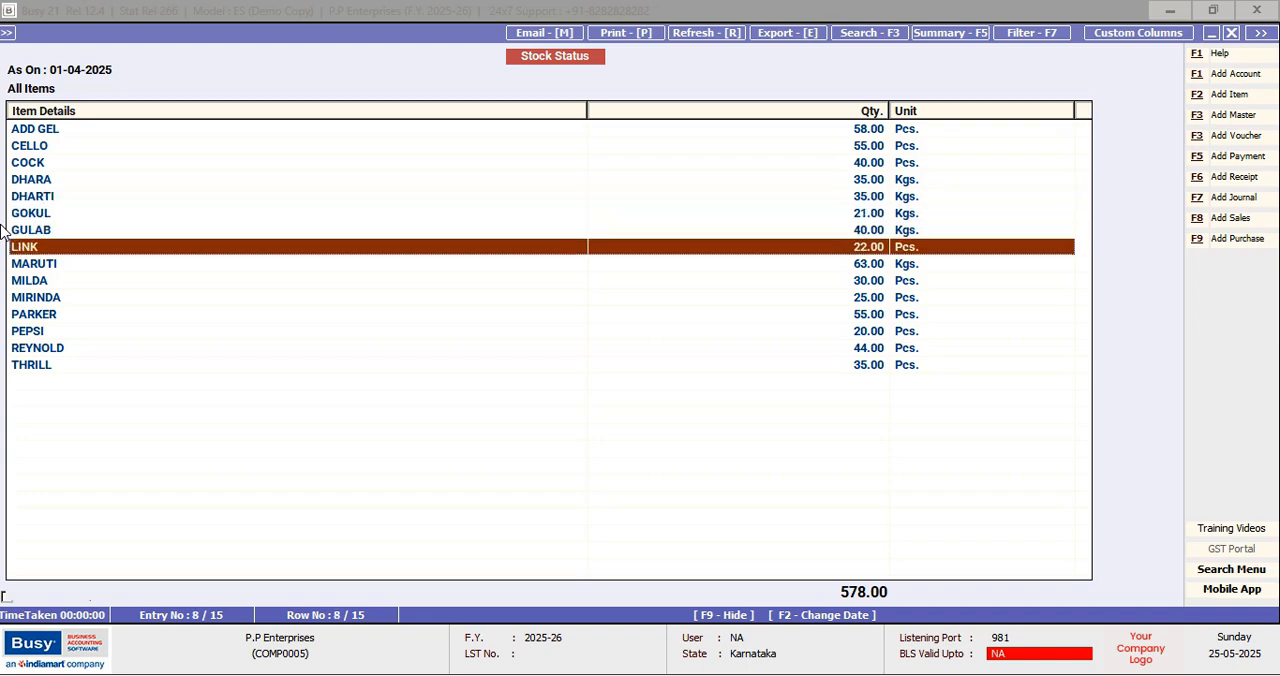
pyautogui.press('Up')
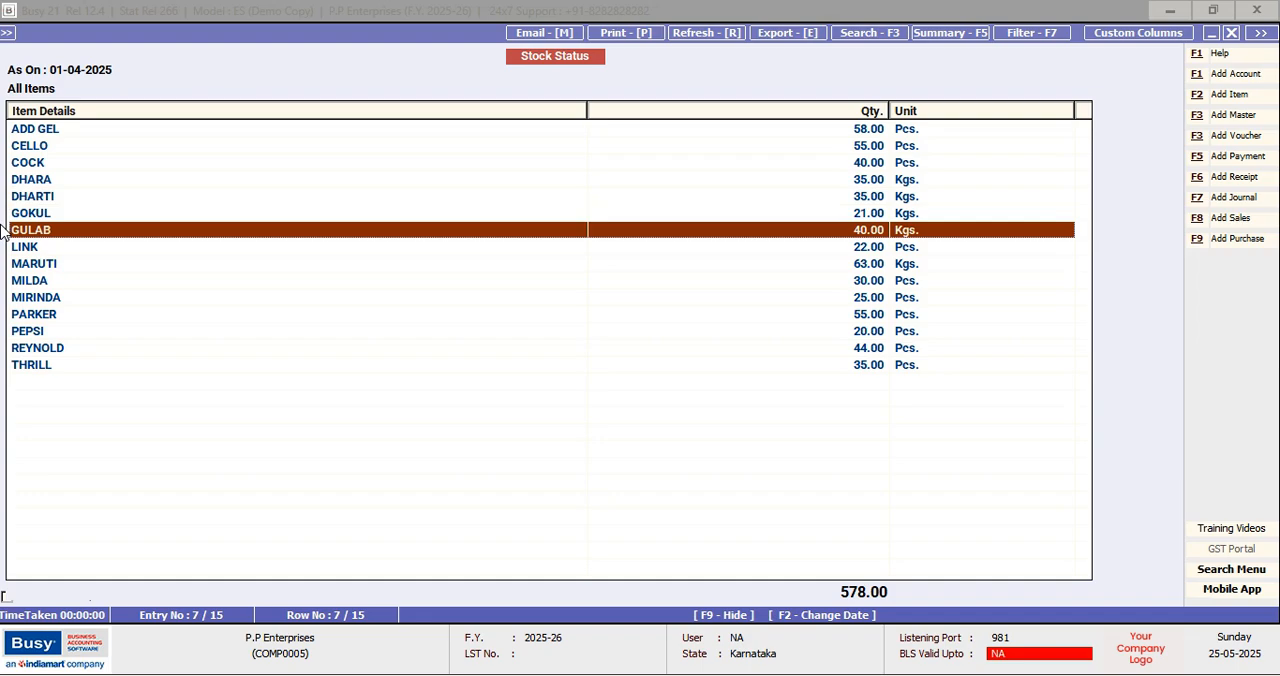
pyautogui.press('Escape')
pyautogui.press('Escape')
pyautogui.press('Escape')
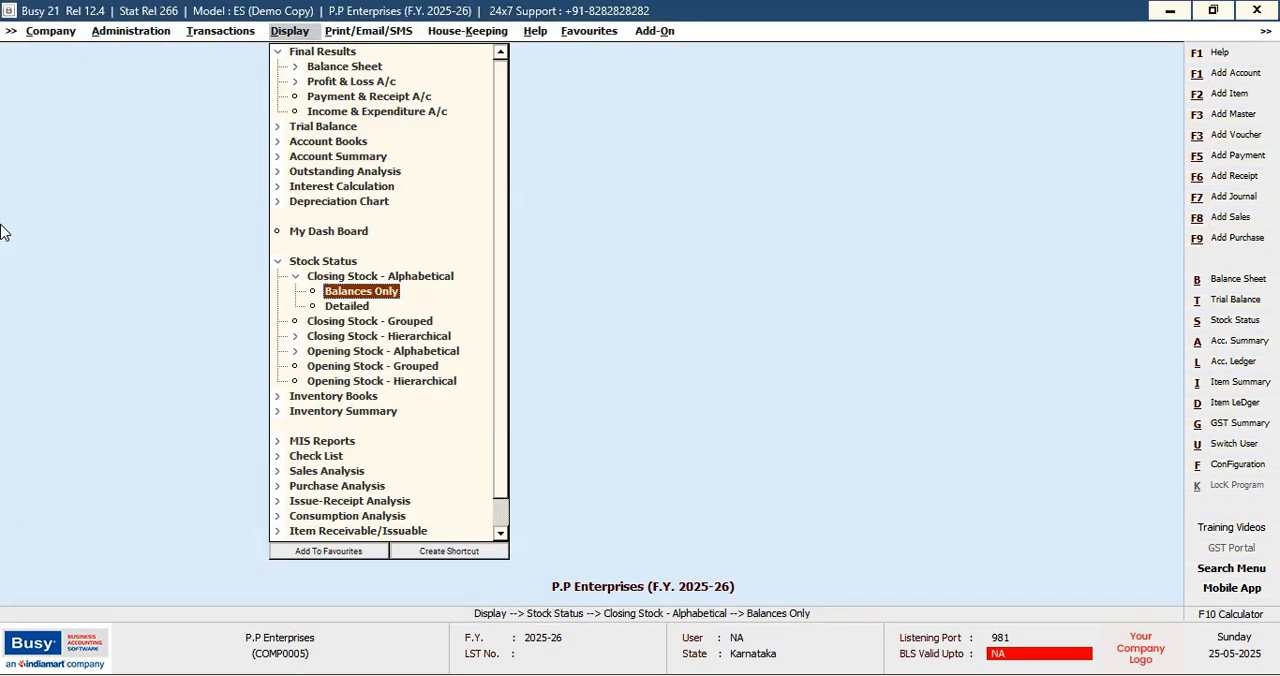
pyautogui.press('Escape')
pyautogui.press('Escape')
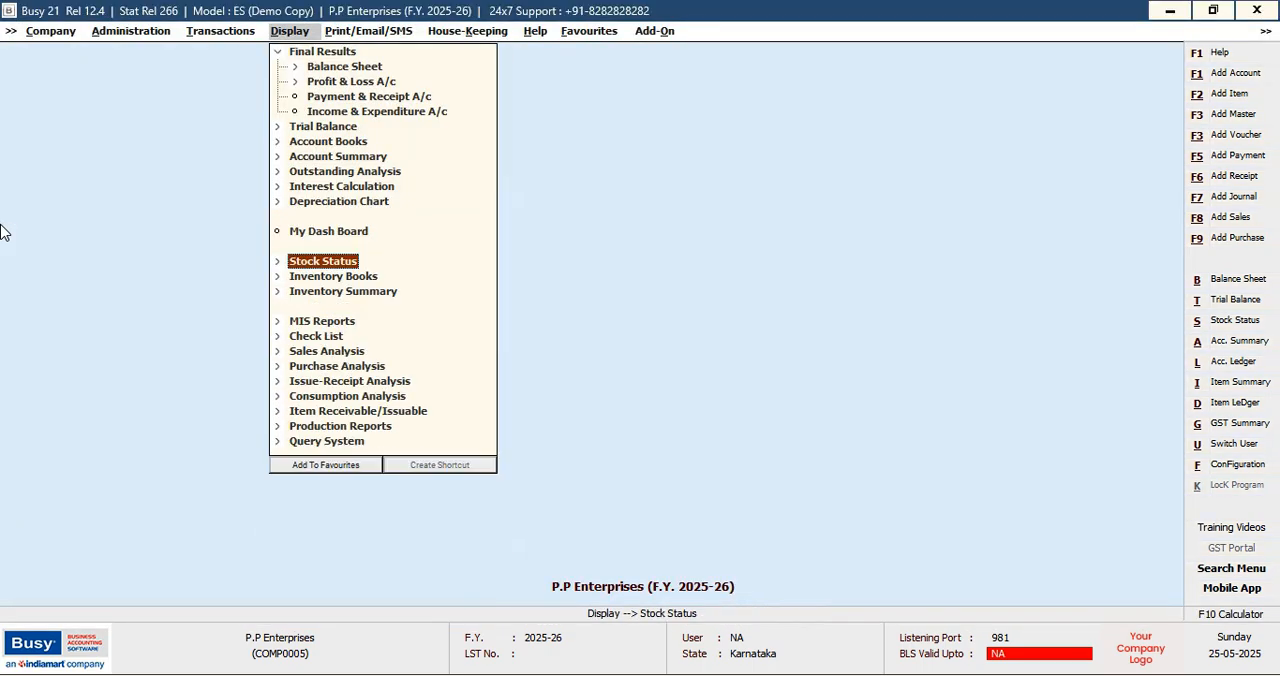
# Generate the Inventory Day Book for 01-04-2025 with accounts and items shown by name and without item values
pyautogui.press('Down')
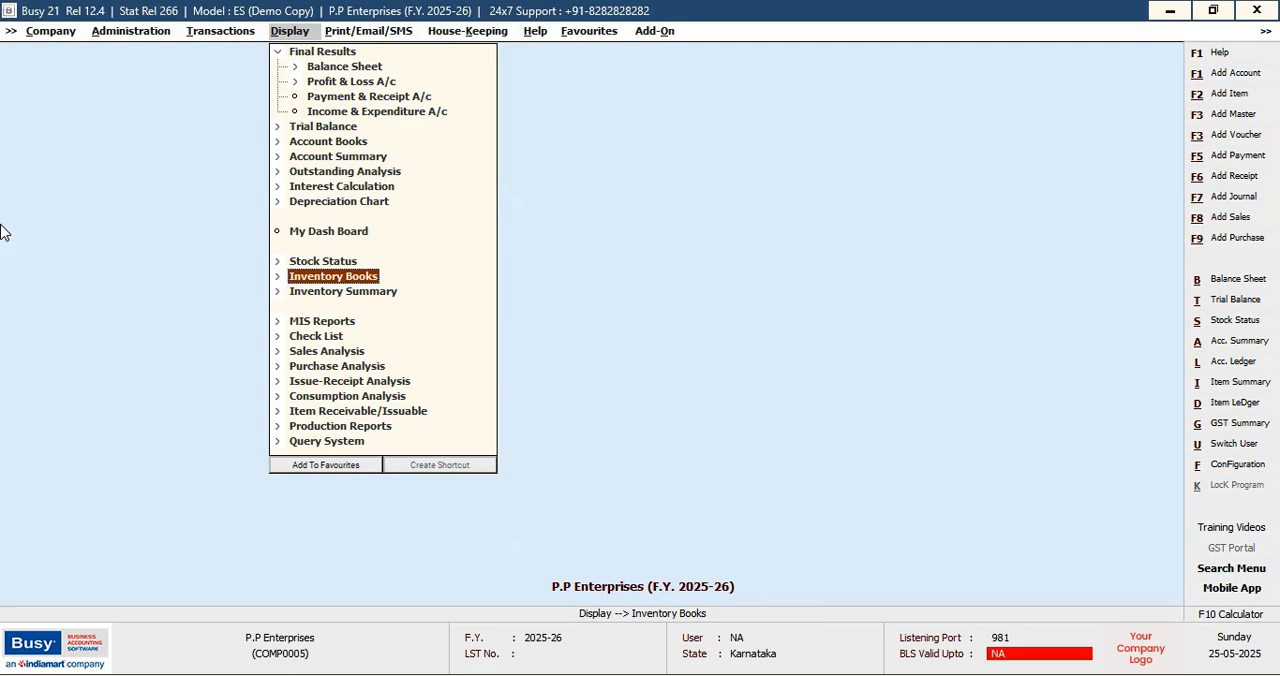
pyautogui.press('Return')
pyautogui.press('Return')
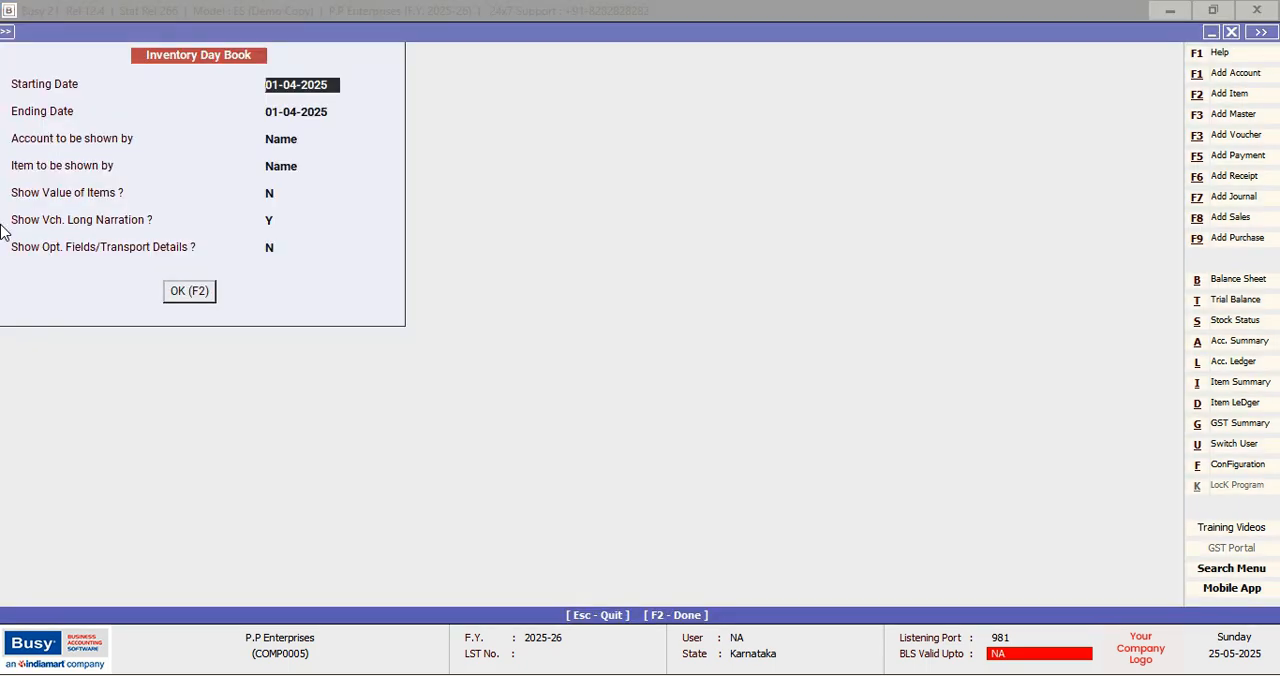
pyautogui.press('Return')
pyautogui.press('Return')
pyautogui.press('Return')
pyautogui.press('Return')
pyautogui.press('Return')
pyautogui.press('Return')
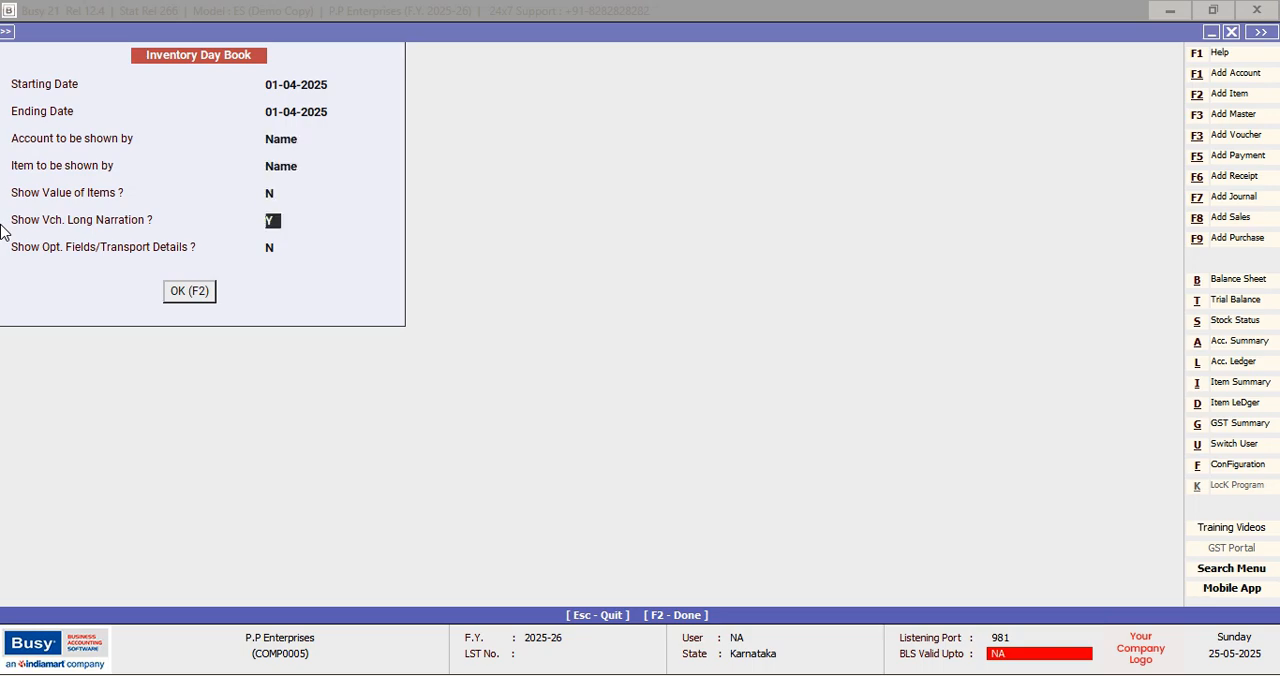
pyautogui.press('Return')
pyautogui.press('Return')
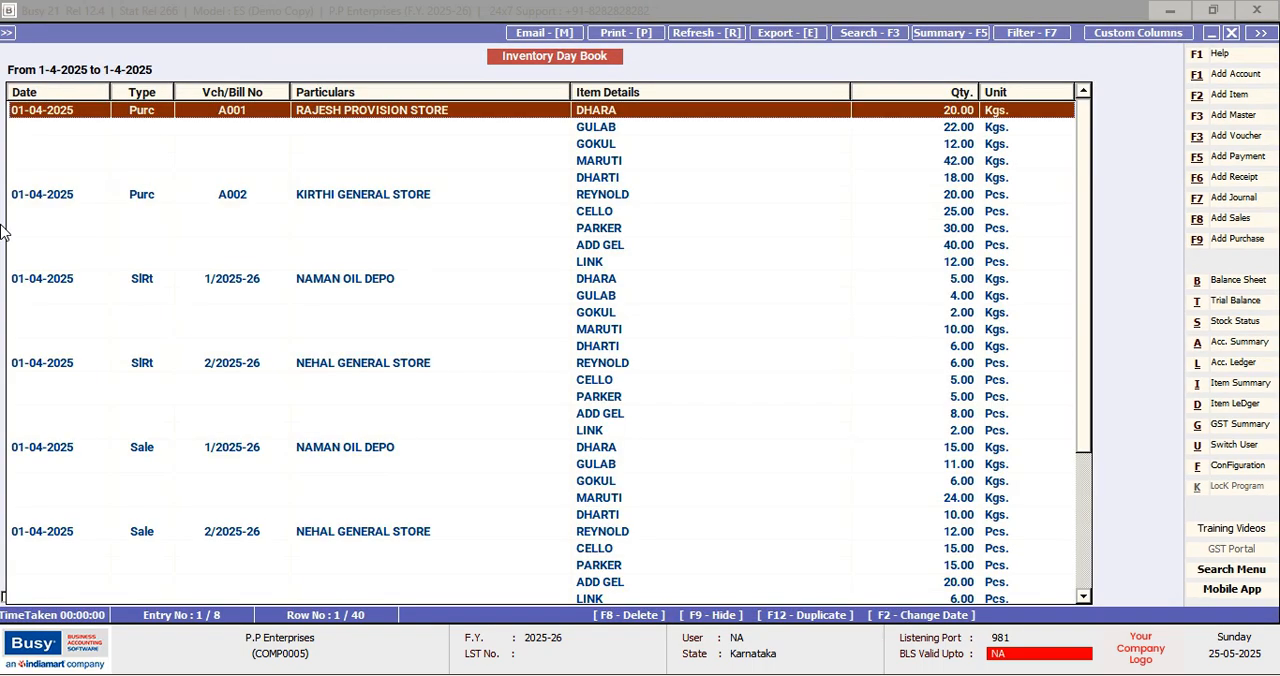
# Examine the purchase, sales and return entries from first to last in the Inventory Day Book, and close it
pyautogui.press('Down')
pyautogui.press('Down')
pyautogui.press('Down')
pyautogui.press('Down')
pyautogui.press('Down')
pyautogui.press('Down')
pyautogui.press('Down')
pyautogui.press('Down')
pyautogui.press('Down')
pyautogui.press('Down')
pyautogui.press('Down')
pyautogui.press('Down')
pyautogui.press('Down')
pyautogui.press('Down')
pyautogui.press('Down')
pyautogui.press('Down')
pyautogui.press('Down')
pyautogui.press('Down')
pyautogui.press('Down')
pyautogui.press('Down')
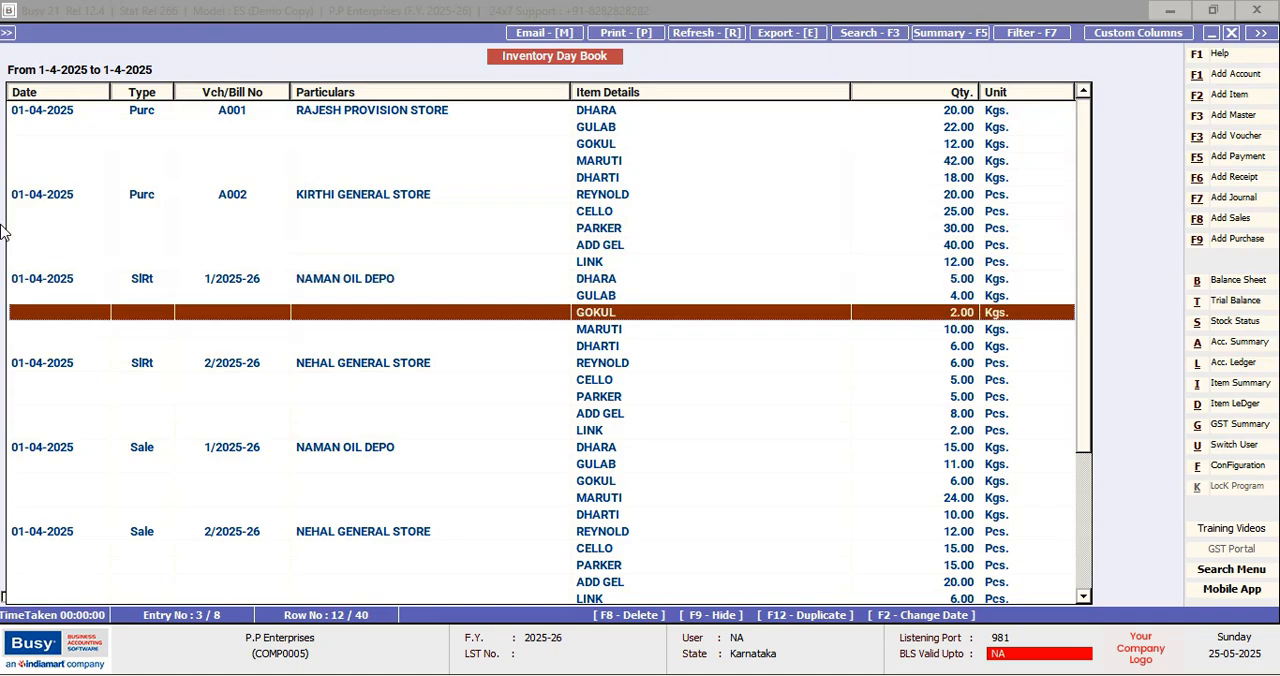
pyautogui.press('Up')
pyautogui.press('Up')
pyautogui.press('Up')
pyautogui.press('Up')
pyautogui.press('Up')
pyautogui.press('Up')
pyautogui.press('Up')
pyautogui.press('Up')
pyautogui.press('Up')
pyautogui.press('Up')
pyautogui.press('Up')
pyautogui.press('Up')
pyautogui.press('Up')
pyautogui.press('Up')
pyautogui.press('Up')
pyautogui.press('Up')
pyautogui.press('Up')
pyautogui.press('Up')
pyautogui.press('Up')
pyautogui.press('Up')
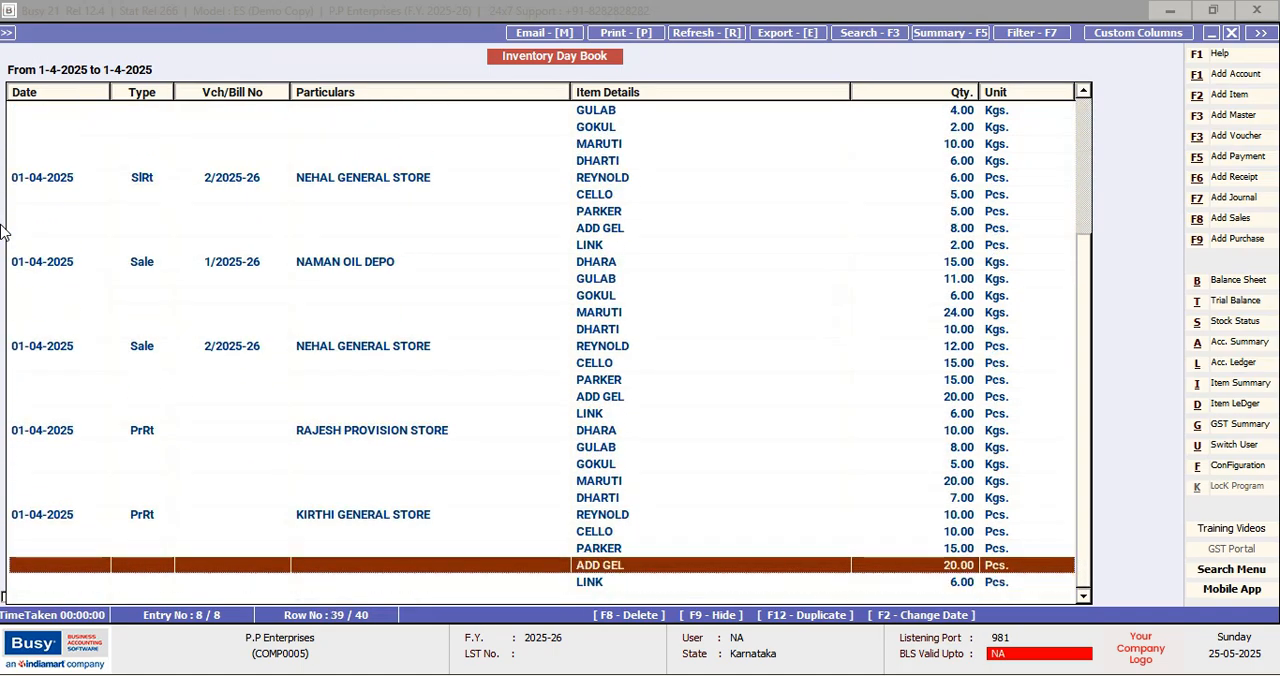
pyautogui.press('Up')
pyautogui.press('Up')
pyautogui.press('Up')
pyautogui.press('Up')
pyautogui.press('Up')
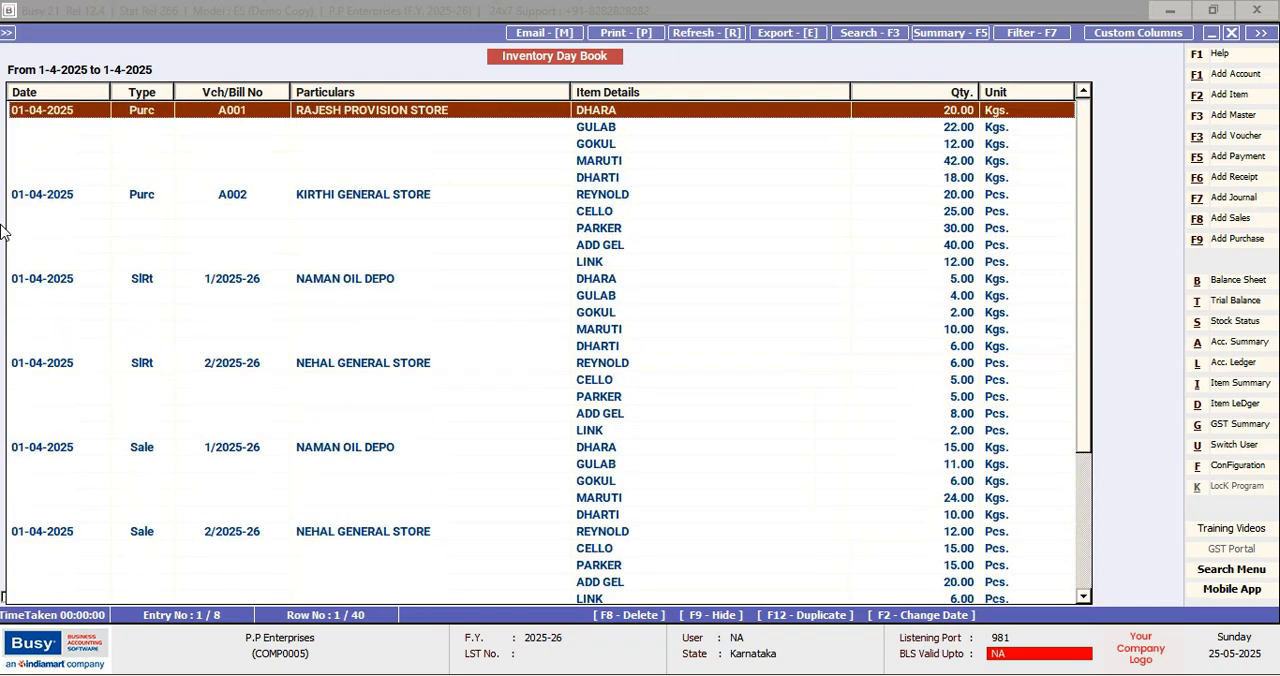
pyautogui.press('Escape')
pyautogui.press('Escape')
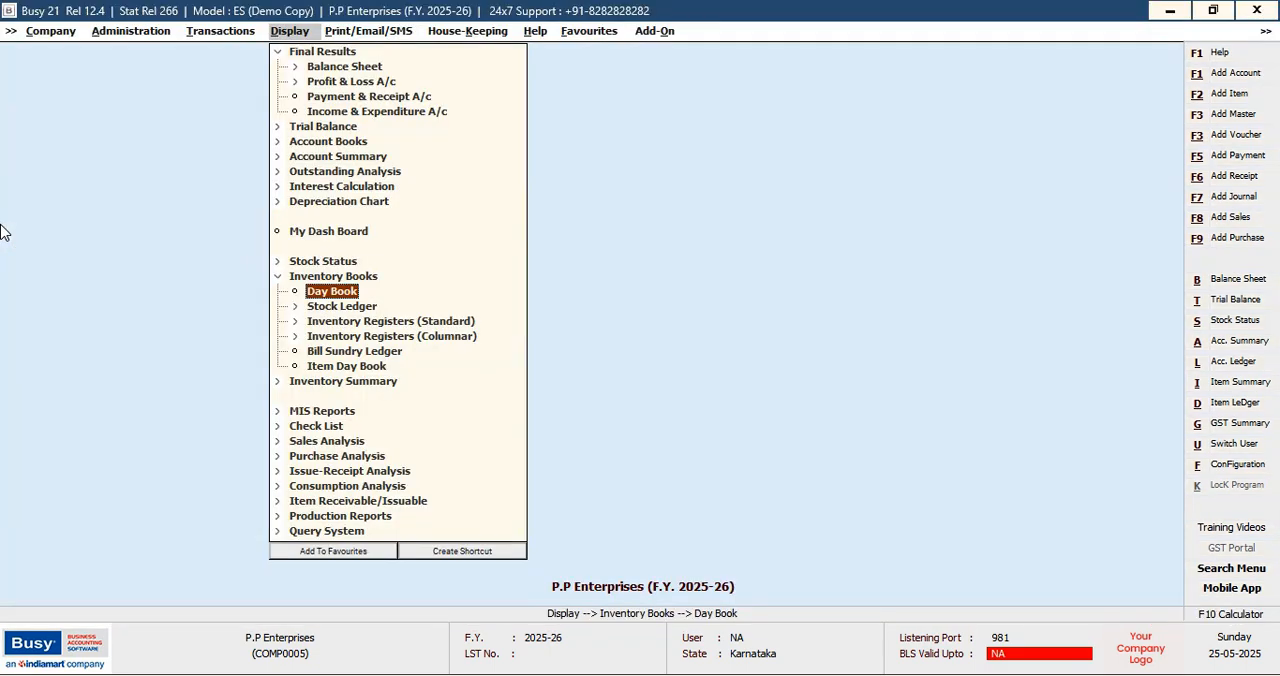
# Open the Sales Register from the standard inventory registers
pyautogui.press('Down')
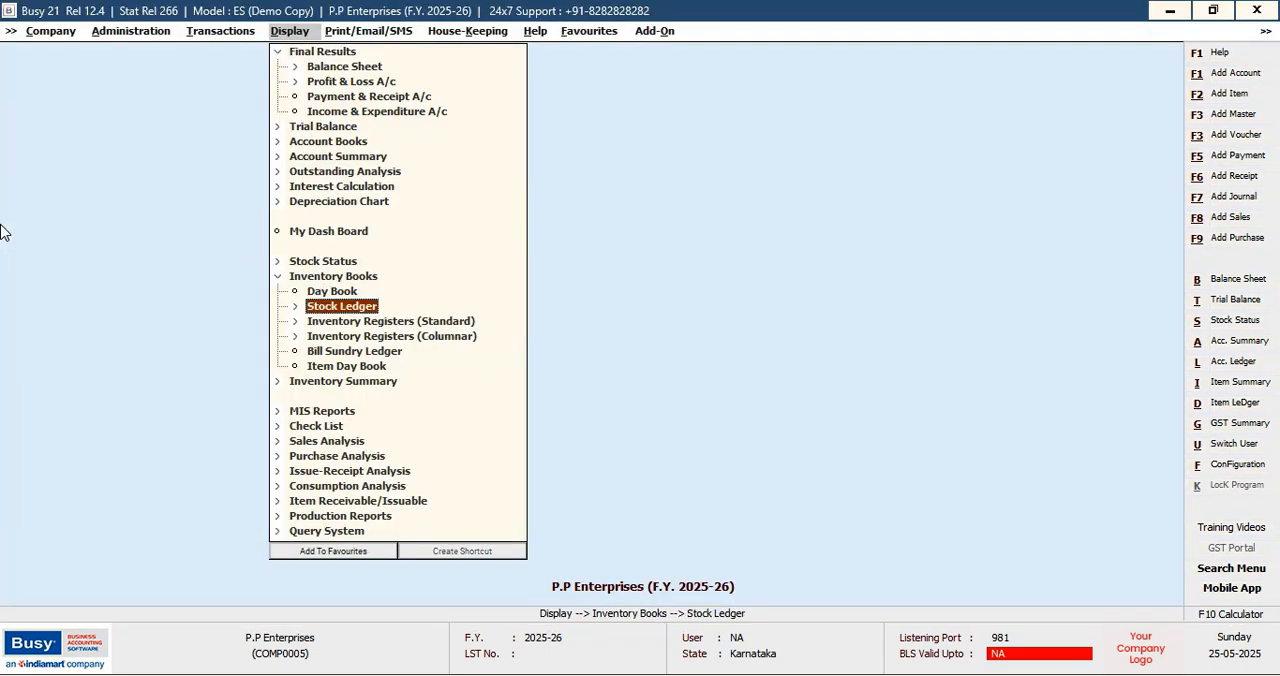
pyautogui.press('Down')
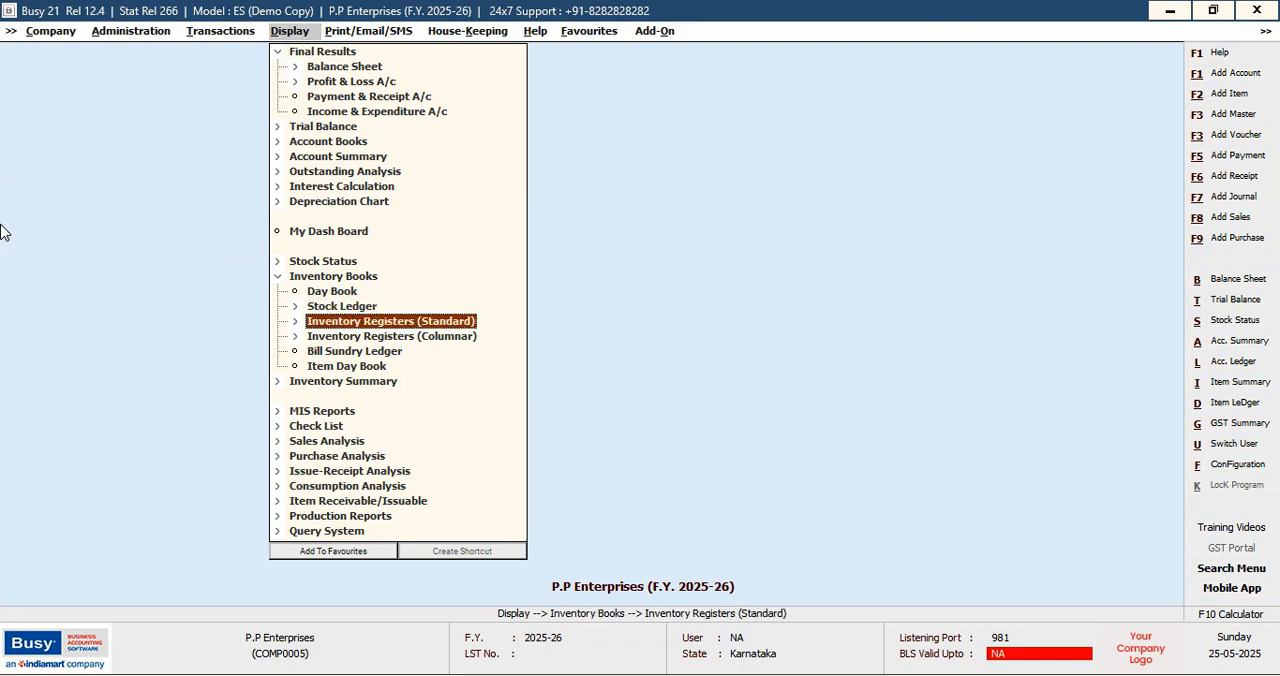
pyautogui.press('Return')
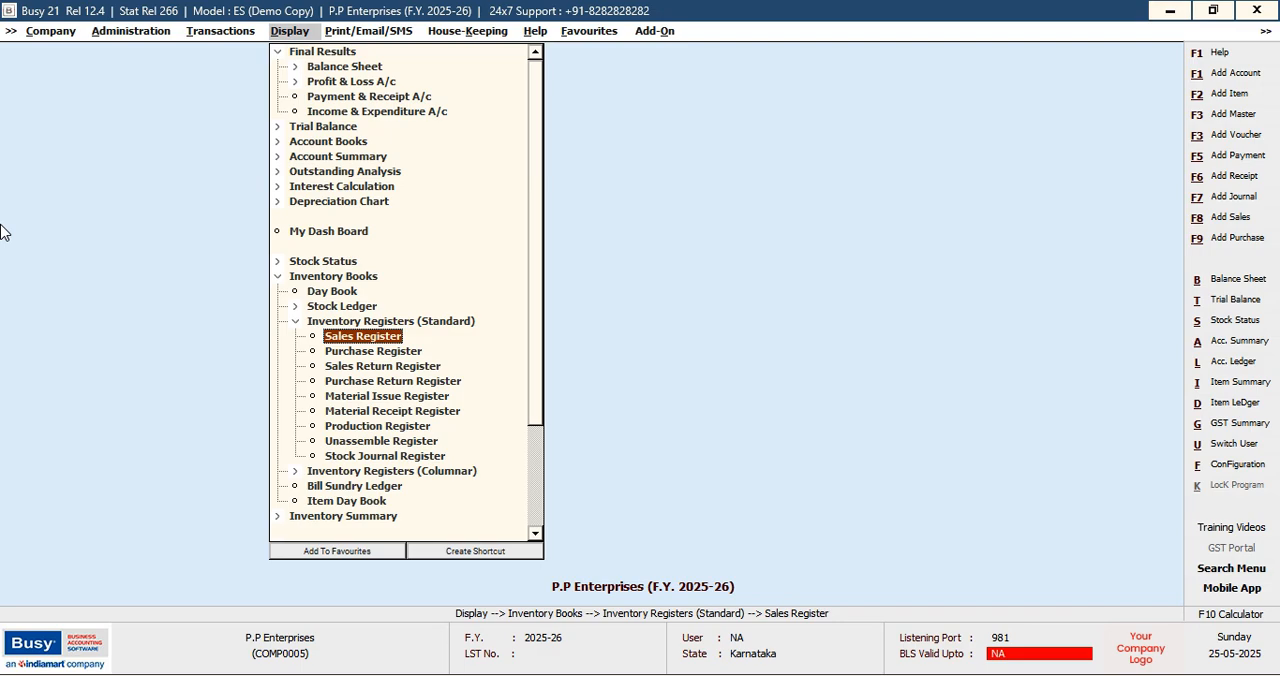
pyautogui.press('Down')
pyautogui.press('Up')
pyautogui.press('Return')
pyautogui.press('Return')
pyautogui.press('Return')
pyautogui.press('Return')
pyautogui.press('Return')
pyautogui.press('Return')
# View the Sales Register of all parties and voucher series for 01-04-2025 without item values, and close it
pyautogui.press('Return')
pyautogui.press('Return')
pyautogui.press('Return')
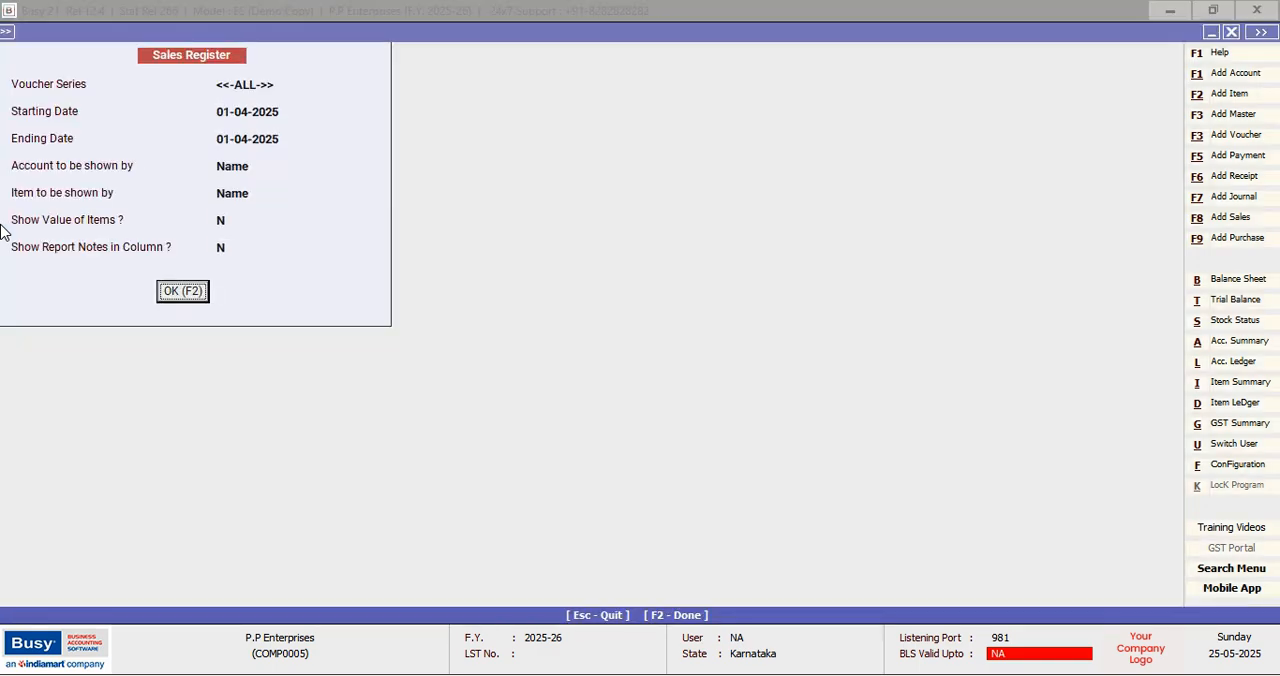
pyautogui.press('Return')
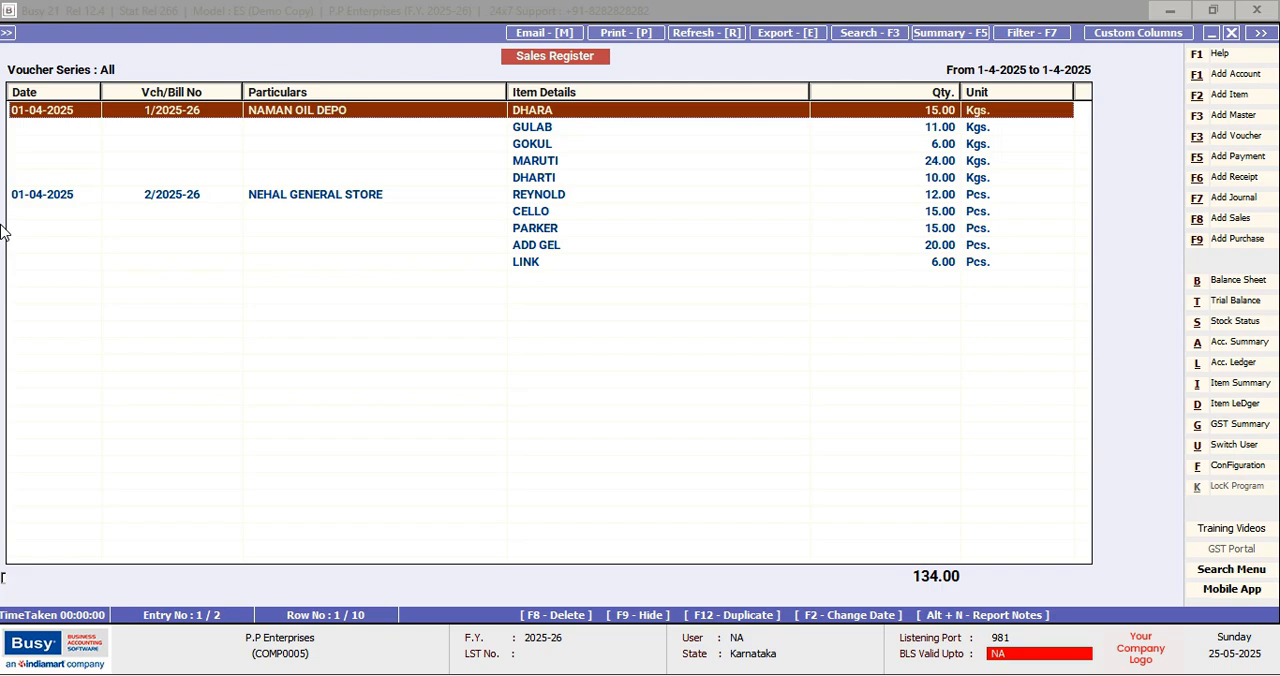
pyautogui.press('Escape')
pyautogui.press('Escape')
pyautogui.press('Escape')
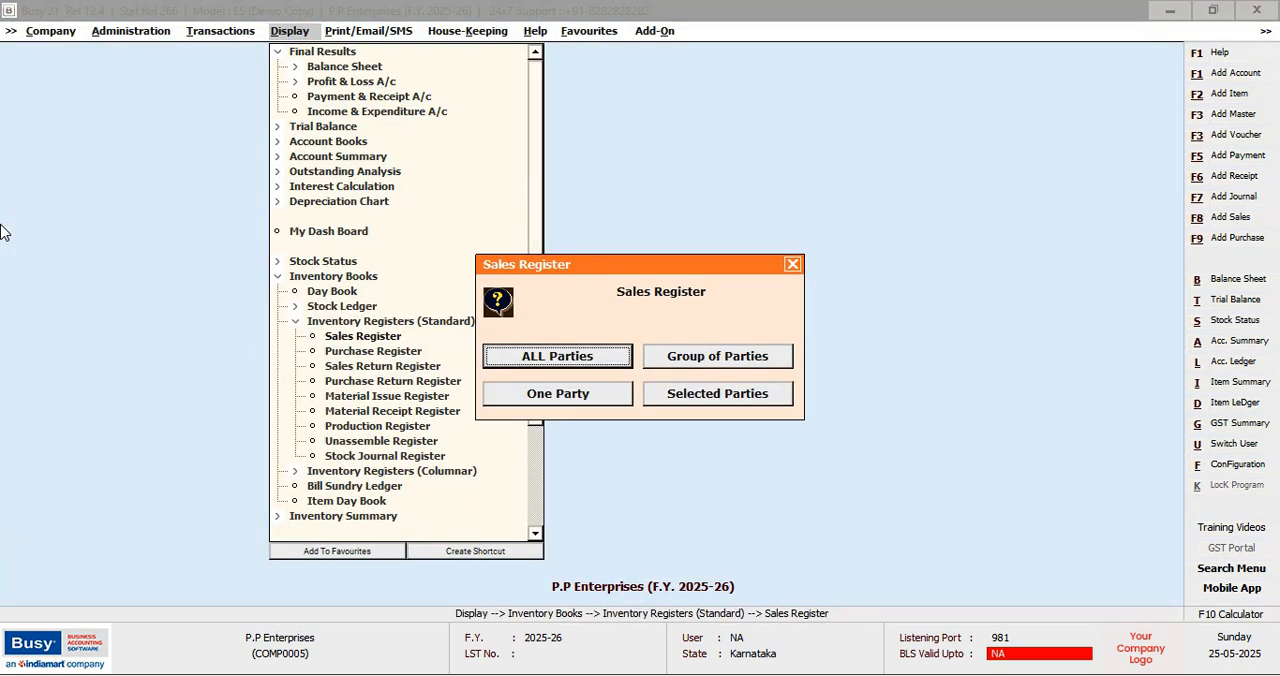
pyautogui.press('Escape')
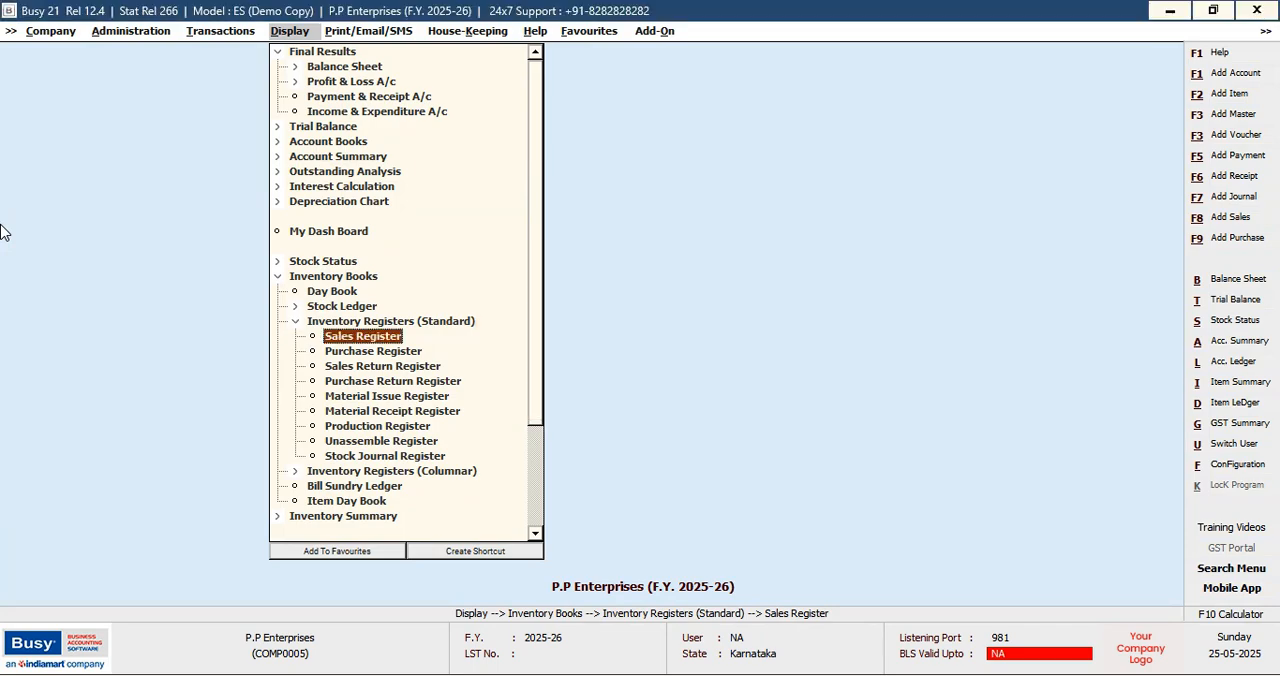
# Open the Material Issue Register from the standard inventory registers
pyautogui.press('Down')
pyautogui.press('Down')
pyautogui.press('Down')
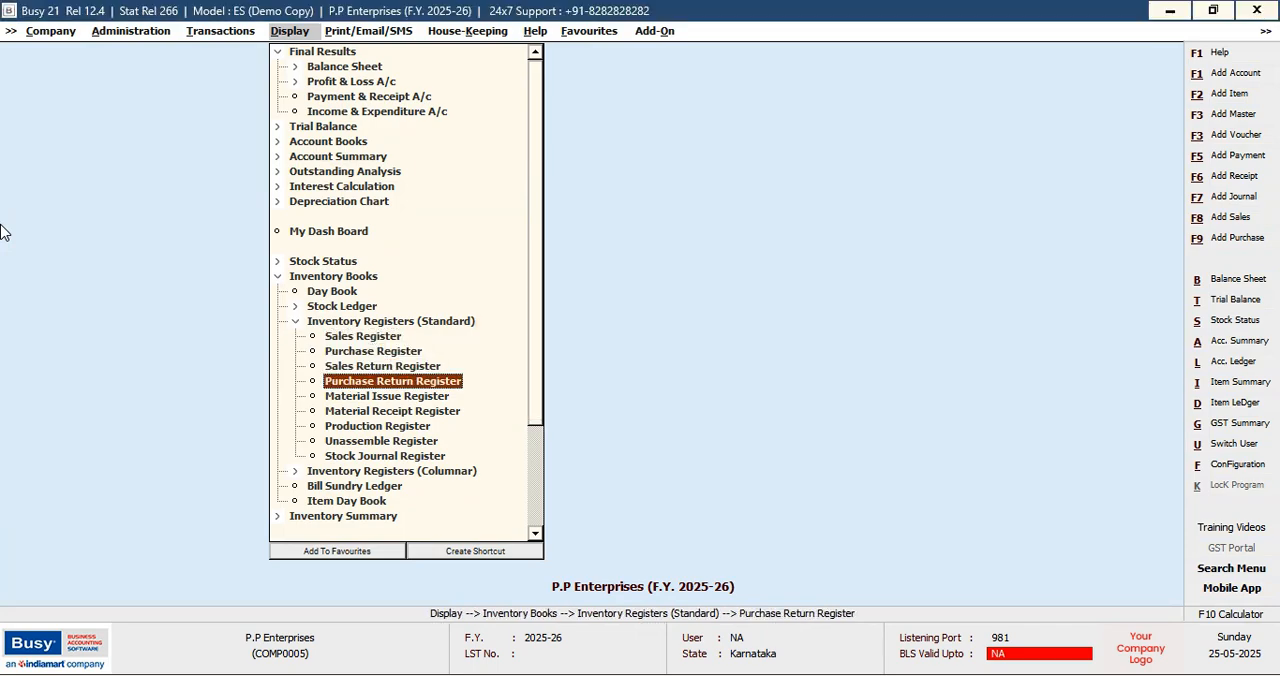
pyautogui.press('Down')
pyautogui.press('Up')
pyautogui.press('Up')
pyautogui.press('Down')
pyautogui.press('Down')
pyautogui.press('Return')
# View the Material Issued to Party Register of all voucher series for 01-04-2025, and close it
pyautogui.press('Return')
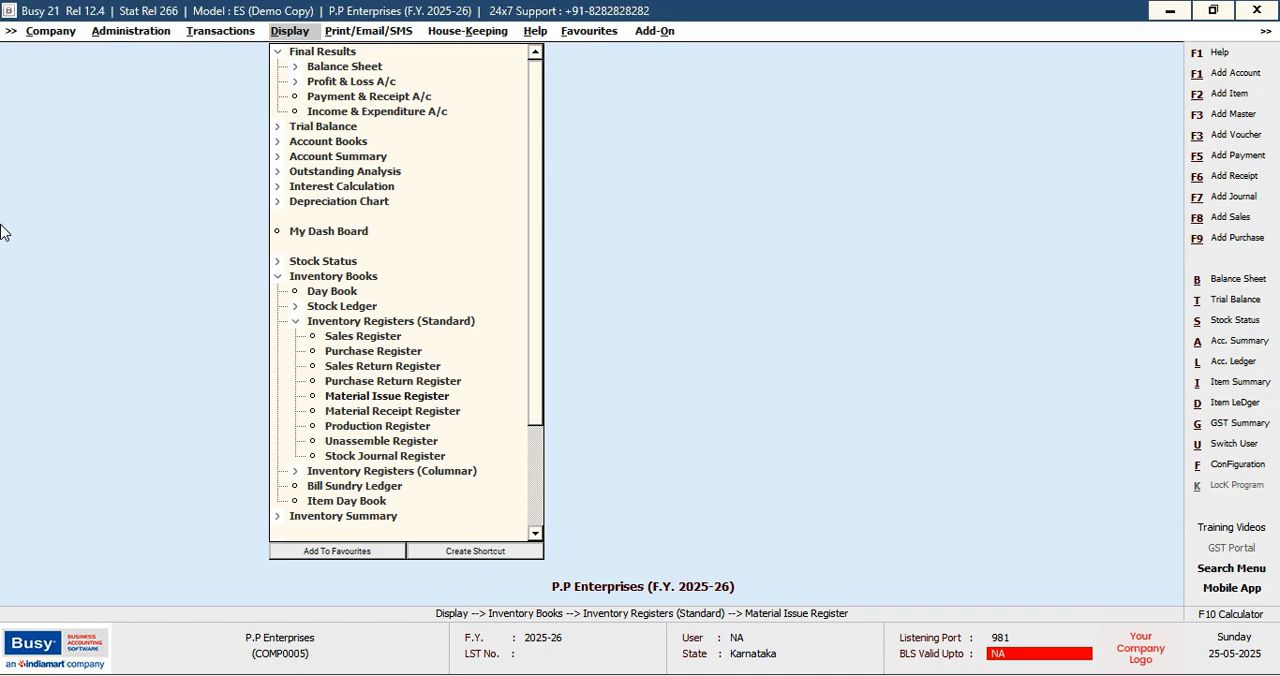
pyautogui.press('Return')
pyautogui.press('Return')
pyautogui.press('Return')
pyautogui.press('Return')
pyautogui.press('Return')
pyautogui.press('Return')
pyautogui.press('Return')
pyautogui.press('Return')
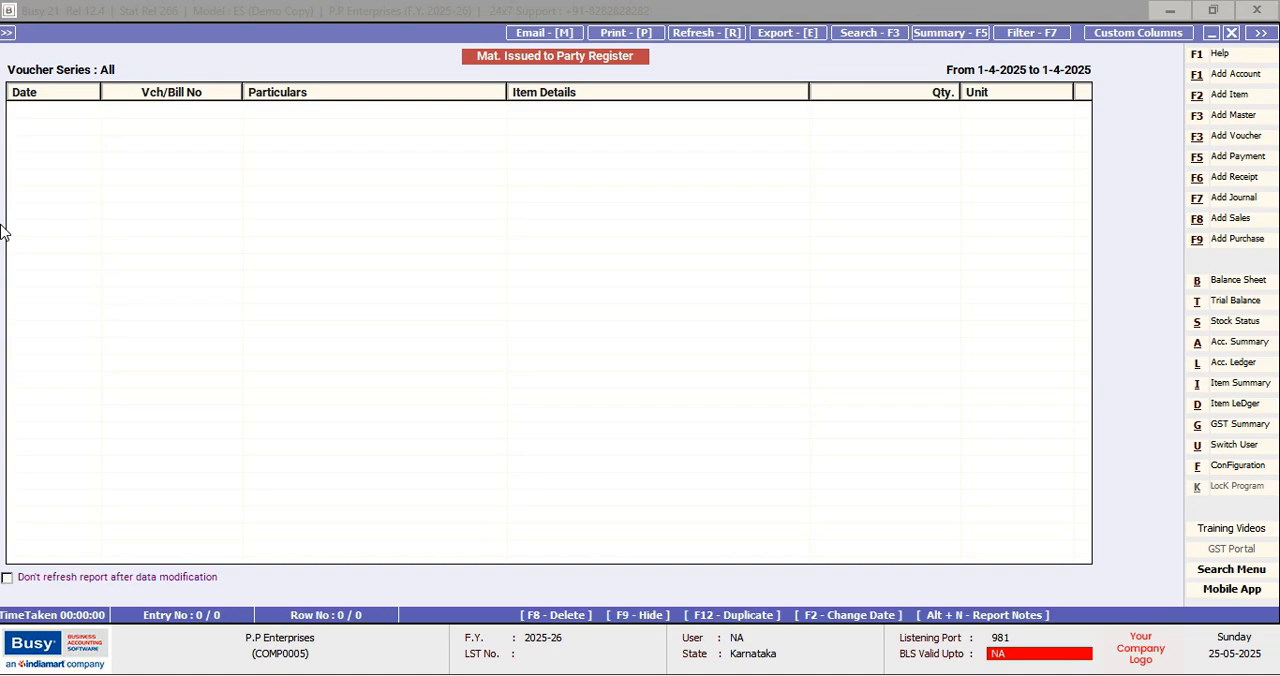
pyautogui.press('Escape')
pyautogui.press('Escape')
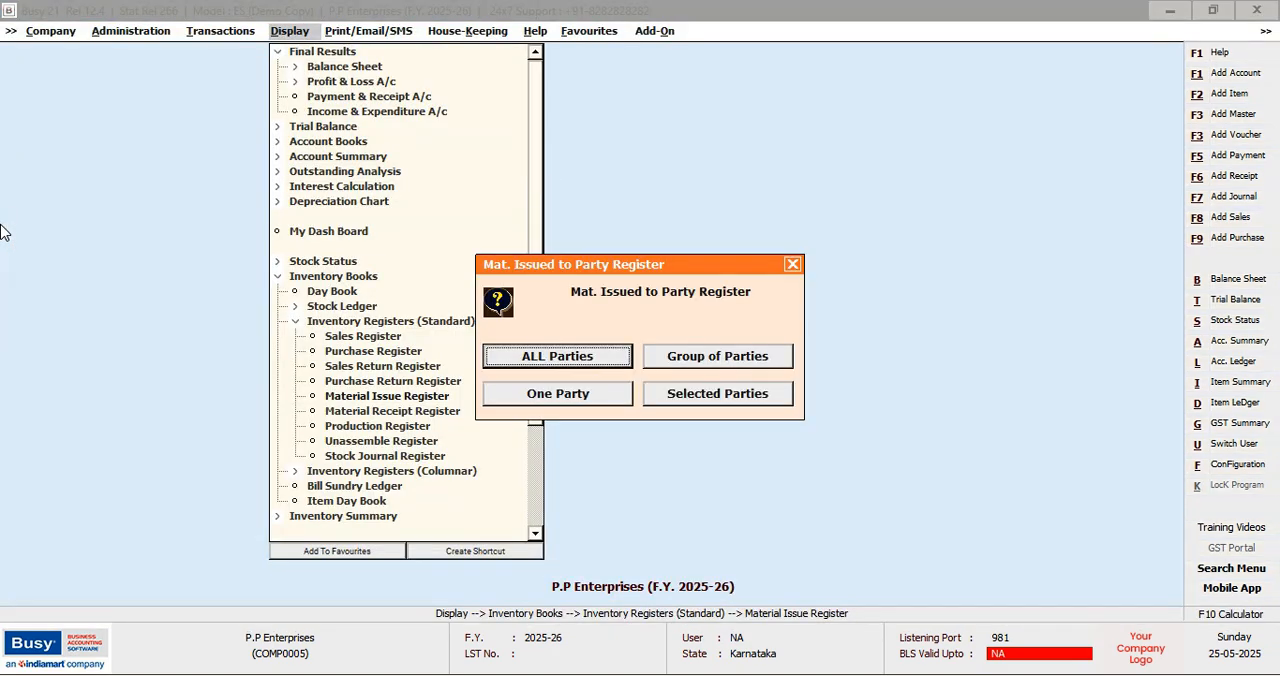
pyautogui.press('Escape')
pyautogui.press('Escape')
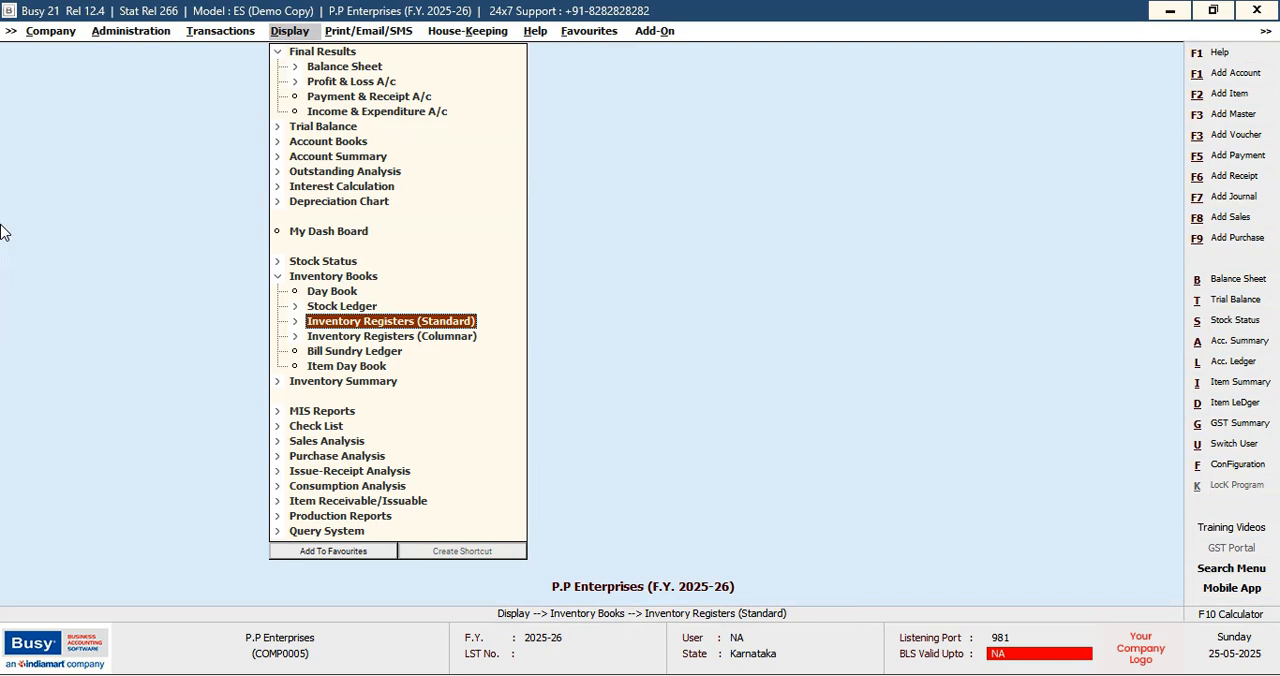
# Open the Item Day Book report from the inventory books
pyautogui.press('Left')
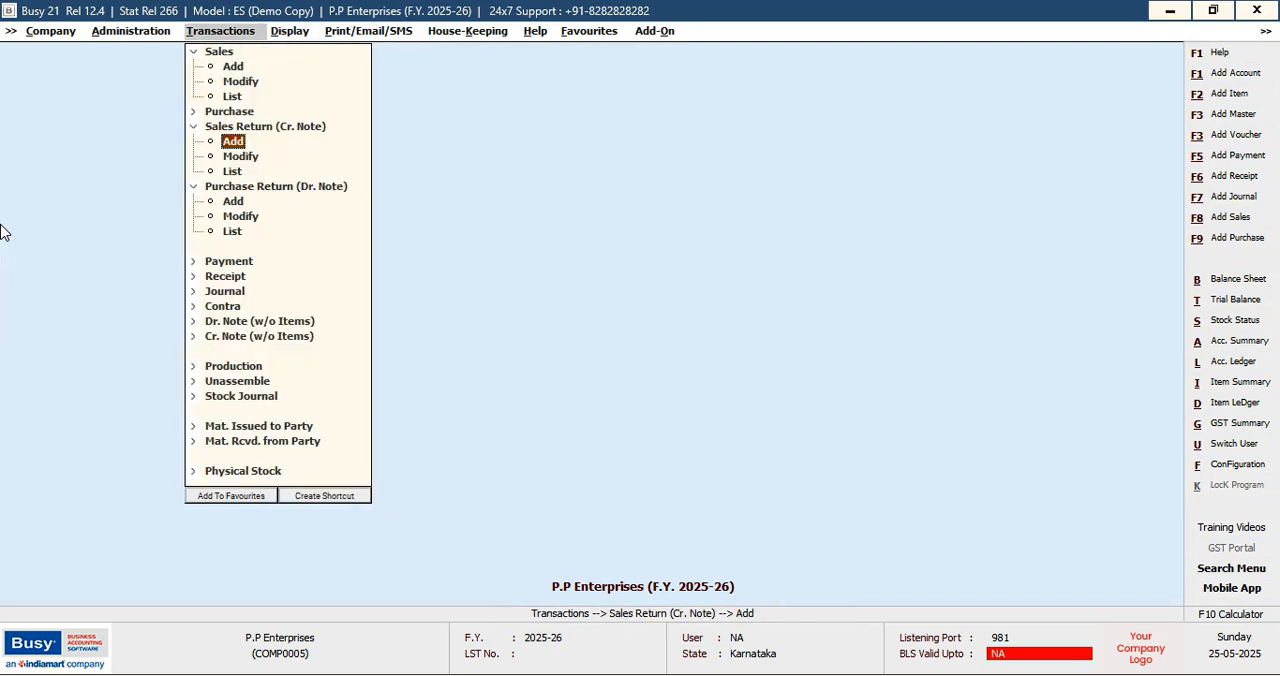
pyautogui.press('Right')
pyautogui.press('Down')
pyautogui.press('Down')
pyautogui.press('Down')
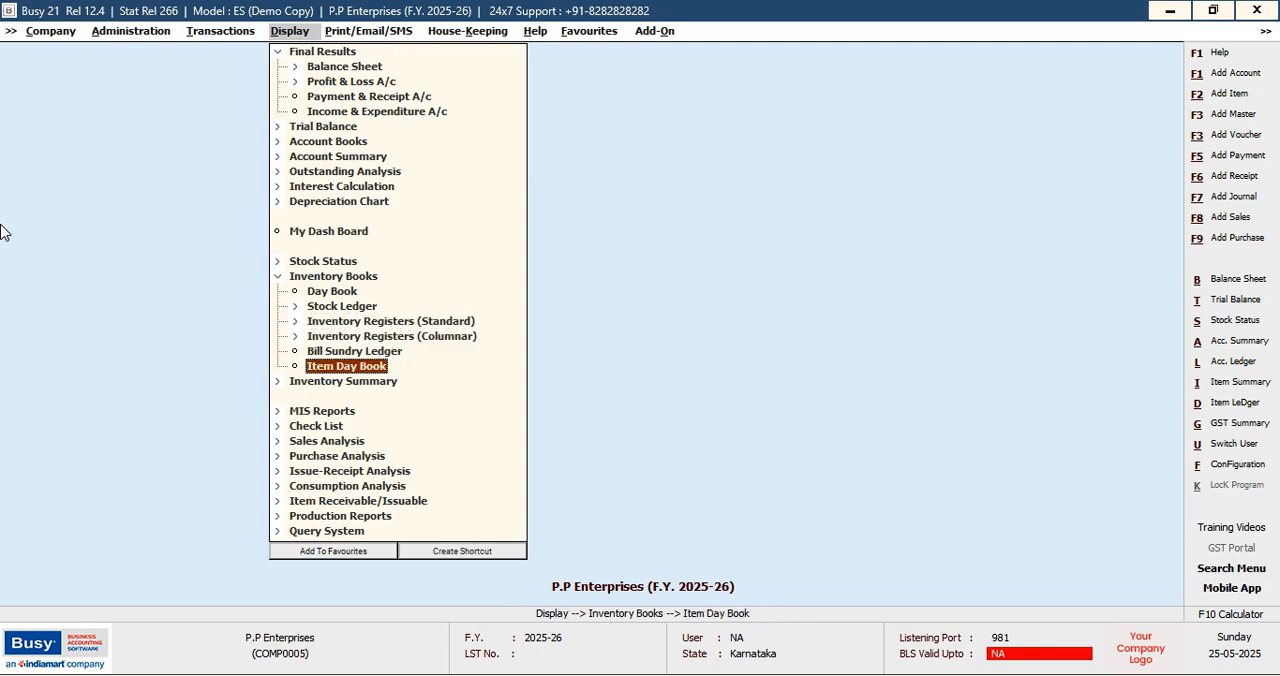
pyautogui.press('Return')
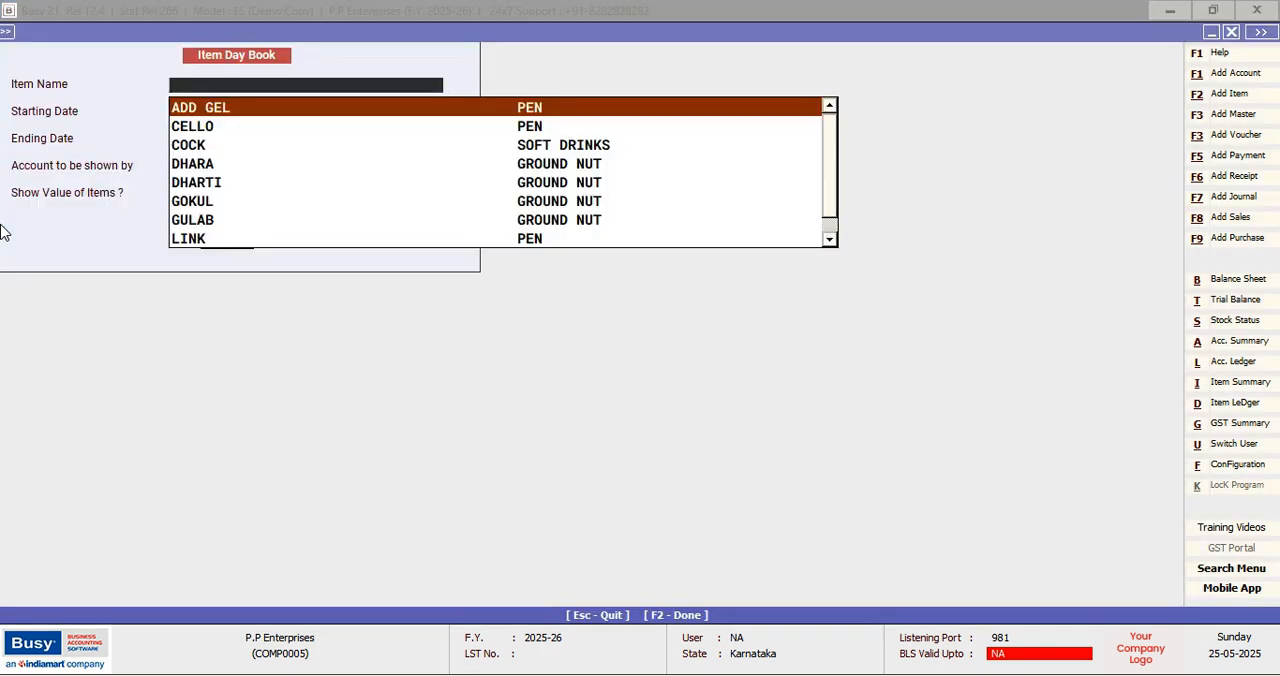
# View the Item Day Book of ADD GEL for 01-04-2025, and close the report
pyautogui.press('Return')
pyautogui.press('Return')
pyautogui.press('Return')
pyautogui.press('Return')
pyautogui.press('Return')
pyautogui.press('Return')
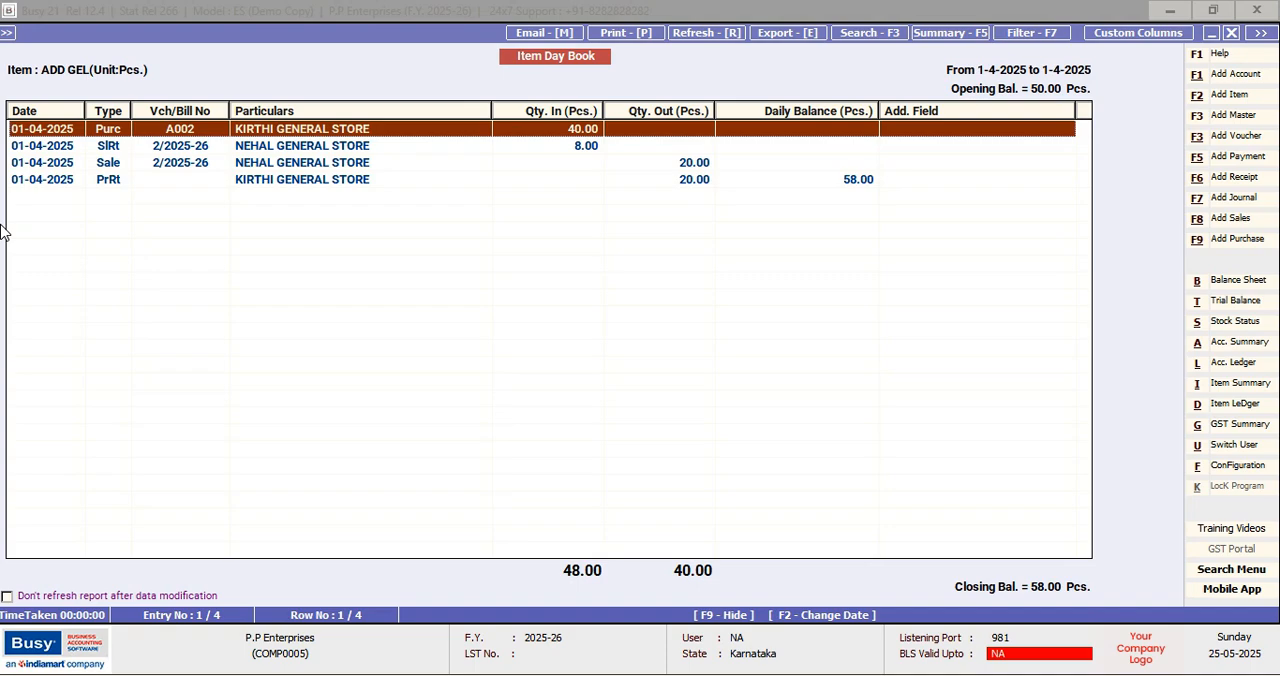
pyautogui.press('Escape')
pyautogui.press('Escape')
pyautogui.press('Escape')
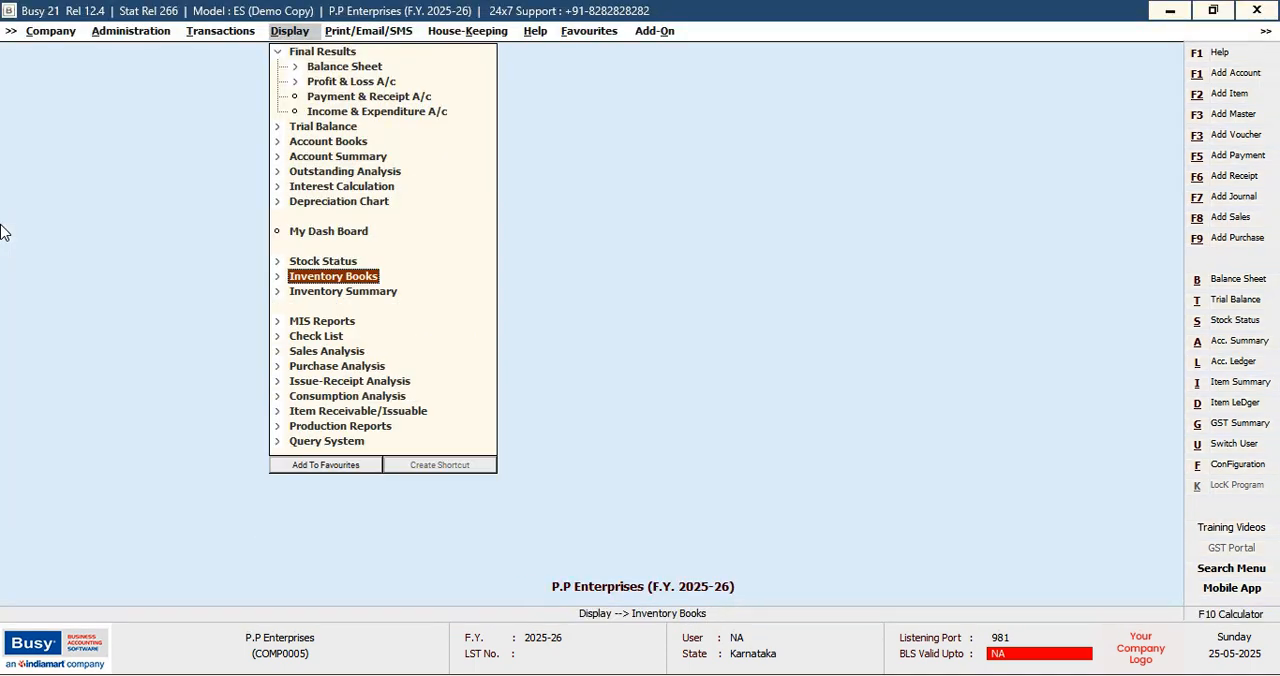
pyautogui.press('Escape')
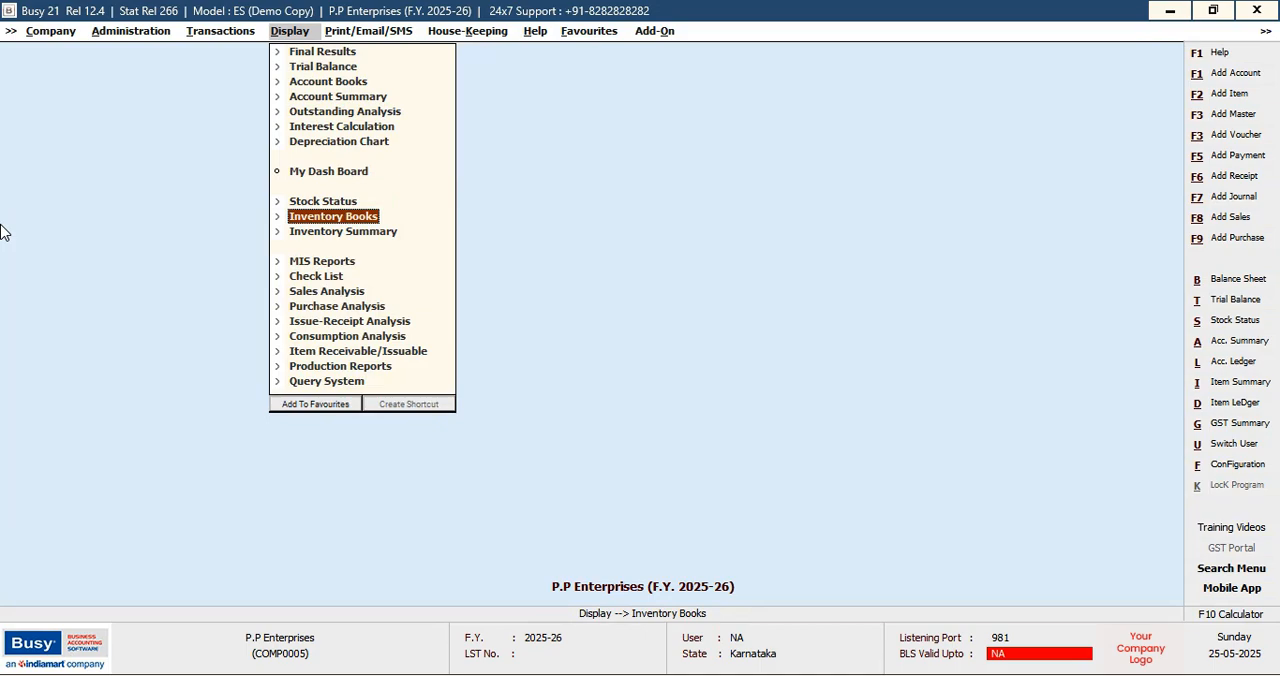